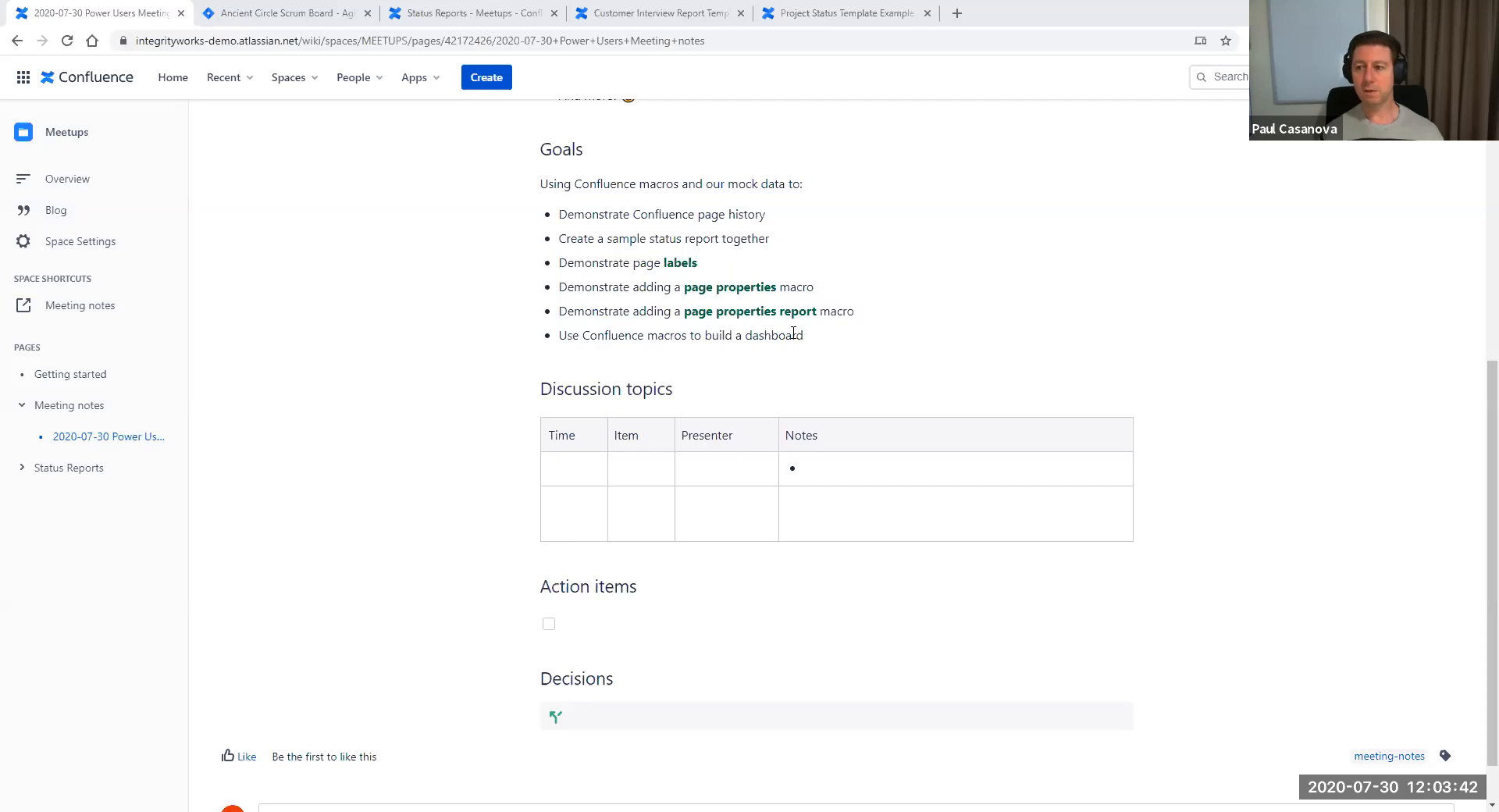
# Open the 2020-07-30 Power Users Meeting notes page for editing and go to its Goals section
pyautogui.scroll(7, 793, 334)
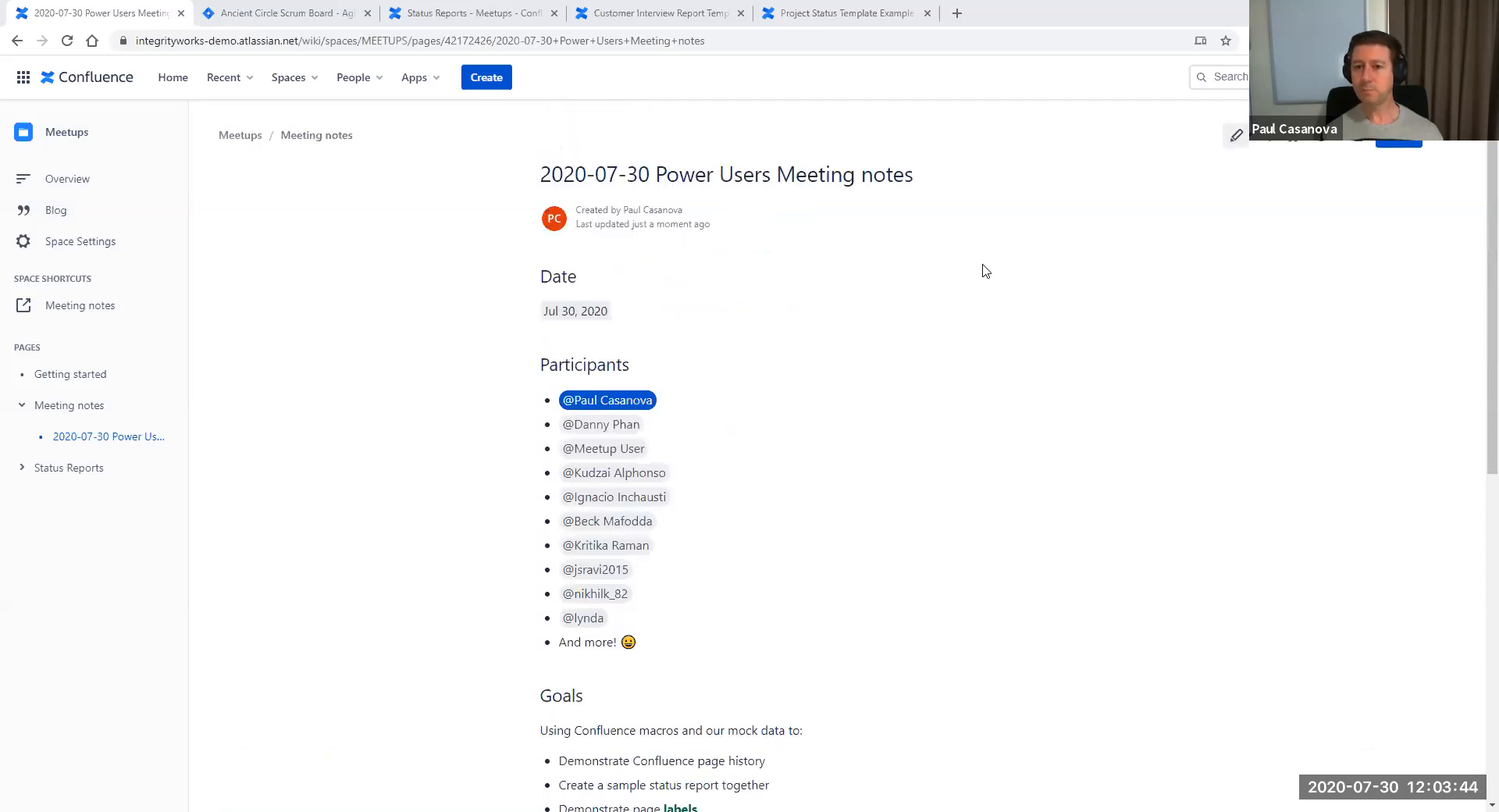
pyautogui.press('e')
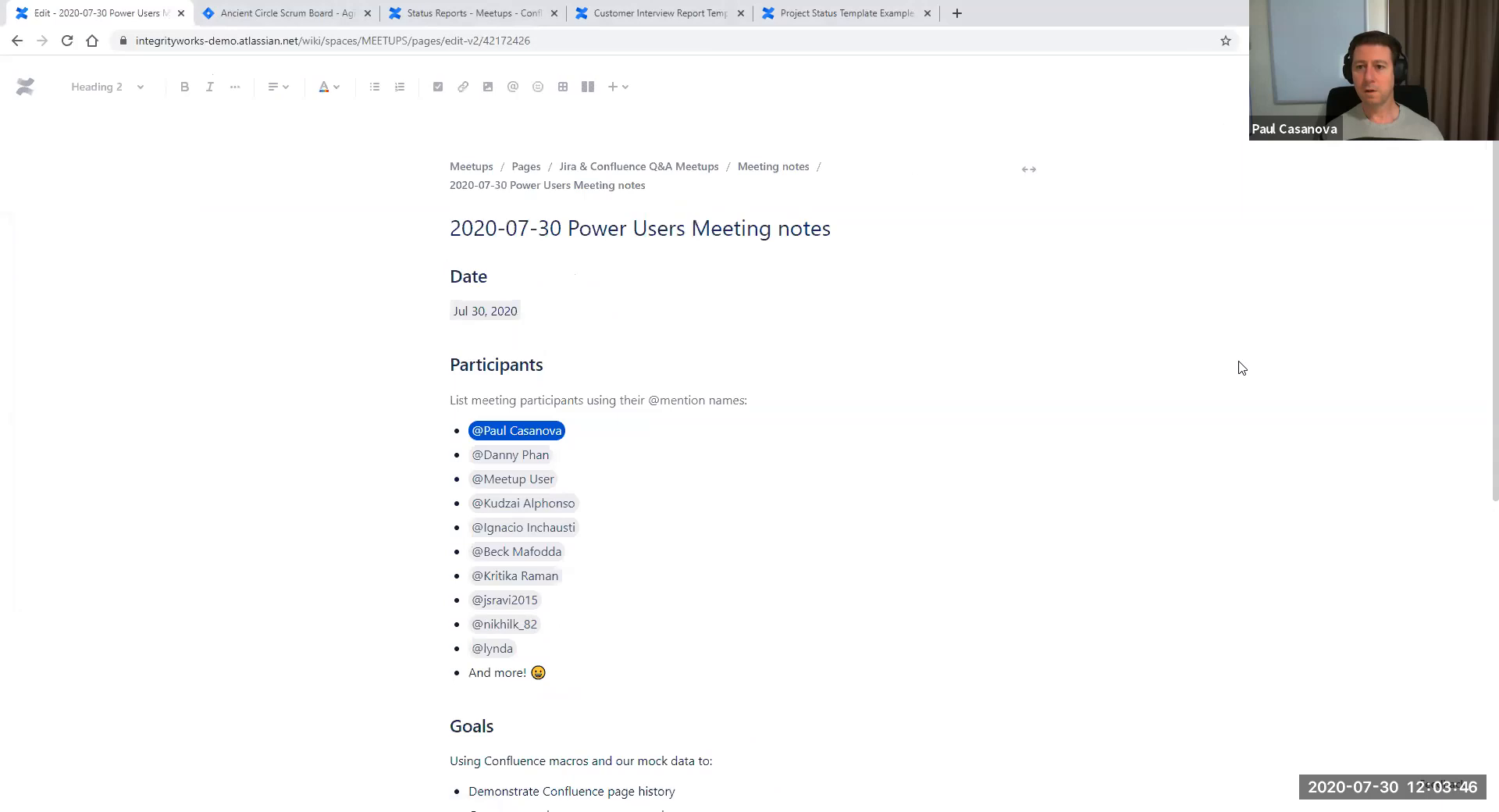
pyautogui.scroll(-5, 1309, 310)
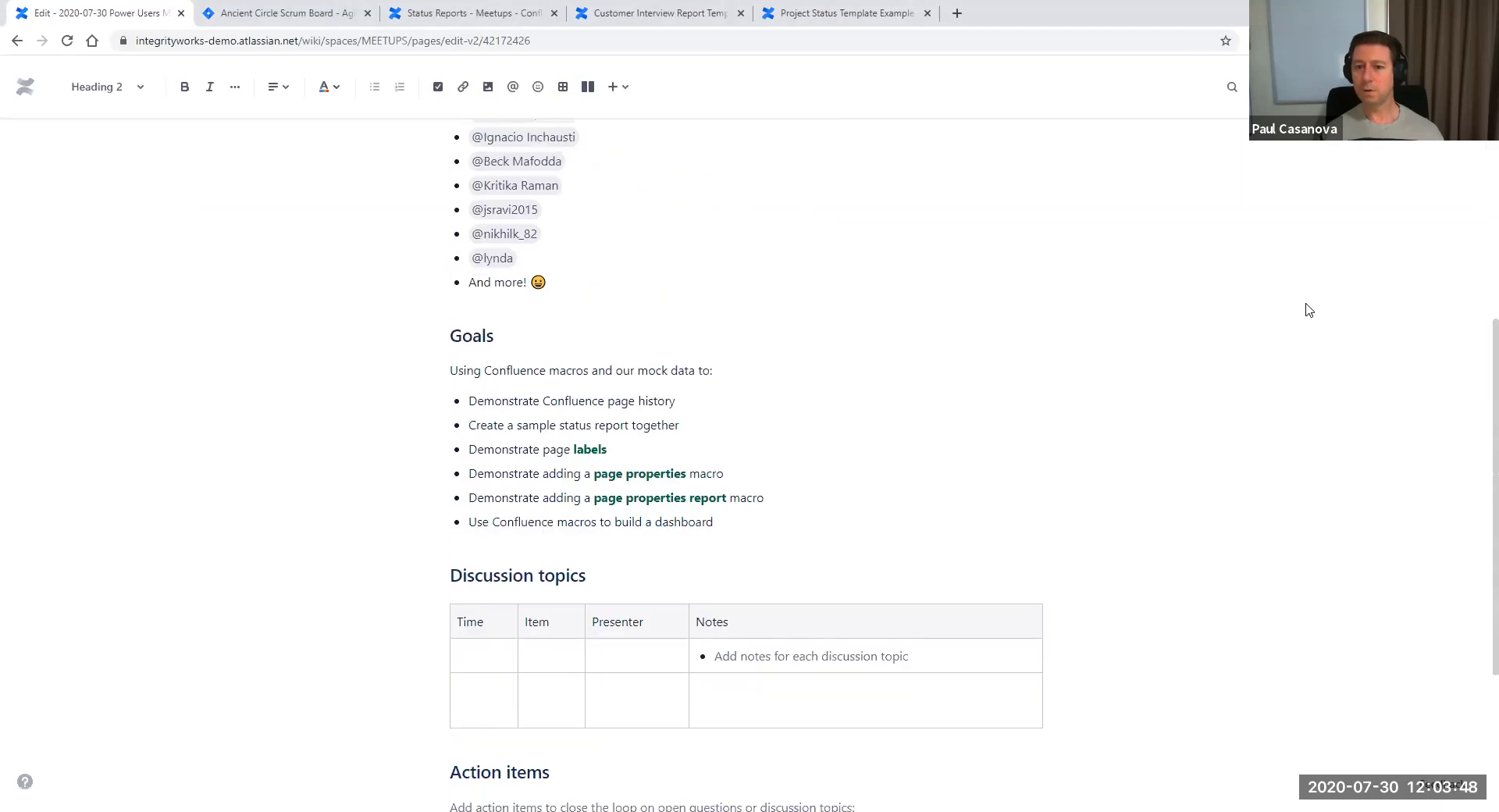
pyautogui.scroll(-1, 1309, 310)
pyautogui.scroll(-1, 1309, 310)
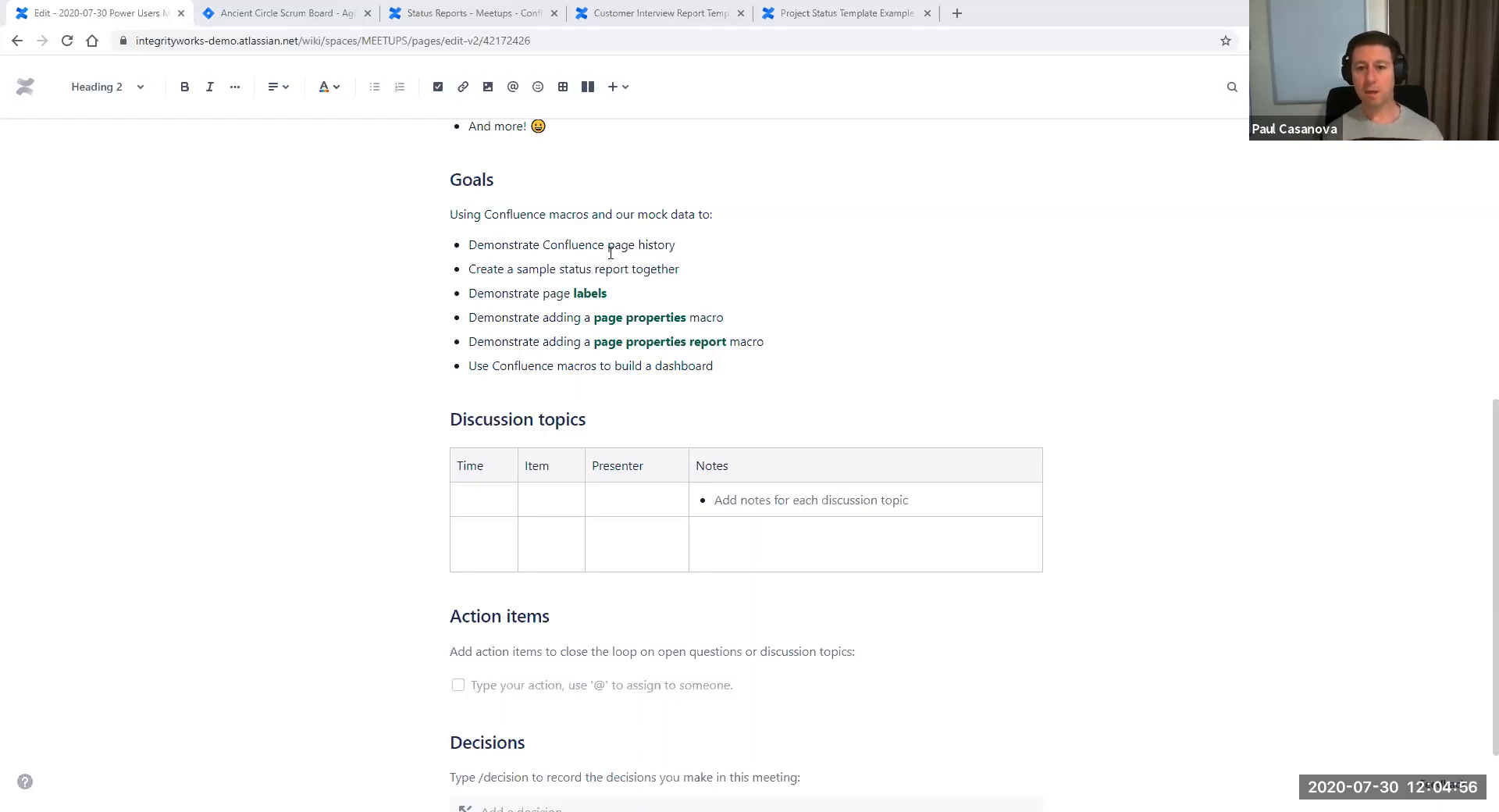
# Review the goals on the sample status report, the page properties macro and the dashboard, highlighting each, and return to the page's beginning
pyautogui.moveTo(470, 268); pyautogui.dragTo(688, 268)
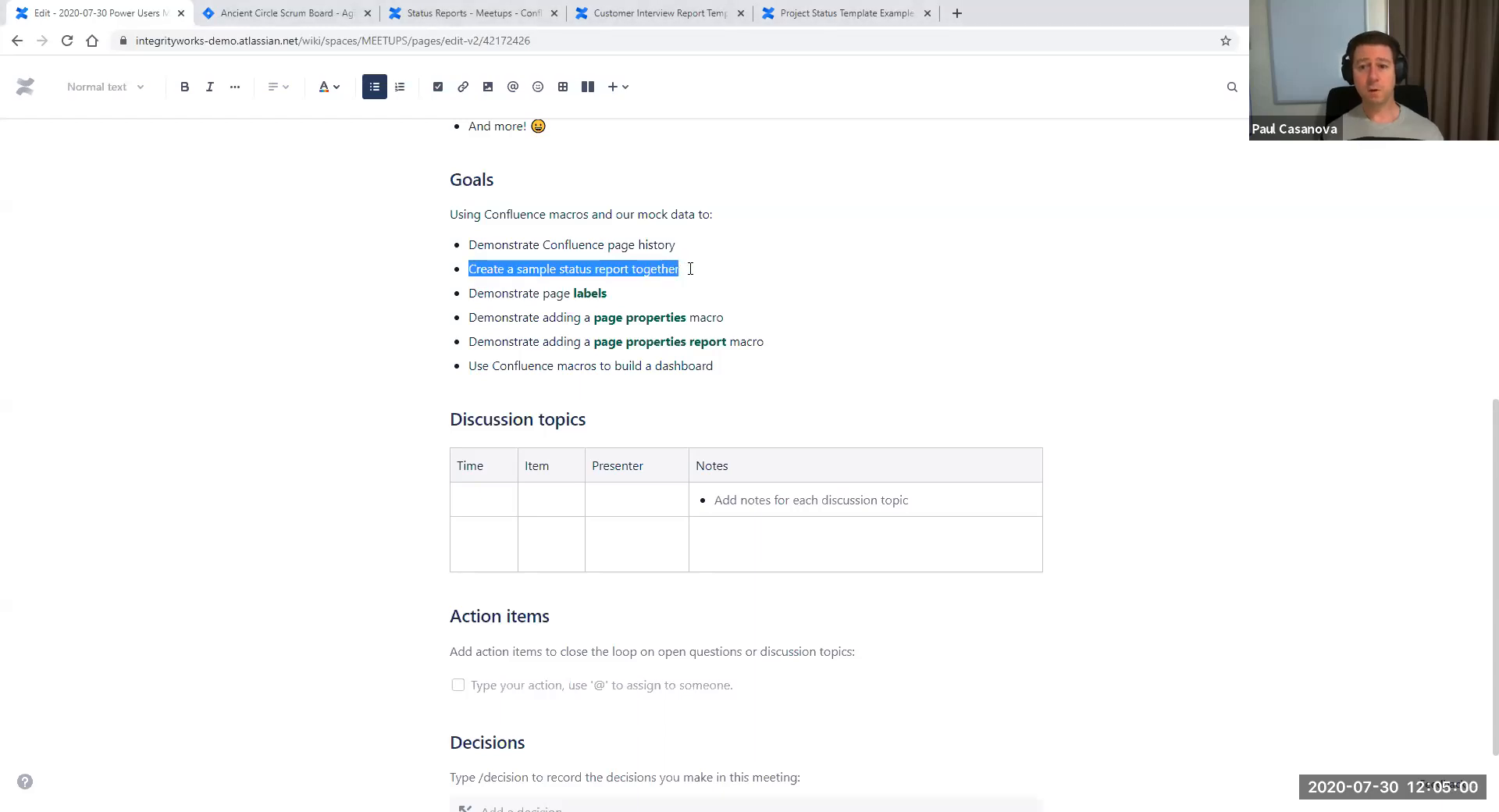
pyautogui.click(690, 268)
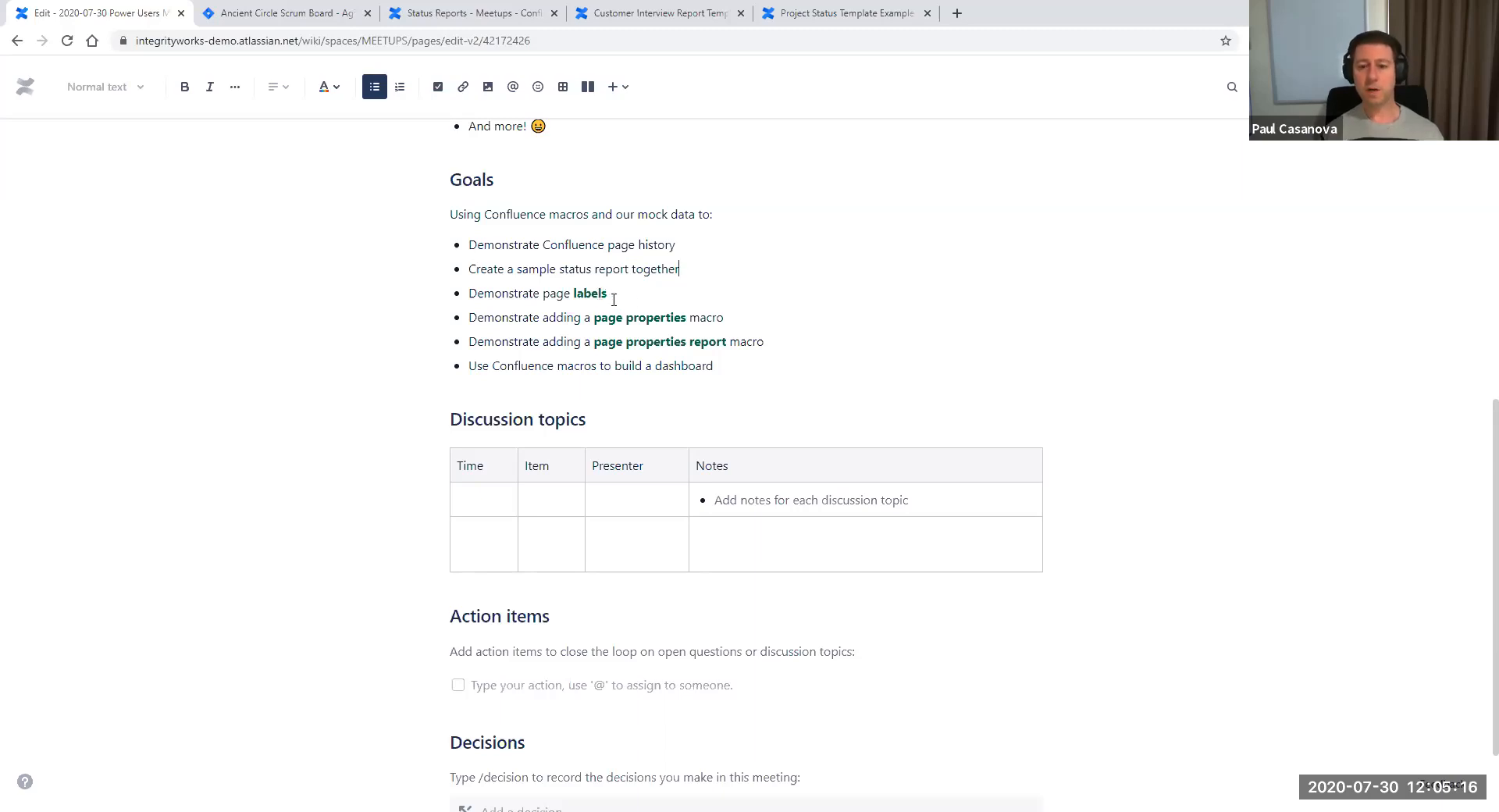
pyautogui.moveTo(591, 317); pyautogui.dragTo(692, 319)
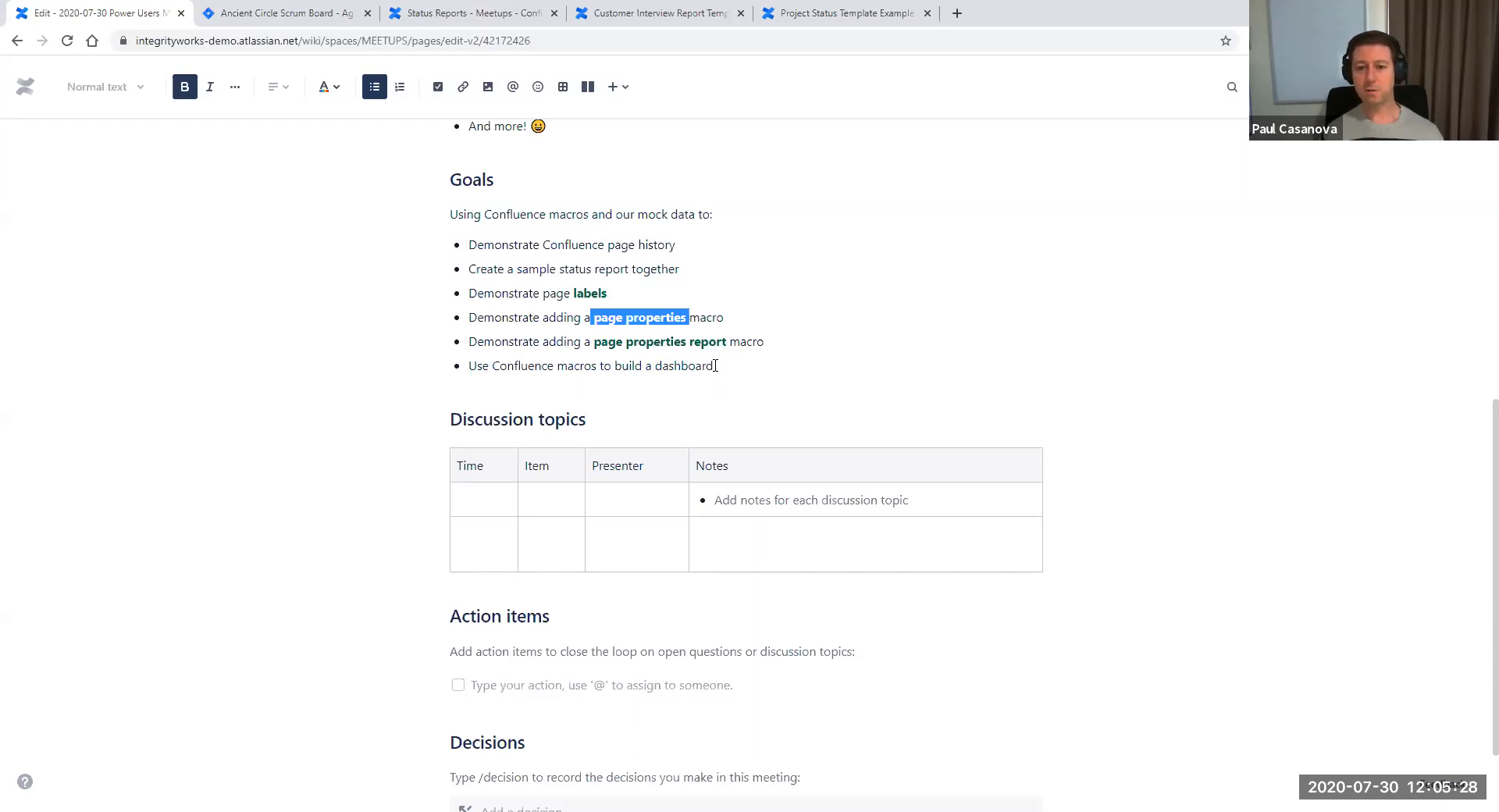
pyautogui.moveTo(483, 365); pyautogui.dragTo(711, 368)
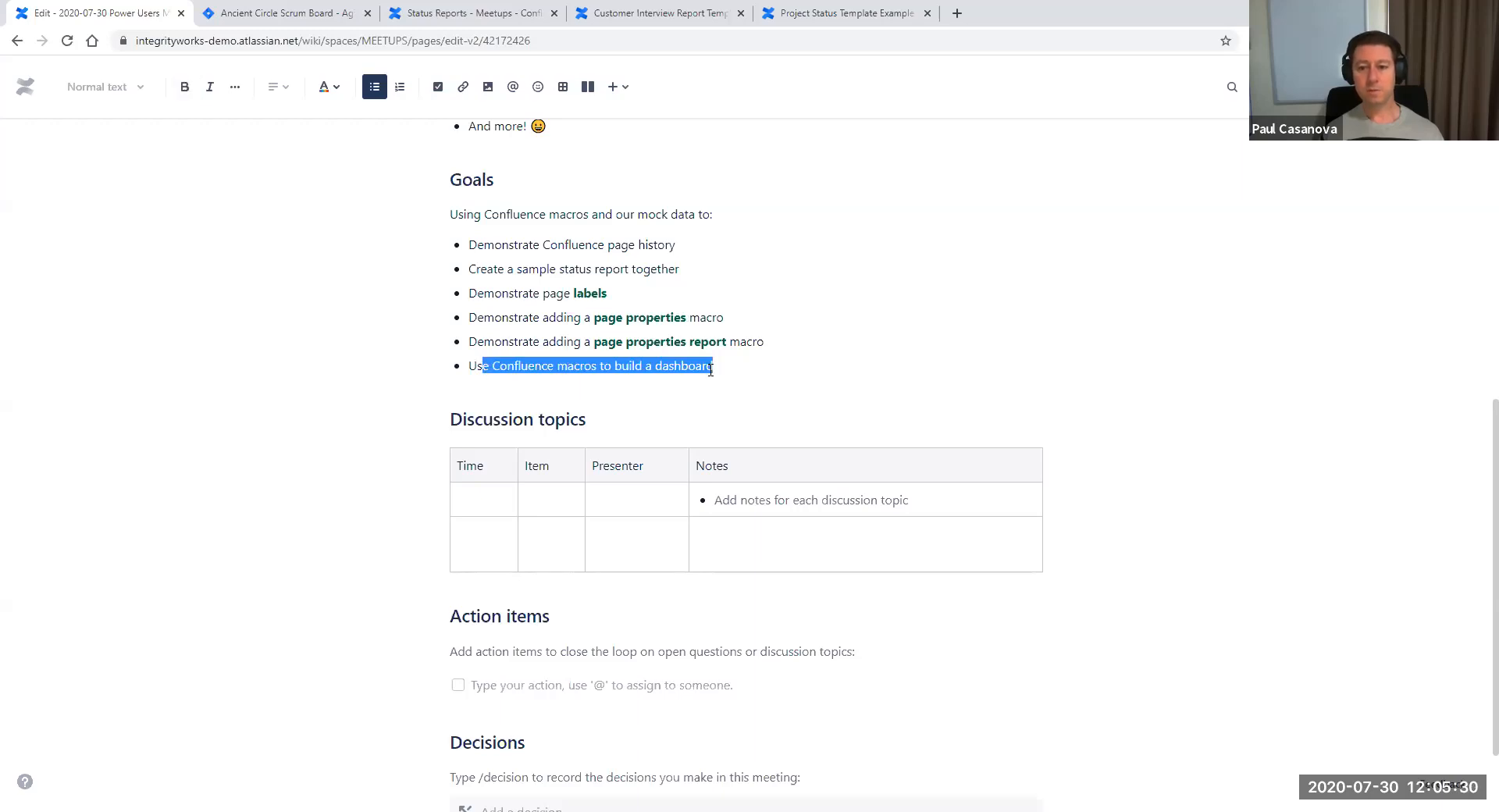
pyautogui.click(726, 367)
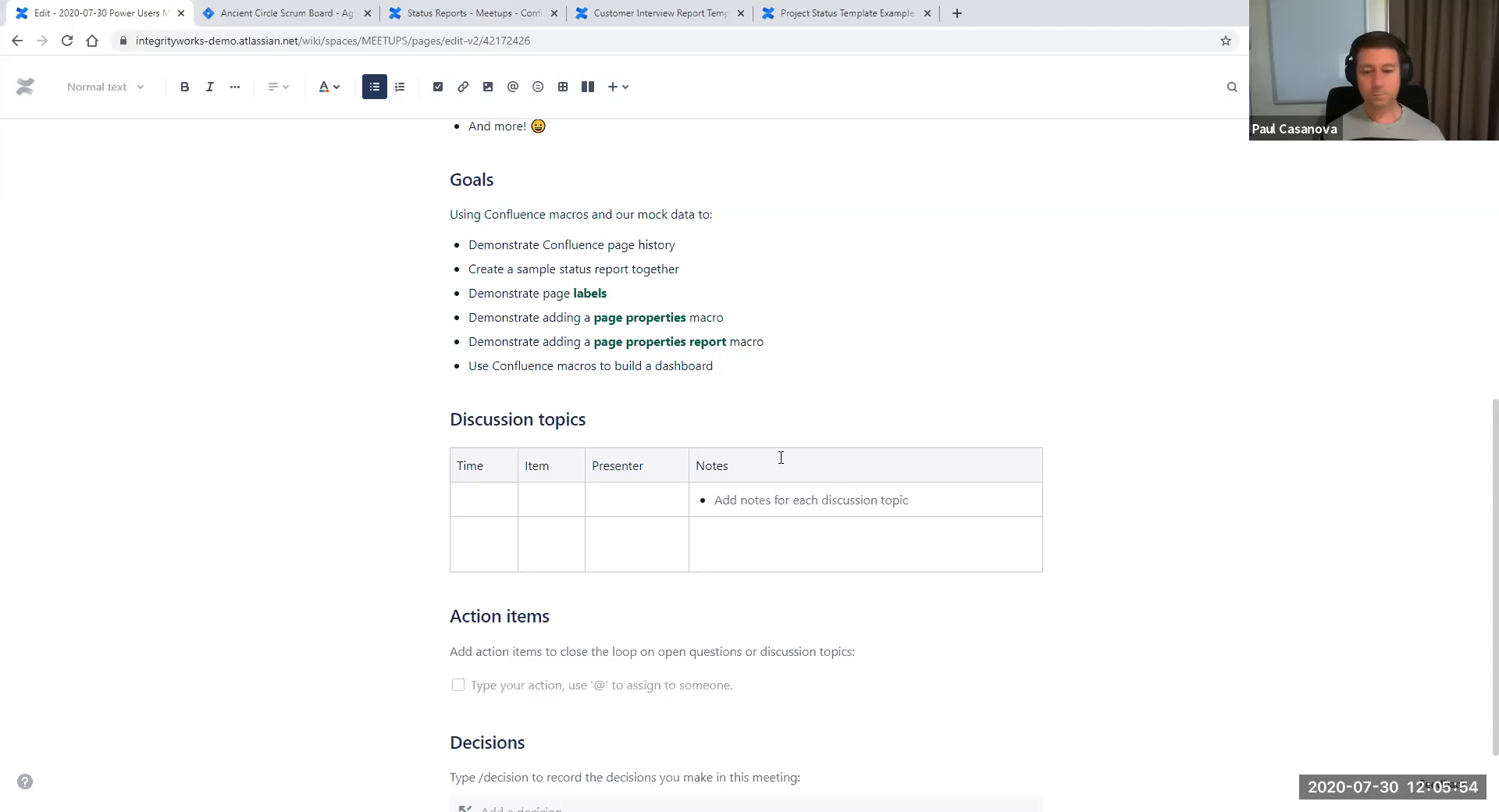
pyautogui.scroll(5, 1218, 279)
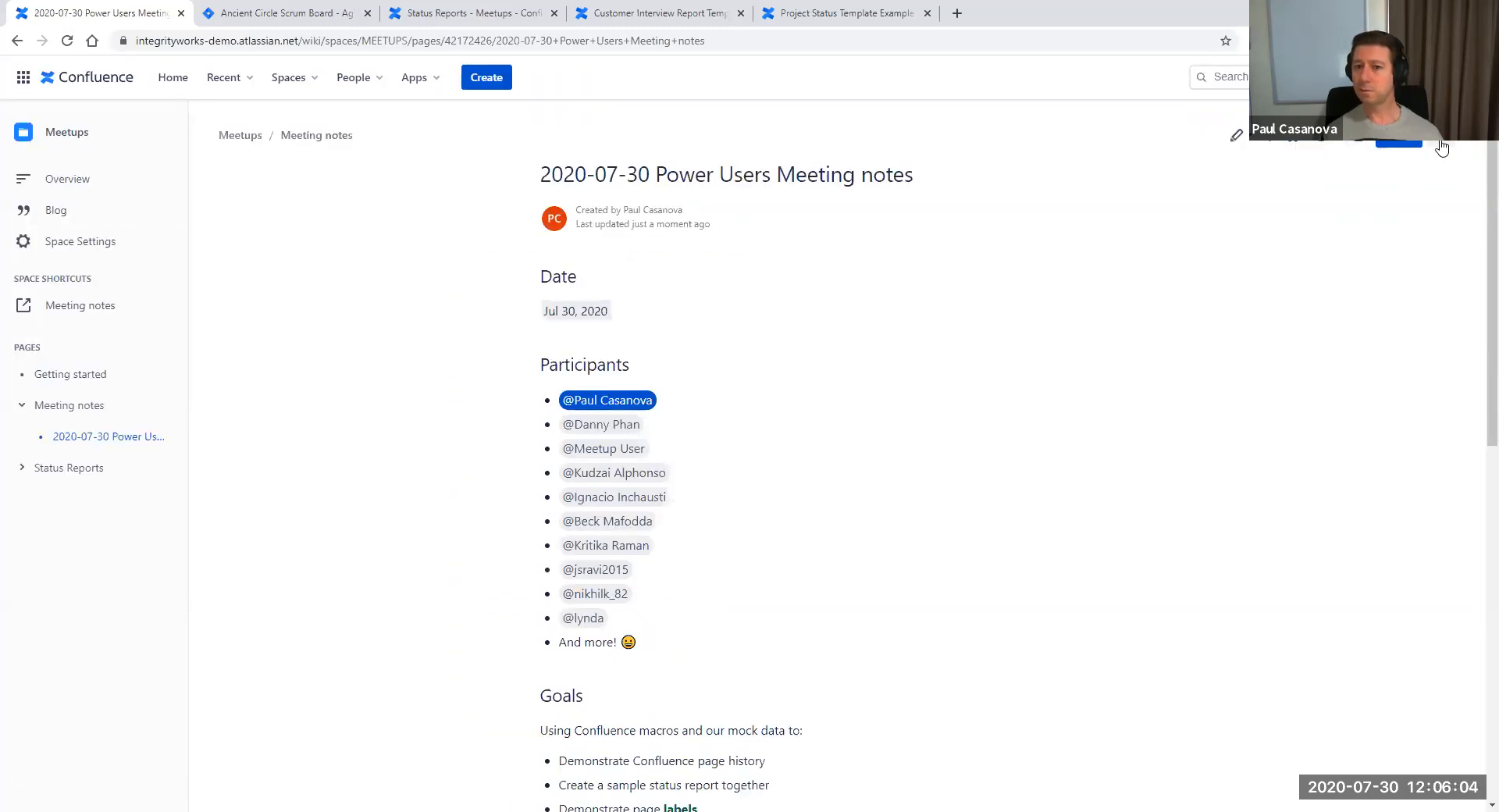
# Compare versions 1 and 2 in the meeting notes' page history and check the key for removed lines
pyautogui.click(1441, 145)
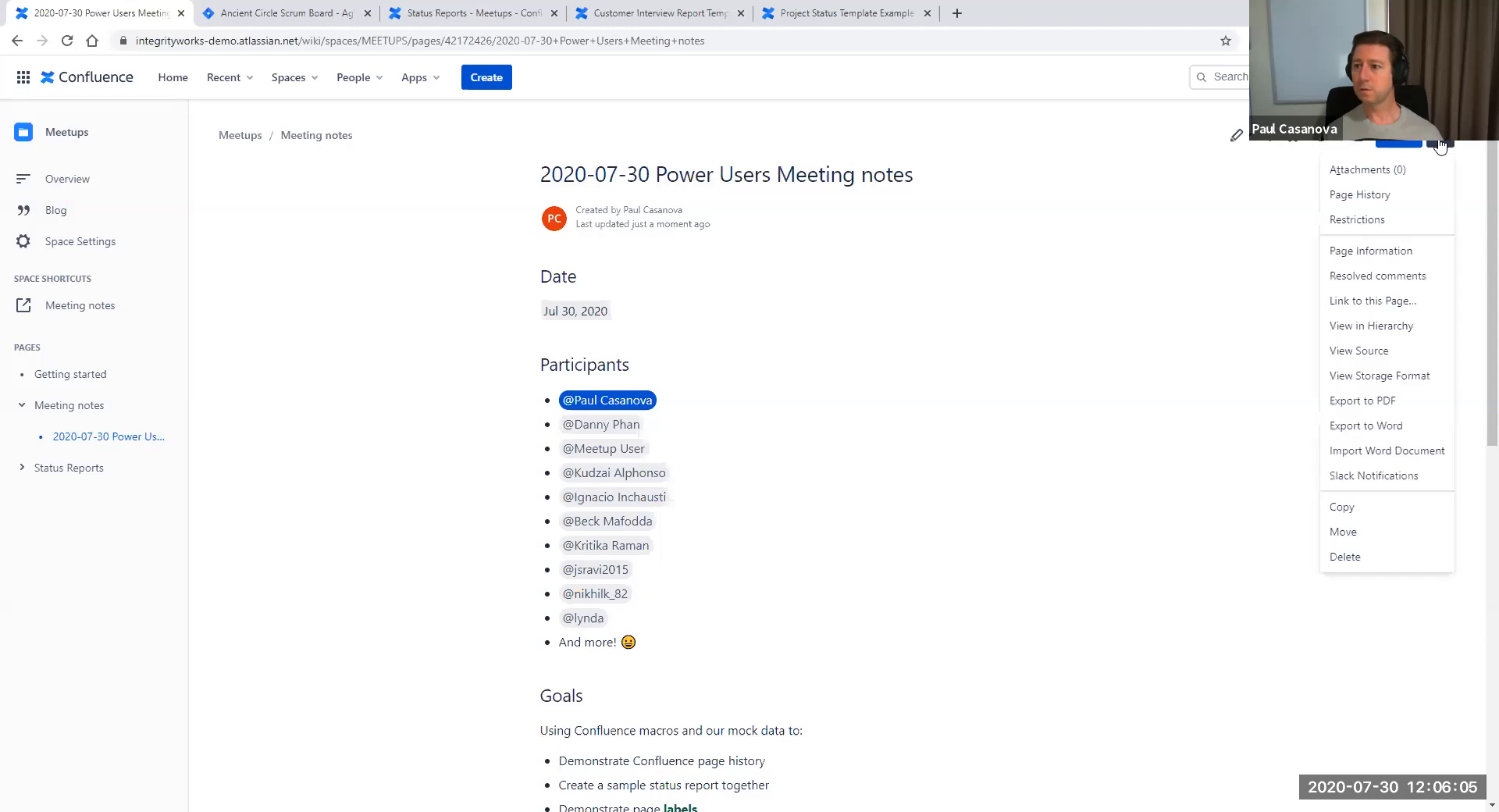
pyautogui.click(1363, 196)
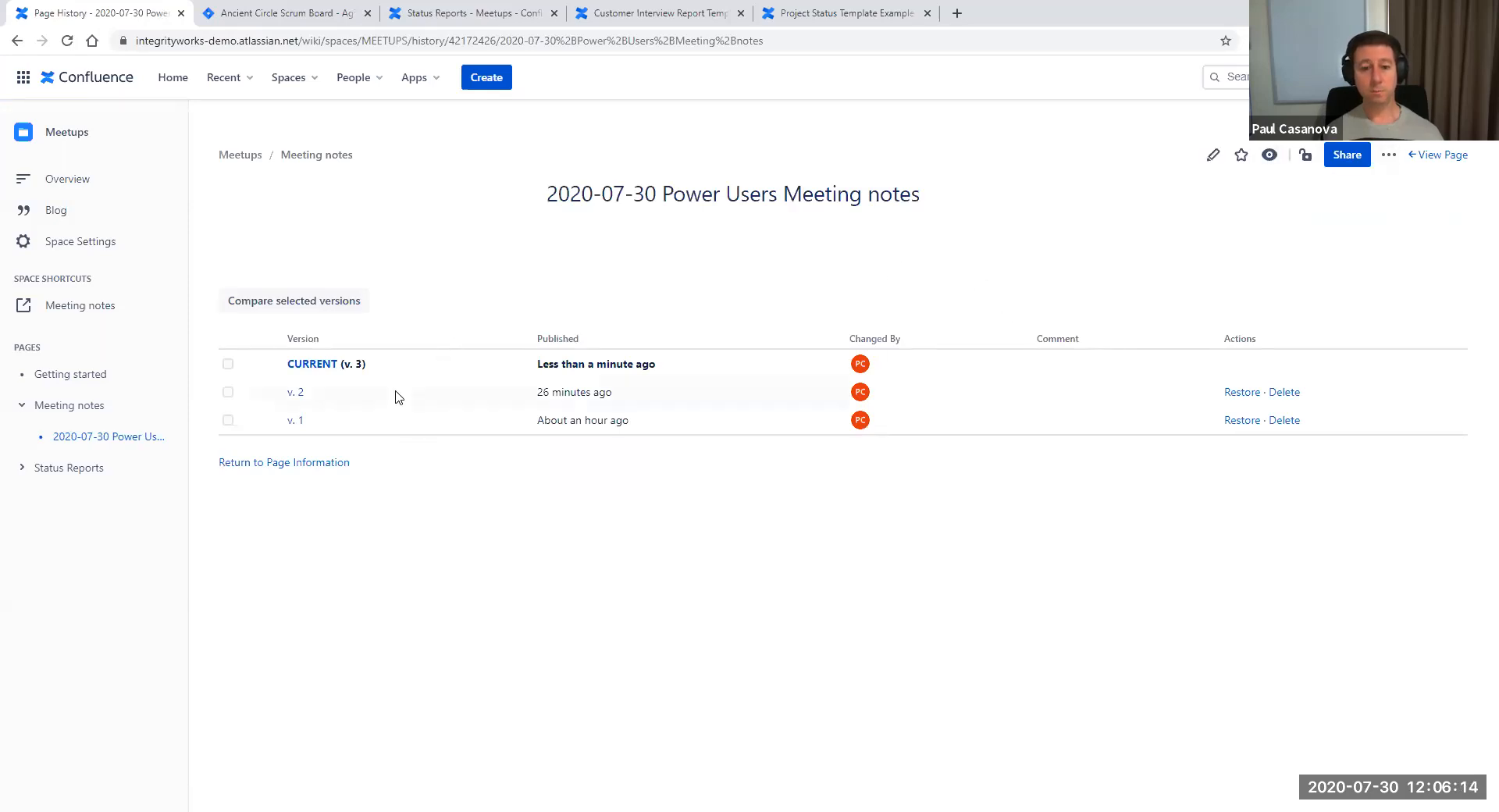
pyautogui.click(226, 421)
pyautogui.click(227, 393)
pyautogui.click(282, 306)
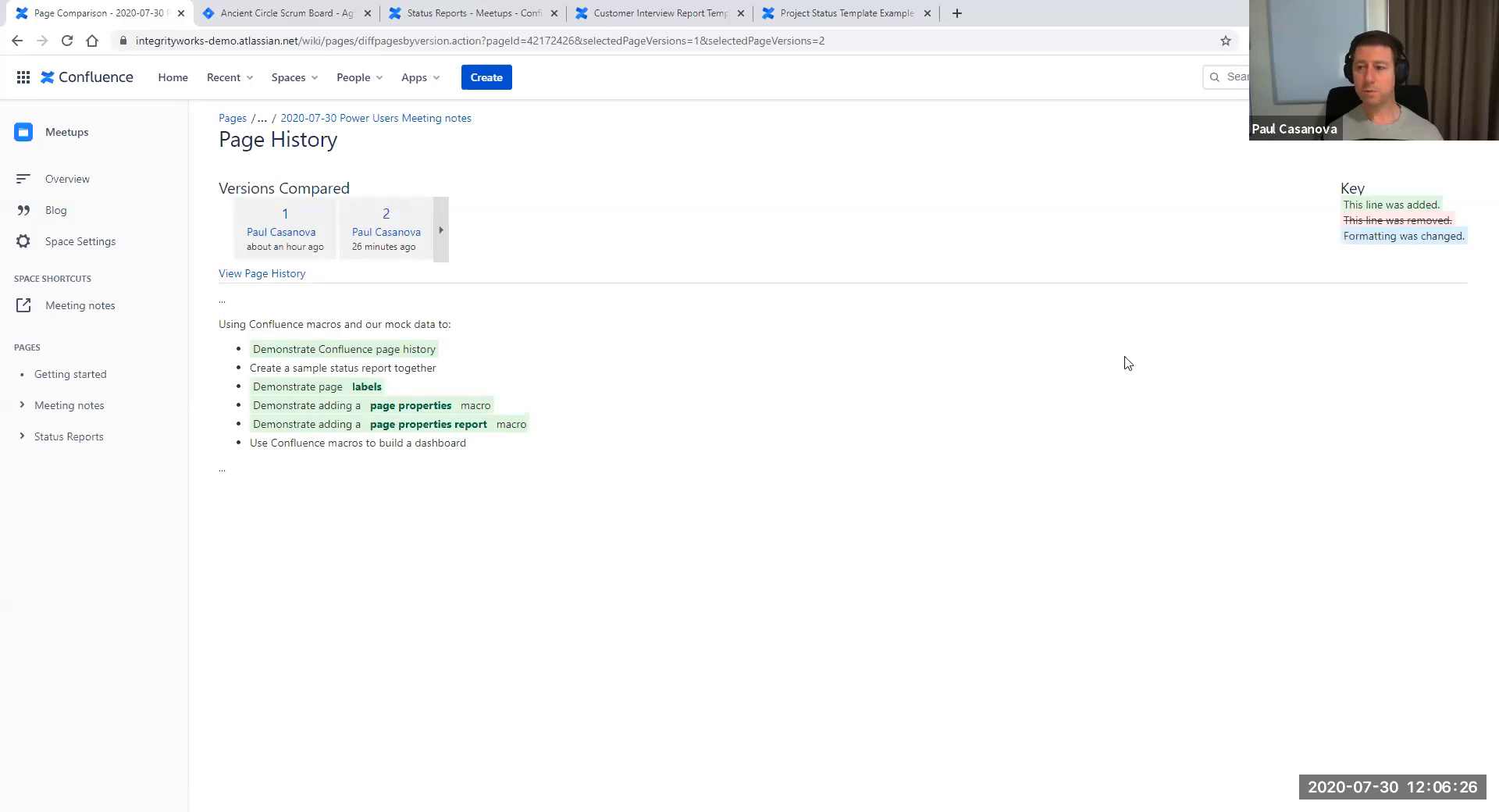
pyautogui.moveTo(1348, 205); pyautogui.dragTo(1467, 220)
pyautogui.click(1459, 221)
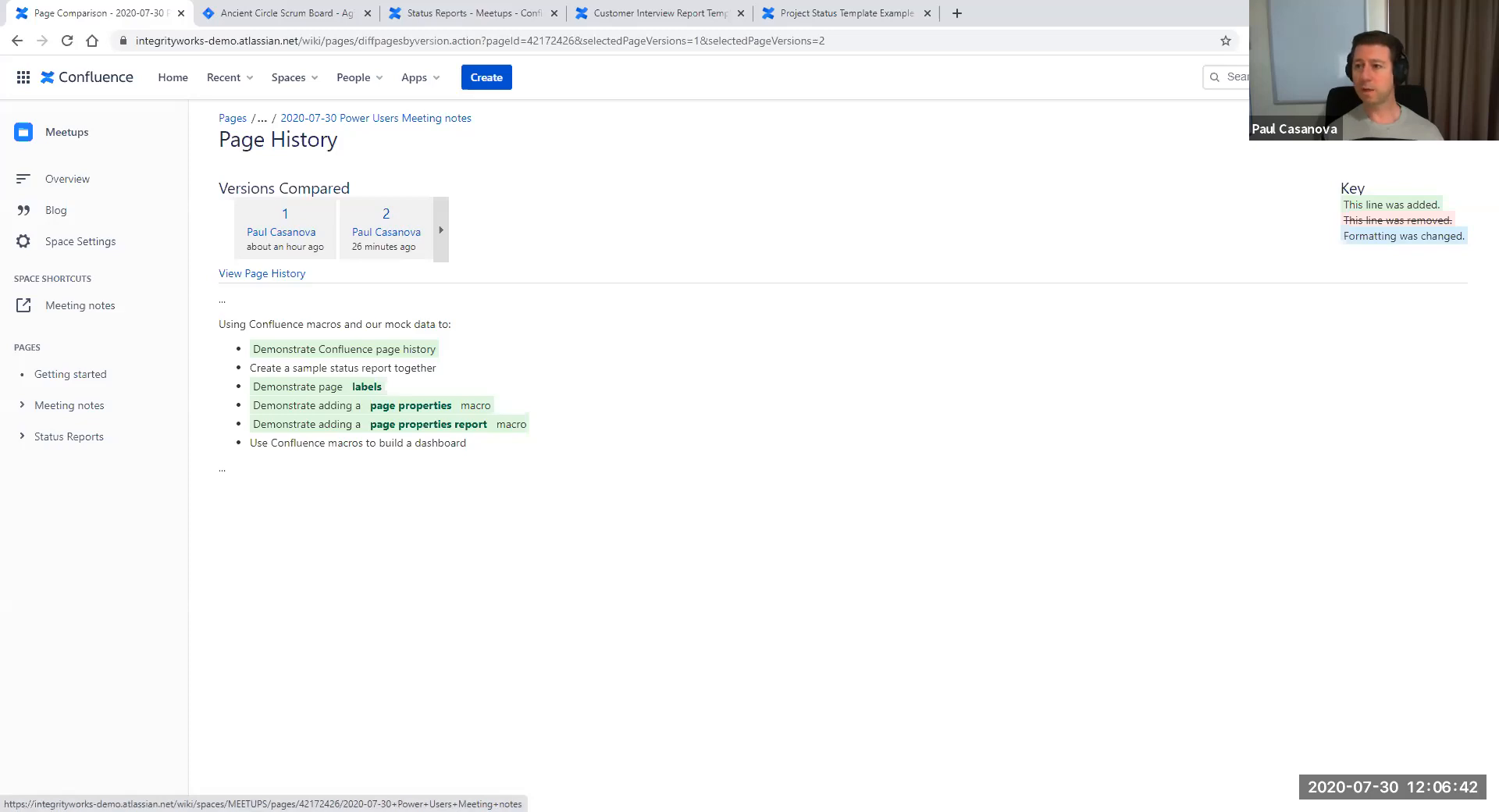
# Return to the meeting notes page and reopen its page history
pyautogui.click(376, 118)
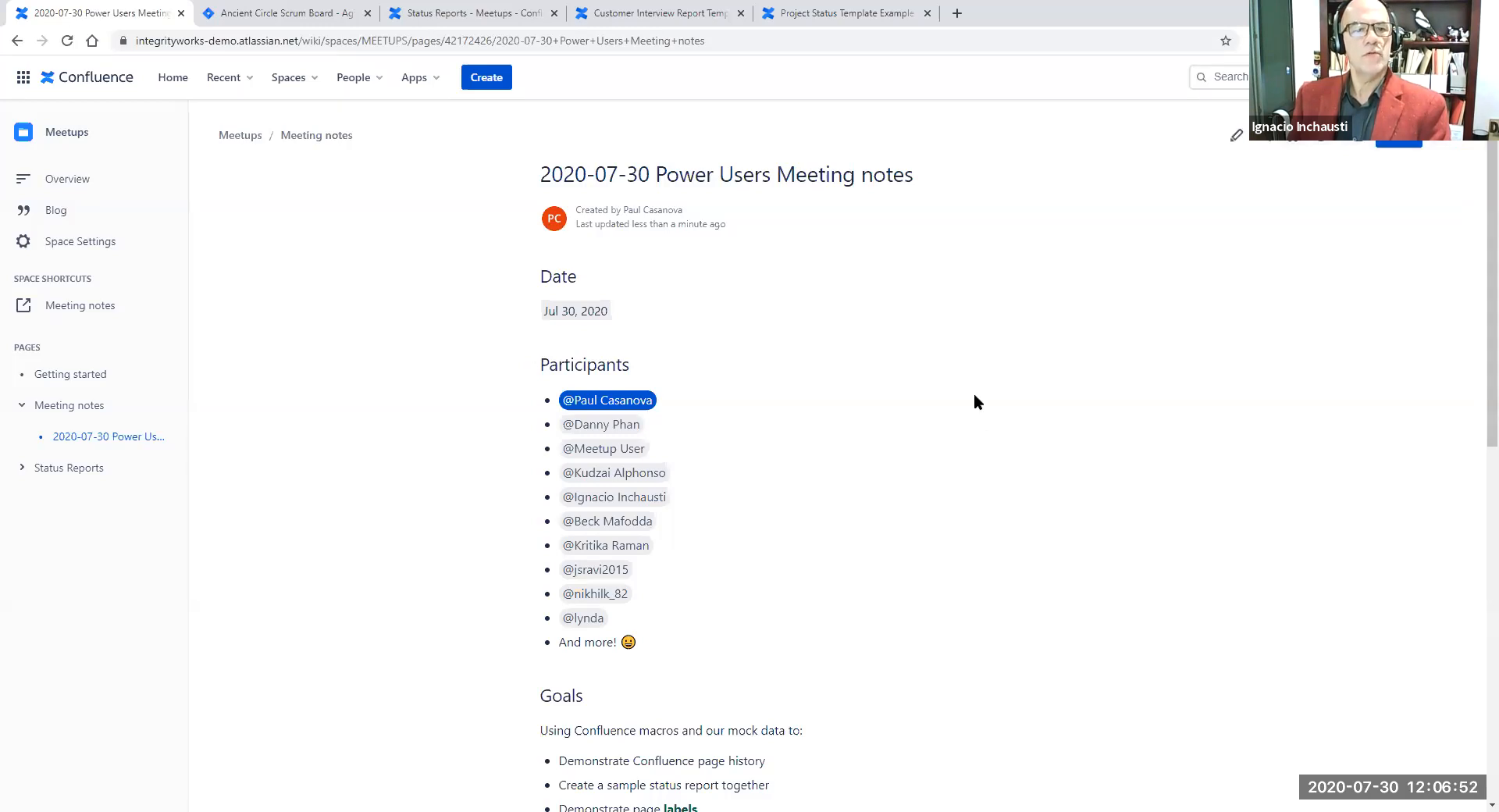
pyautogui.click(1441, 148)
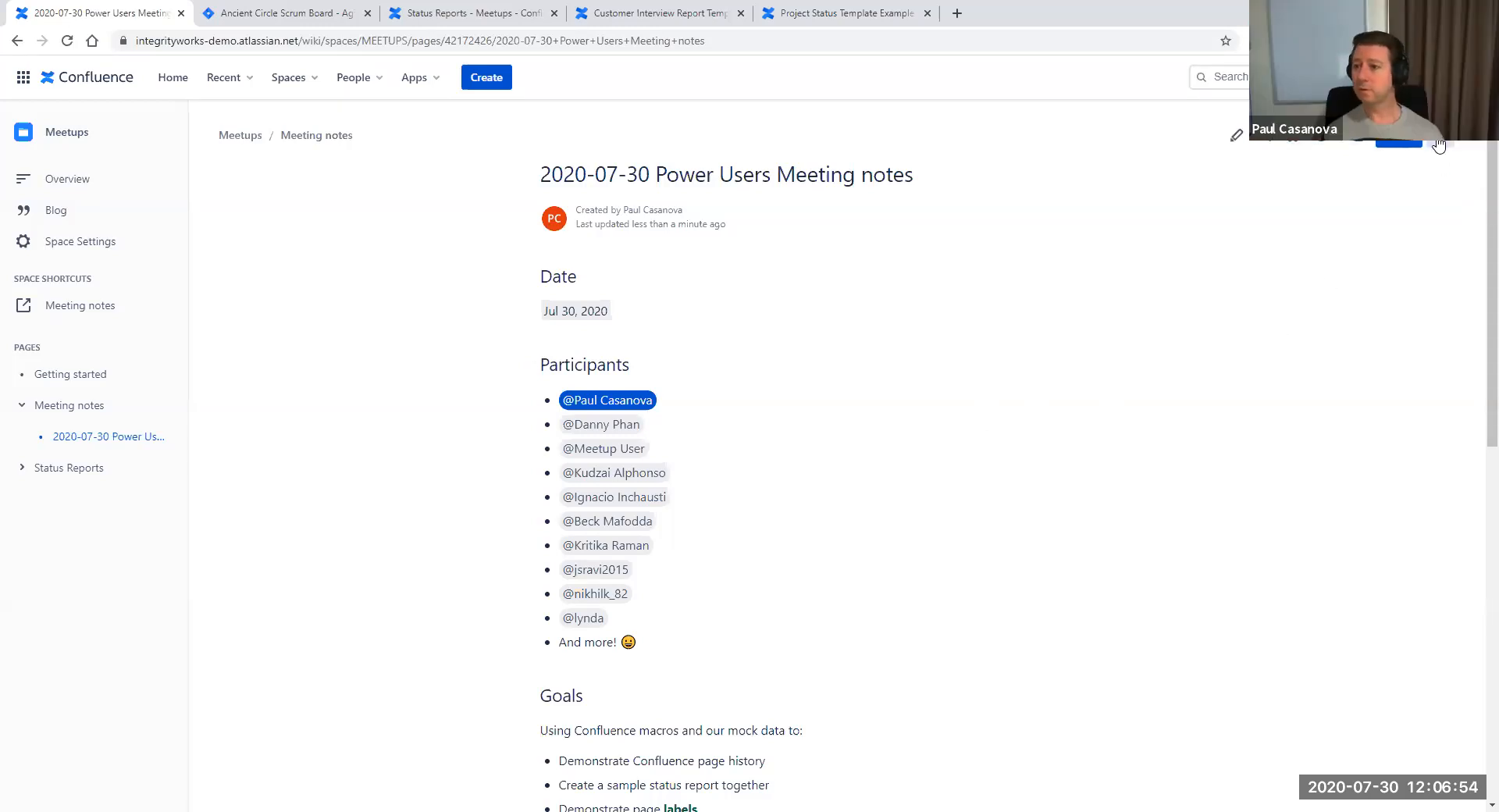
pyautogui.click(1388, 194)
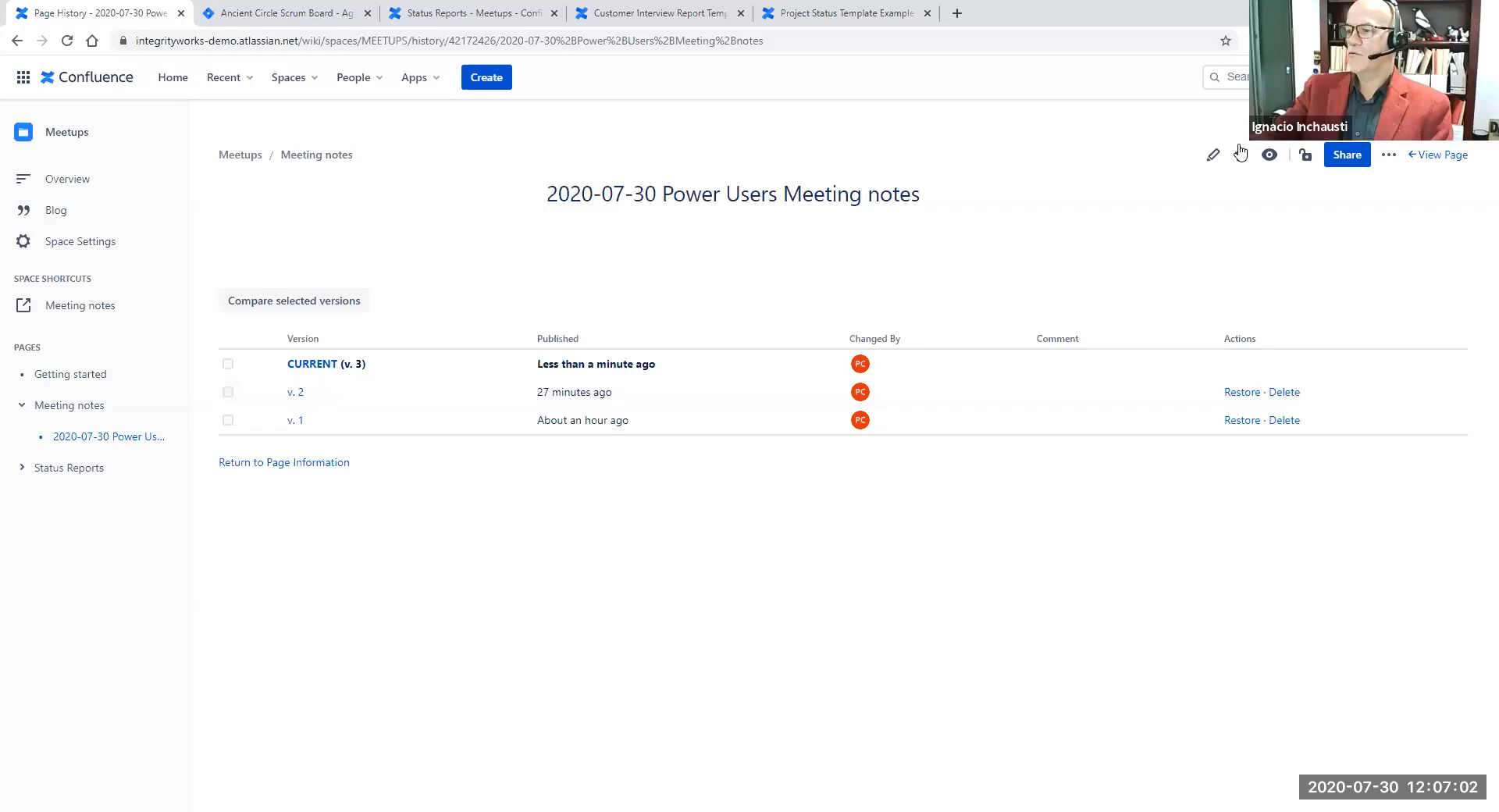
# Compare version 2 with the current version 3, leaving version 1 out of the selection
pyautogui.click(229, 393)
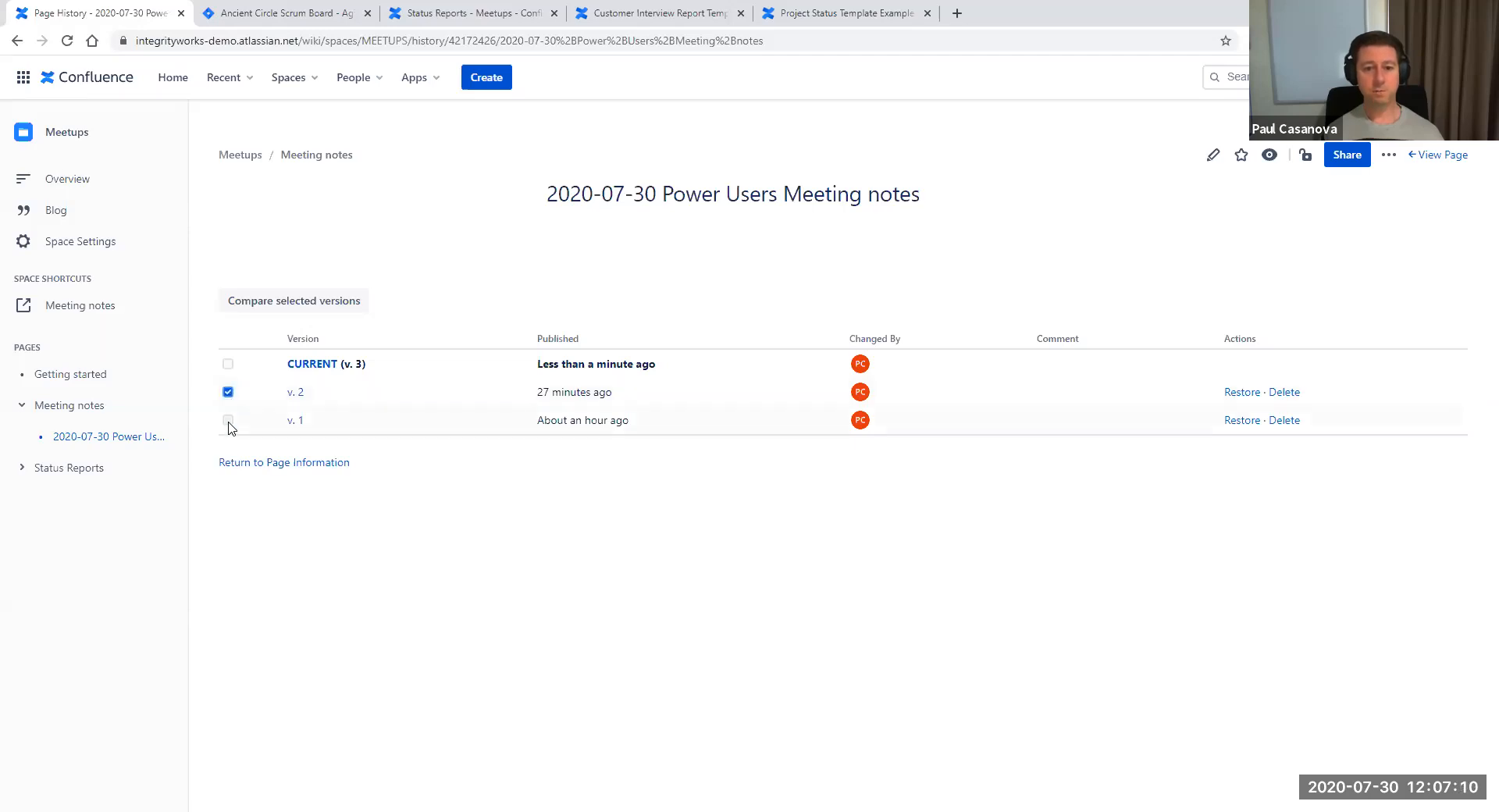
pyautogui.click(228, 421)
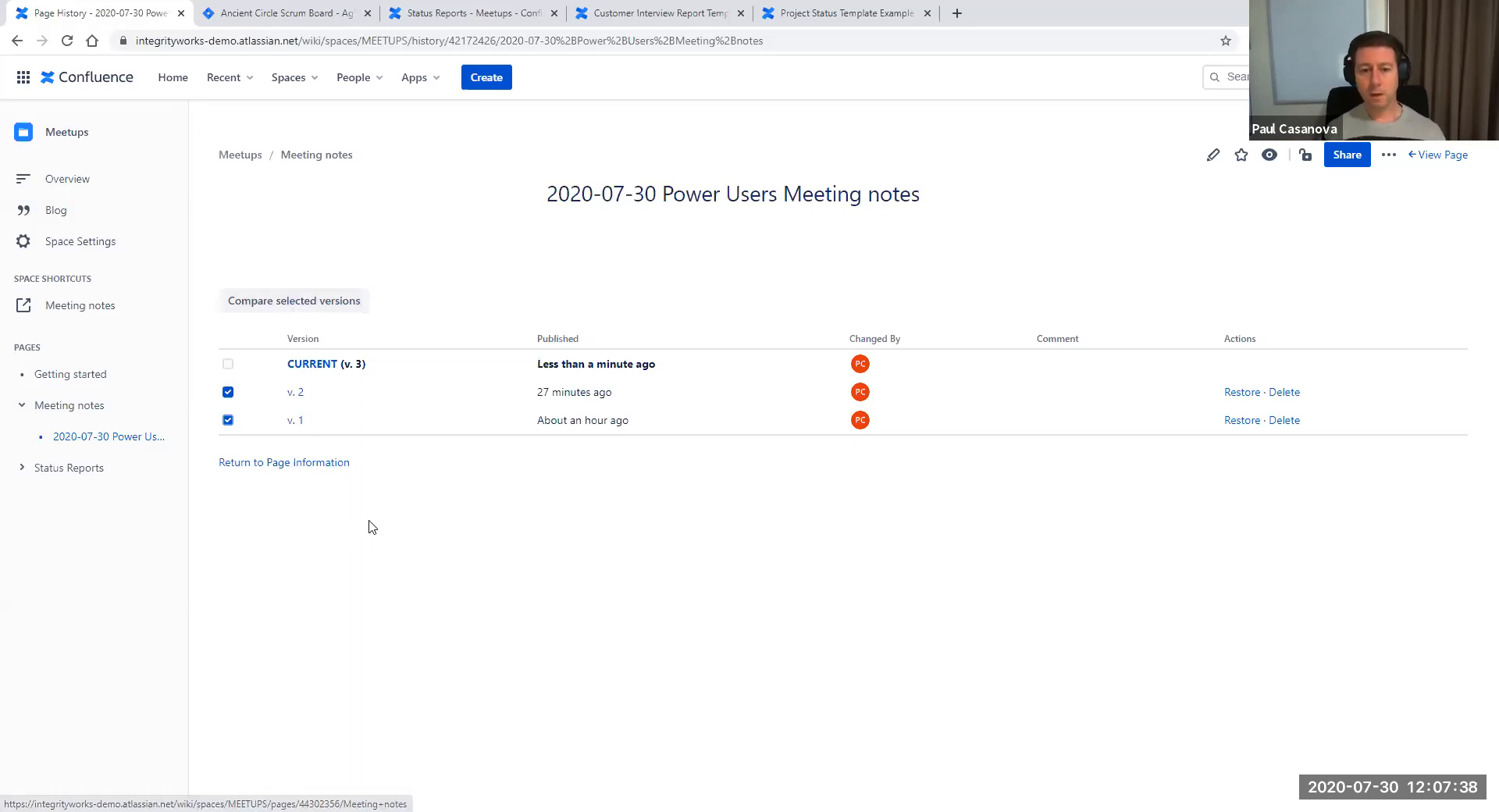
pyautogui.click(228, 392)
pyautogui.click(228, 420)
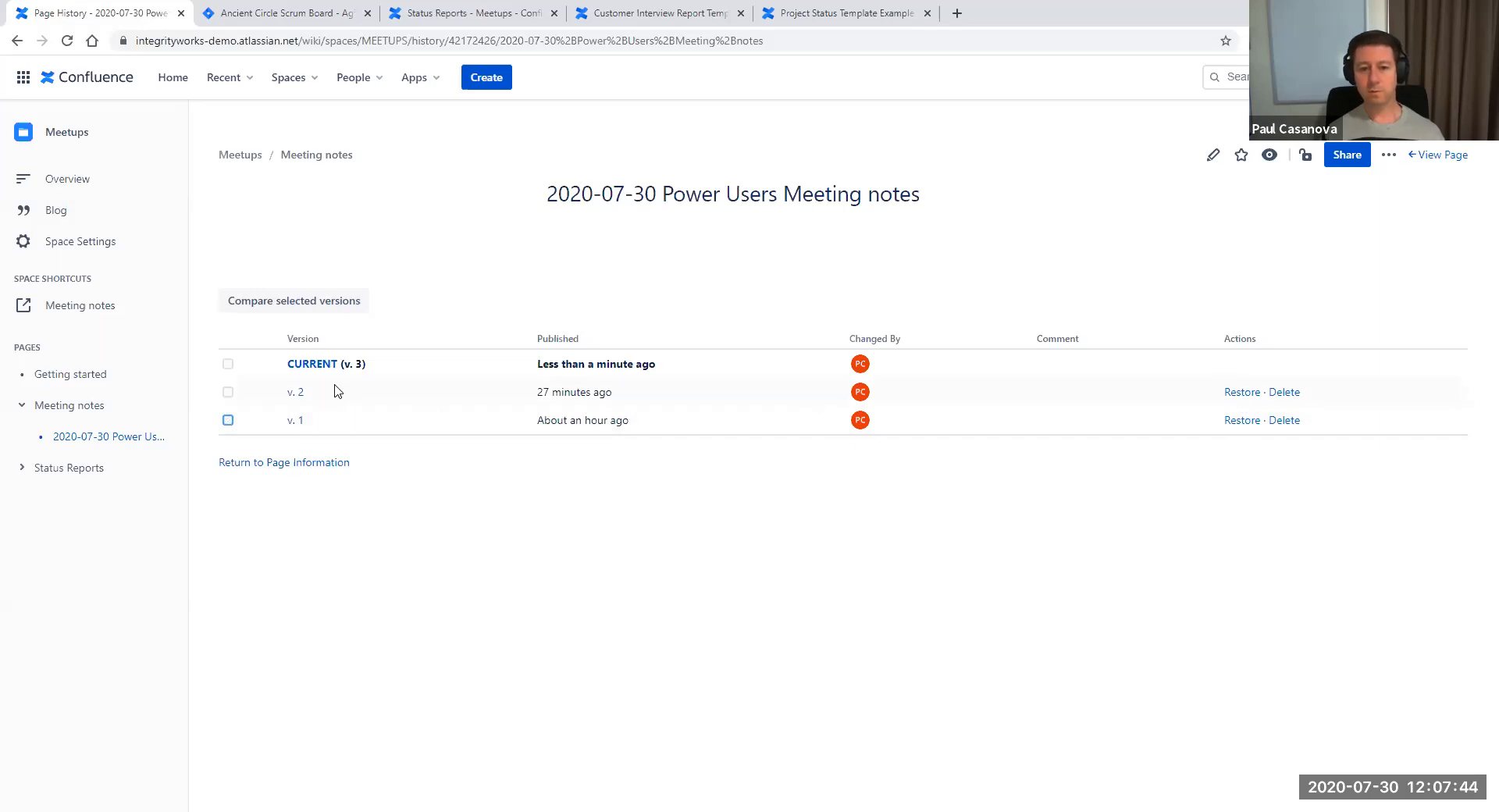
pyautogui.click(234, 392)
pyautogui.click(314, 306)
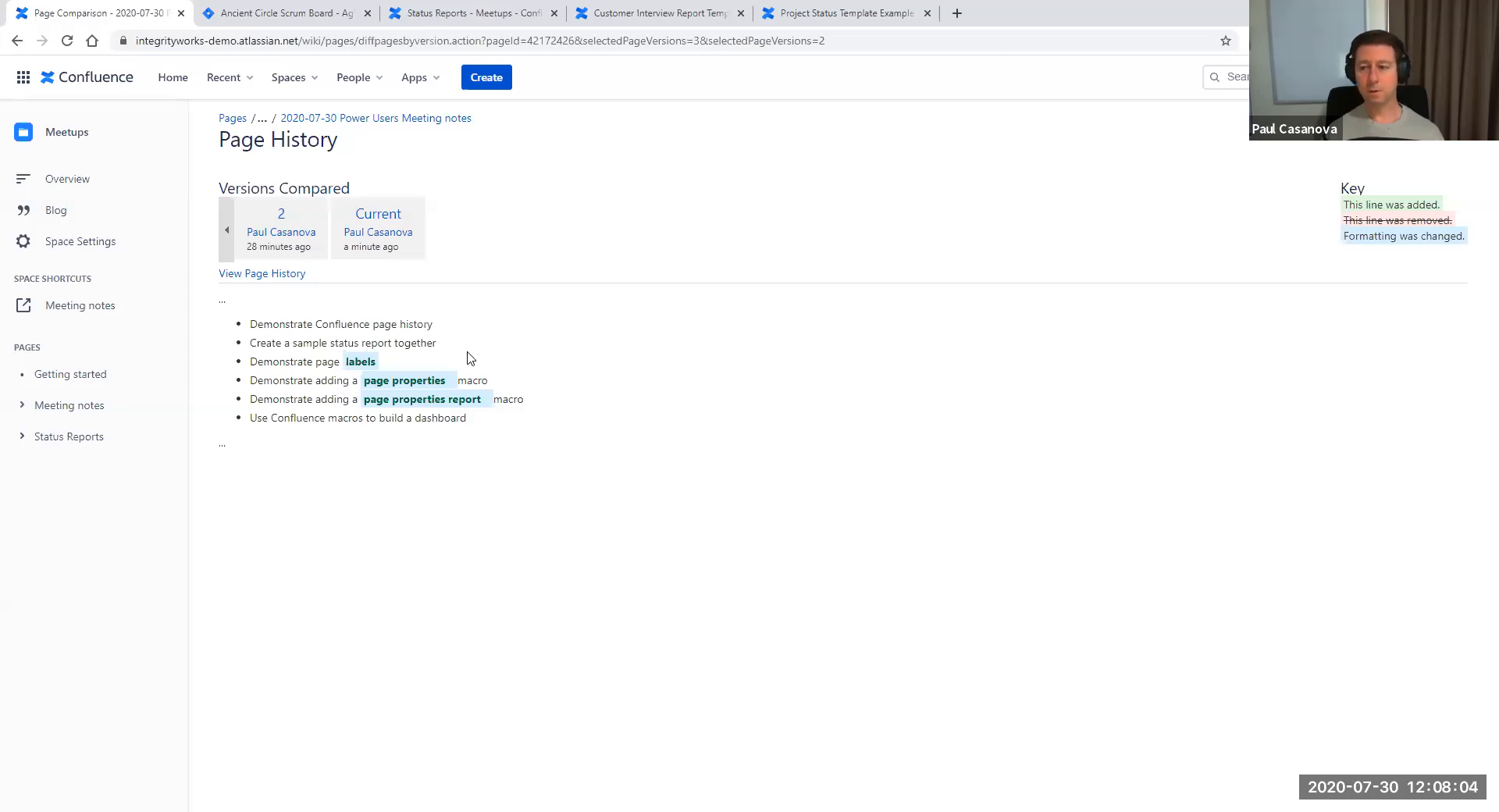
# Step back to the comparison of versions 1 and 2, and return through the version list to the meeting notes page
pyautogui.click(227, 245)
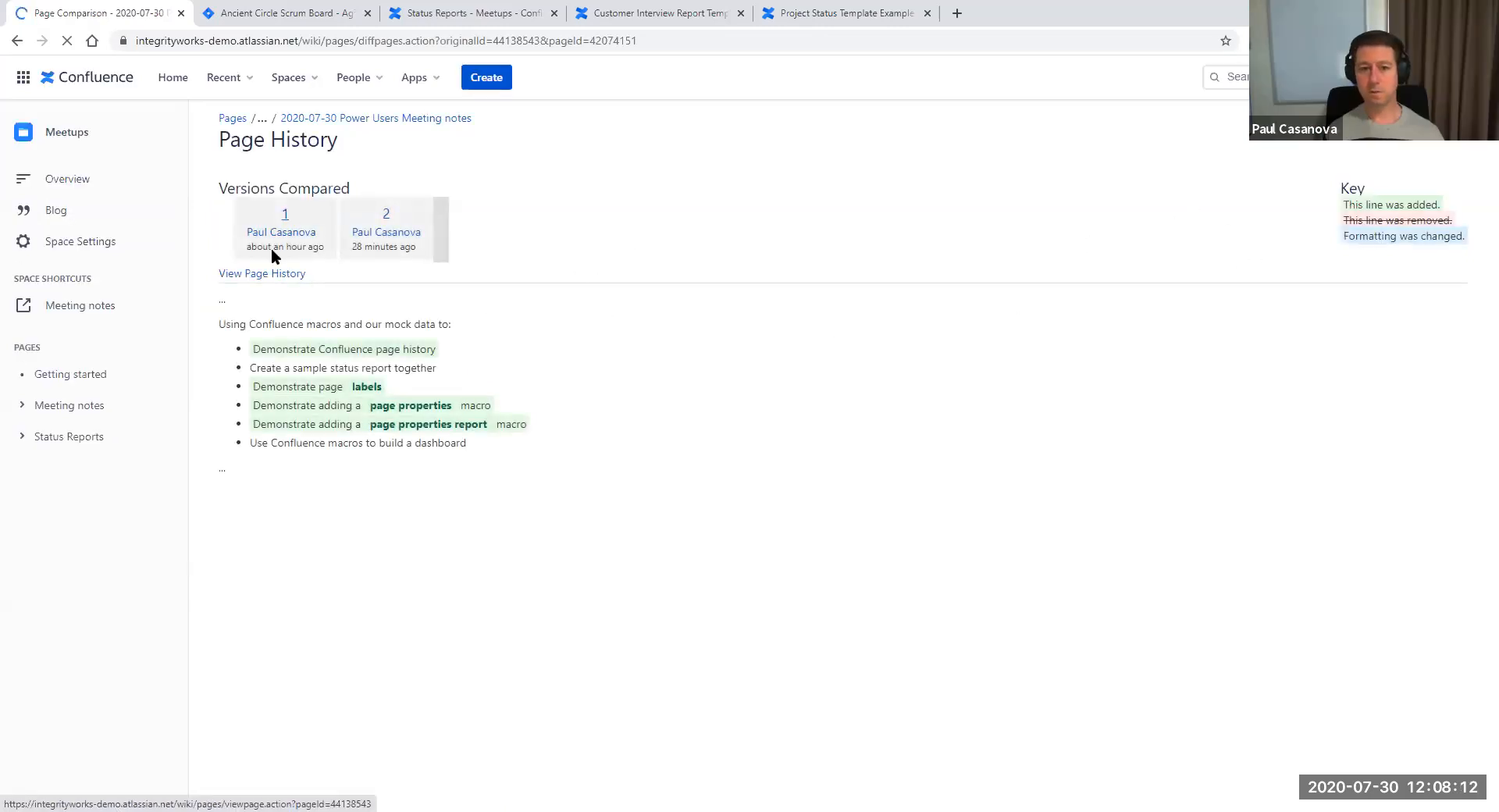
pyautogui.click(258, 281)
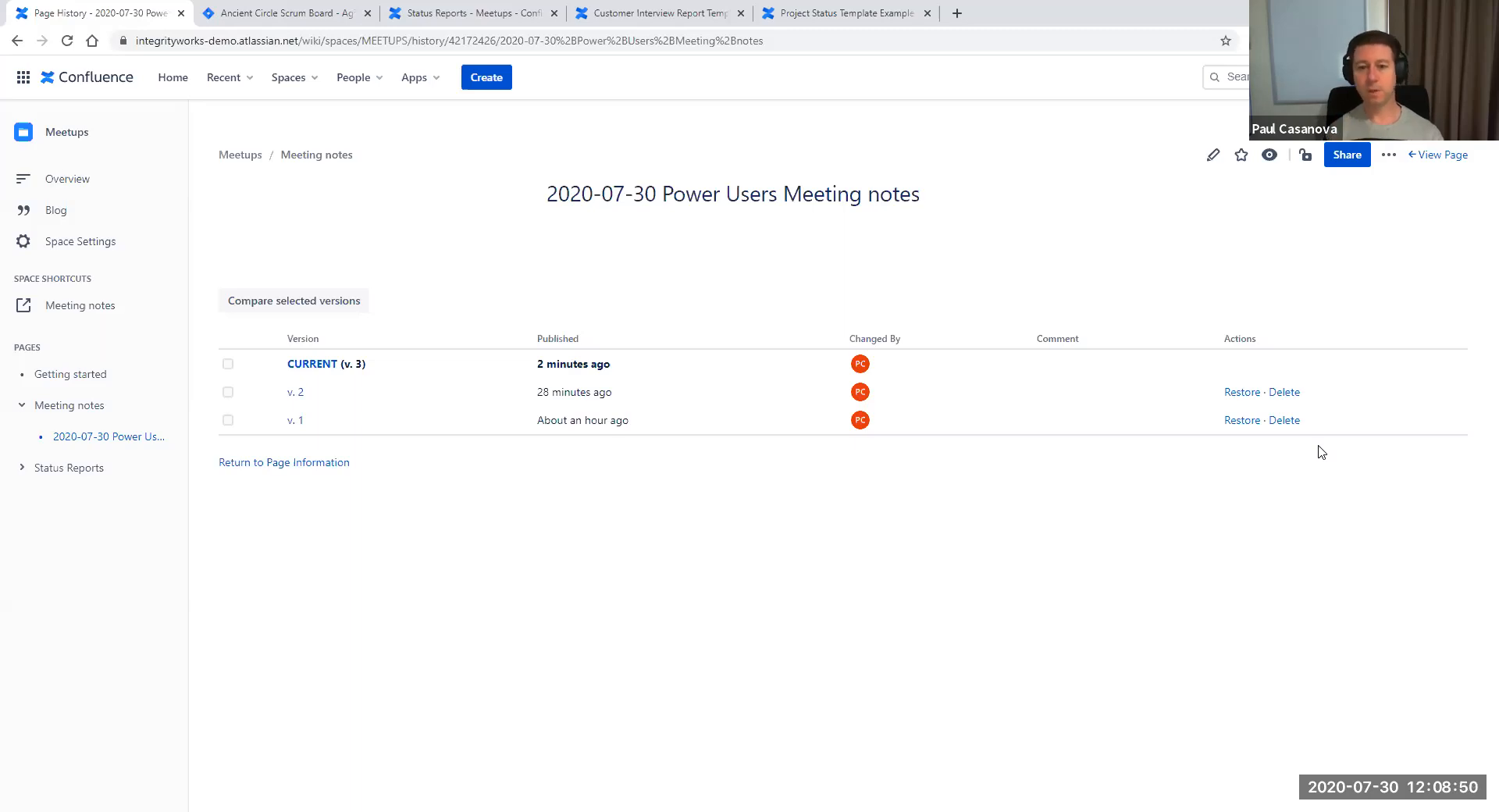
pyautogui.click(1452, 158)
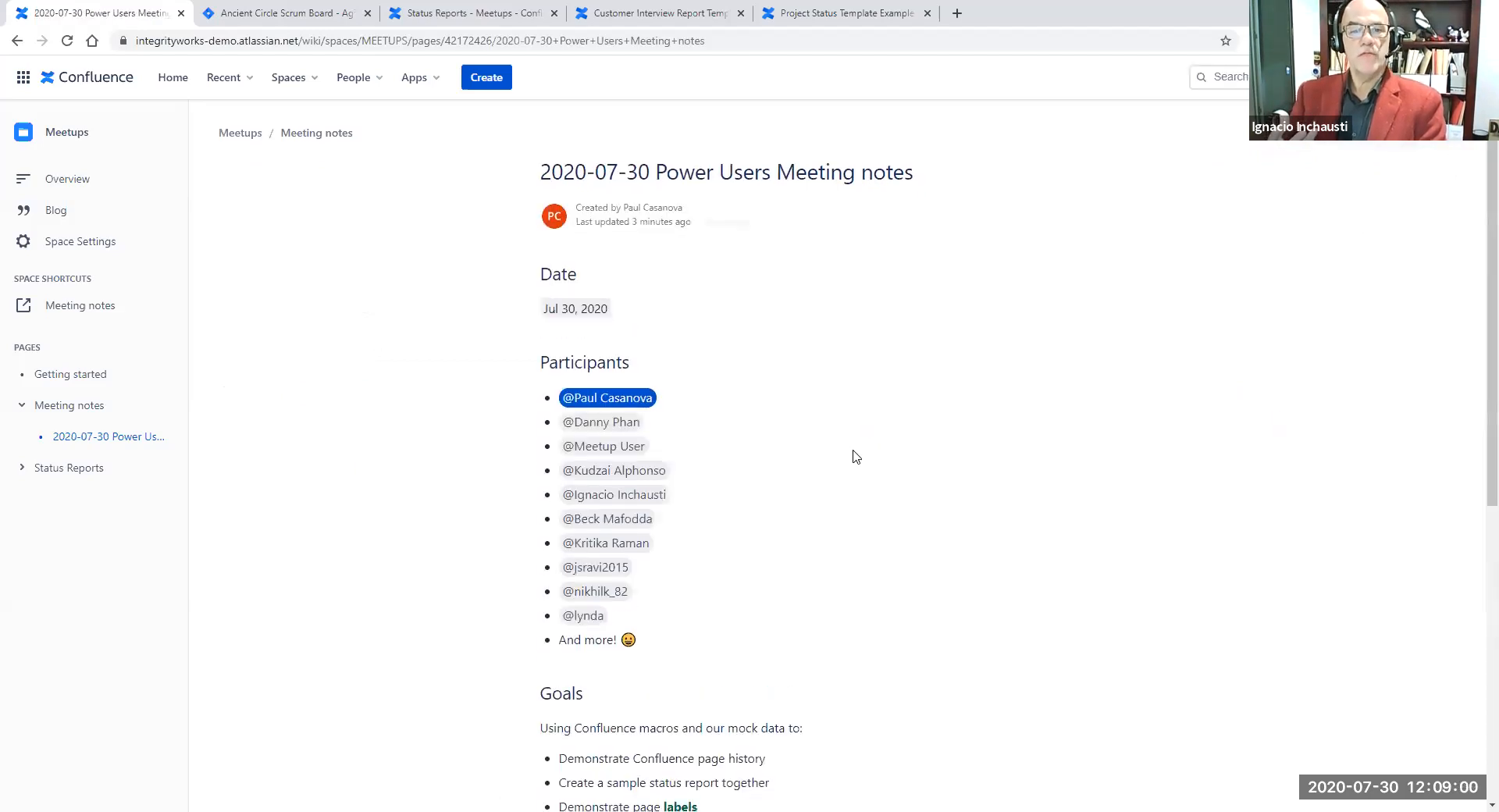
# Look through the published meeting notes page down to its labels and comments
pyautogui.scroll(-7, 856, 457)
pyautogui.scroll(-2, 692, 619)
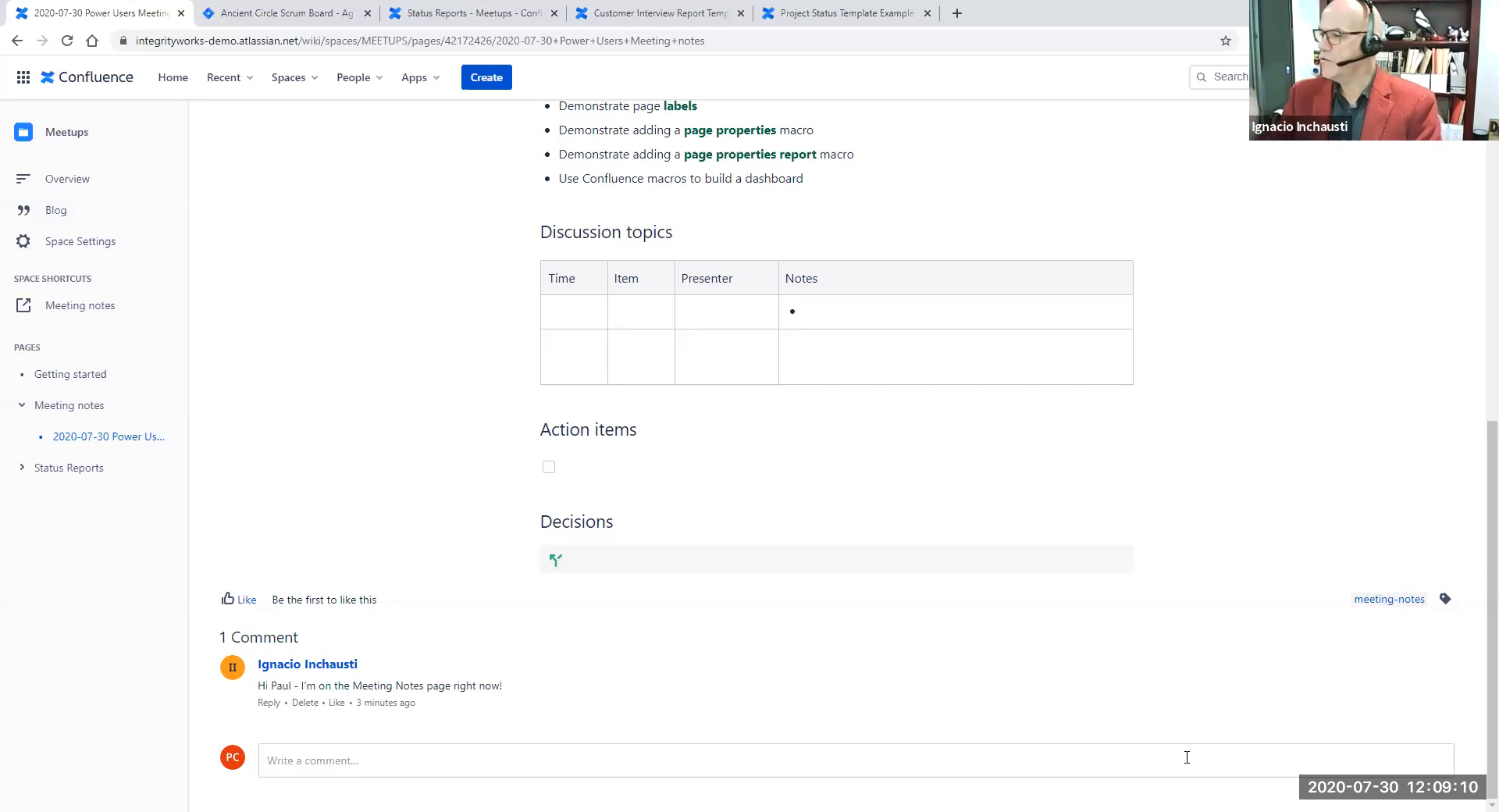
pyautogui.scroll(2, 1475, 689)
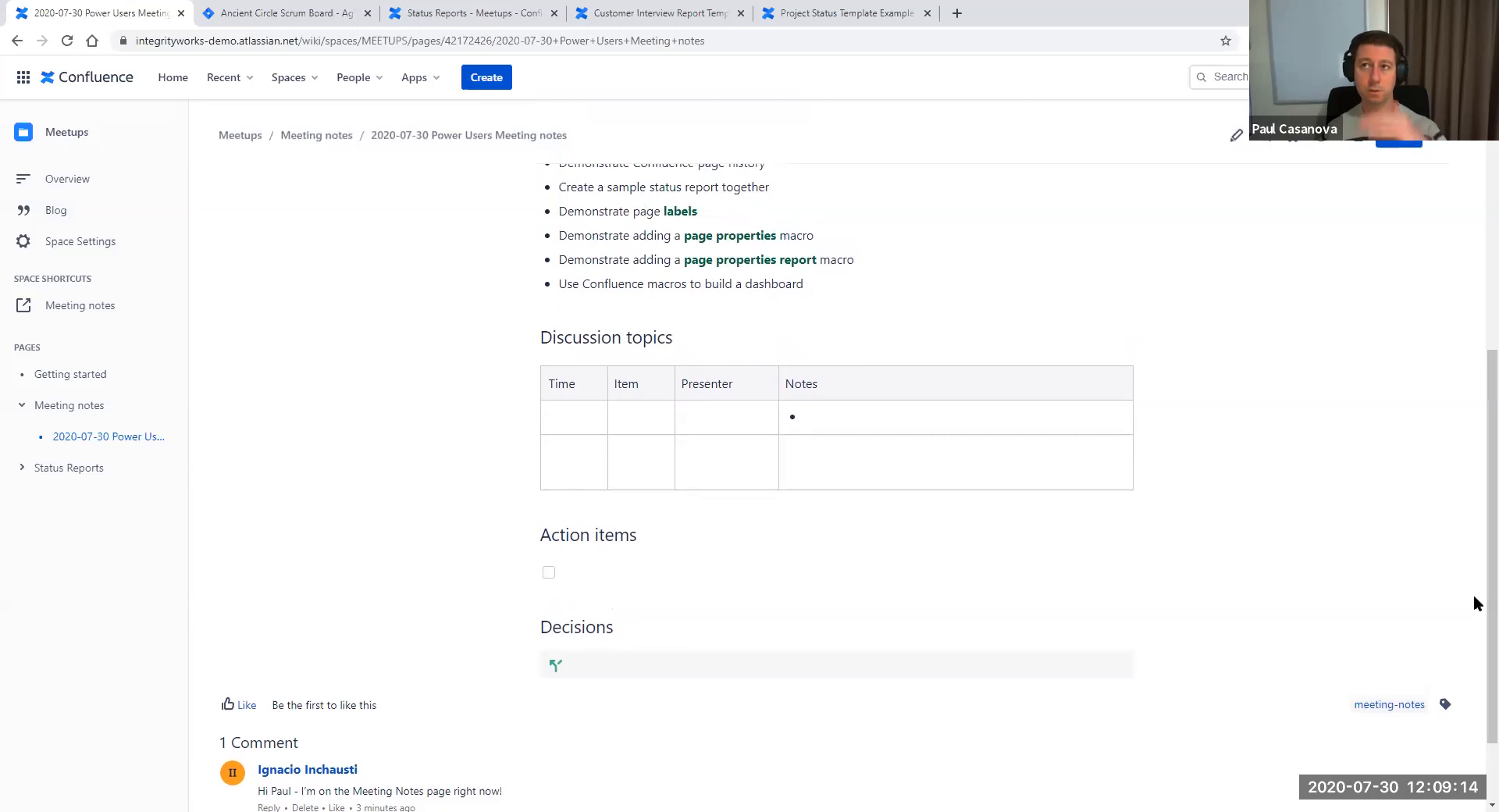
pyautogui.scroll(8, 892, 651)
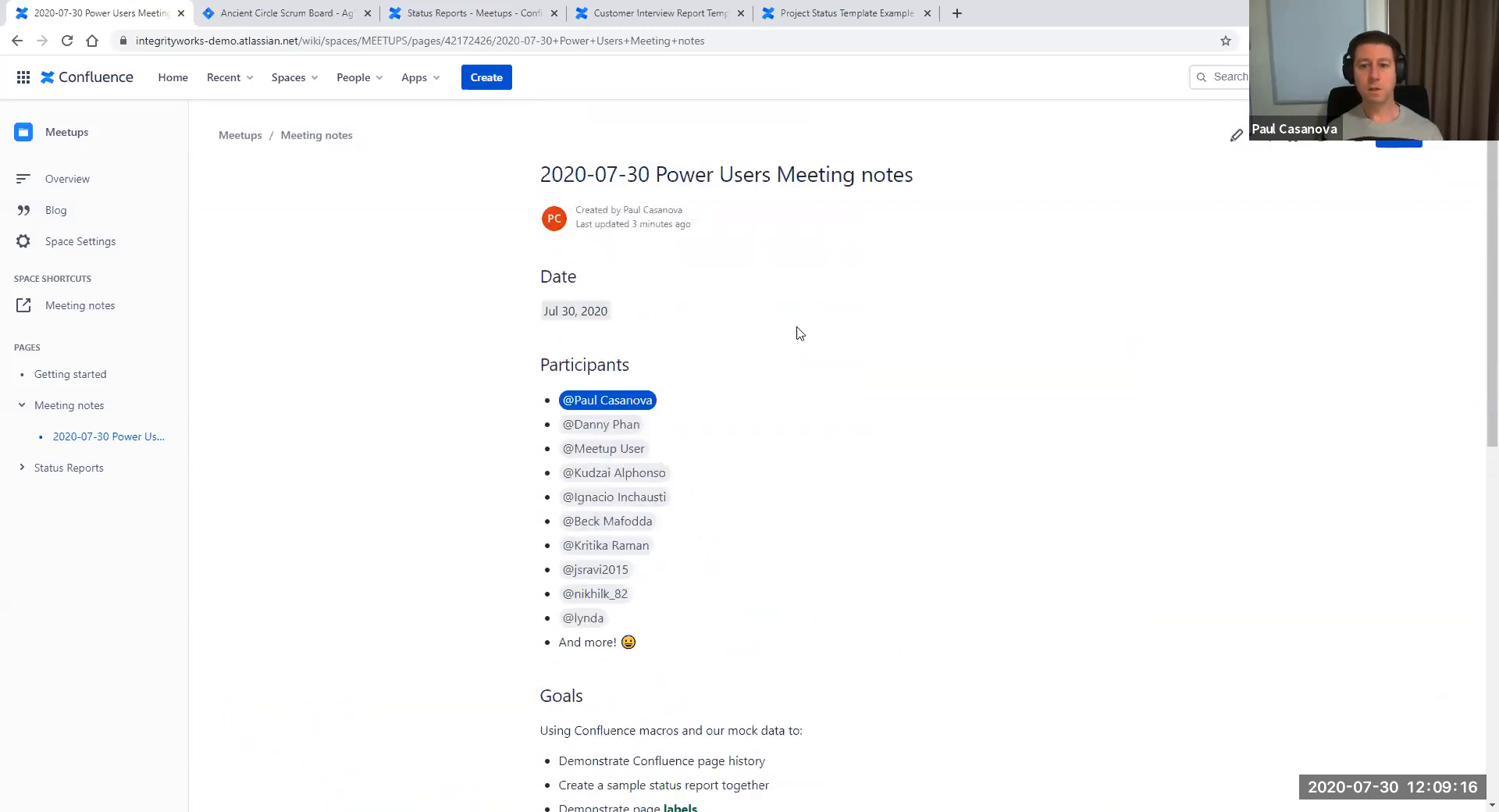
pyautogui.scroll(-8, 733, 459)
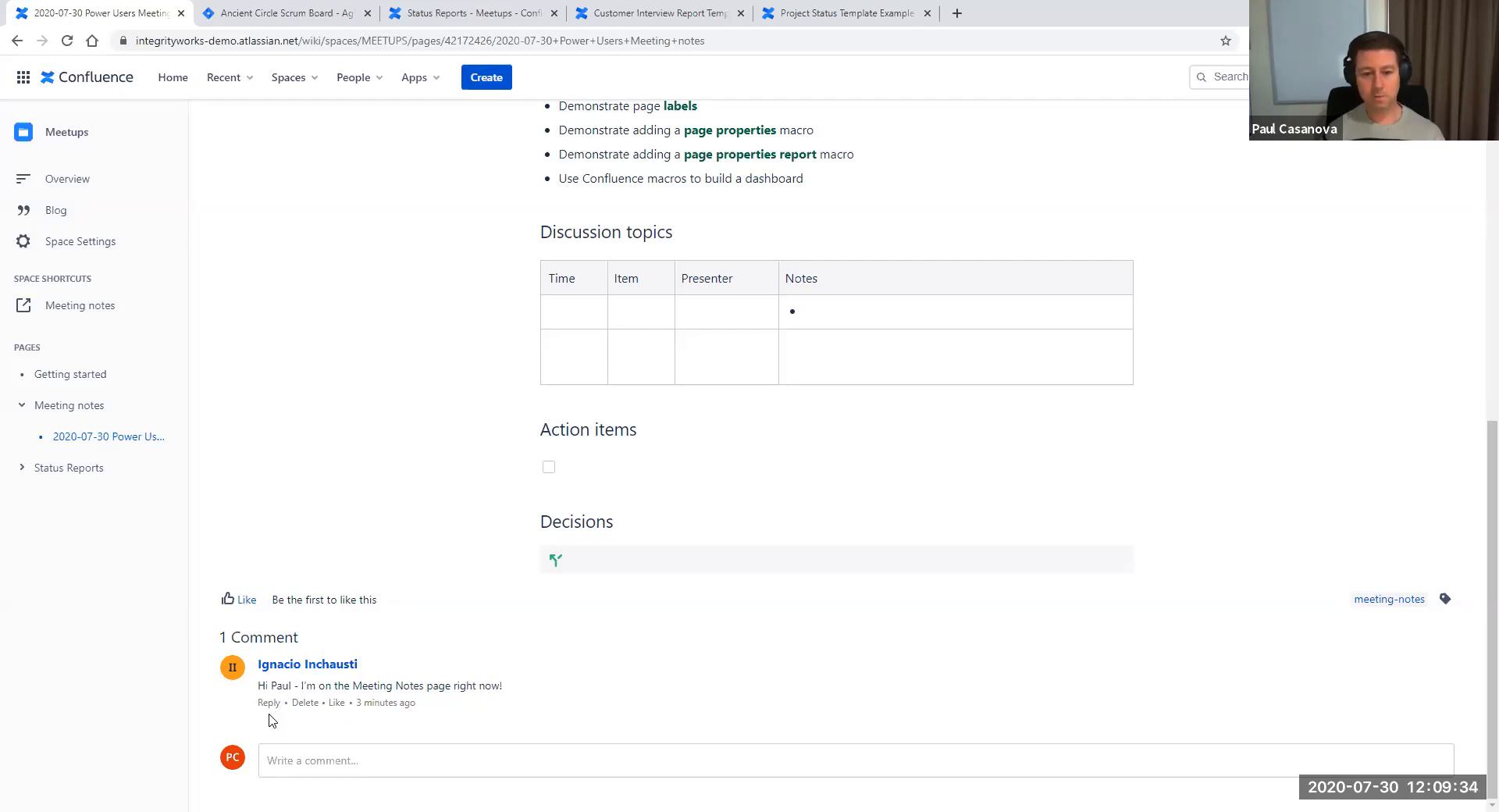
pyautogui.click(410, 761)
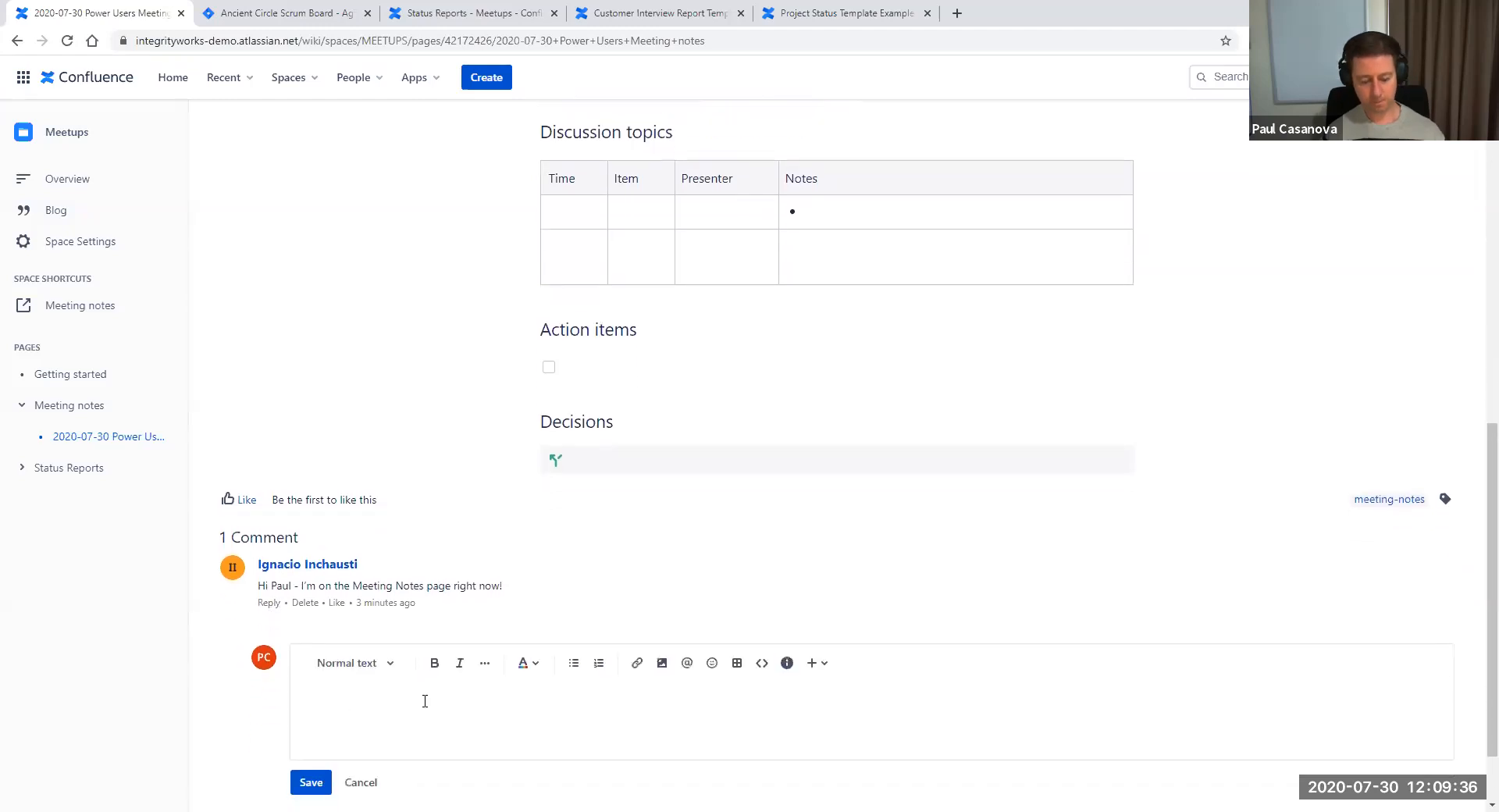
pyautogui.write('Hey @igna')
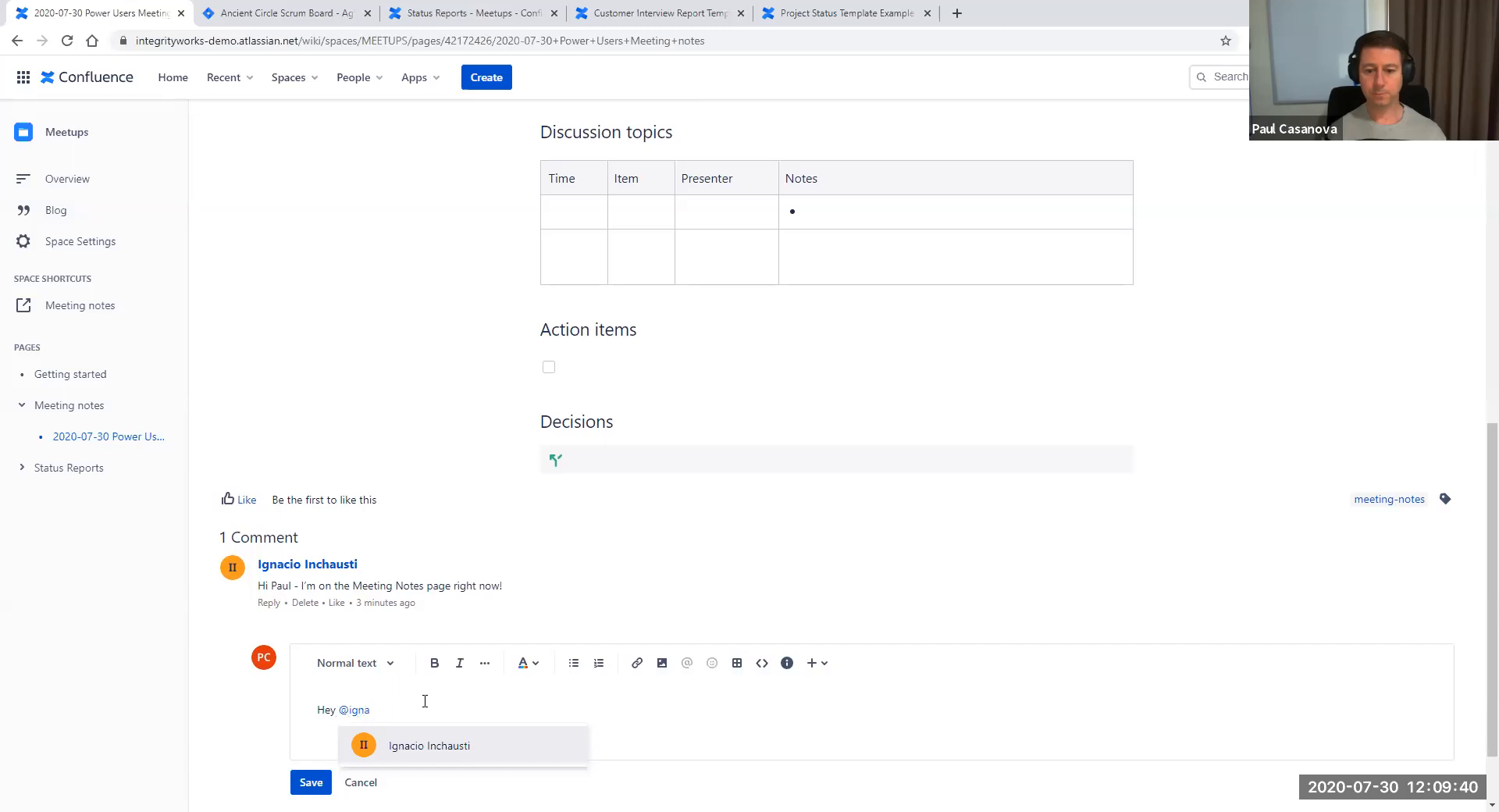
pyautogui.click(433, 745)
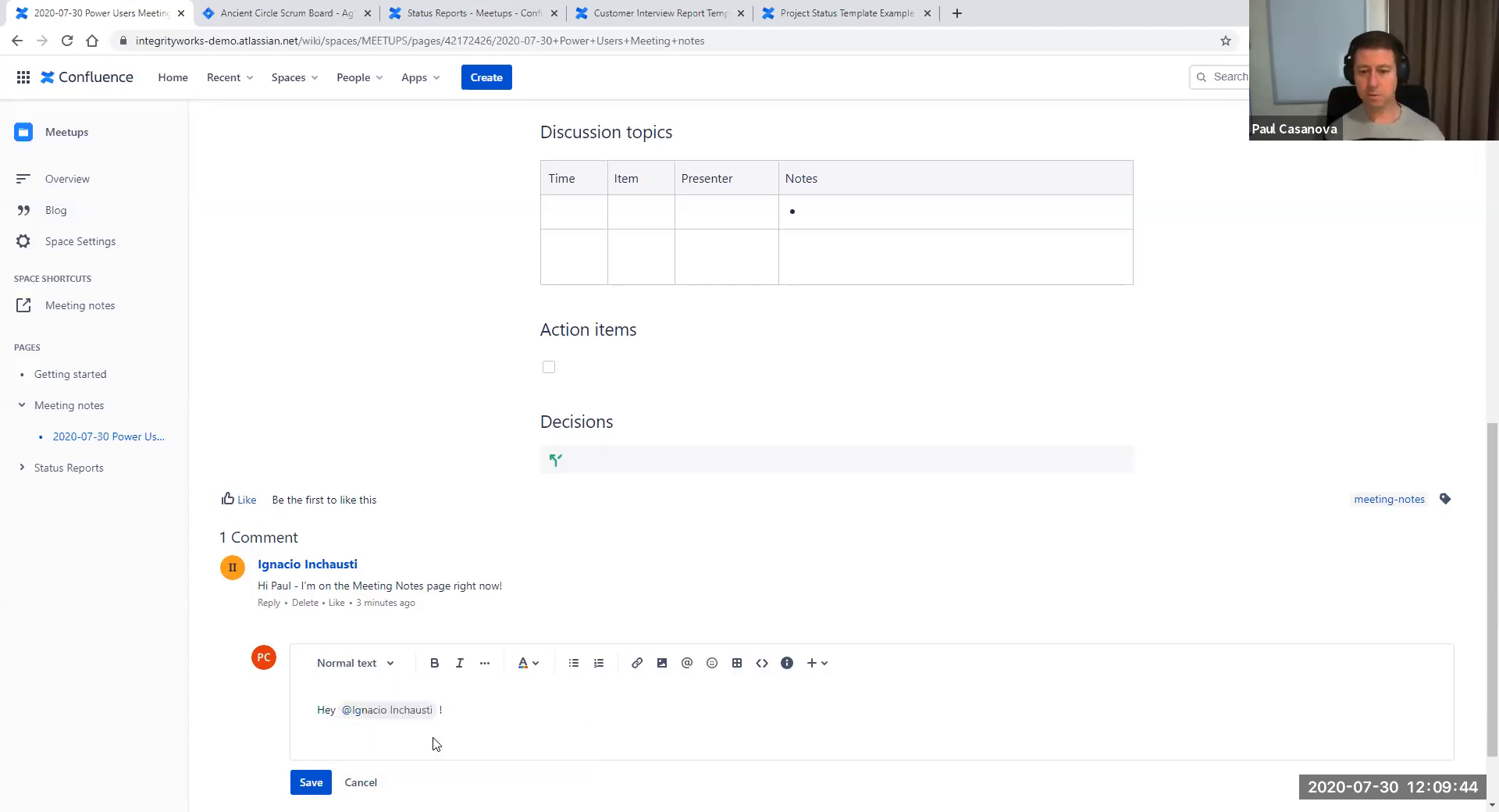
pyautogui.write('! :D')
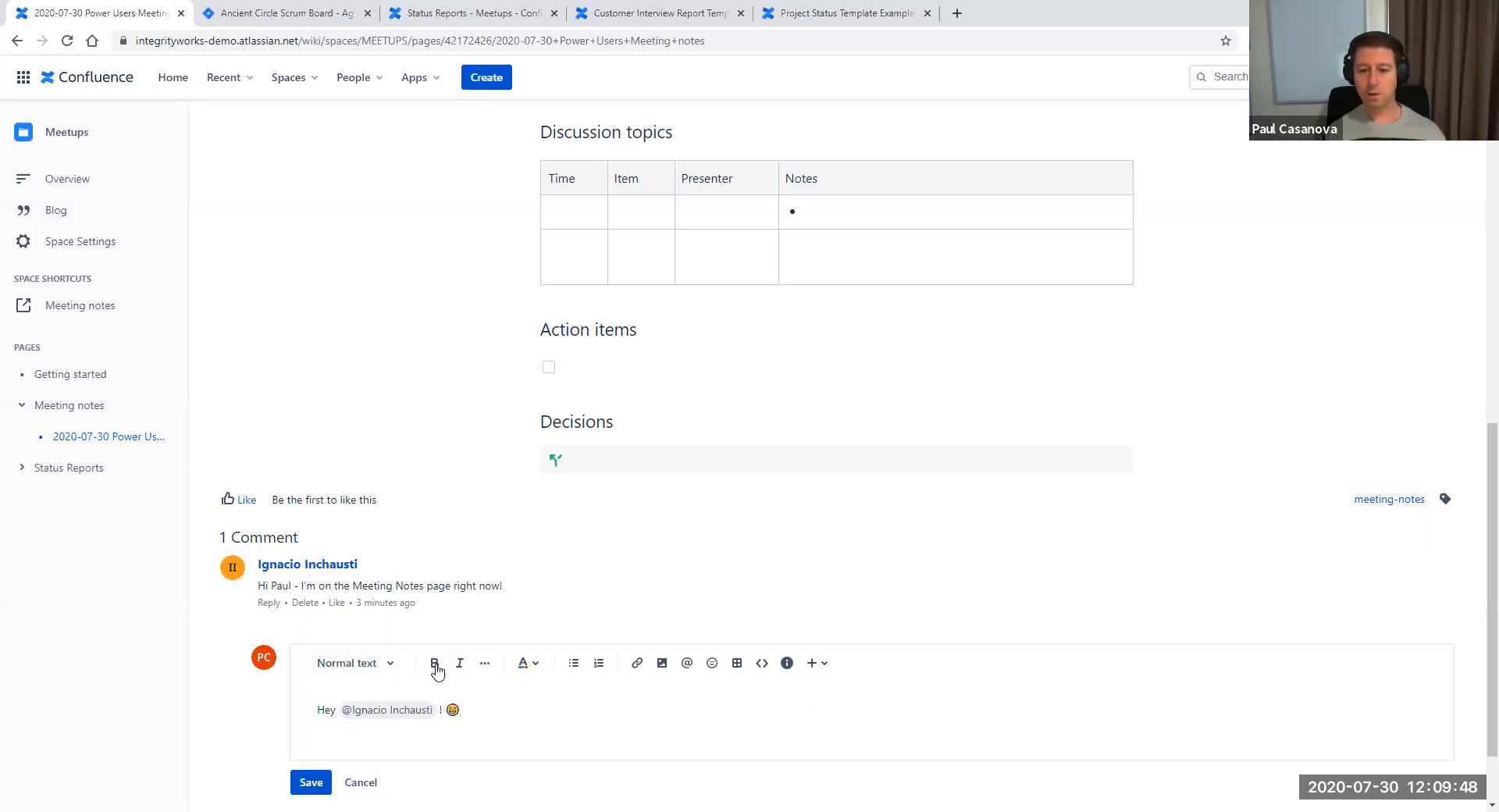
# Examine the text styles and the insertable elements available for the comment
pyautogui.click(391, 665)
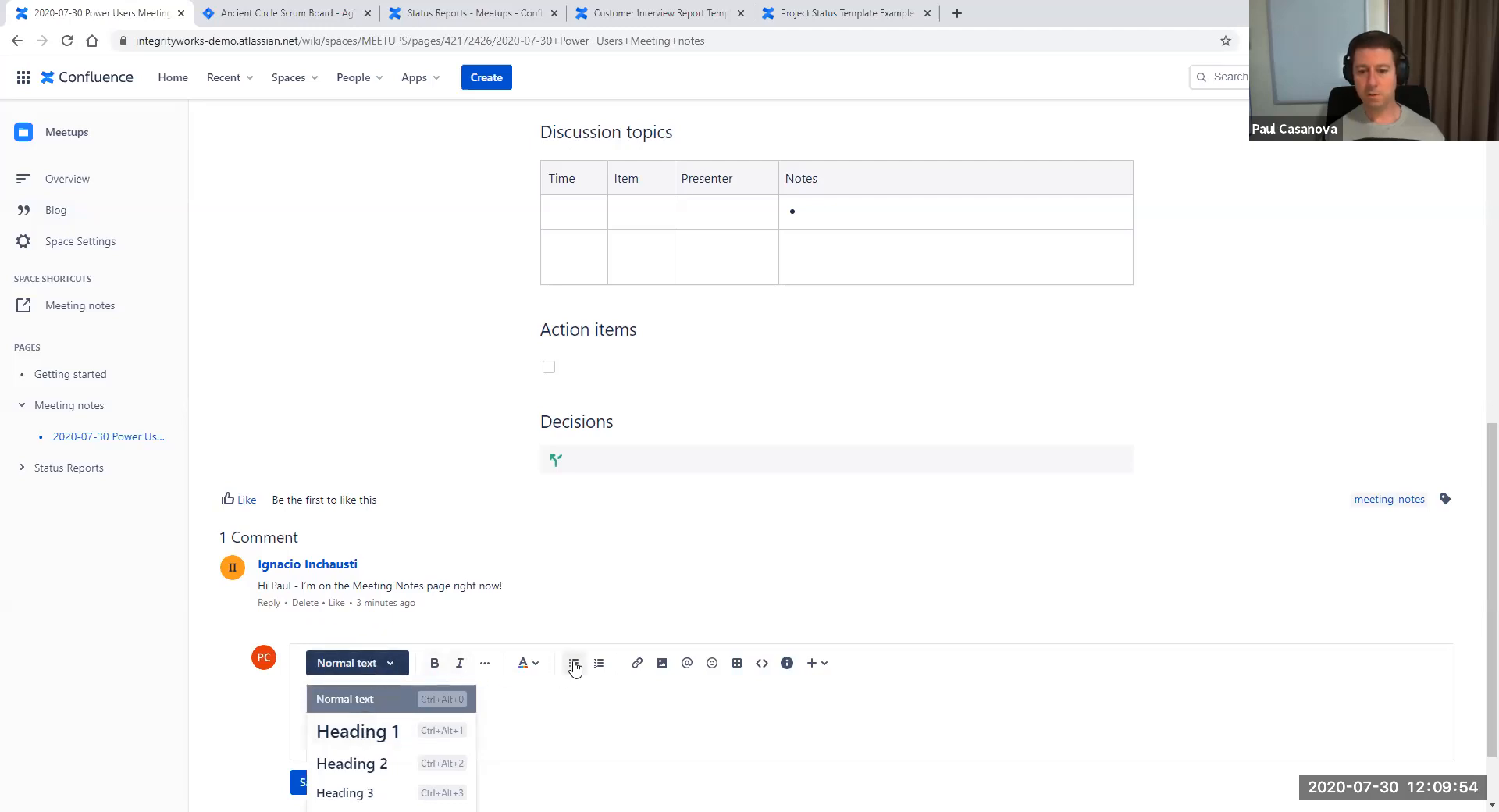
pyautogui.click(862, 677)
pyautogui.click(818, 663)
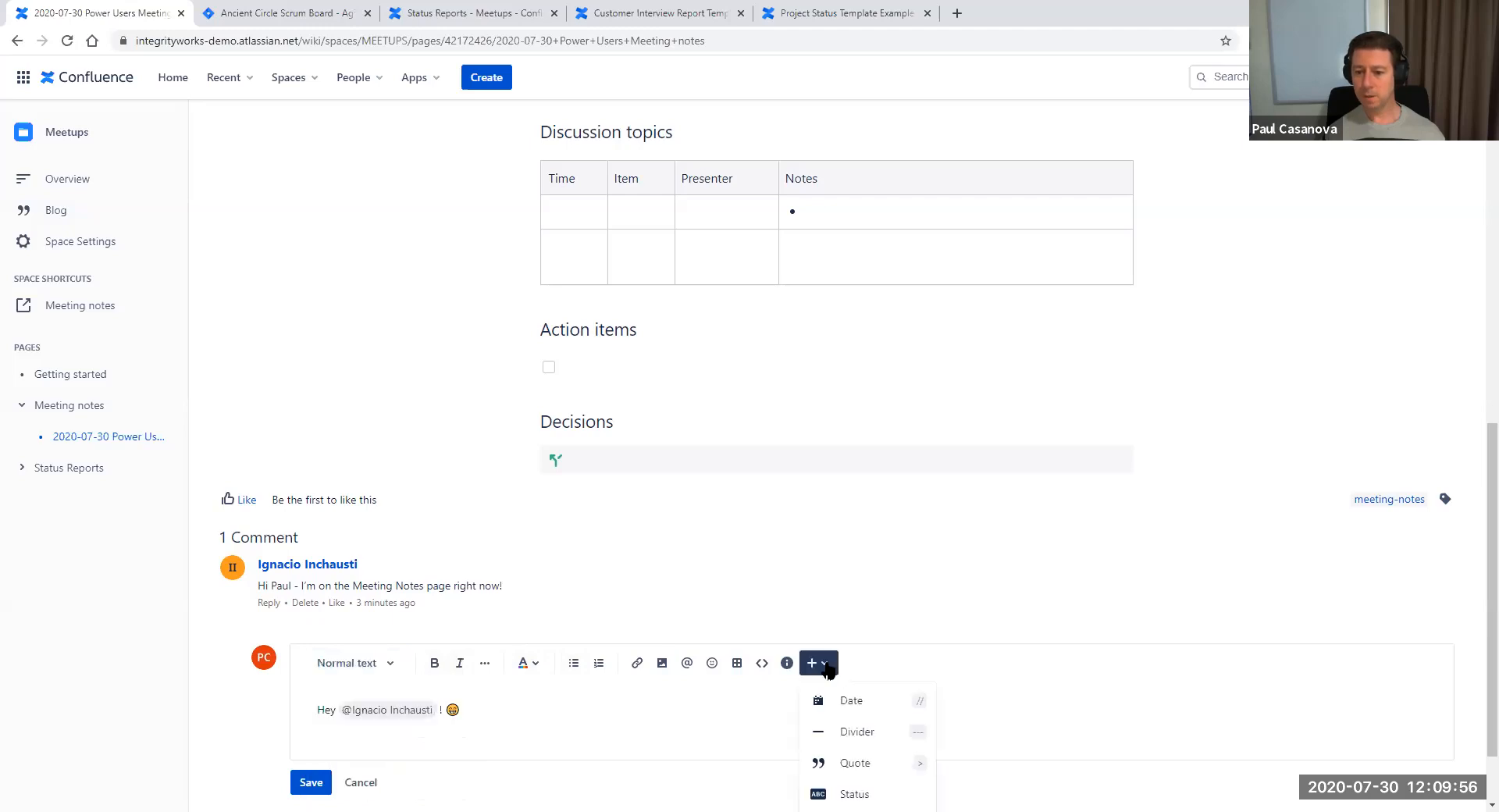
pyautogui.scroll(-2, 896, 705)
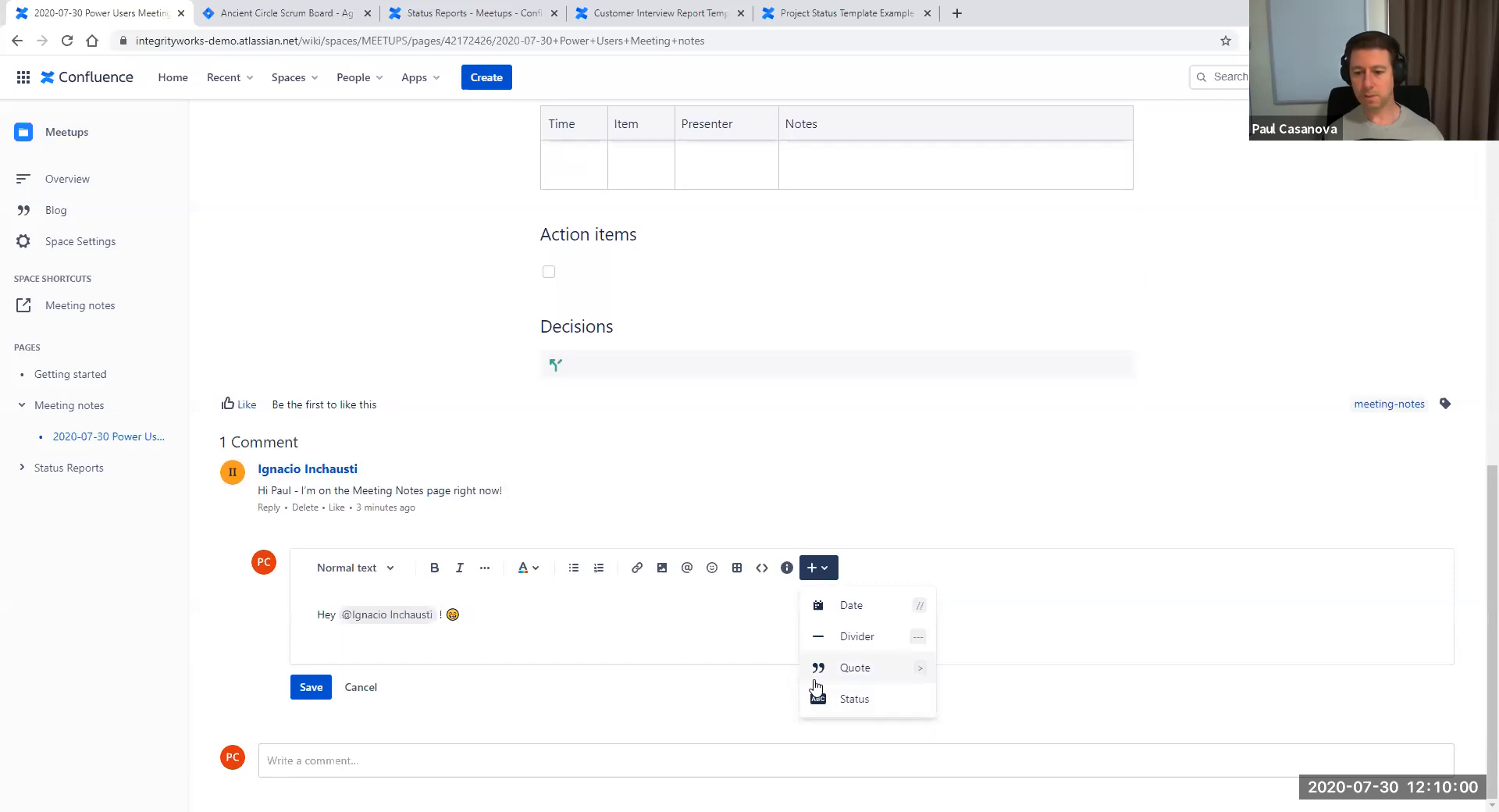
# Add a green status label reading "ALL GOOD!" on a new line of the comment and save the comment
pyautogui.click(592, 638)
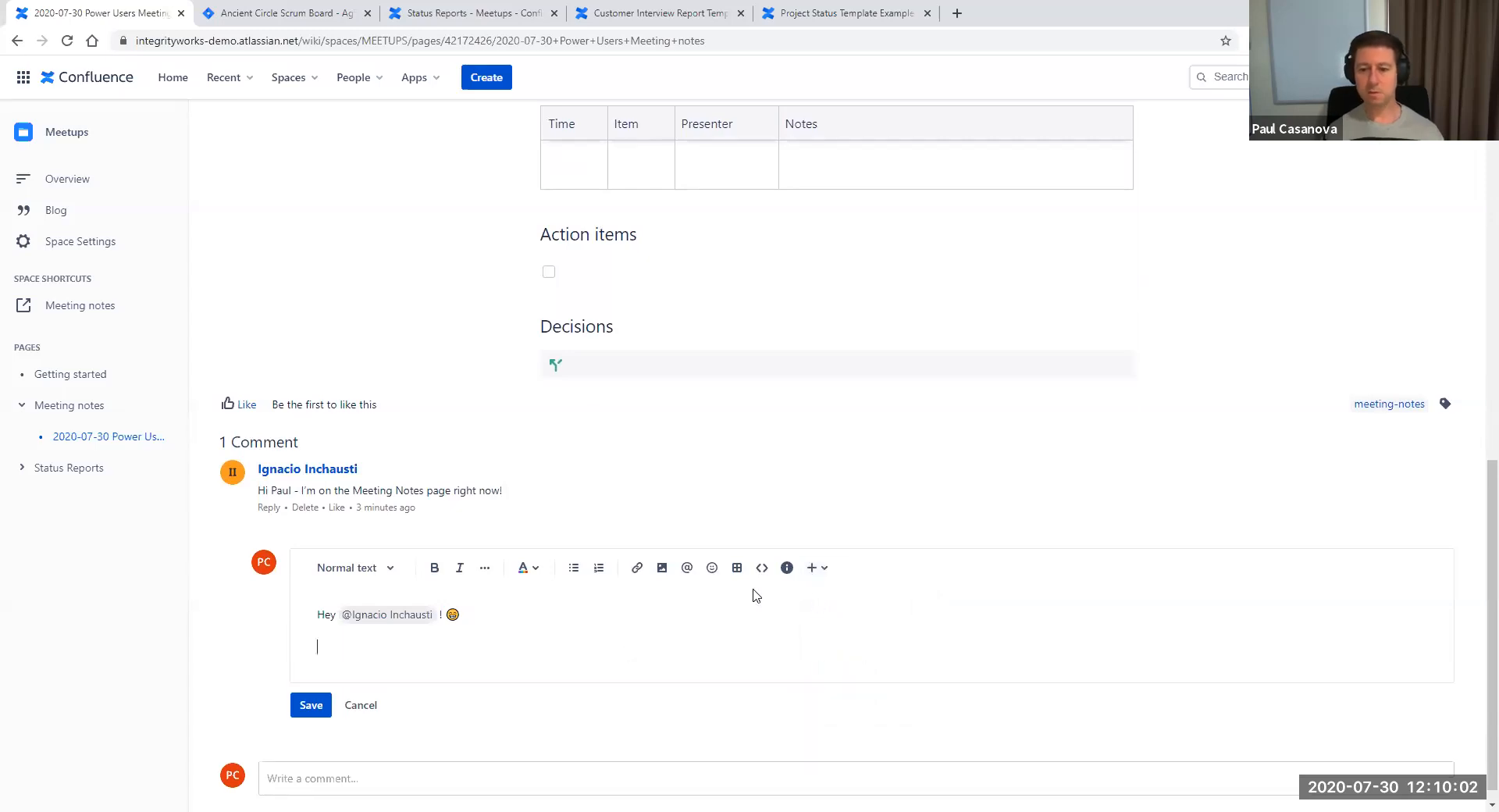
pyautogui.click(820, 569)
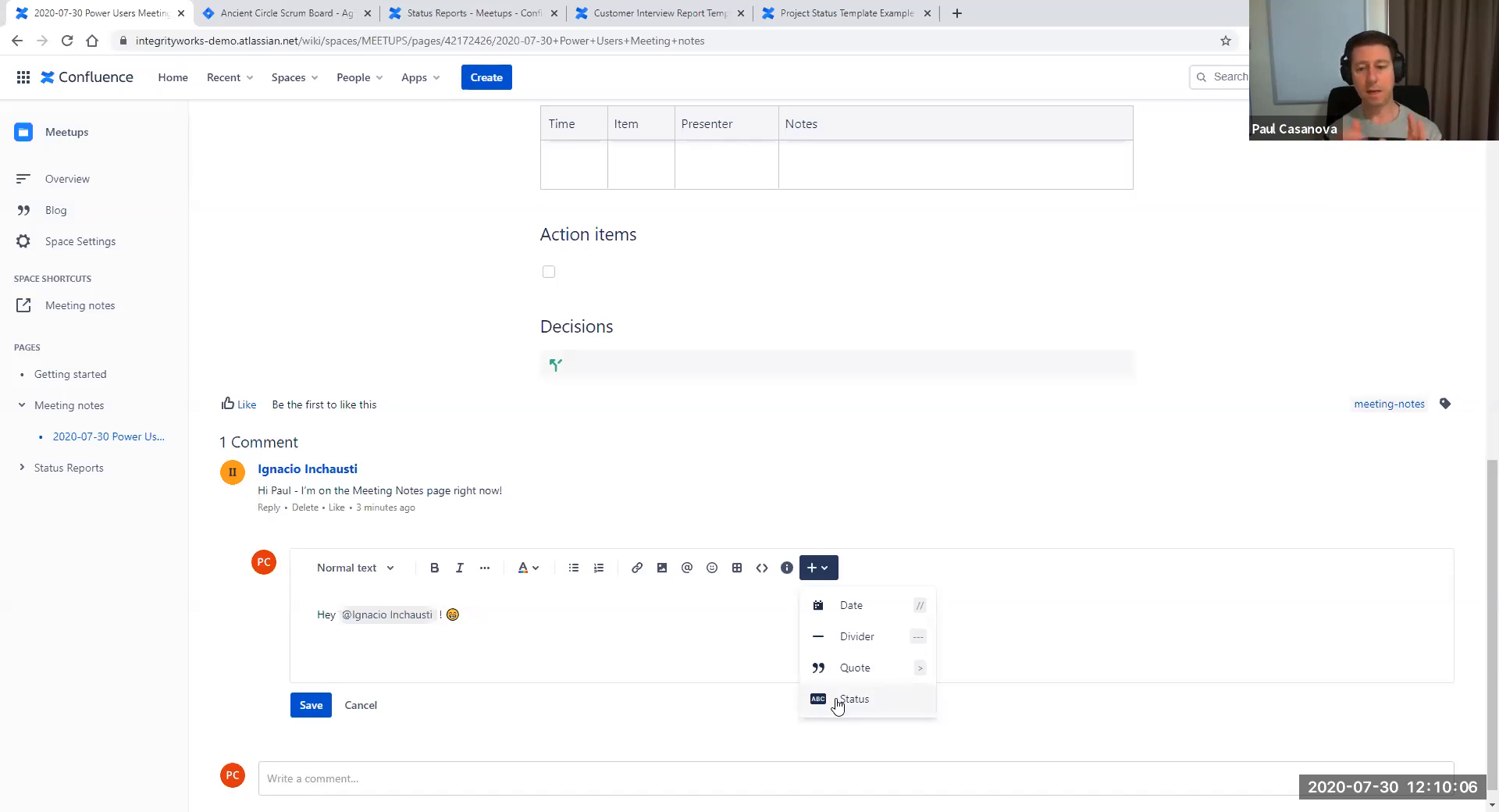
pyautogui.click(838, 705)
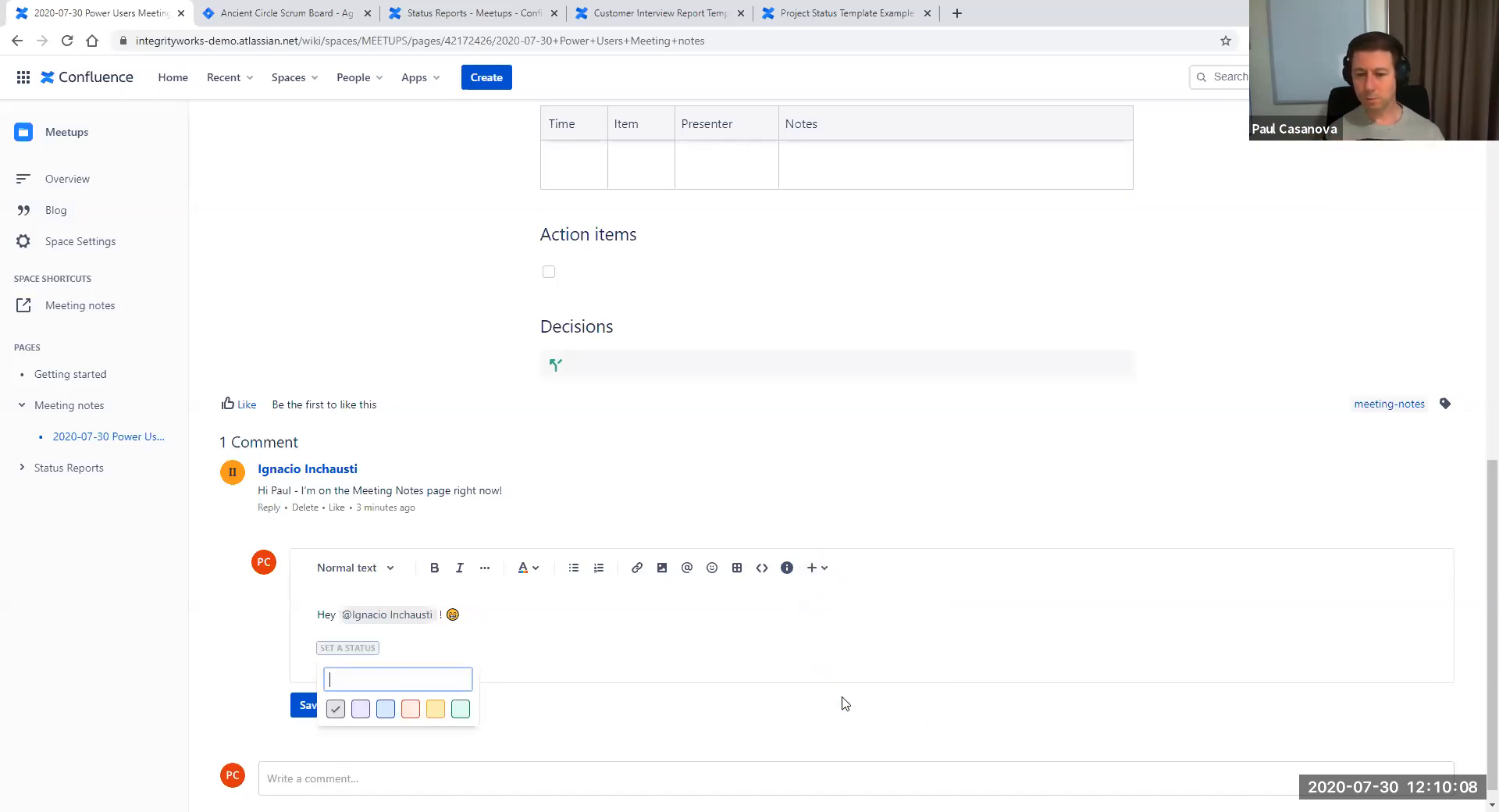
pyautogui.click(461, 710)
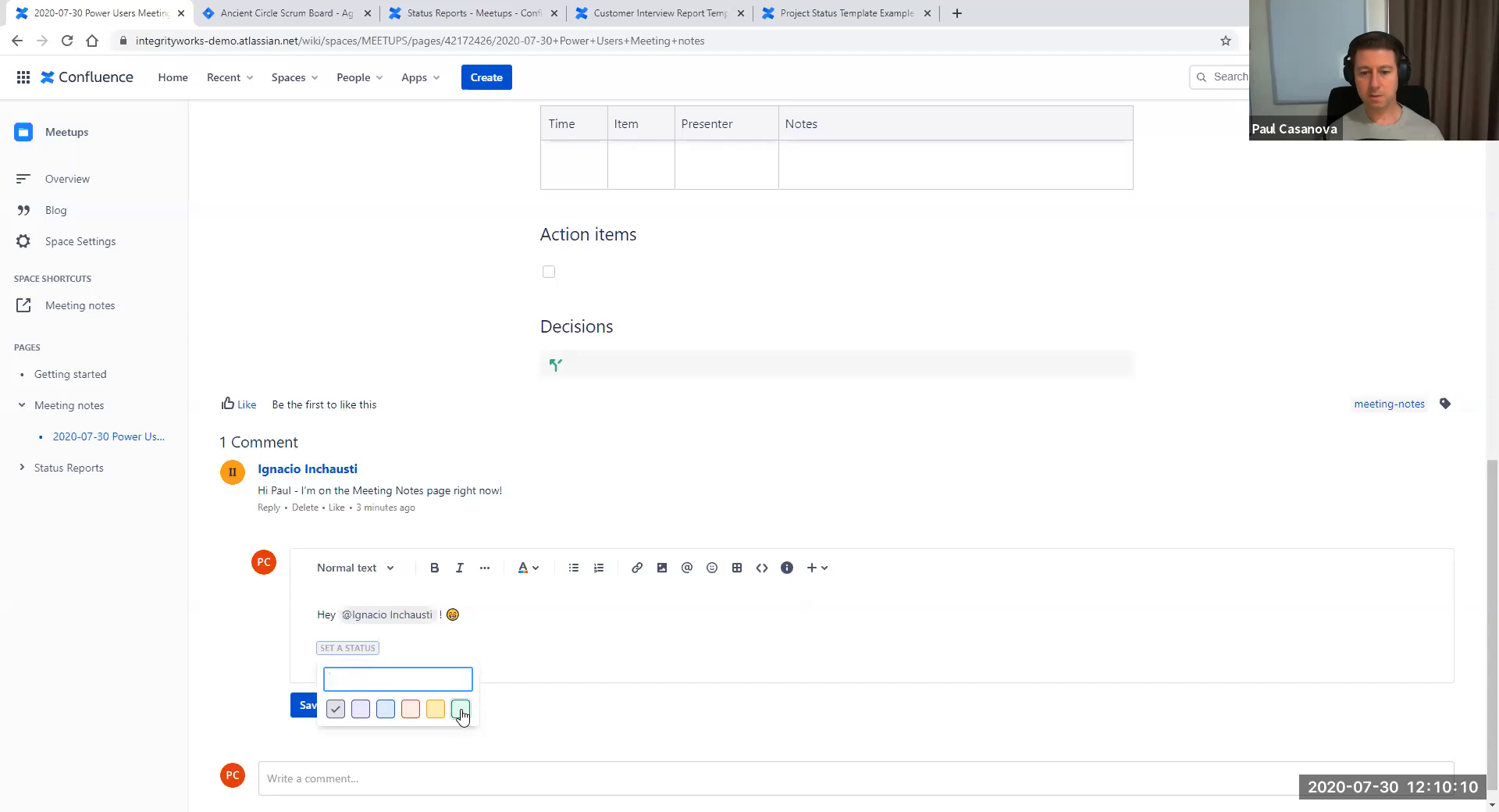
pyautogui.write('ALL ')
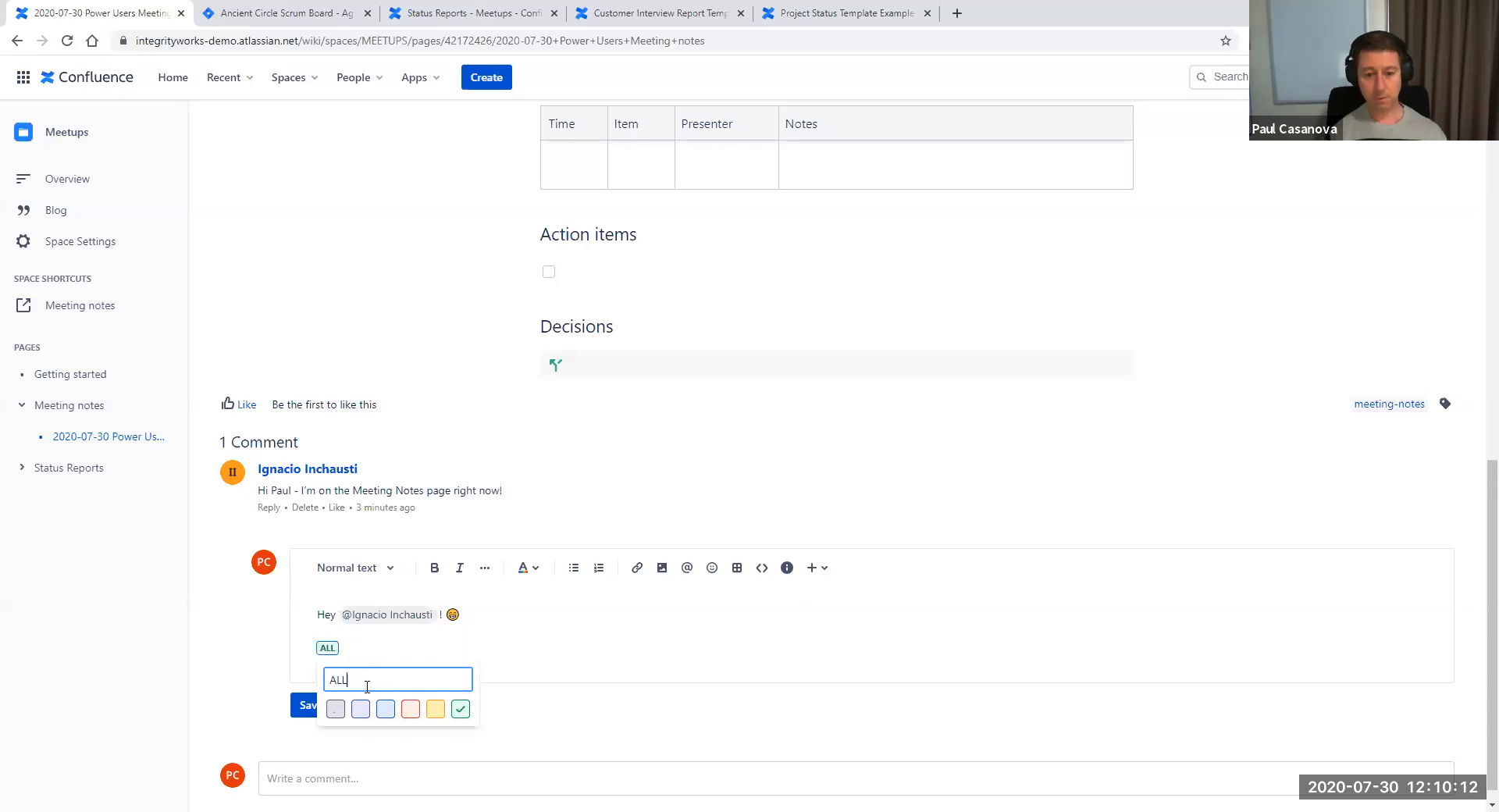
pyautogui.write('GOOD!')
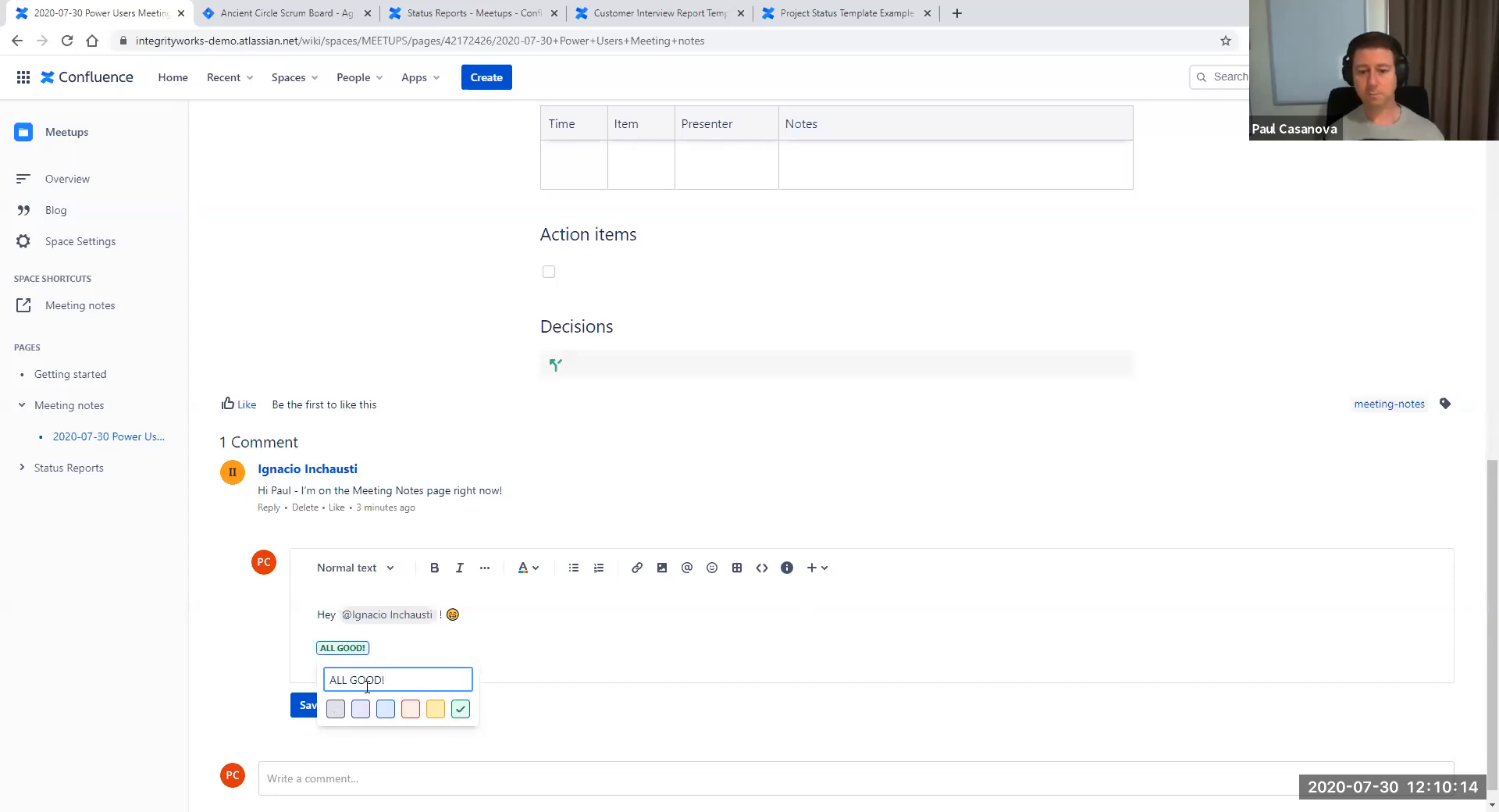
pyautogui.press('Return')
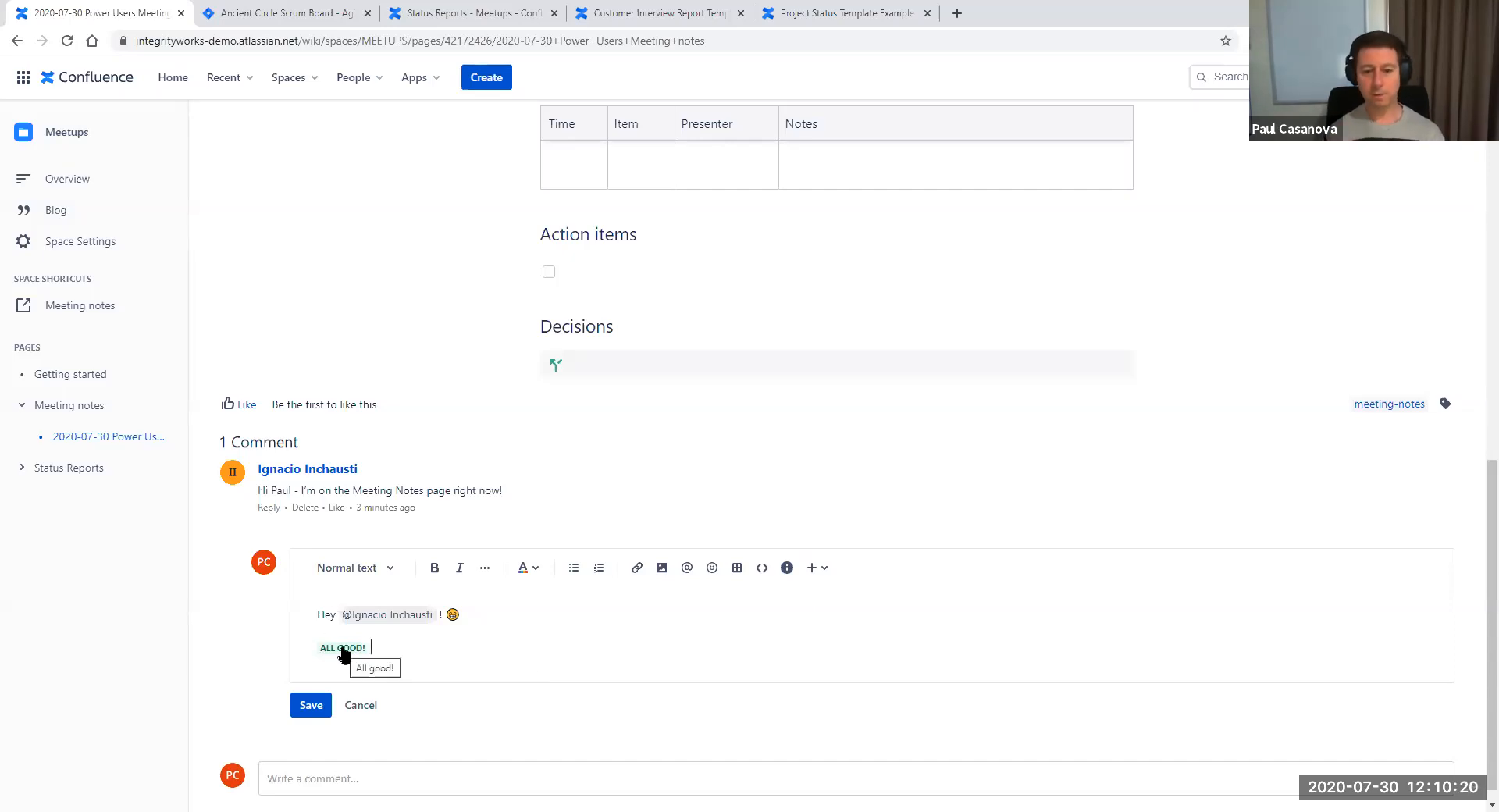
pyautogui.click(311, 706)
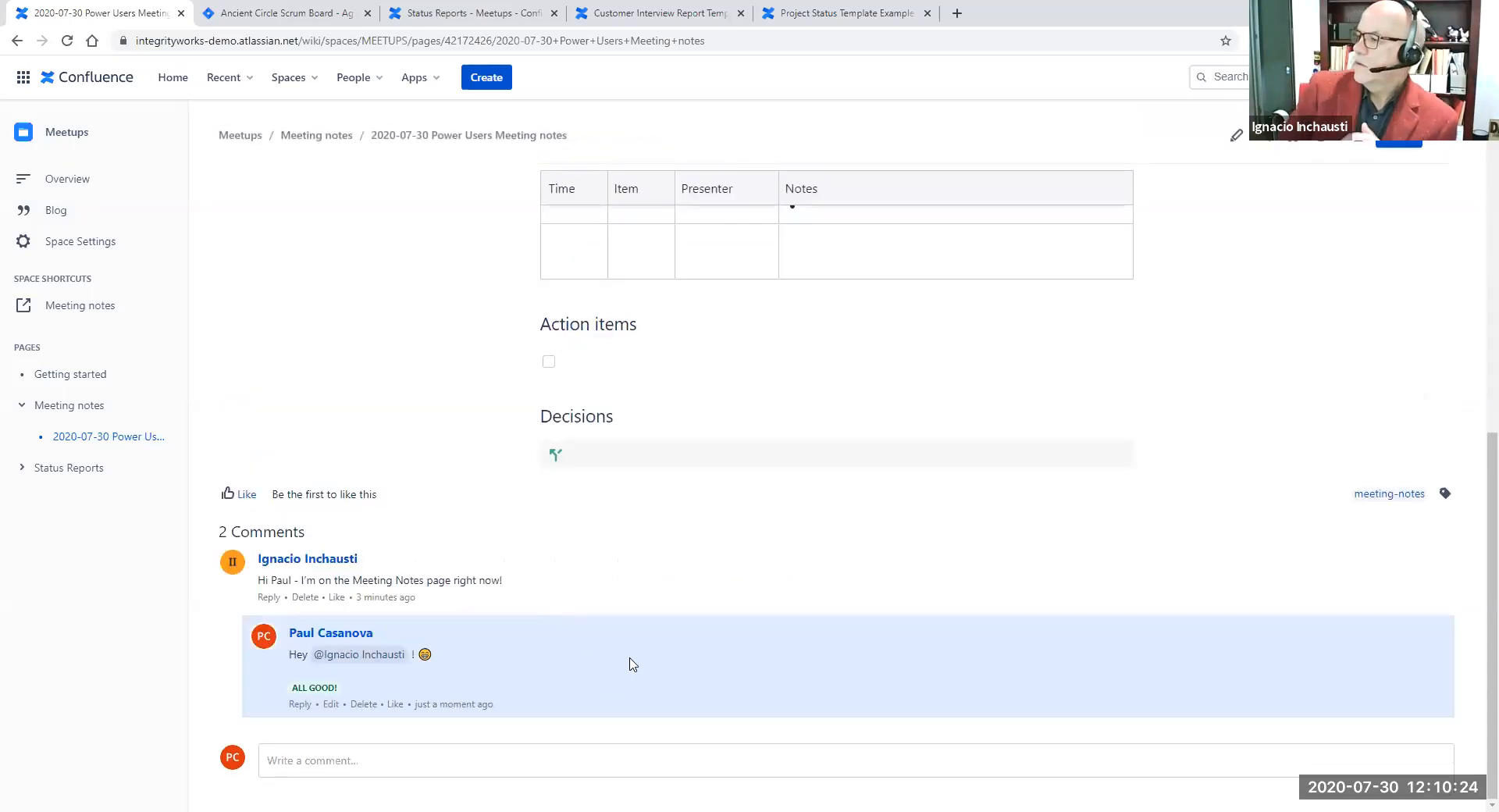
# Start a new issue from the text "Using Confluence macros and our mock data to" under Goals
pyautogui.scroll(9, 633, 664)
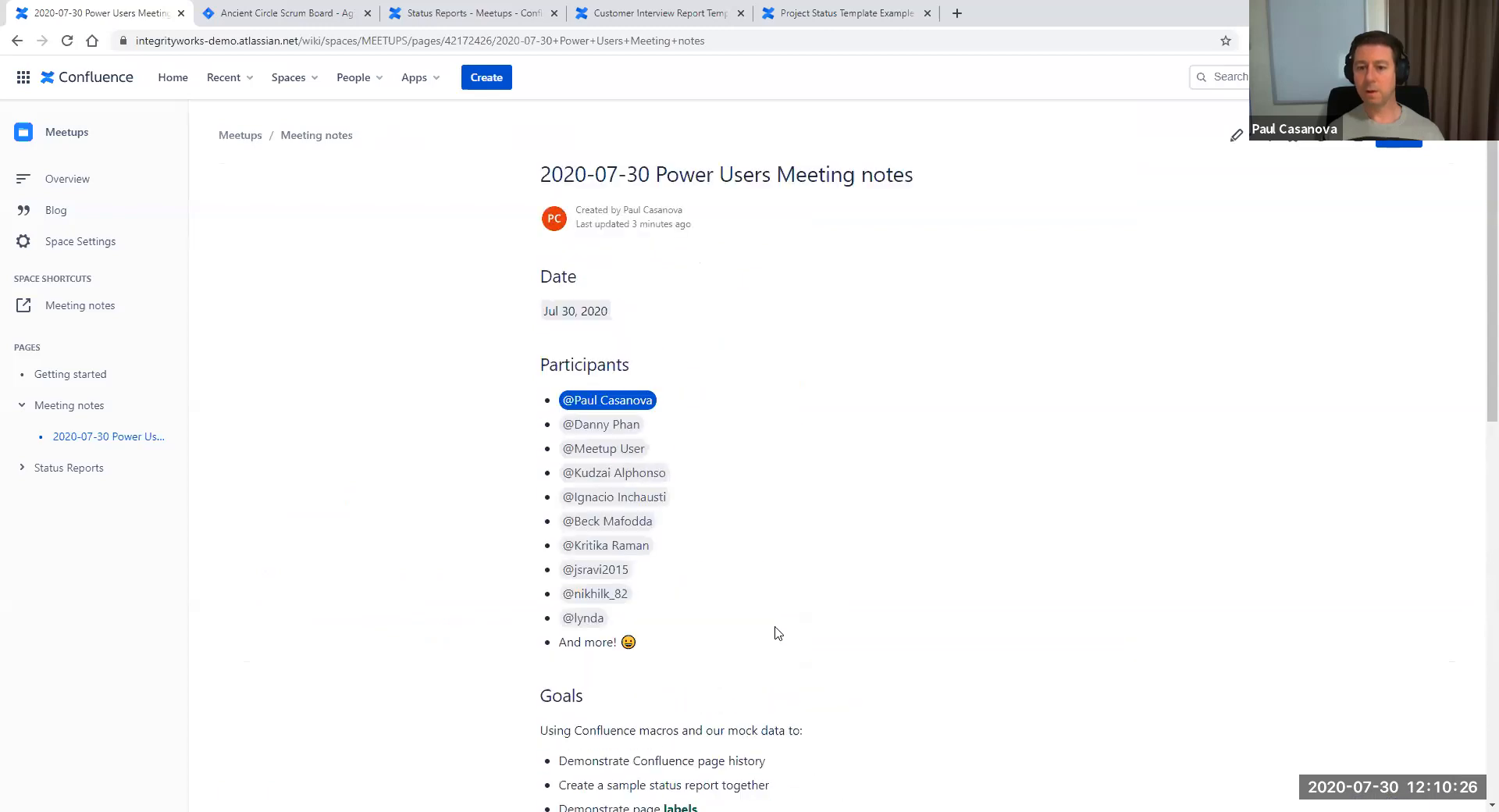
pyautogui.scroll(-4, 776, 632)
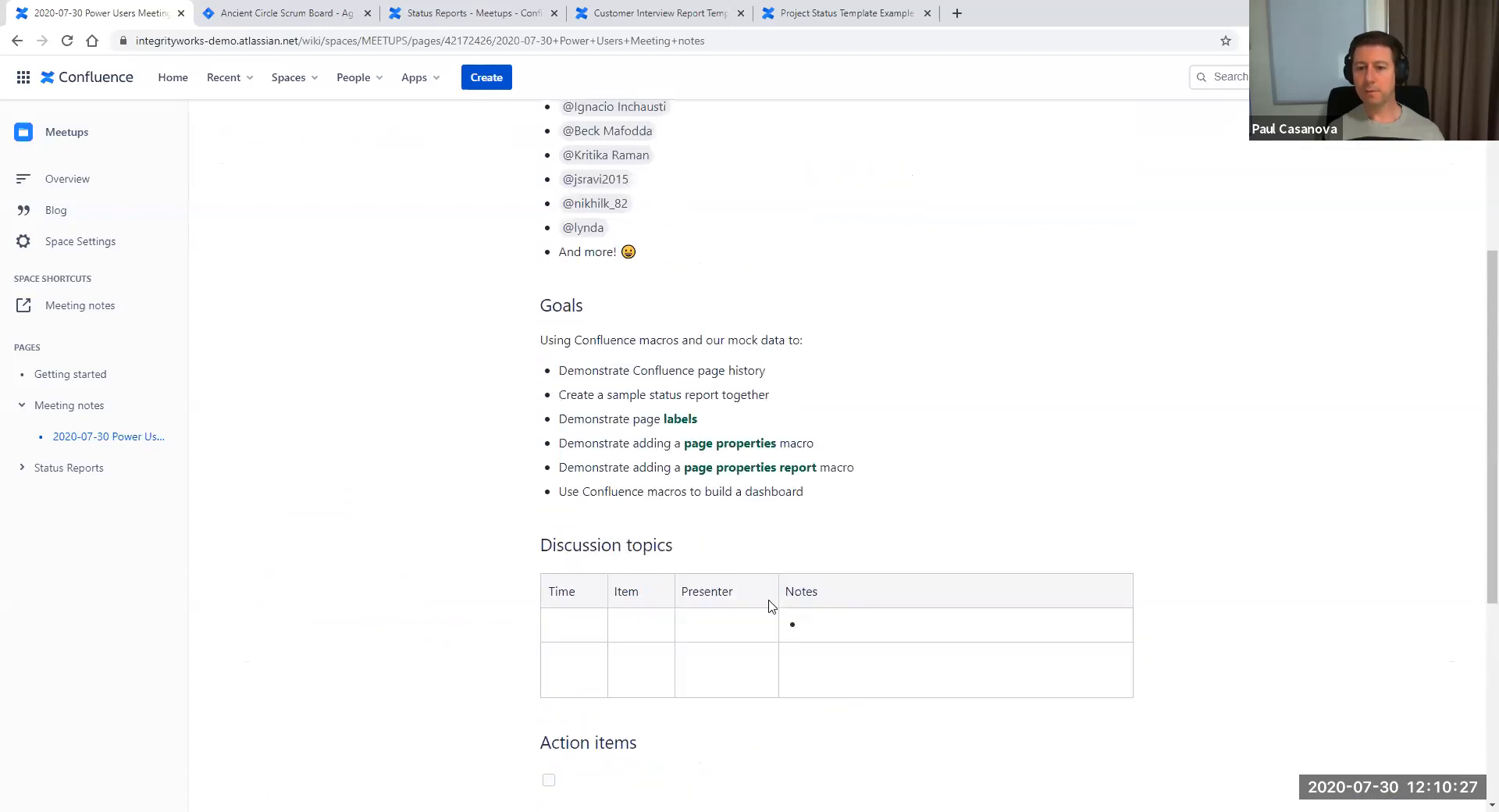
pyautogui.doubleClick(608, 341)
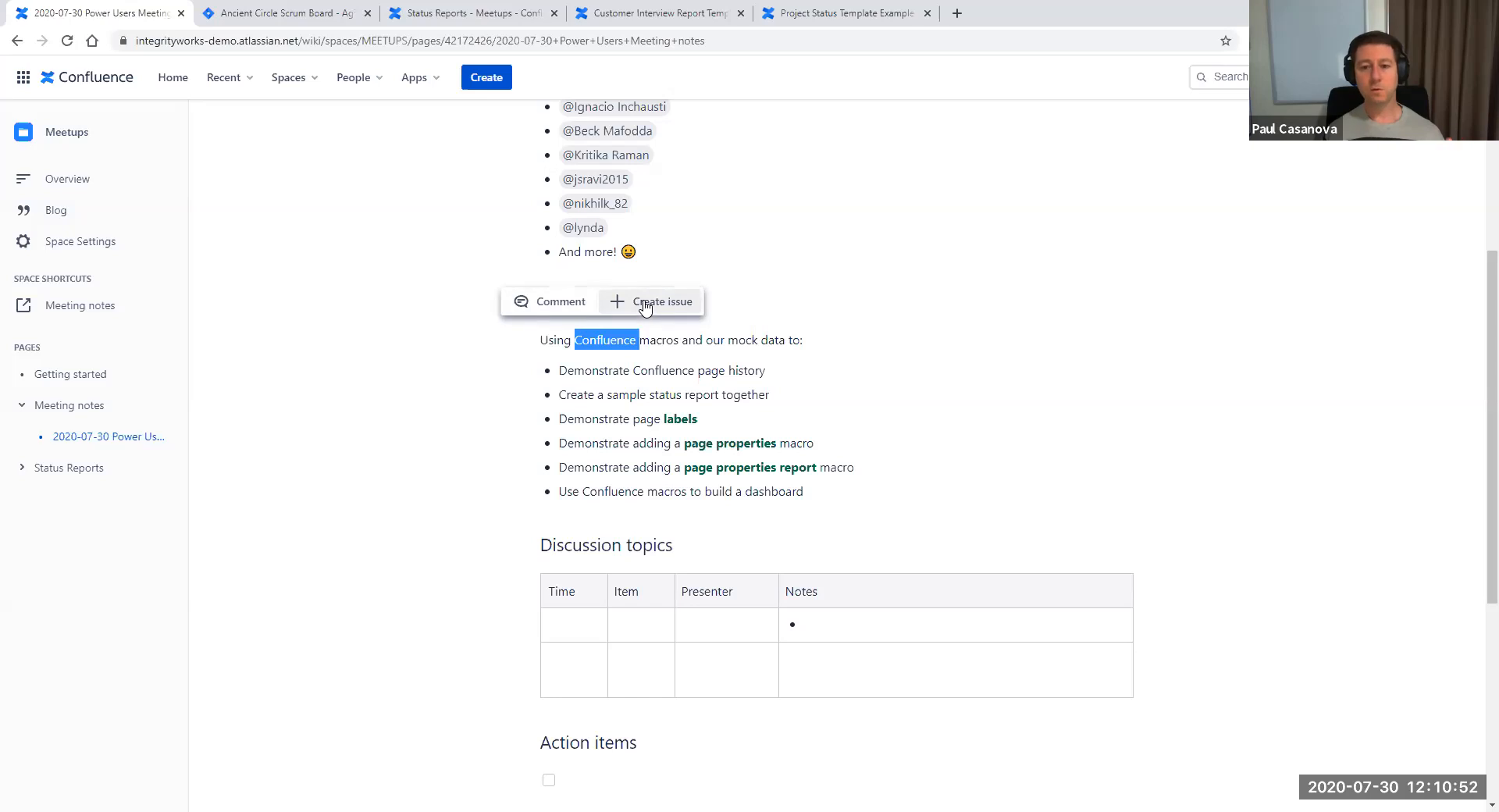
pyautogui.click(612, 363)
pyautogui.moveTo(543, 340); pyautogui.dragTo(799, 340)
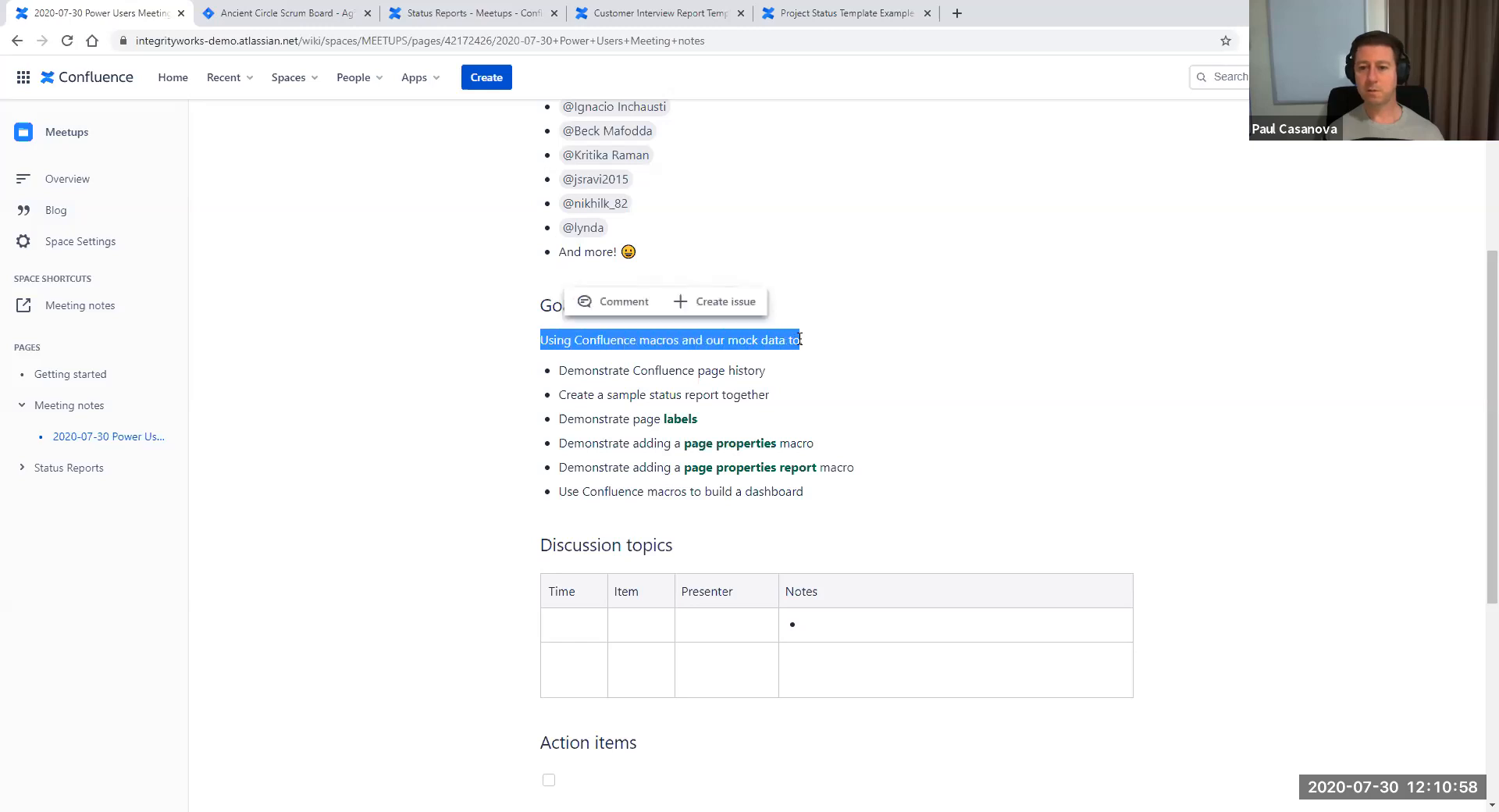
pyautogui.click(724, 302)
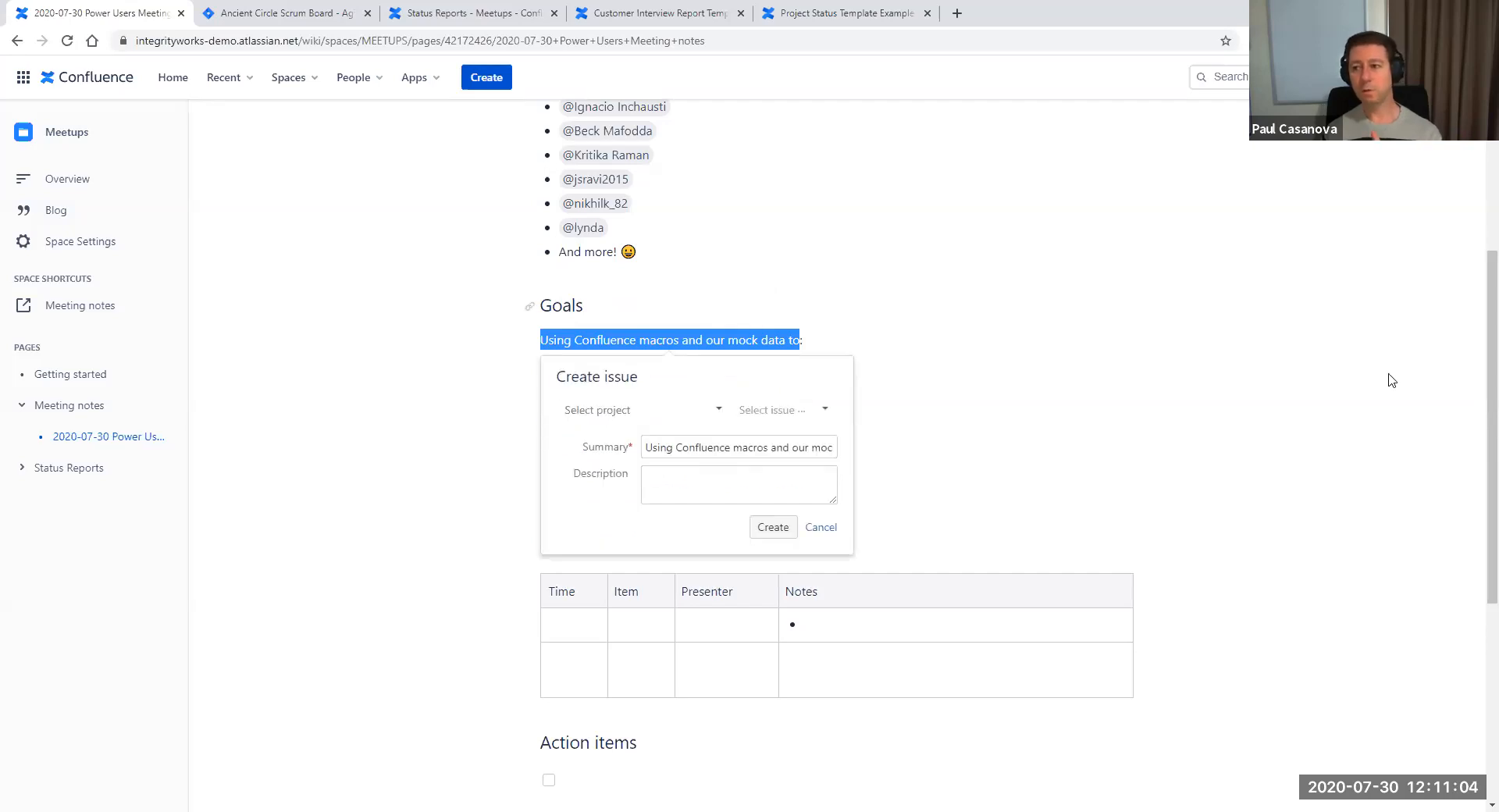
# Set the new issue's project to Ancient Circle and its issue type to Task
pyautogui.scroll(4, 1475, 257)
pyautogui.scroll(-5, 1475, 328)
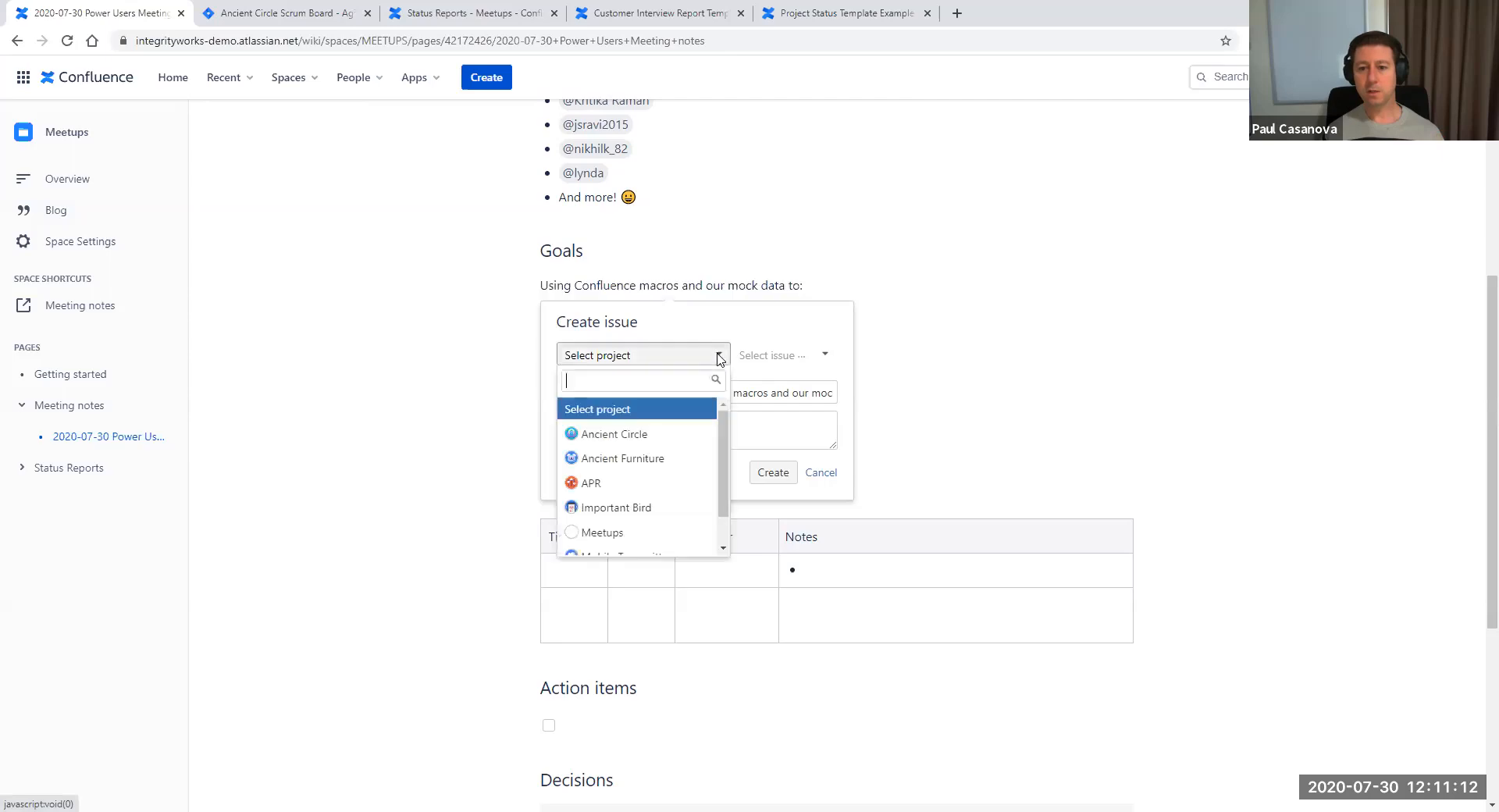
pyautogui.click(718, 358)
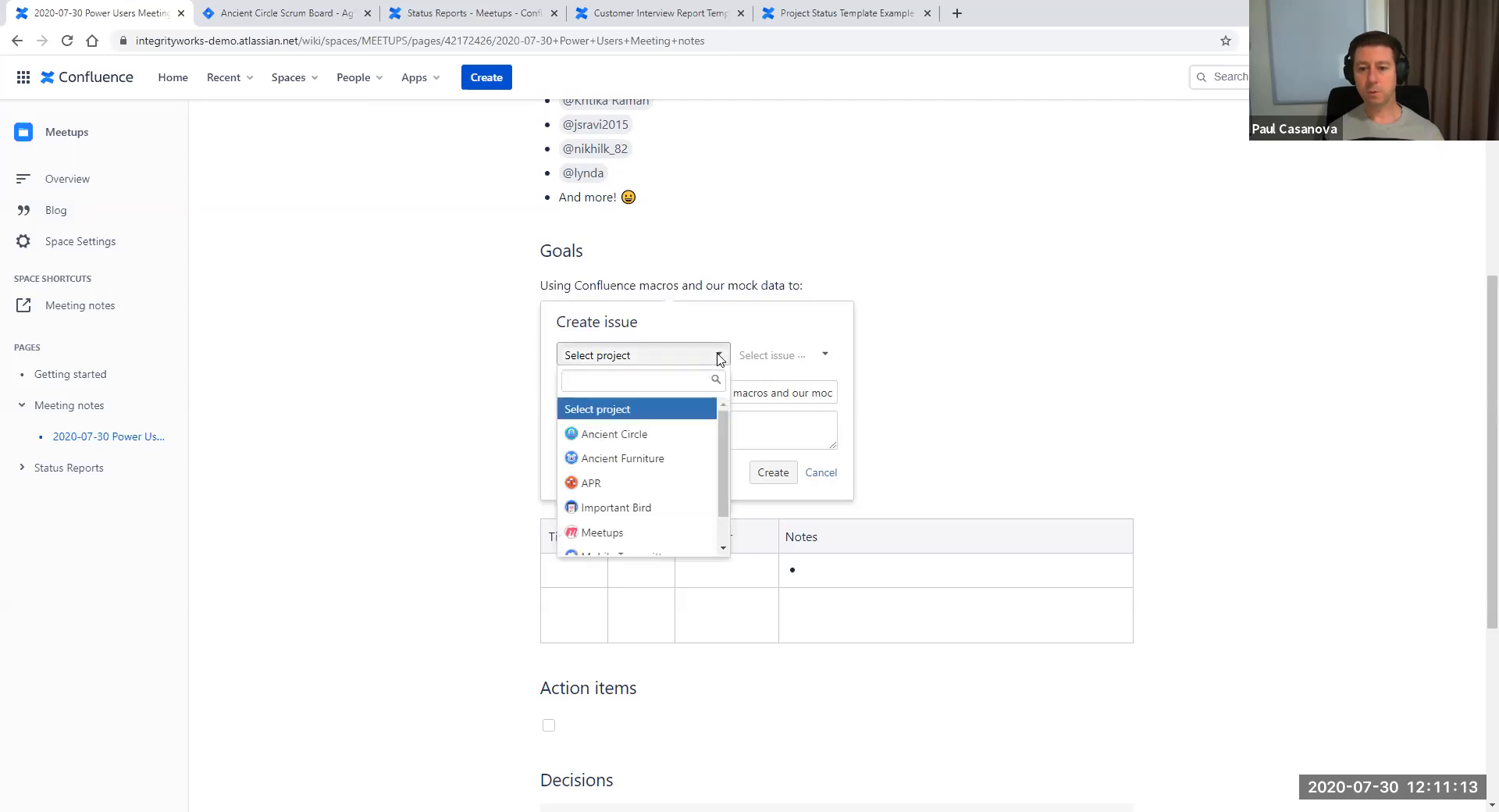
pyautogui.click(599, 436)
pyautogui.click(826, 355)
pyautogui.click(795, 430)
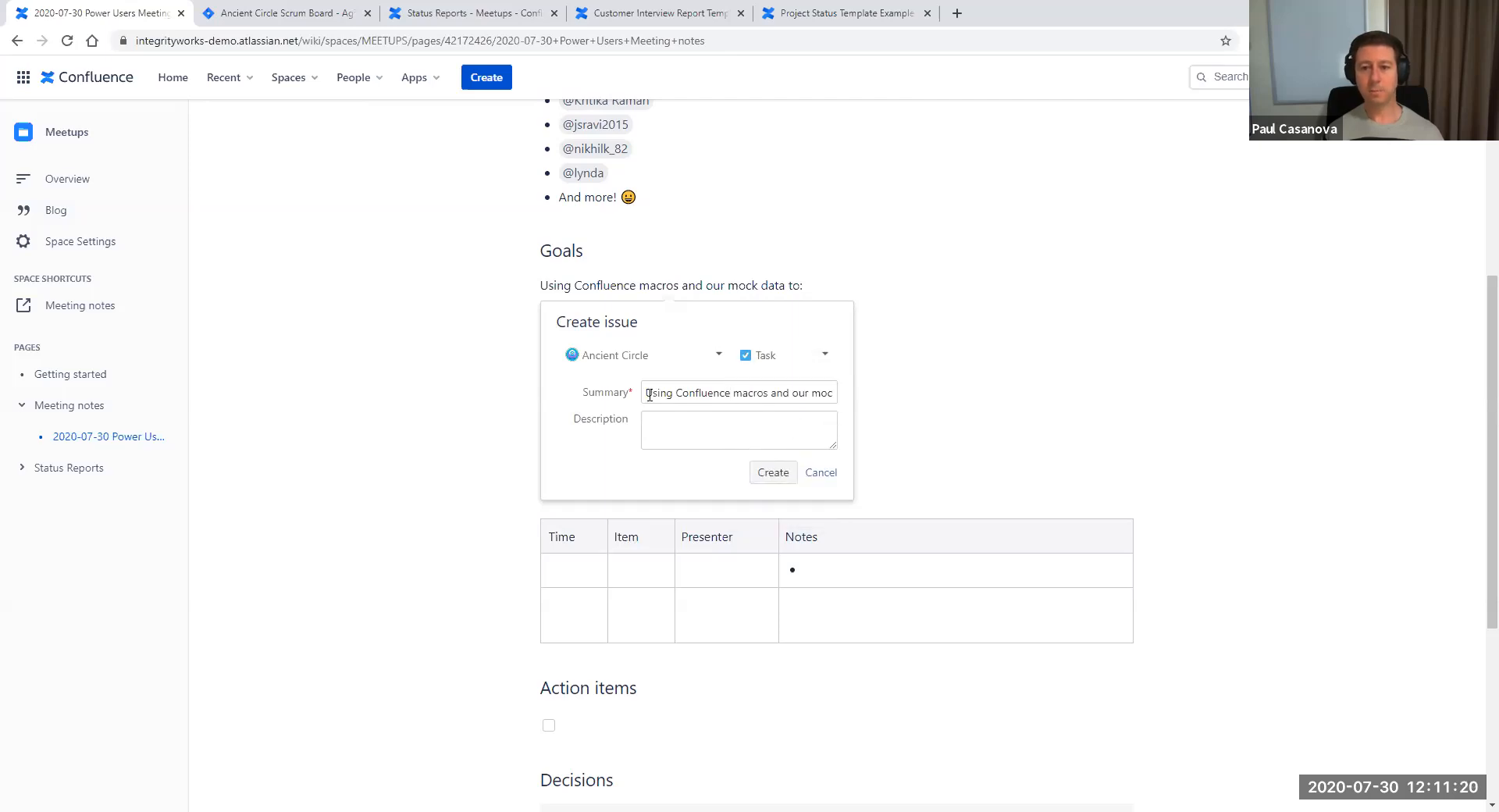
# Try to select the issue's summary text, and reopen the issue form from the introductory sentence under Goals
pyautogui.click(647, 392)
pyautogui.moveTo(647, 392); pyautogui.dragTo(865, 395)
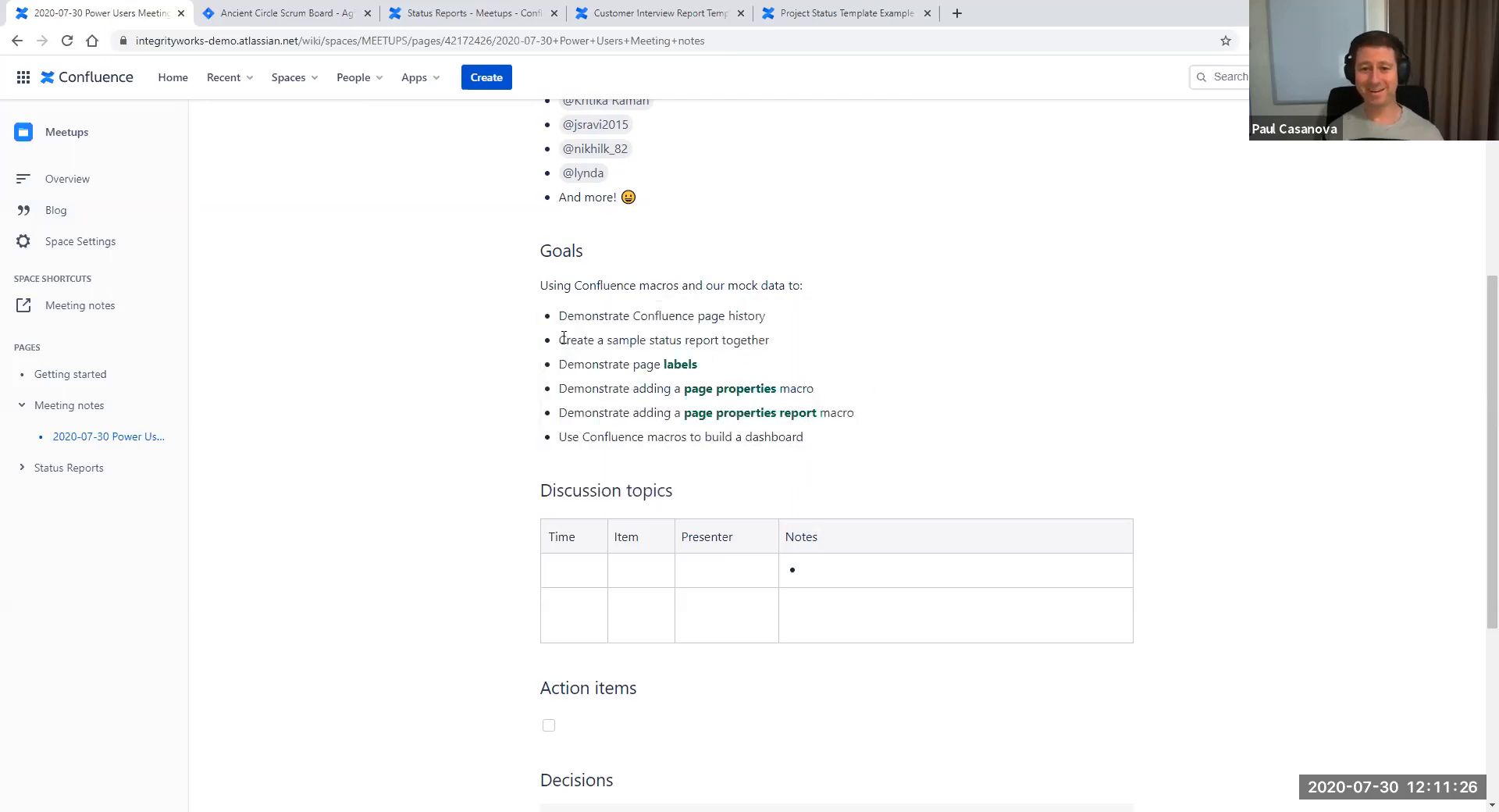
pyautogui.moveTo(541, 285); pyautogui.dragTo(821, 294)
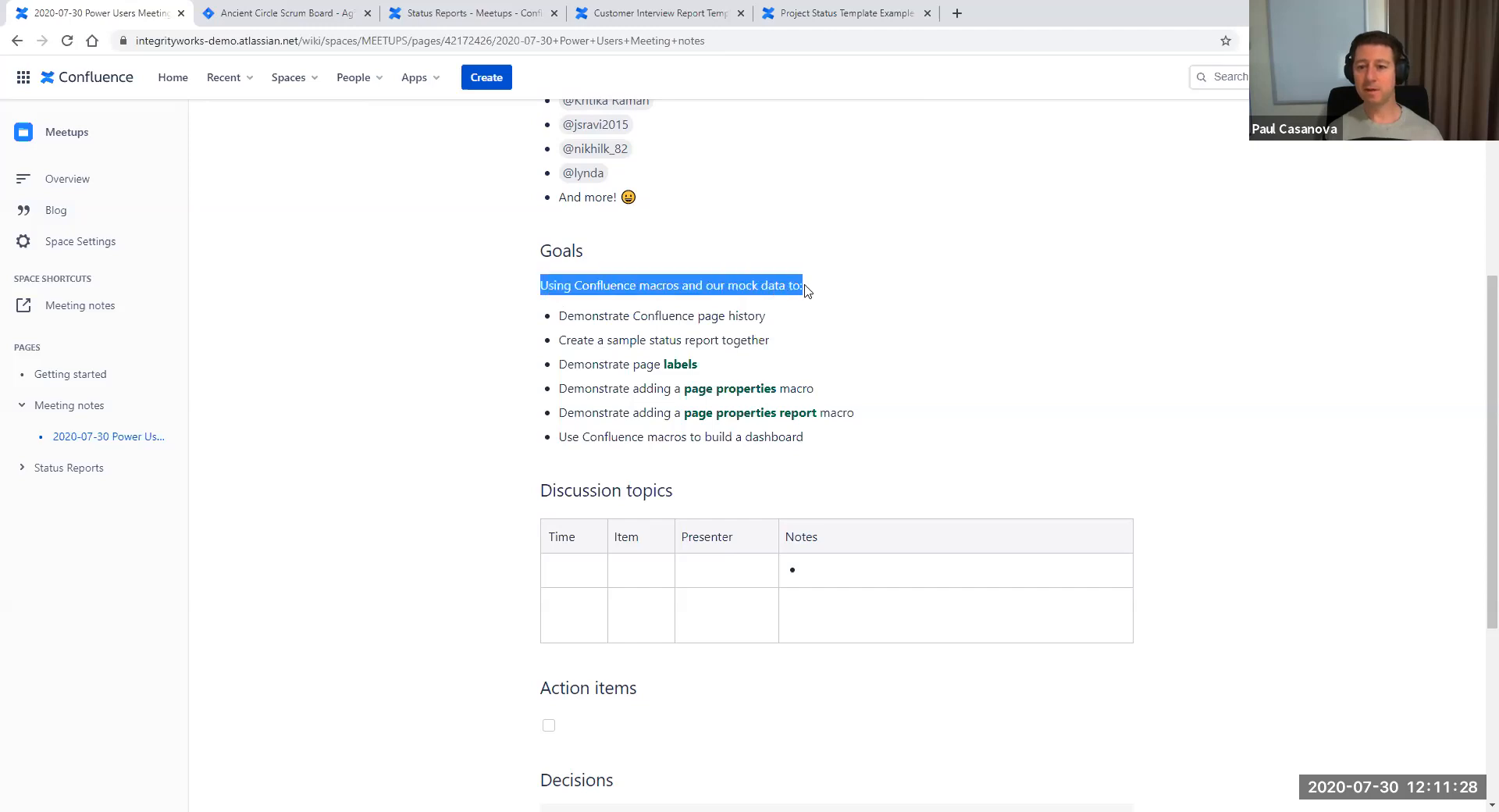
pyautogui.click(720, 248)
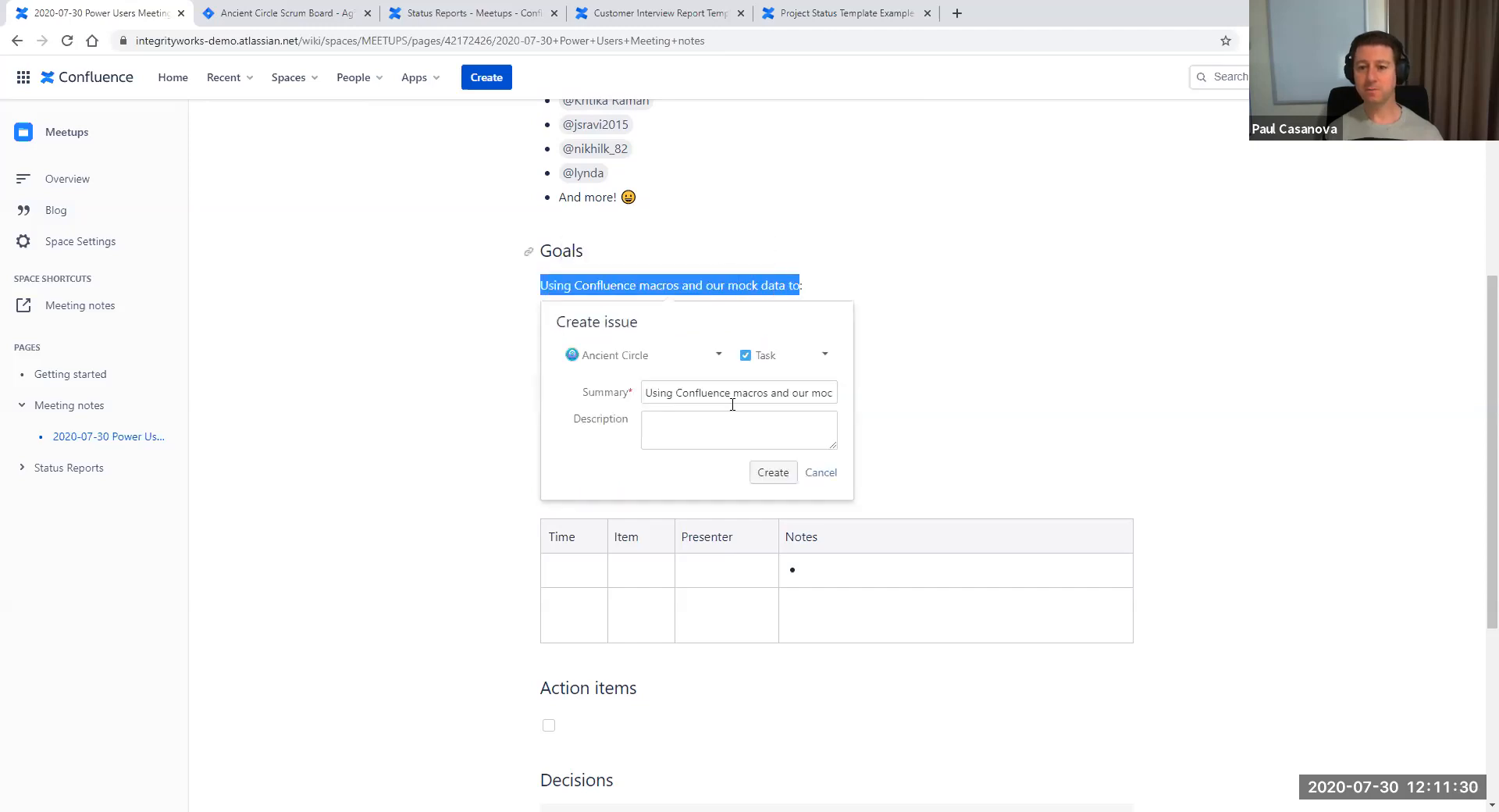
# Describe the issue as "First demo task from Confluence" and create it
pyautogui.click(664, 424)
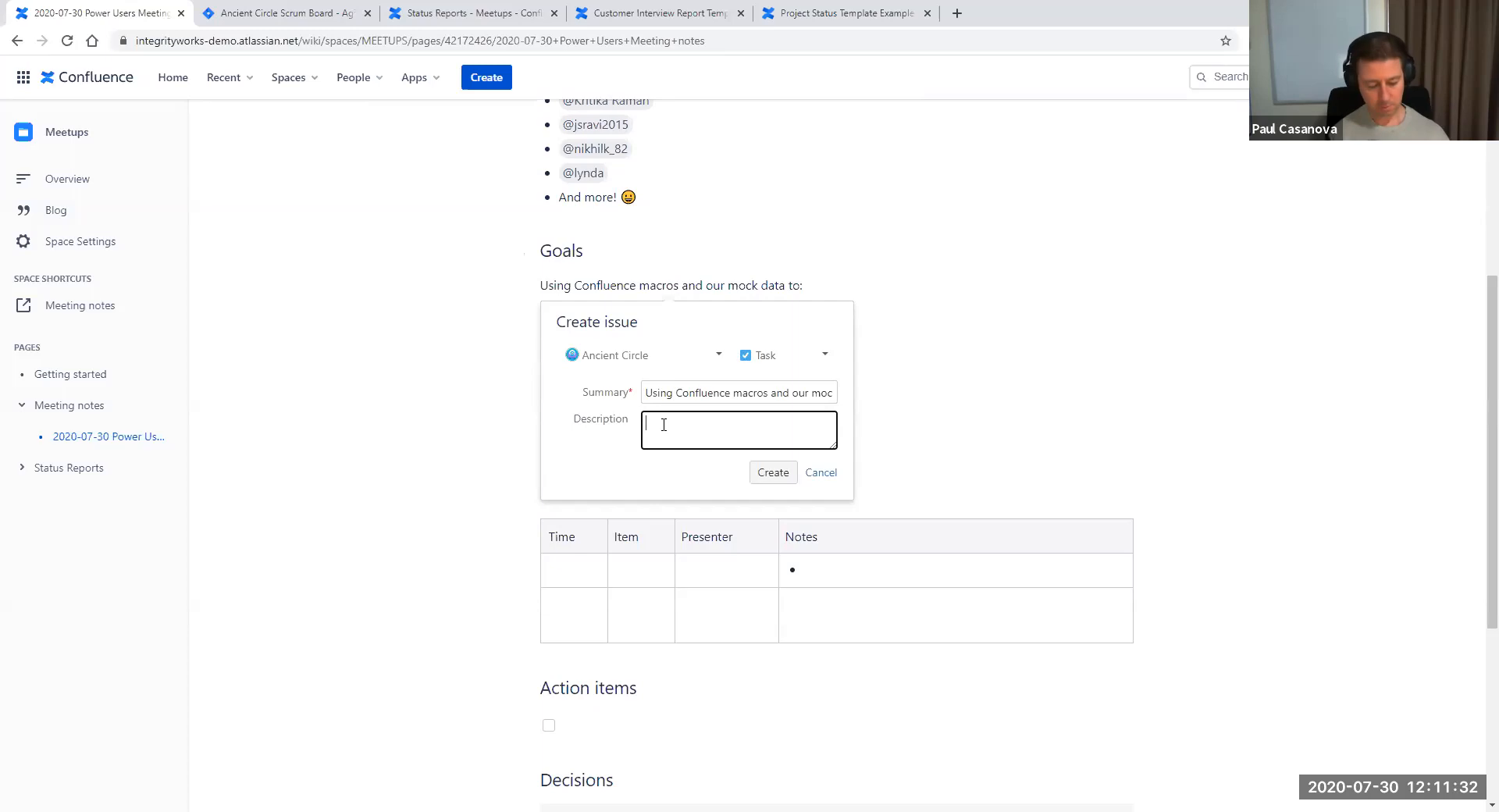
pyautogui.write('Fio')
pyautogui.press('BackSpace')
pyautogui.write('rst')
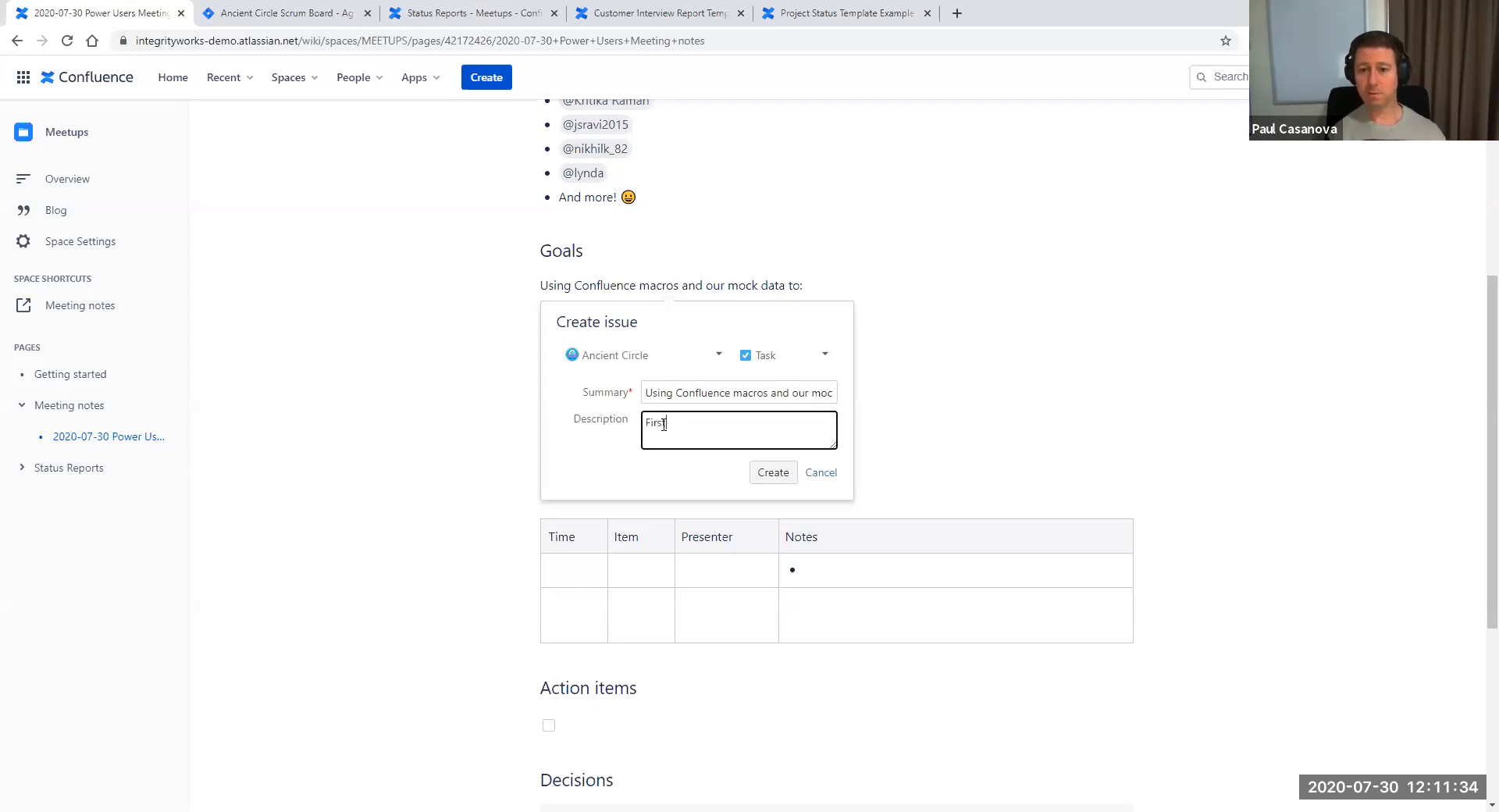
pyautogui.write(' demo task from Confluence')
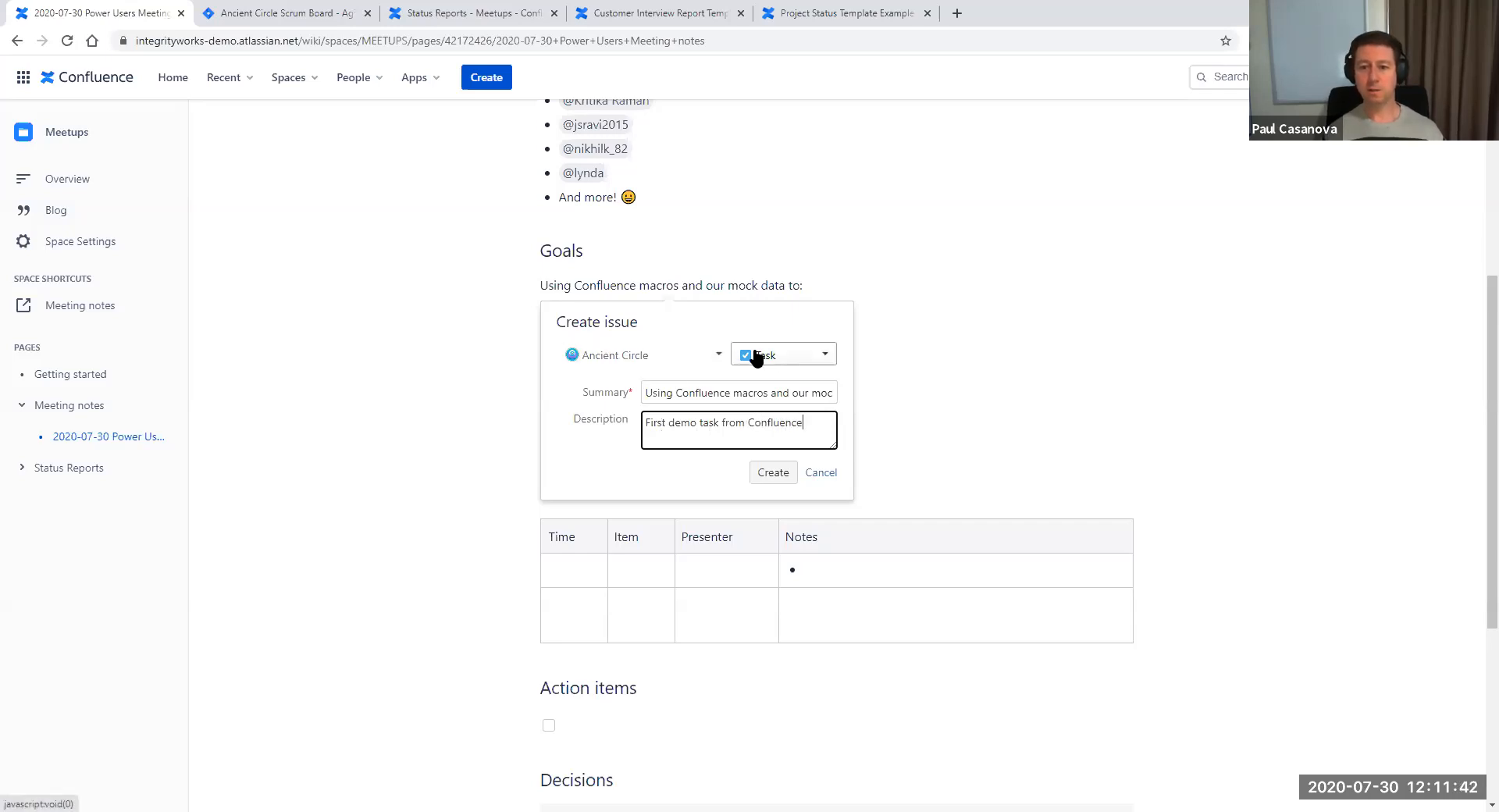
pyautogui.click(773, 474)
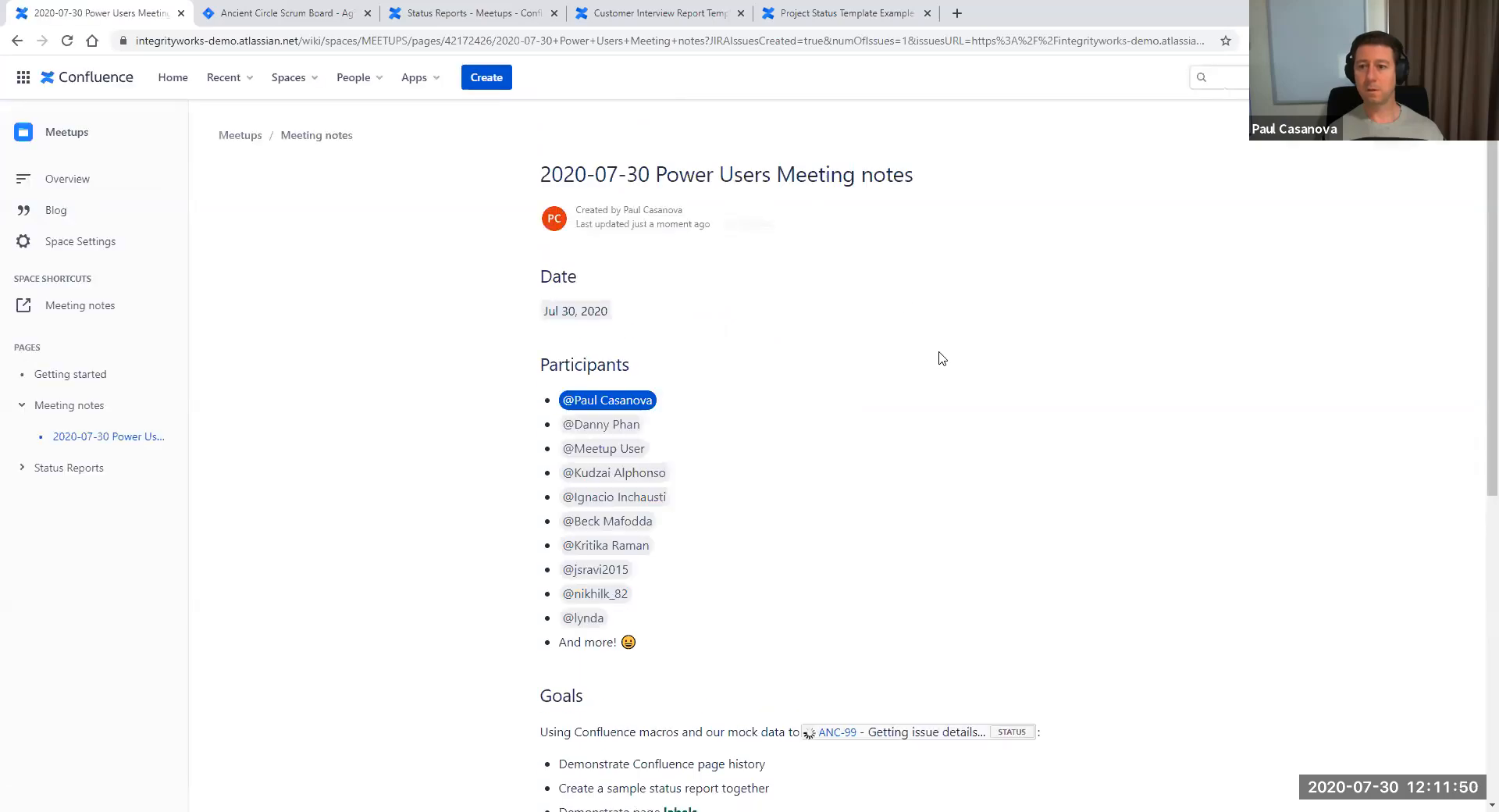
# Examine the inserted issue link under Goals and the rest of the meeting notes page at a larger magnification
pyautogui.scroll(-2, 881, 462)
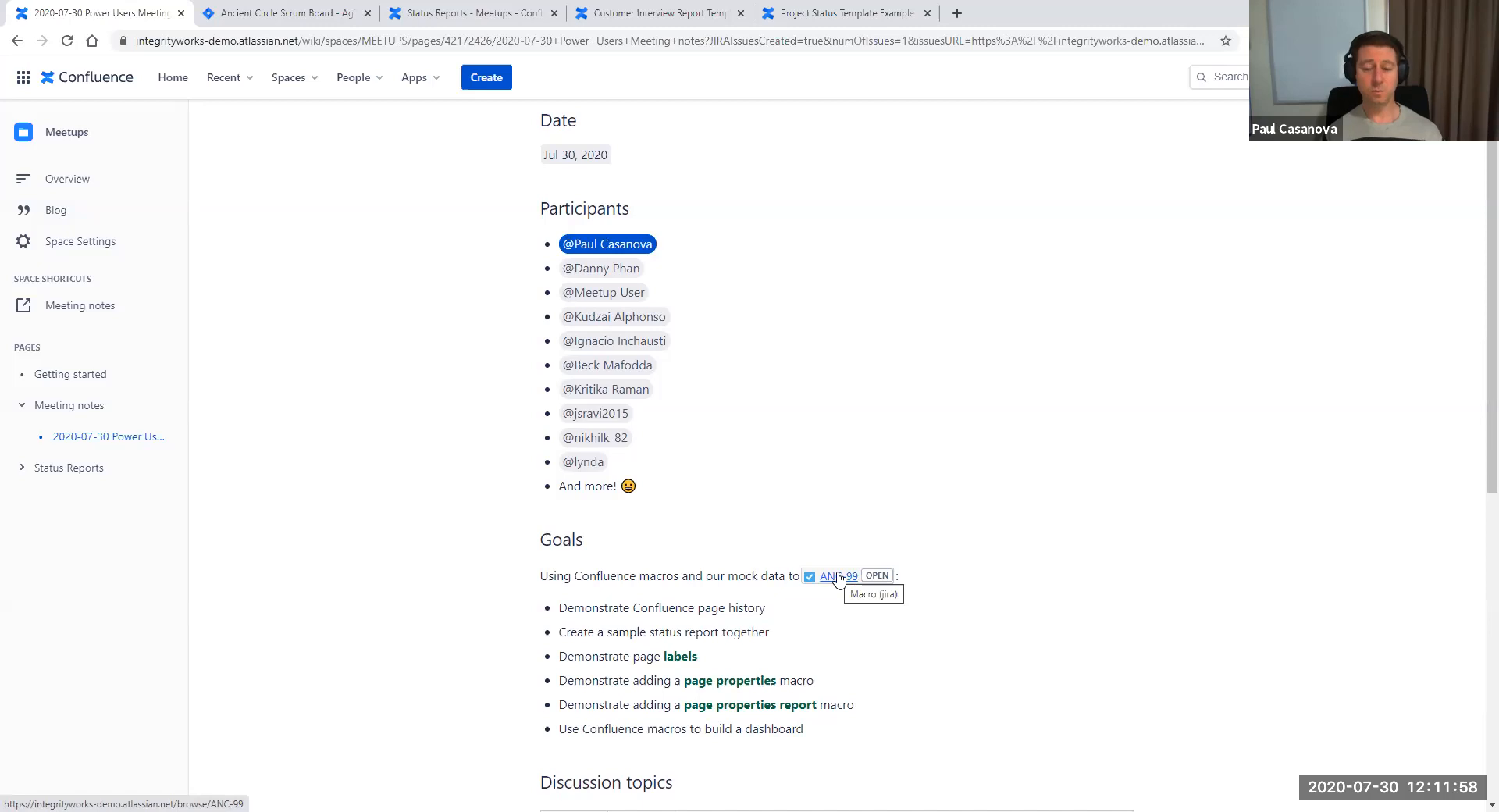
pyautogui.scroll(-6, 804, 593)
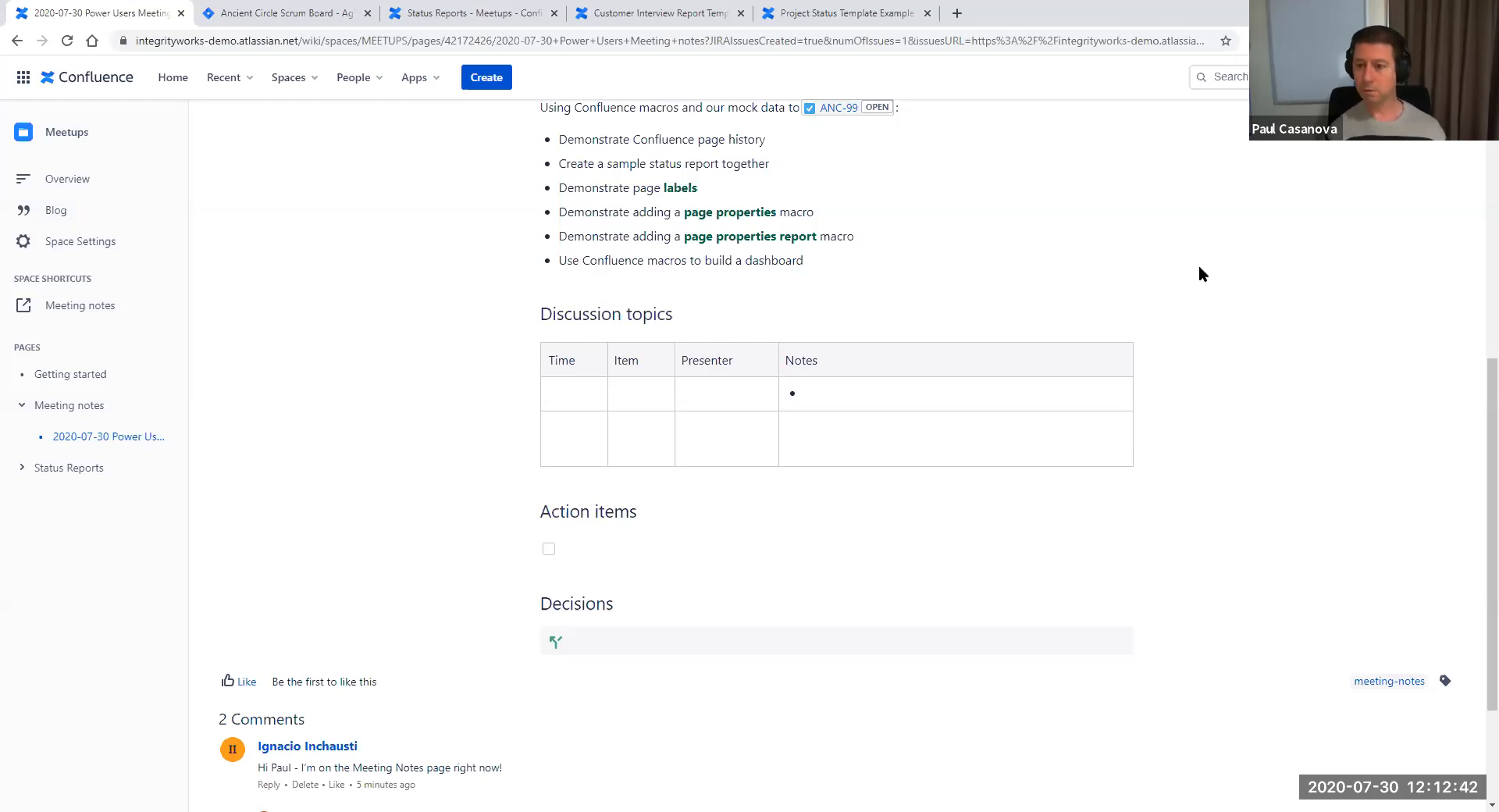
pyautogui.hotkey('ctrl', '+')
pyautogui.hotkey('ctrl', '+')
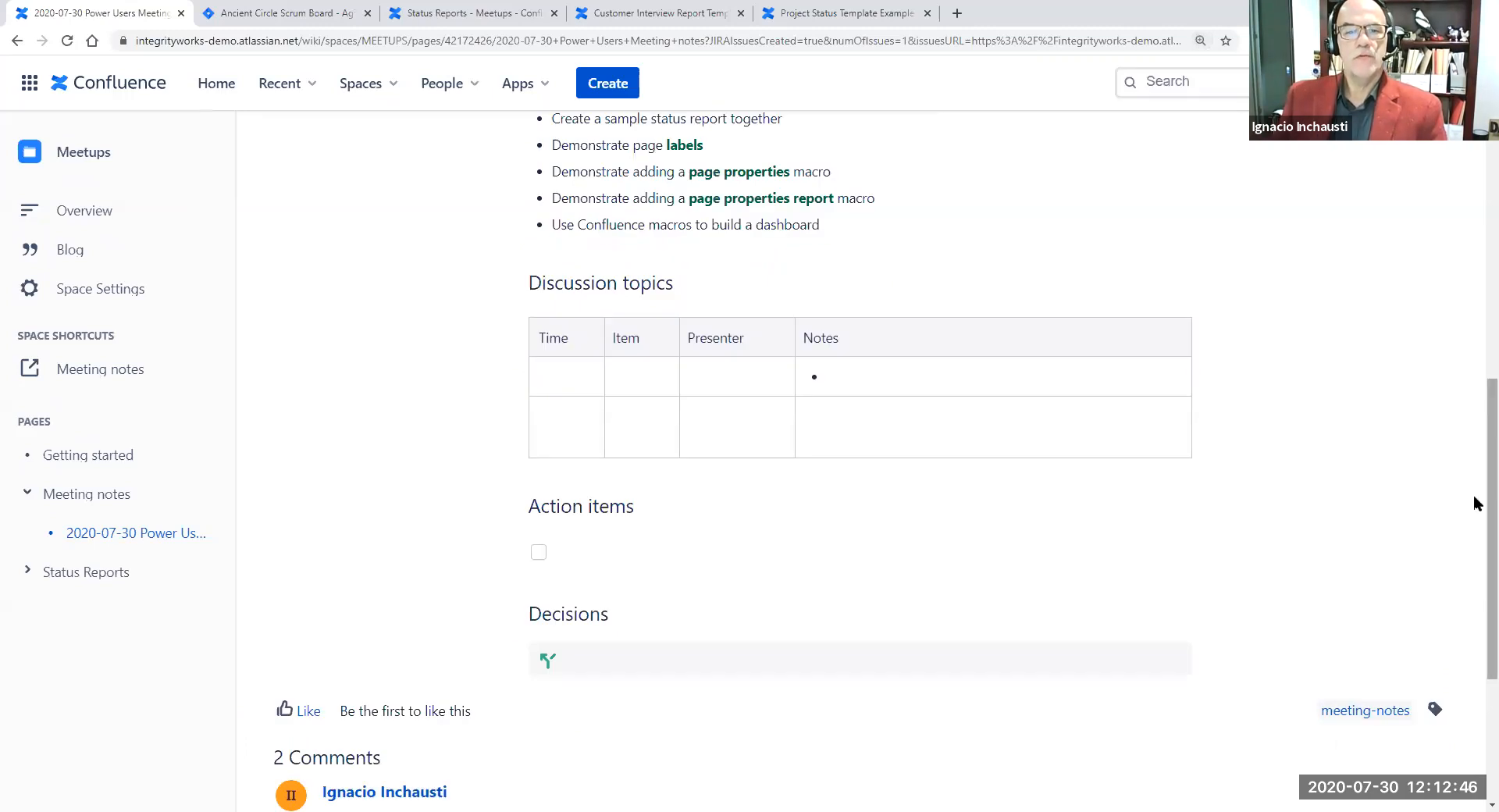
pyautogui.moveTo(1493, 497); pyautogui.dragTo(1476, 390)
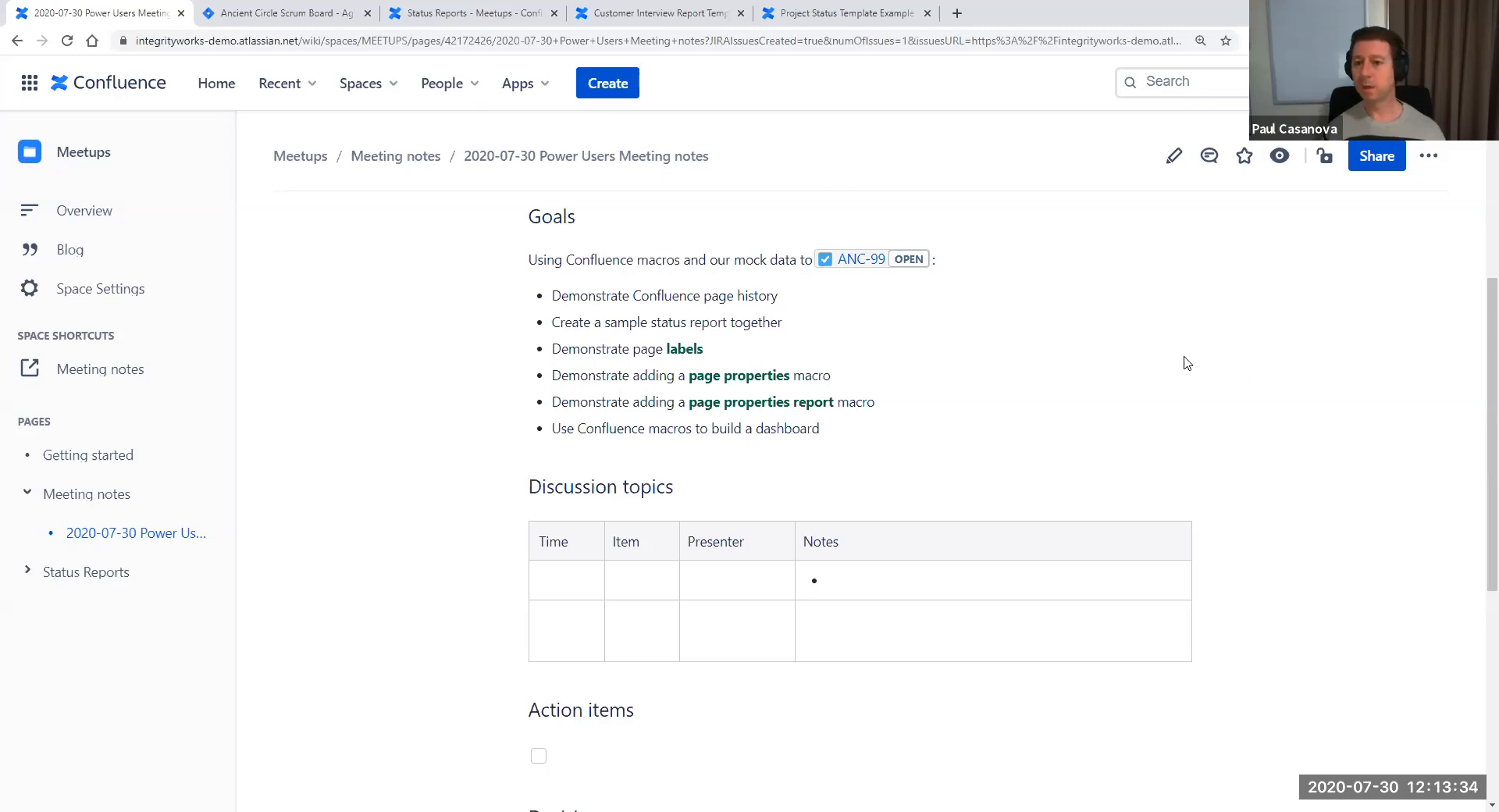
pyautogui.scroll(7, 1187, 363)
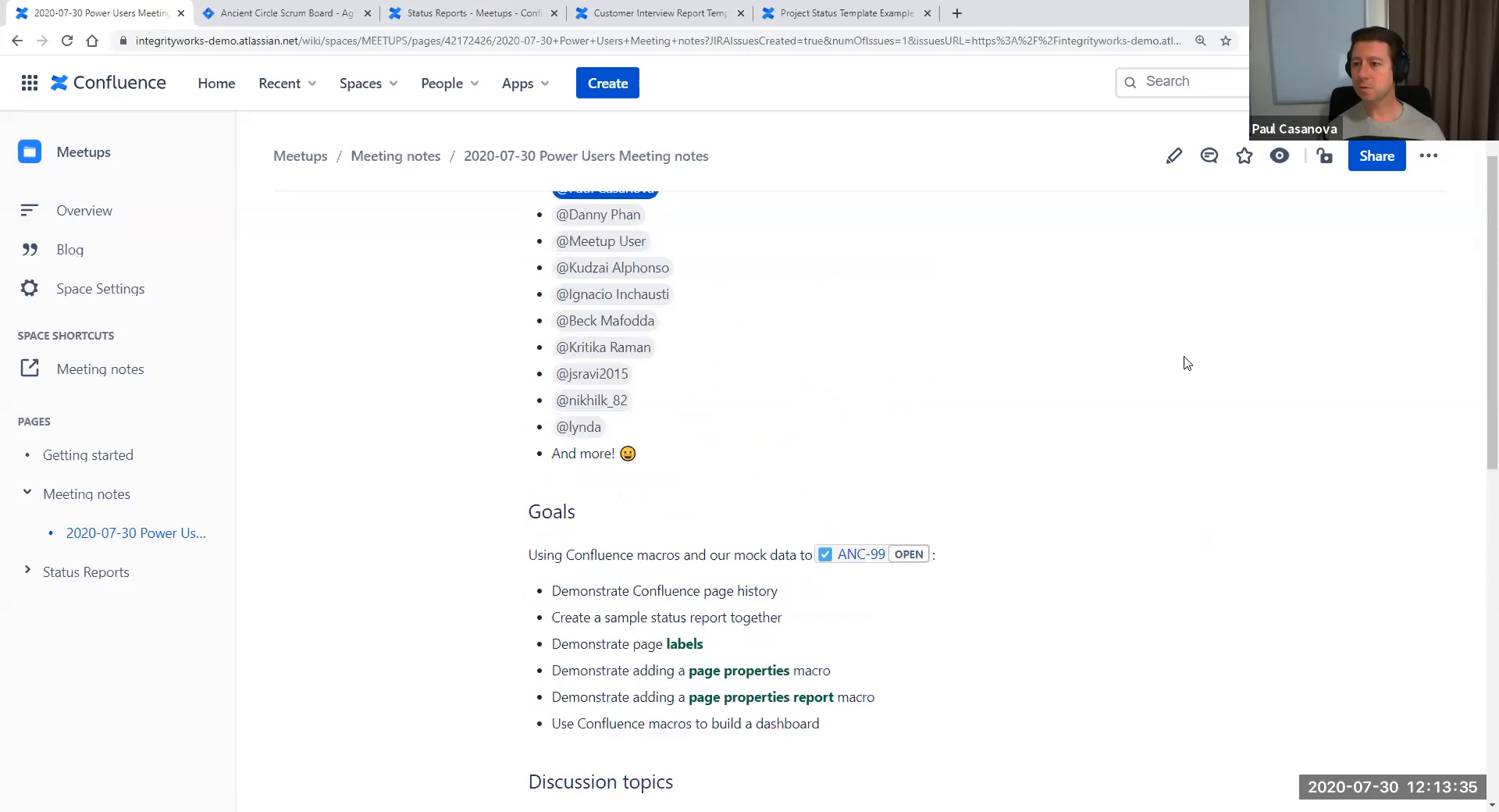
# Compare the current version 4 with version 3 in the page history, and return to the meeting notes page
pyautogui.click(1429, 156)
pyautogui.click(1358, 233)
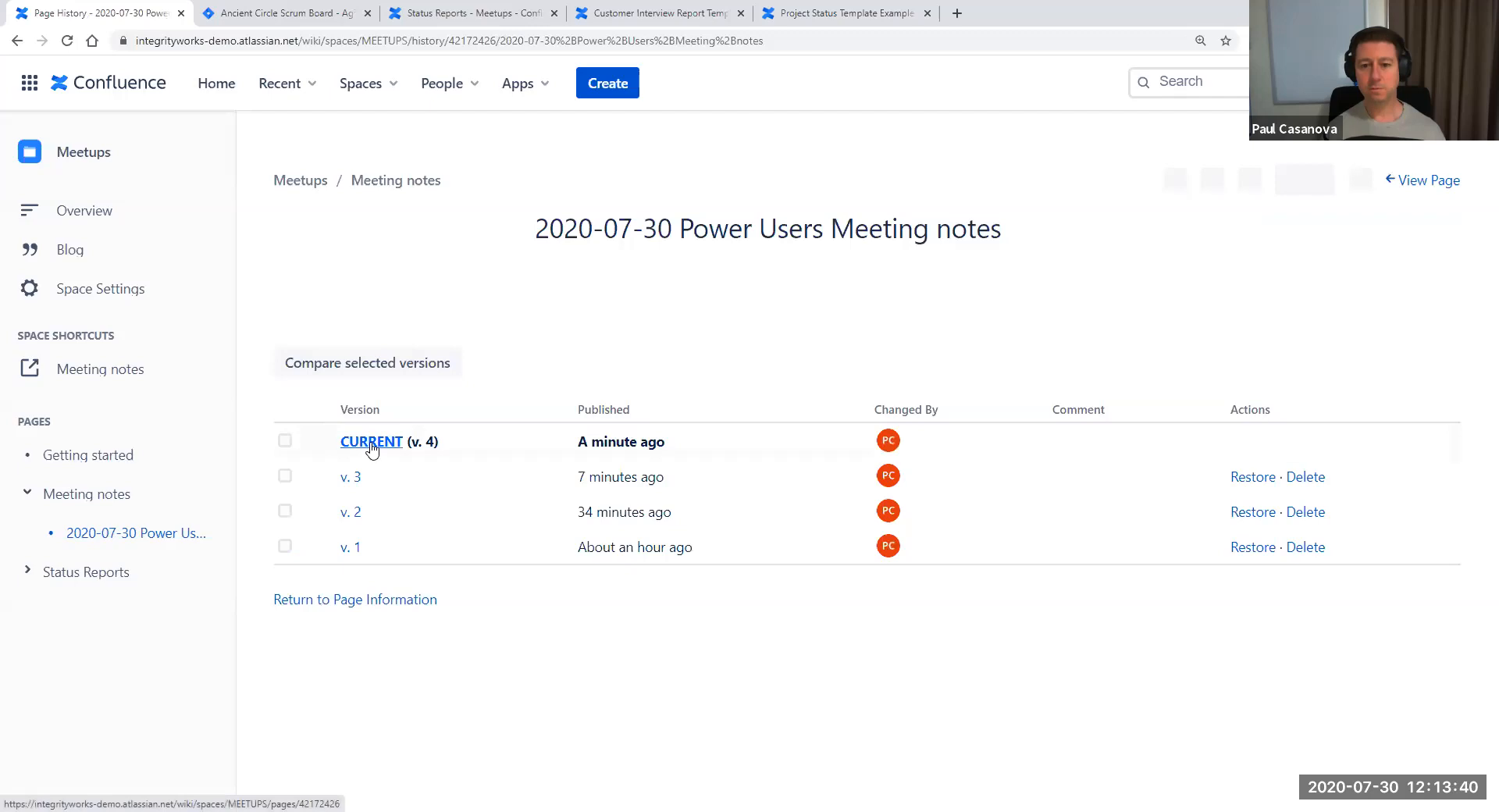
pyautogui.click(287, 442)
pyautogui.click(285, 478)
pyautogui.click(364, 370)
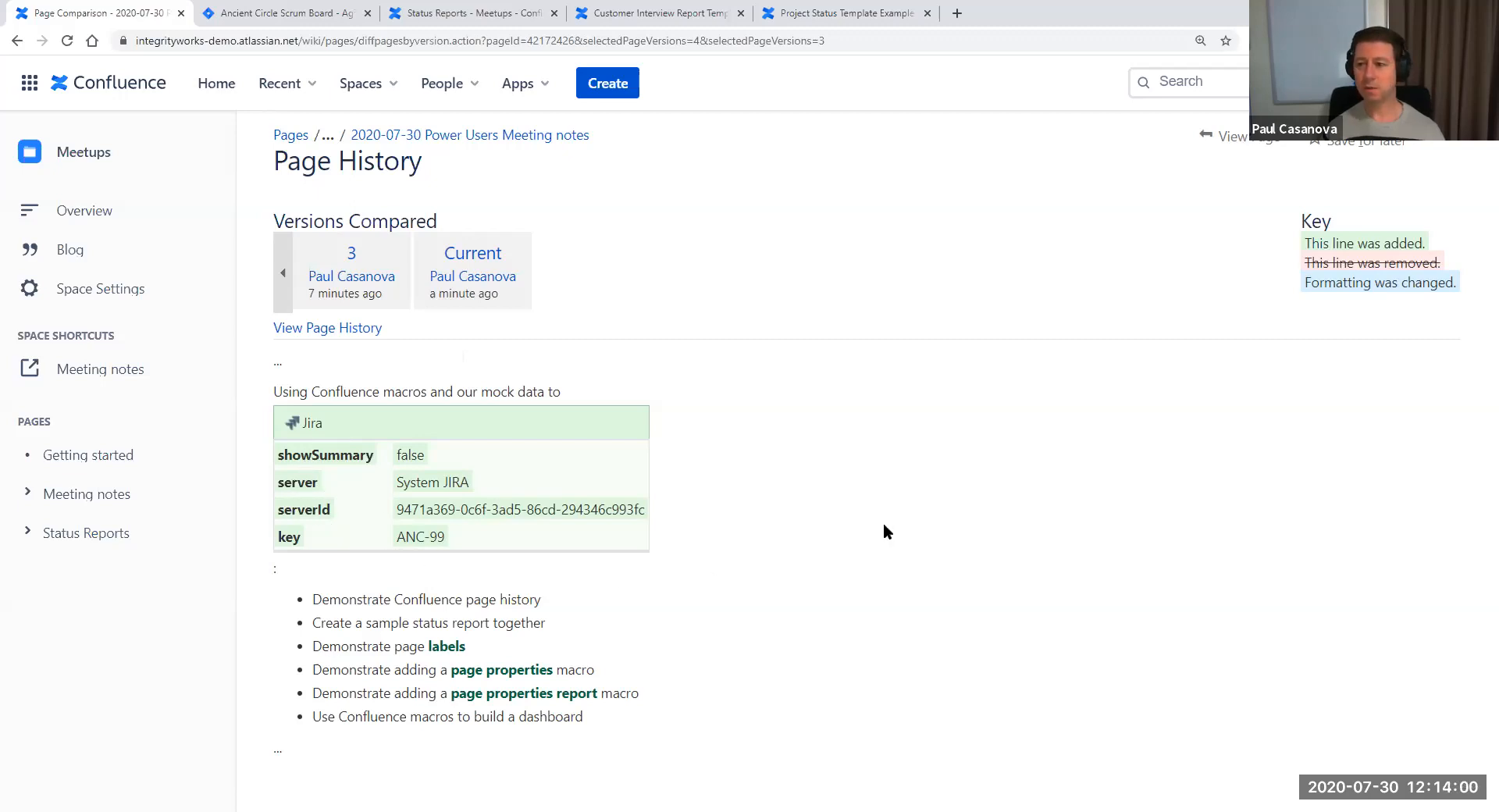
pyautogui.click(1232, 138)
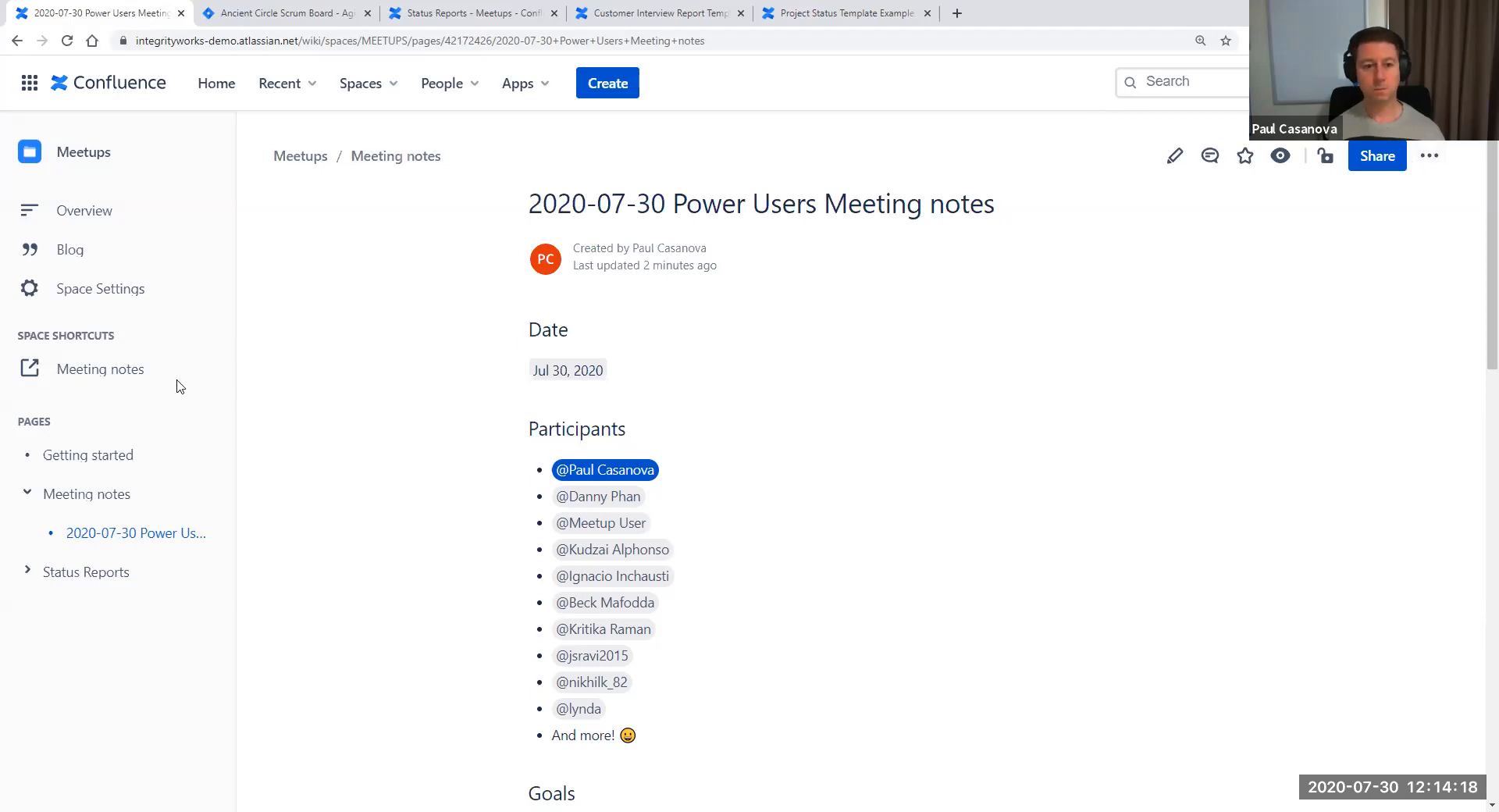
# Open the Meetups space settings in a new browser tab and examine the permissions granted to the user groups
pyautogui.rightClick(117, 288)
pyautogui.click(157, 298)
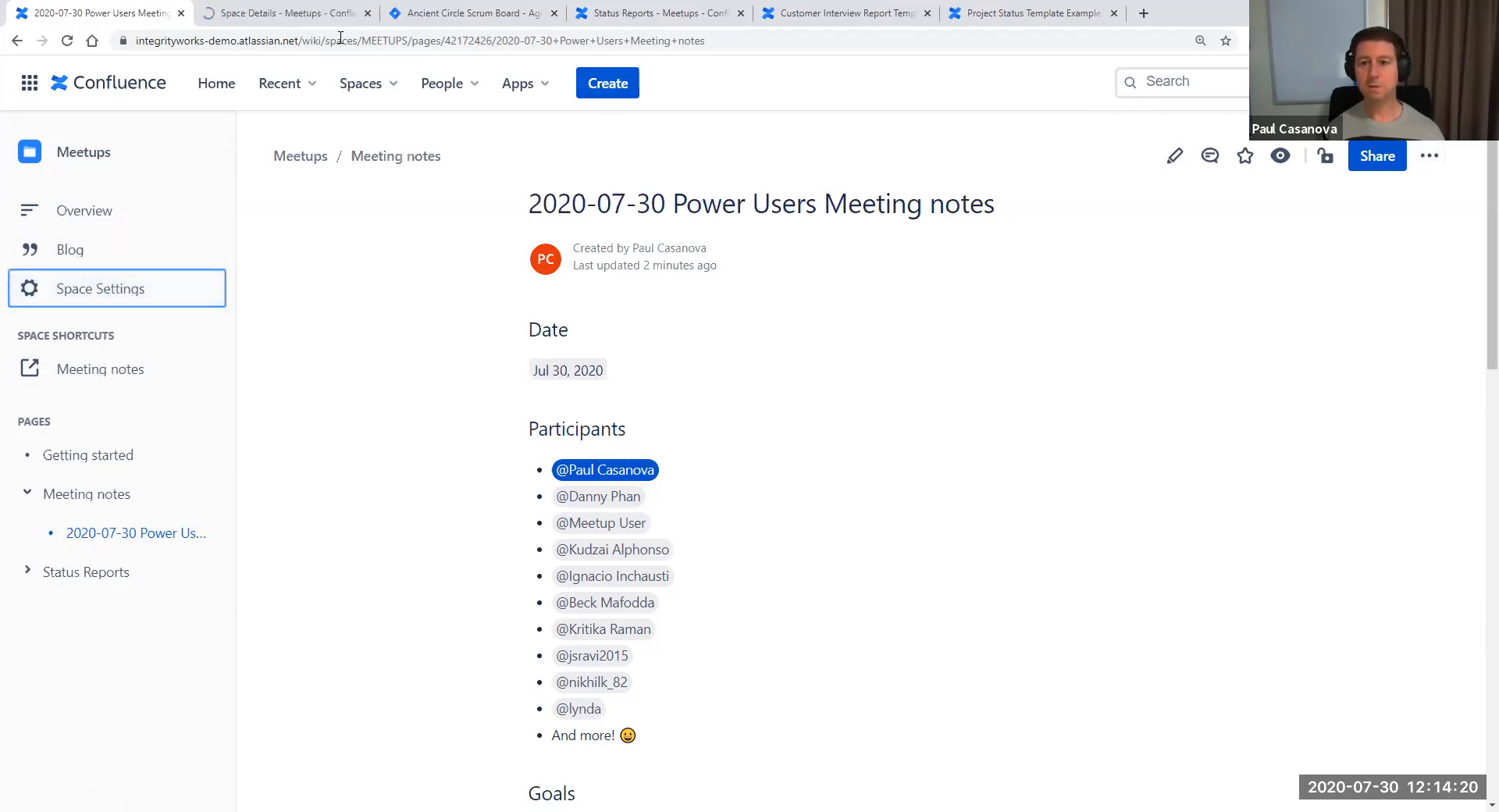
pyautogui.click(273, 13)
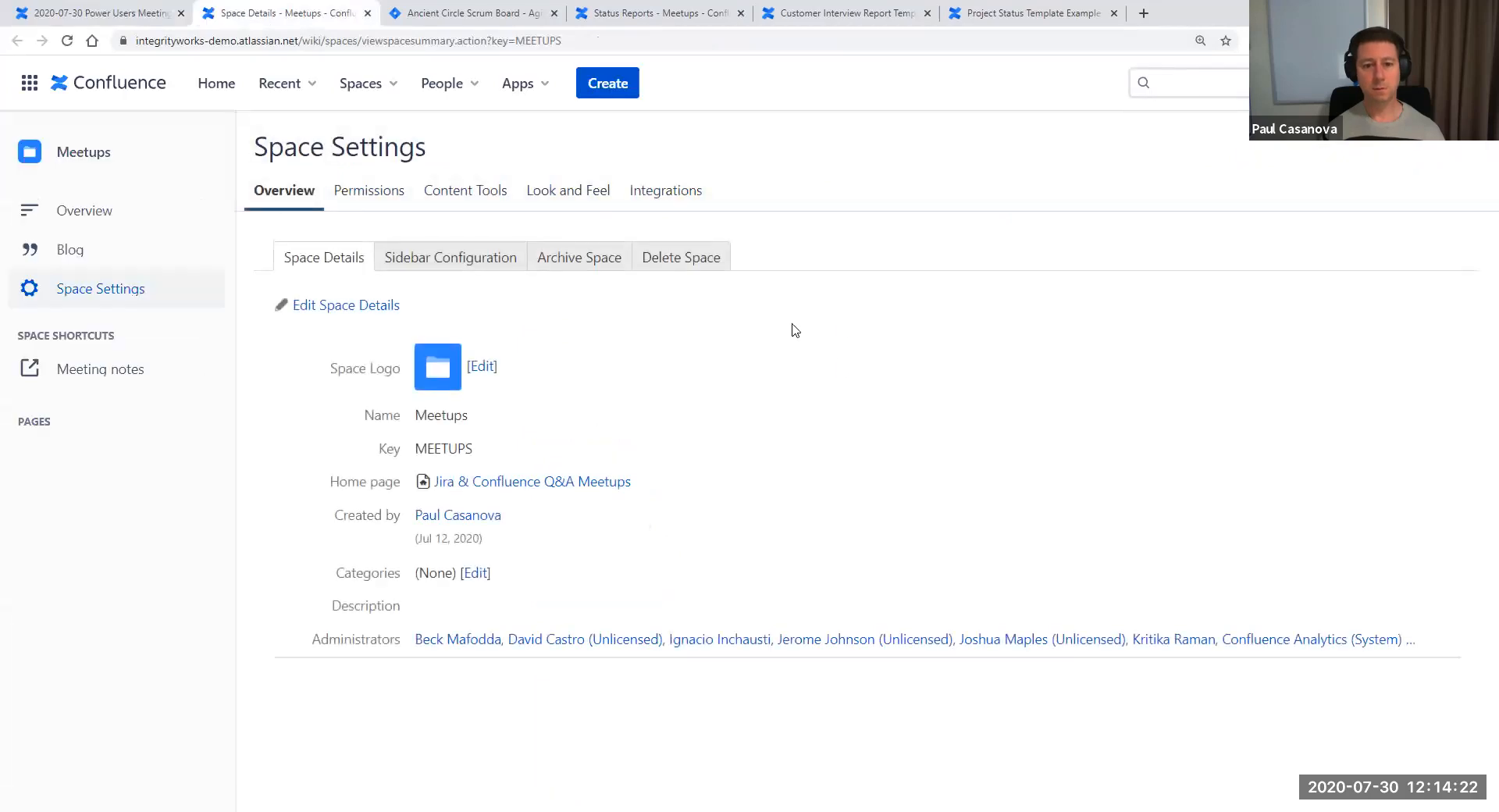
pyautogui.click(361, 198)
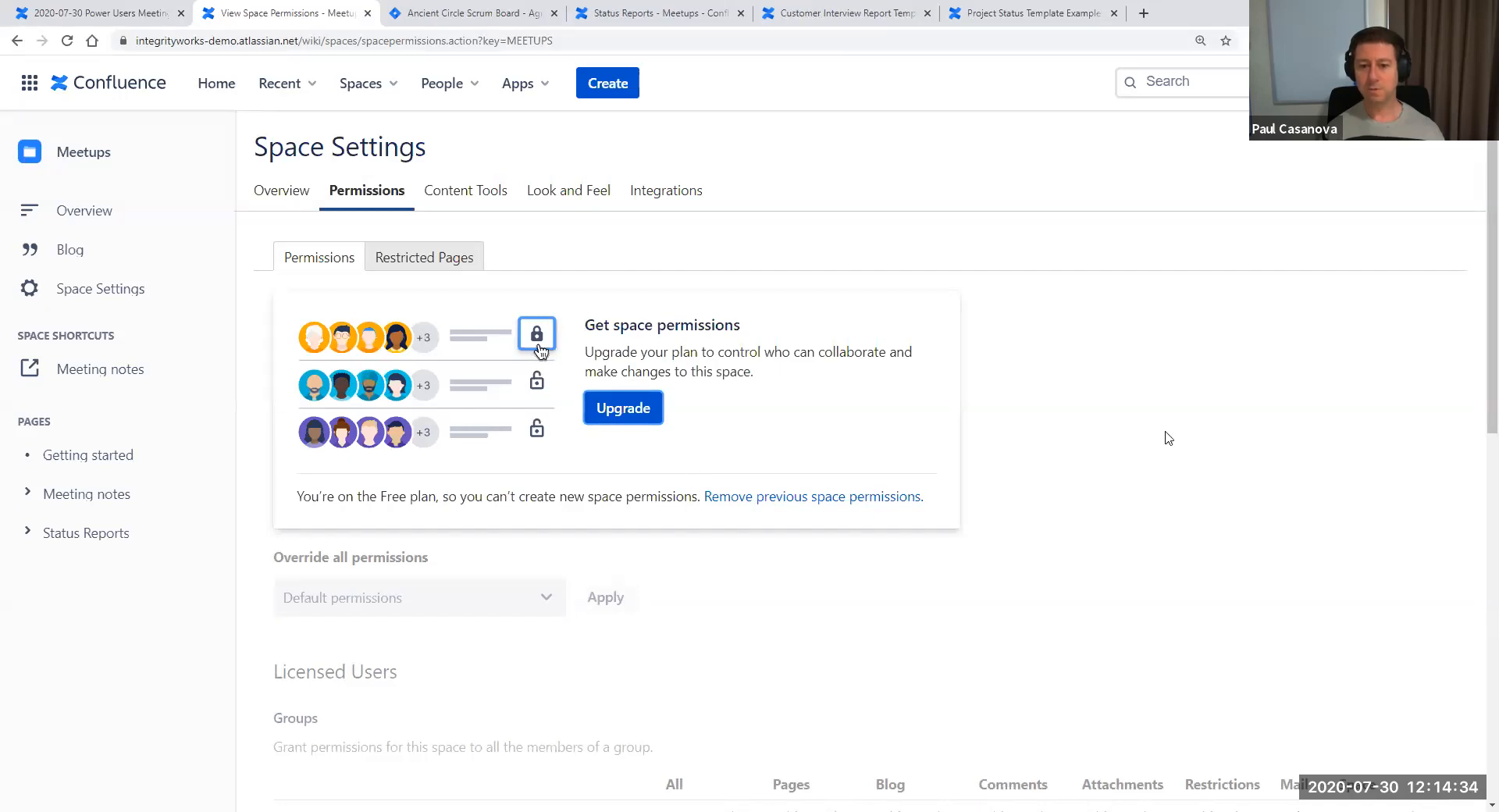
pyautogui.scroll(-5, 1164, 446)
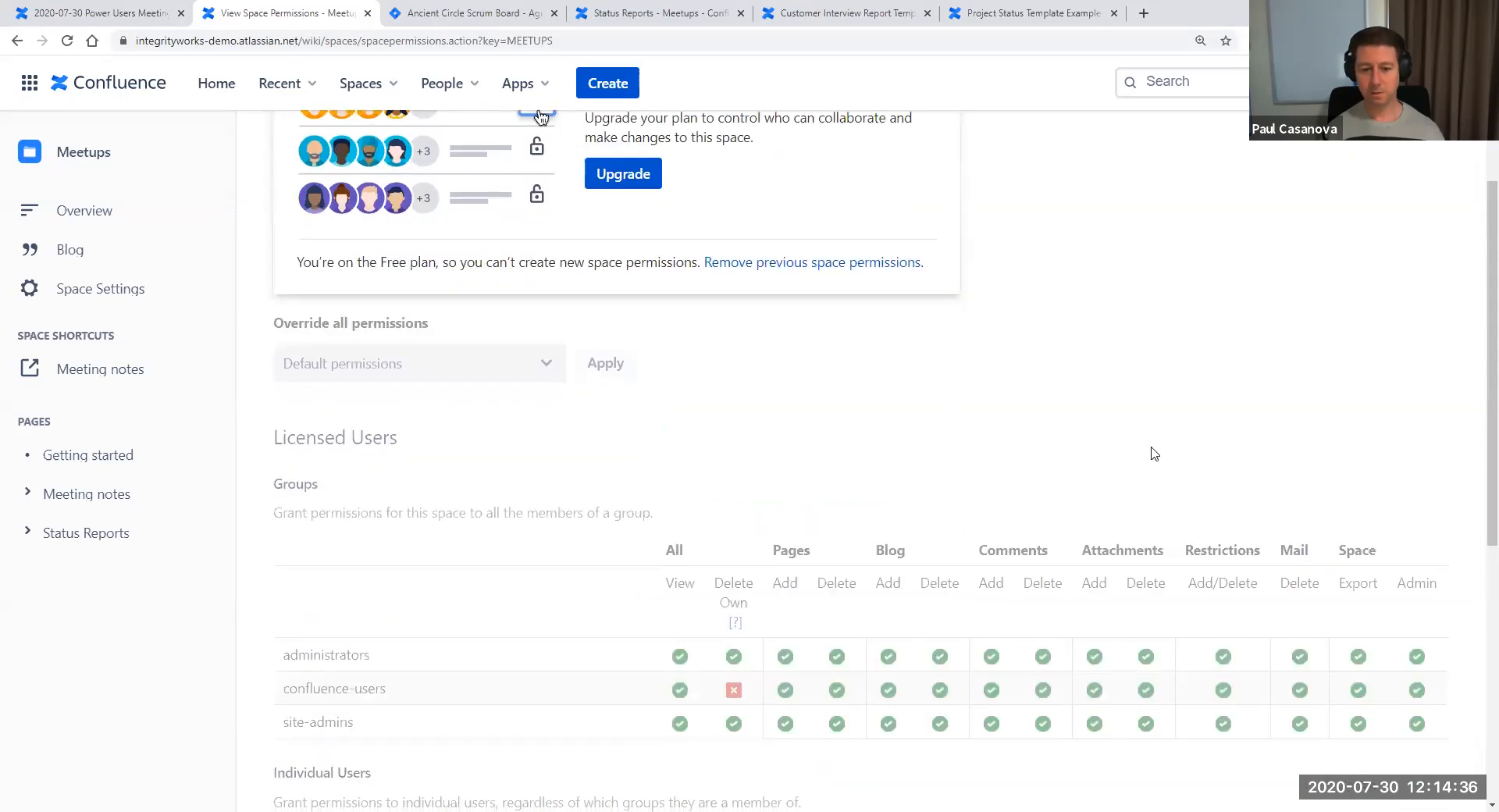
# Examine the individual user and anonymous access permissions of the Meetups space
pyautogui.scroll(-3, 1152, 451)
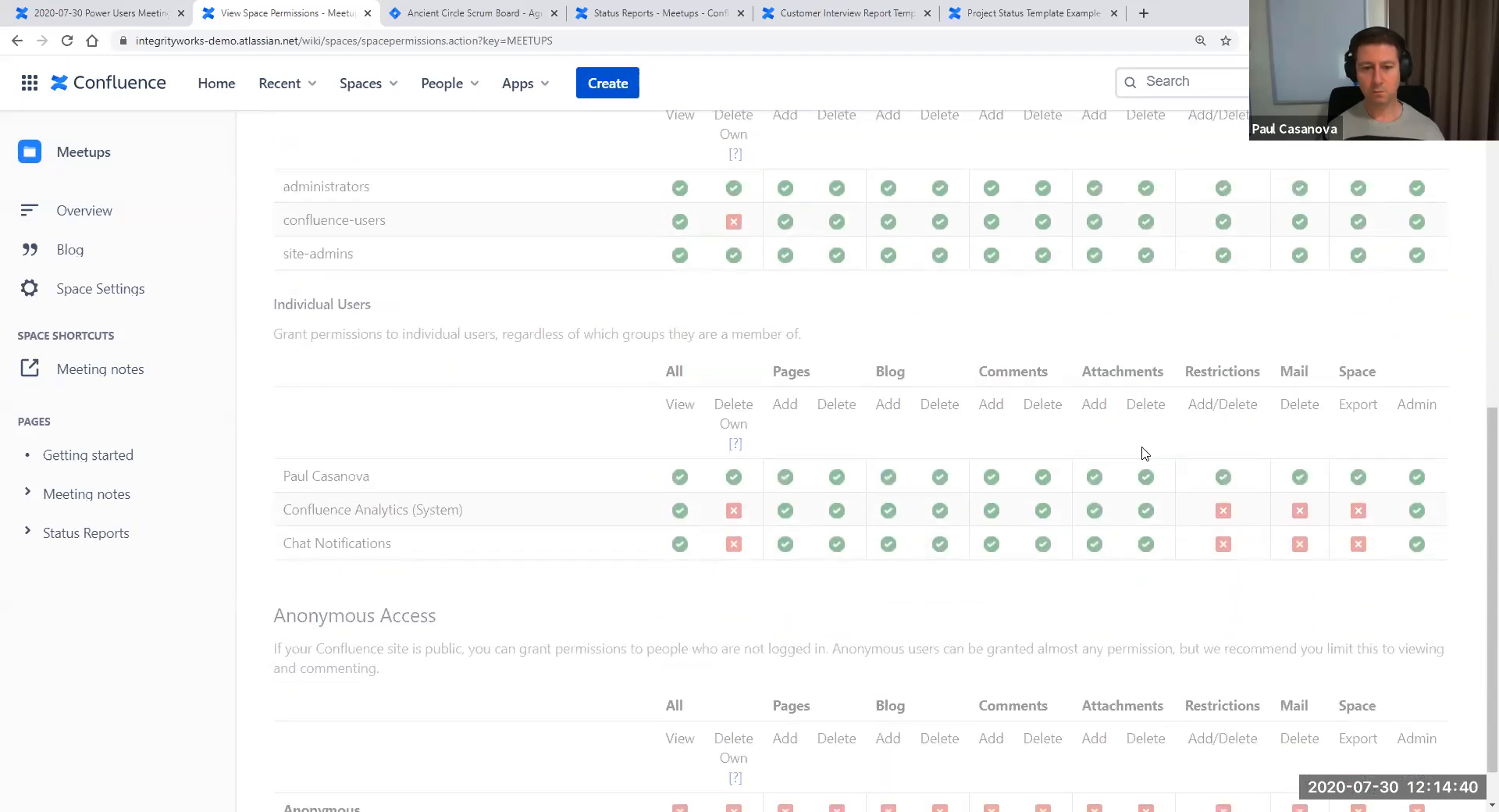
pyautogui.scroll(1, 1145, 453)
pyautogui.scroll(8, 1141, 452)
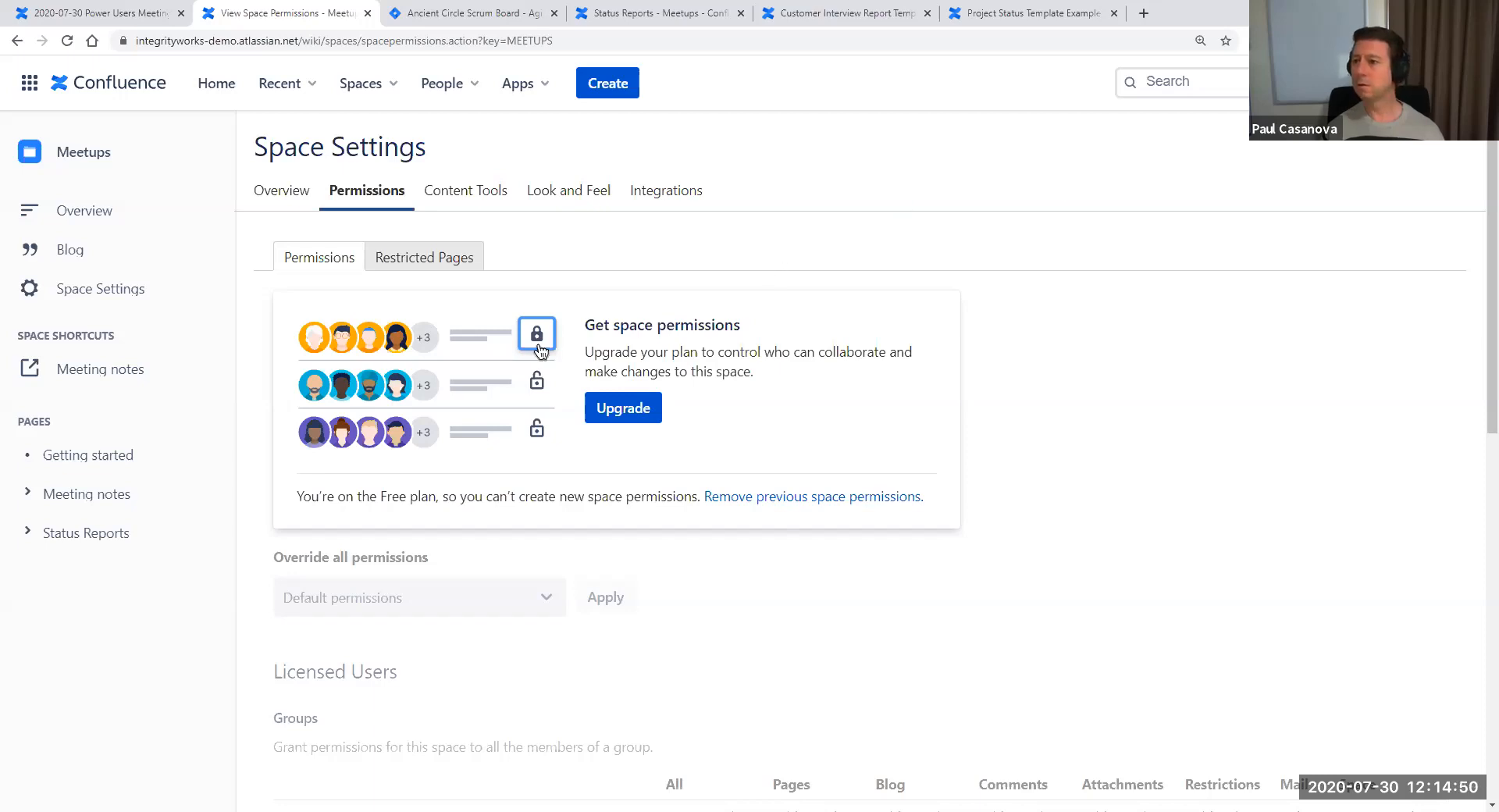
# Open the Confluence general configuration, and open the Jira Software projects list in a new browser tab
pyautogui.click(1434, 83)
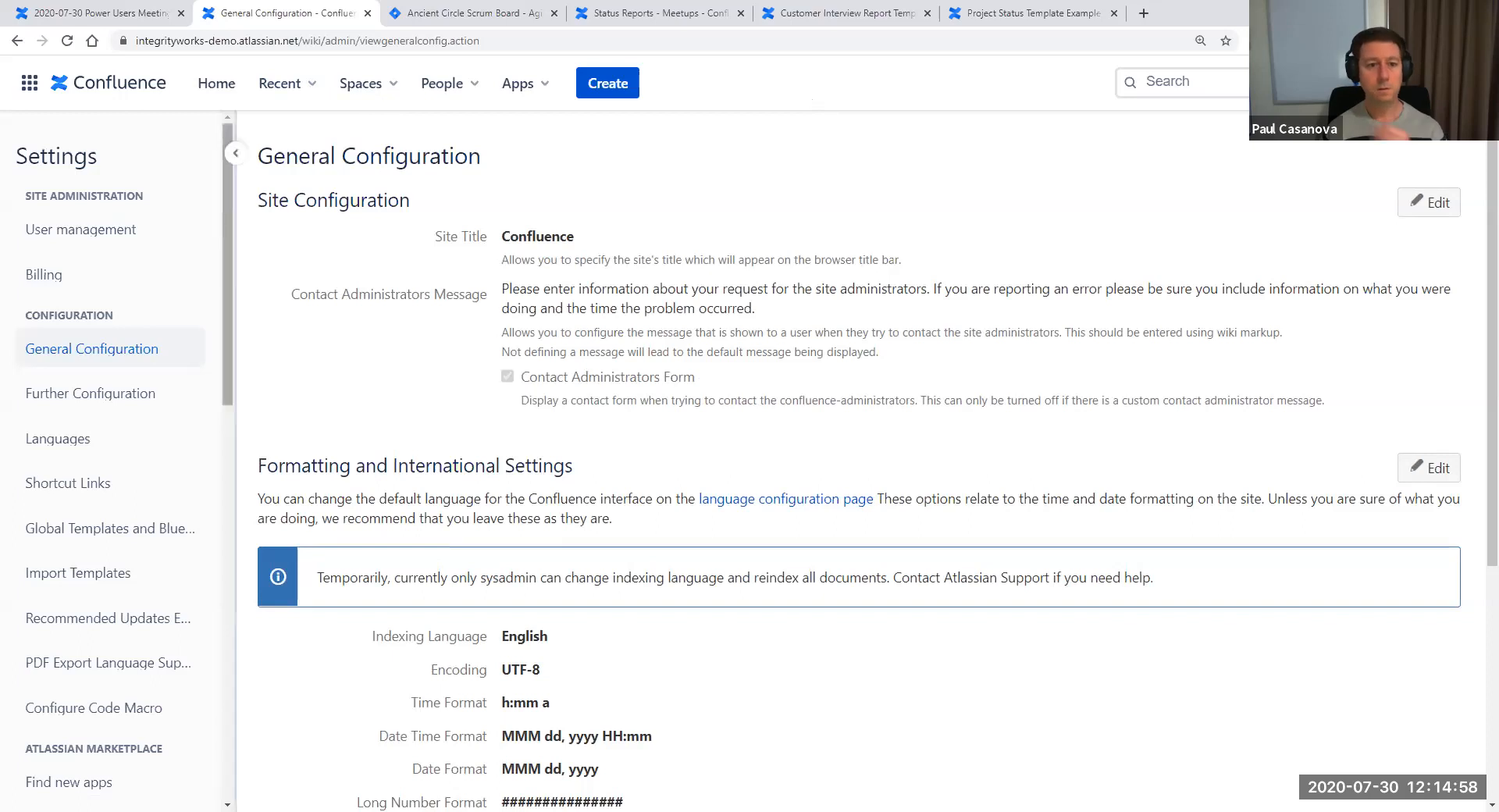
pyautogui.click(30, 85)
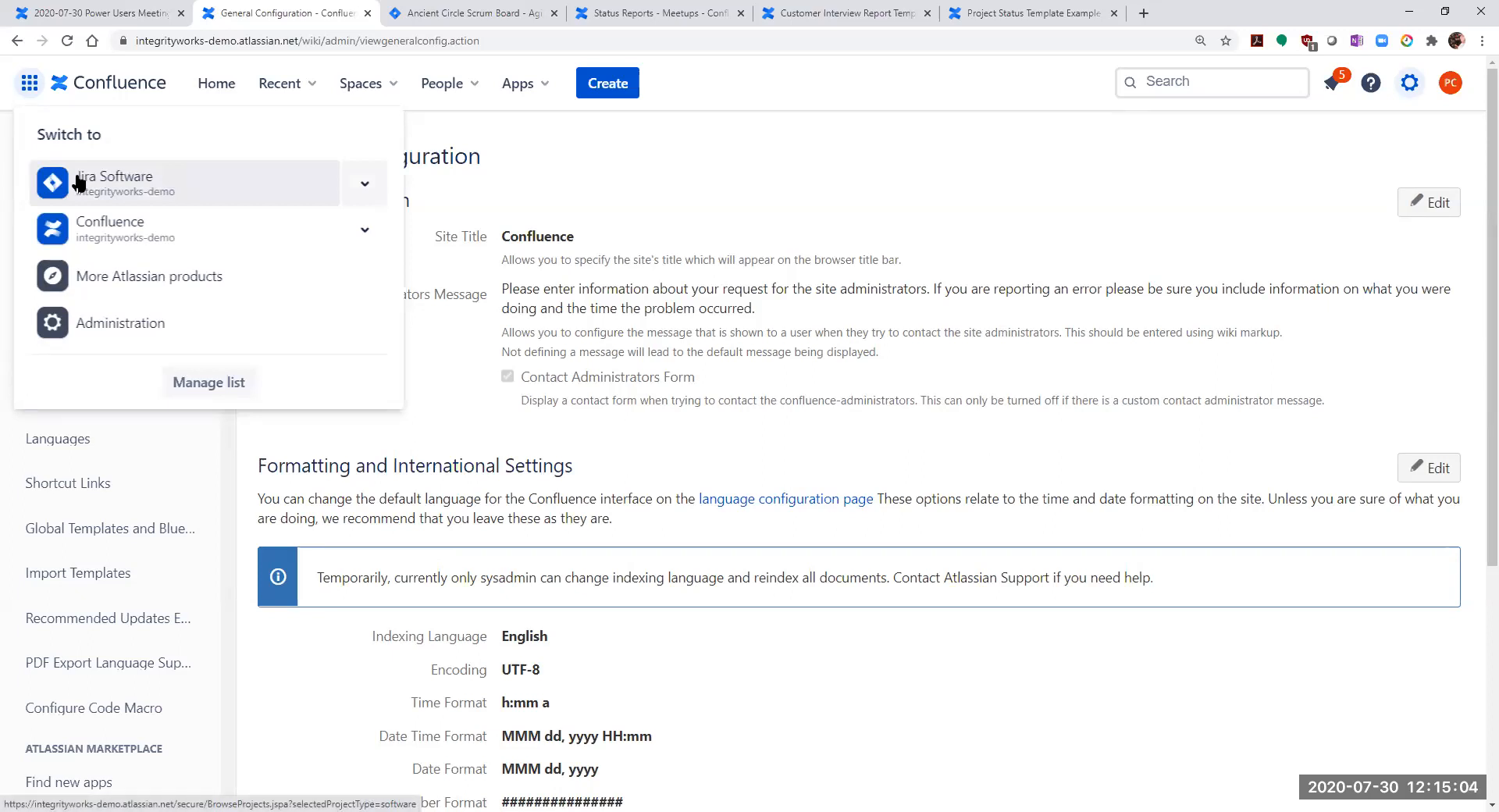
pyautogui.click(554, 146)
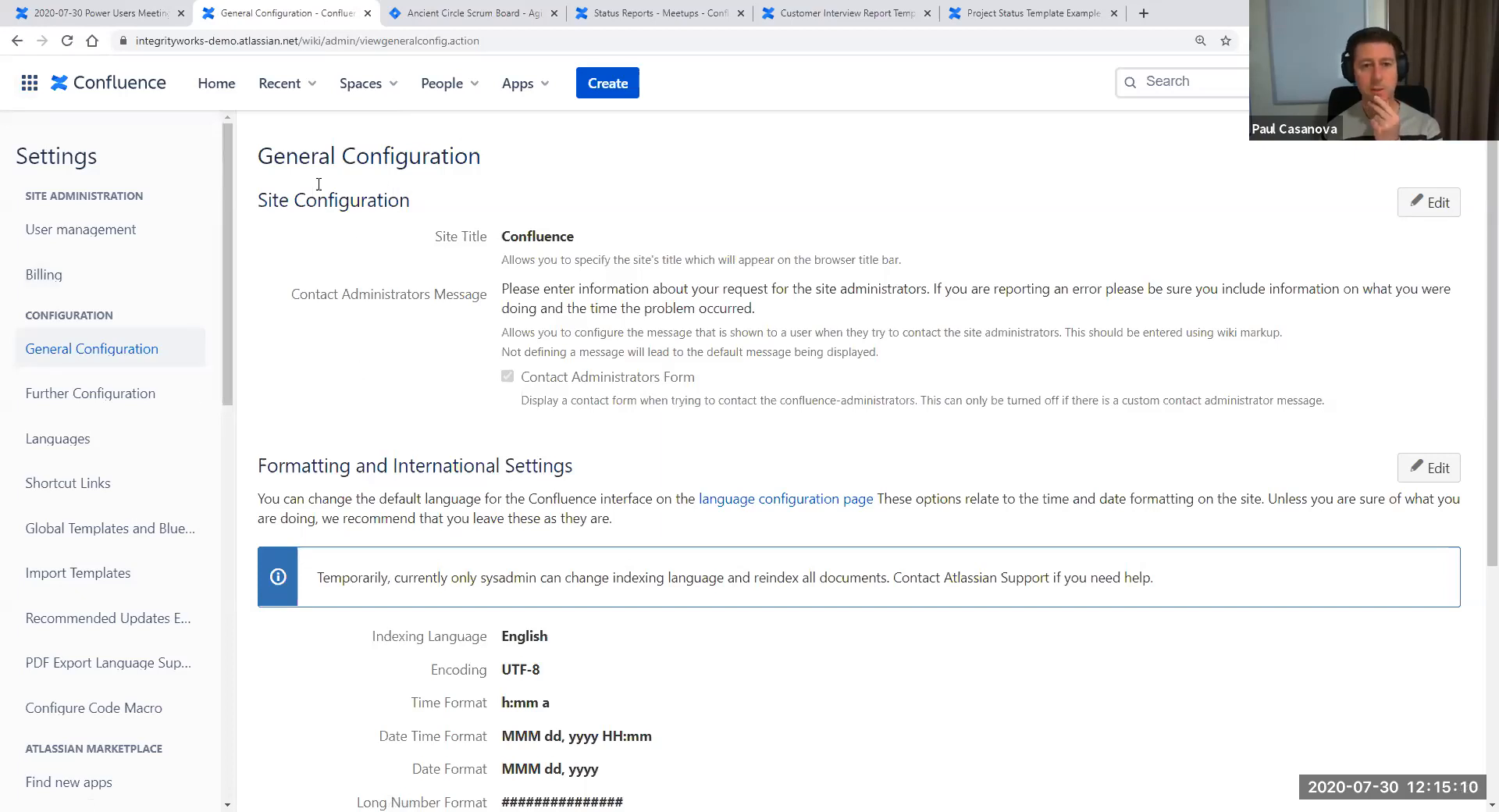
pyautogui.click(22, 83)
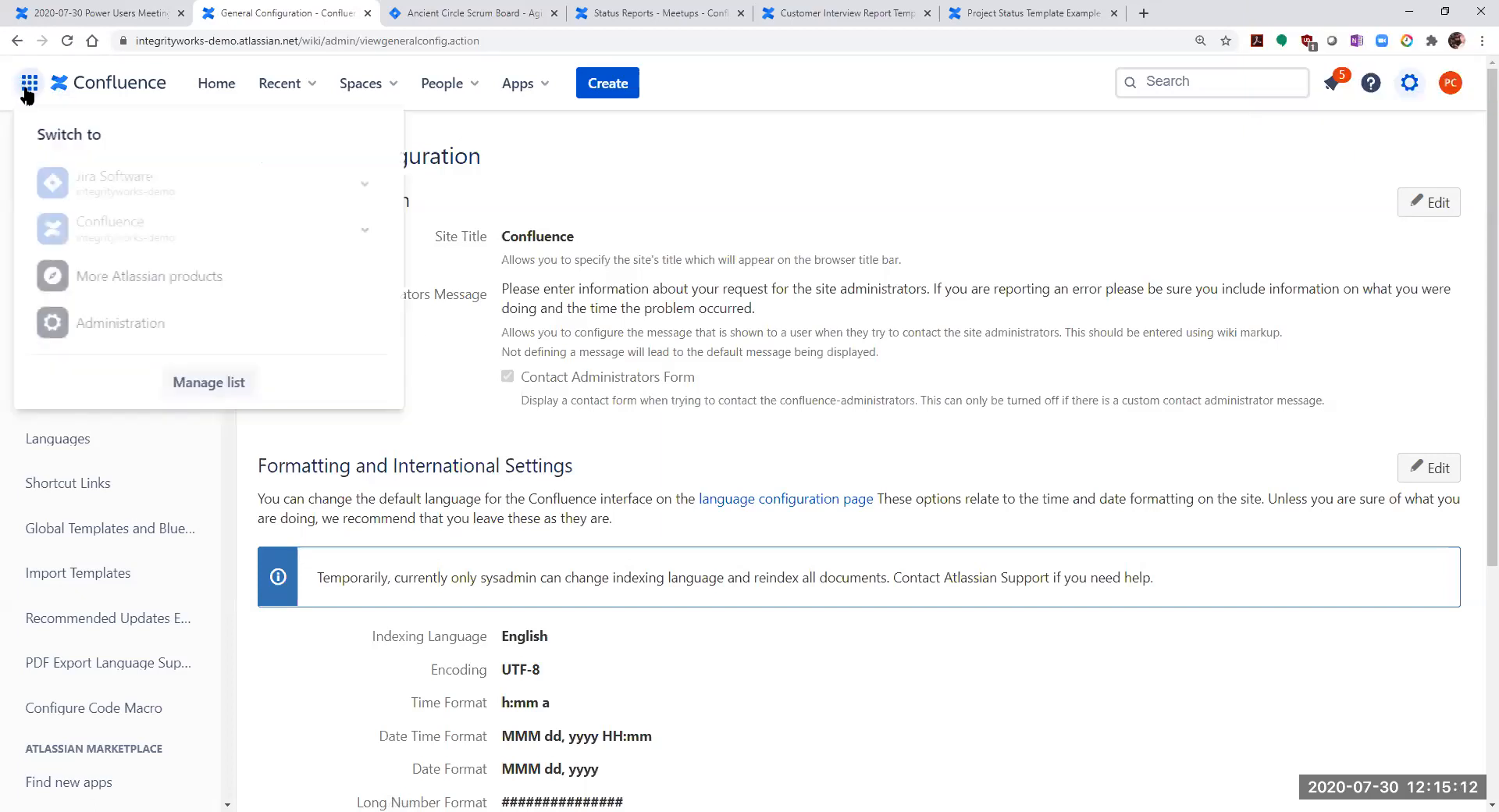
pyautogui.rightClick(78, 190)
pyautogui.click(144, 197)
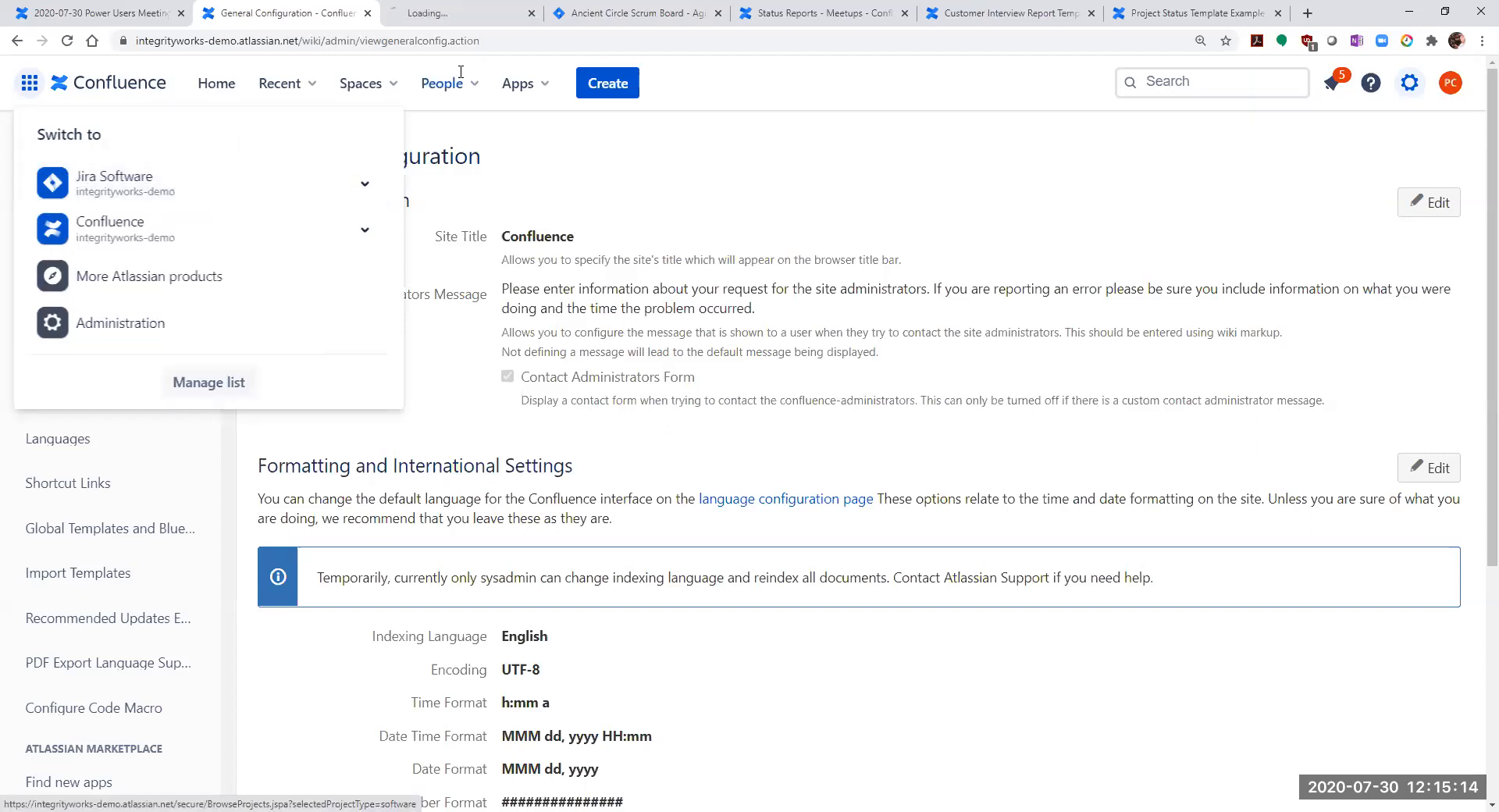
pyautogui.click(468, 13)
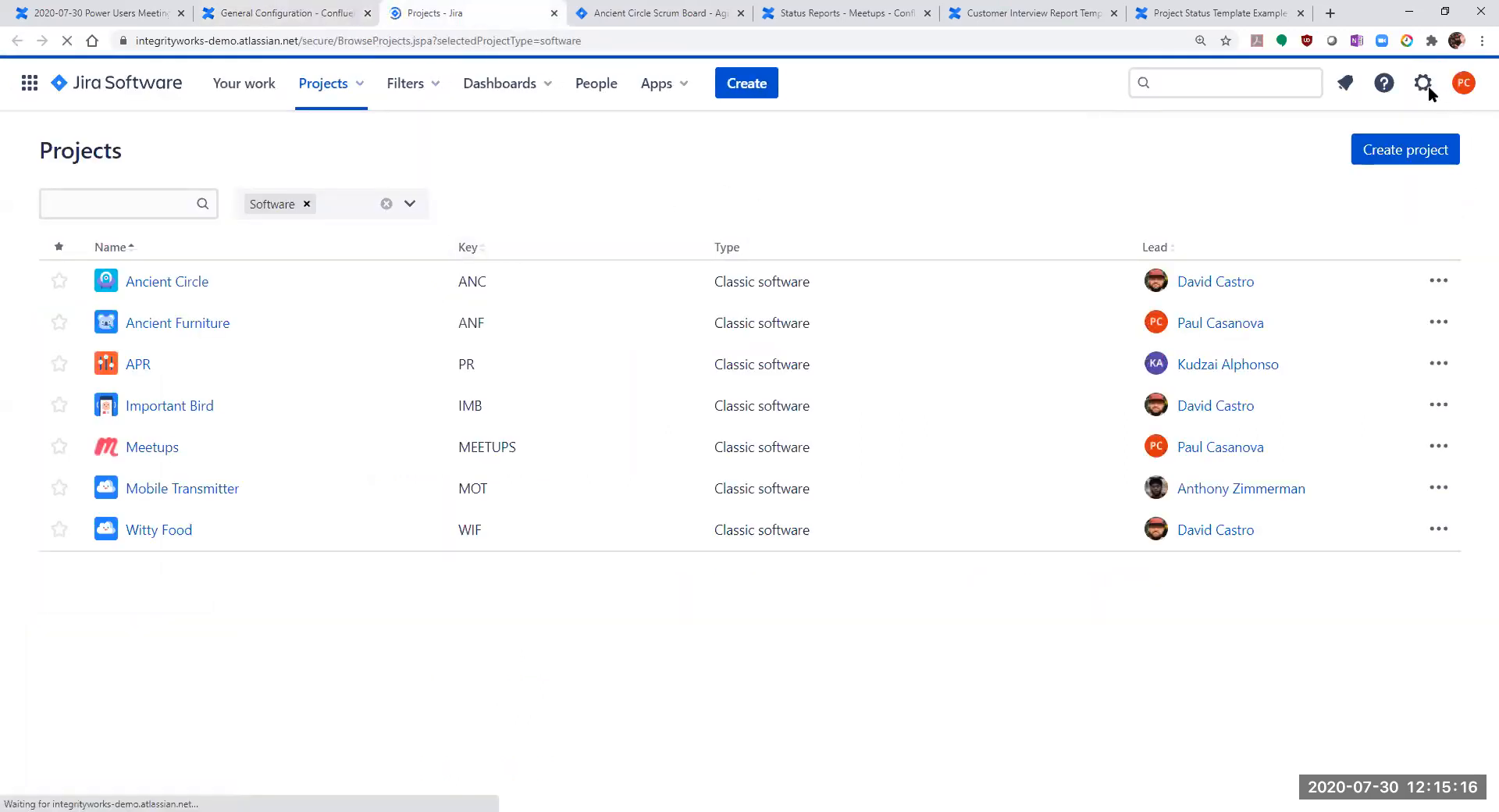
# Open the site's user management and look up the actions available for the Meetup User account
pyautogui.click(1422, 83)
pyautogui.click(1012, 244)
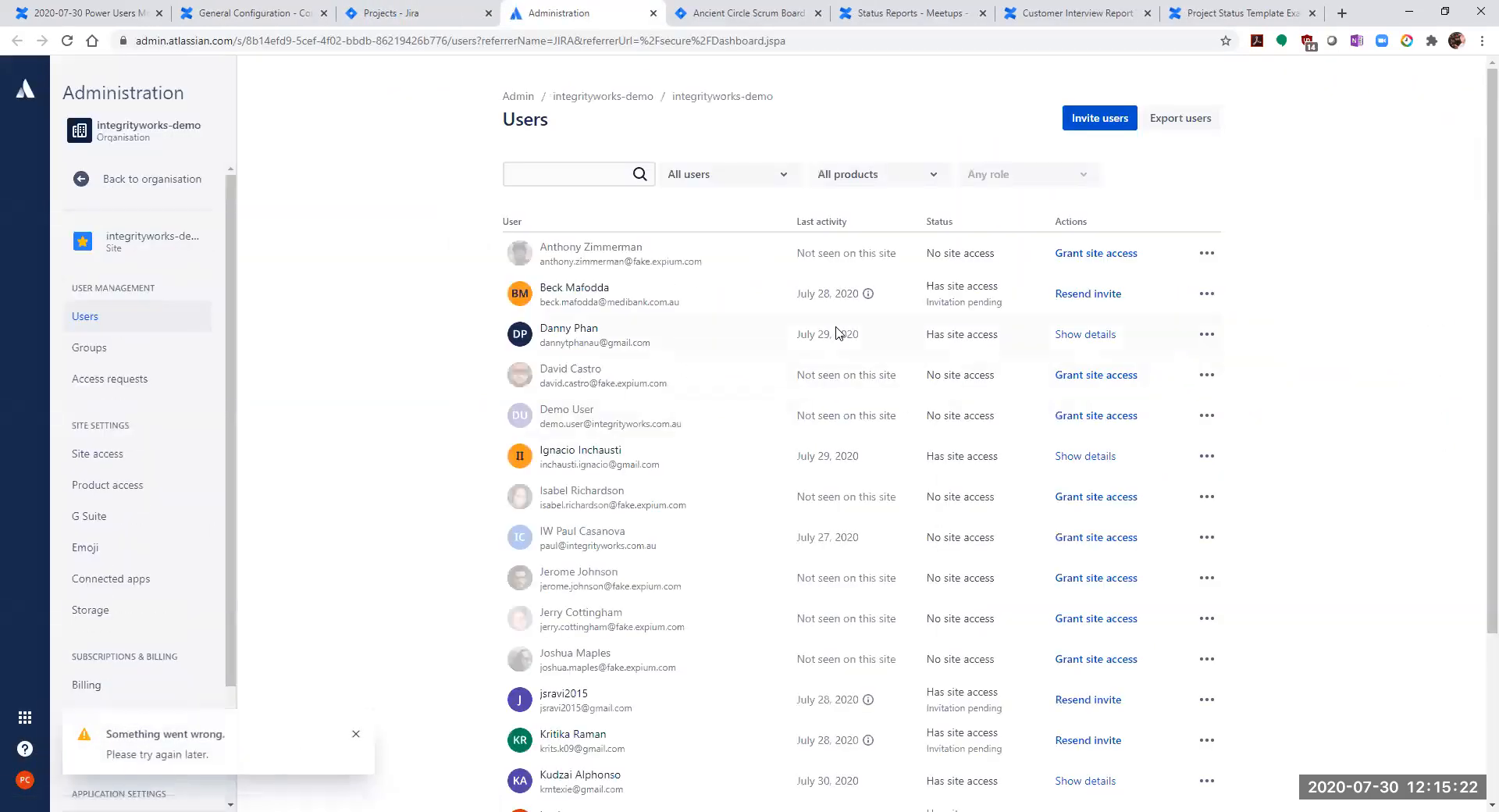
pyautogui.scroll(-4, 731, 472)
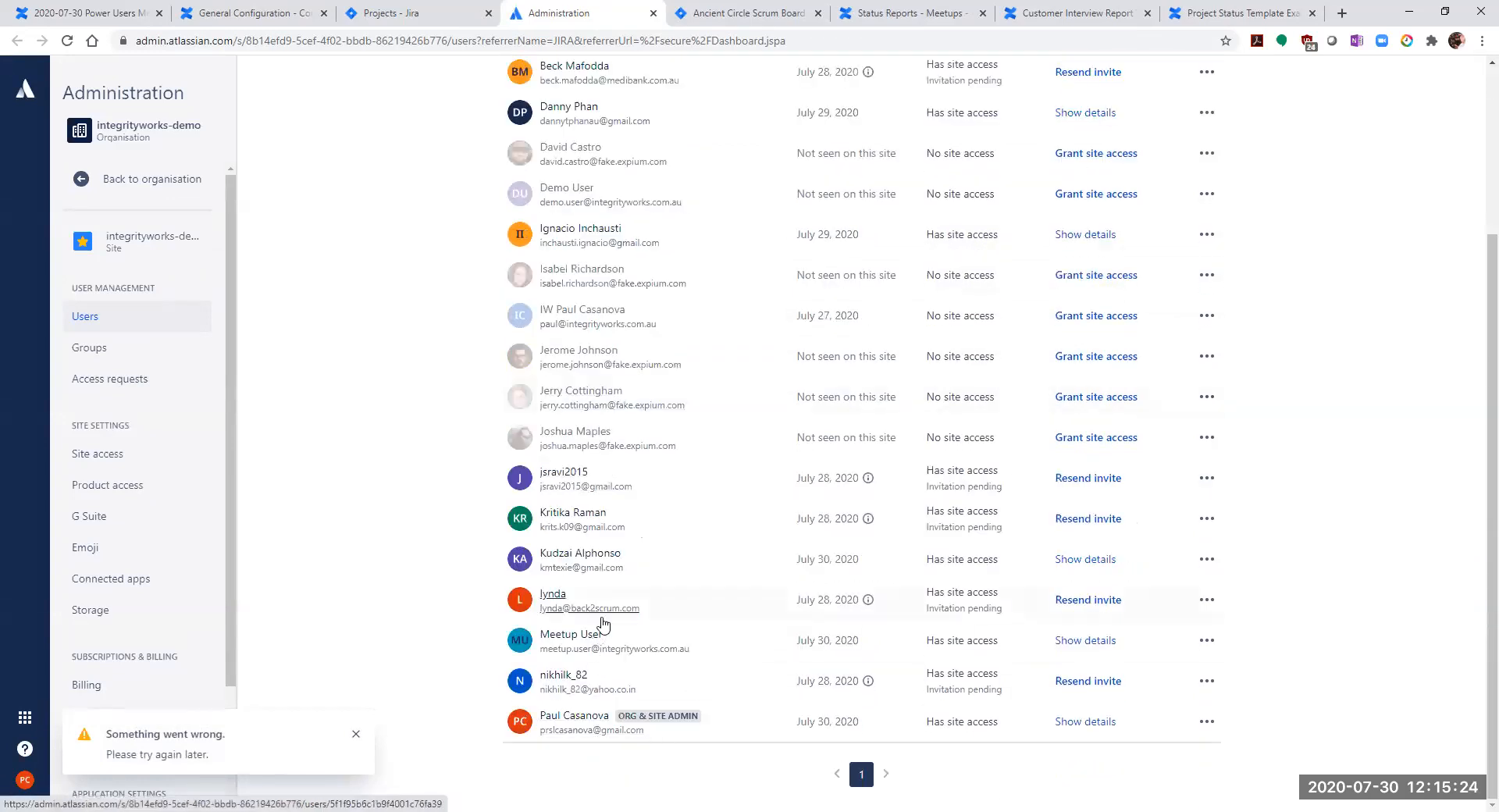
pyautogui.click(1206, 640)
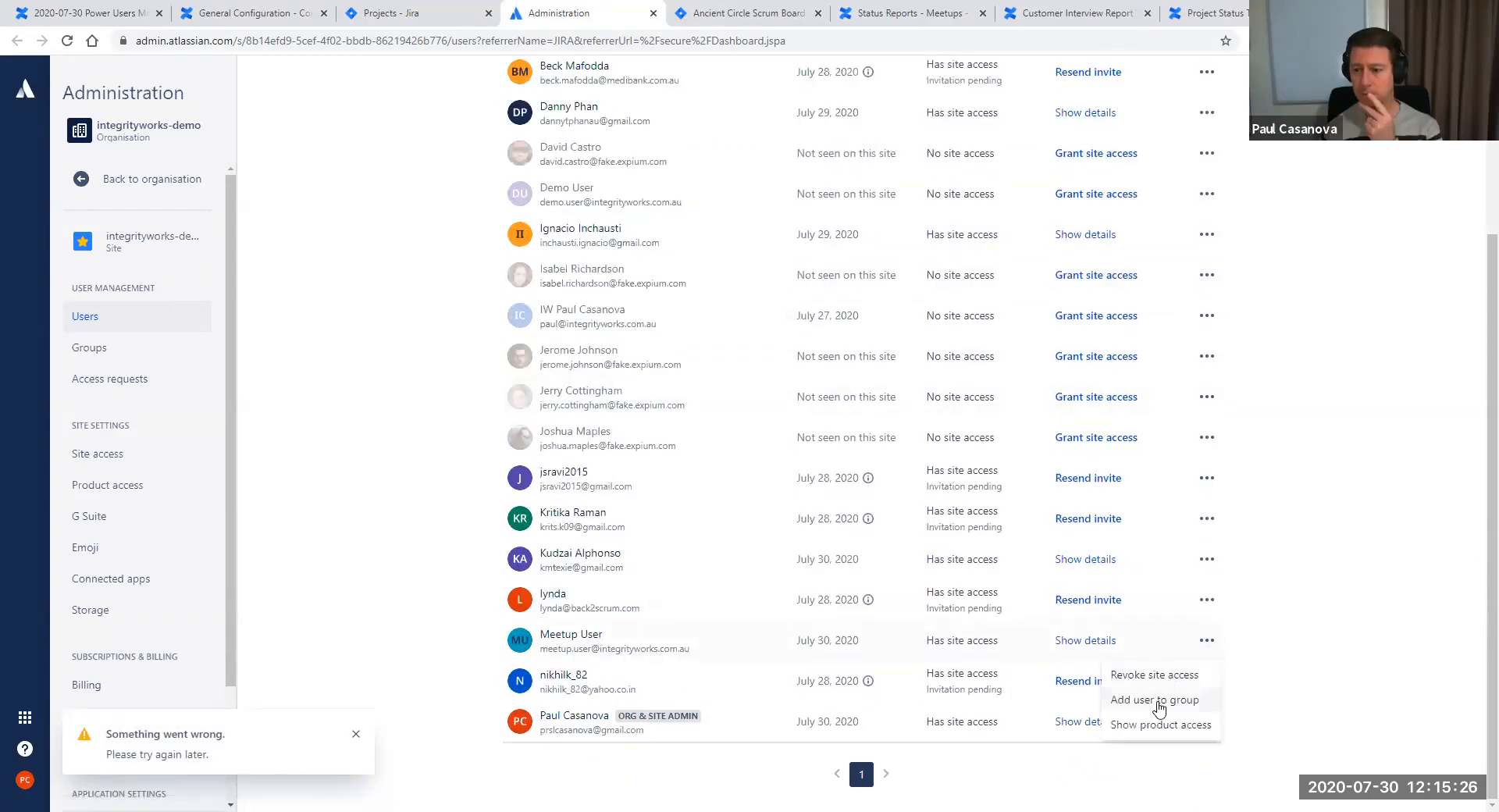
pyautogui.click(1108, 649)
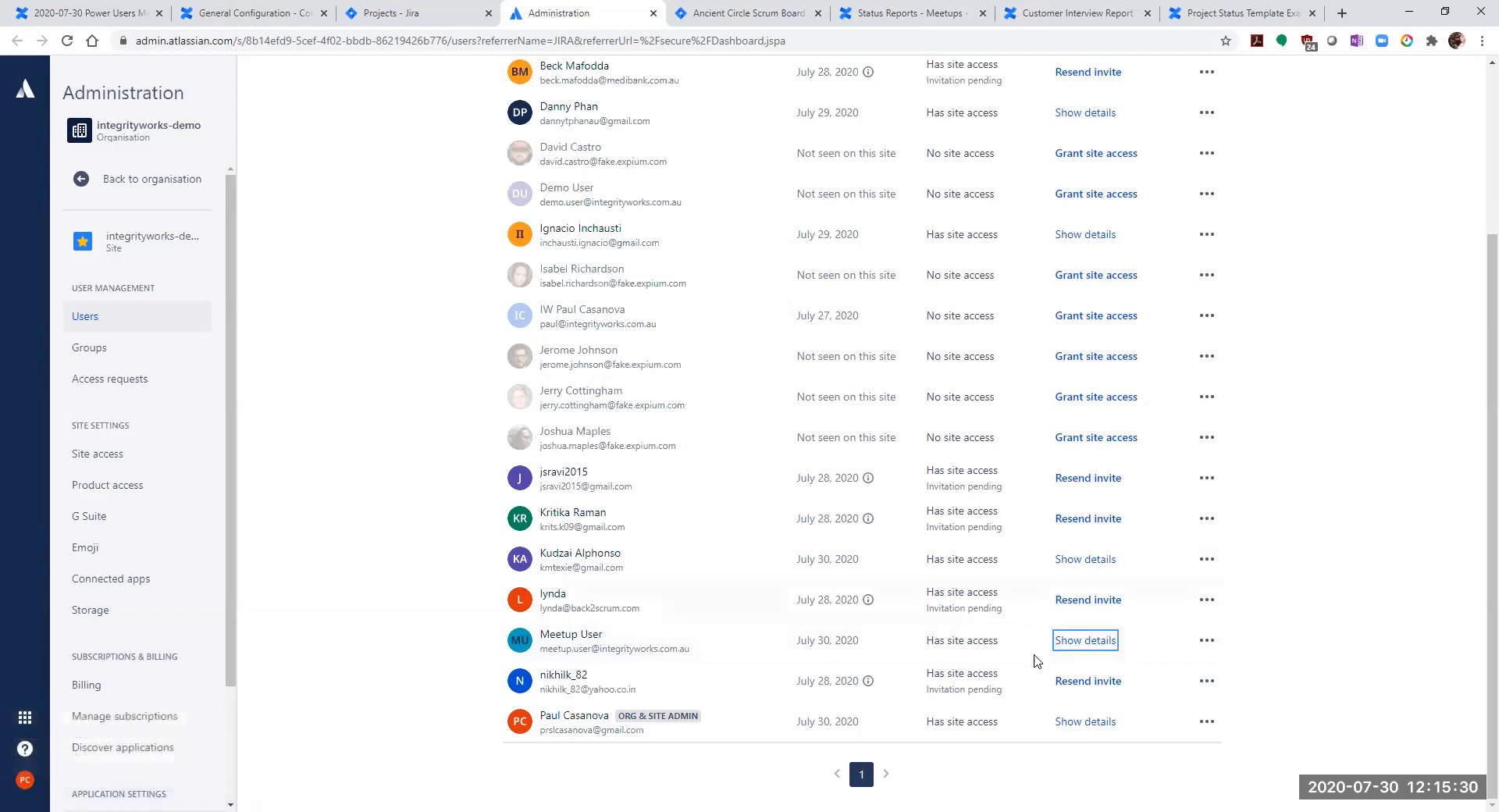
# Examine the Meetup User account's access details and the groups it can be added to, without adding any
pyautogui.click(1082, 642)
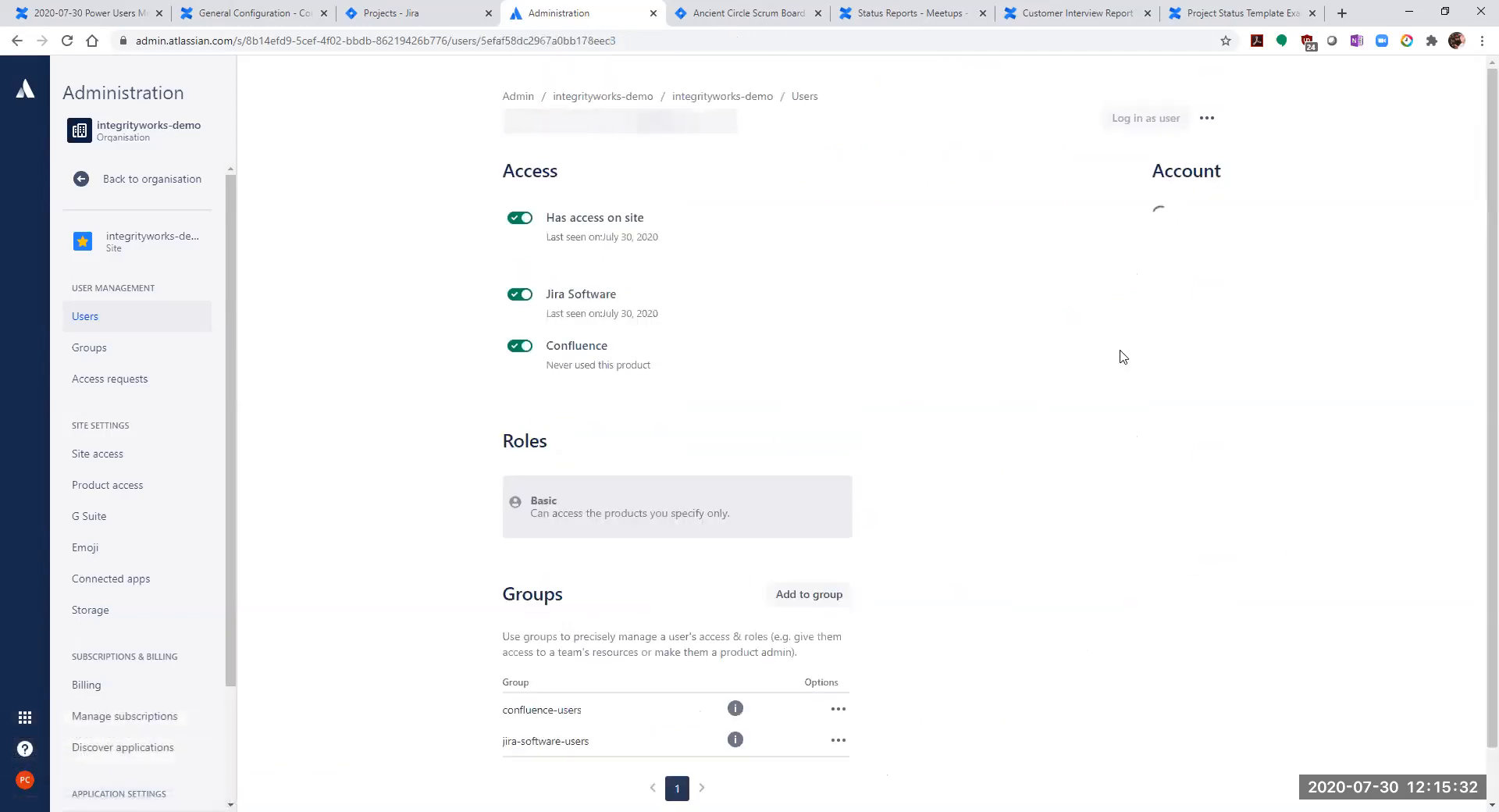
pyautogui.scroll(-1, 779, 695)
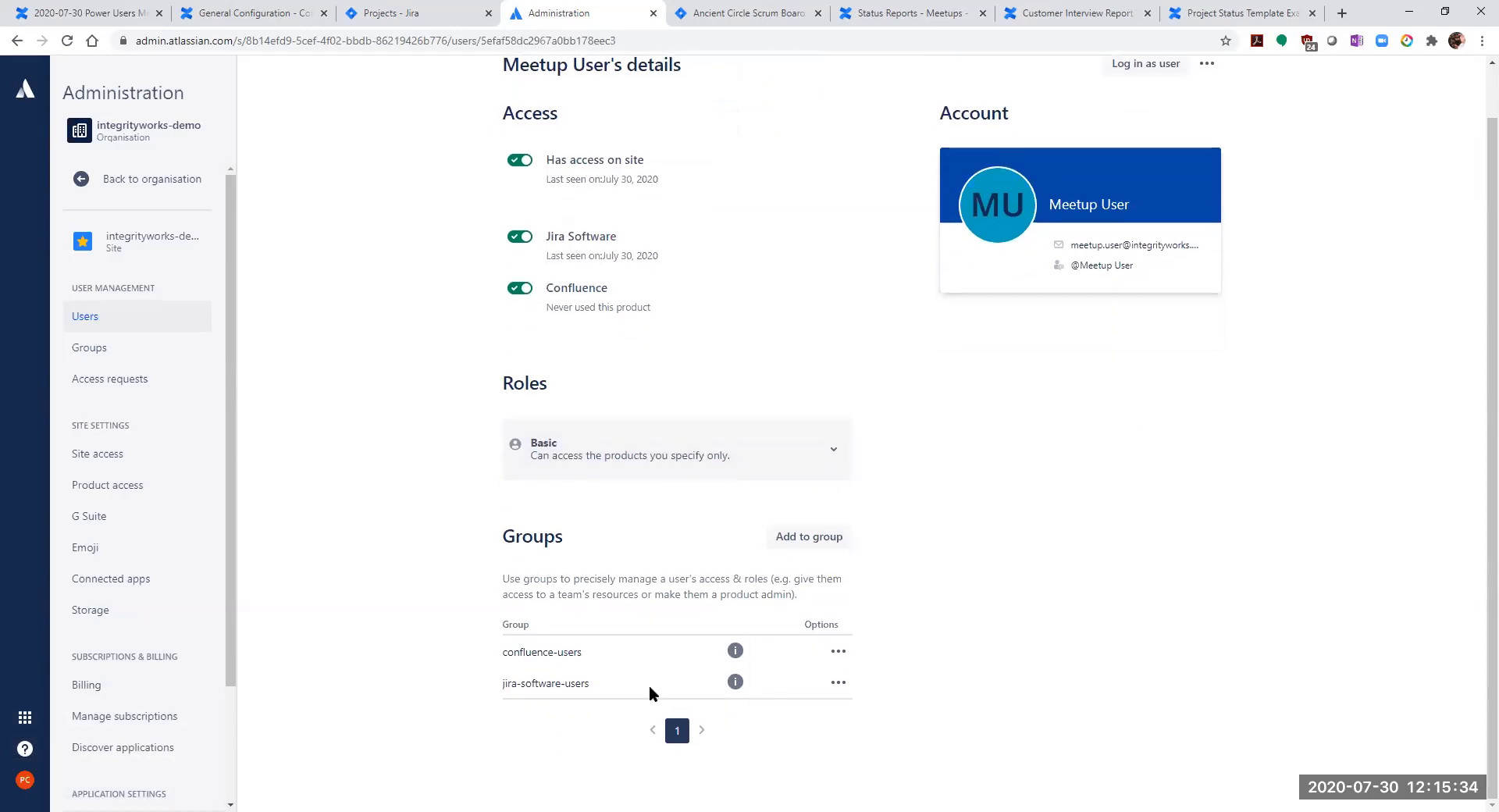
pyautogui.click(799, 545)
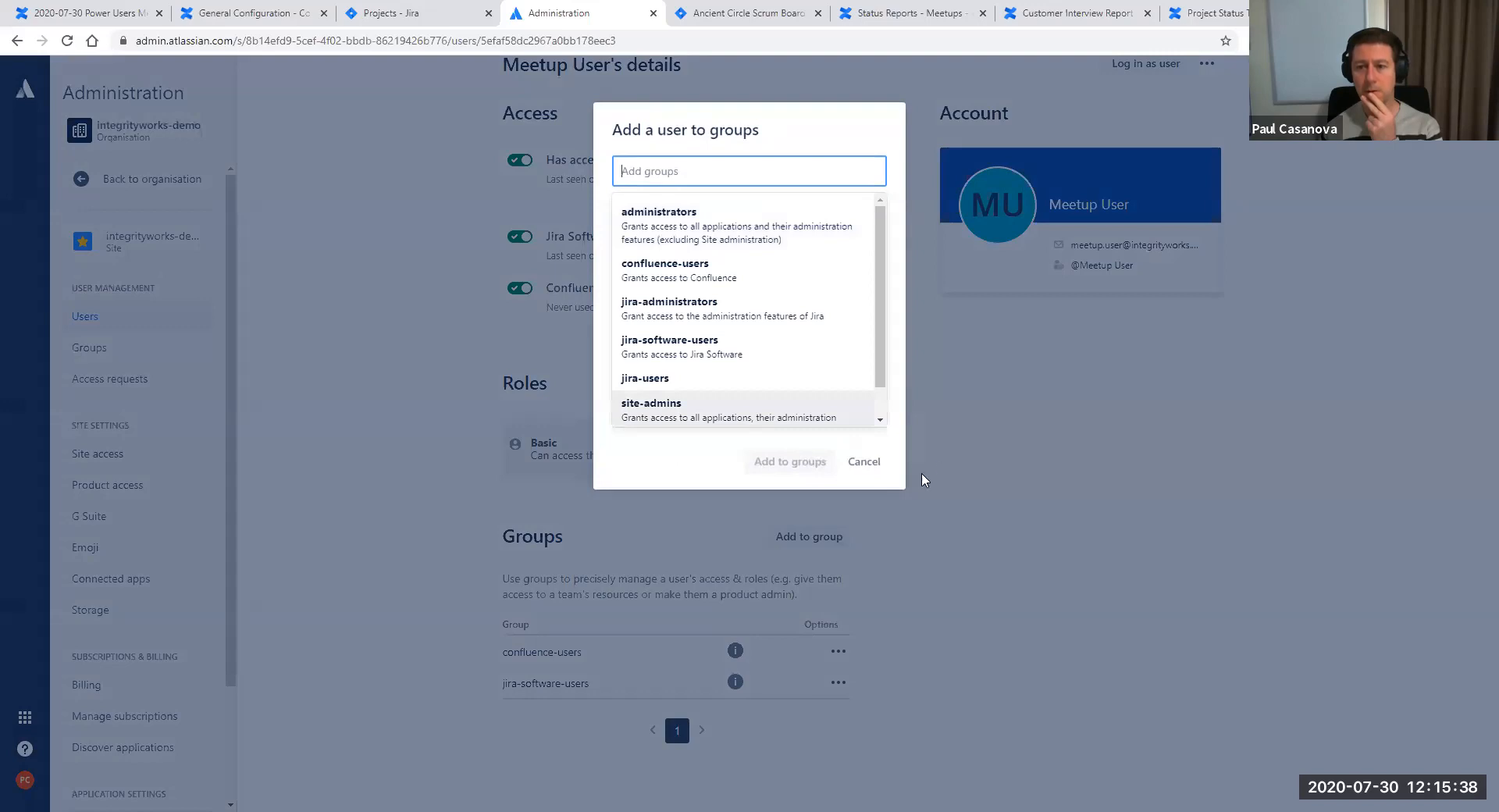
pyautogui.click(865, 462)
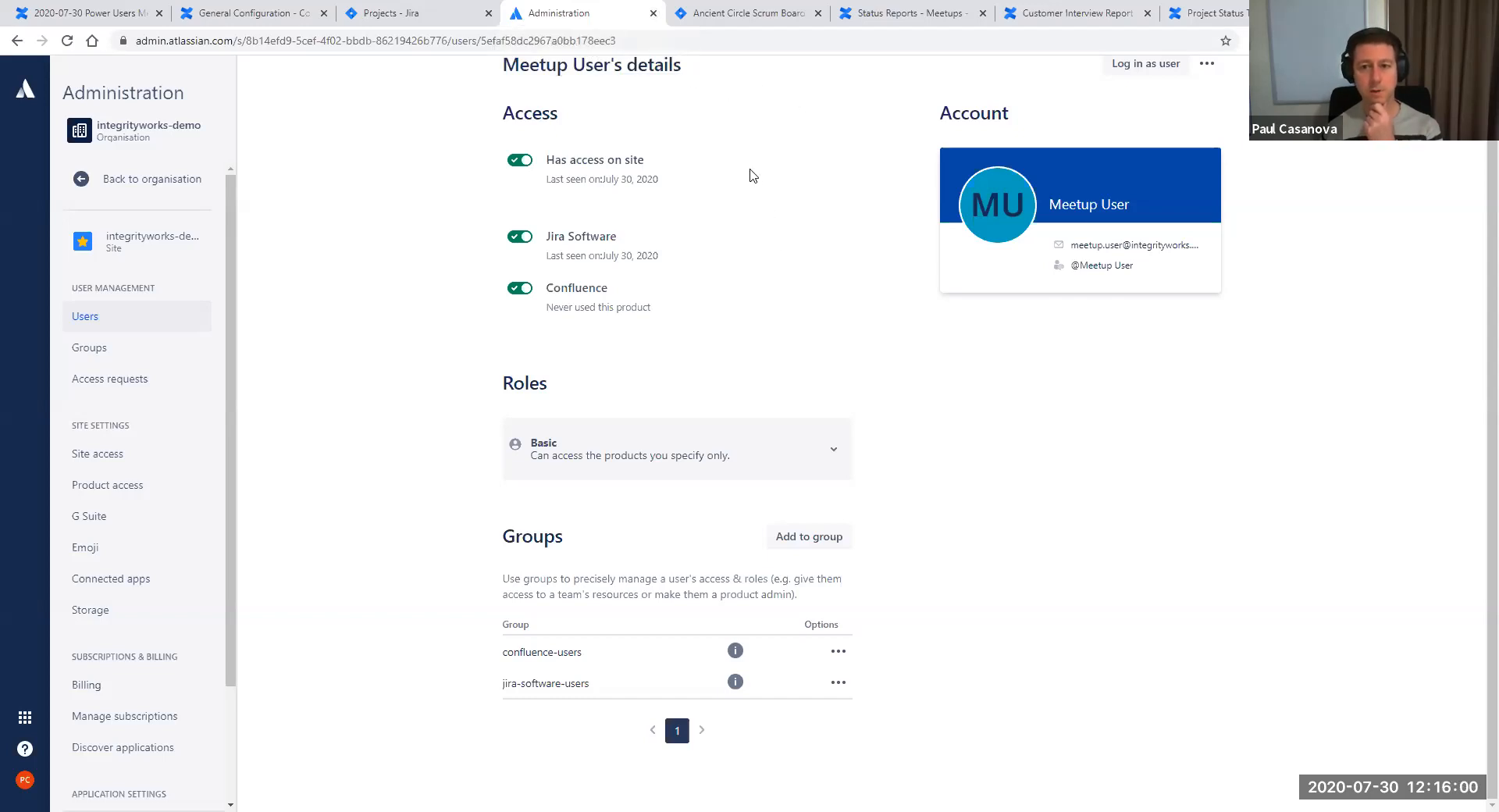
# Close the Administration page, return to the 2020-07-30 Power Users Meeting notes page and review its Goals section
pyautogui.click(651, 14)
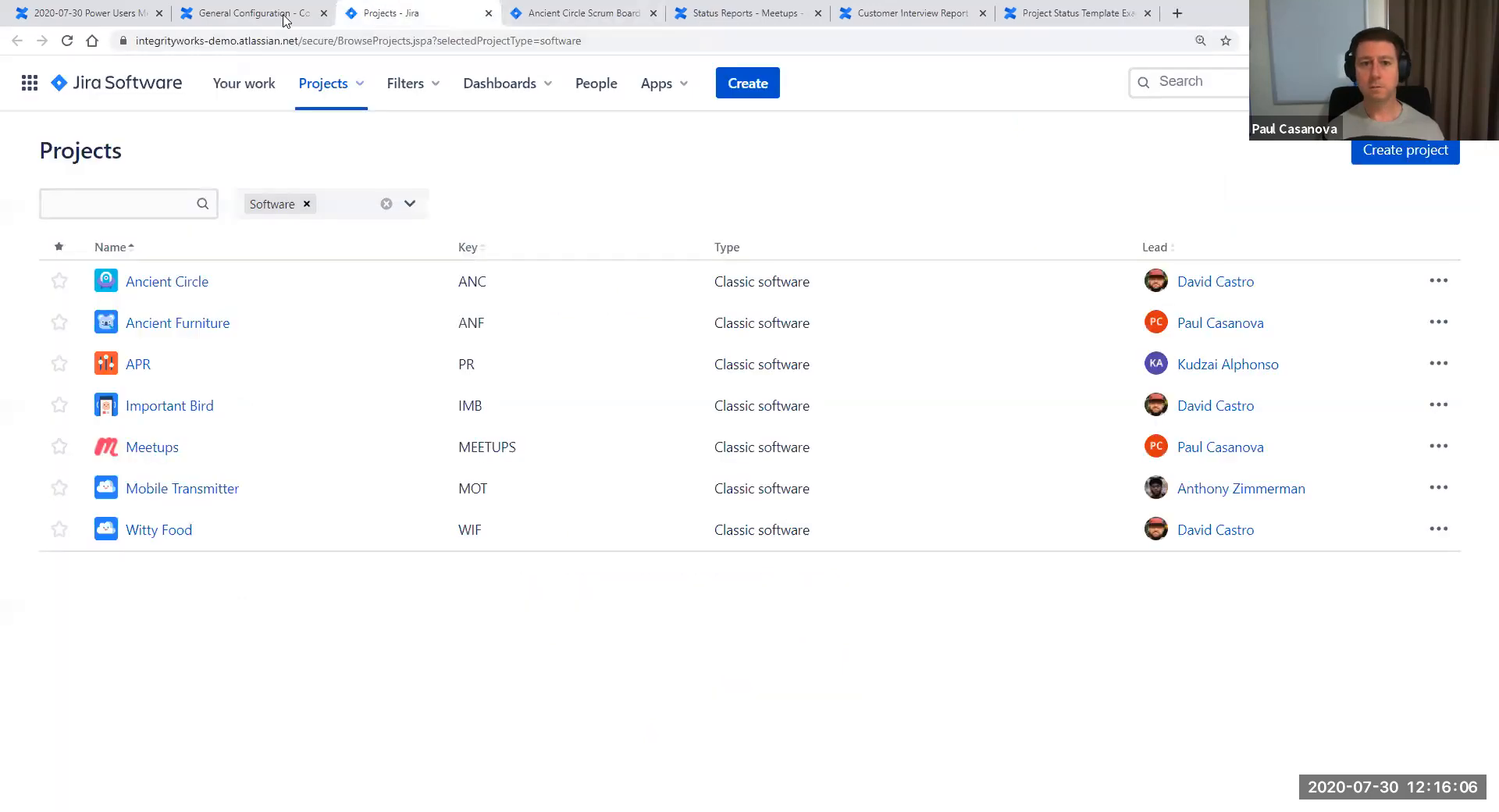
pyautogui.click(86, 13)
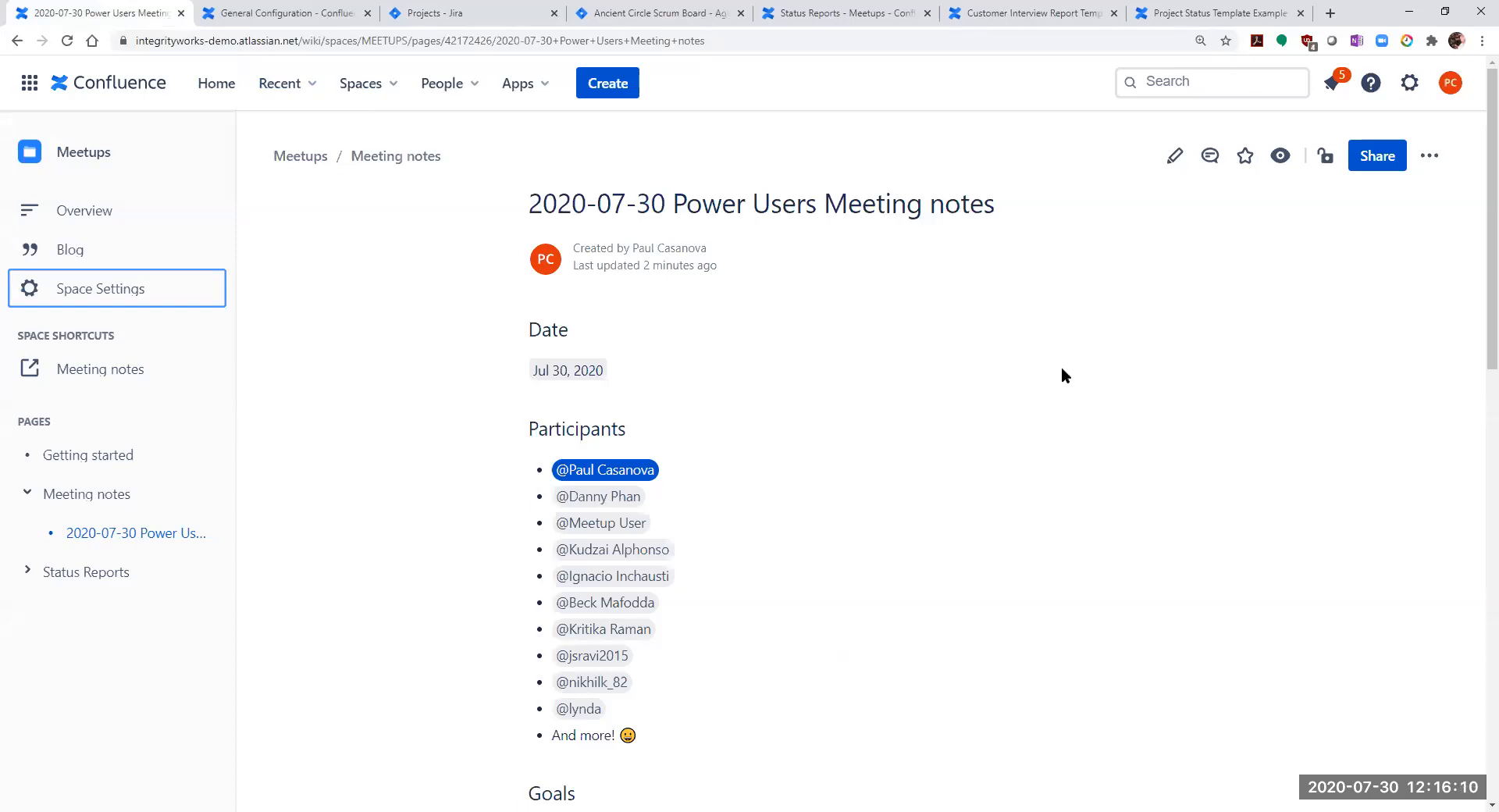
pyautogui.scroll(-10, 1062, 376)
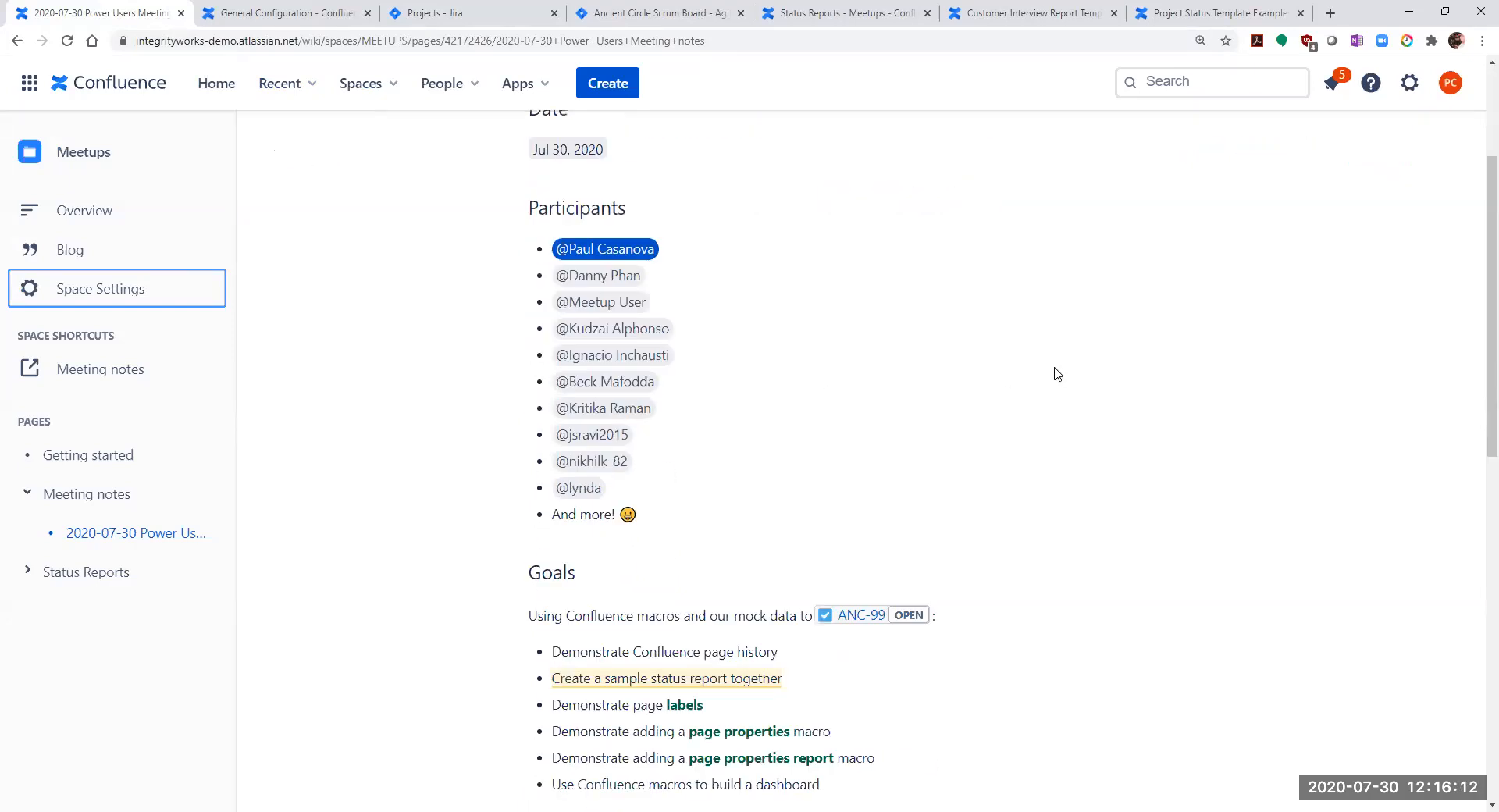
pyautogui.scroll(1, 1051, 374)
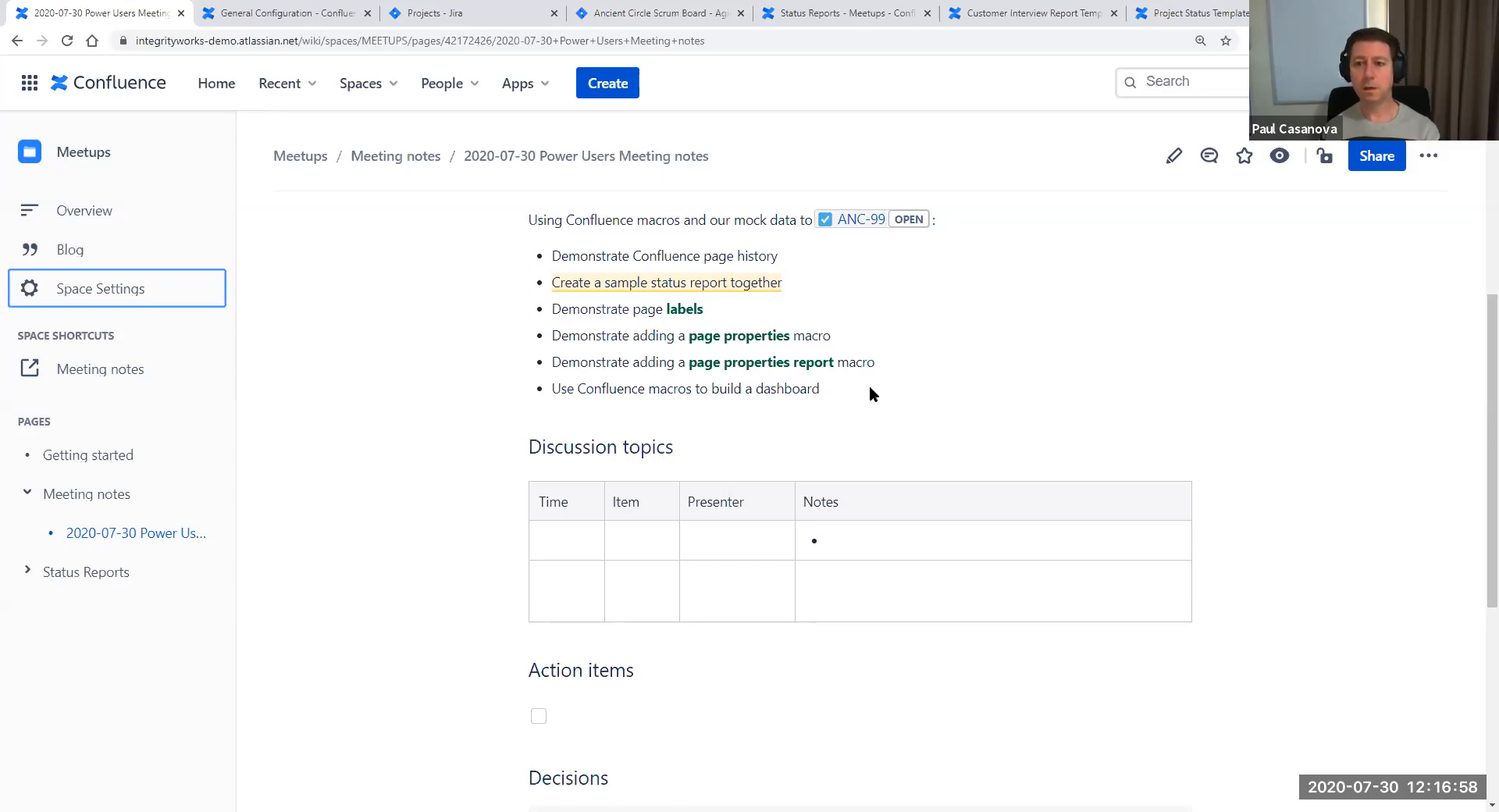
# Like the inline comment on "Create a sample status report together", reply "Here we go" and close the comment
pyautogui.click(587, 289)
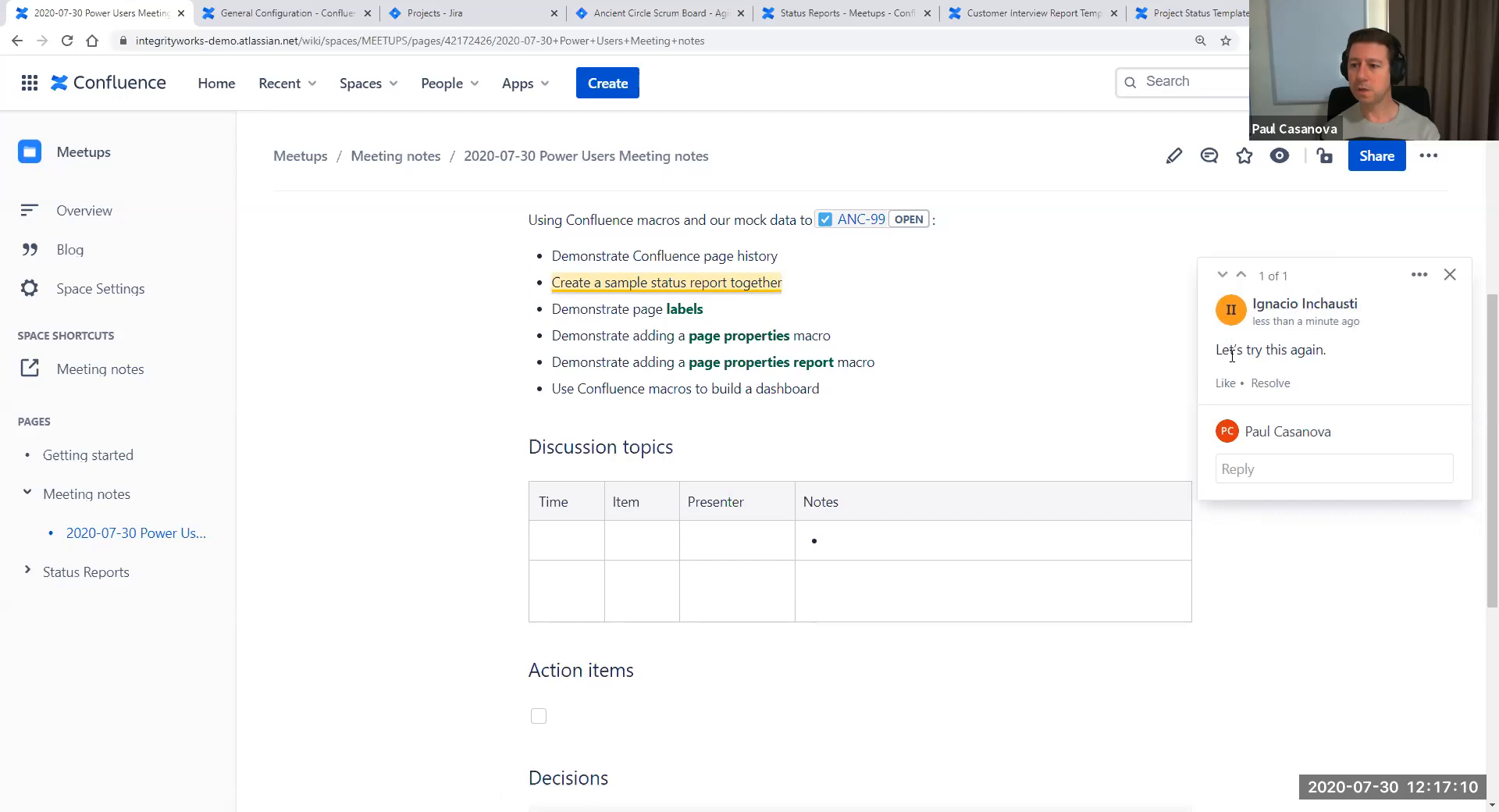
pyautogui.click(1228, 383)
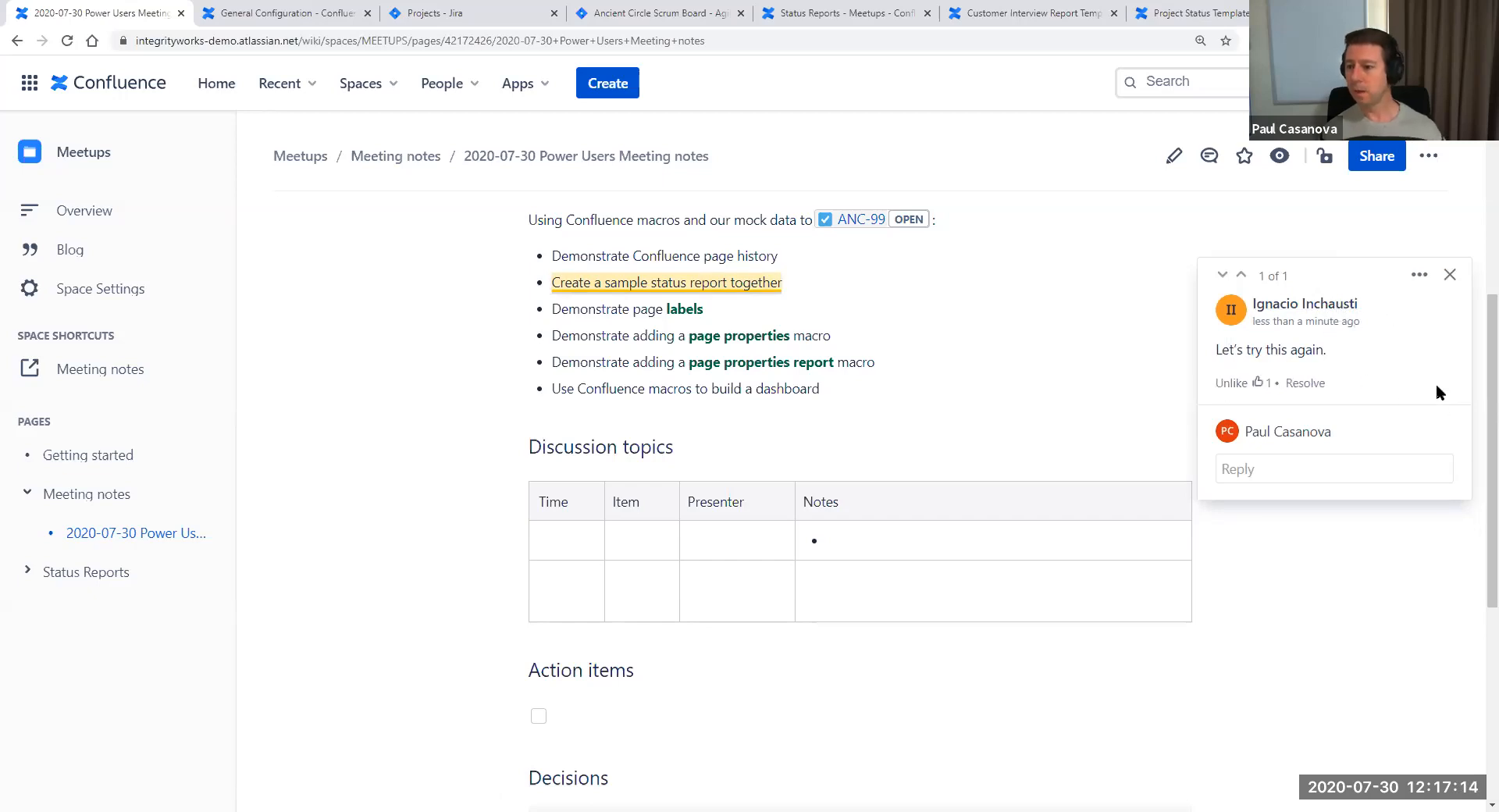
pyautogui.click(1296, 471)
pyautogui.write('Here we go')
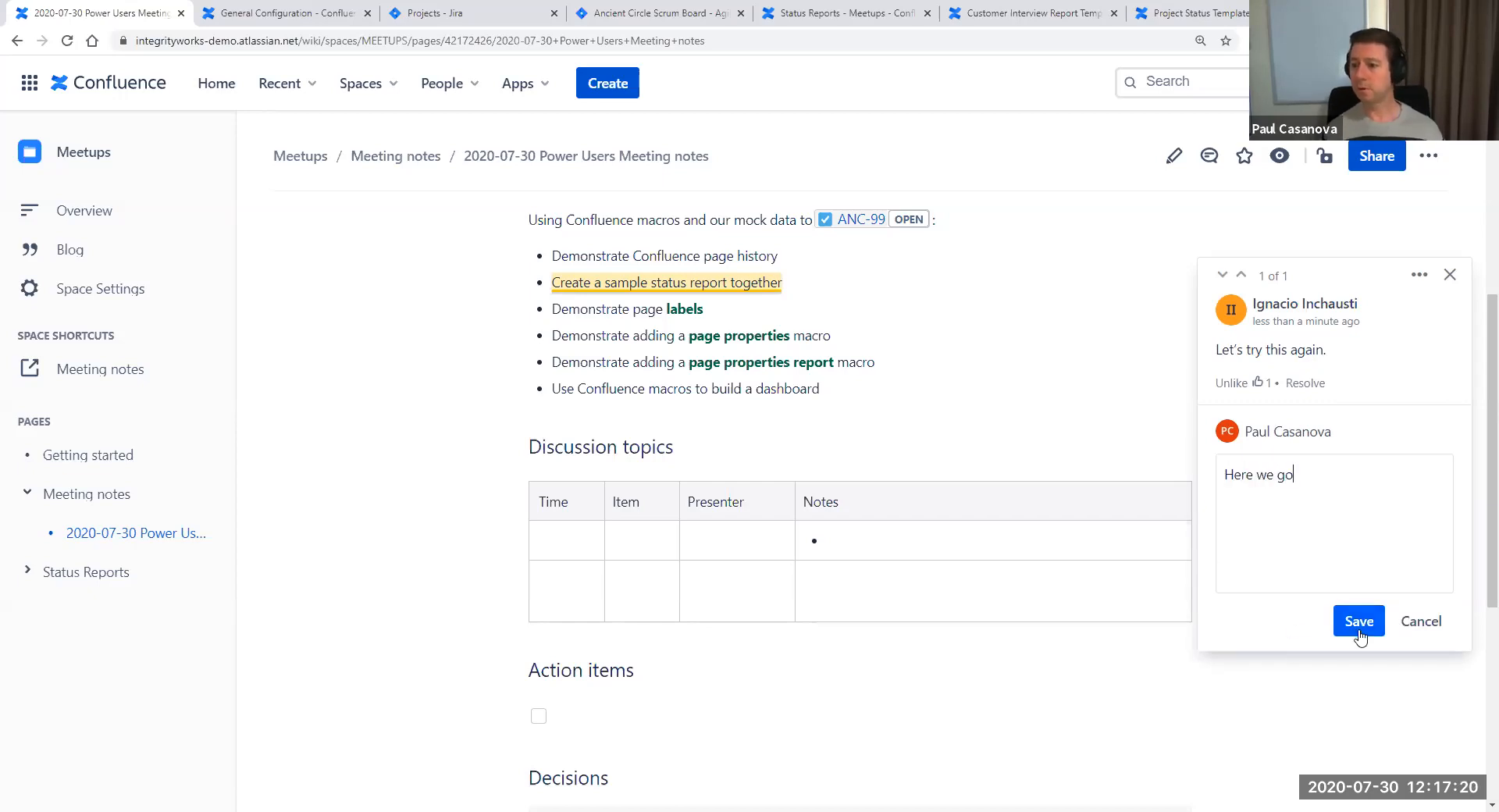
pyautogui.click(1359, 621)
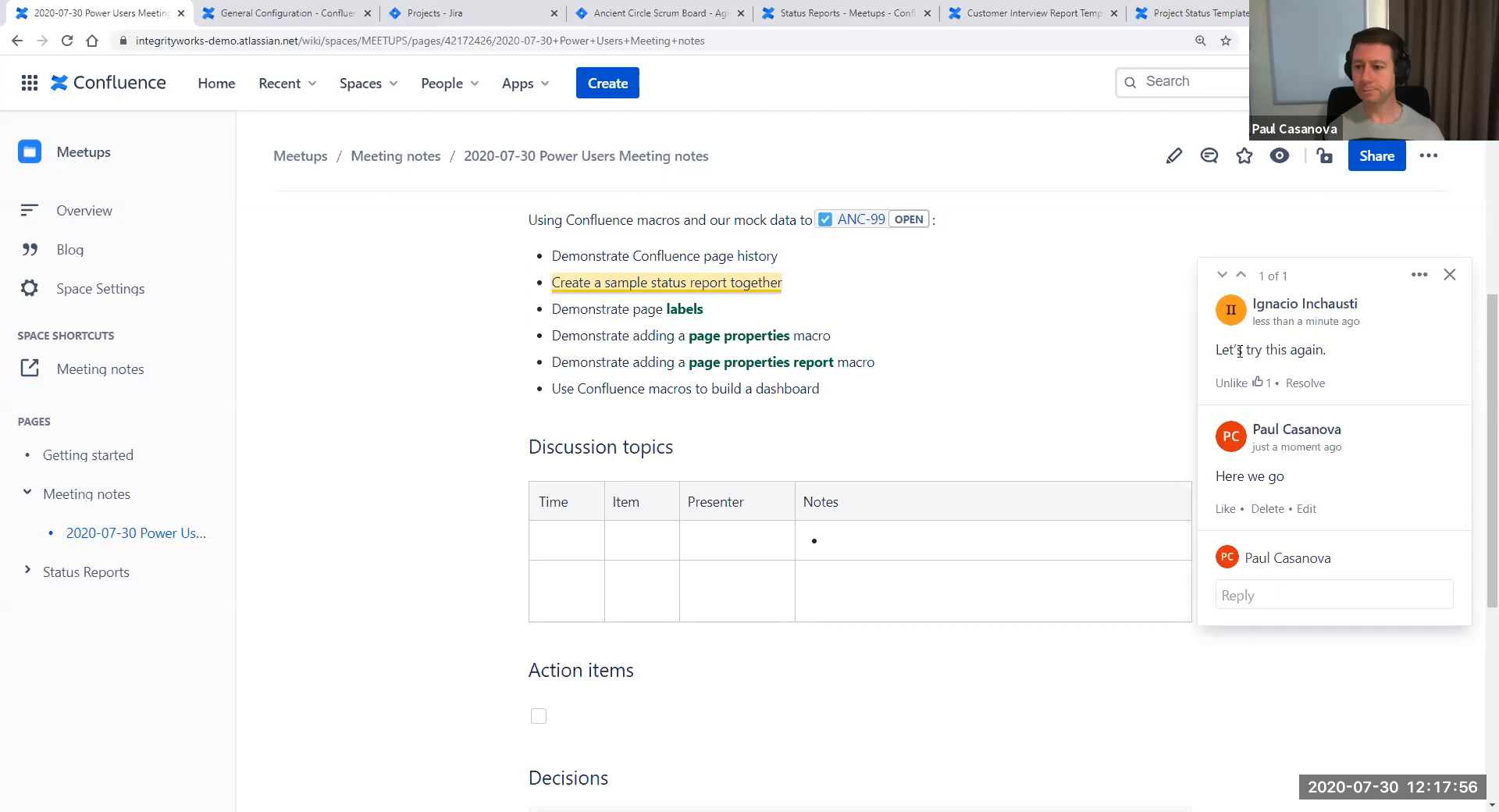
pyautogui.click(1462, 276)
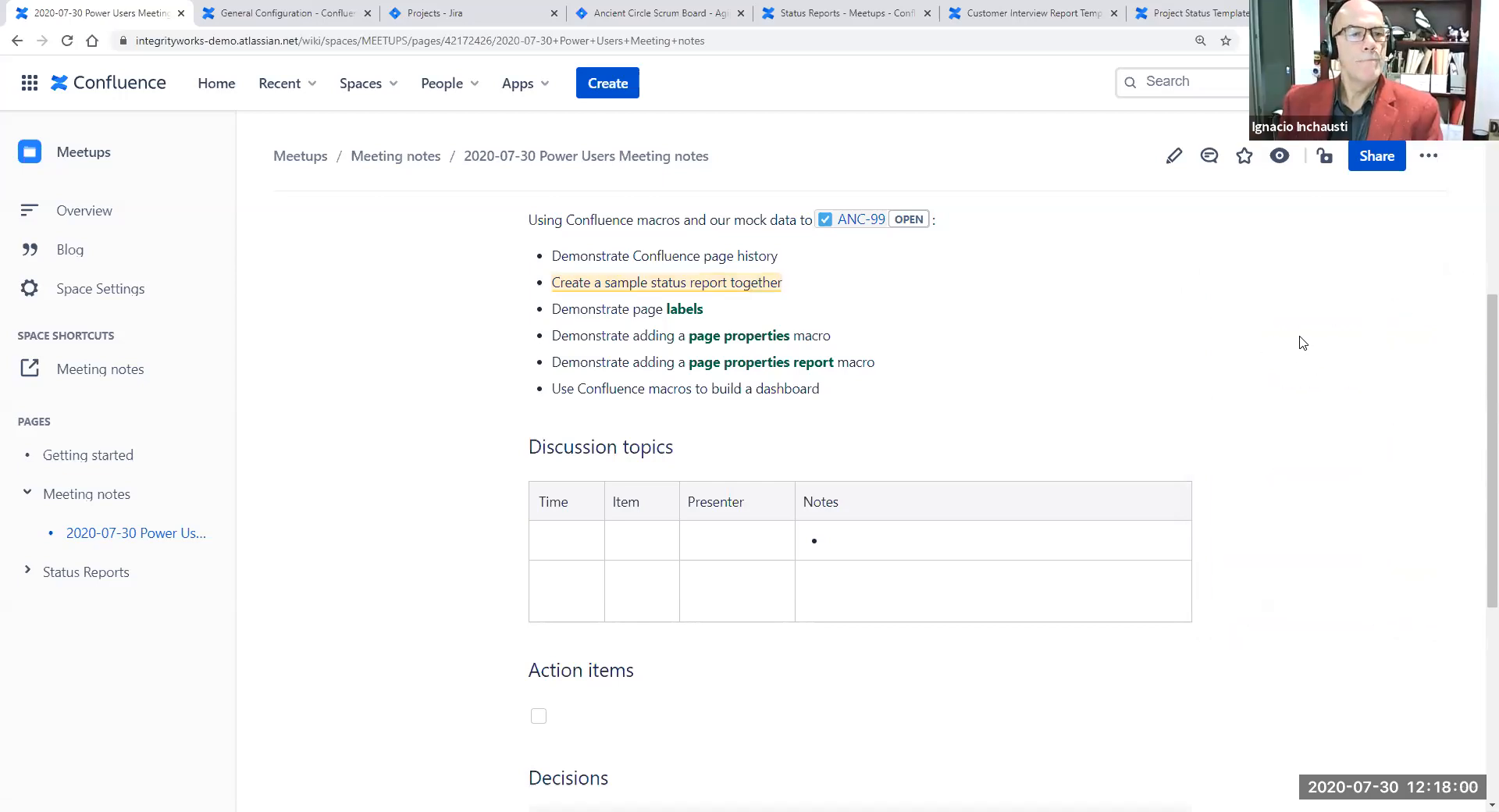
# Edit the meeting notes page and insert a three-column table below the Discussion topics table
pyautogui.scroll(4, 1300, 340)
pyautogui.click(1174, 155)
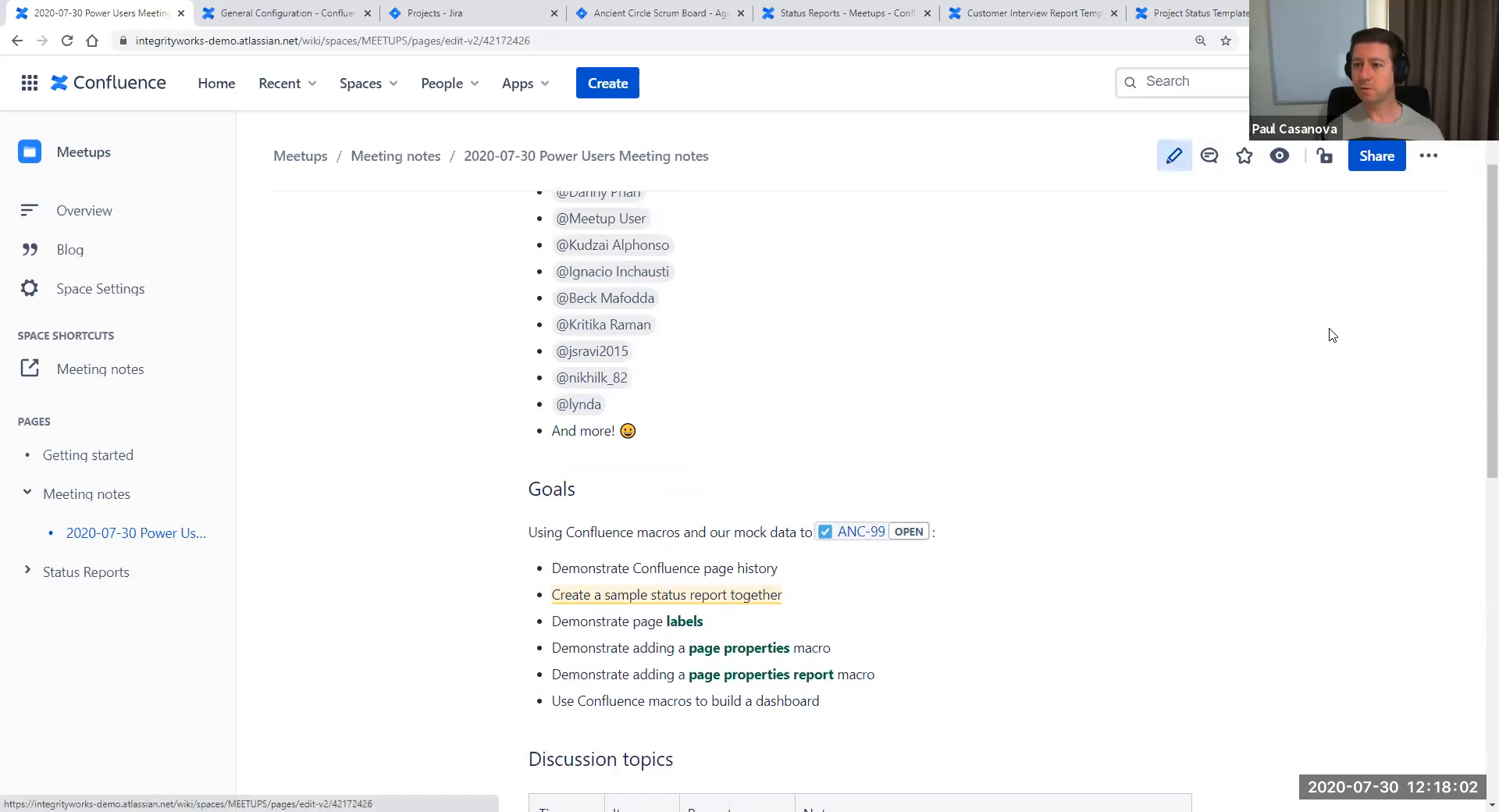
pyautogui.scroll(-8, 1010, 384)
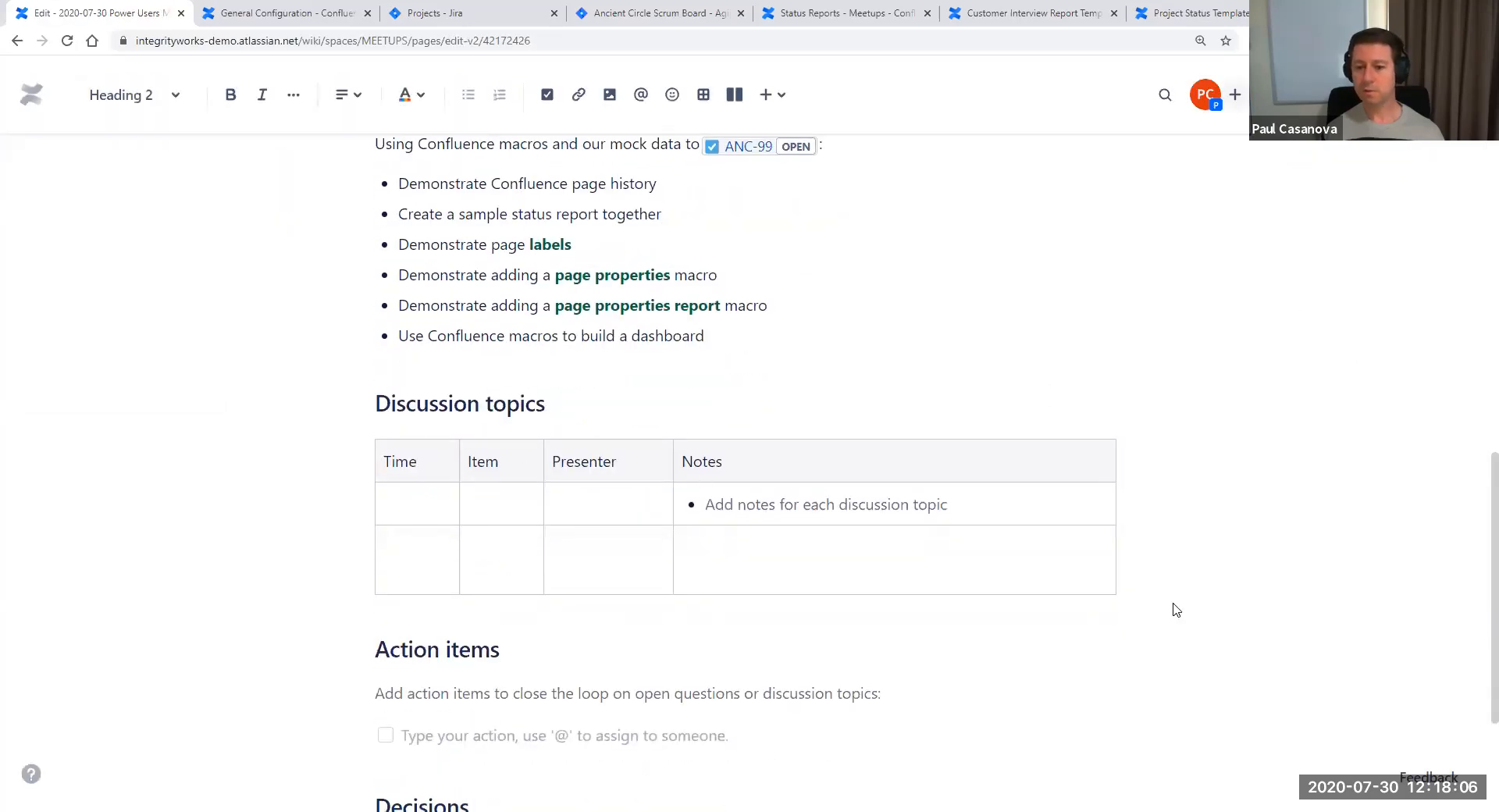
pyautogui.click(561, 607)
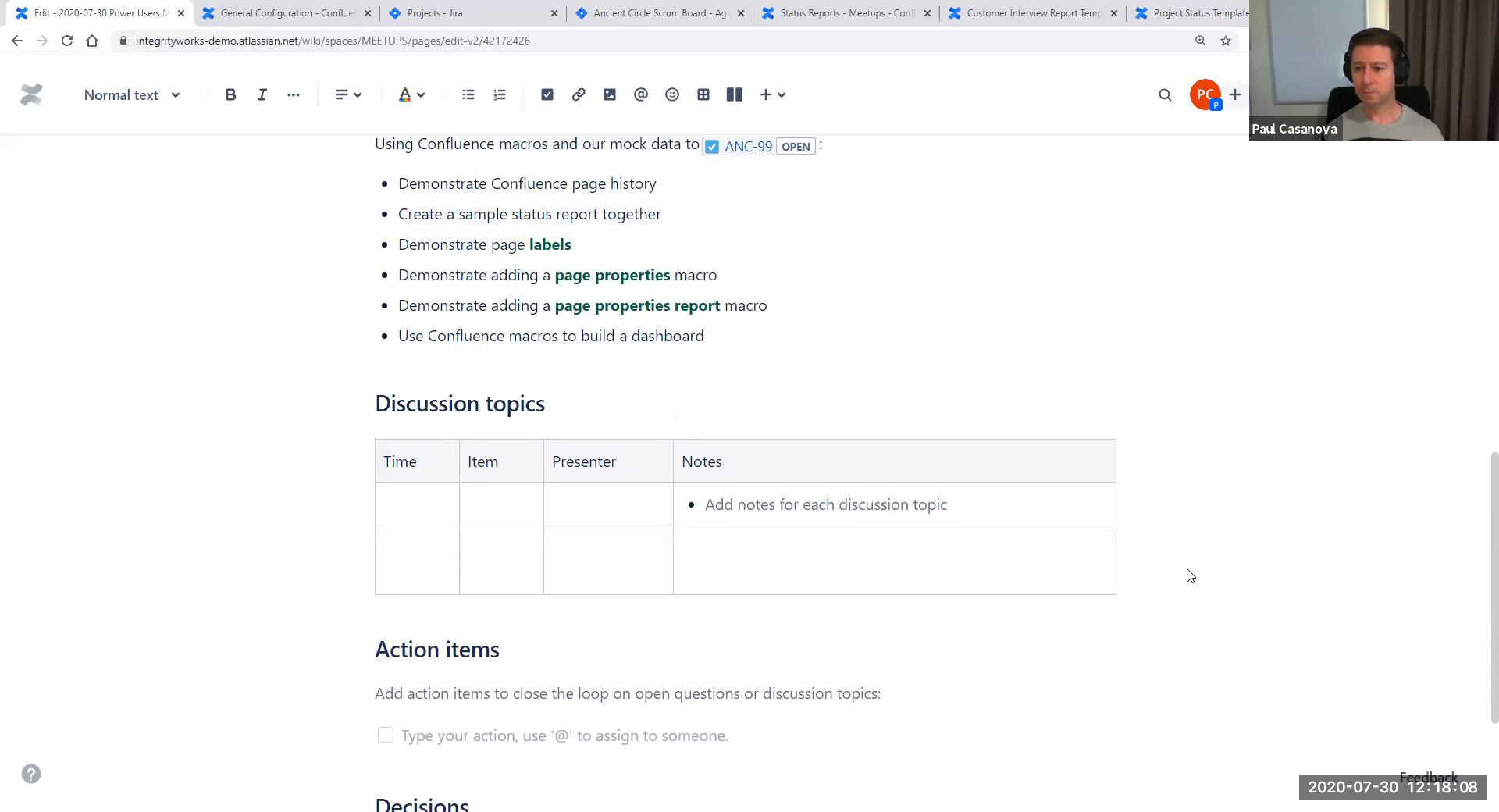
pyautogui.click(1123, 585)
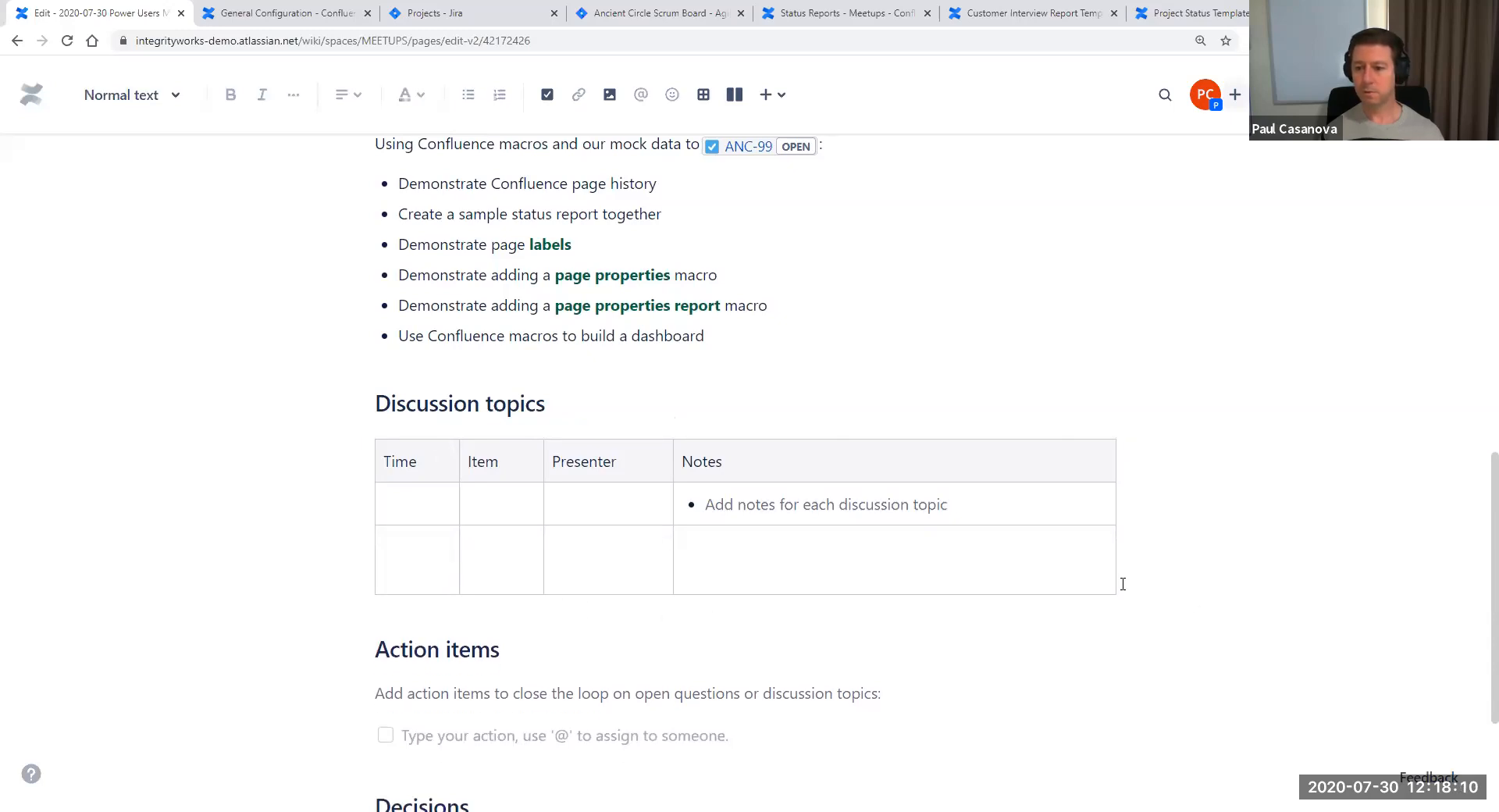
pyautogui.press('Return')
pyautogui.press('Return')
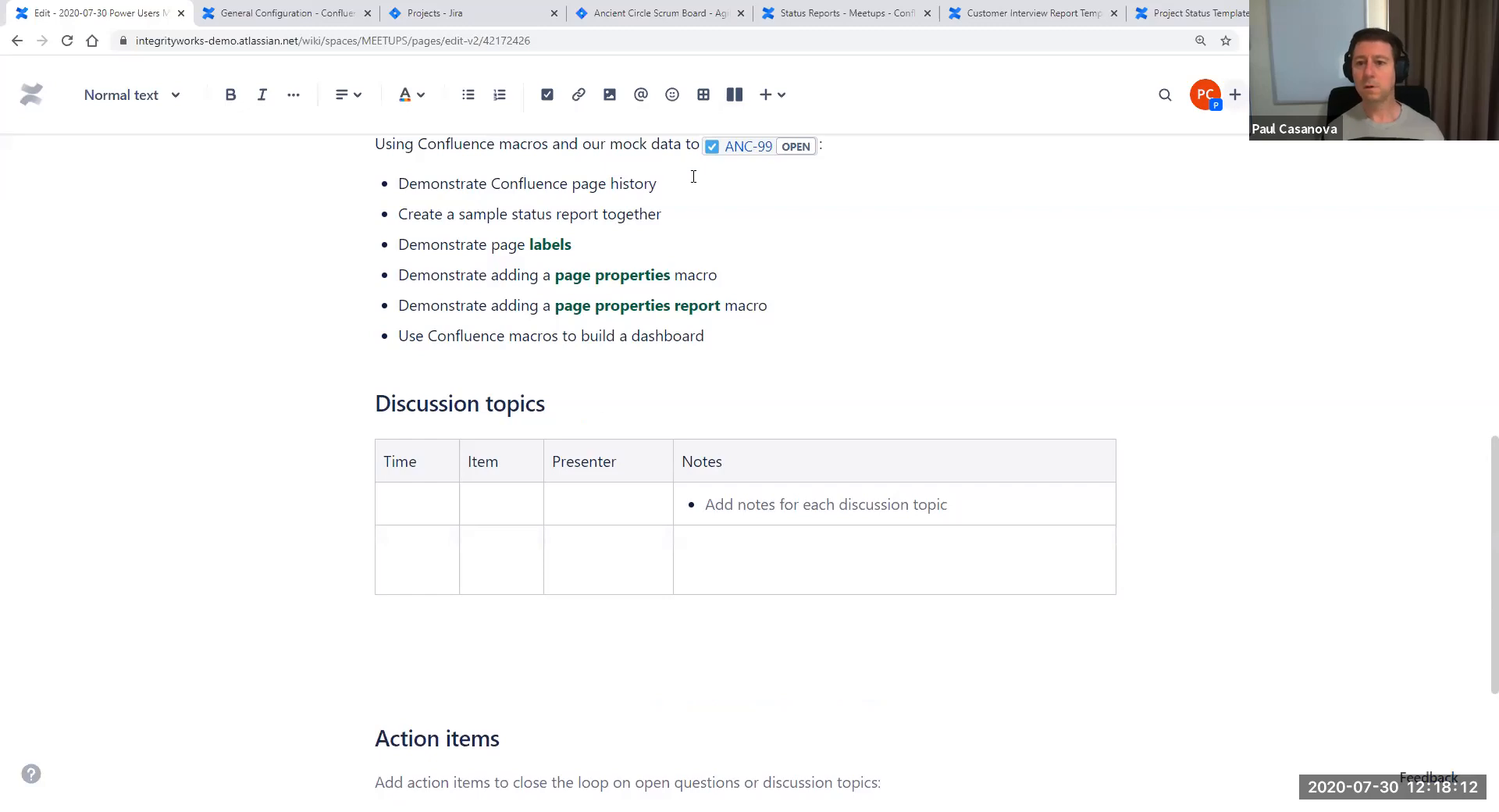
pyautogui.click(702, 94)
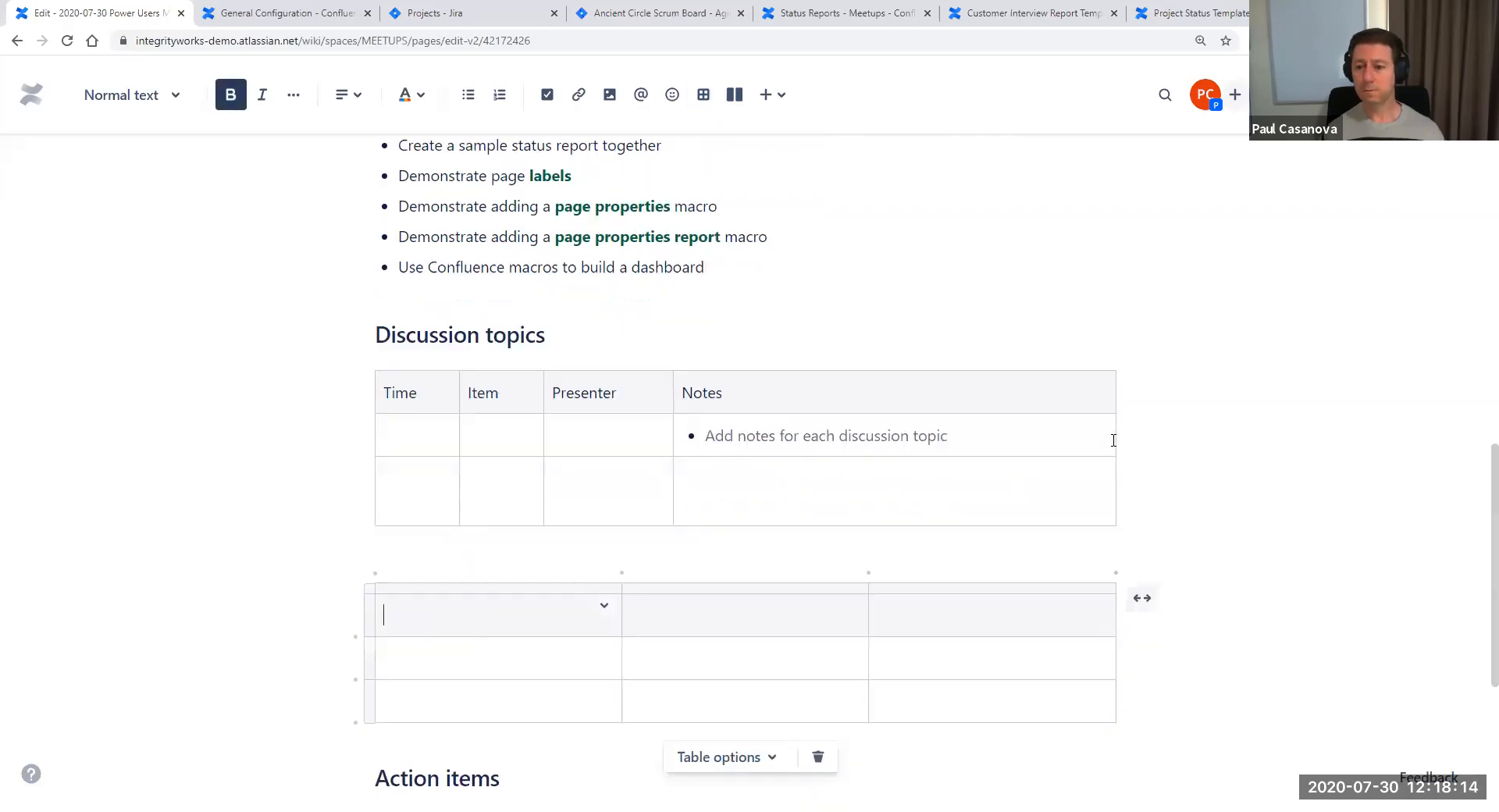
# Delete the third column of the new table
pyautogui.scroll(-1, 1115, 441)
pyautogui.click(920, 503)
pyautogui.click(991, 484)
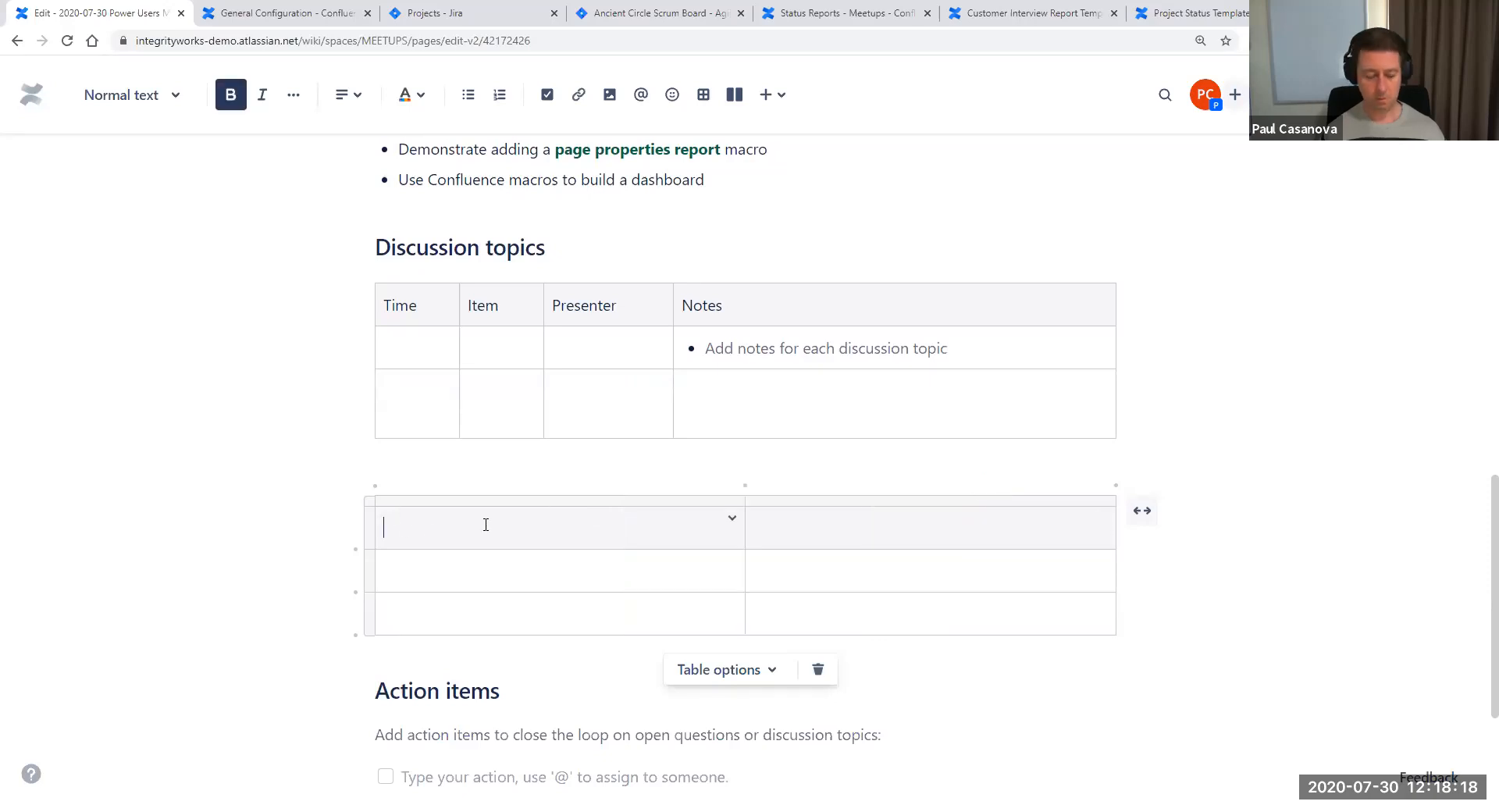
# Label the new table's header cells "Summary" and "Description"
pyautogui.write('Summary')
pyautogui.press('Tab')
pyautogui.write('Description')
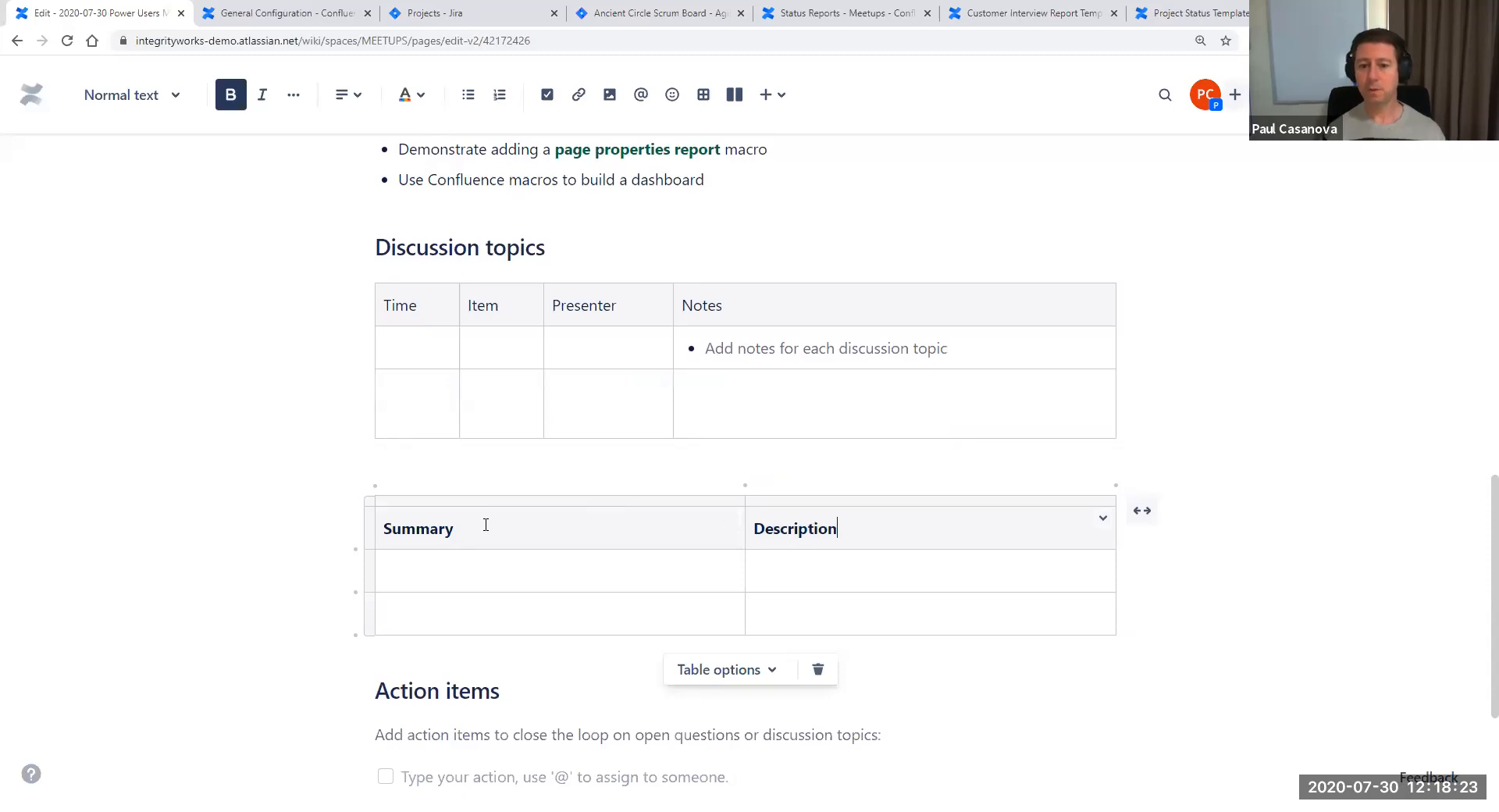
# Fill the first row beneath the new table's header with "Task 1" and "Description 1"
pyautogui.click(508, 576)
pyautogui.write('Task 21')
pyautogui.press('BackSpace')
pyautogui.write('1')
pyautogui.press('Tab')
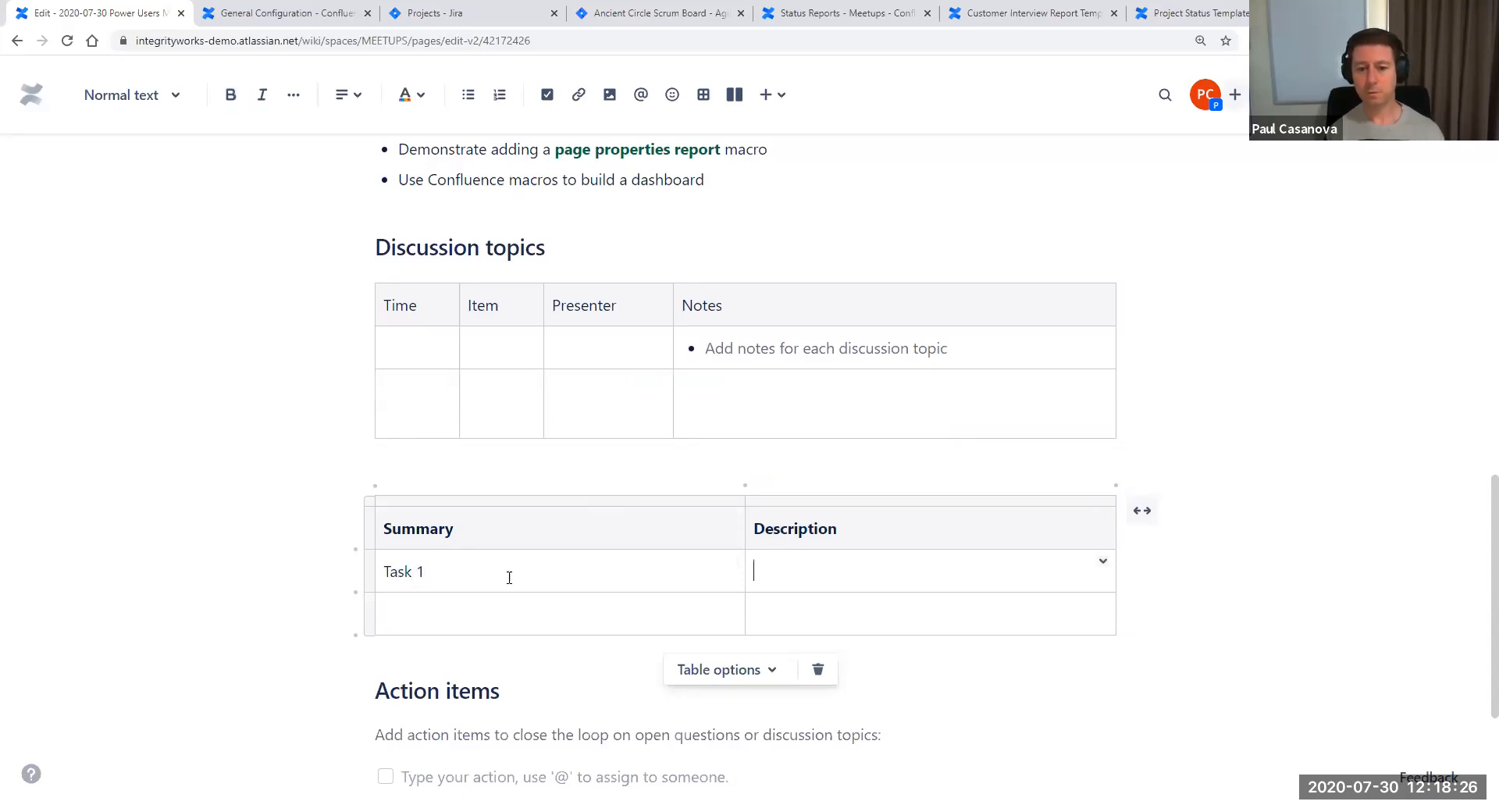
pyautogui.write('Descriptin')
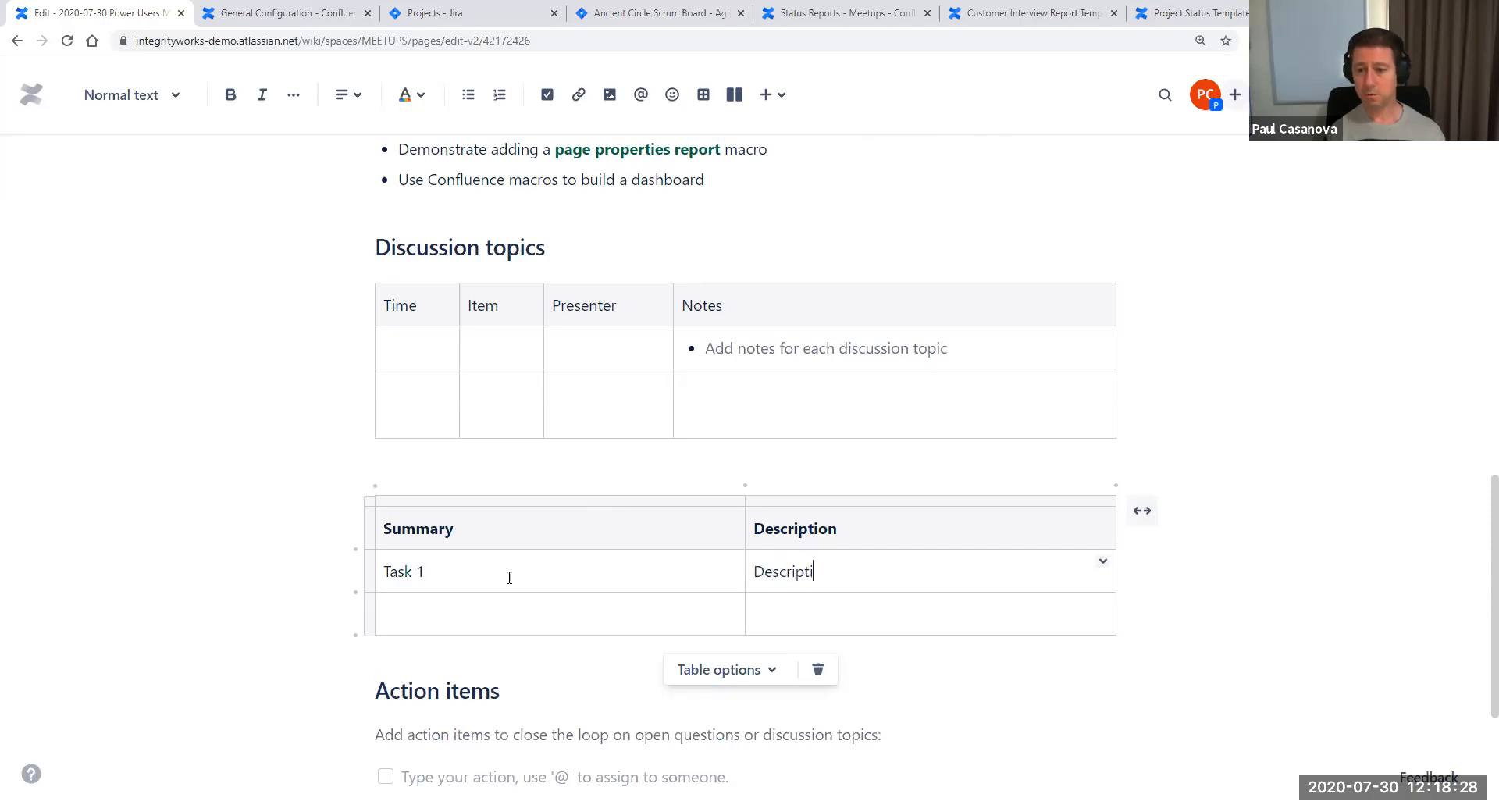
pyautogui.press('BackSpace')
pyautogui.write('on 1')
pyautogui.press('BackSpace')
# Fill the second task row with "Task 2" and "Description 2", reusing the copied word "Description" from the row above
pyautogui.press('Home')
pyautogui.hotkey('ctrl', 'shift', 'Right')
pyautogui.hotkey('ctrl', 'c')
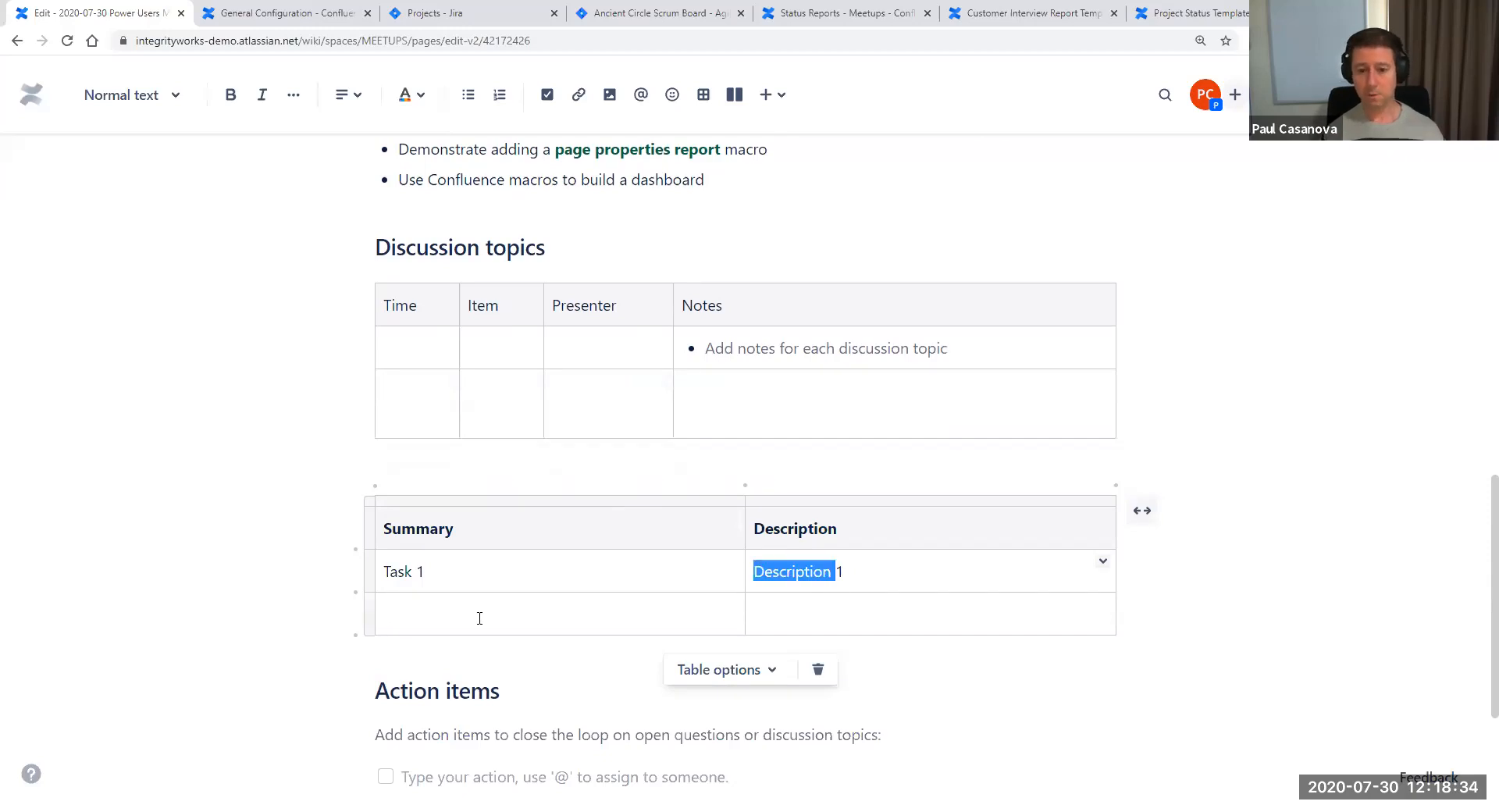
pyautogui.click(480, 618)
pyautogui.write('Task 2')
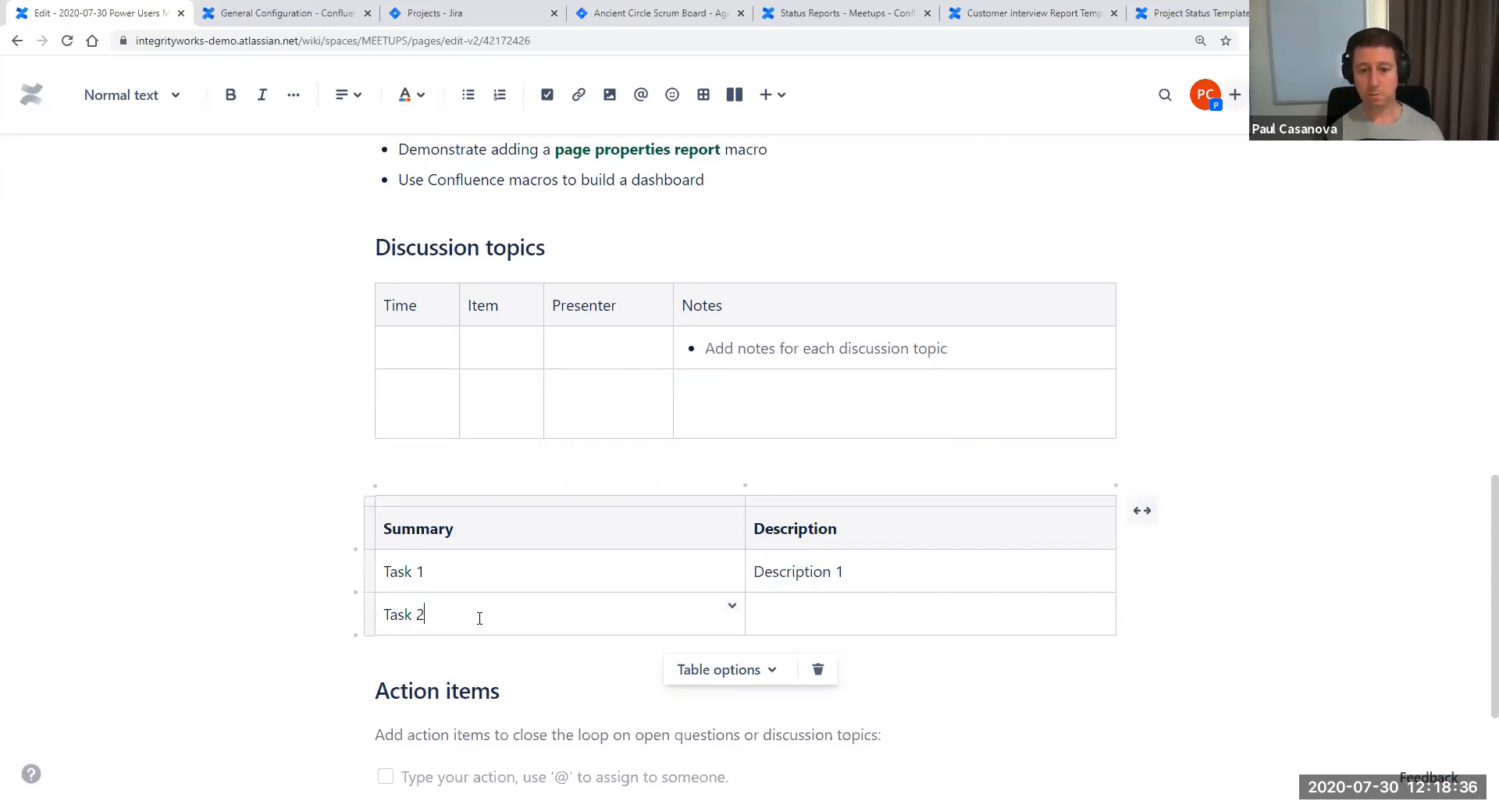
pyautogui.press('Tab')
pyautogui.hotkey('ctrl', 'v')
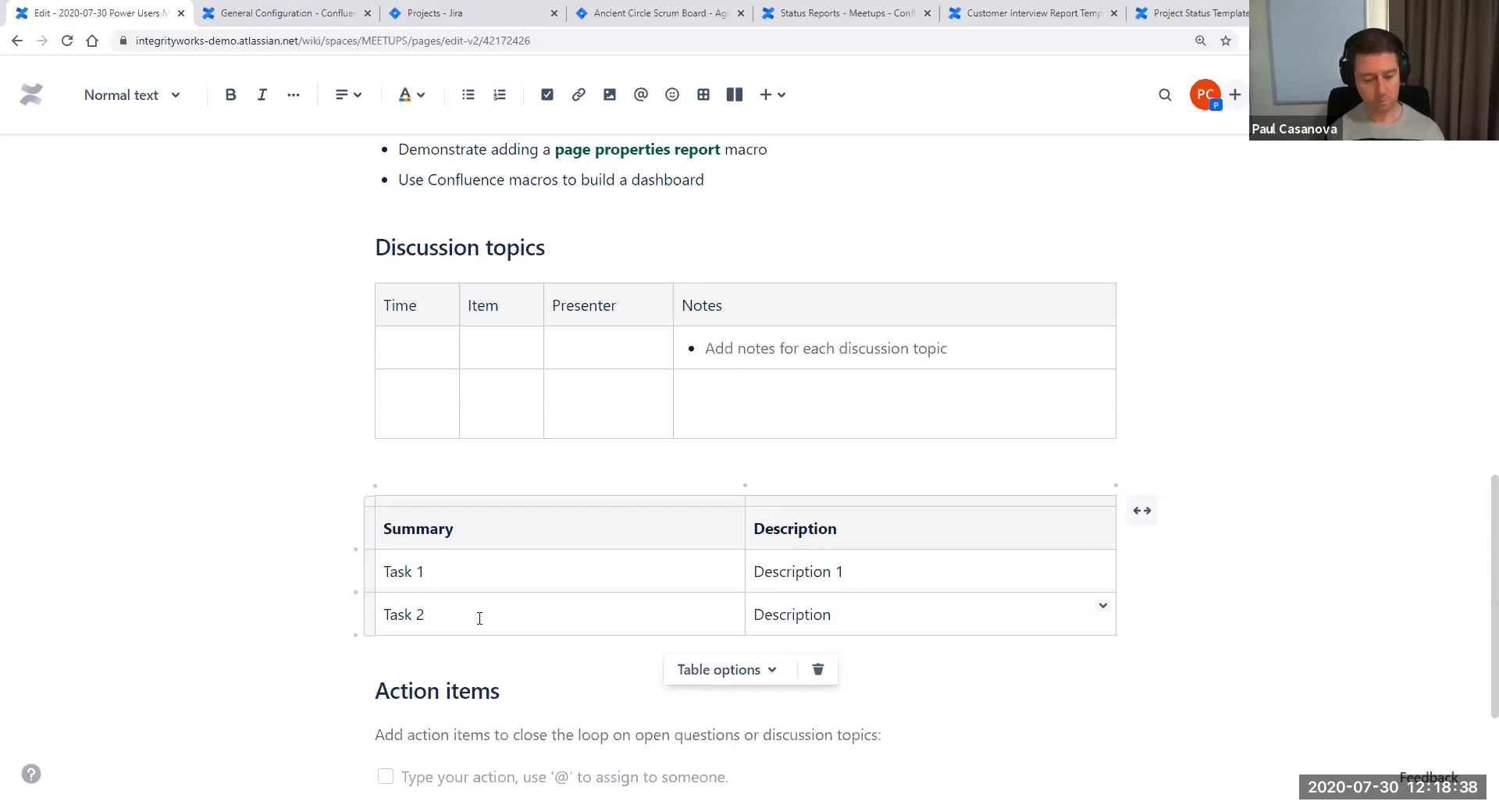
pyautogui.write('2')
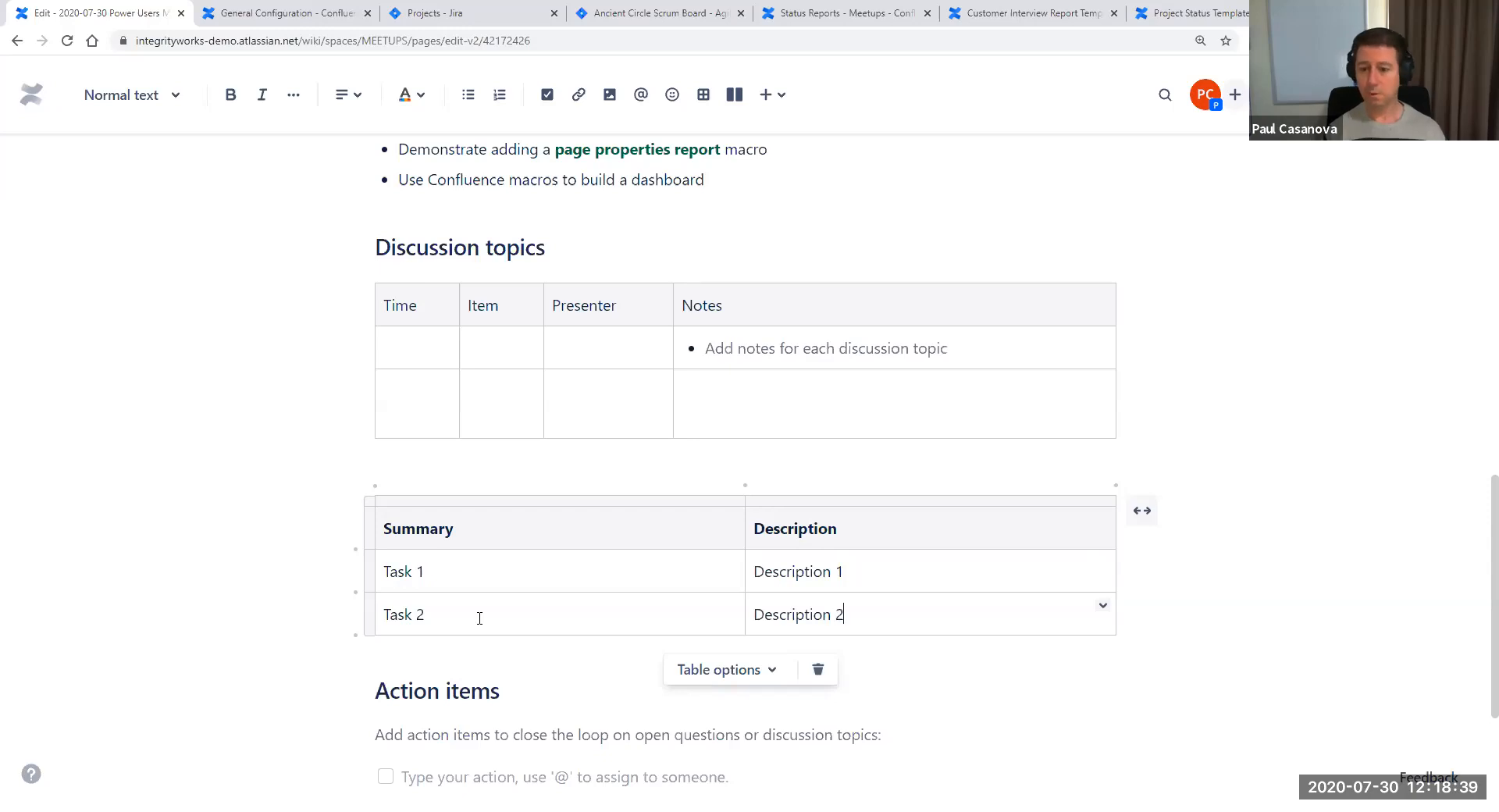
# Add a third task row by duplicating the Task 2 row, and change its text to "Task 3" and "Description 3"
pyautogui.click(370, 615)
pyautogui.hotkey('ctrl', 'c')
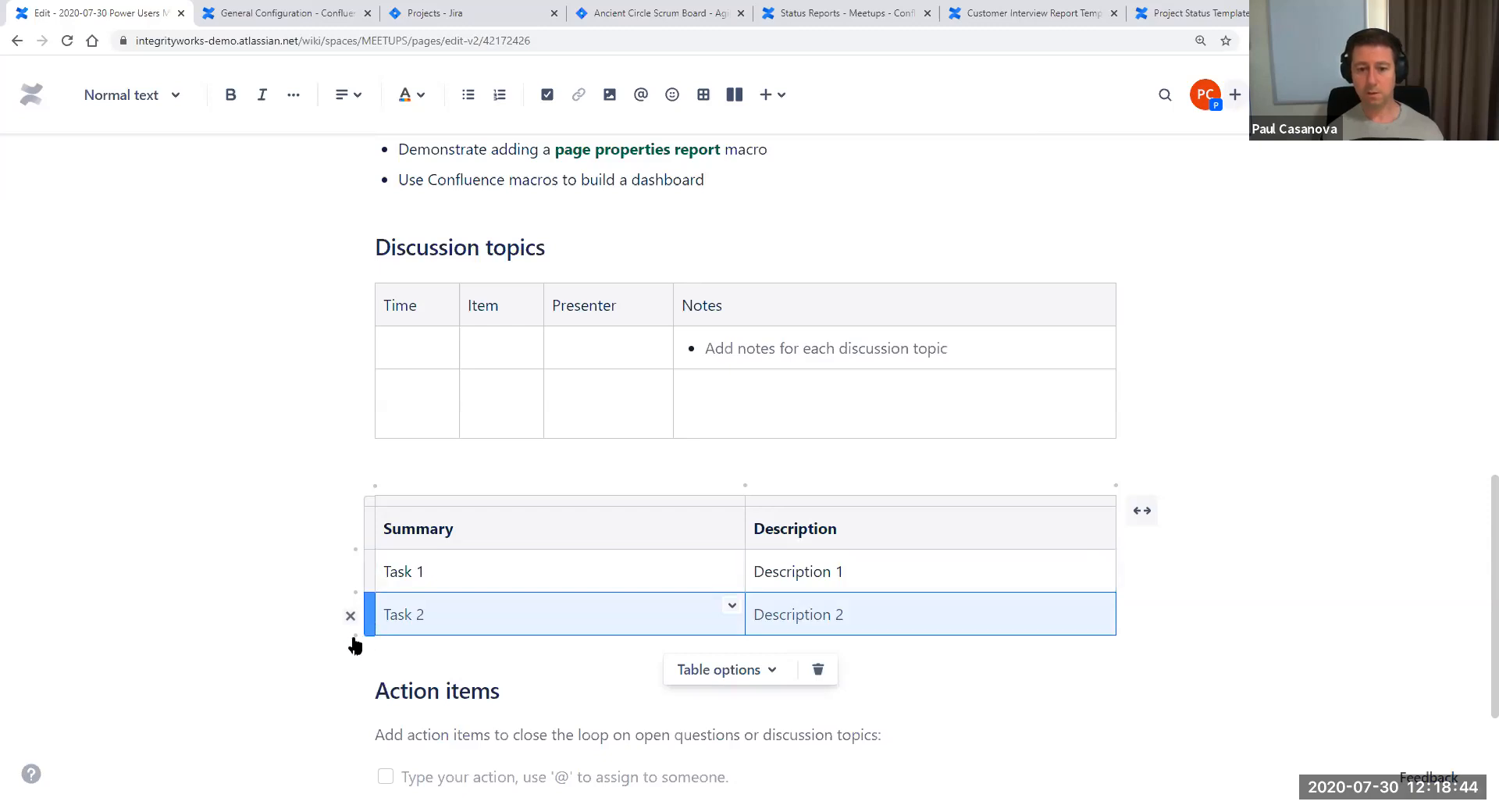
pyautogui.click(417, 567)
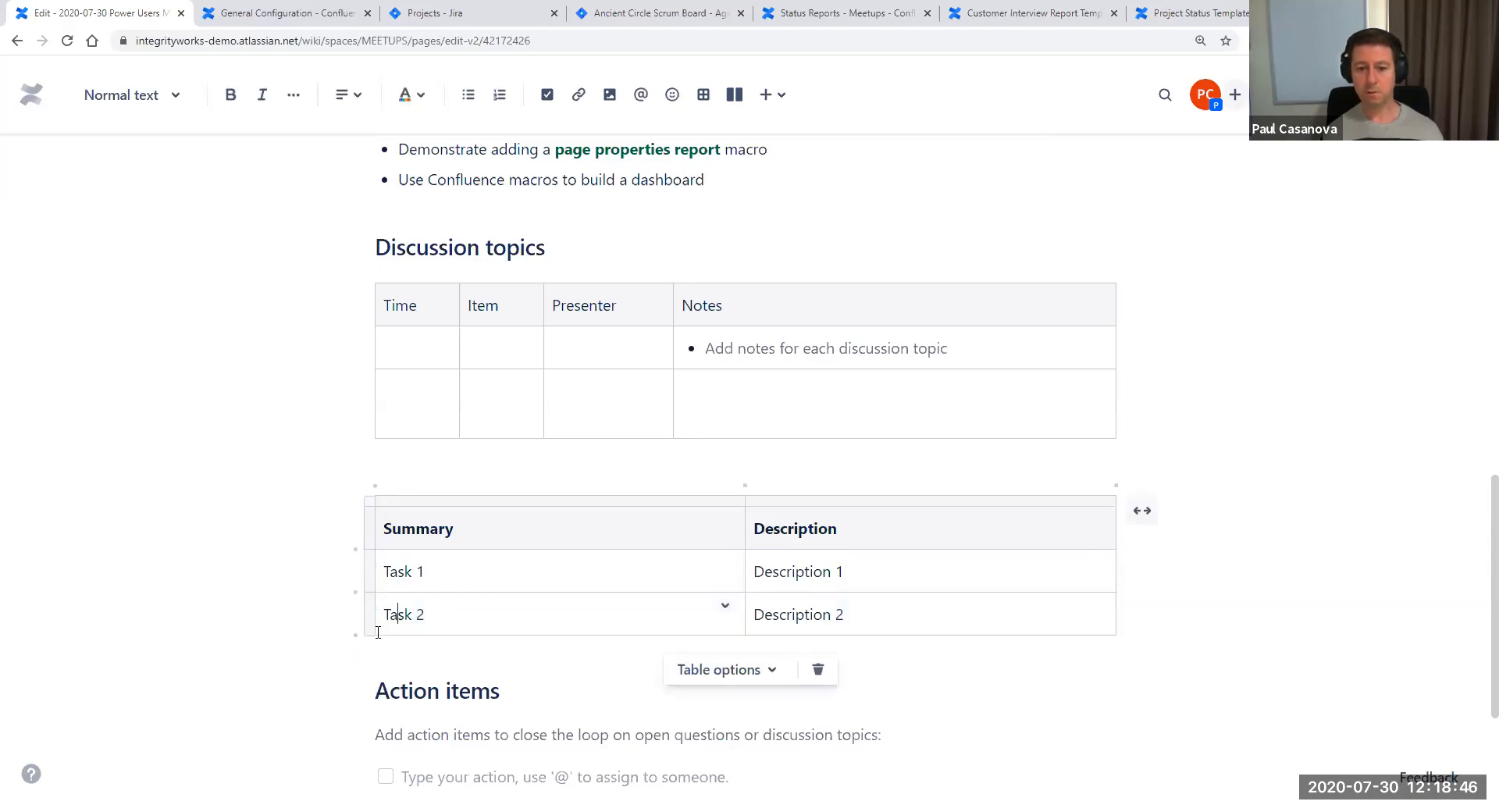
pyautogui.click(353, 636)
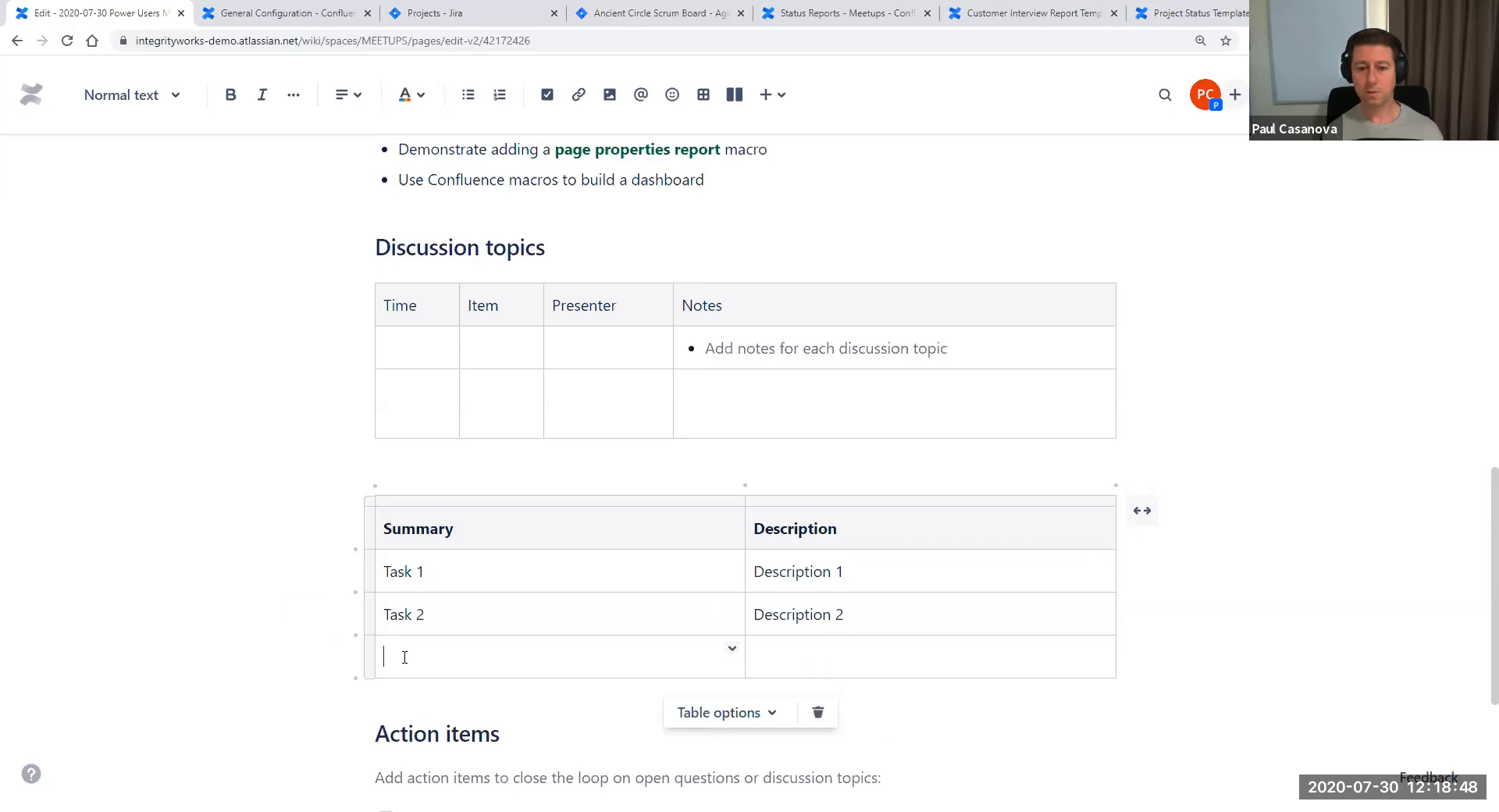
pyautogui.hotkey('ctrl', 'v')
pyautogui.click(444, 664)
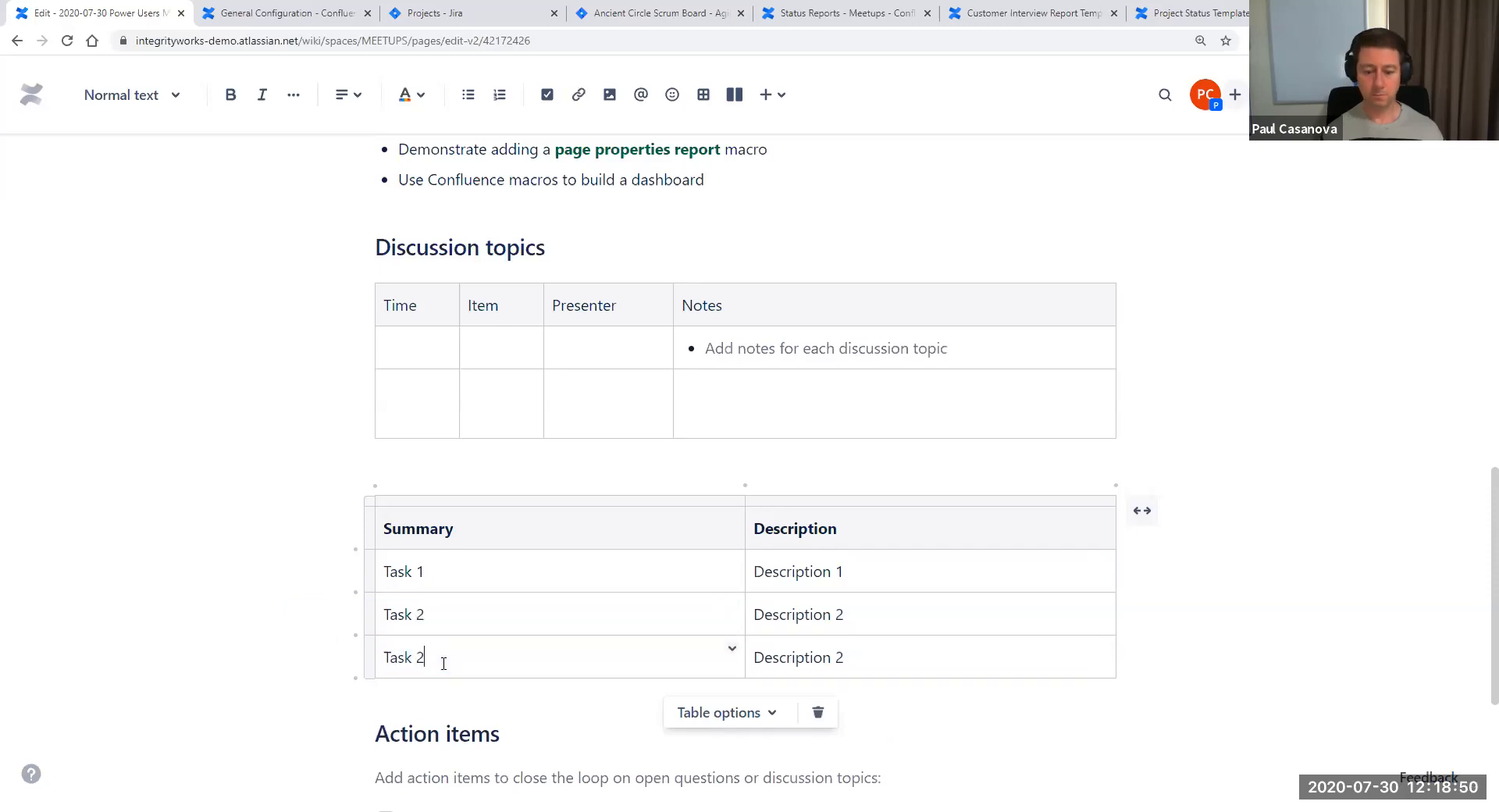
pyautogui.press('BackSpace')
pyautogui.write('3')
pyautogui.click(906, 661)
pyautogui.write('3')
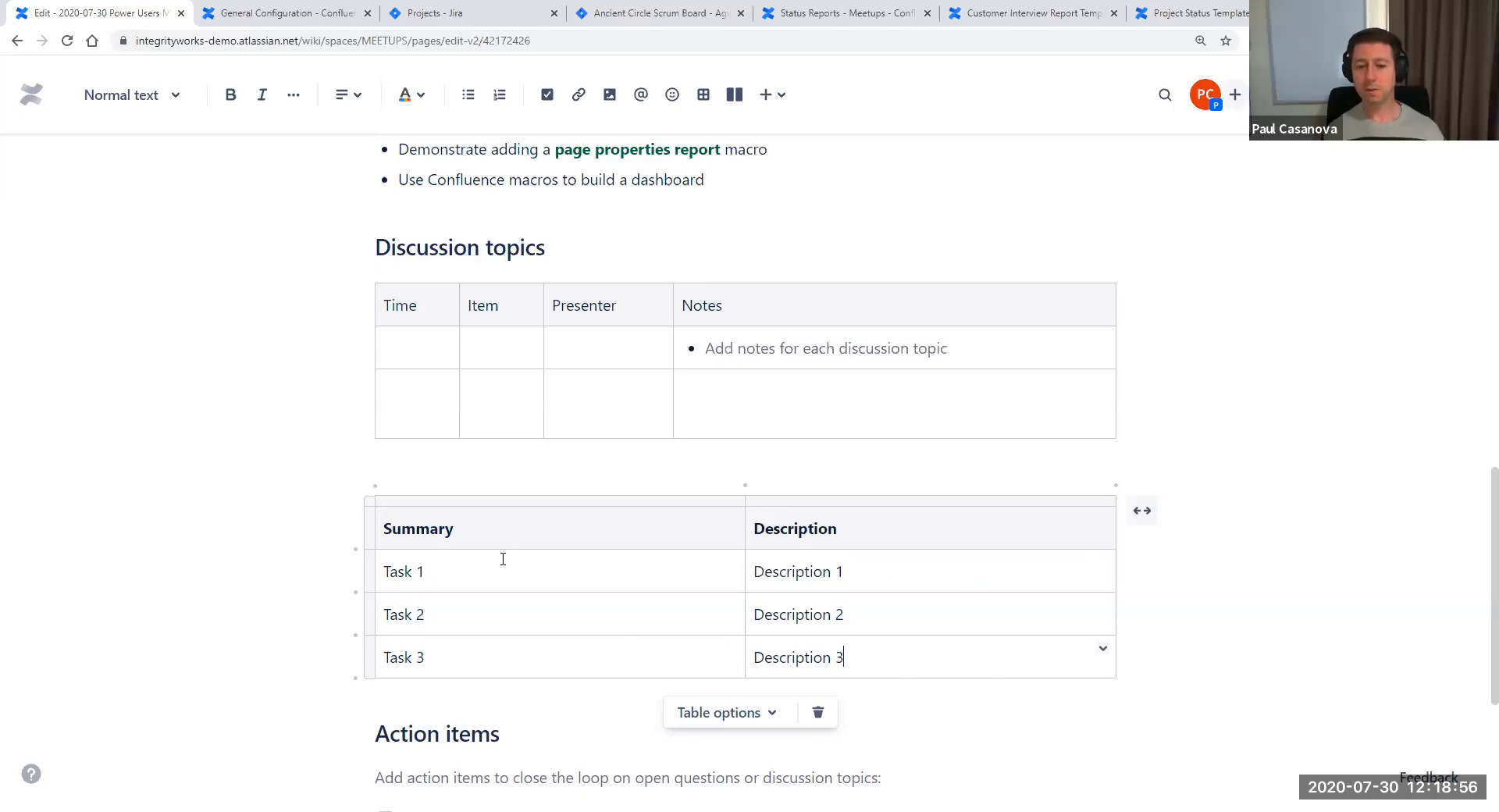
# Examine the text styles, extra formatting, text alignment and insertable elements available in the page editor
pyautogui.click(514, 531)
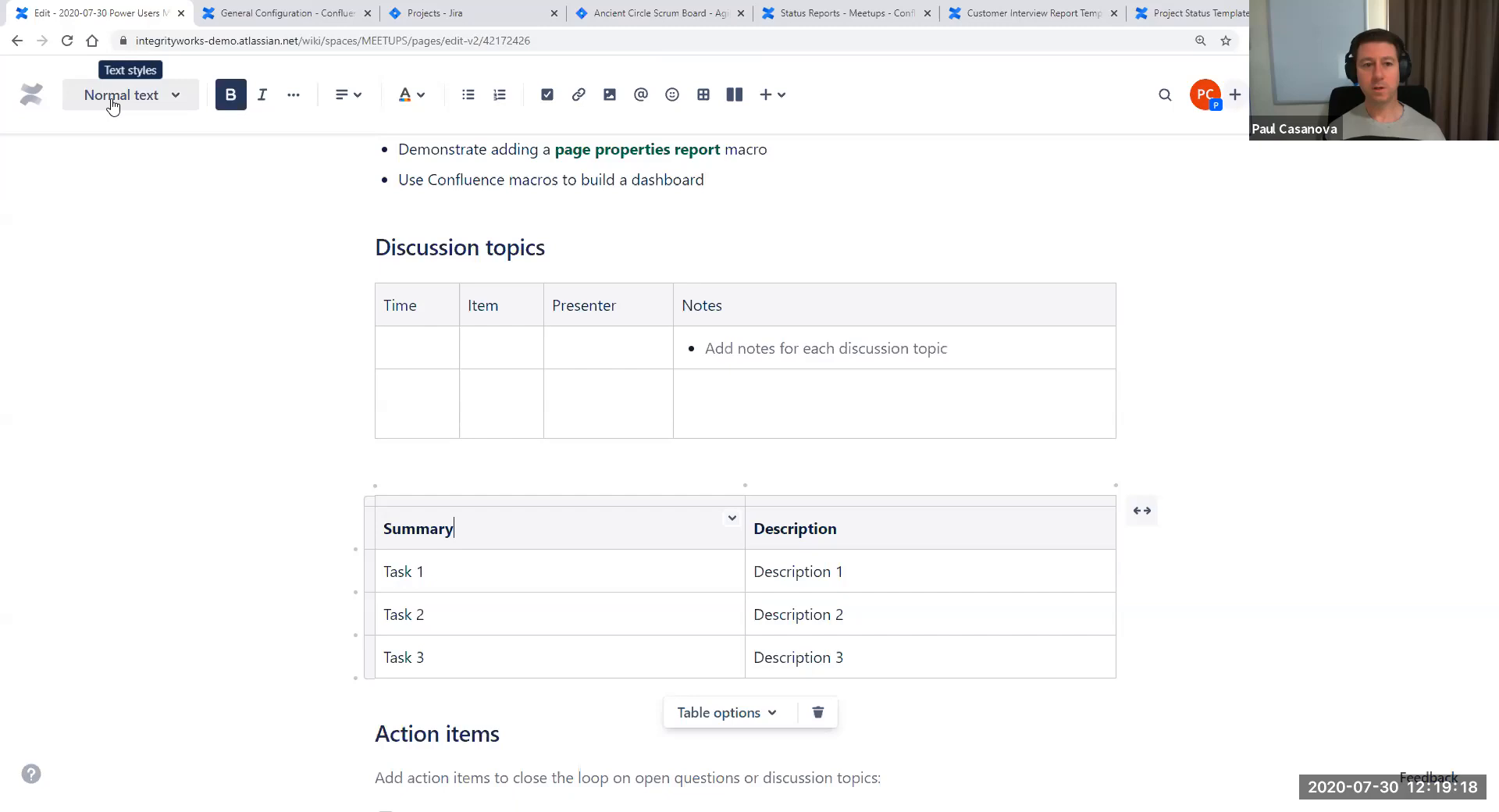
pyautogui.click(168, 98)
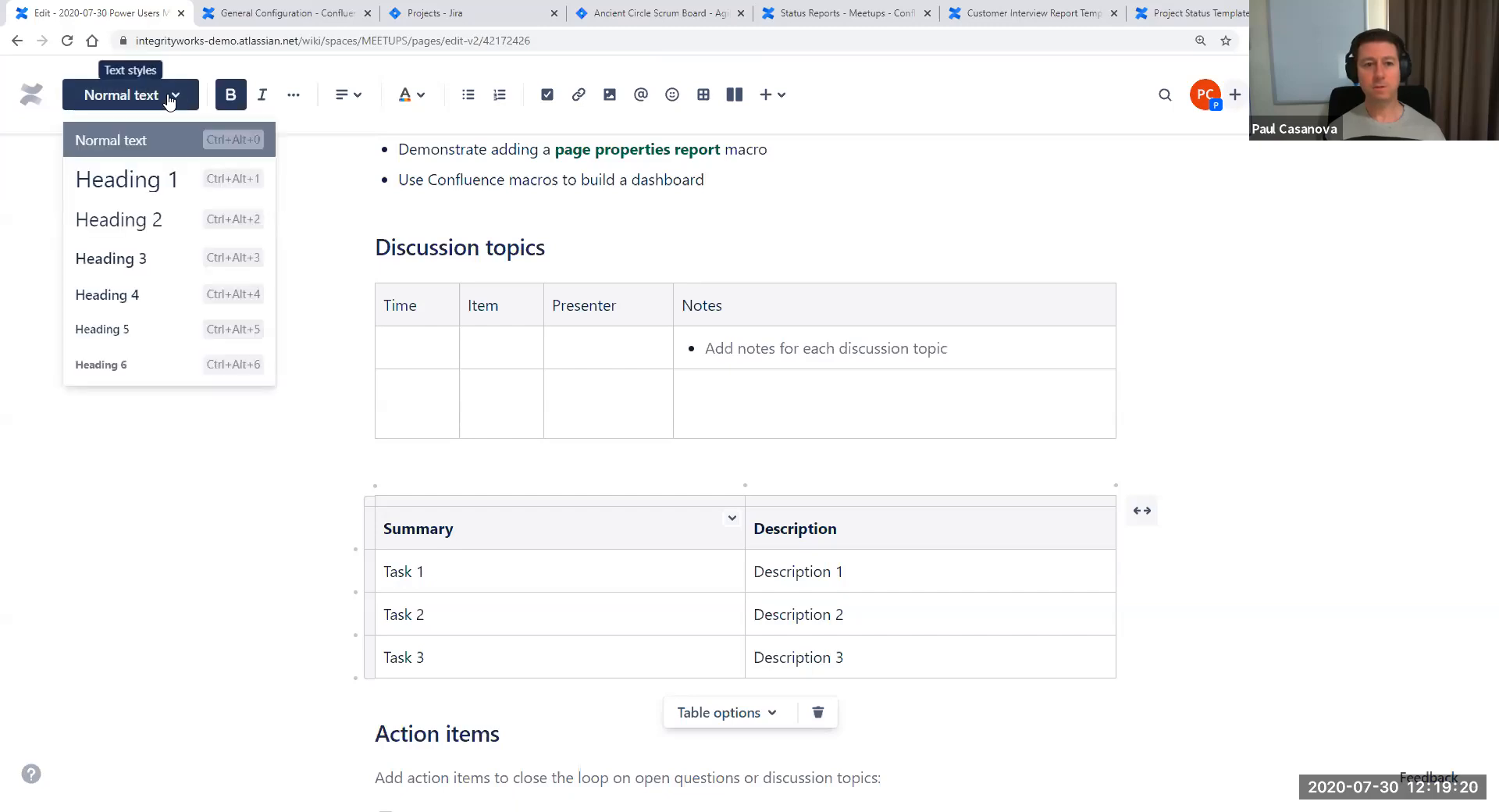
pyautogui.click(168, 98)
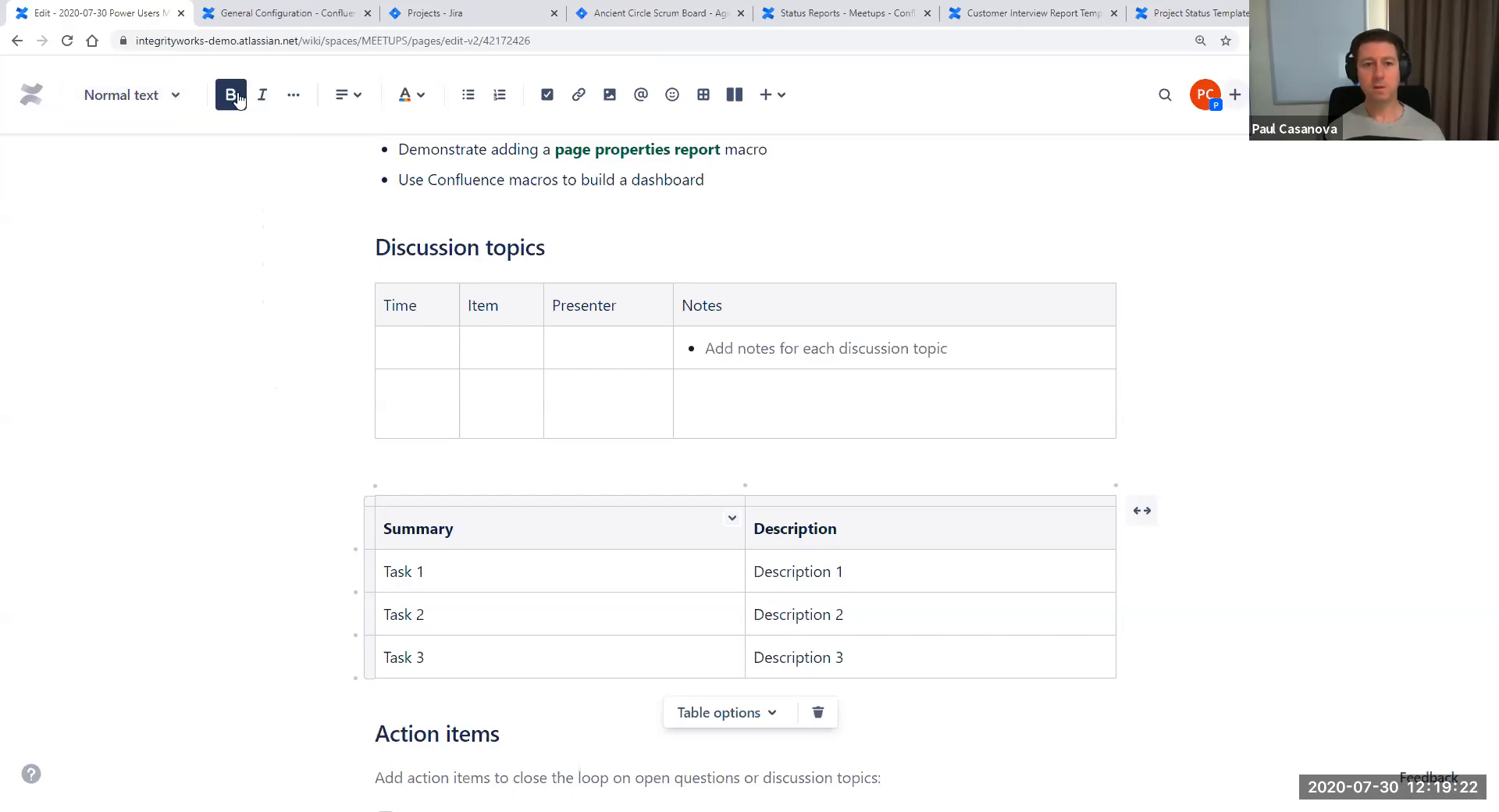
pyautogui.click(285, 97)
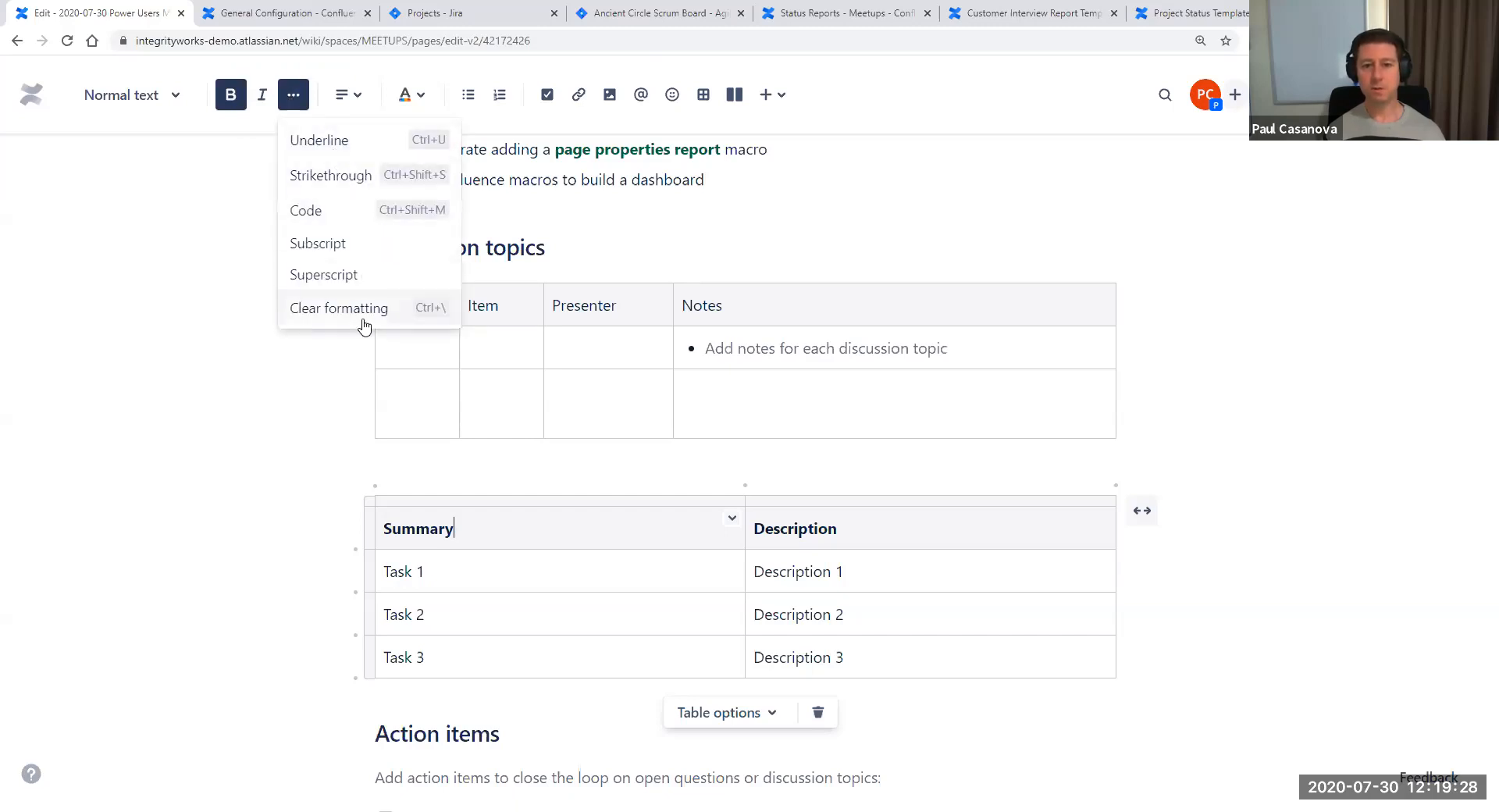
pyautogui.click(356, 96)
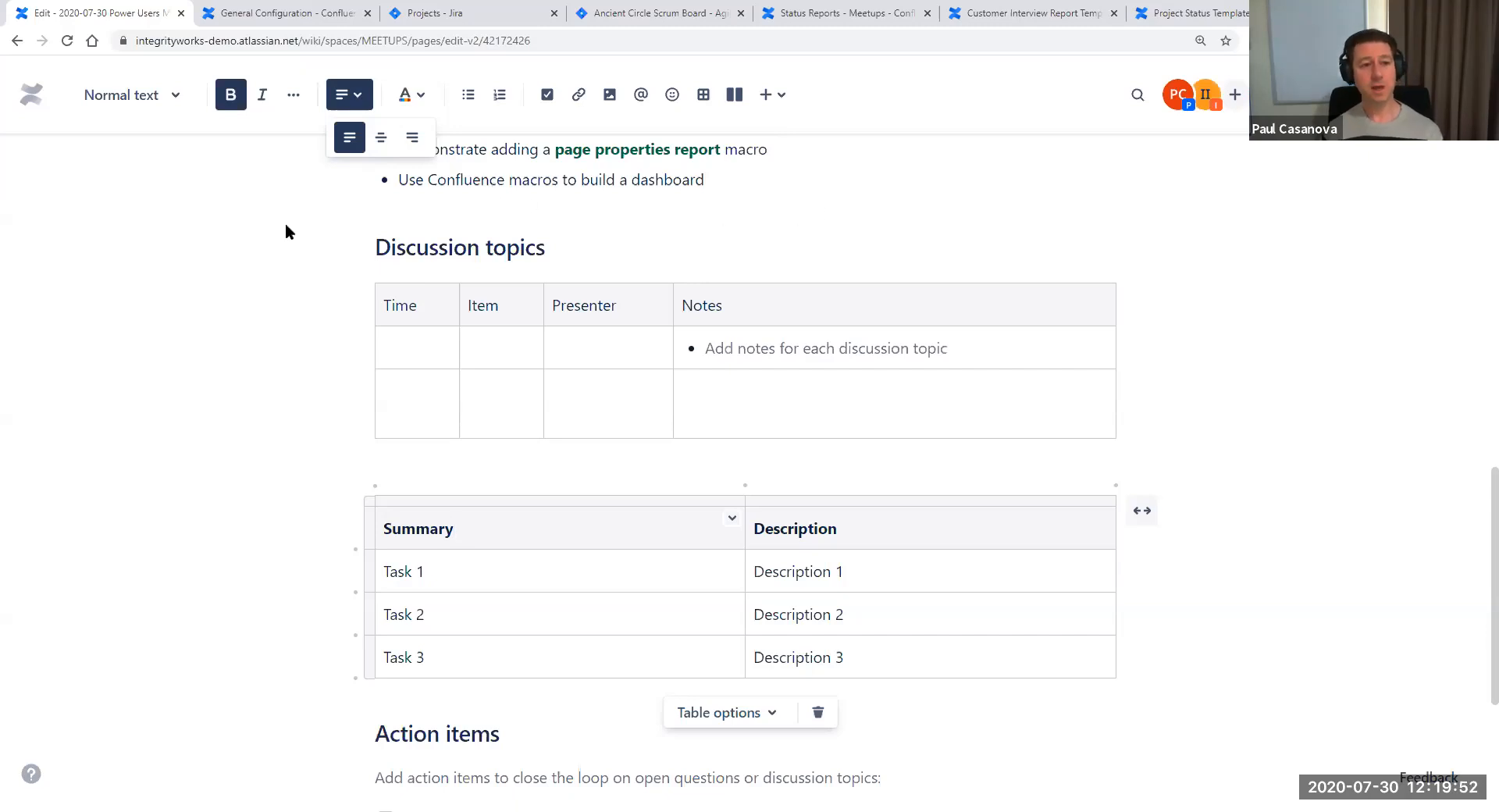
pyautogui.click(575, 533)
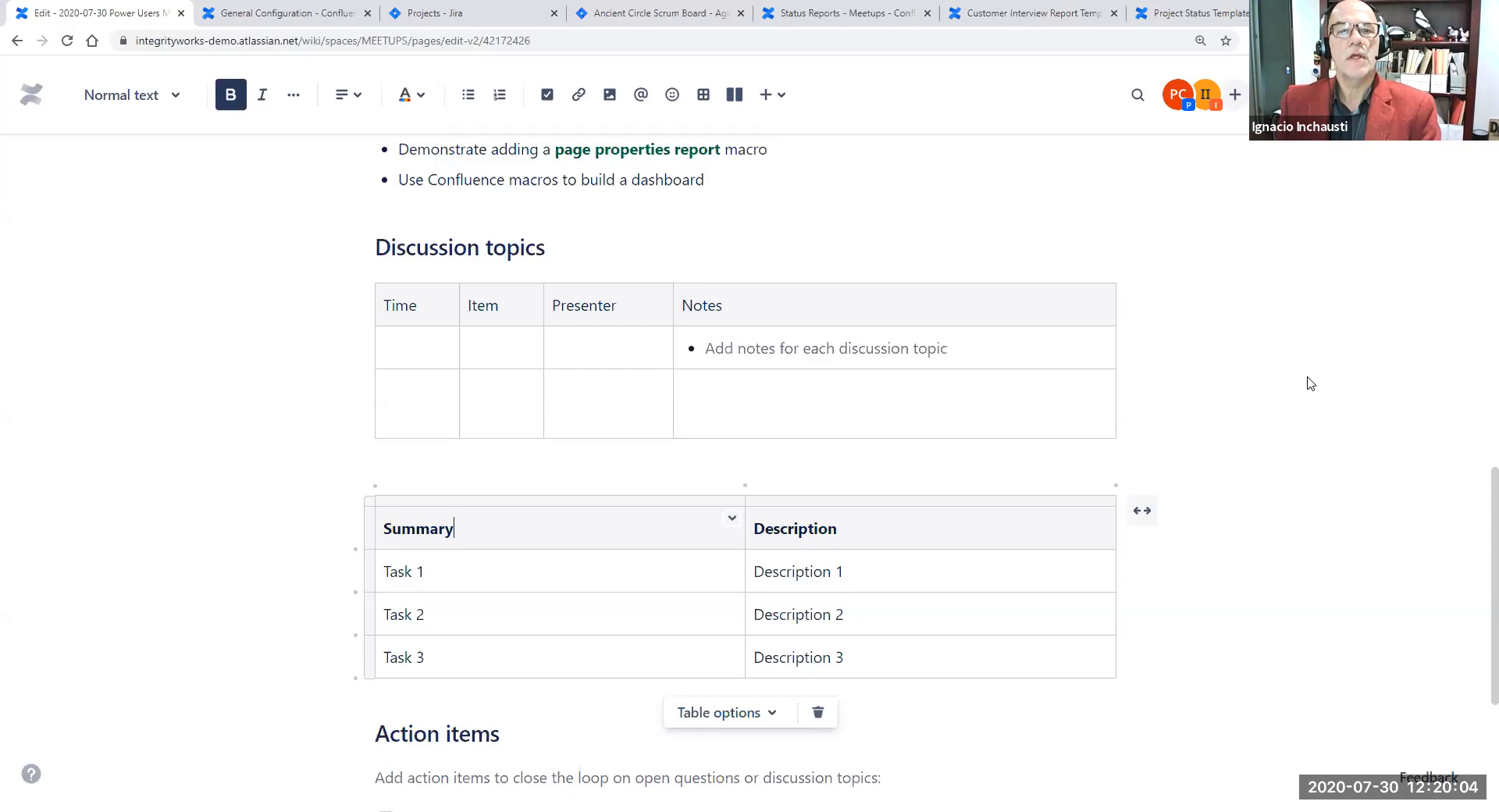
pyautogui.scroll(2, 1308, 321)
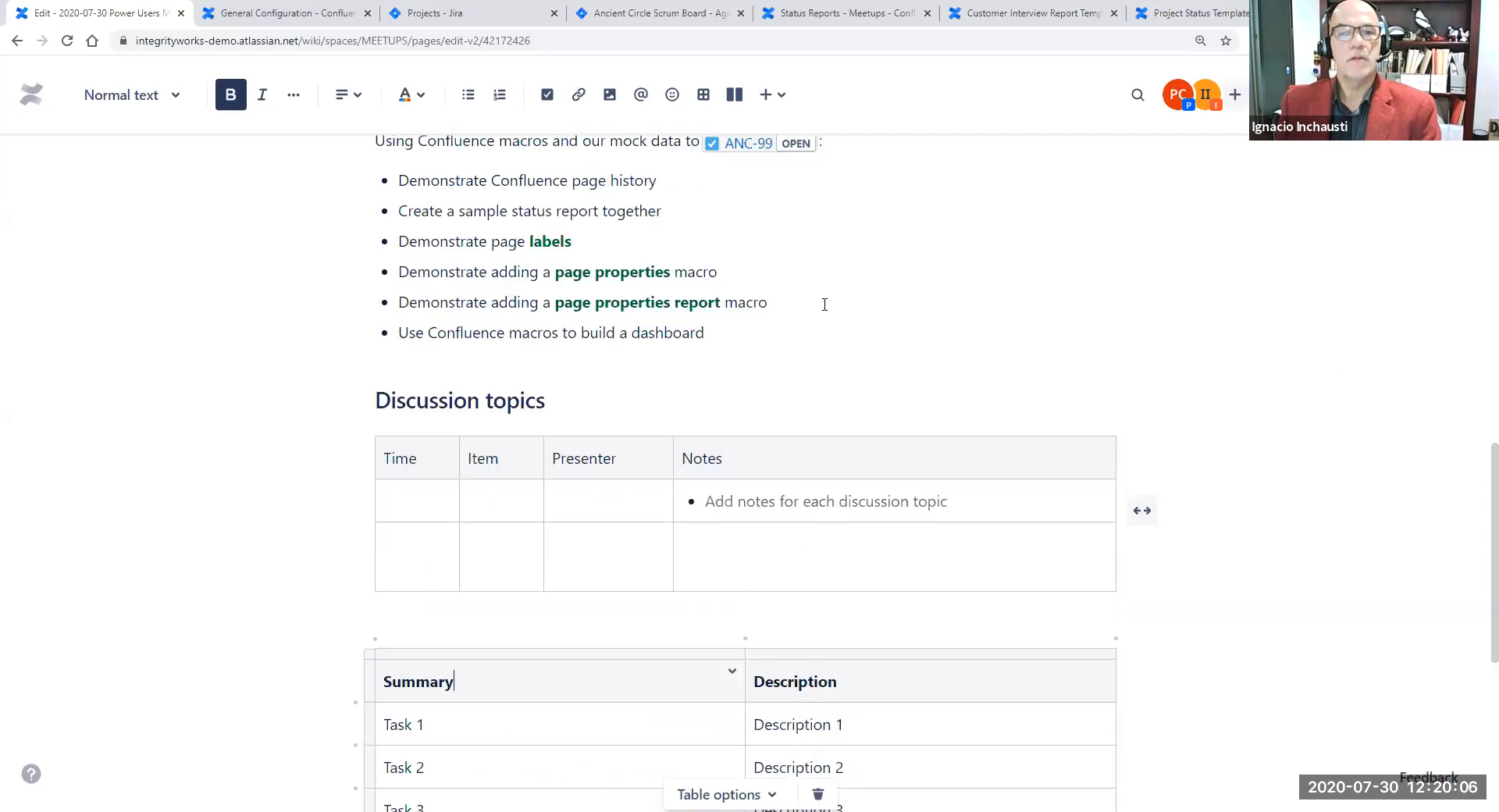
pyautogui.scroll(-4, 823, 297)
pyautogui.scroll(8, 821, 294)
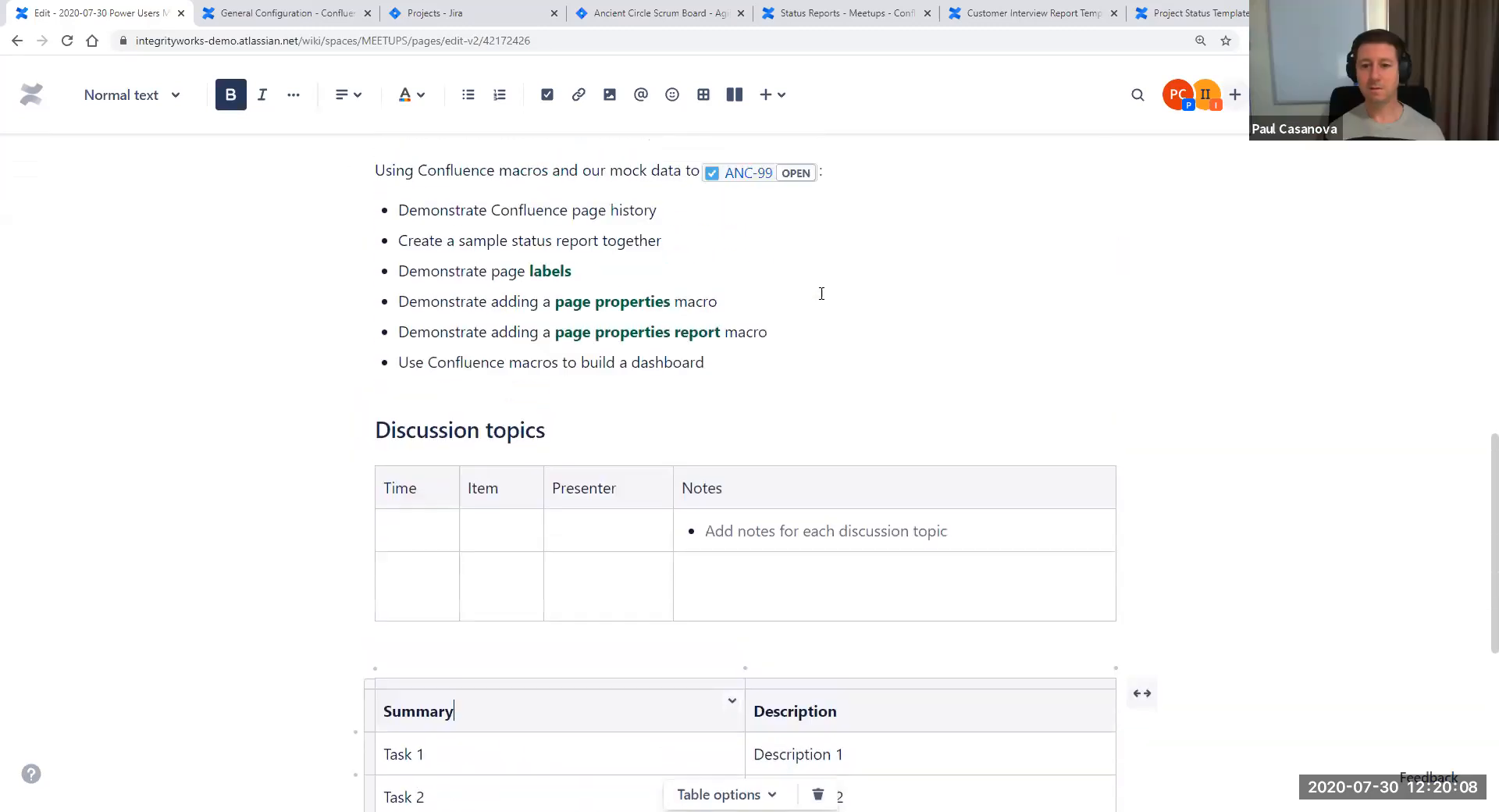
pyautogui.scroll(-4, 820, 292)
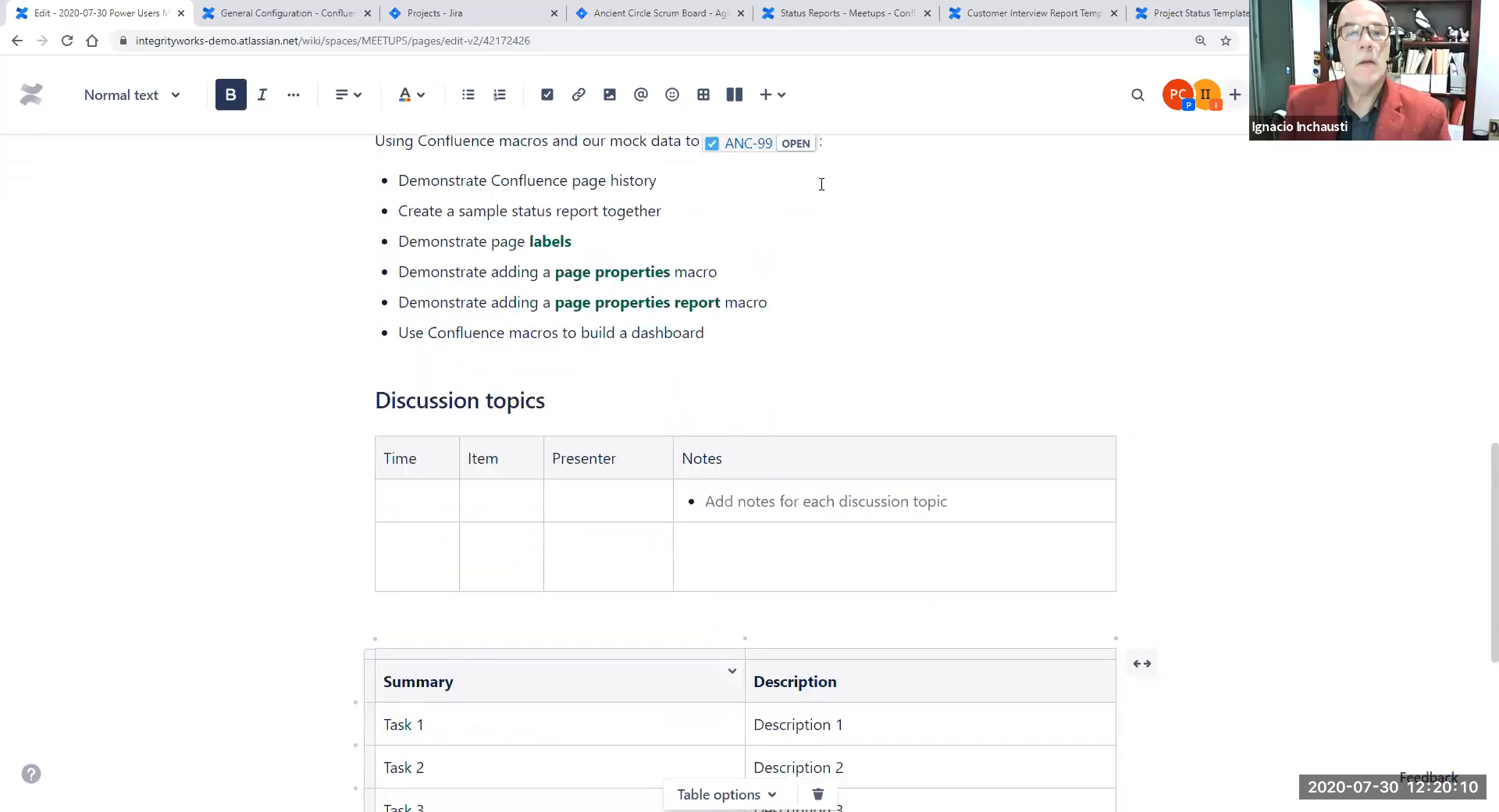
pyautogui.click(357, 96)
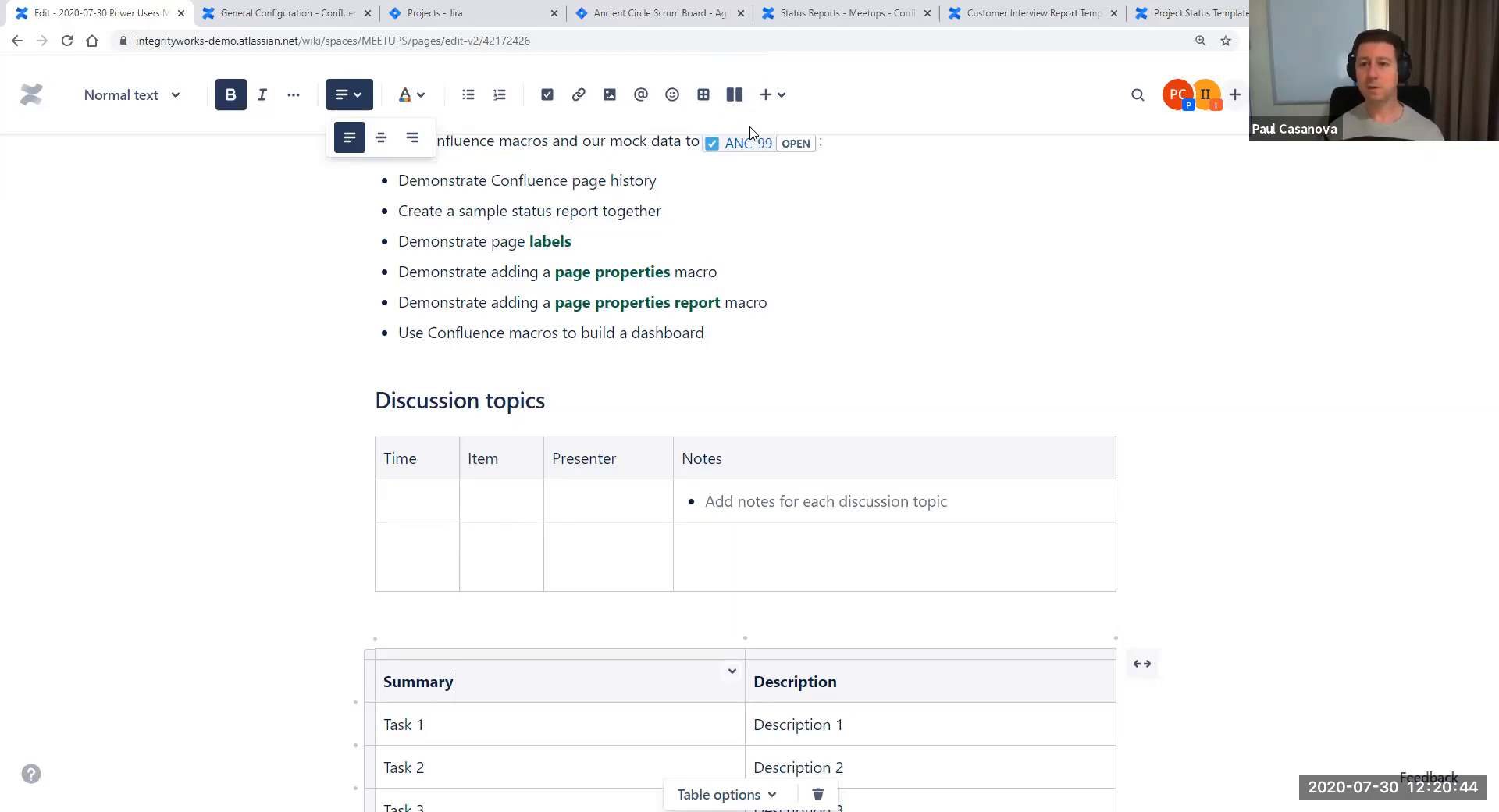
pyautogui.click(784, 96)
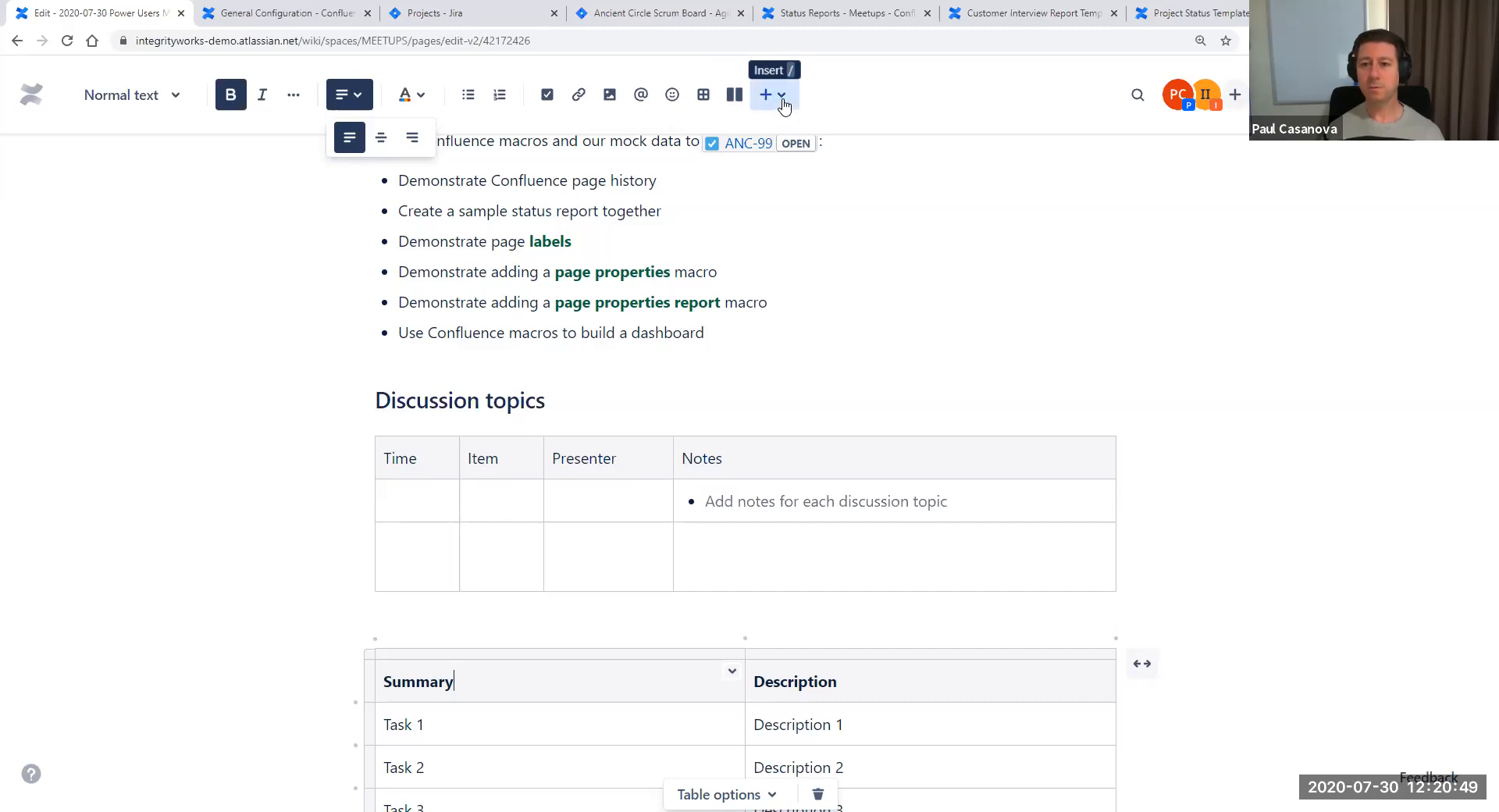
pyautogui.click(830, 94)
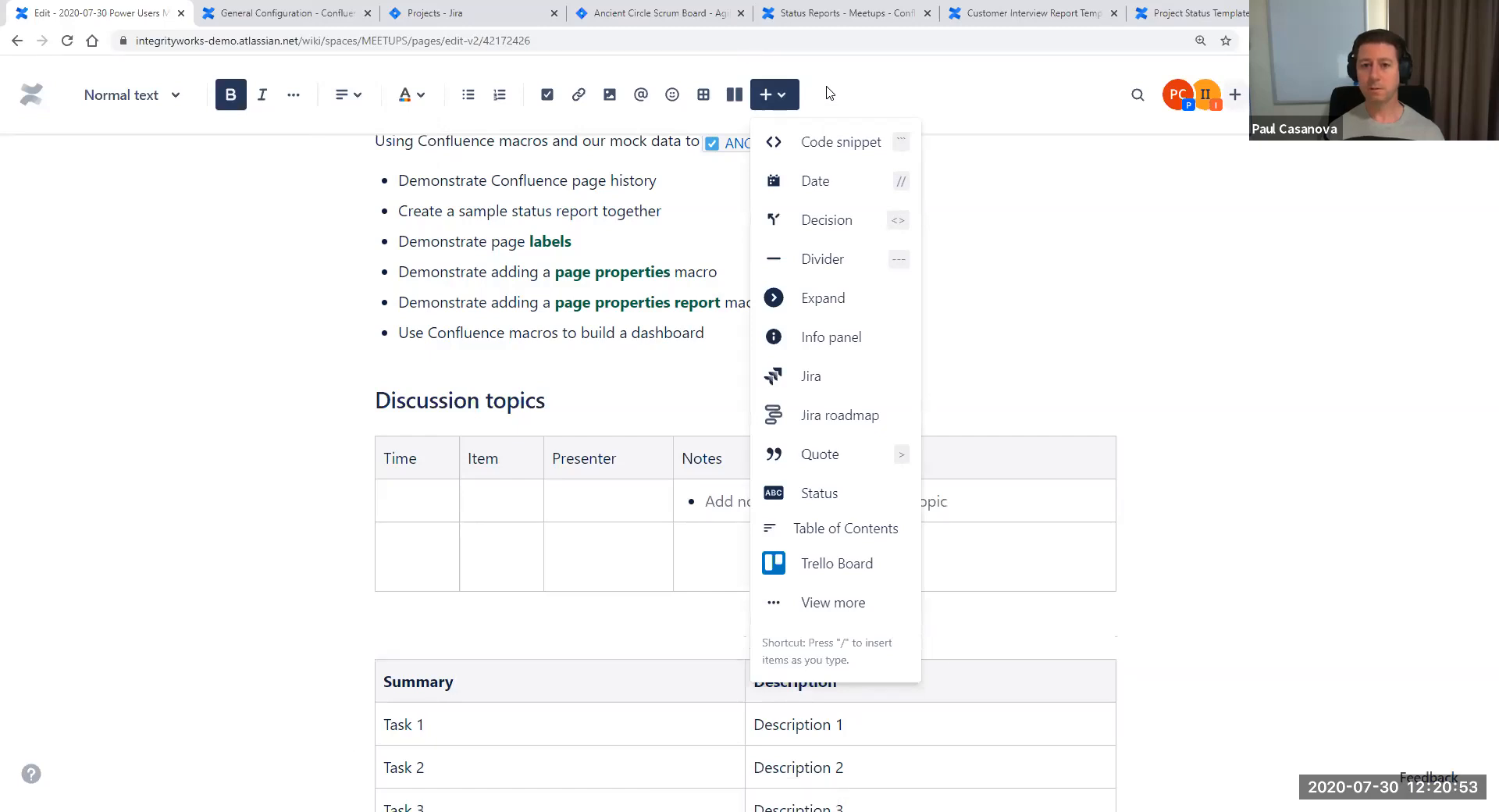
# Insert an extra three-column table below the Summary and Description table, select it entirely and delete it
pyautogui.click(707, 98)
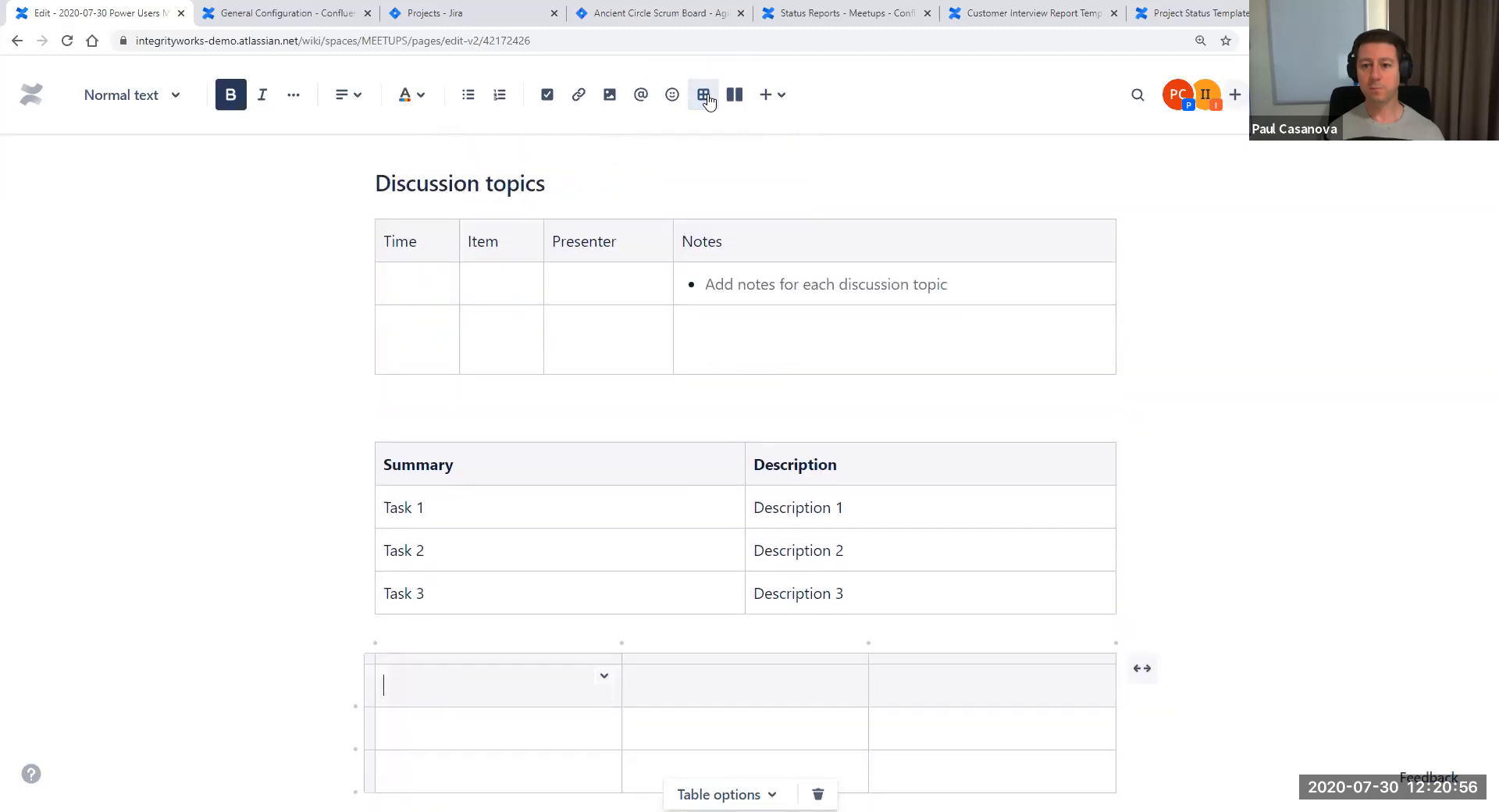
pyautogui.scroll(-1, 786, 628)
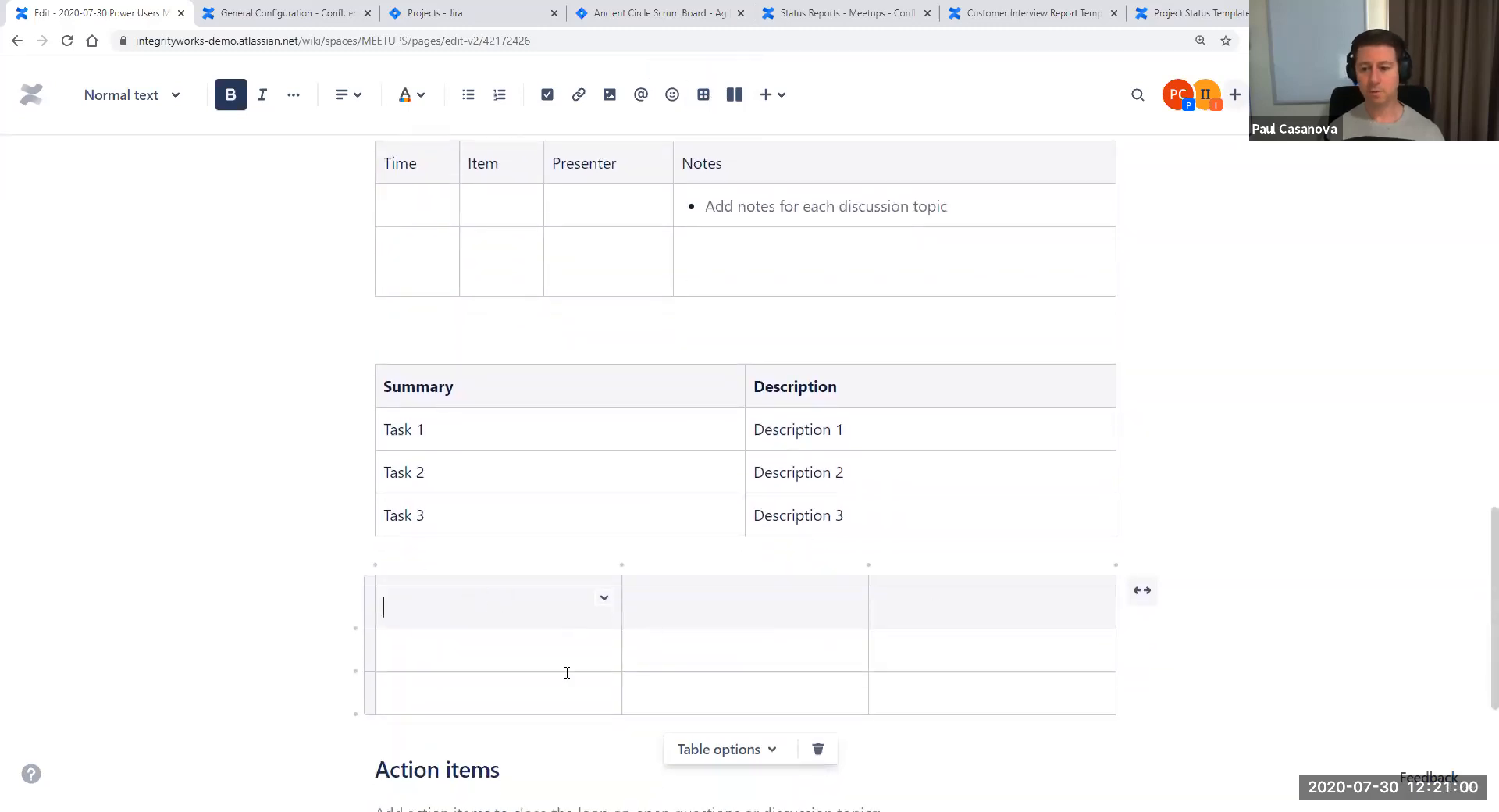
pyautogui.click(369, 582)
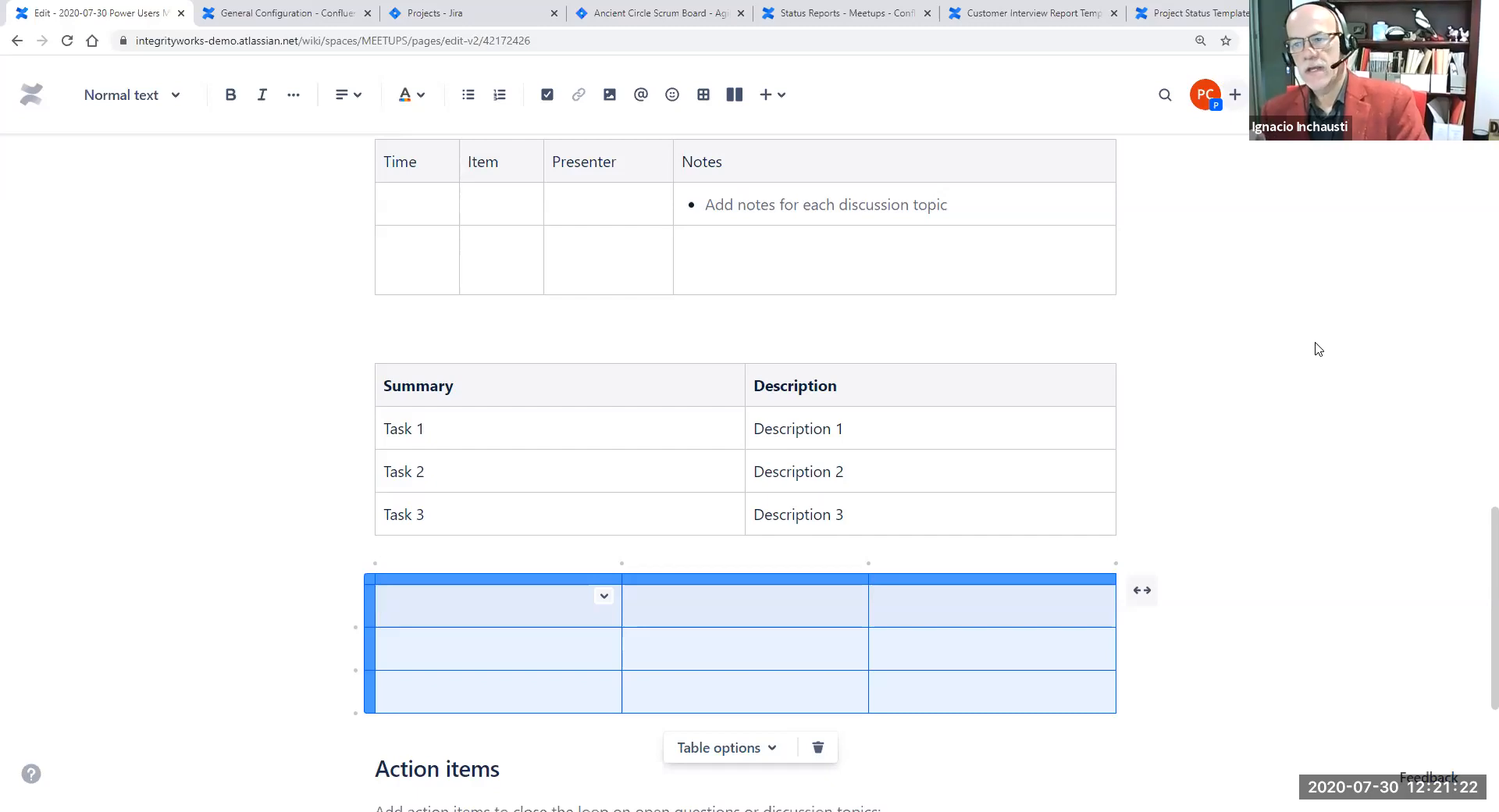
pyautogui.scroll(-2, 1311, 351)
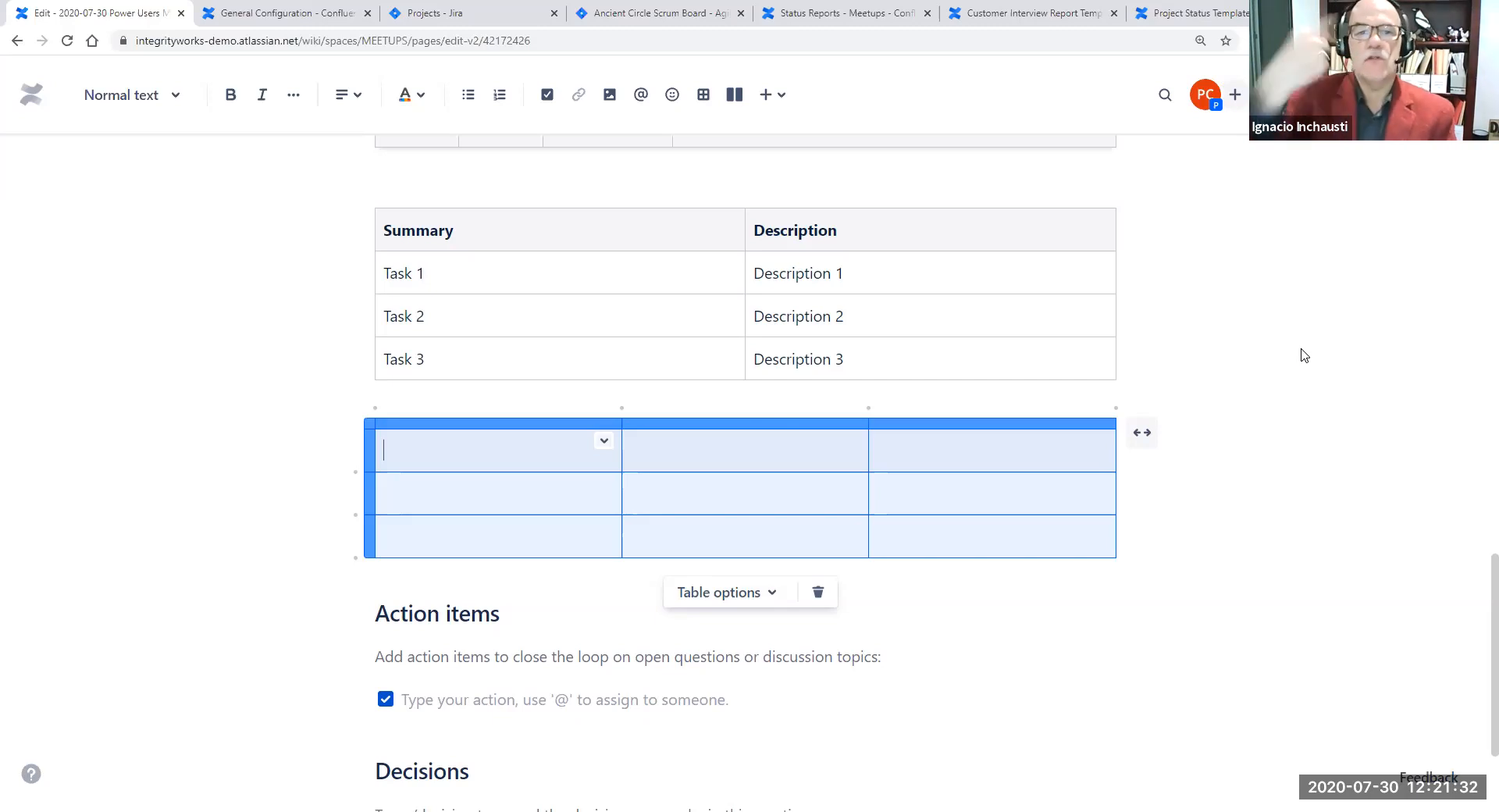
pyautogui.scroll(20, 1302, 355)
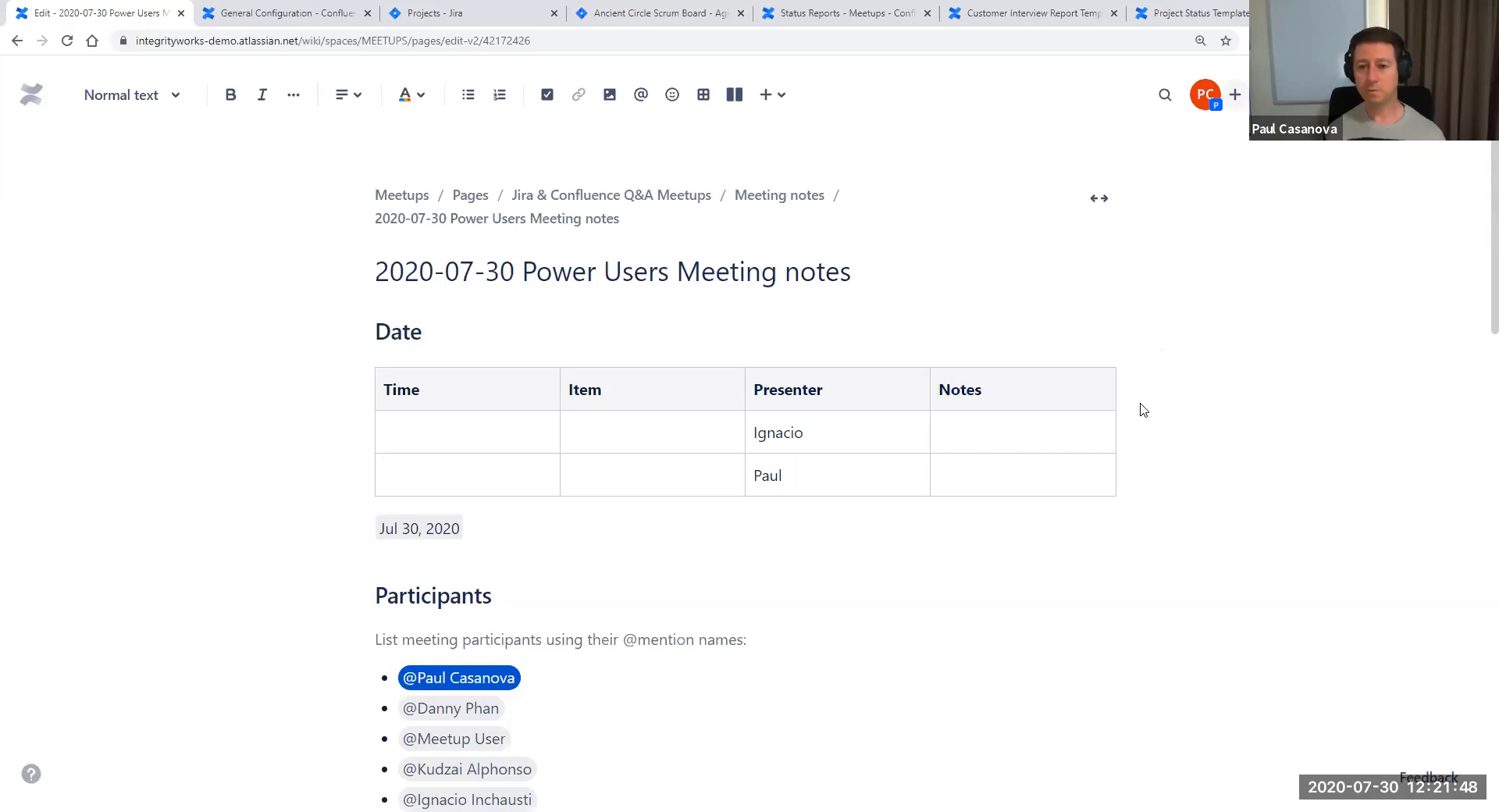
pyautogui.scroll(-10, 1129, 422)
pyautogui.scroll(-6, 1128, 424)
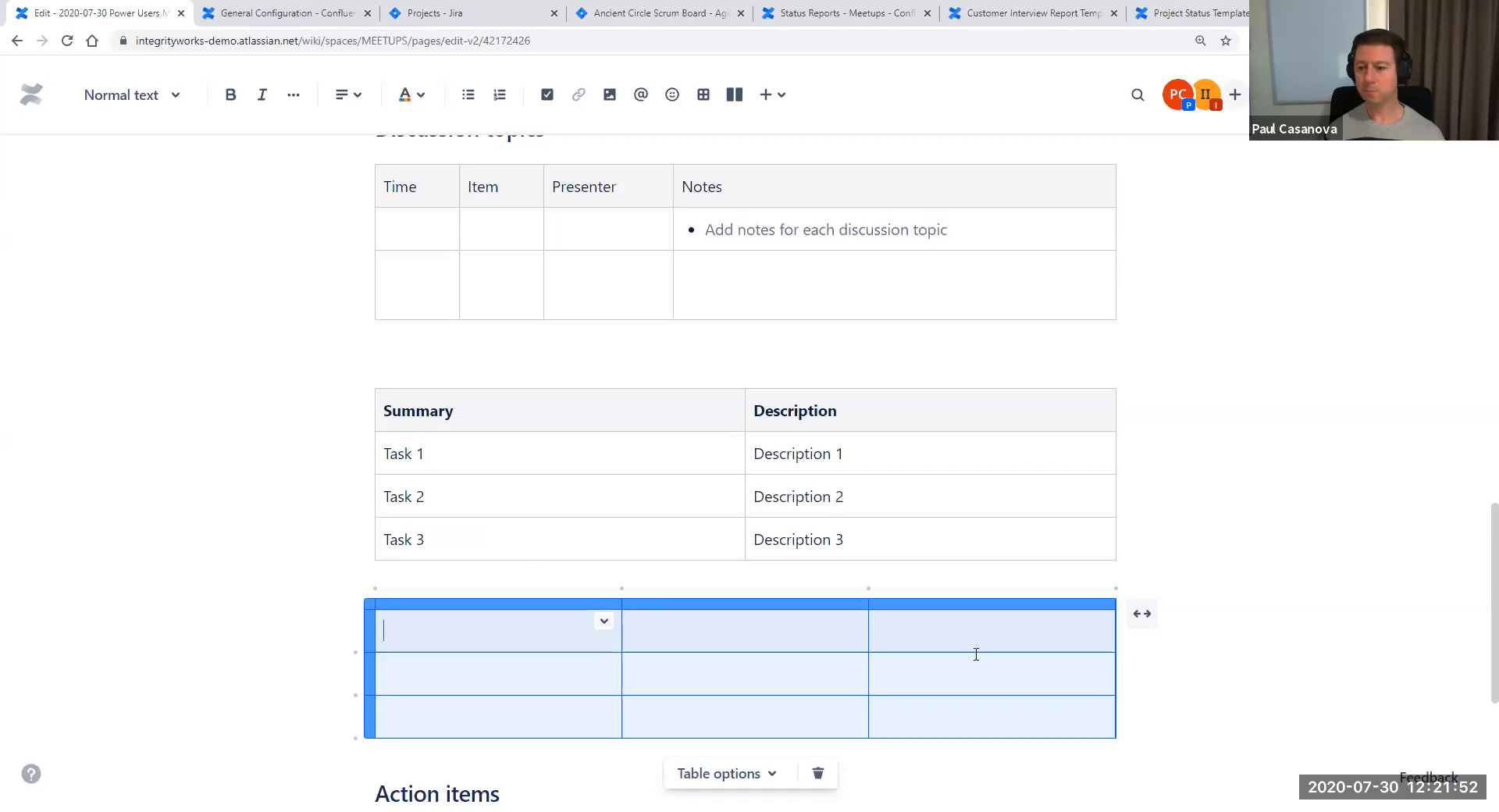
pyautogui.click(817, 773)
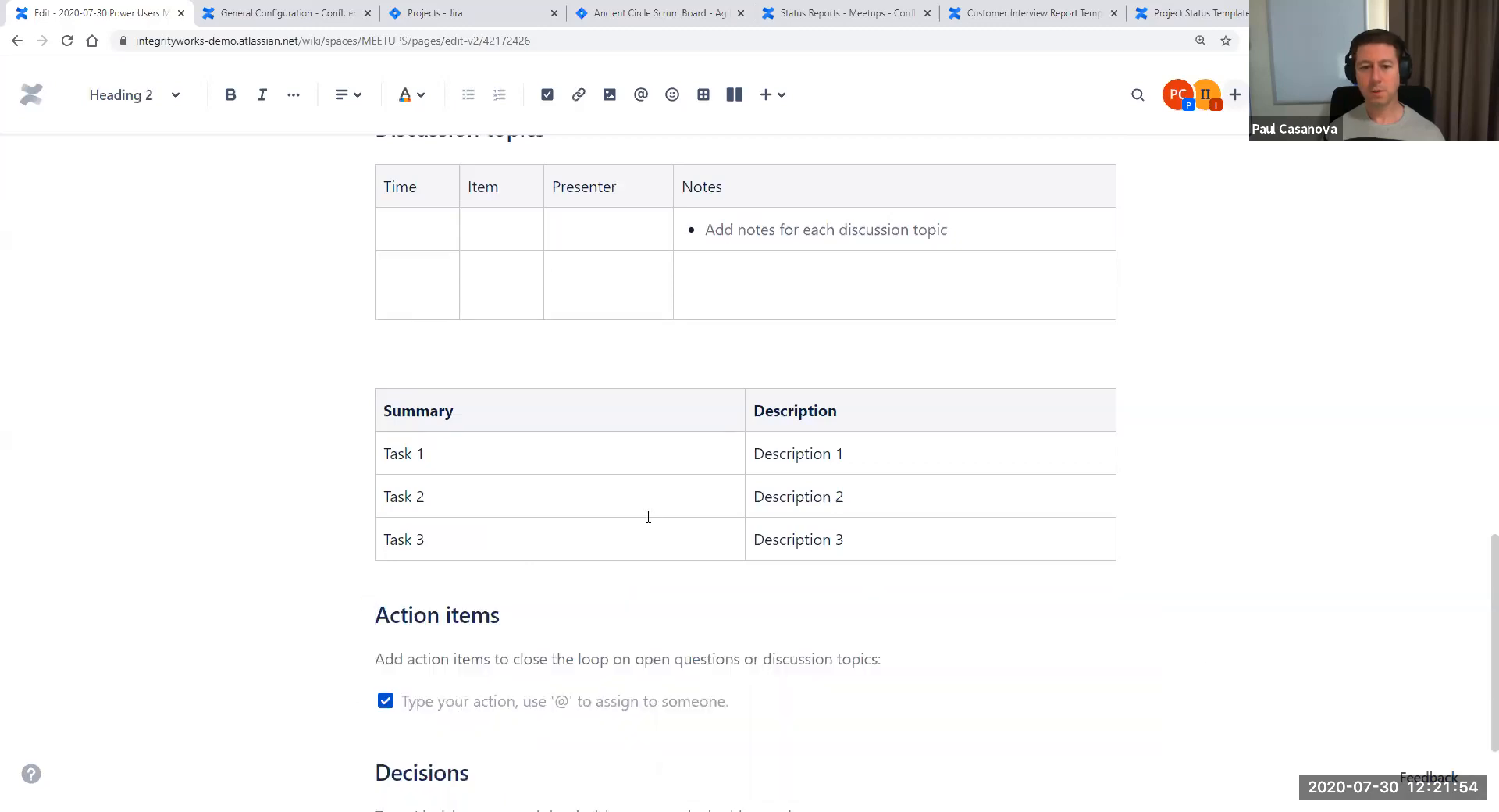
# View the Invite To Edit options for the page, close them and place the cursor in the Summary header cell
pyautogui.scroll(2, 547, 539)
pyautogui.click(404, 564)
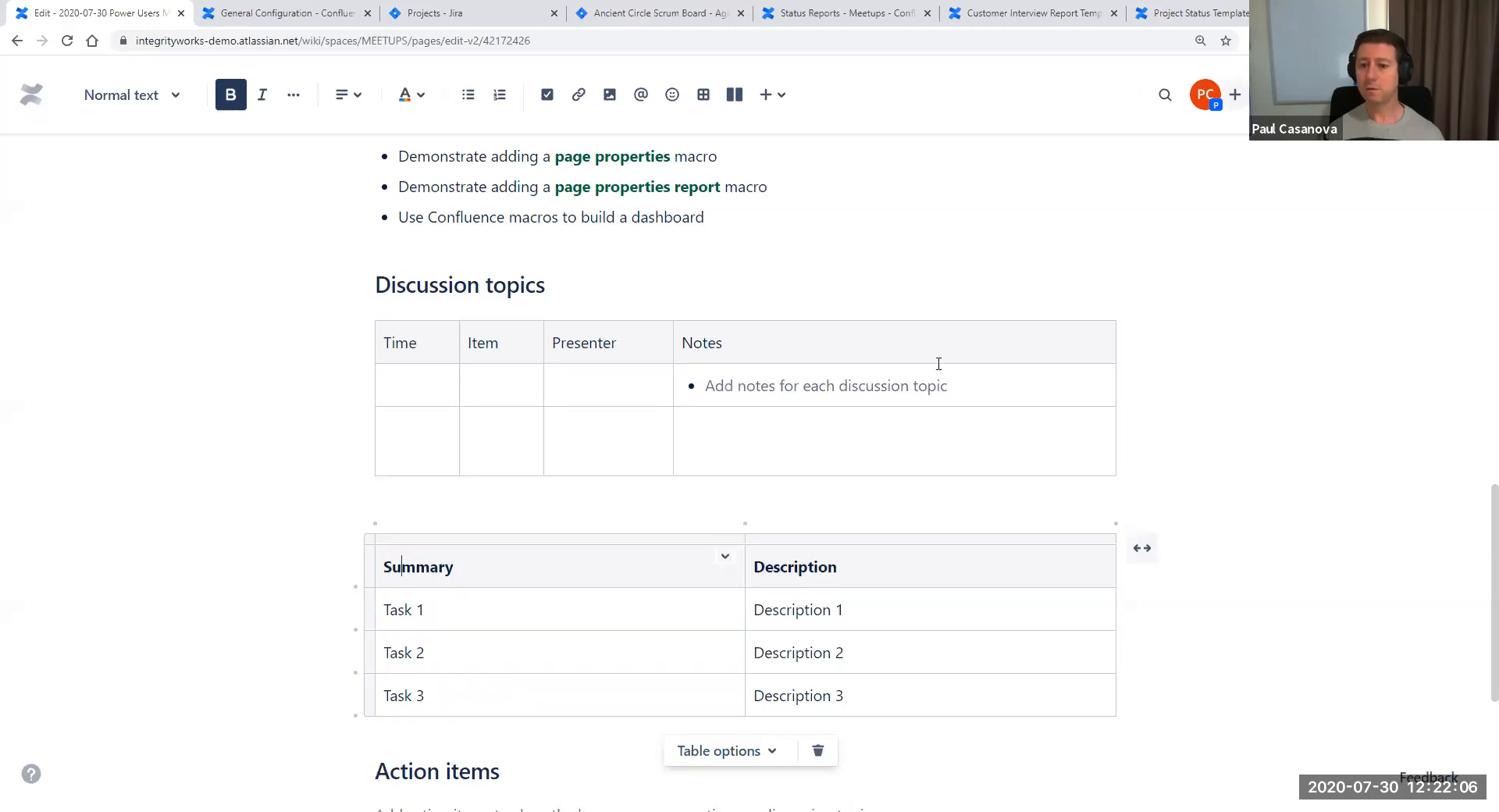
pyautogui.scroll(-1, 924, 375)
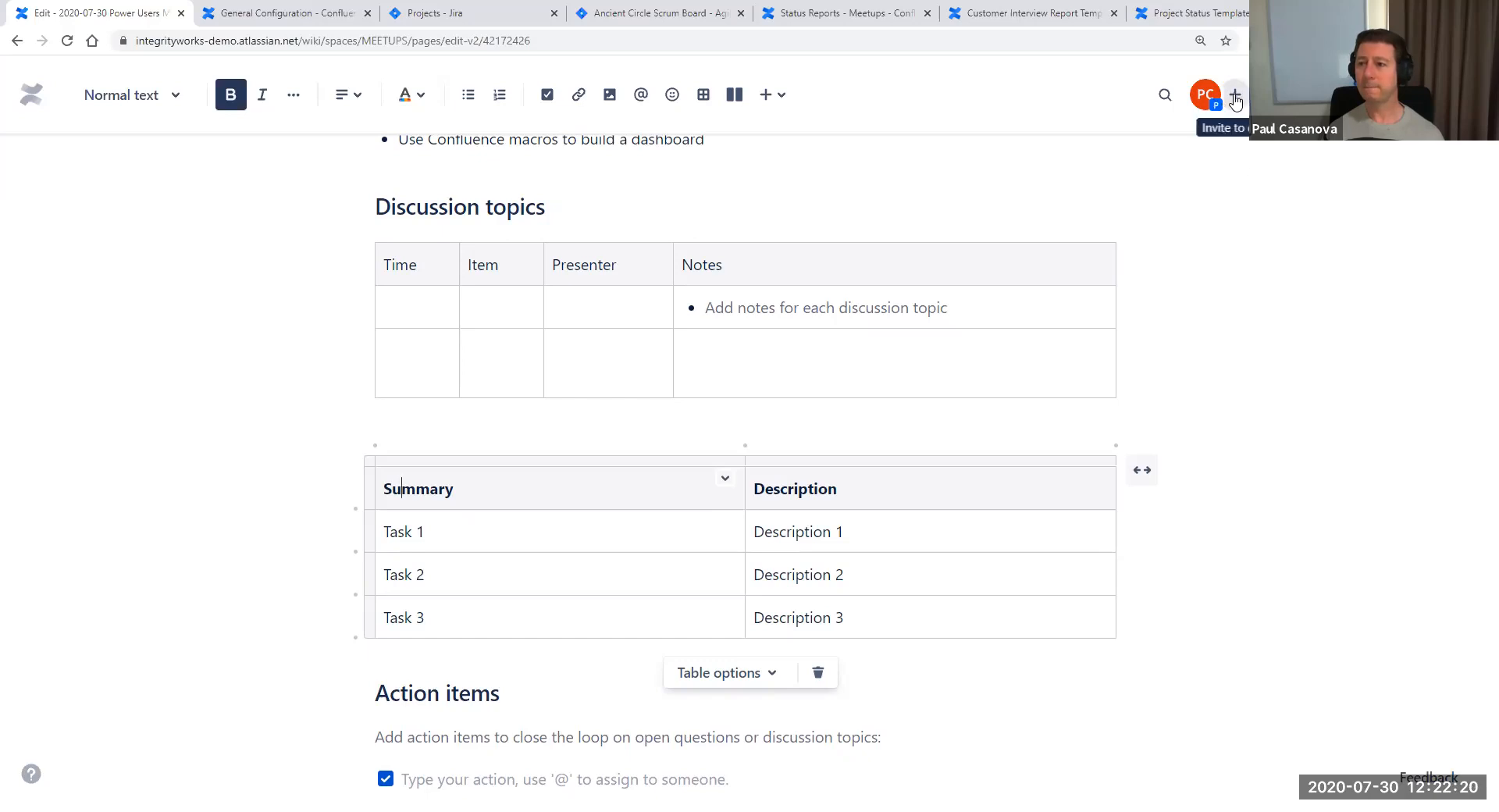
pyautogui.click(1235, 98)
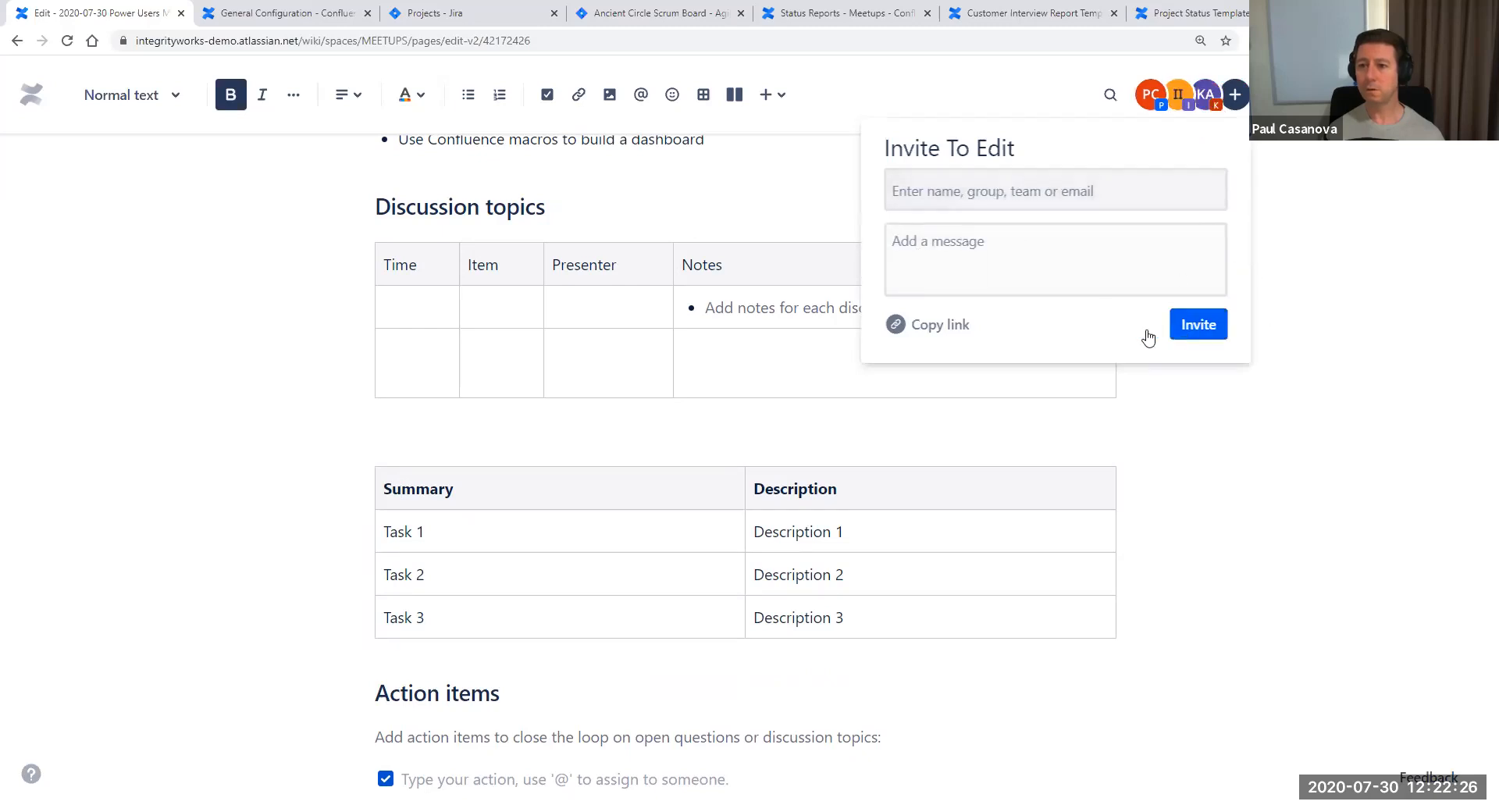
pyautogui.click(1318, 280)
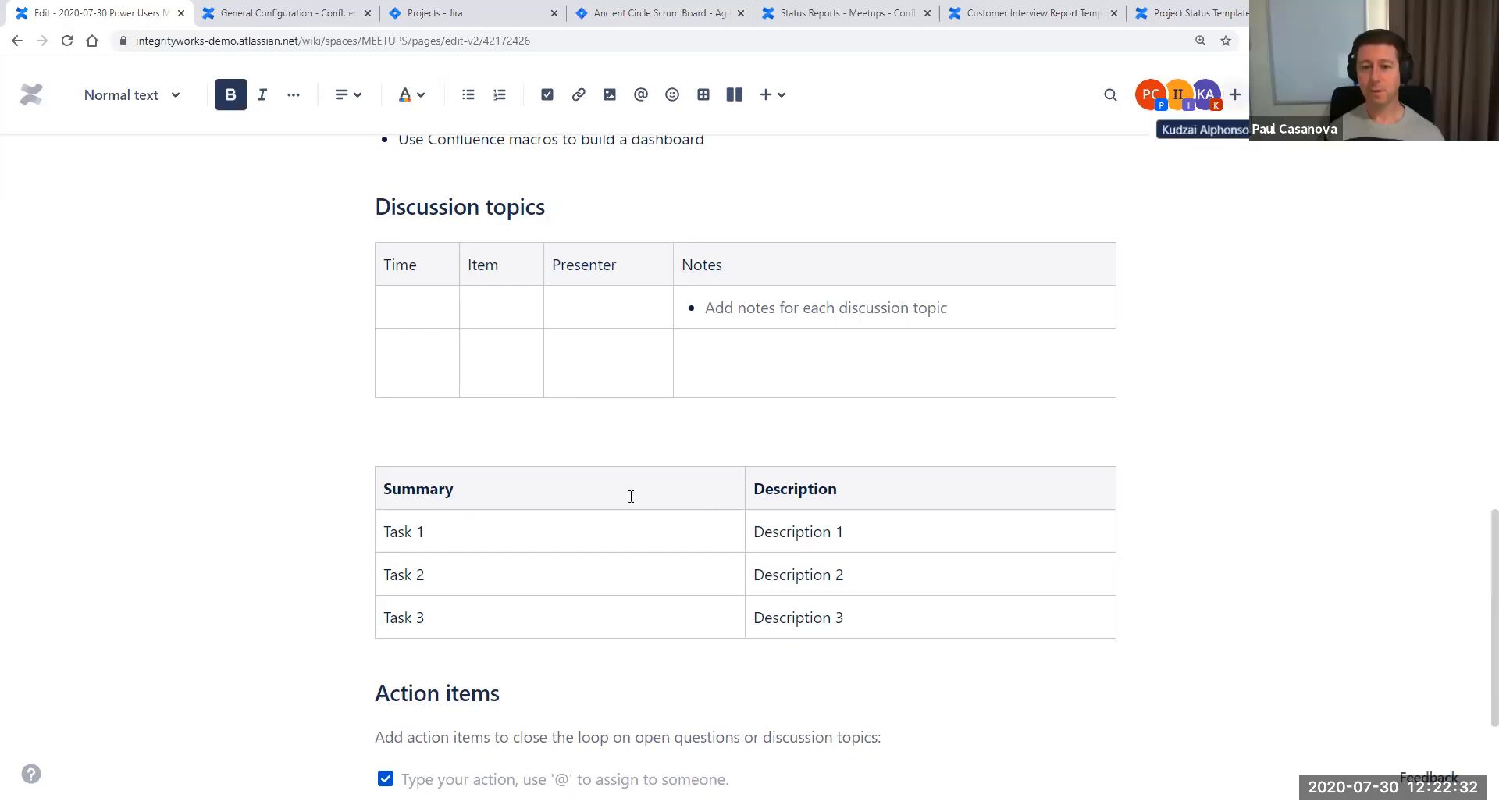
pyautogui.click(481, 489)
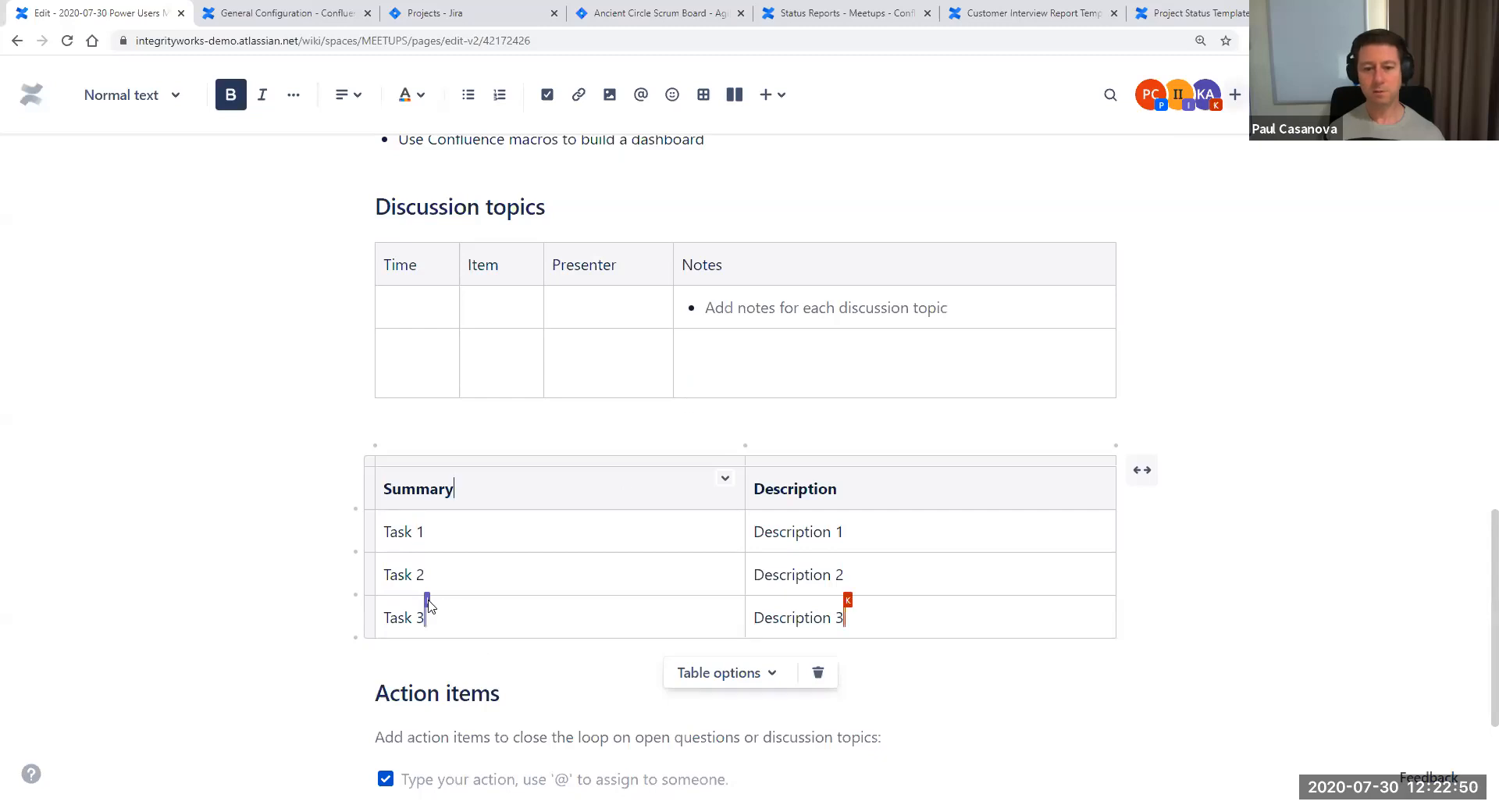
# Extend the first task's summary to "Task 1 - here's some more detail", correct its typo and publish the page
pyautogui.click(455, 532)
pyautogui.write('-')
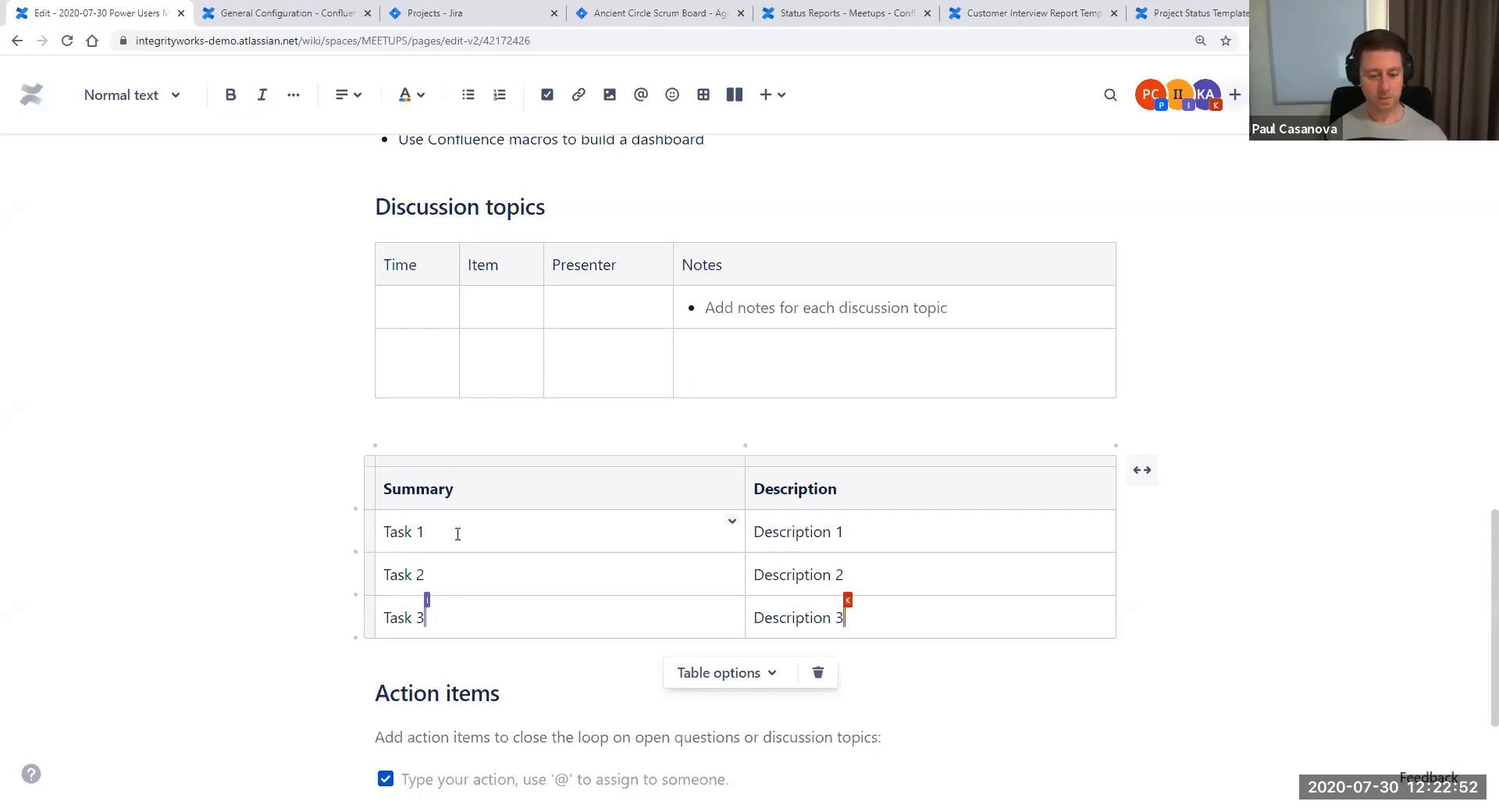
pyautogui.write(" here's some more ")
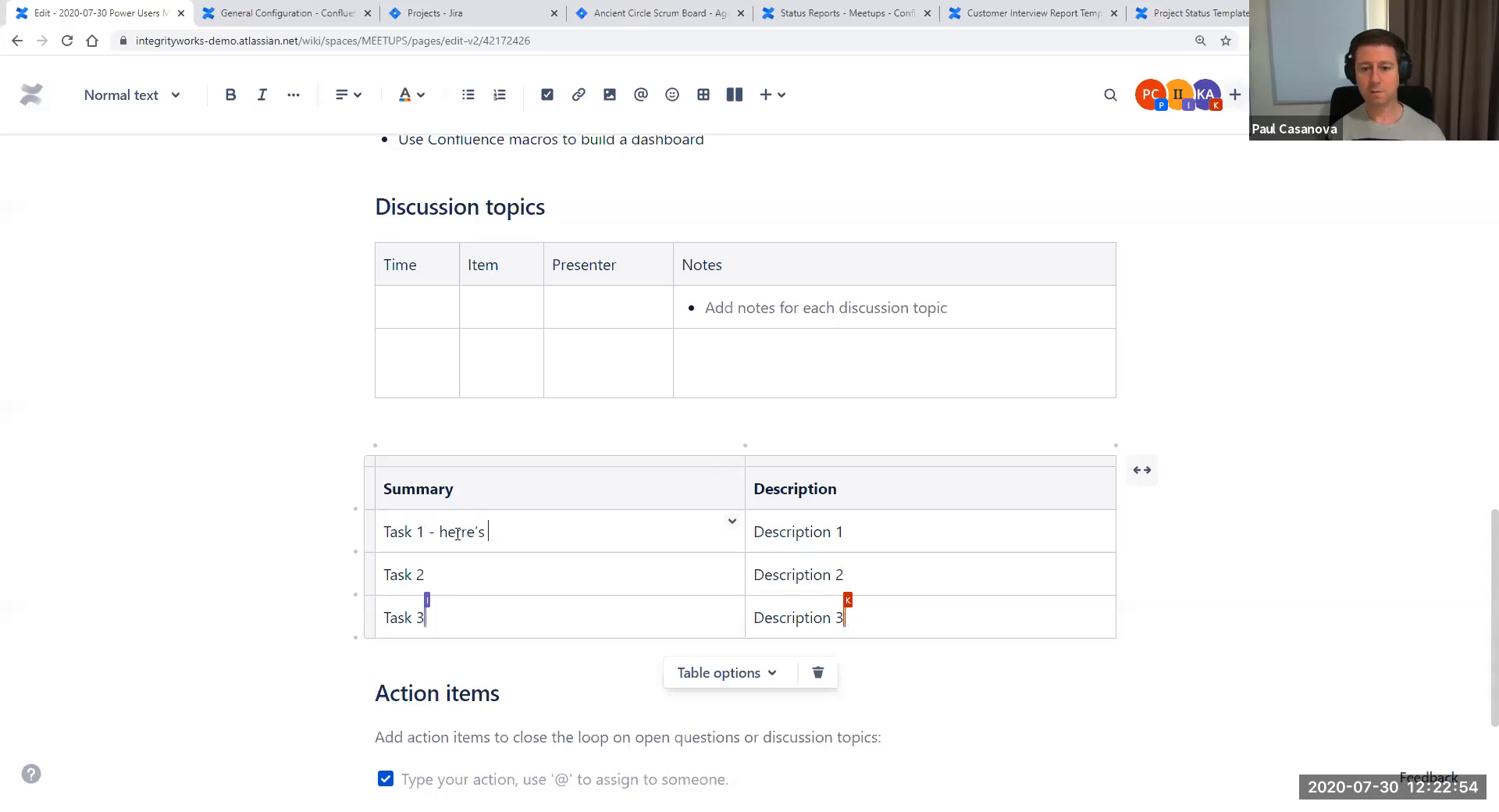
pyautogui.write('detail')
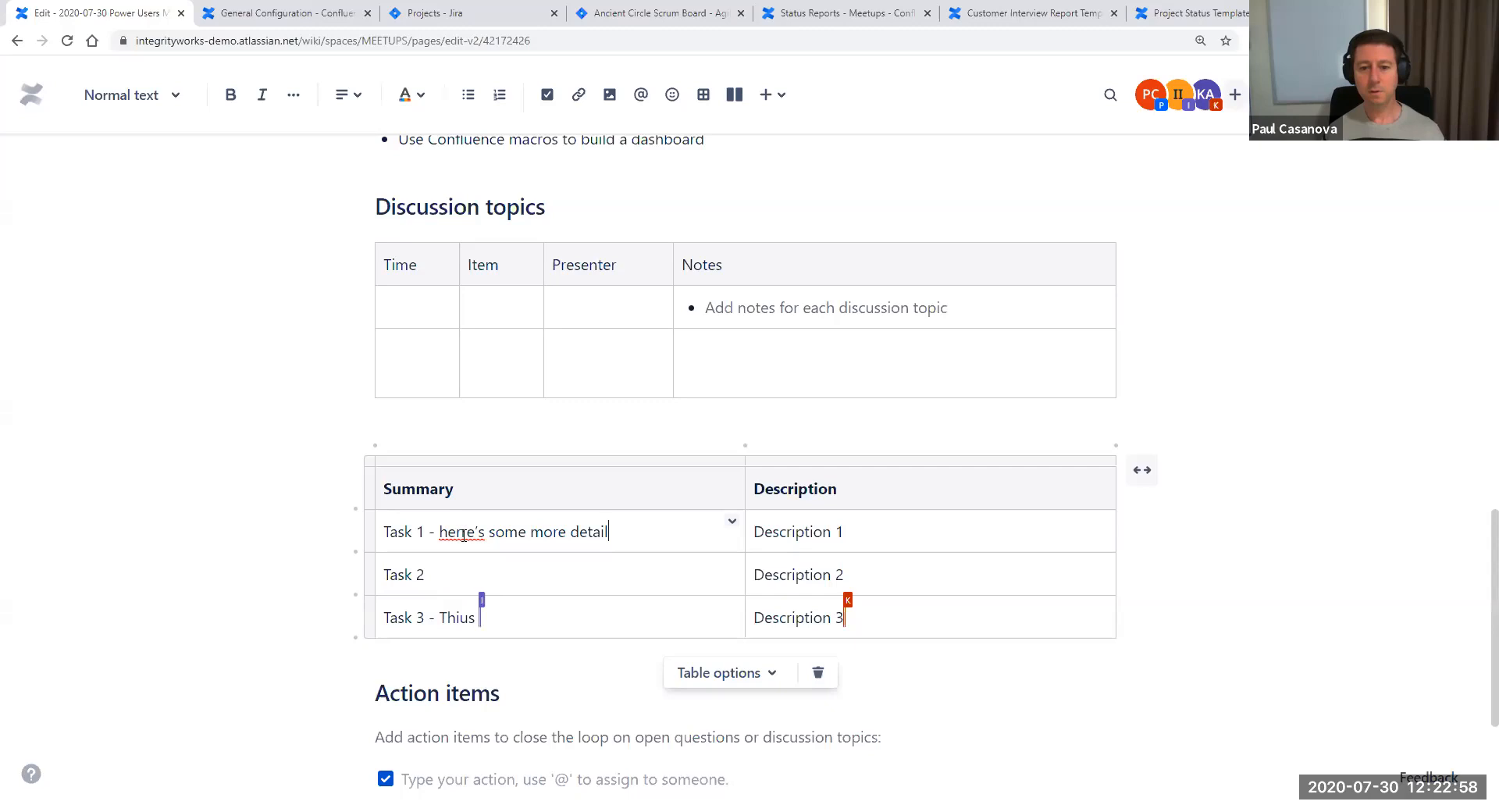
pyautogui.press('BackSpace')
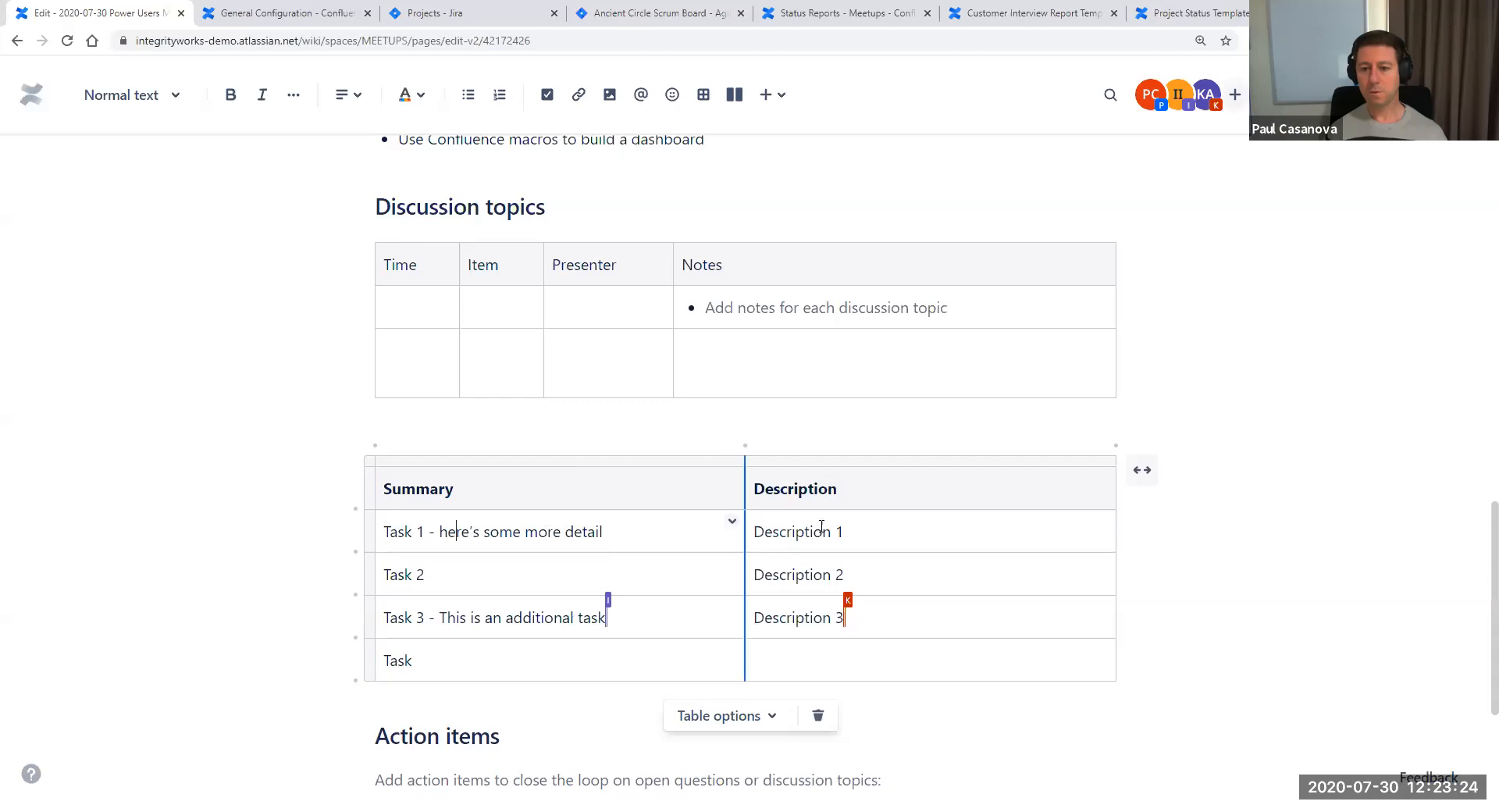
pyautogui.write('- And another o')
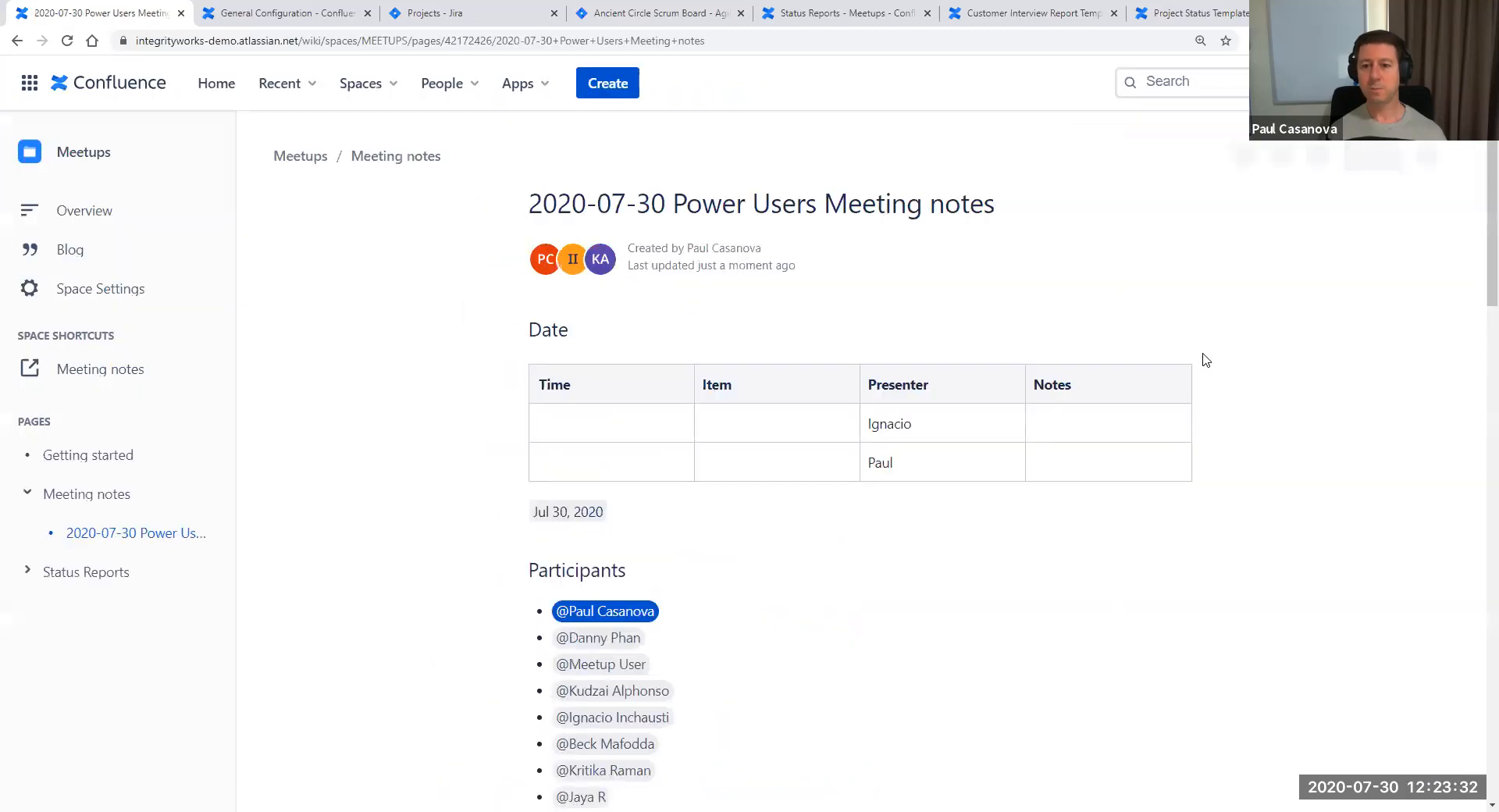
# Create multiple Task issues in the Ancient Circle project from the task table, mapping its Summary and Description columns to the matching fields
pyautogui.scroll(-1, 1201, 405)
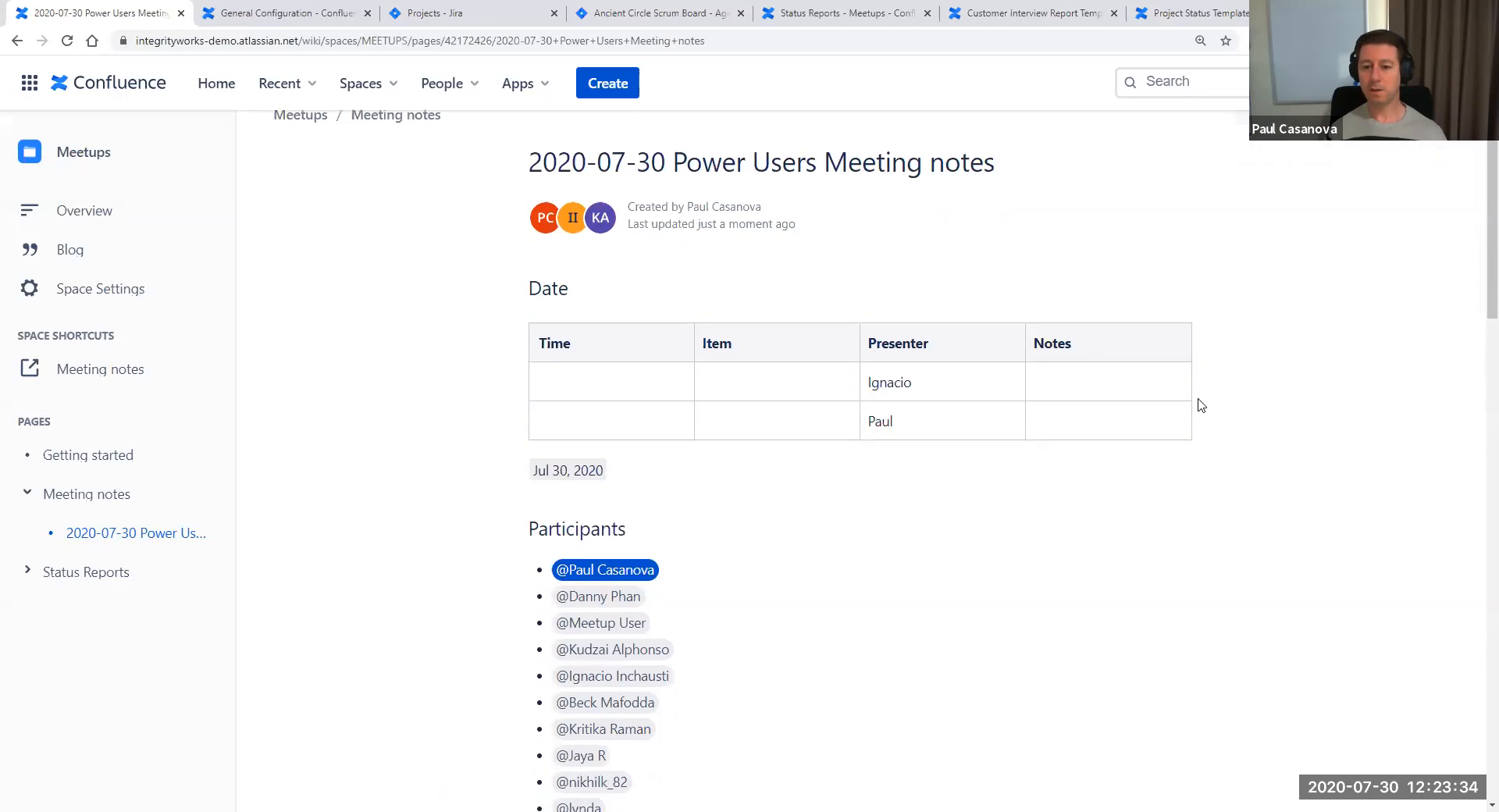
pyautogui.scroll(-10, 1201, 405)
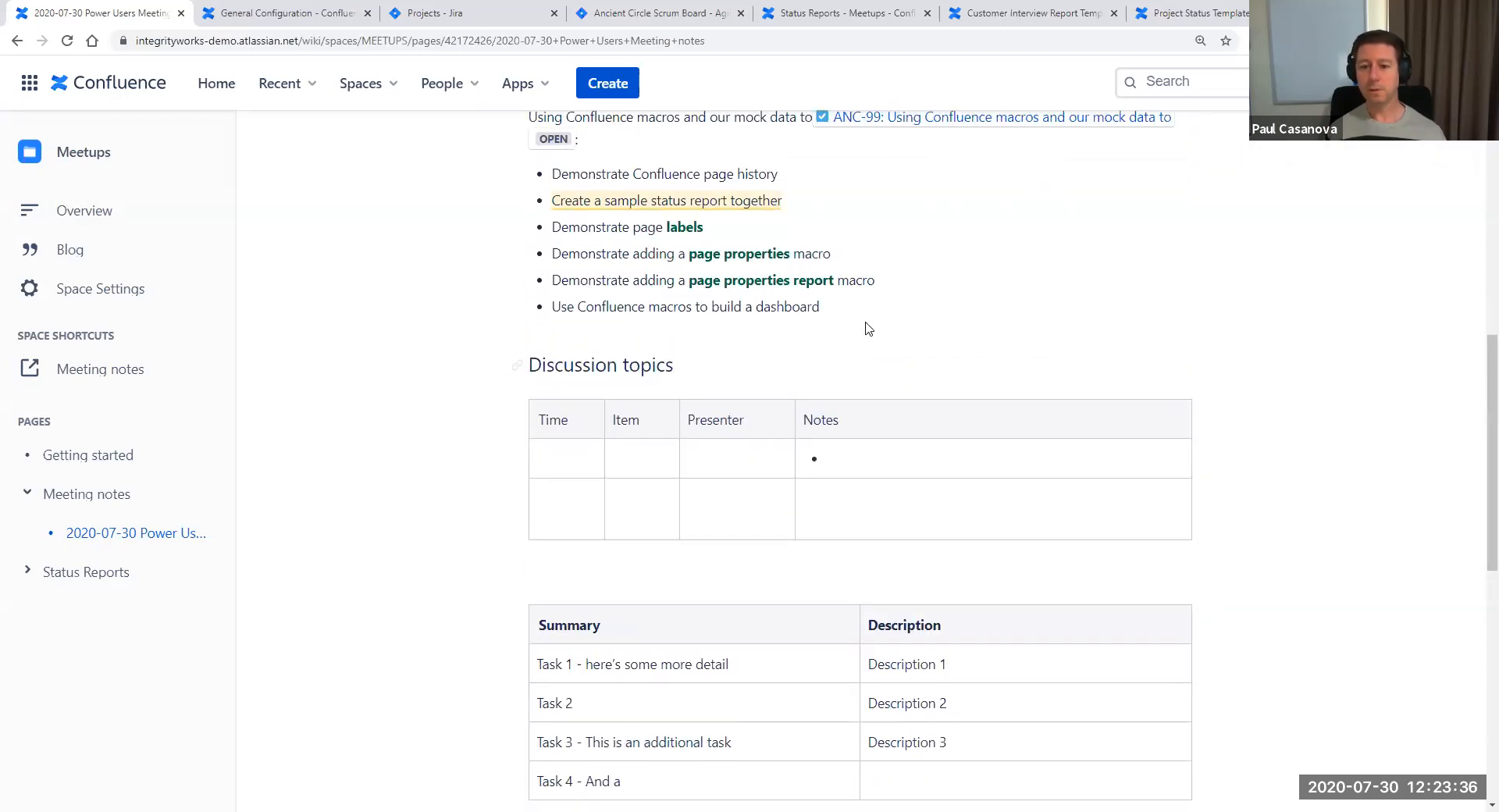
pyautogui.scroll(-3, 869, 328)
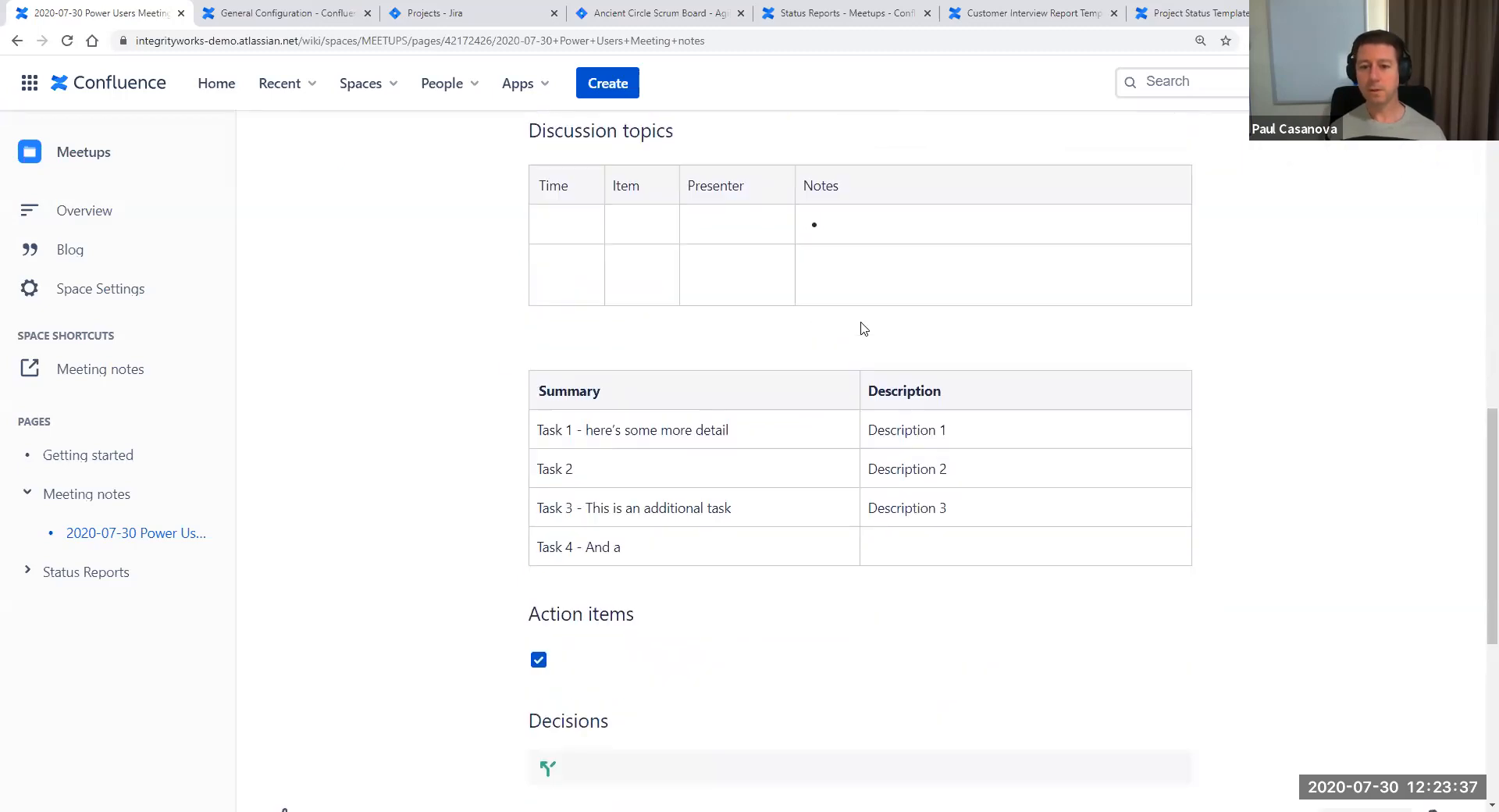
pyautogui.doubleClick(543, 429)
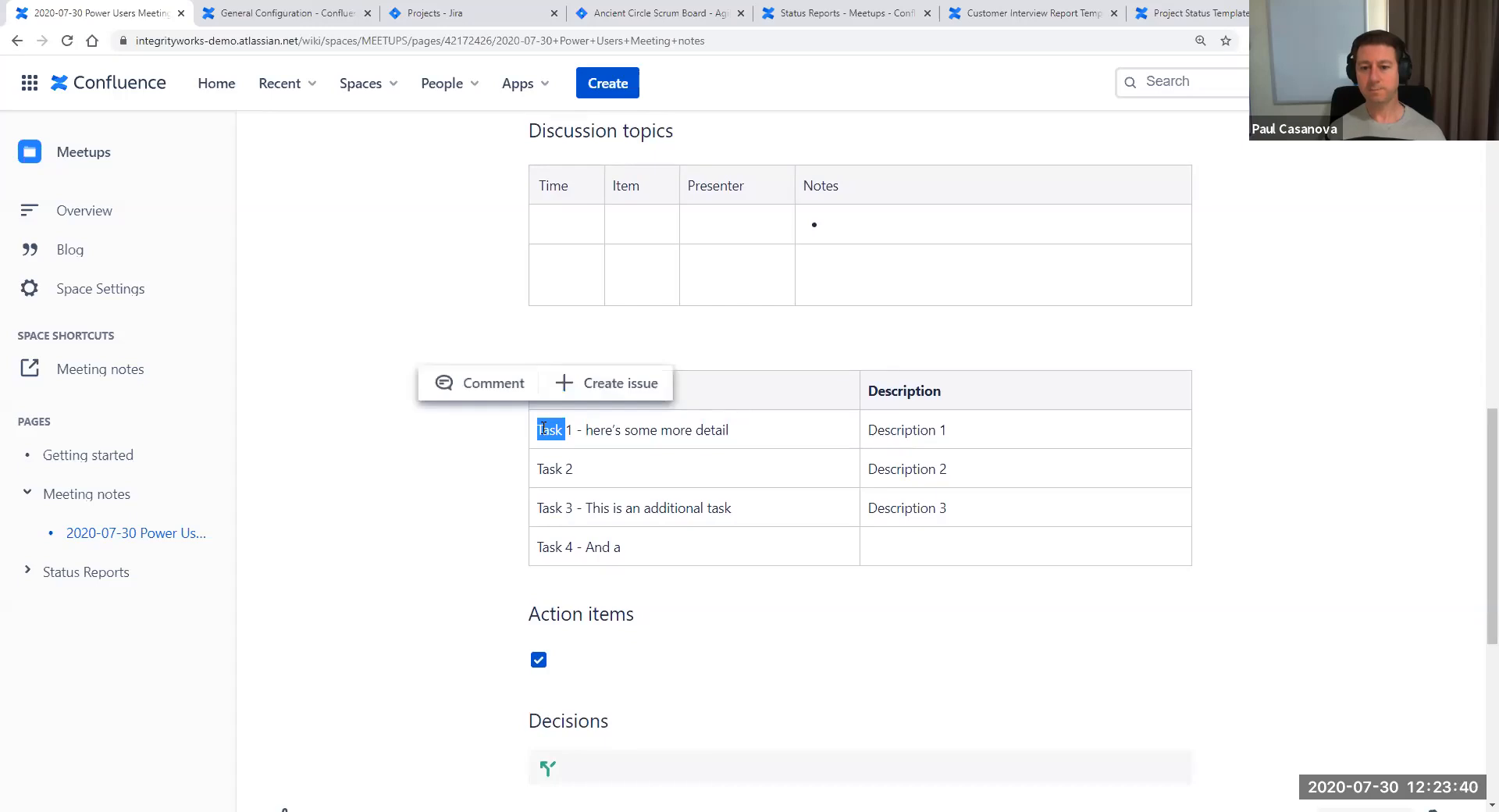
pyautogui.click(619, 383)
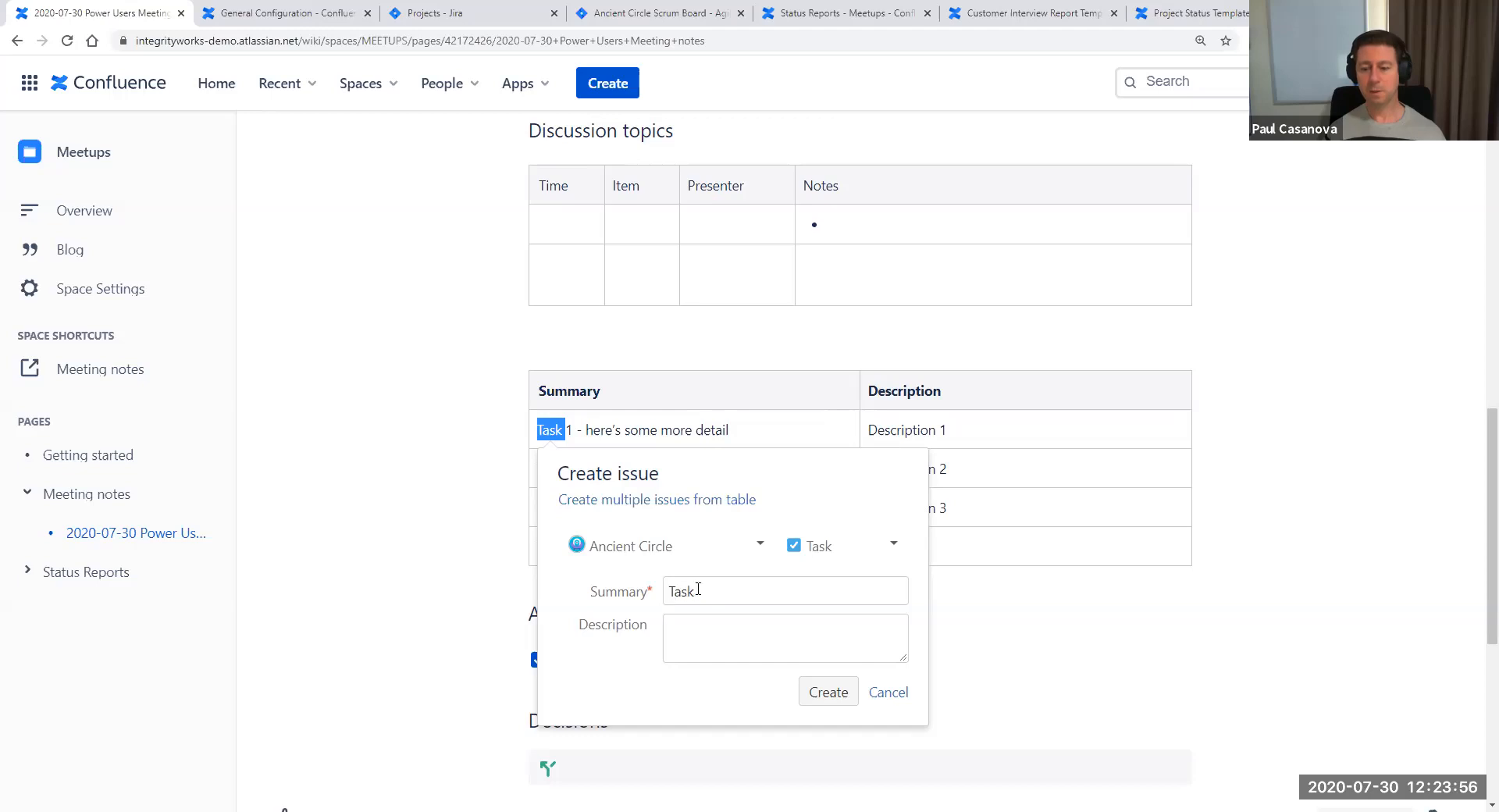
pyautogui.click(633, 503)
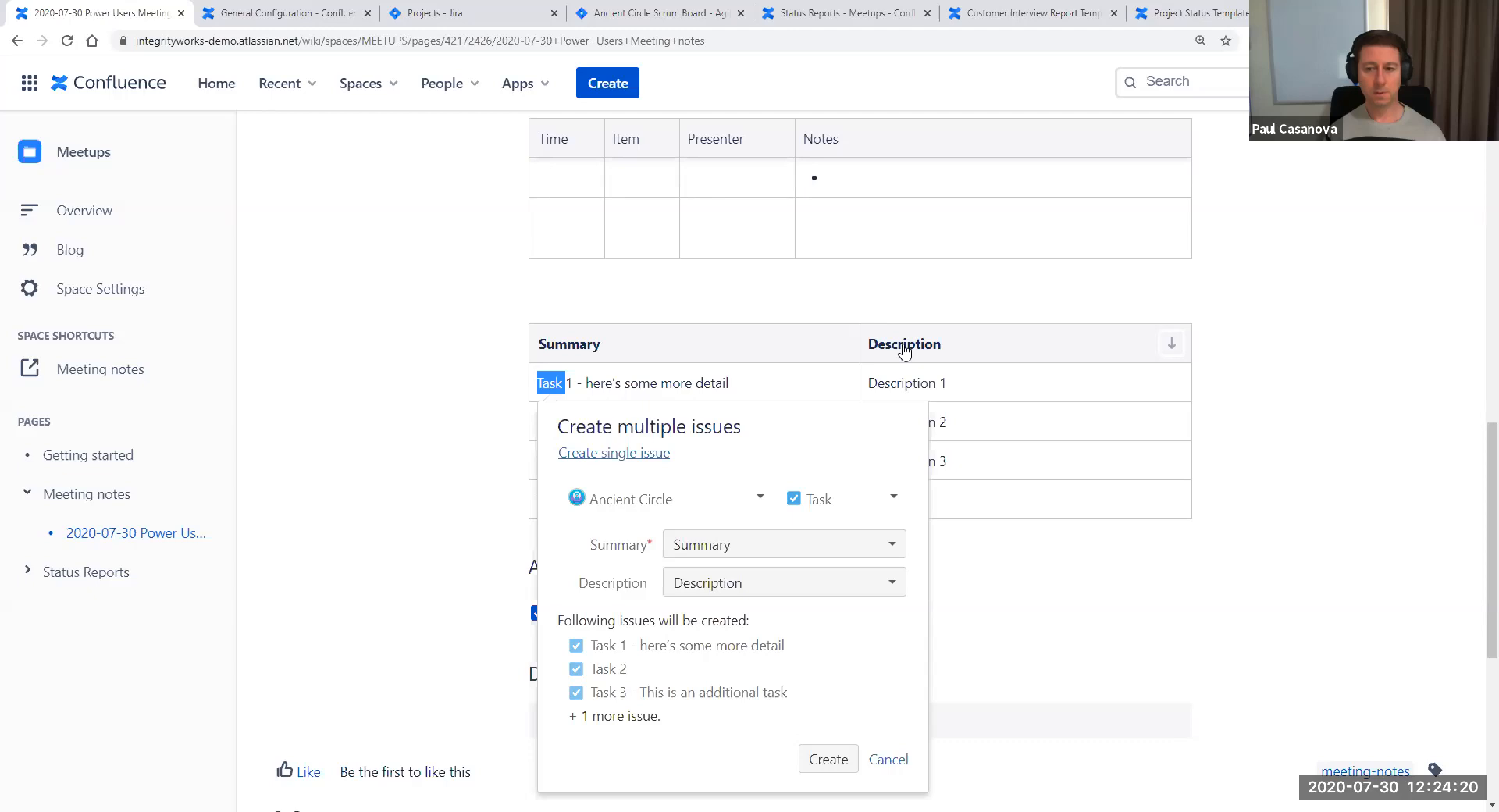
pyautogui.click(861, 585)
pyautogui.click(919, 618)
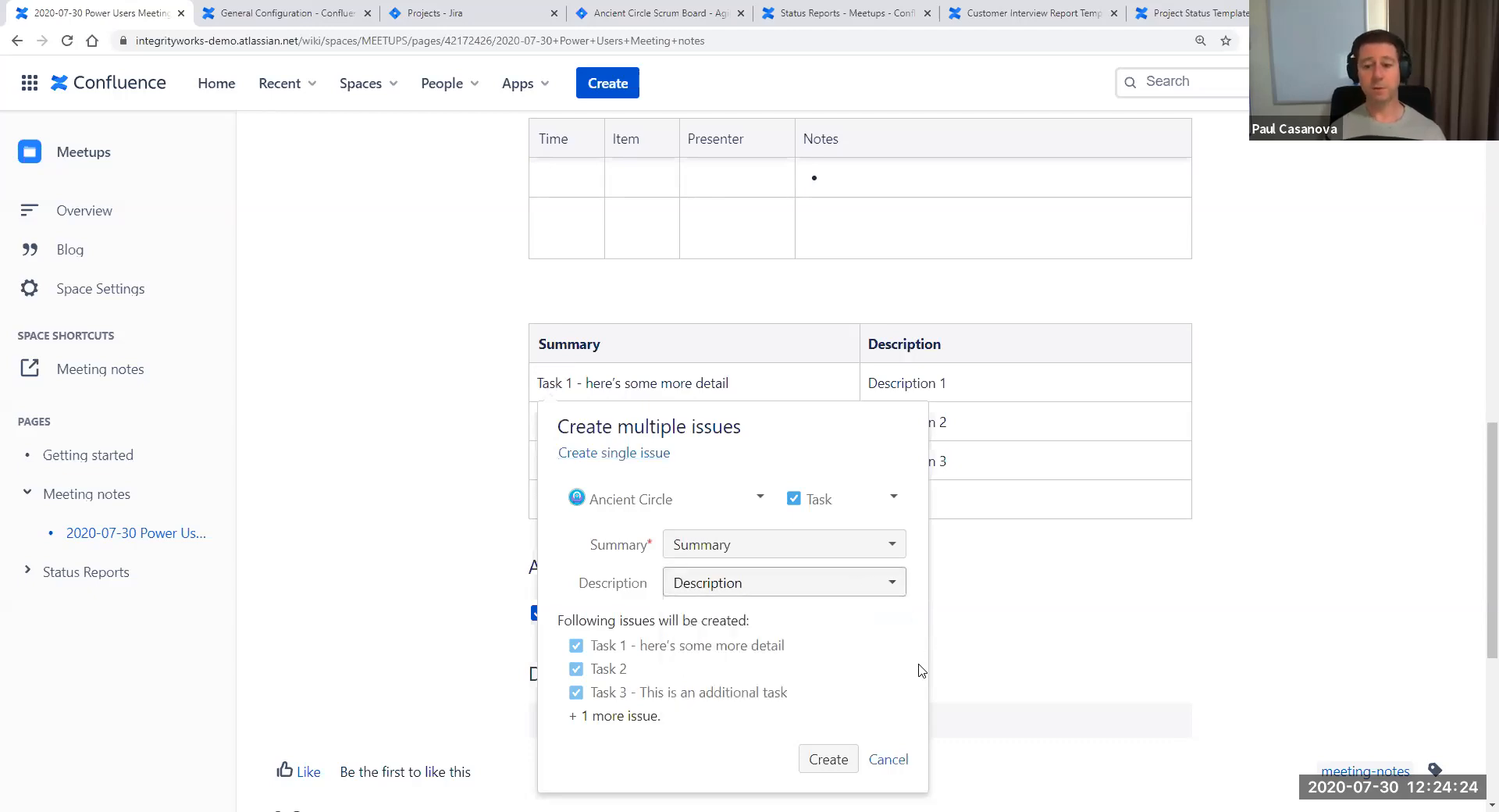
pyautogui.scroll(-1, 877, 652)
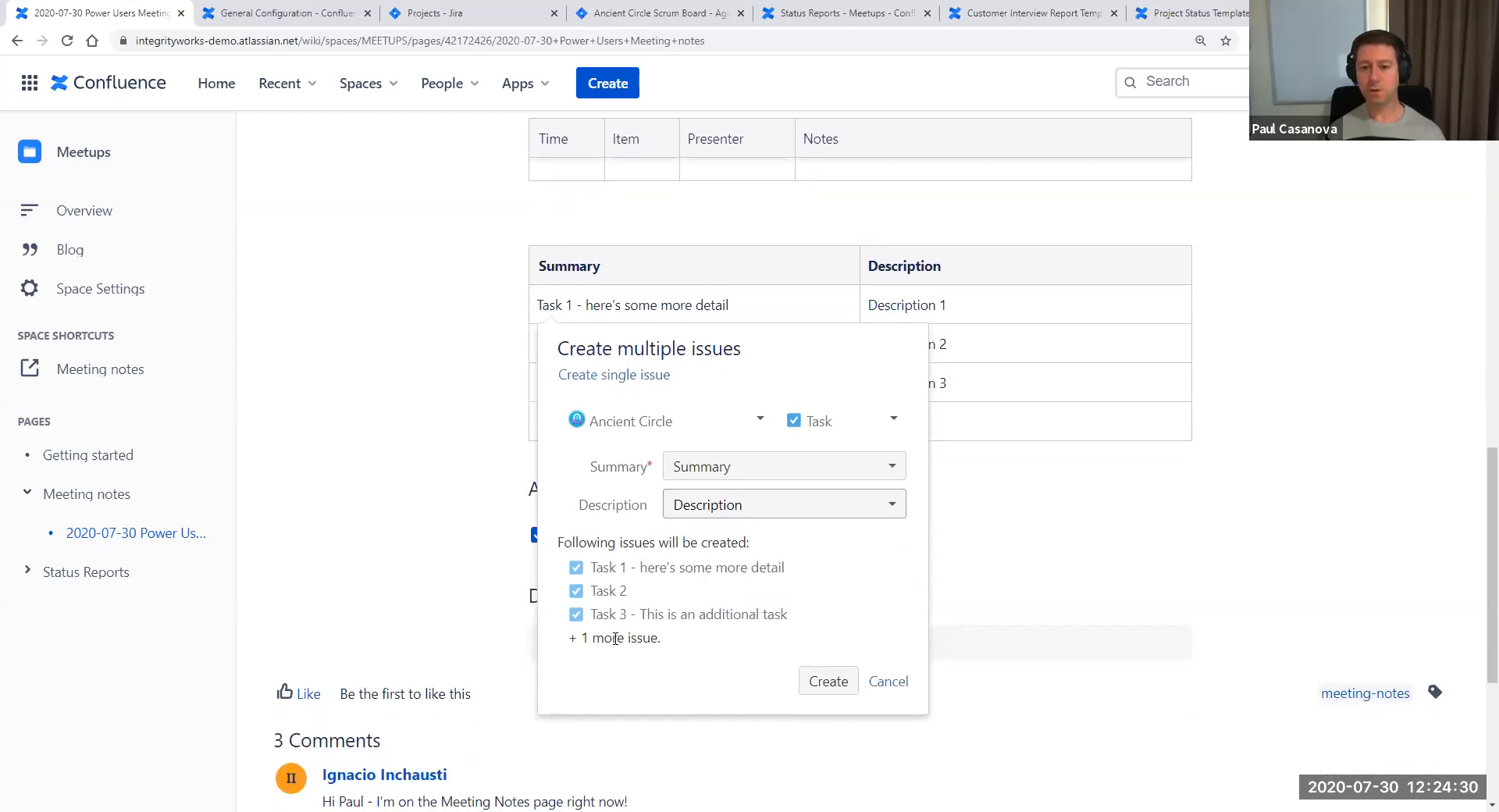
pyautogui.click(829, 681)
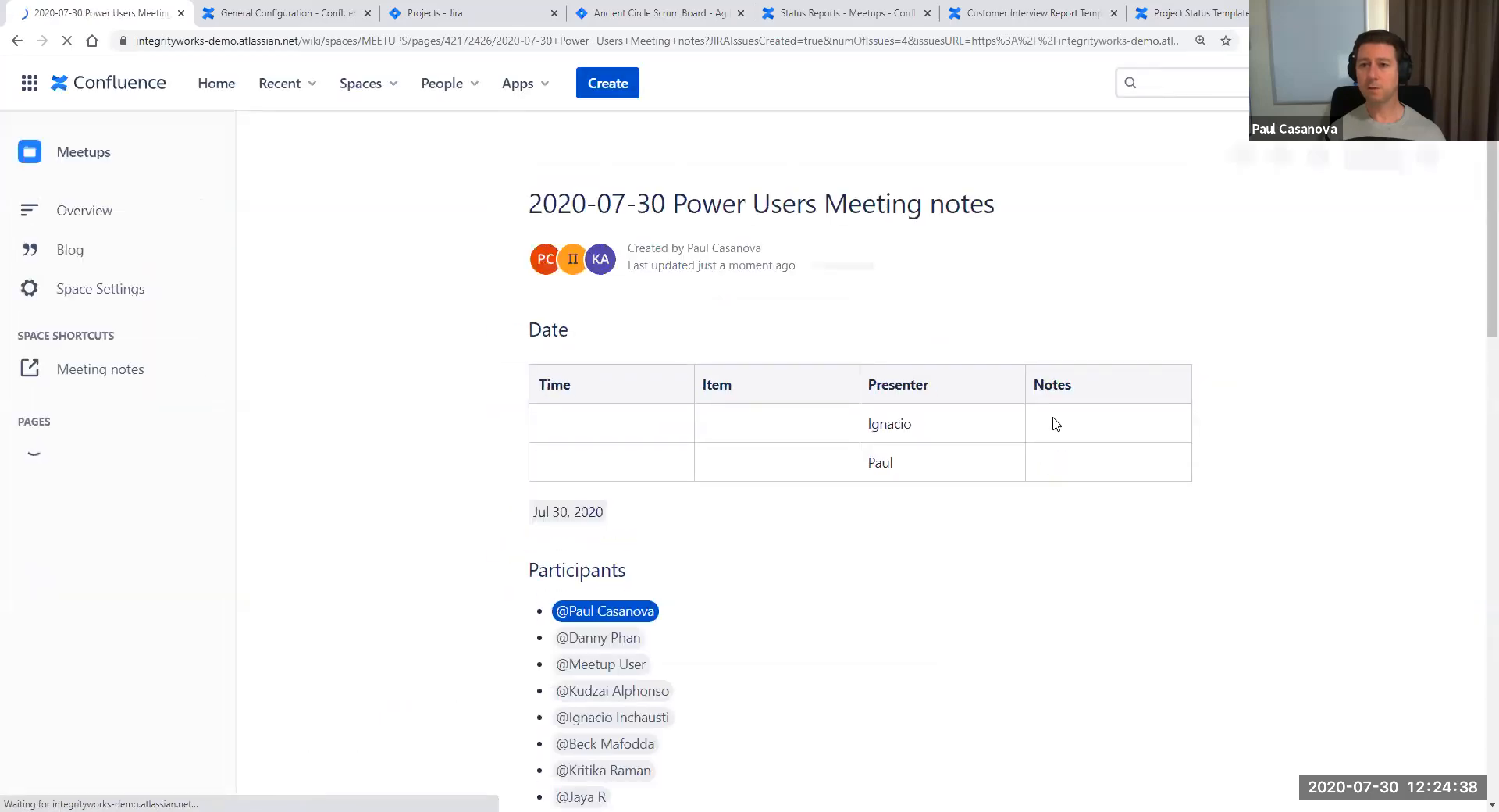
# Examine the issue links in the task table, reload the newer page version and compare the Task 4 text with its linked issue
pyautogui.scroll(-6, 941, 418)
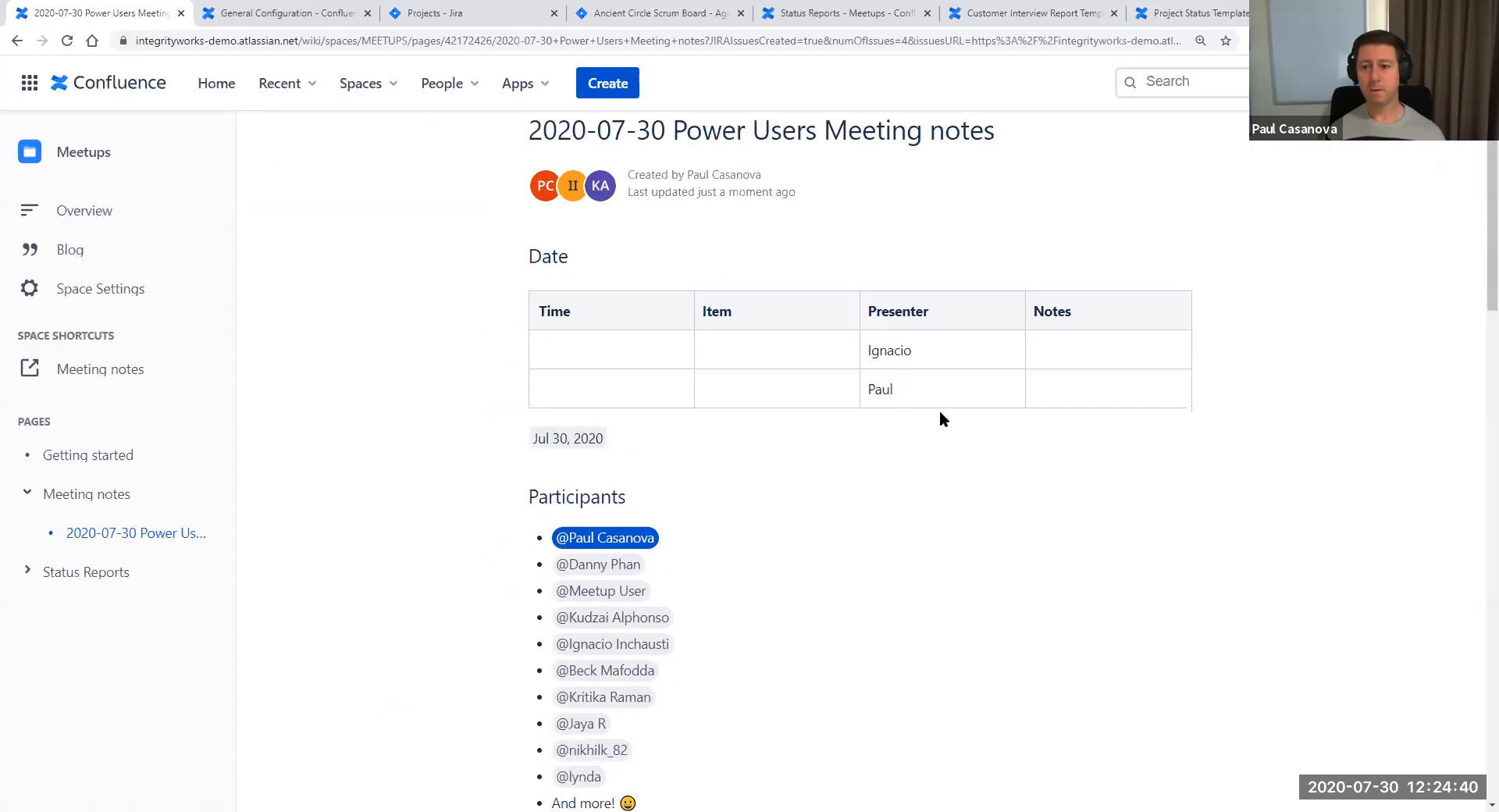
pyautogui.scroll(-8, 941, 418)
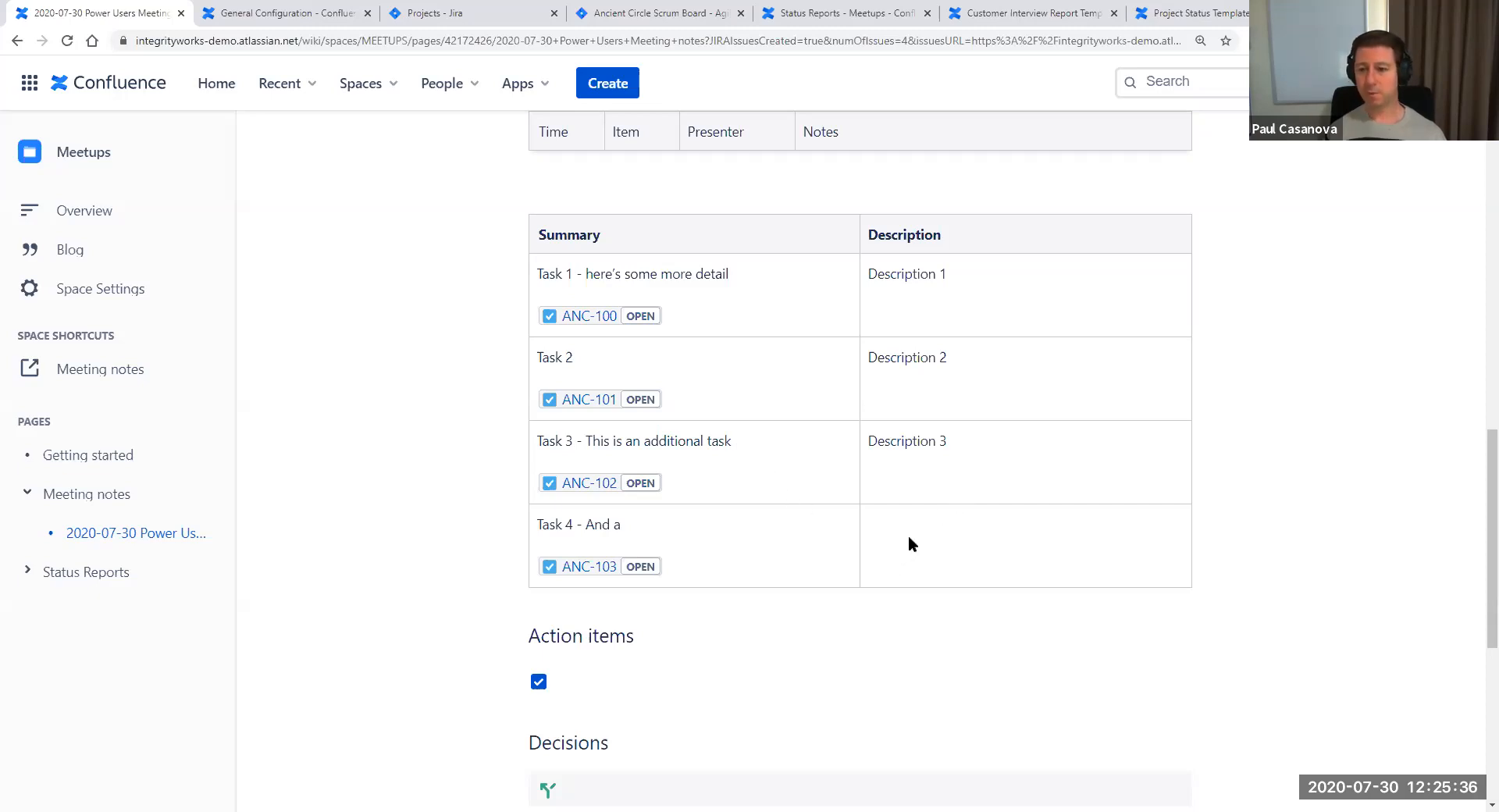
pyautogui.scroll(-1, 900, 546)
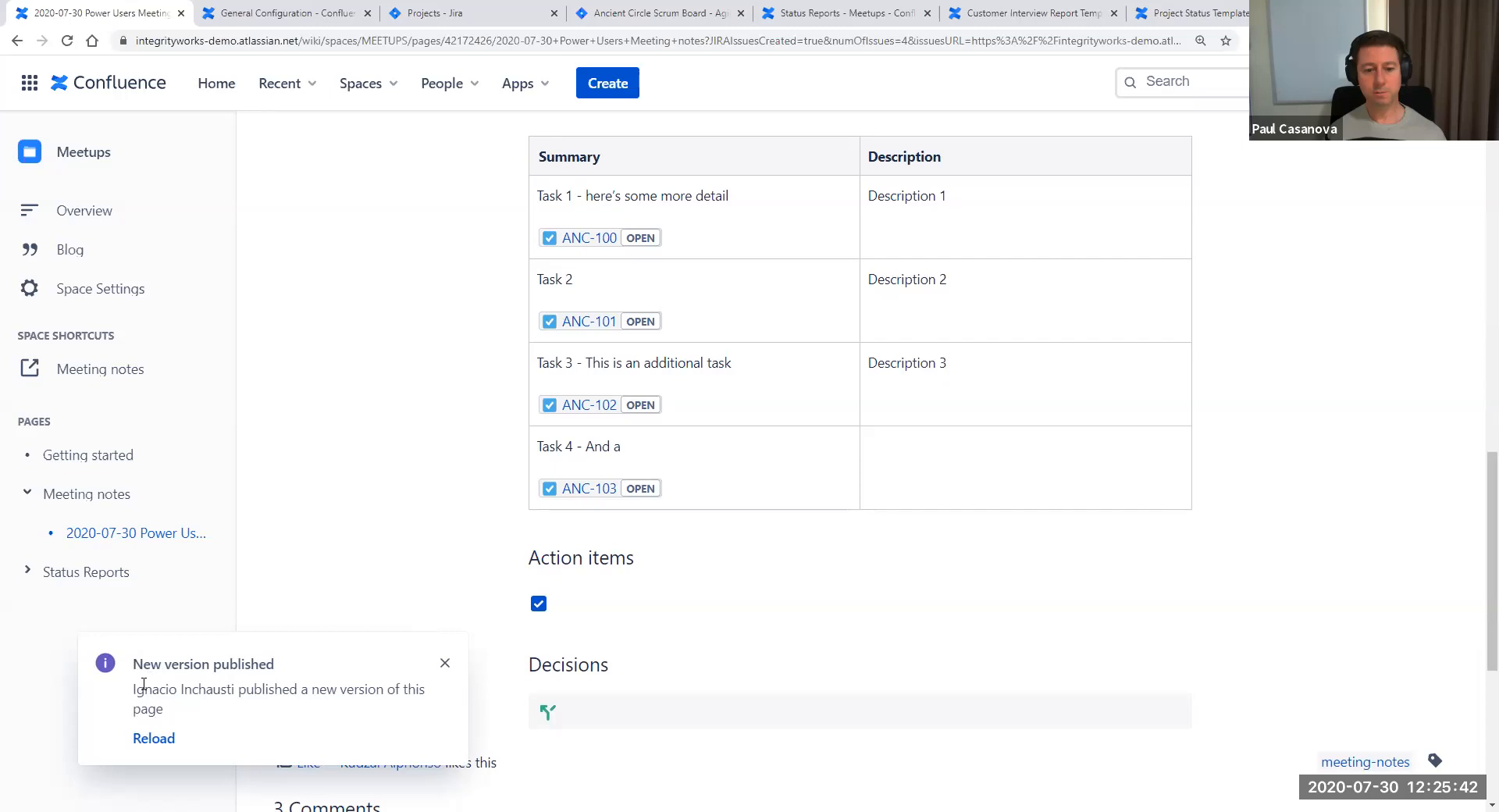
pyautogui.click(154, 738)
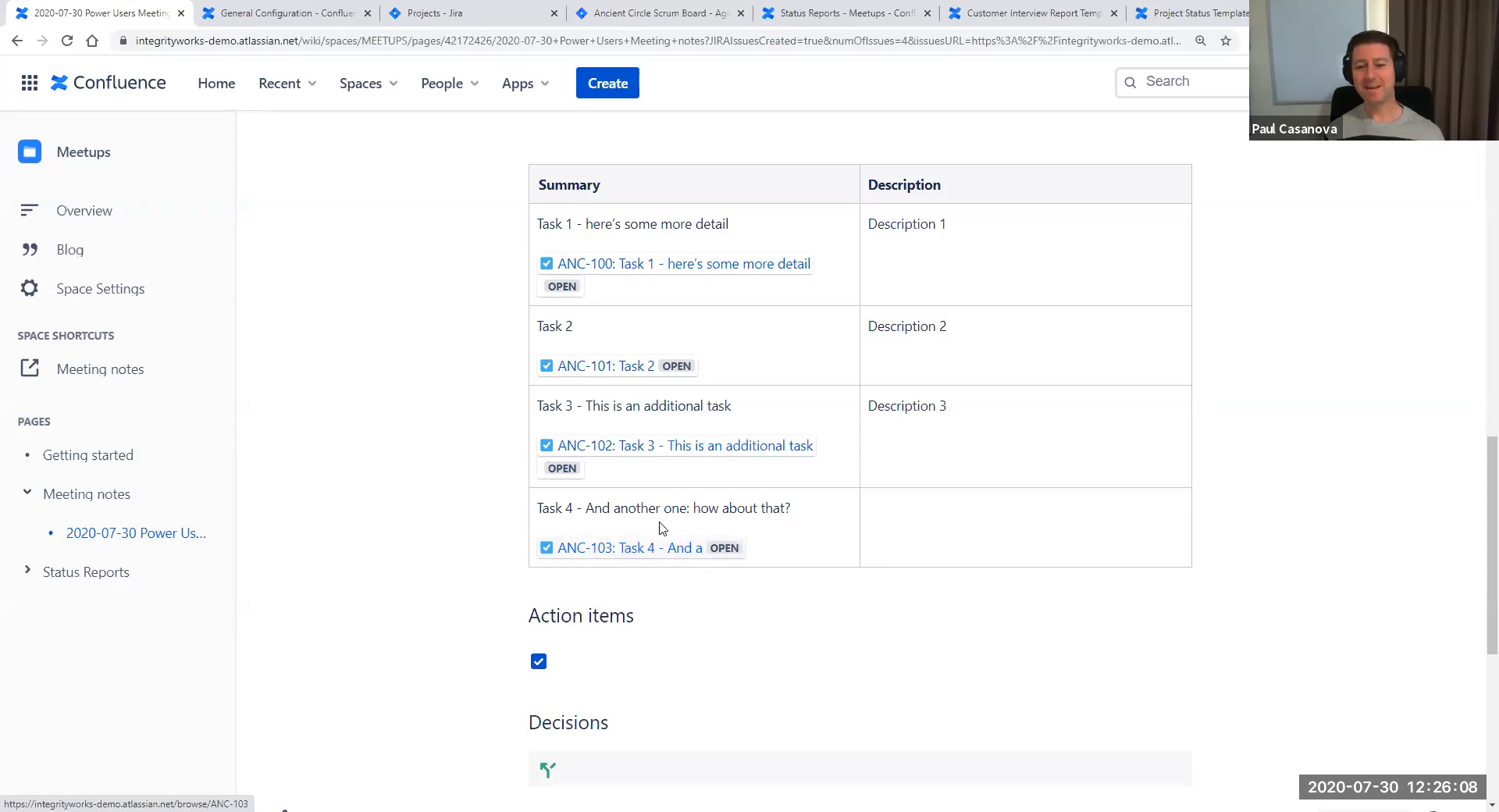
pyautogui.moveTo(622, 509); pyautogui.dragTo(791, 511)
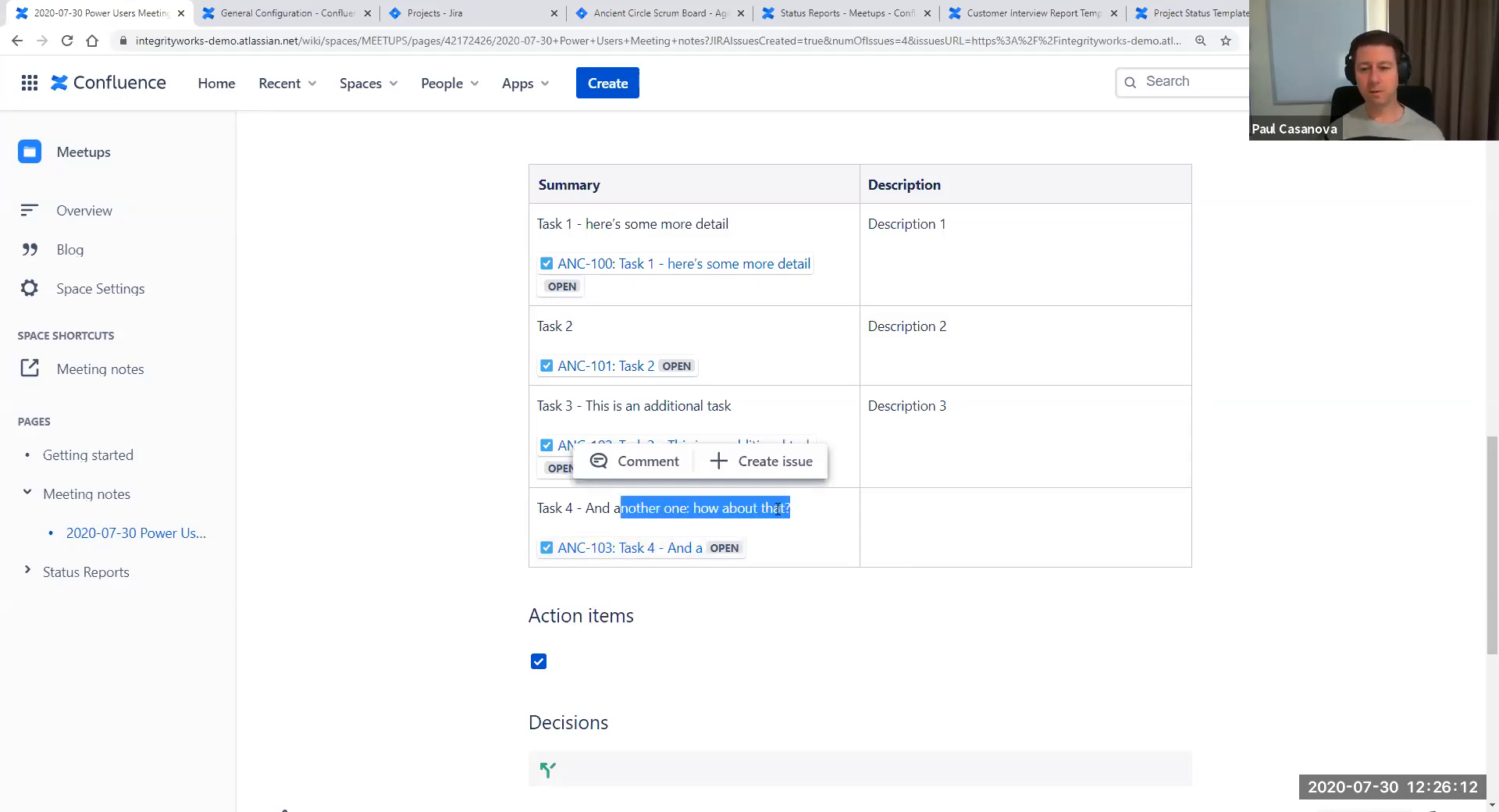
pyautogui.click(778, 510)
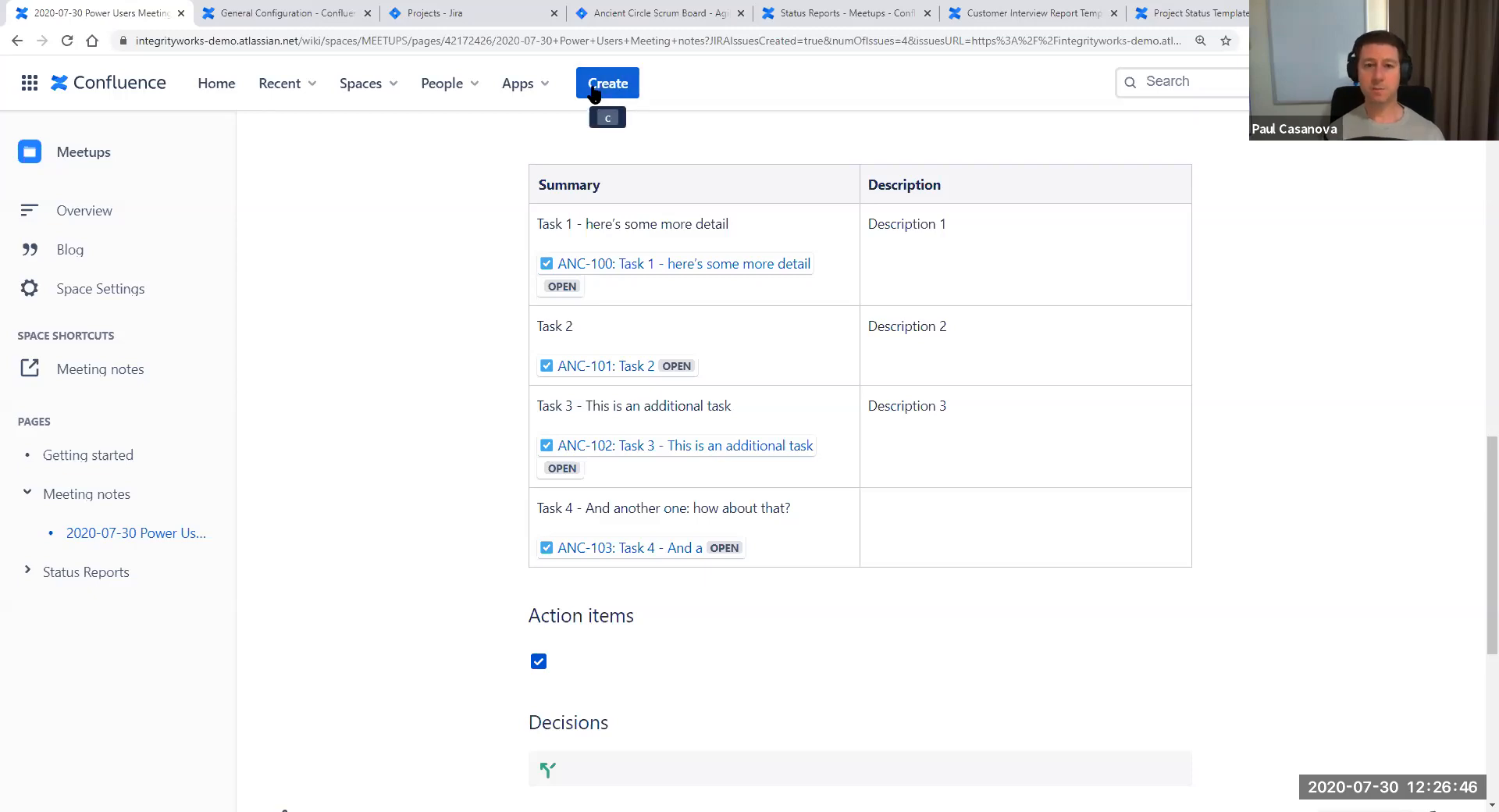
# View the Jira project list and return to the Task 1 summary on the meeting notes page
pyautogui.click(442, 14)
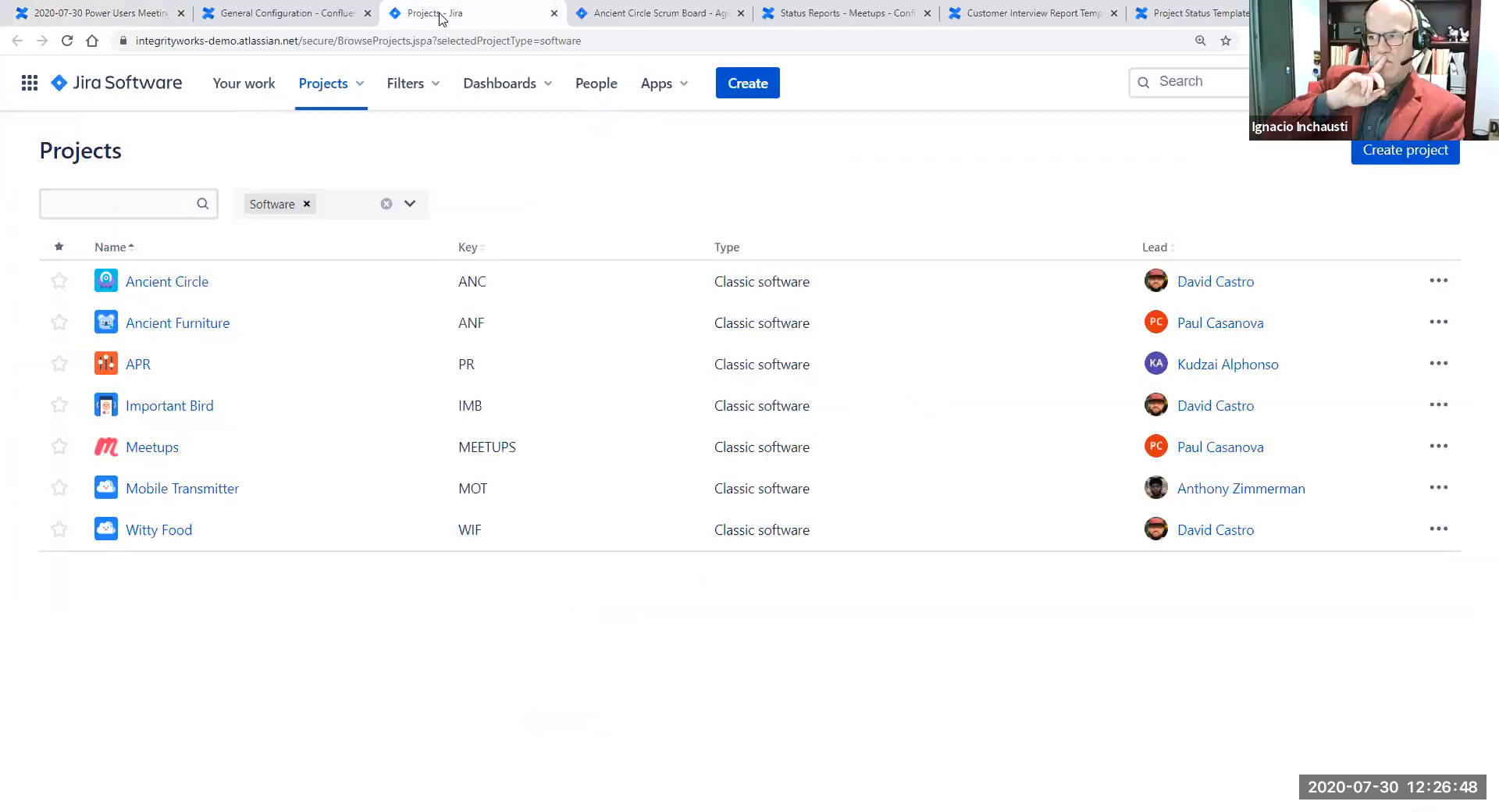
pyautogui.click(102, 14)
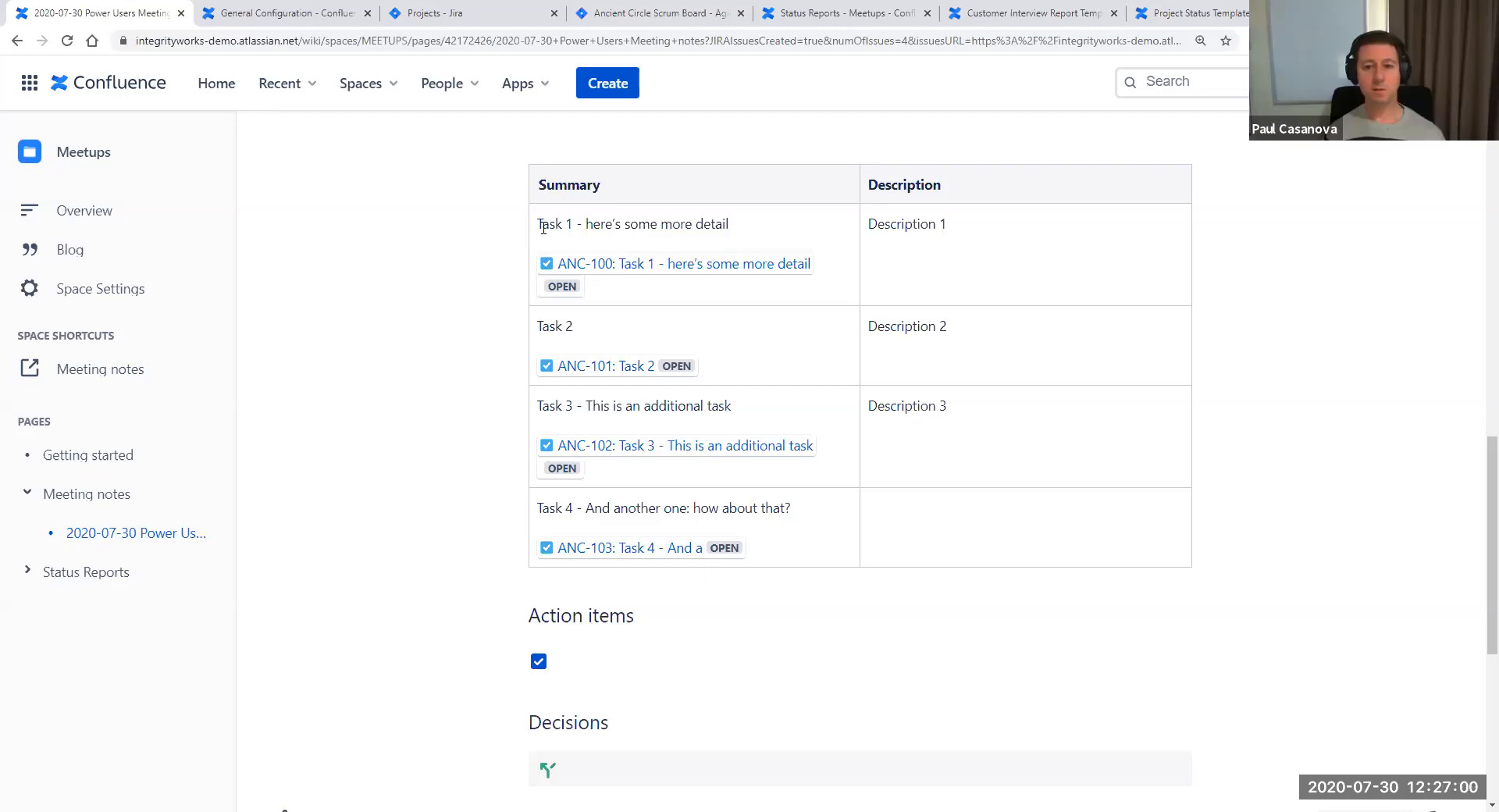
pyautogui.moveTo(540, 224); pyautogui.dragTo(733, 227)
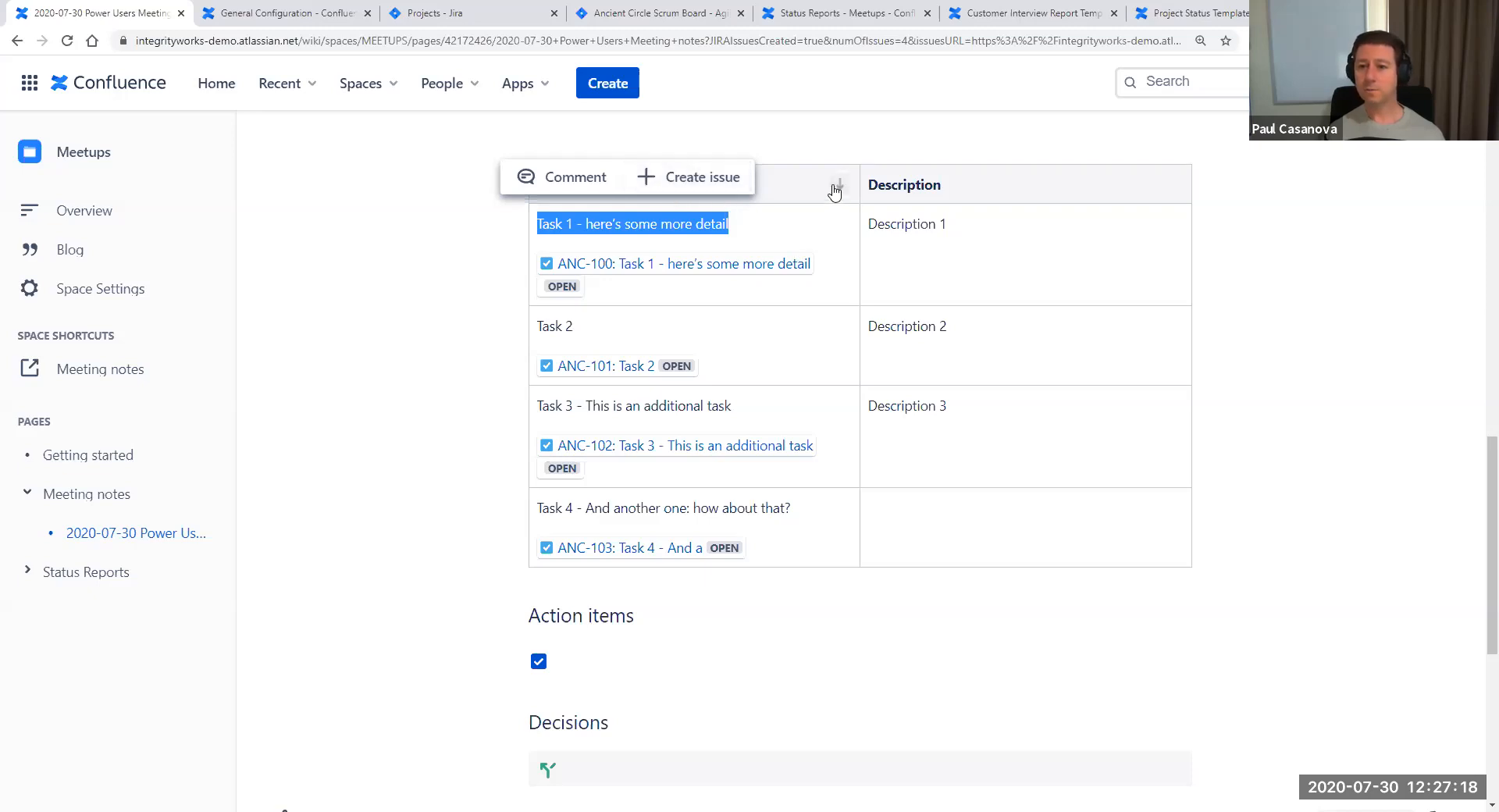
pyautogui.click(492, 275)
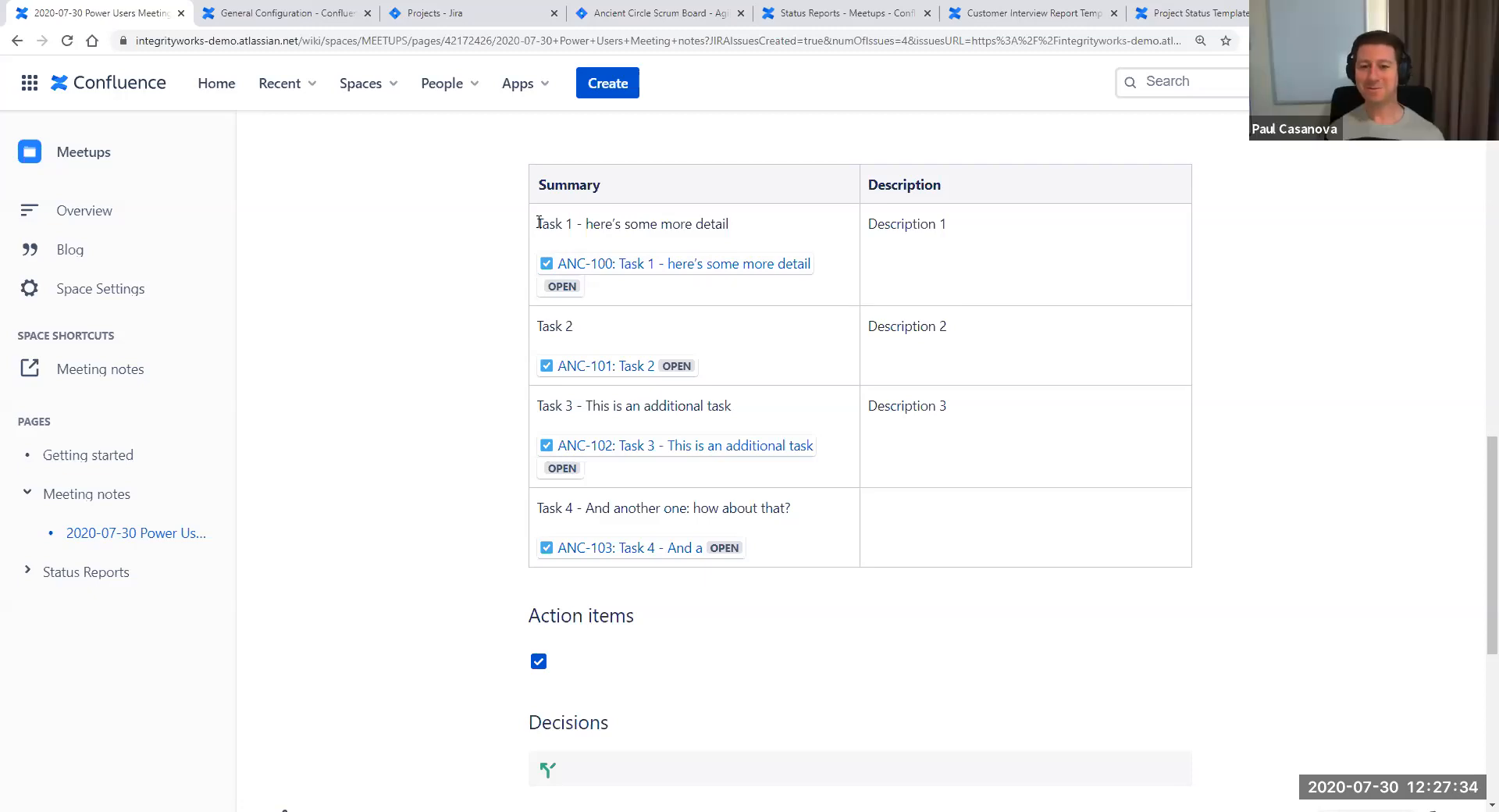
# Preview creating multiple issues from the table via the Task 1 summary text, cancel it and dismiss the new-version notice
pyautogui.moveTo(539, 223); pyautogui.dragTo(734, 227)
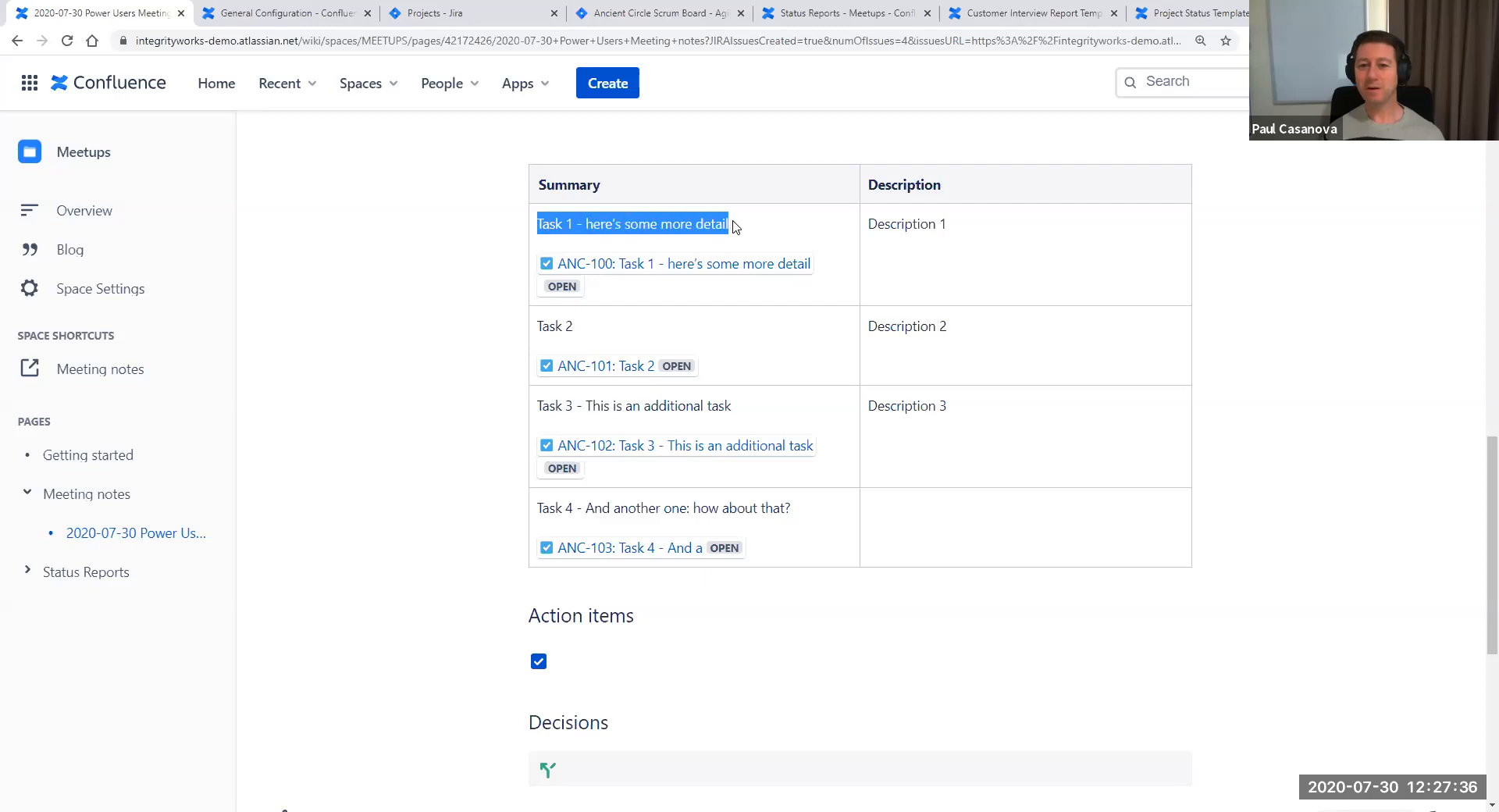
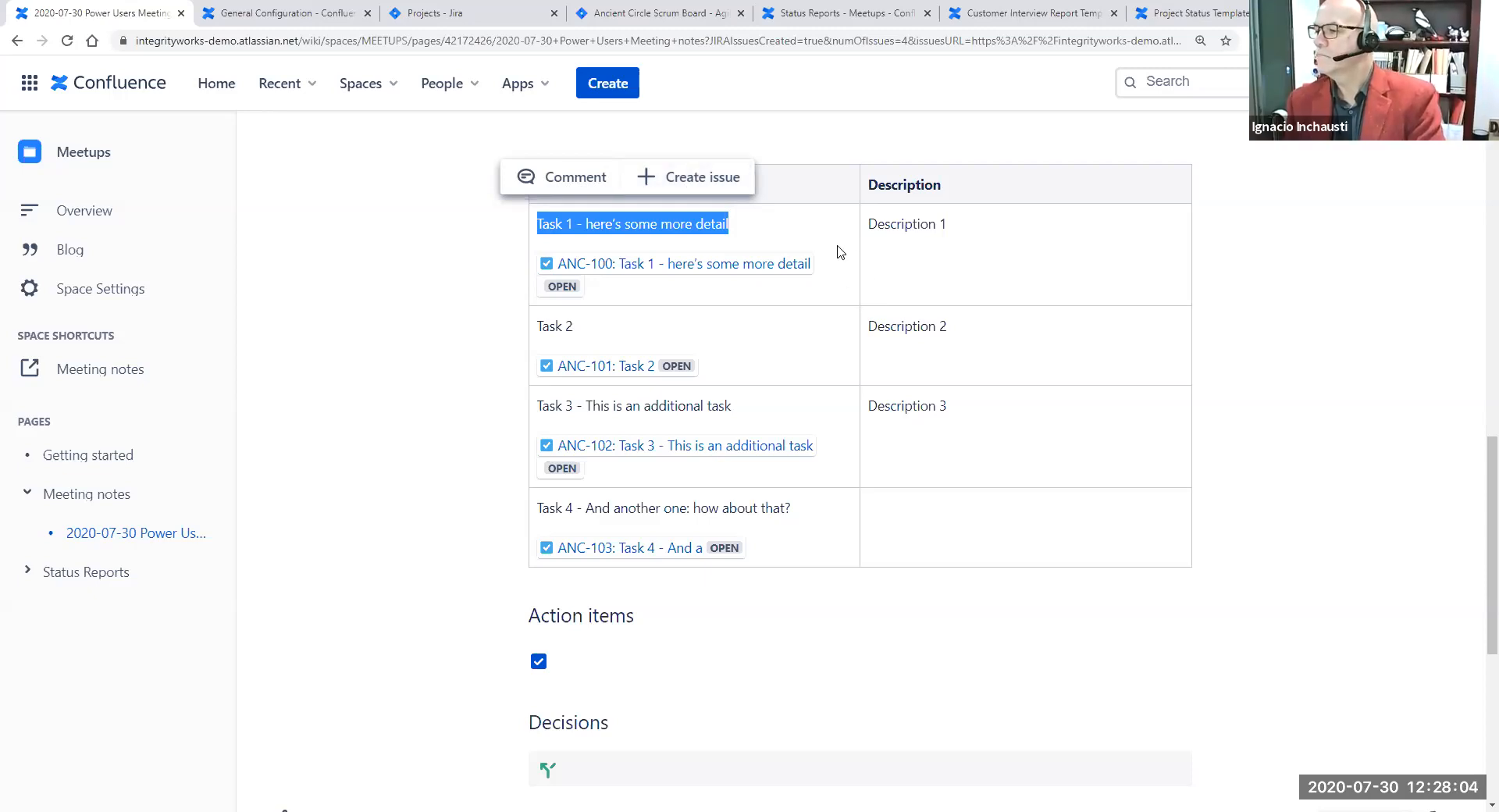
pyautogui.click(692, 178)
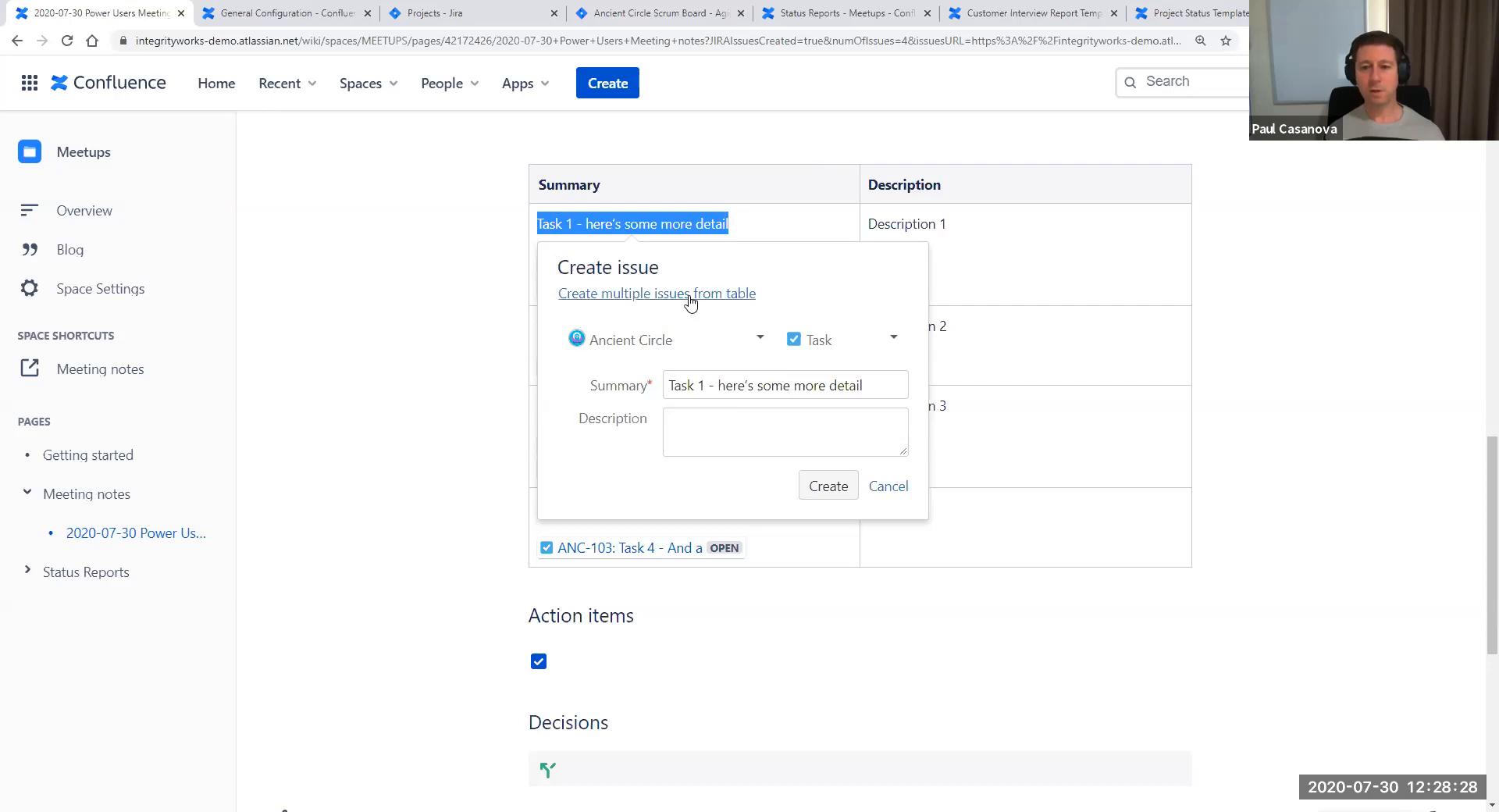
pyautogui.click(628, 297)
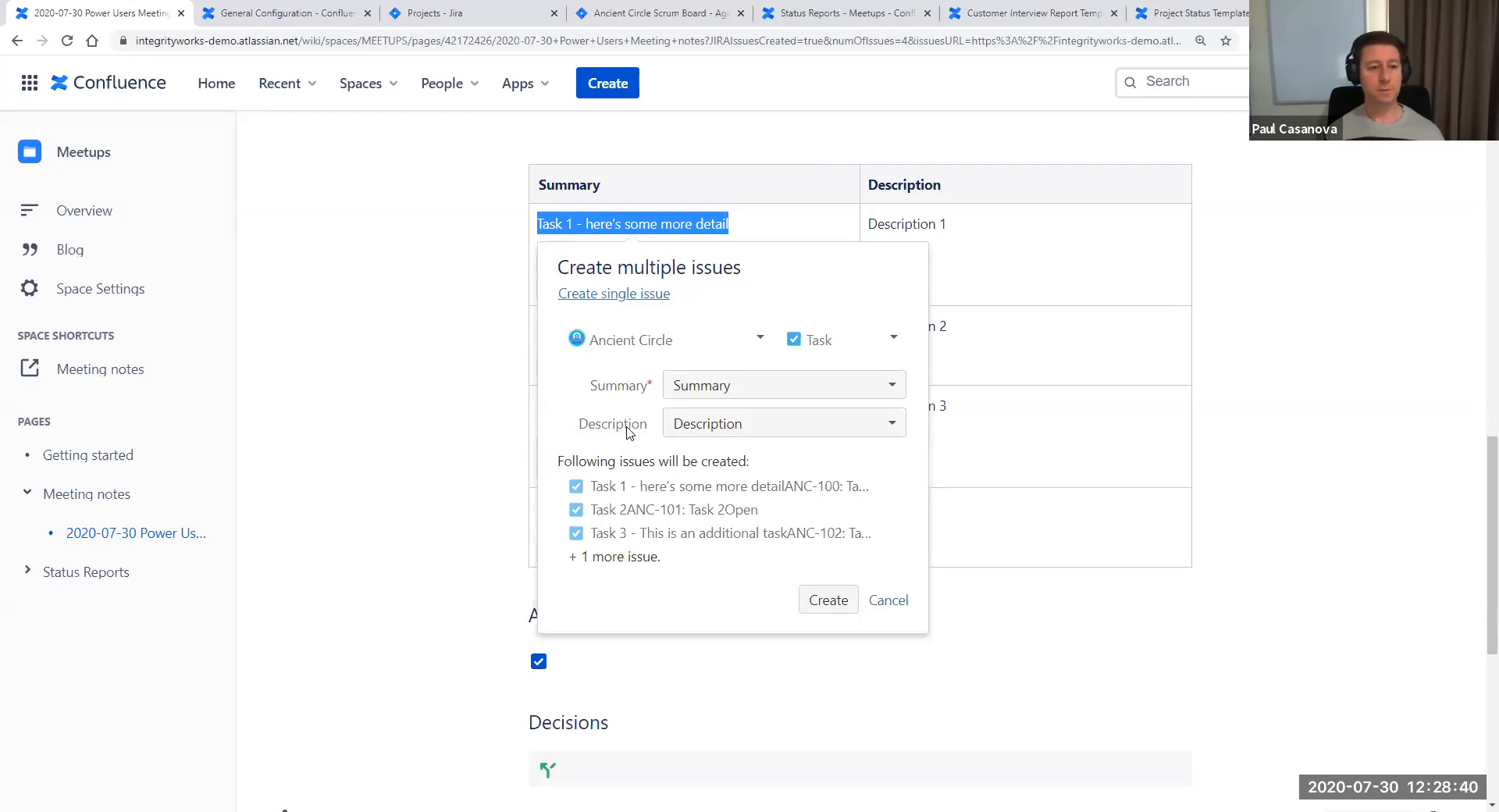
pyautogui.click(888, 602)
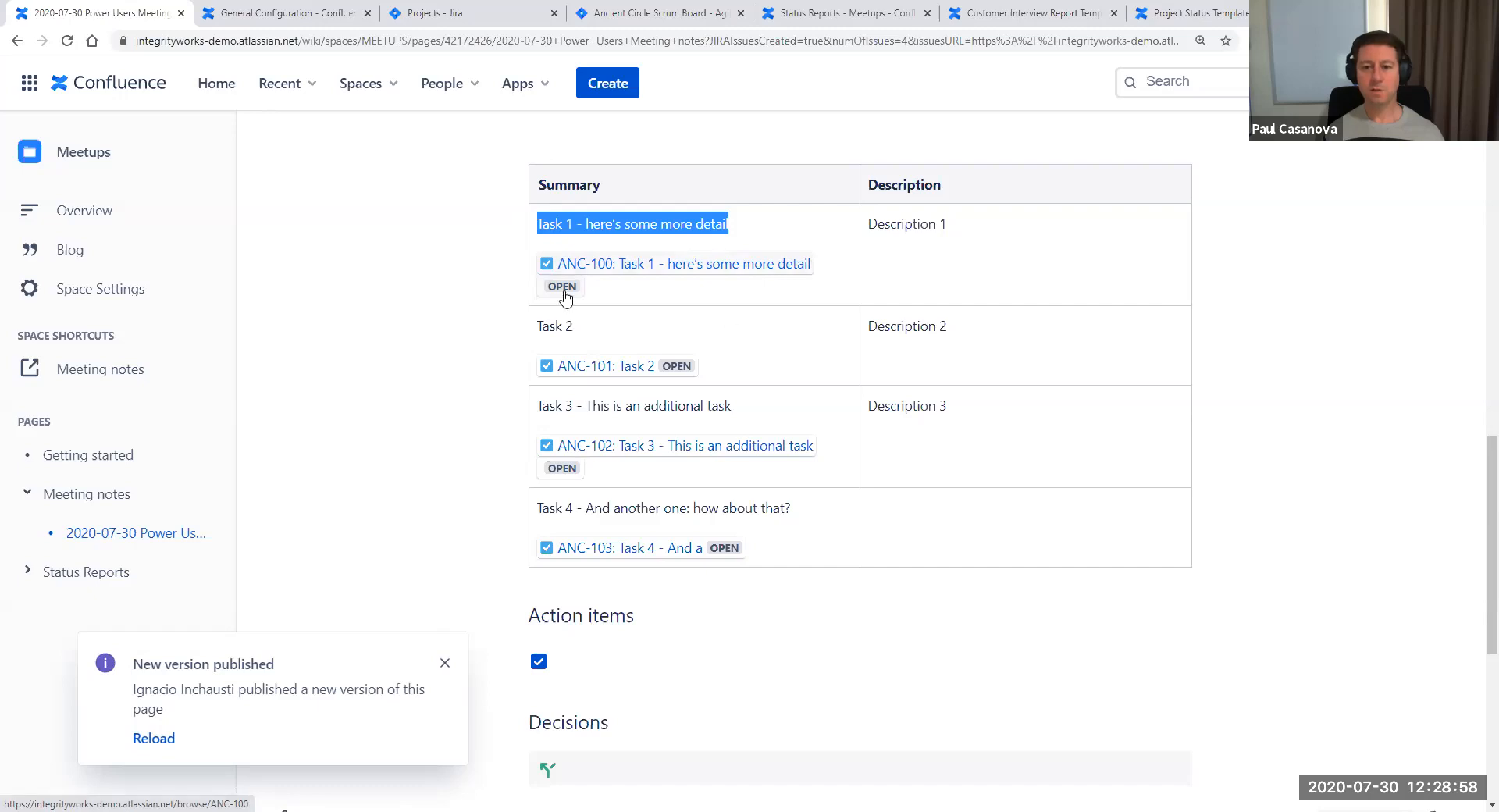
pyautogui.click(497, 390)
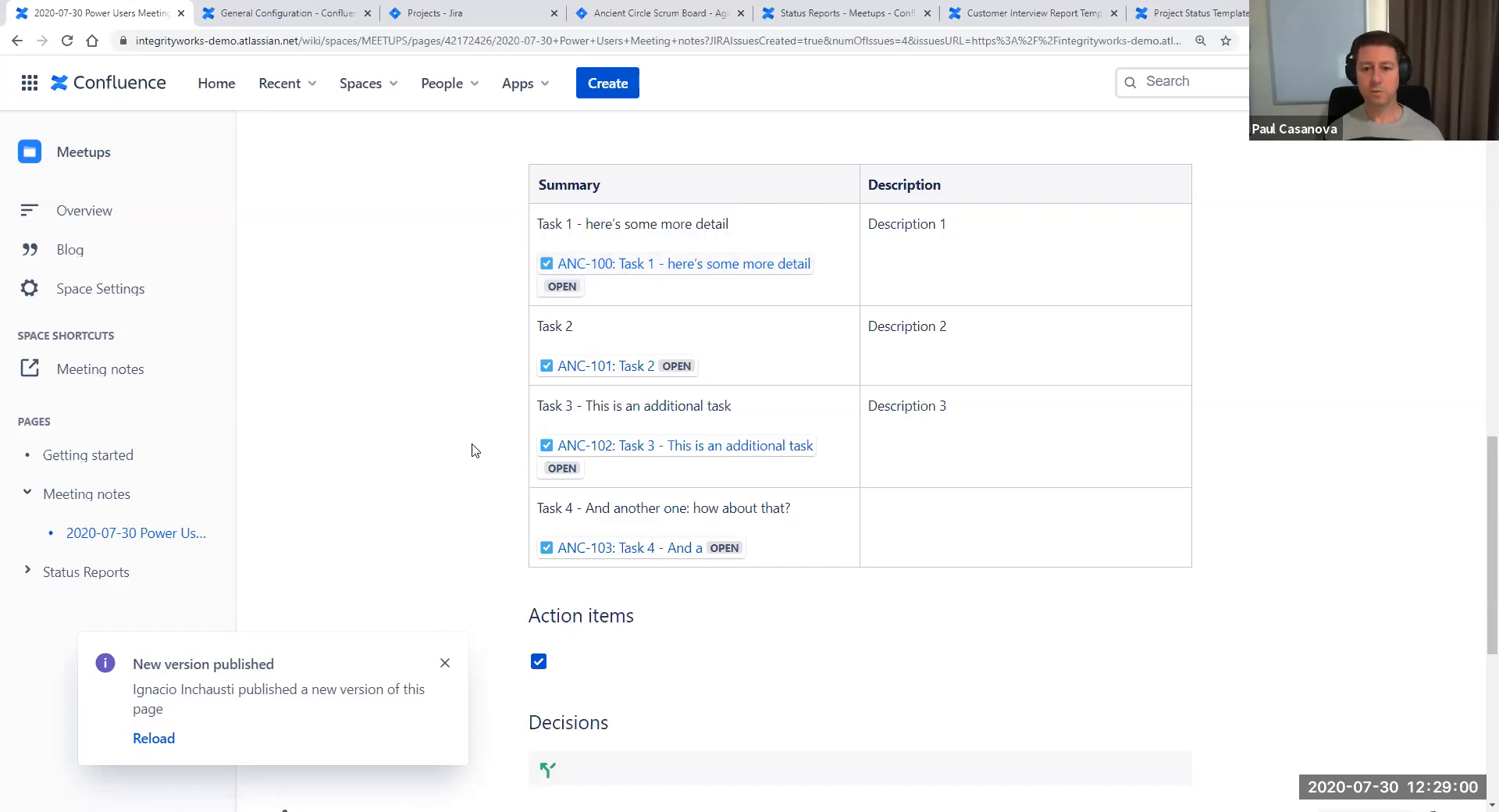
pyautogui.click(445, 663)
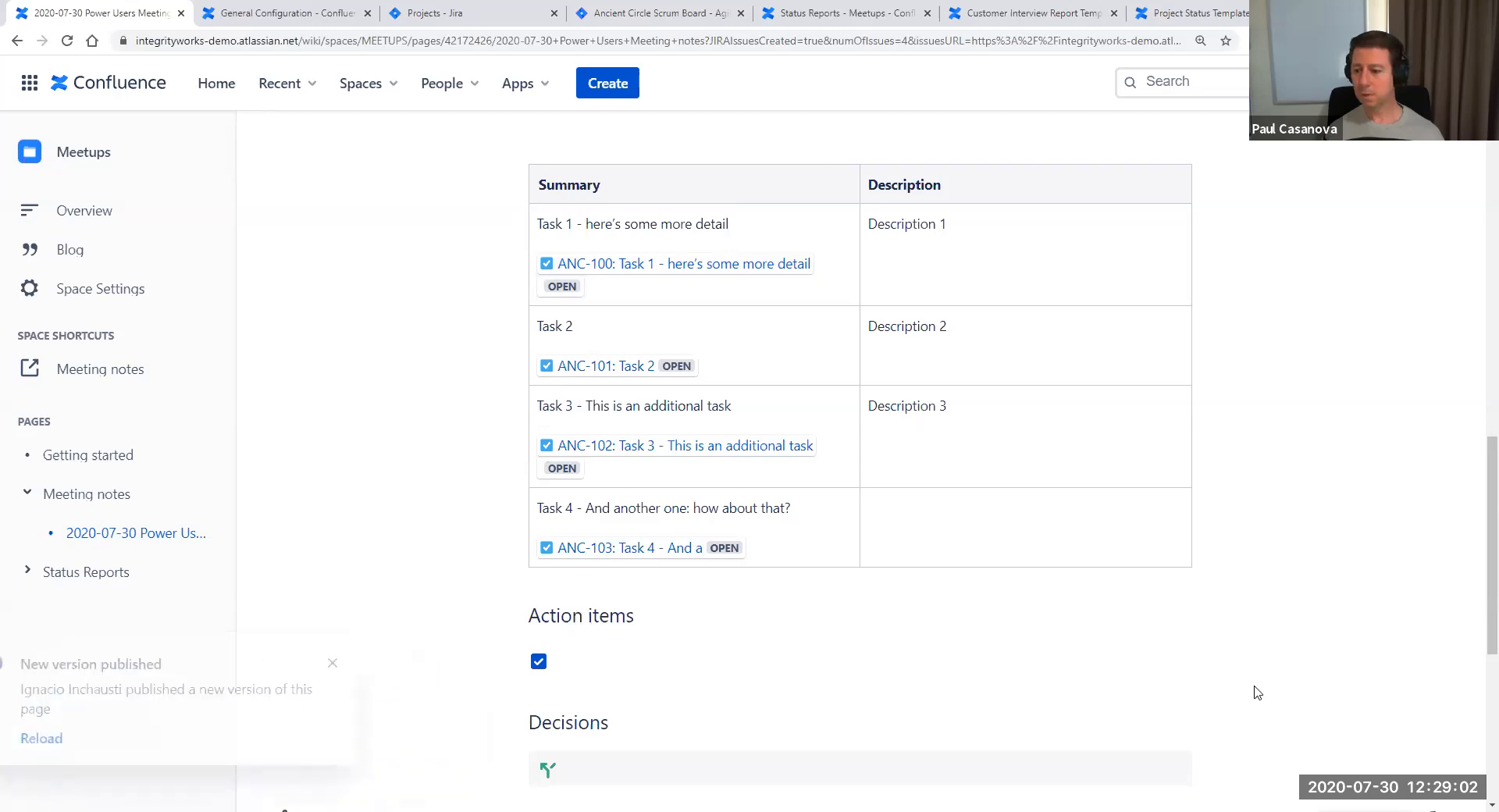
# Open the inline comment on the goal "Create a sample status report together" and resolve it
pyautogui.scroll(2, 1473, 554)
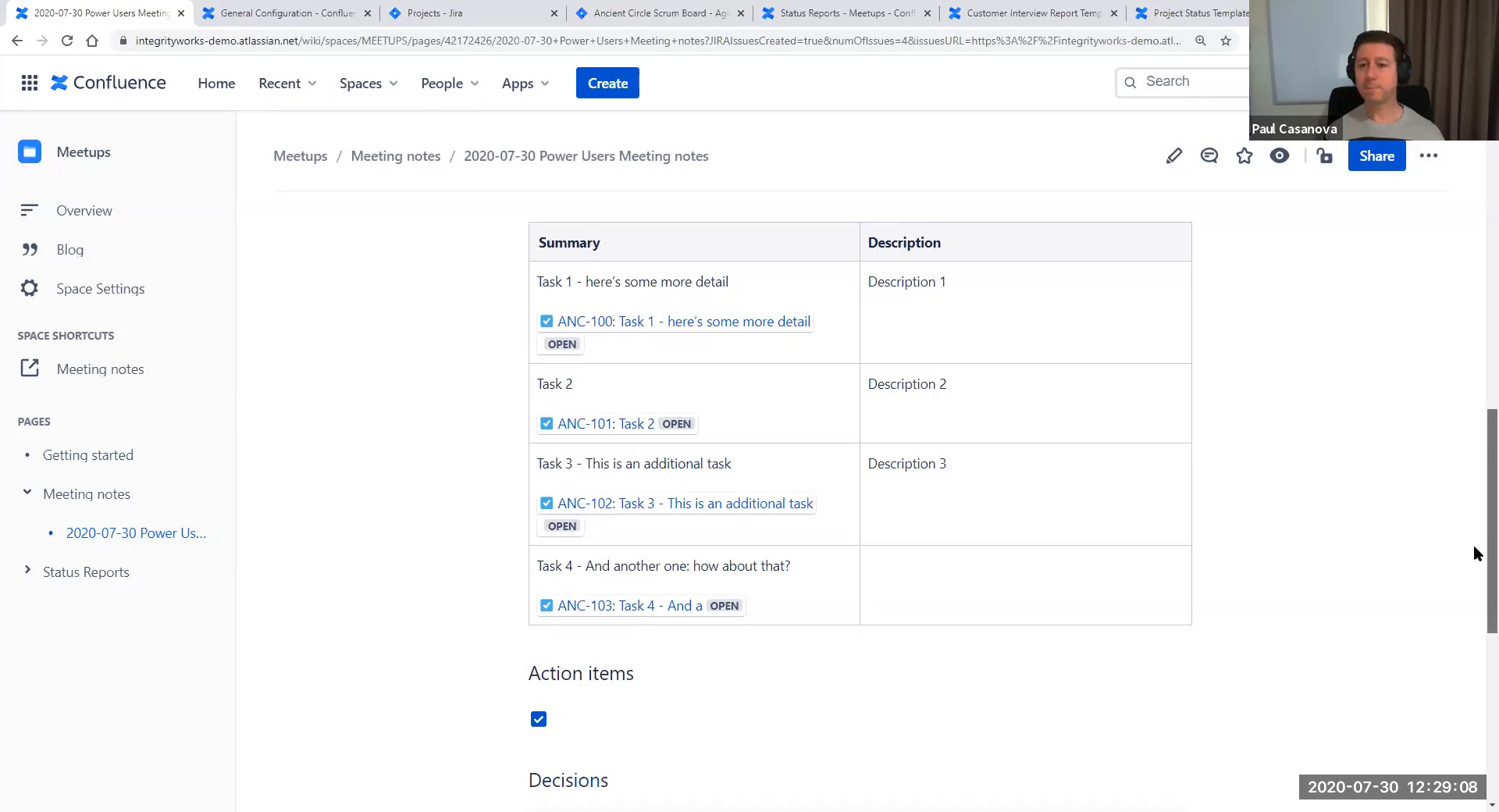
pyautogui.scroll(5, 1473, 507)
pyautogui.scroll(2, 1473, 421)
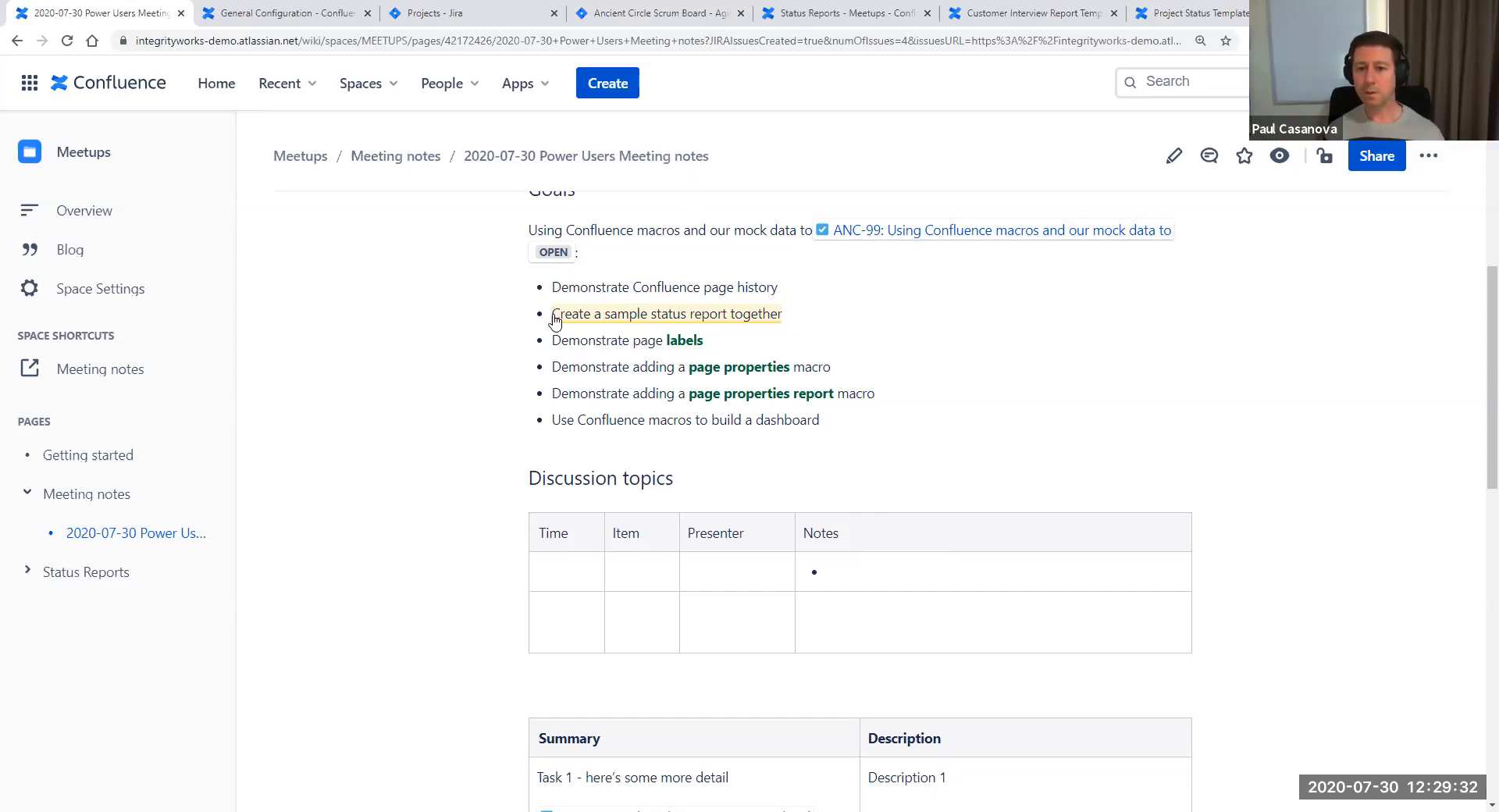
pyautogui.click(722, 320)
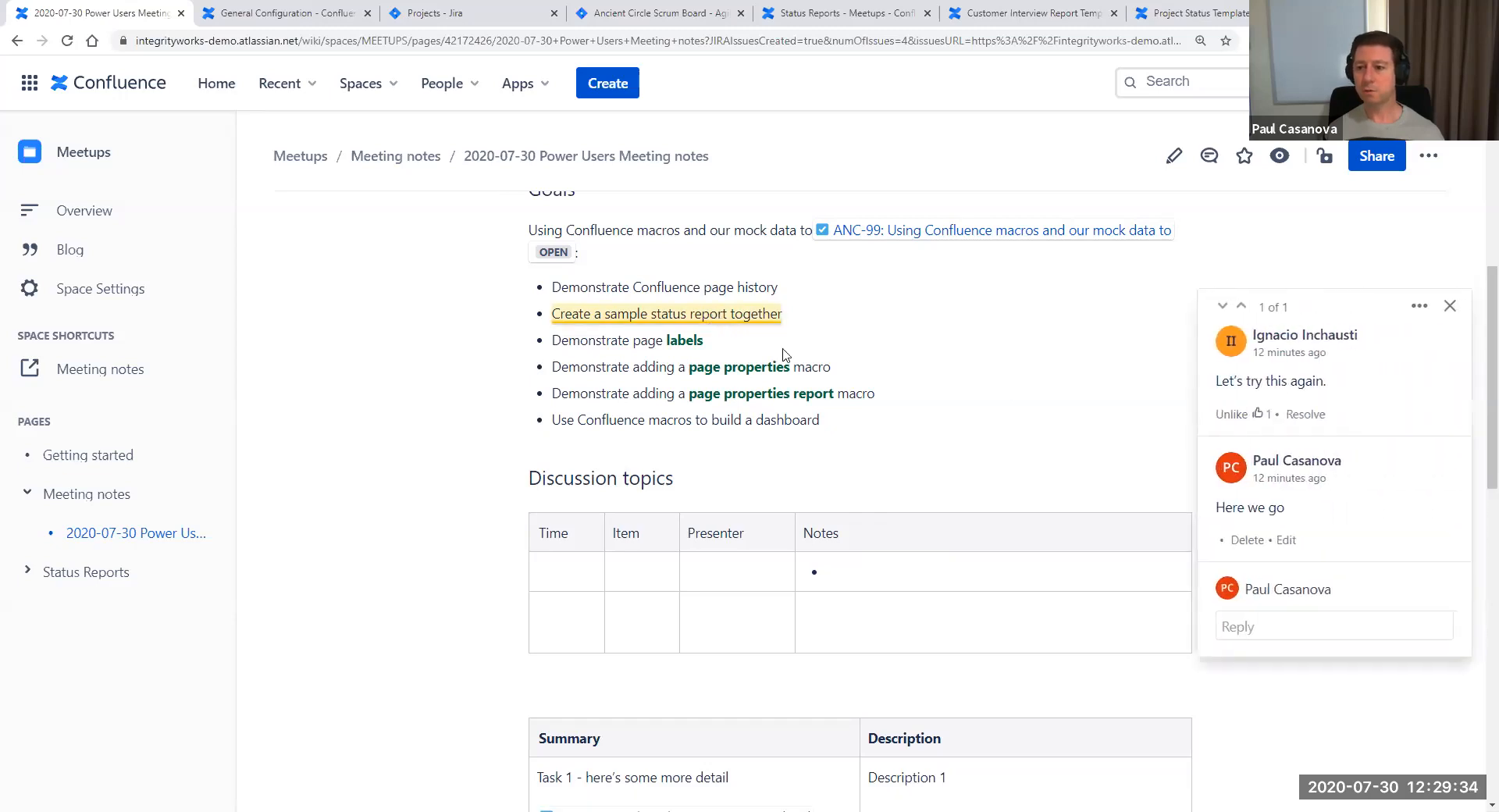
pyautogui.click(1300, 415)
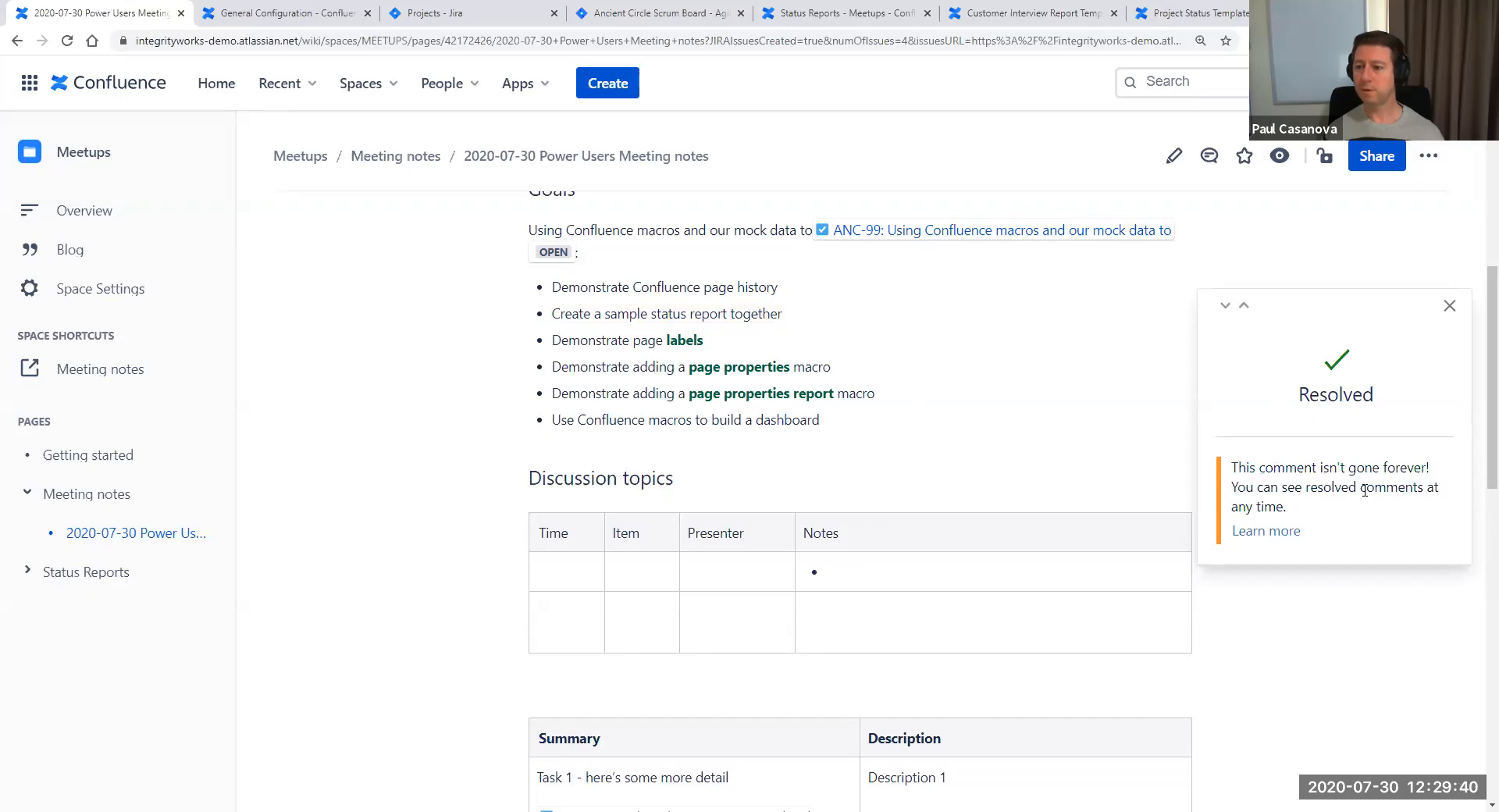
# Open the "Learn more" help on resolved comments in a new tab and close the resolved comment's panel
pyautogui.rightClick(1256, 535)
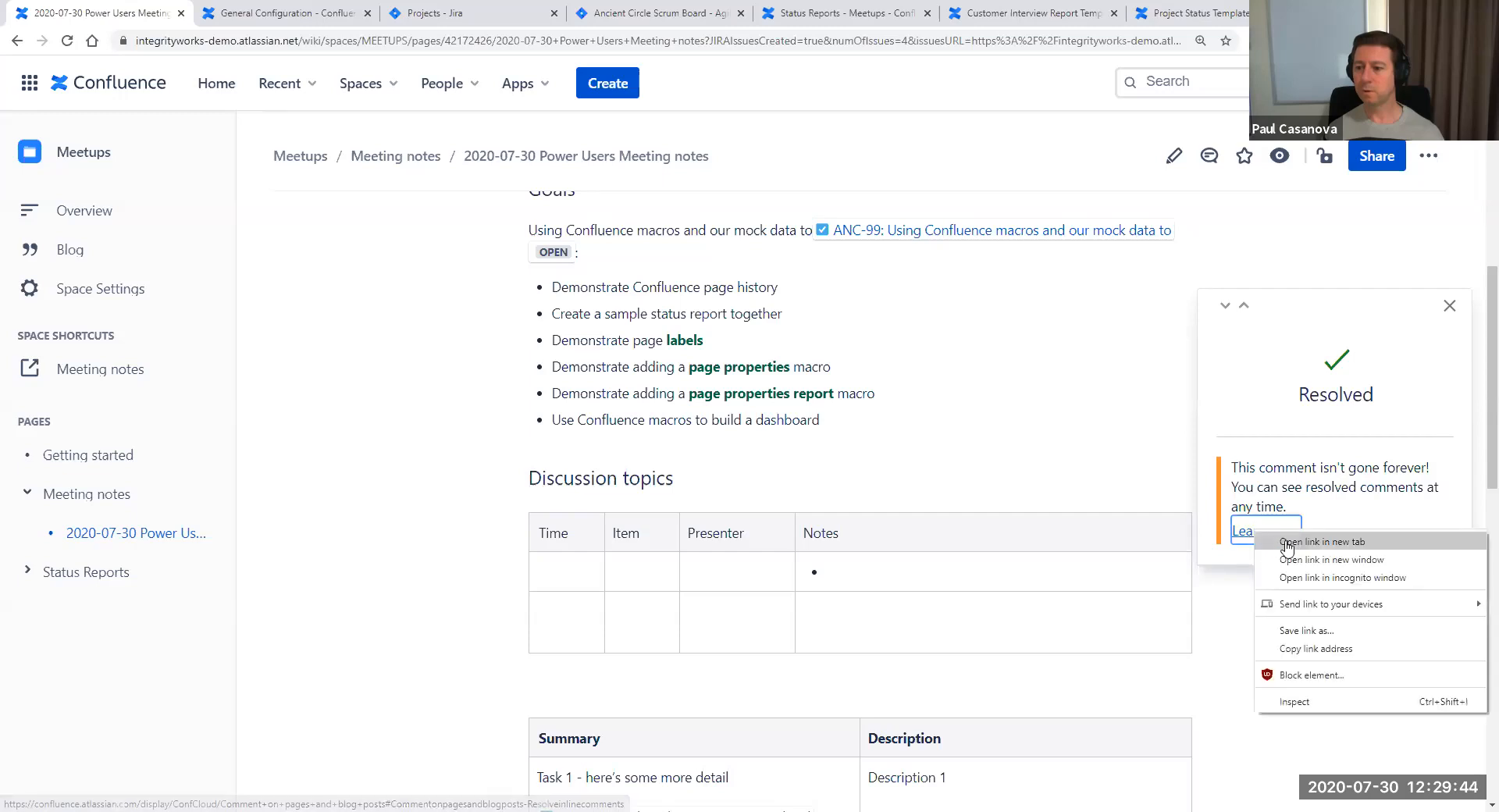
pyautogui.click(1297, 549)
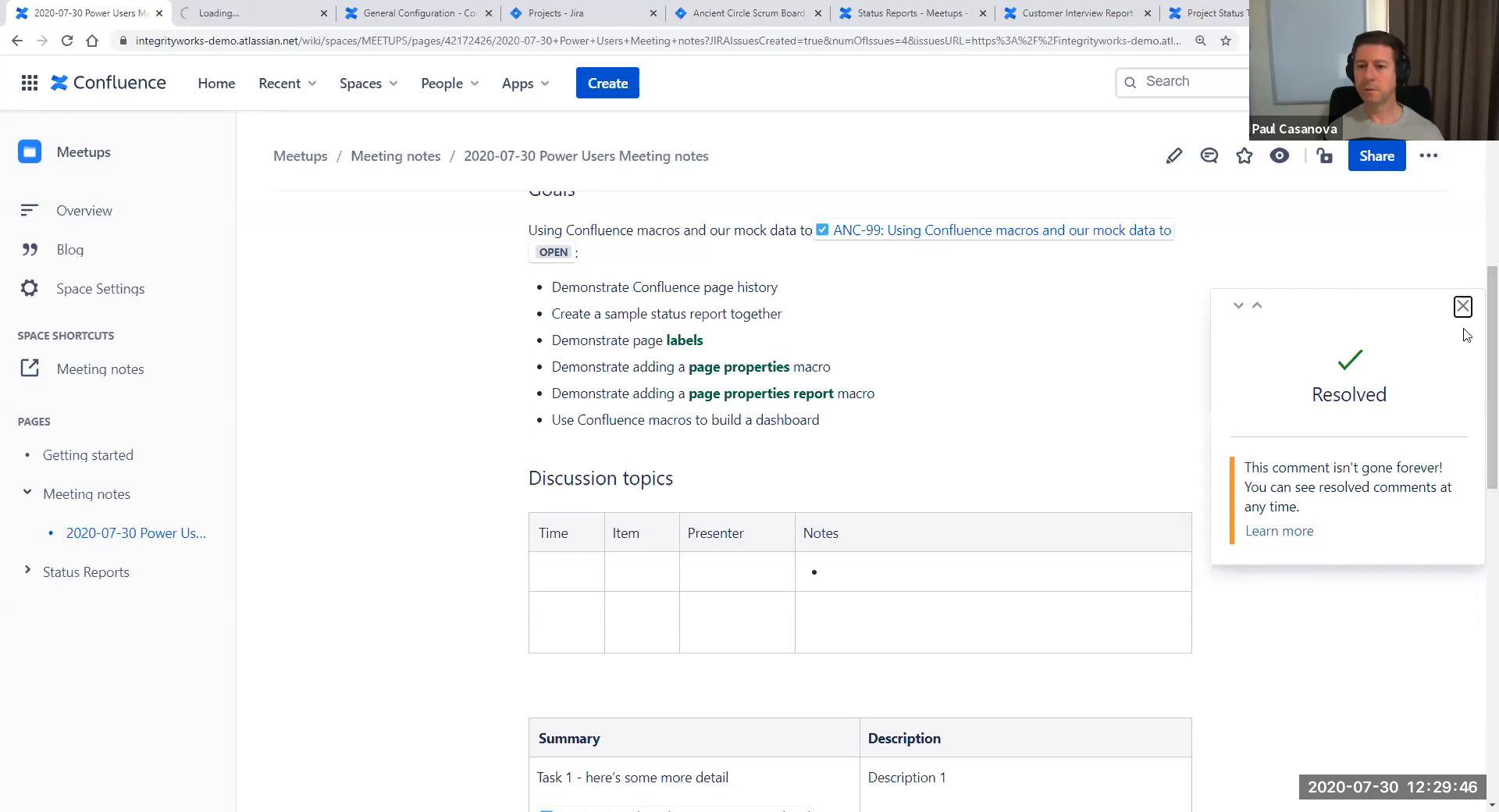
pyautogui.click(1450, 305)
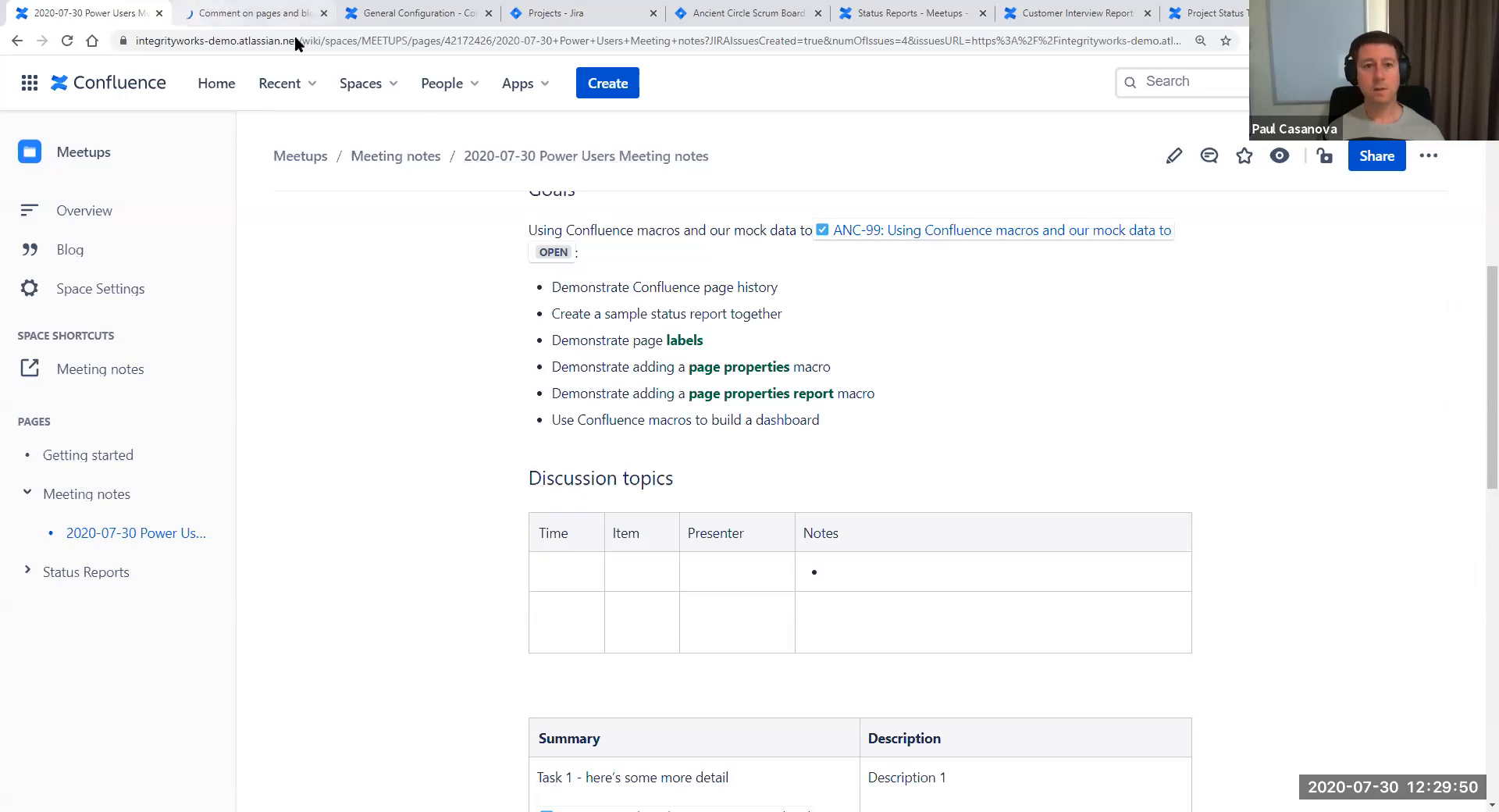
# Close the General Configuration tab and view the Status Reports page with its Customer Interview Report and Project Status template examples
pyautogui.click(388, 14)
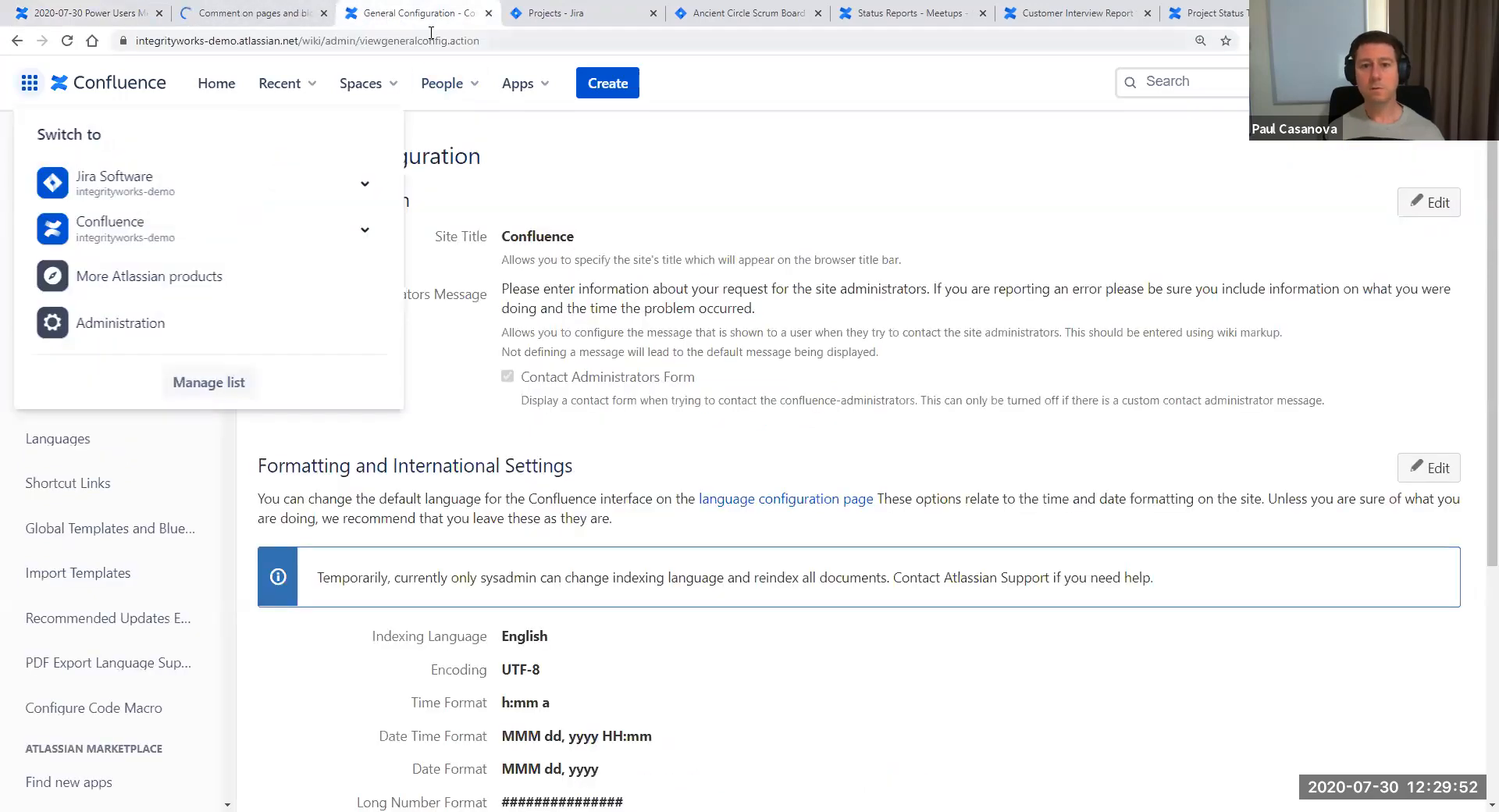
pyautogui.click(489, 14)
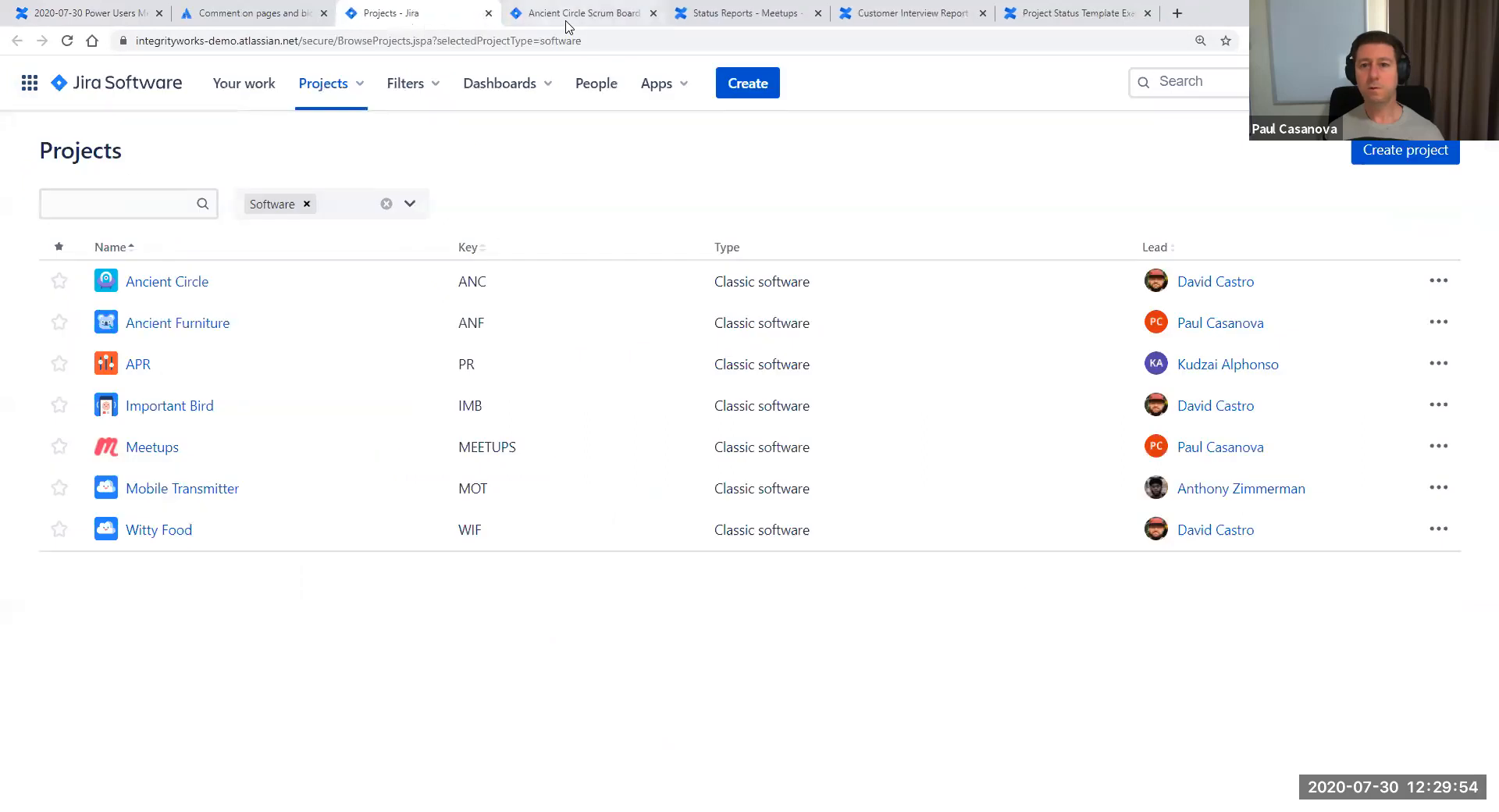
pyautogui.click(719, 14)
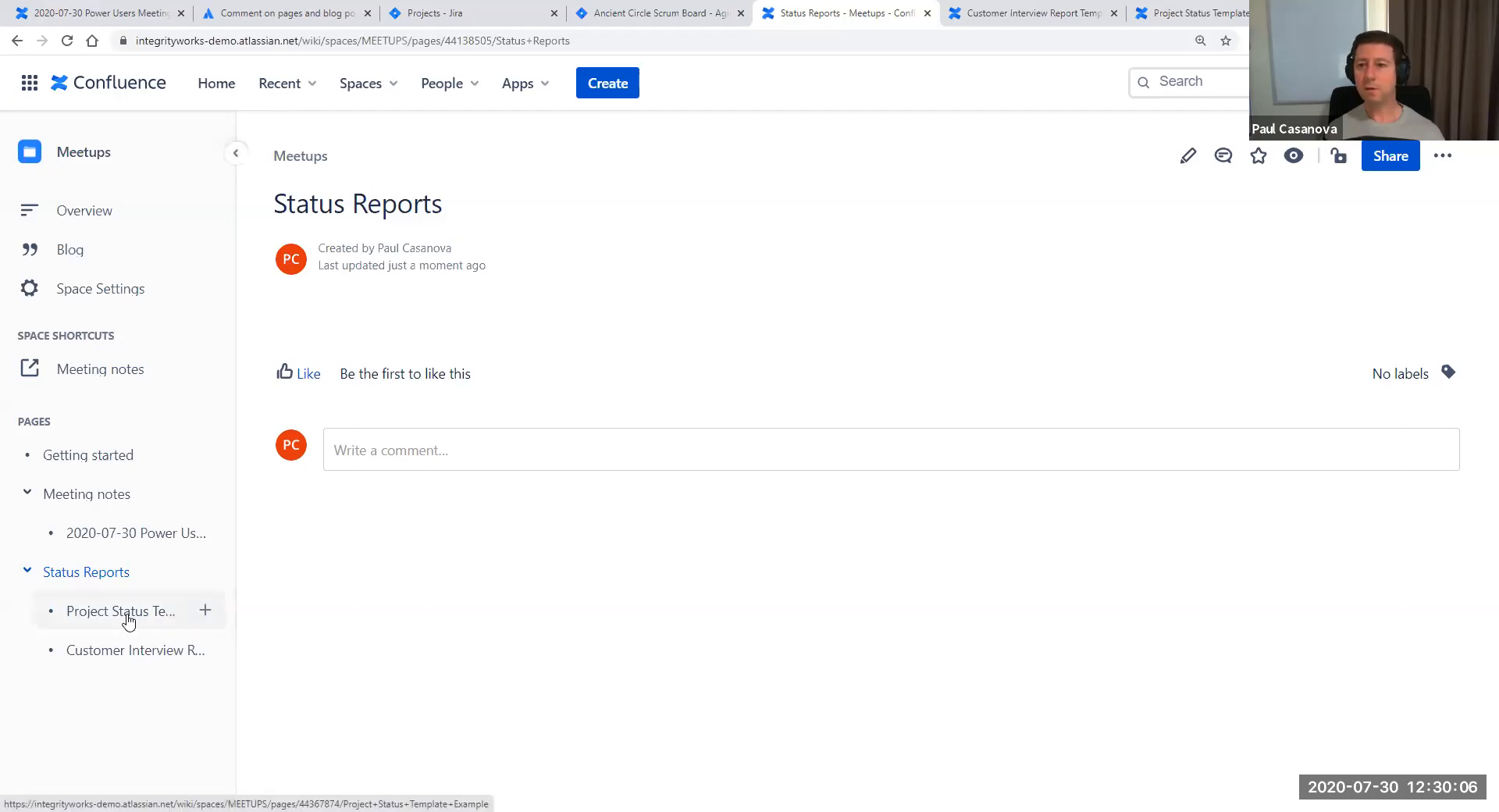
pyautogui.click(996, 17)
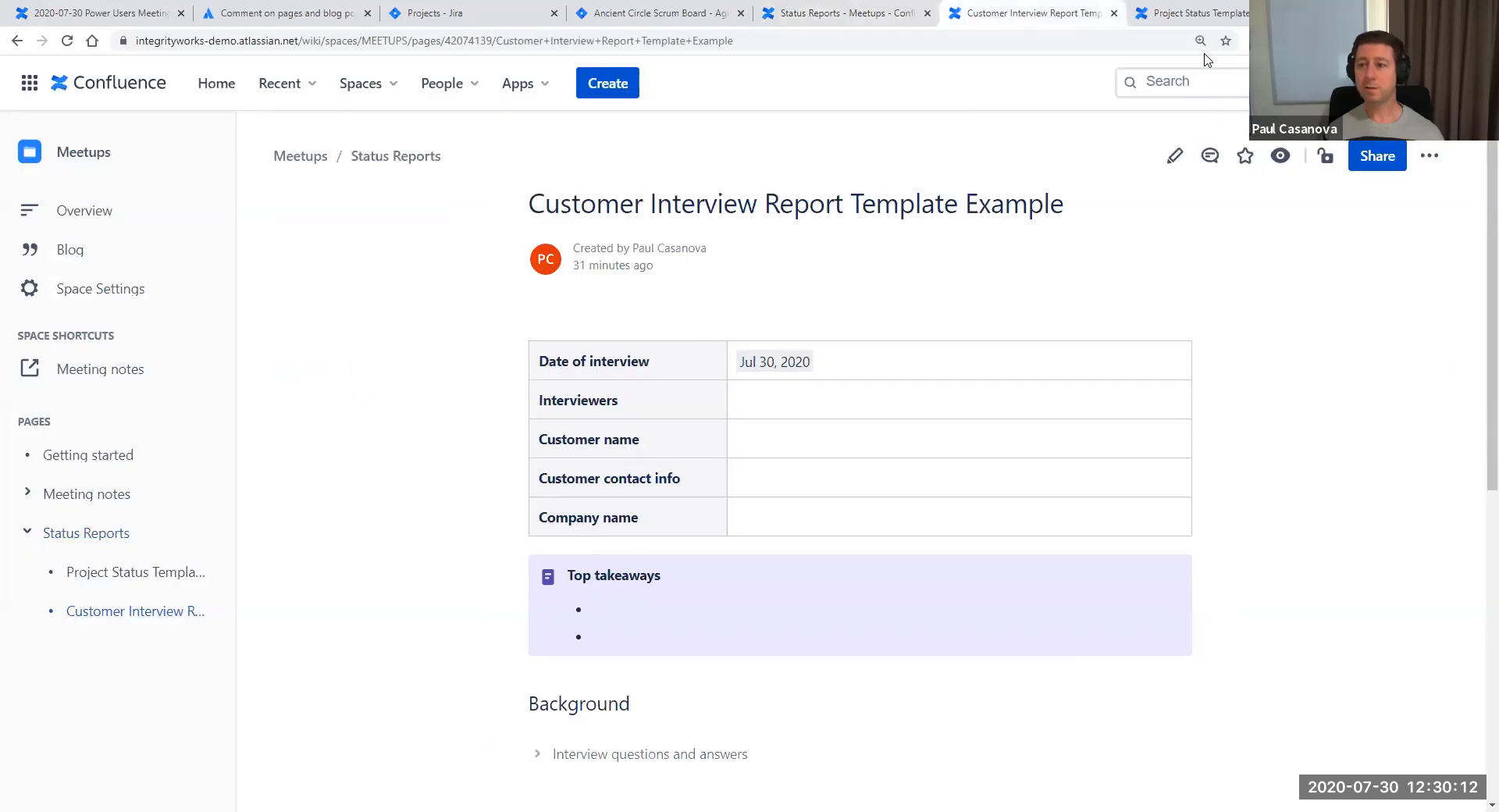
pyautogui.click(1193, 16)
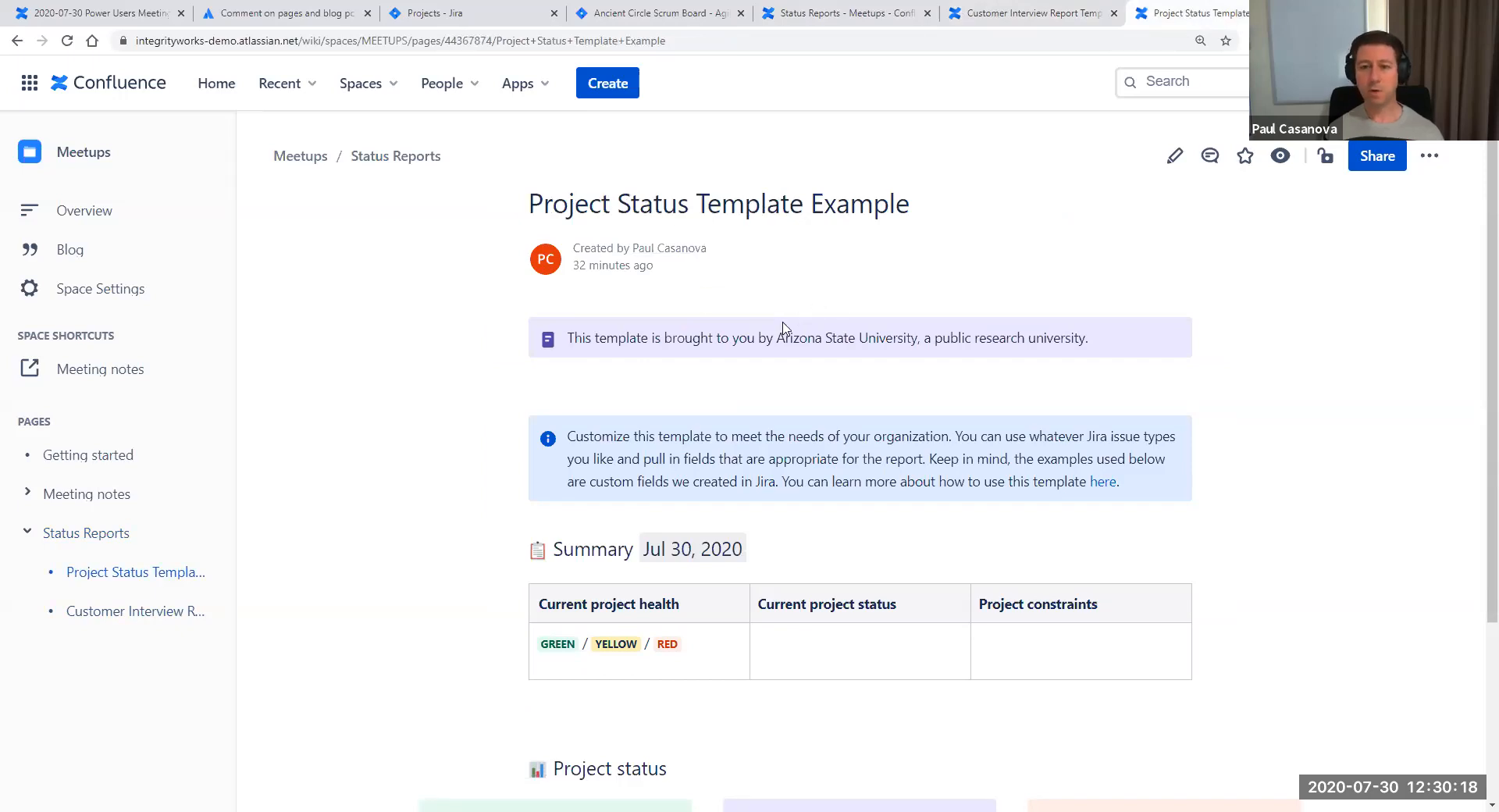
# Search the new-page templates for "report", "status" and "project", and leave the dialog without creating a page
pyautogui.click(608, 89)
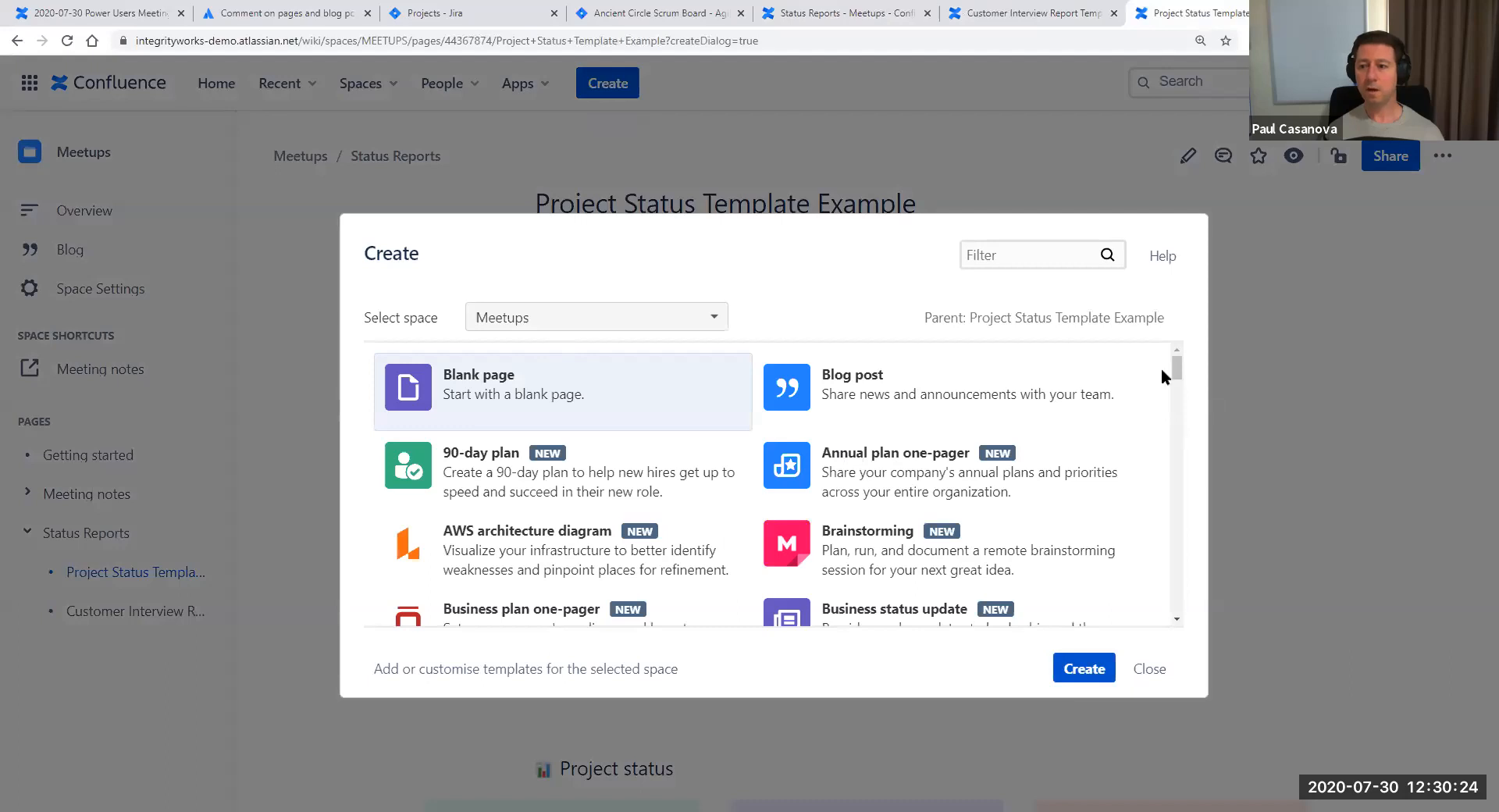
pyautogui.moveTo(1177, 373); pyautogui.dragTo(1190, 339)
pyautogui.click(1031, 255)
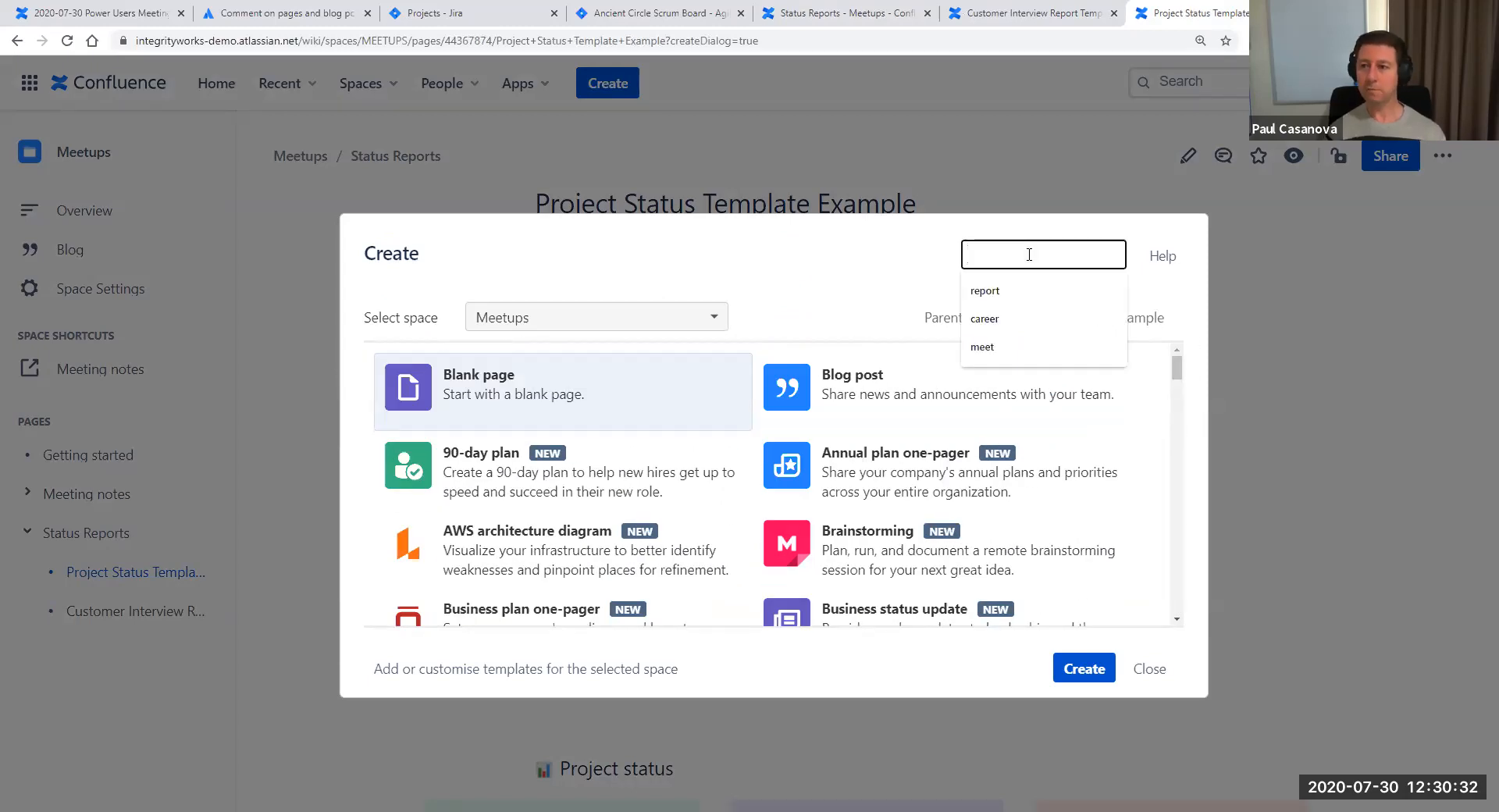
pyautogui.write('report')
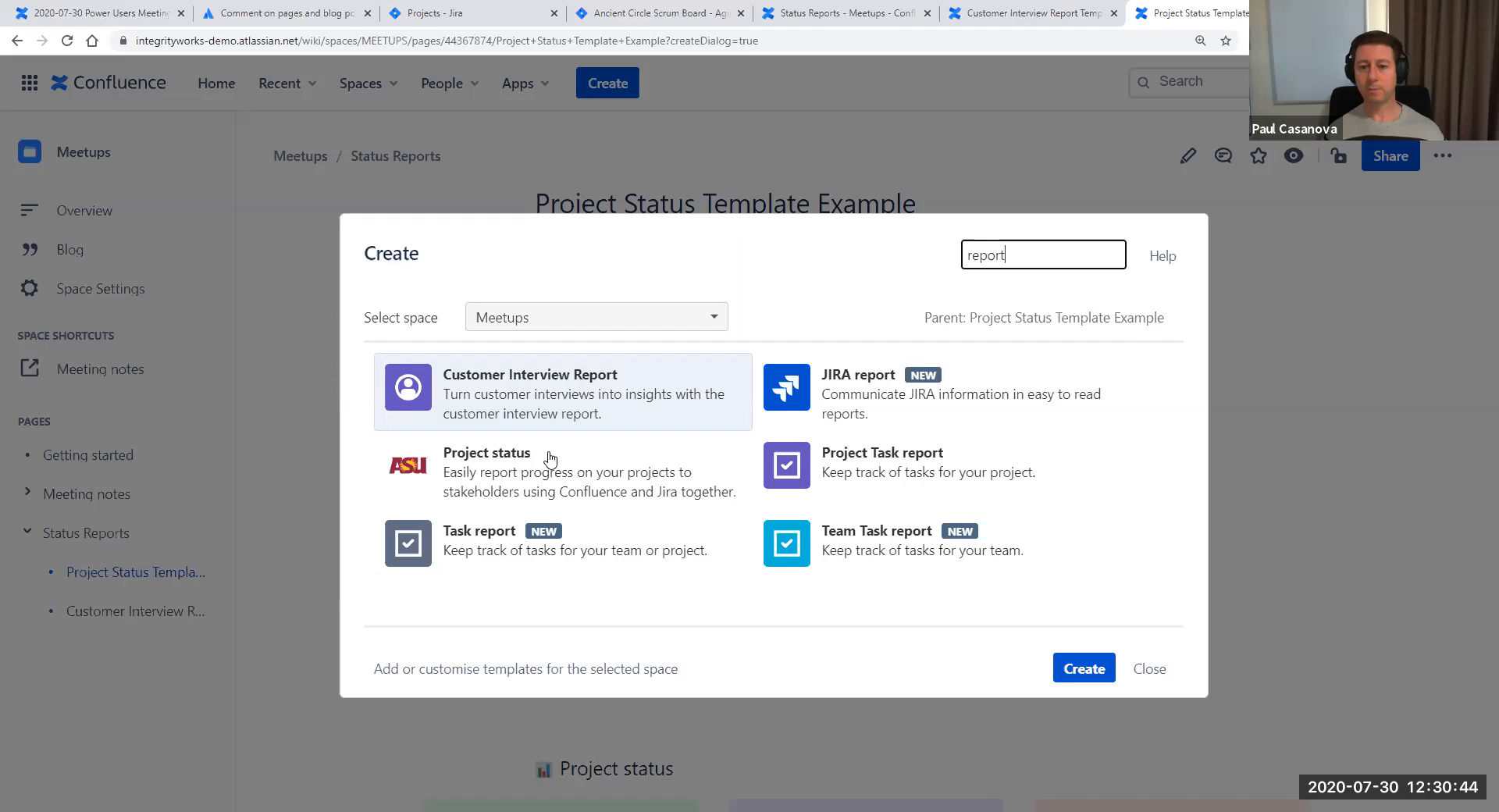
pyautogui.doubleClick(987, 255)
pyautogui.write('s')
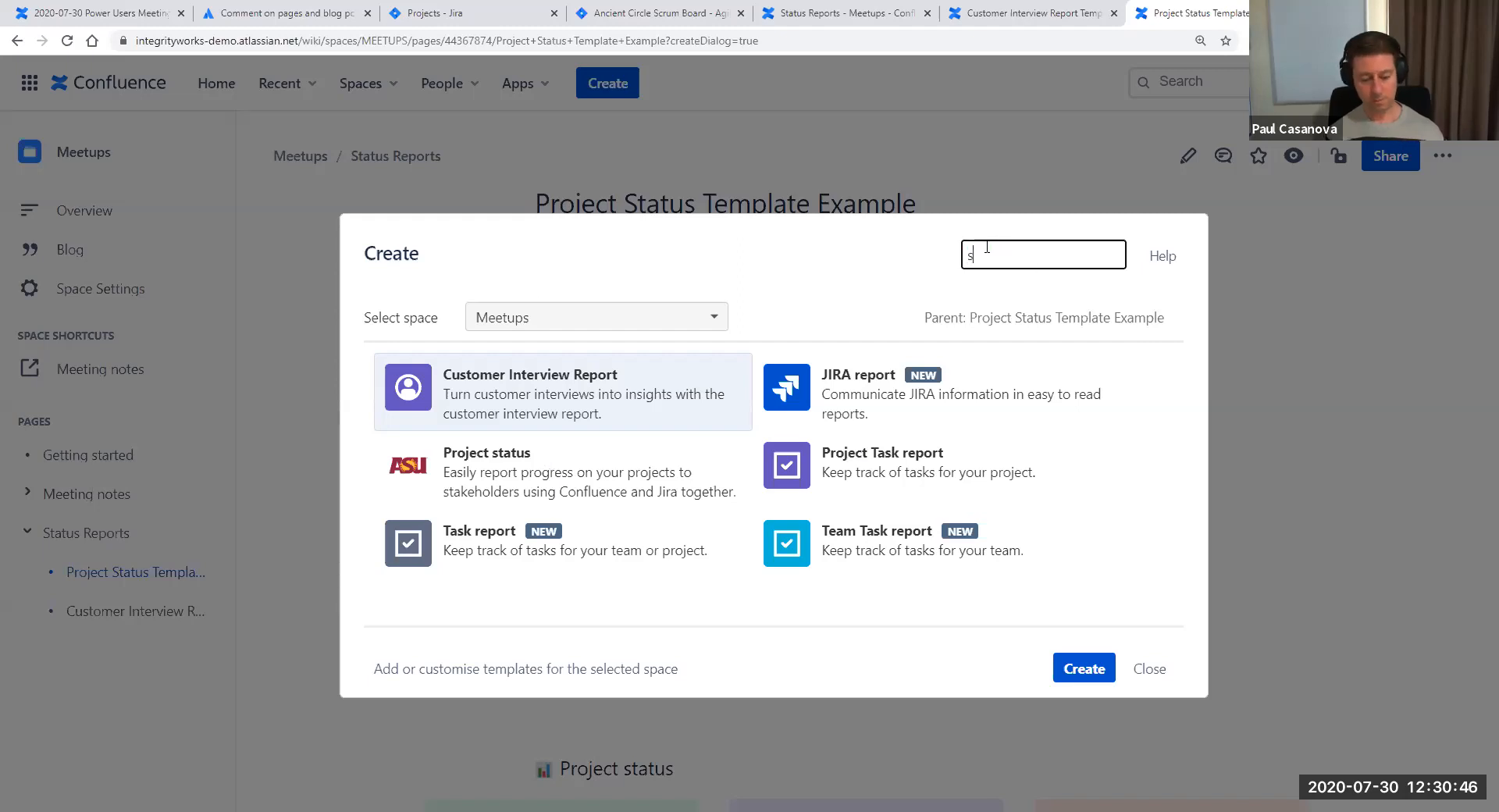
pyautogui.write('tatus')
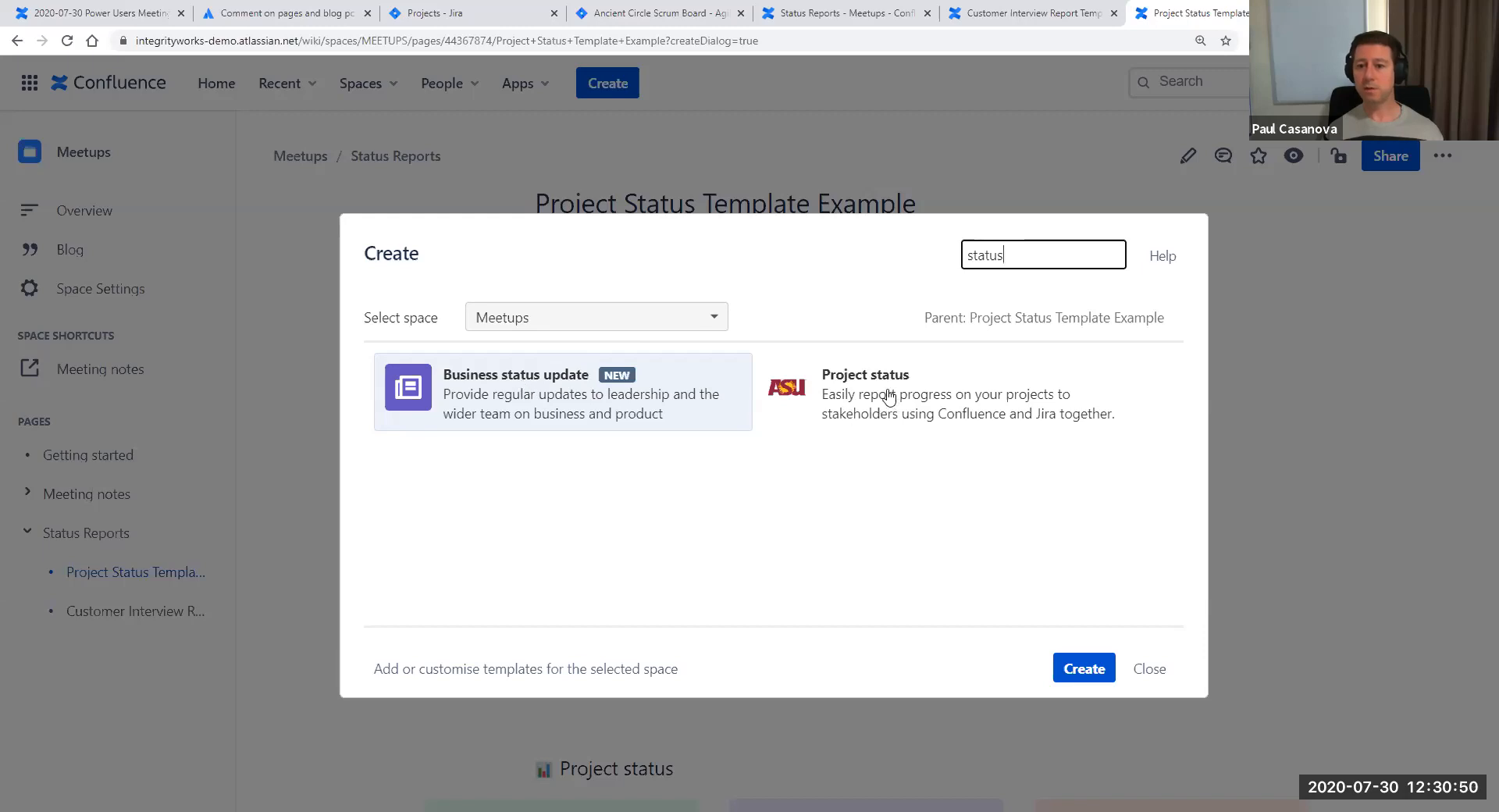
pyautogui.doubleClick(987, 261)
pyautogui.write('project')
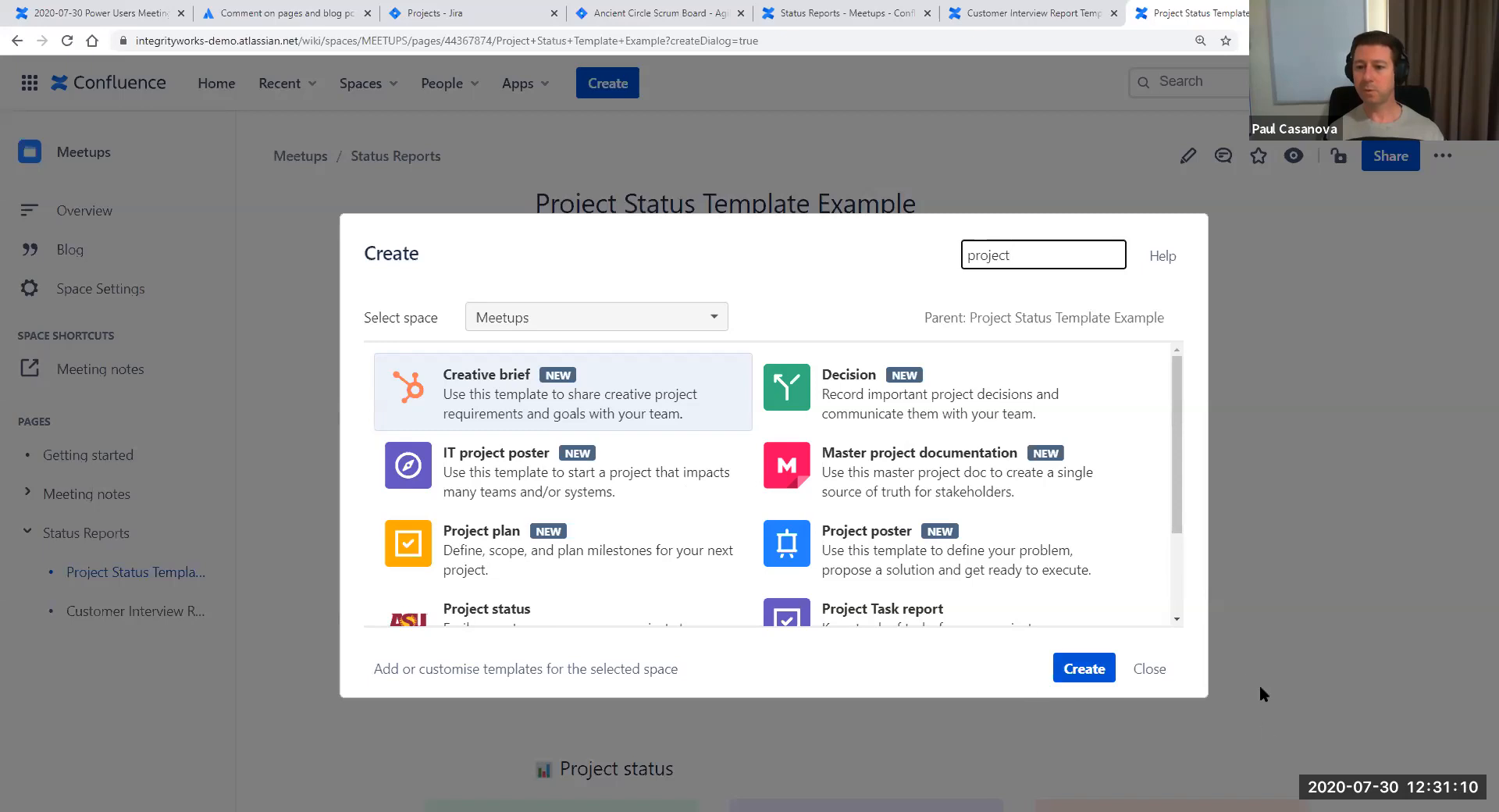
pyautogui.click(1151, 675)
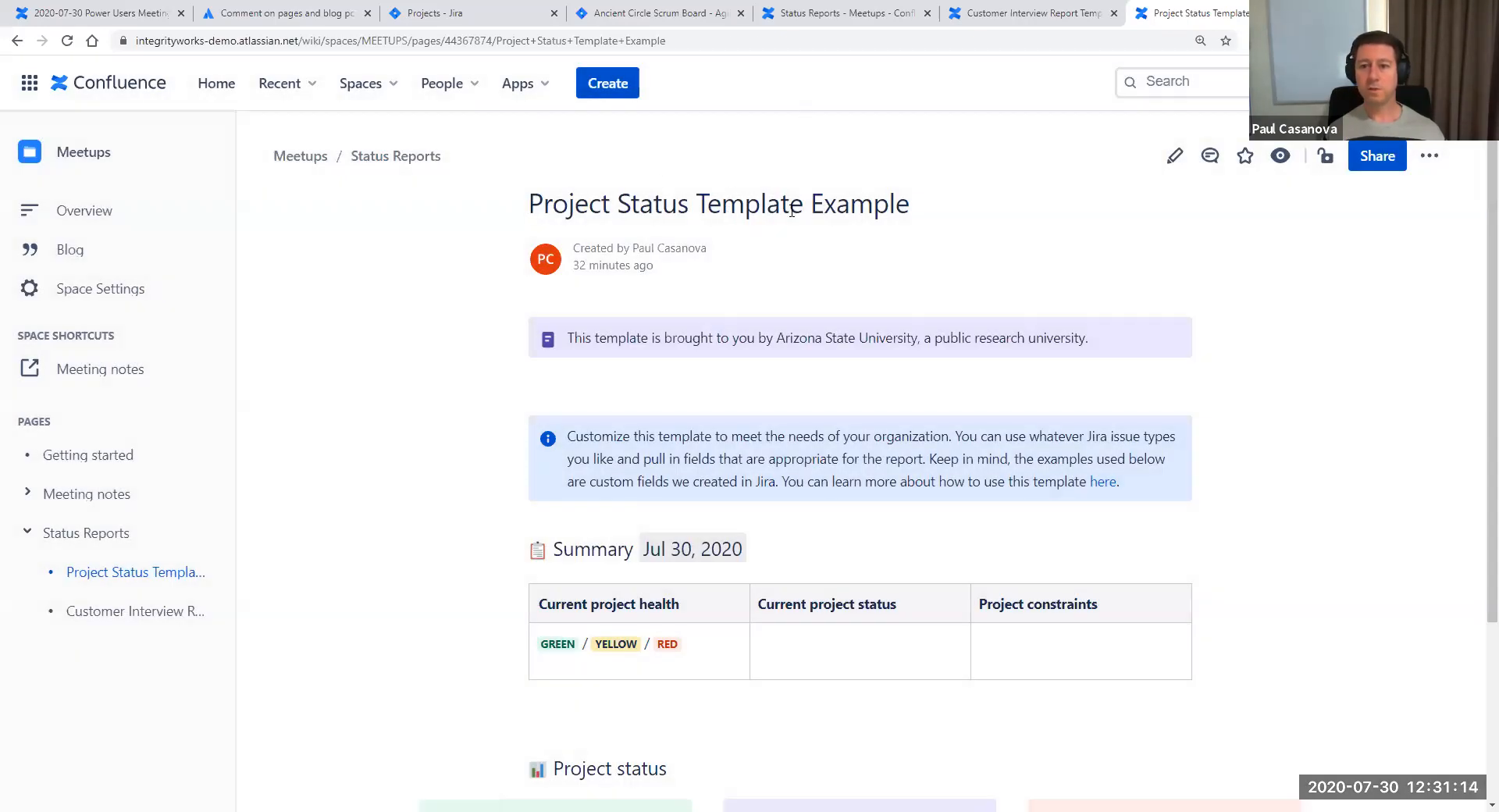
# Go to the Customer Interview Report Template Example page and close its duplicate browser tab
pyautogui.click(123, 617)
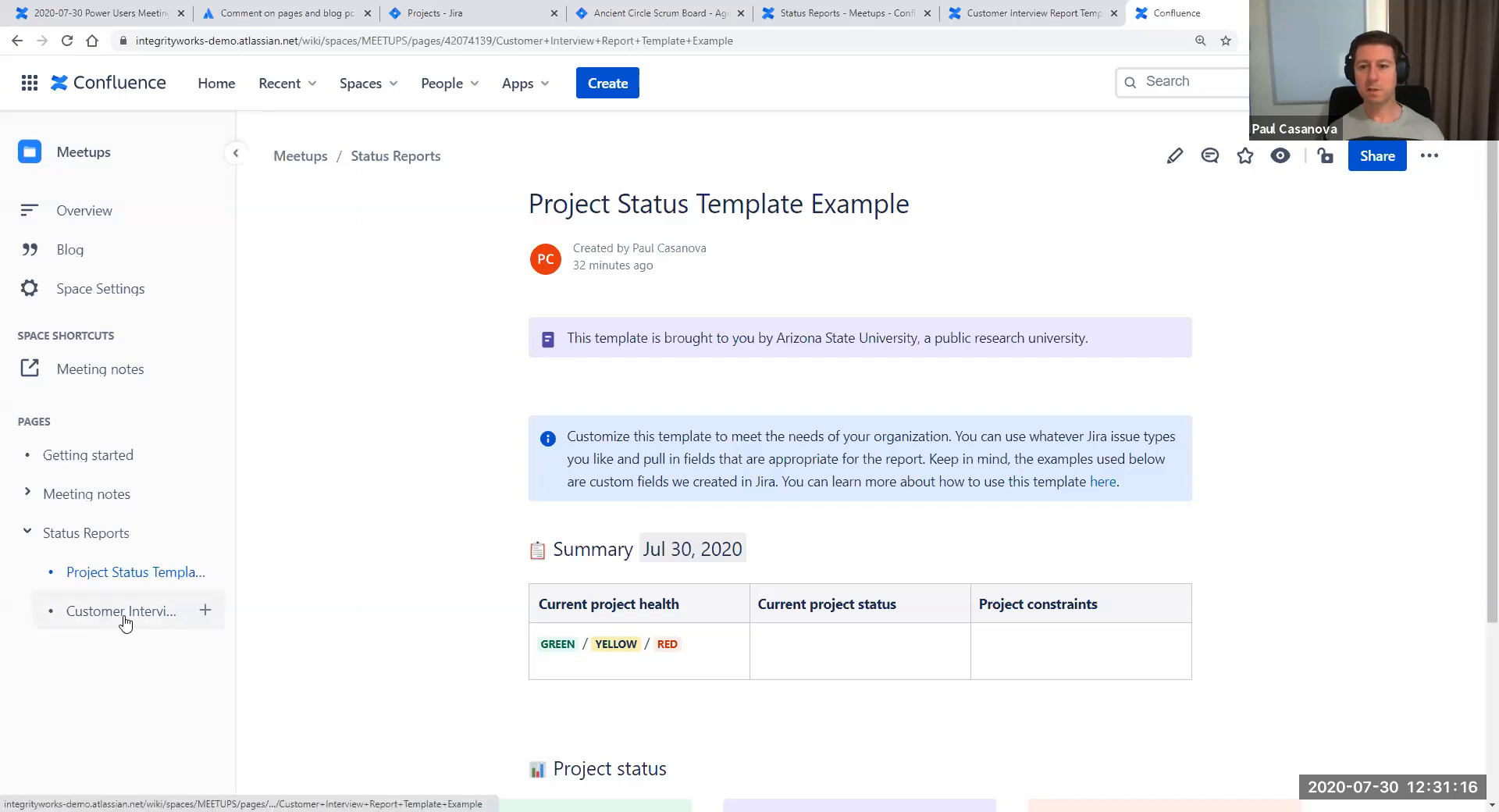
pyautogui.click(1113, 13)
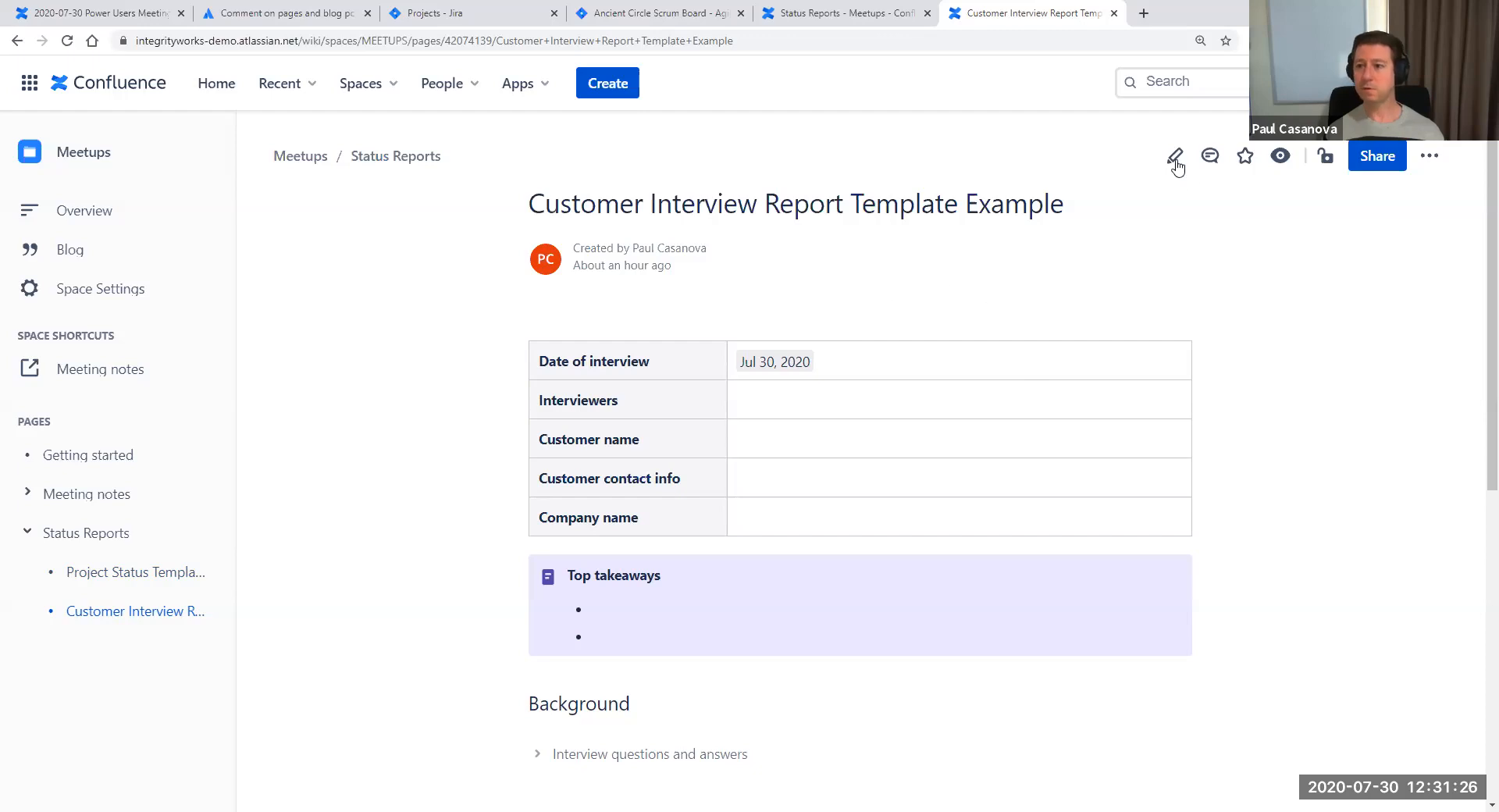
# Review the goals "Demonstrate Confluence page history" and "Create a sample status report together" on the meeting notes page
pyautogui.click(117, 14)
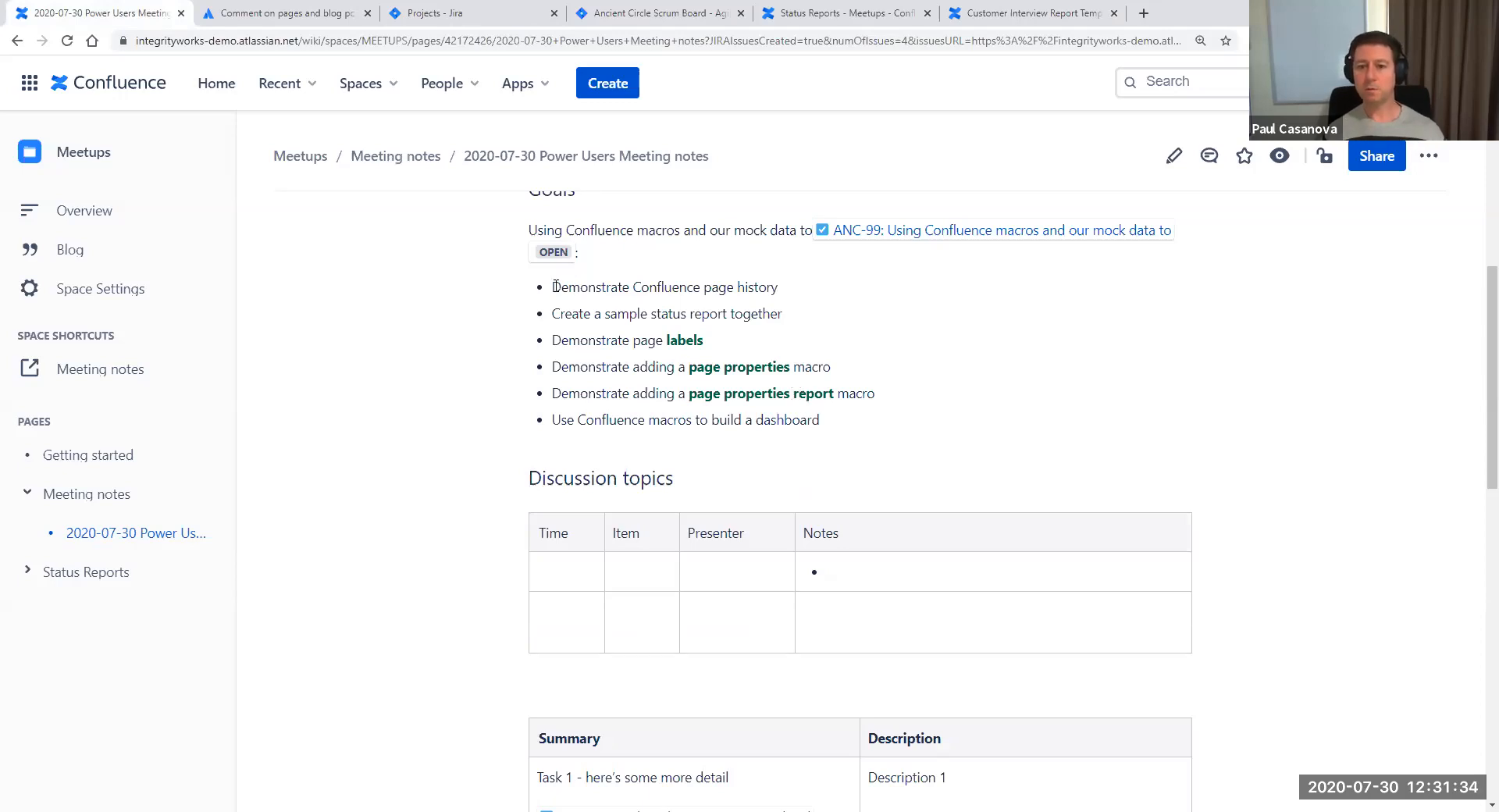
pyautogui.moveTo(556, 286); pyautogui.dragTo(809, 296)
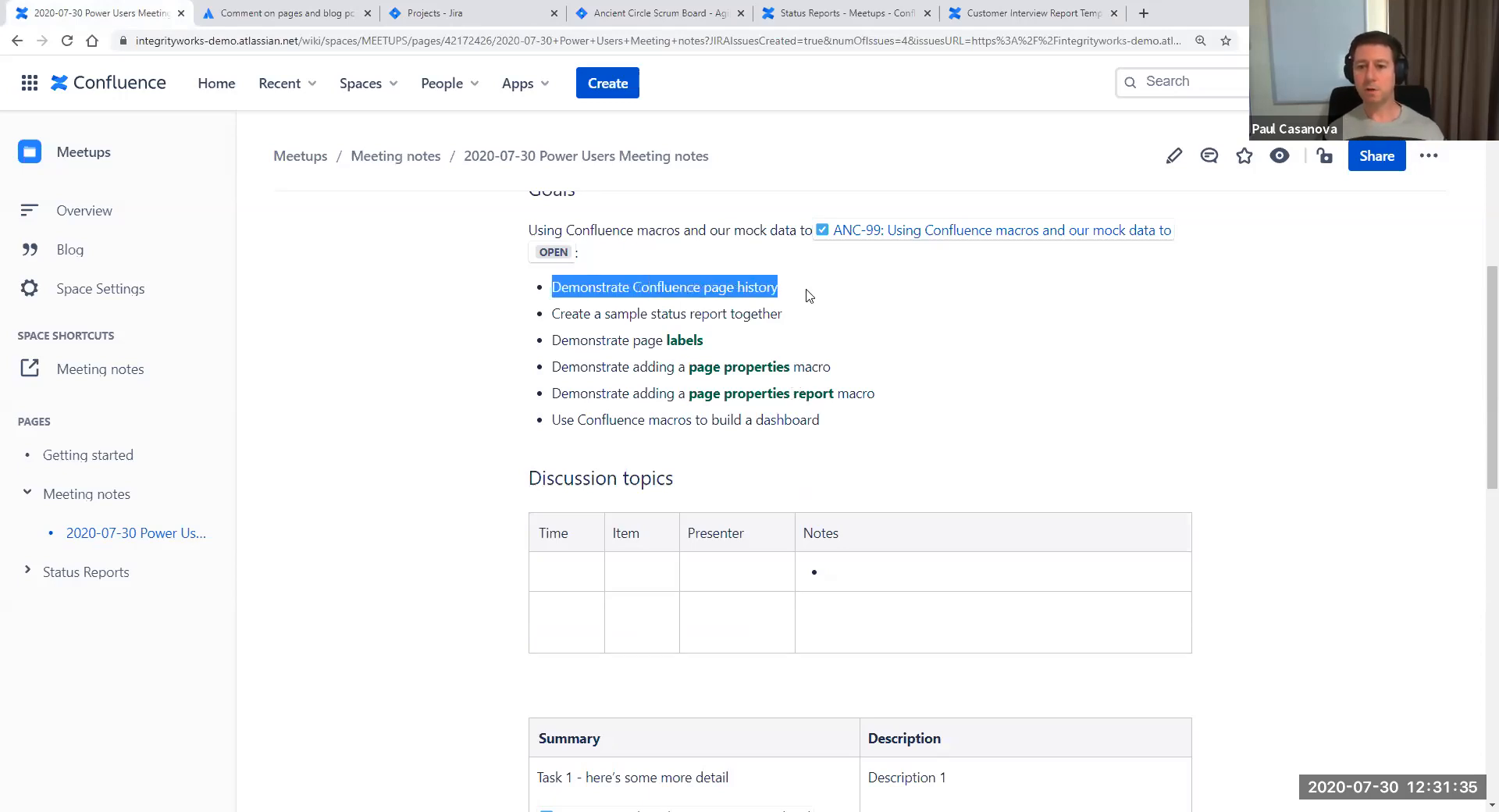
pyautogui.click(554, 314)
pyautogui.moveTo(554, 314); pyautogui.dragTo(784, 312)
pyautogui.click(783, 342)
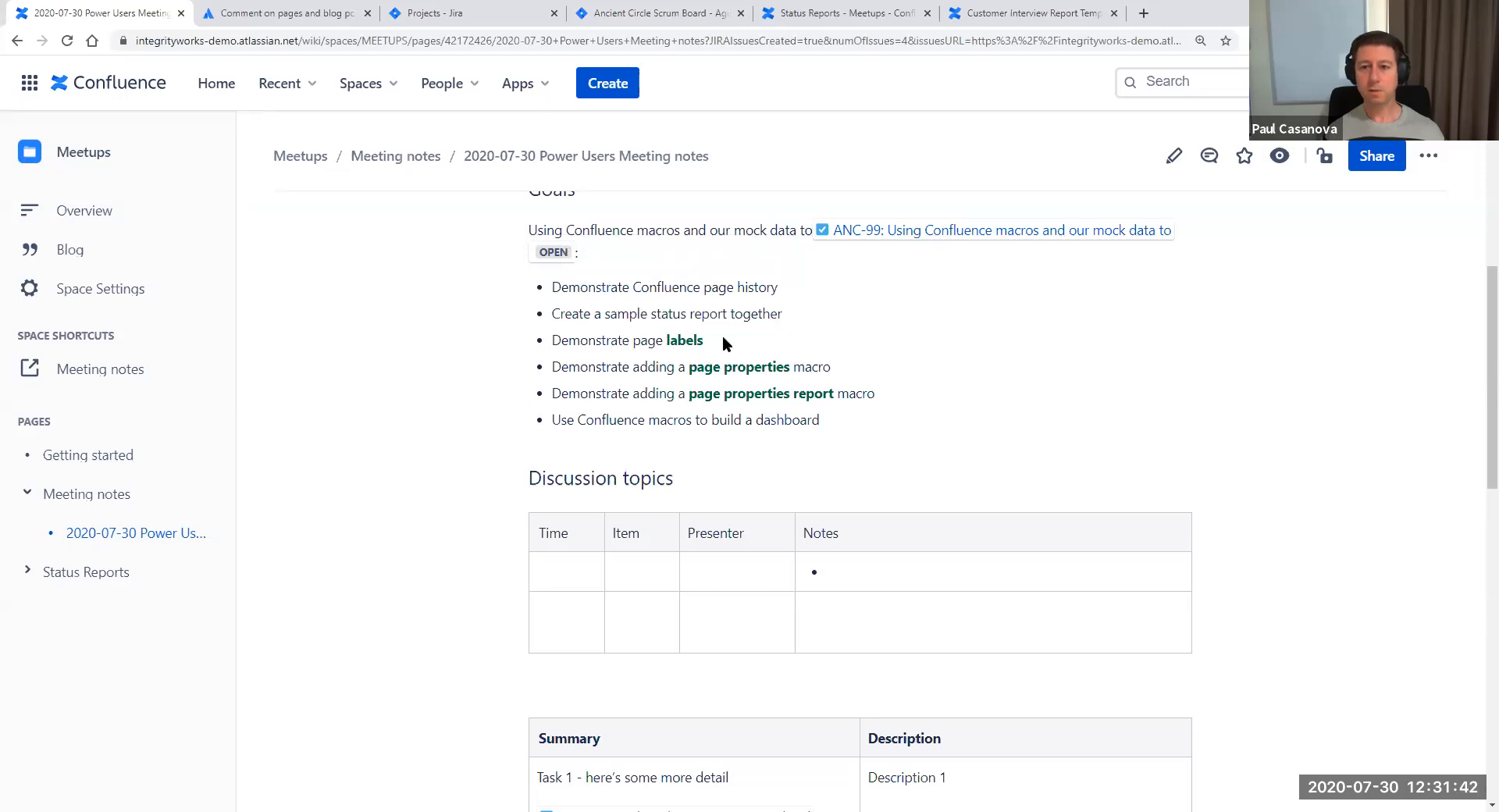
# Add the label status_report to the Customer Interview Report Template Example page
pyautogui.click(830, 17)
pyautogui.click(1093, 14)
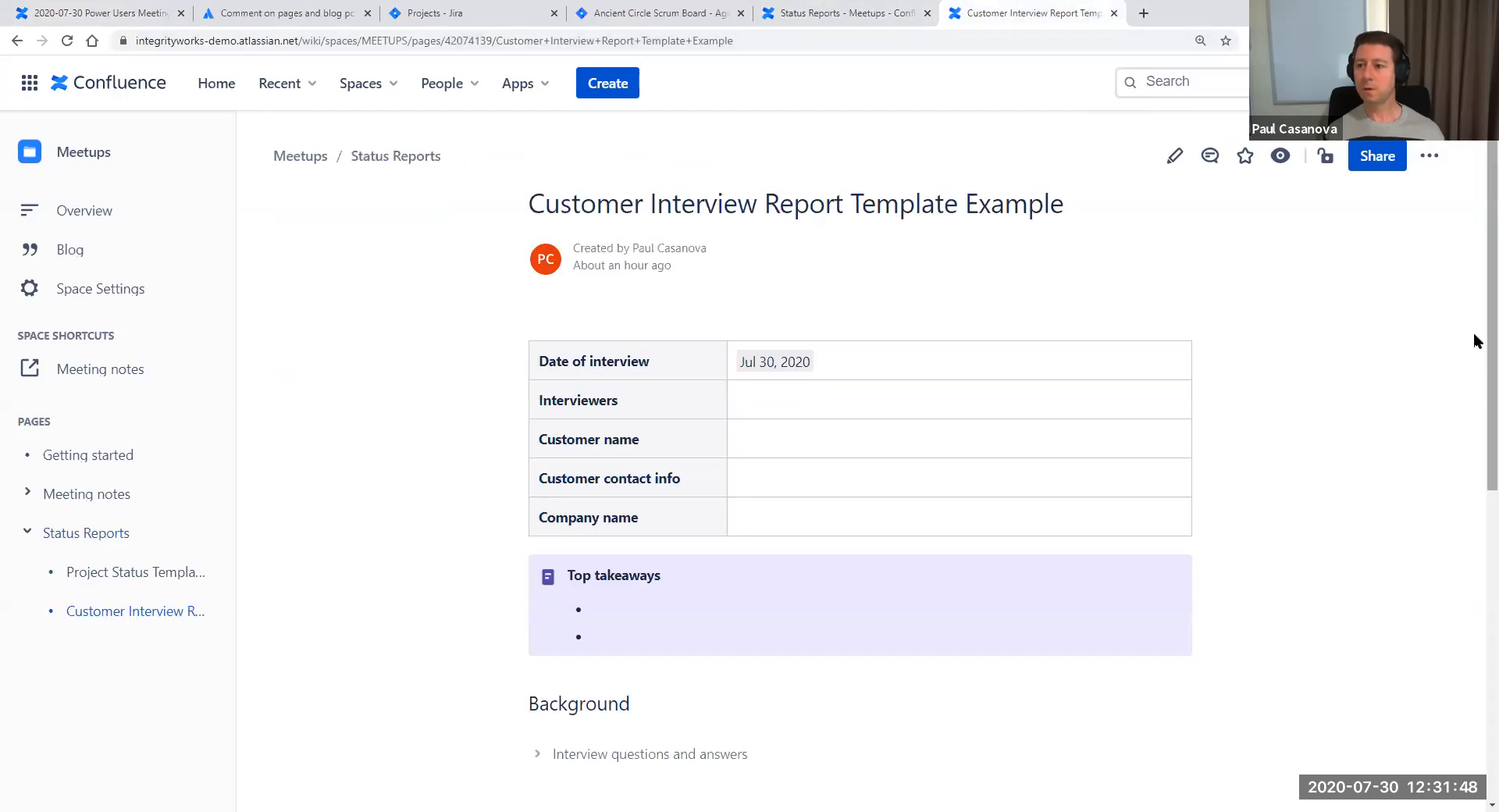
pyautogui.scroll(-2, 1476, 469)
pyautogui.scroll(-5, 1475, 468)
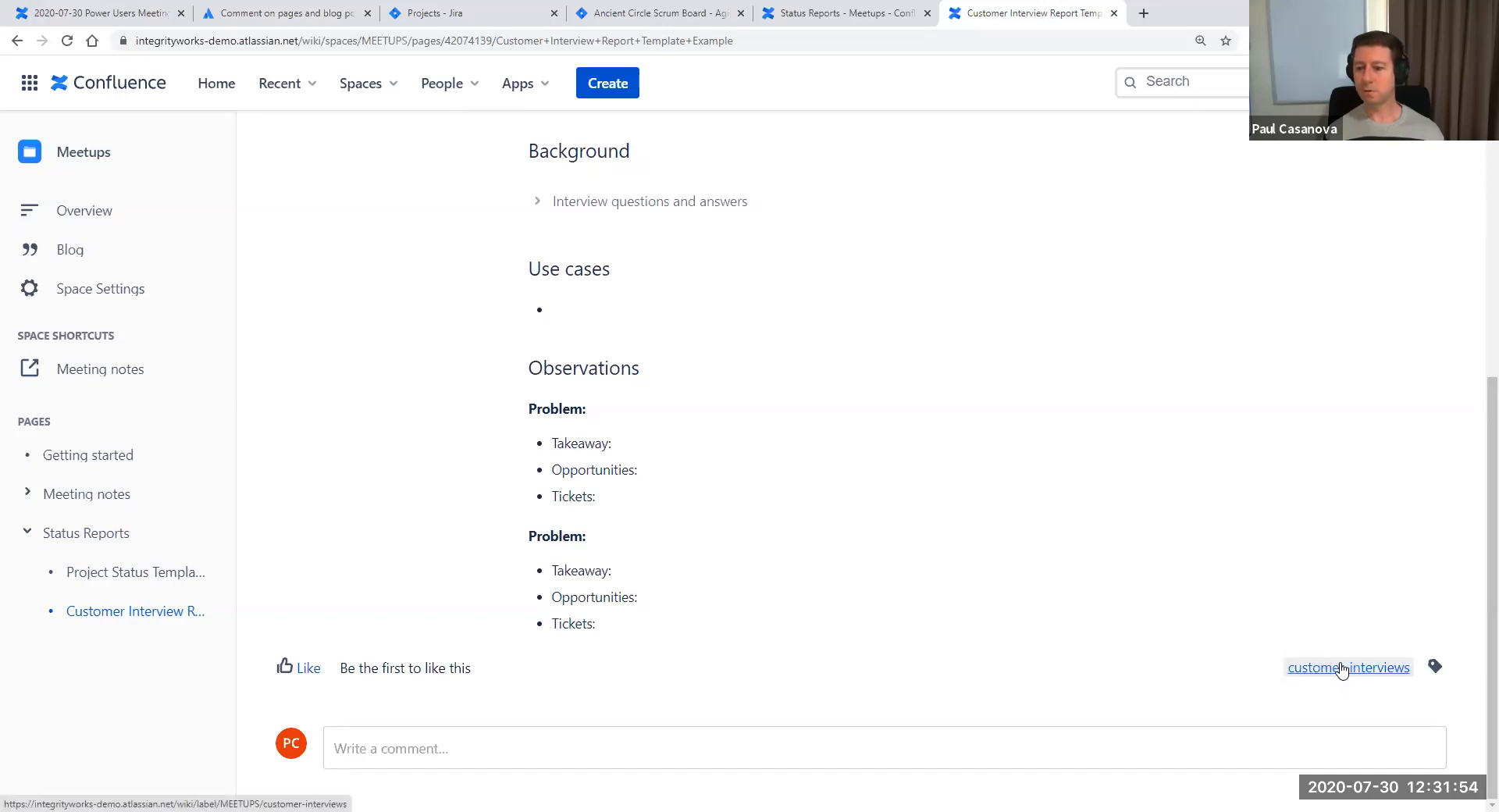
pyautogui.click(1436, 668)
pyautogui.write('status')
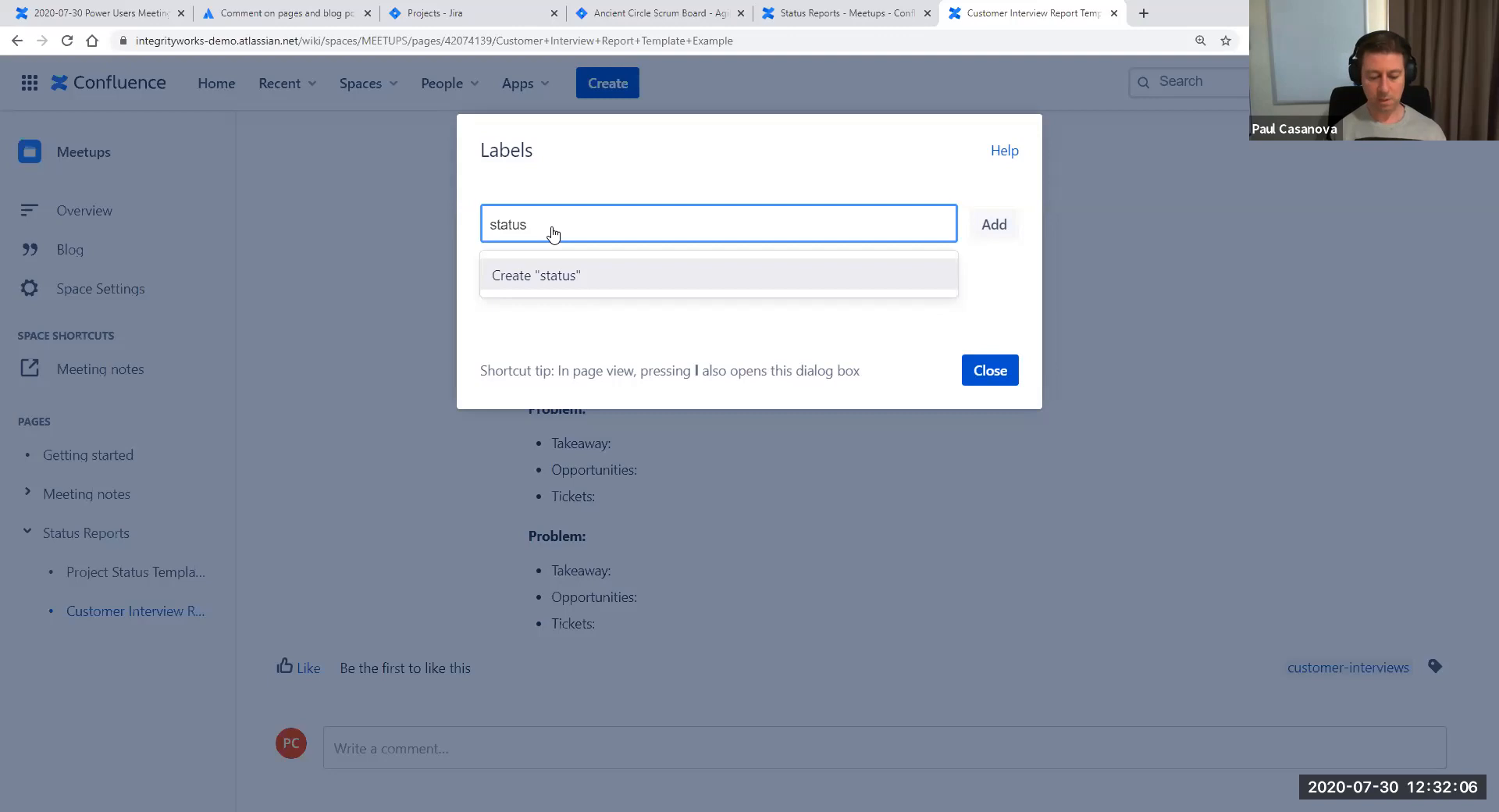
pyautogui.write('_report')
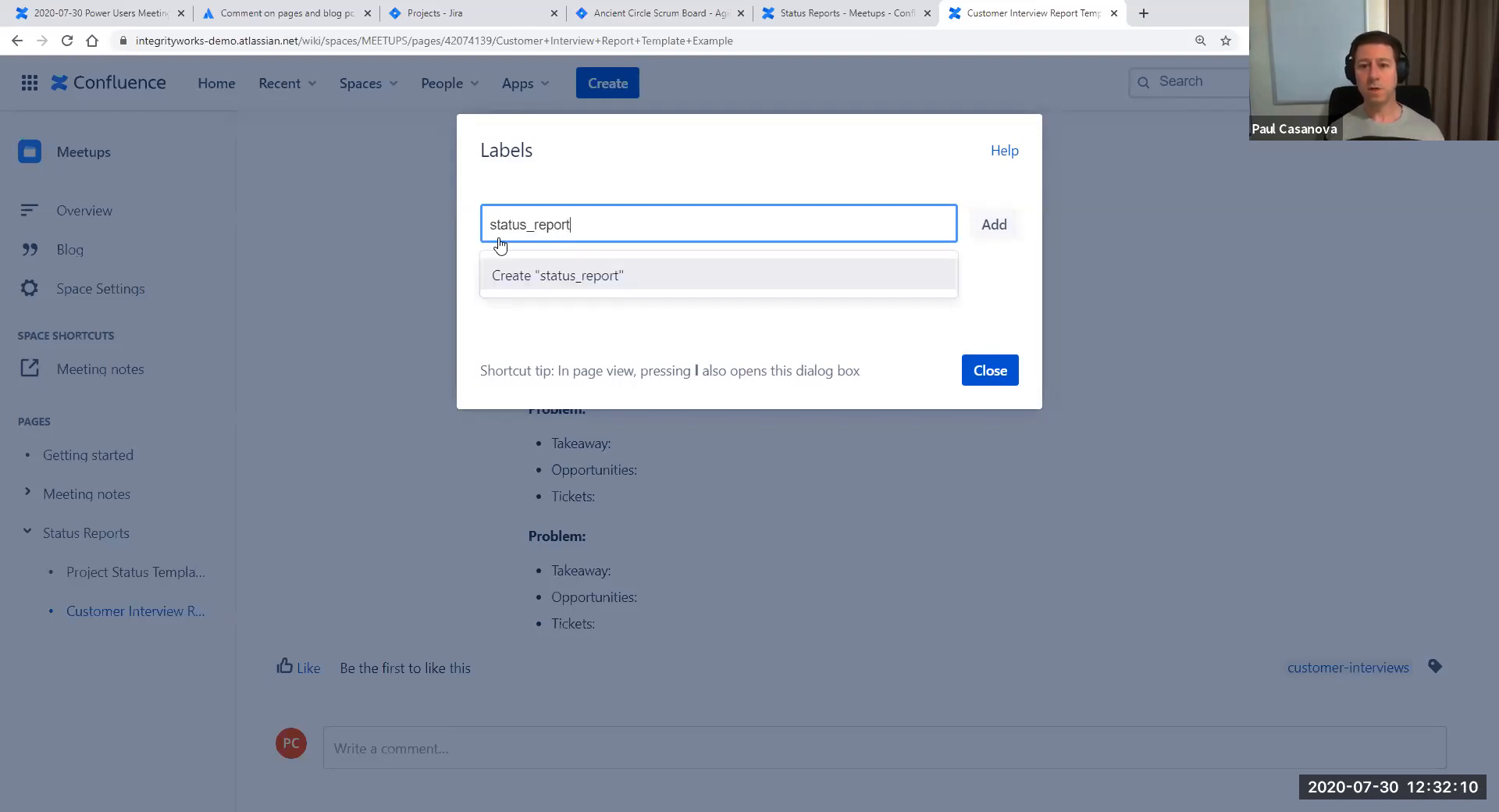
pyautogui.click(563, 281)
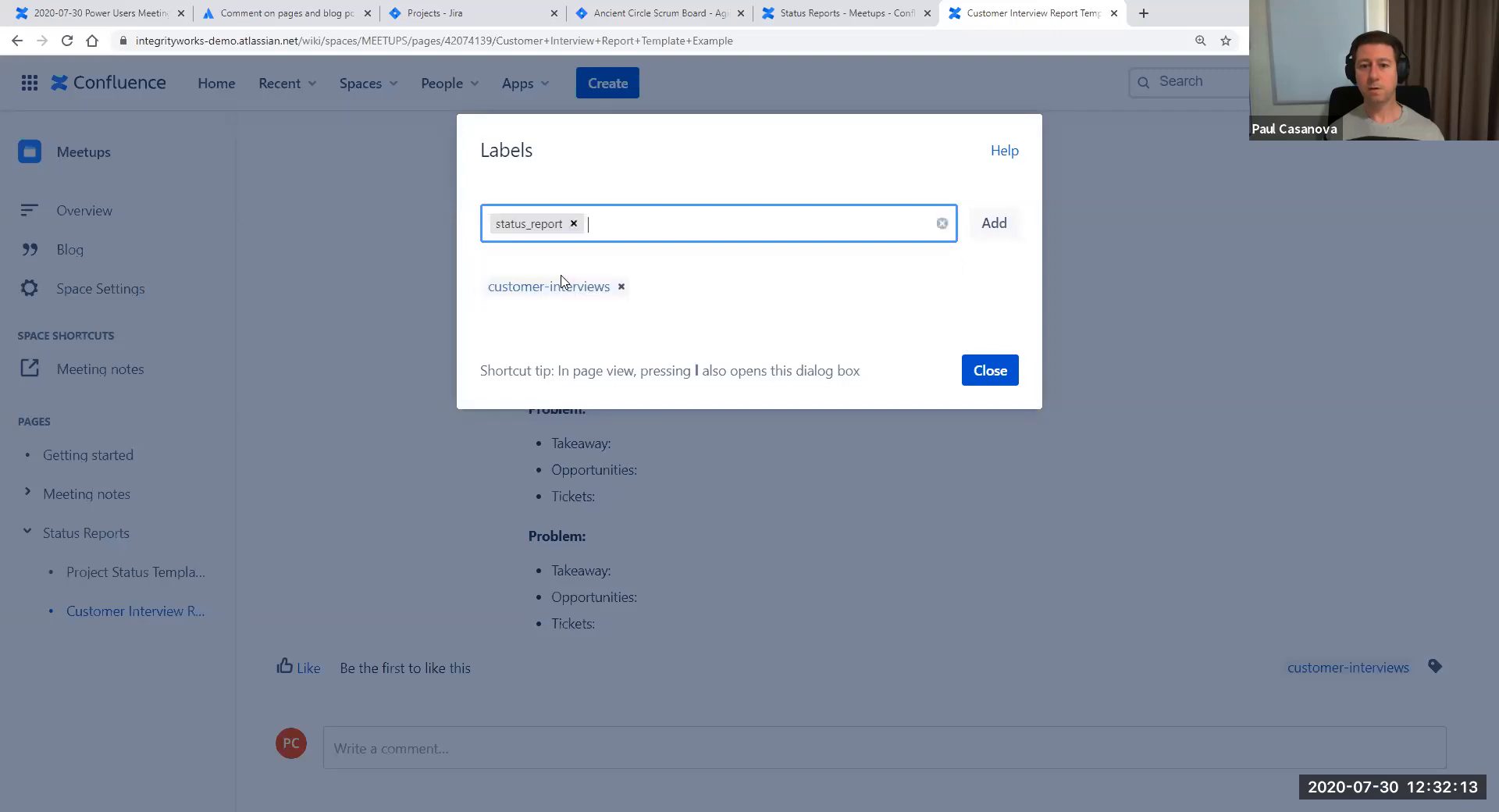
pyautogui.click(988, 226)
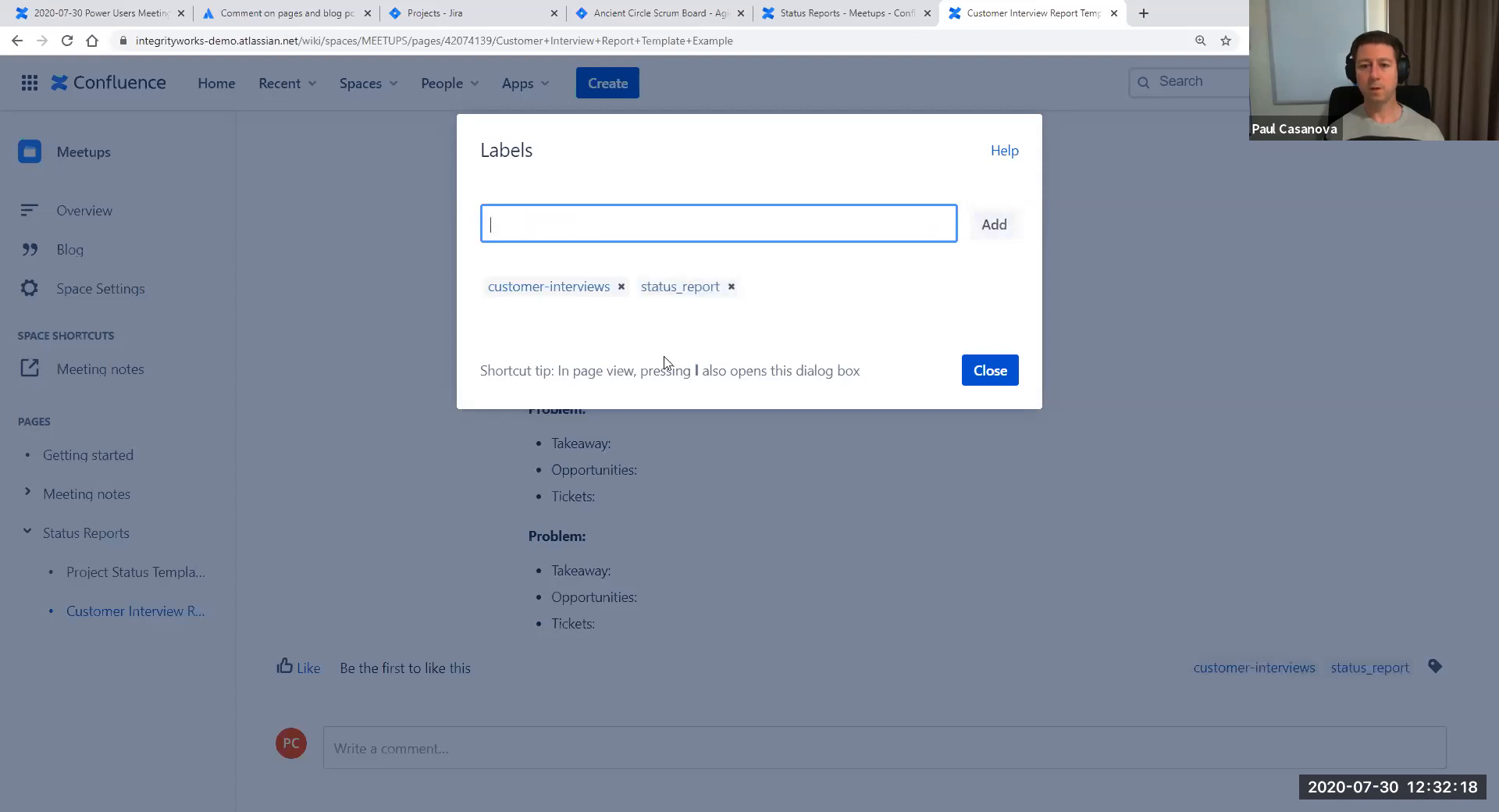
# Remove the customer-interviews label from the page and close the labels dialog
pyautogui.click(622, 288)
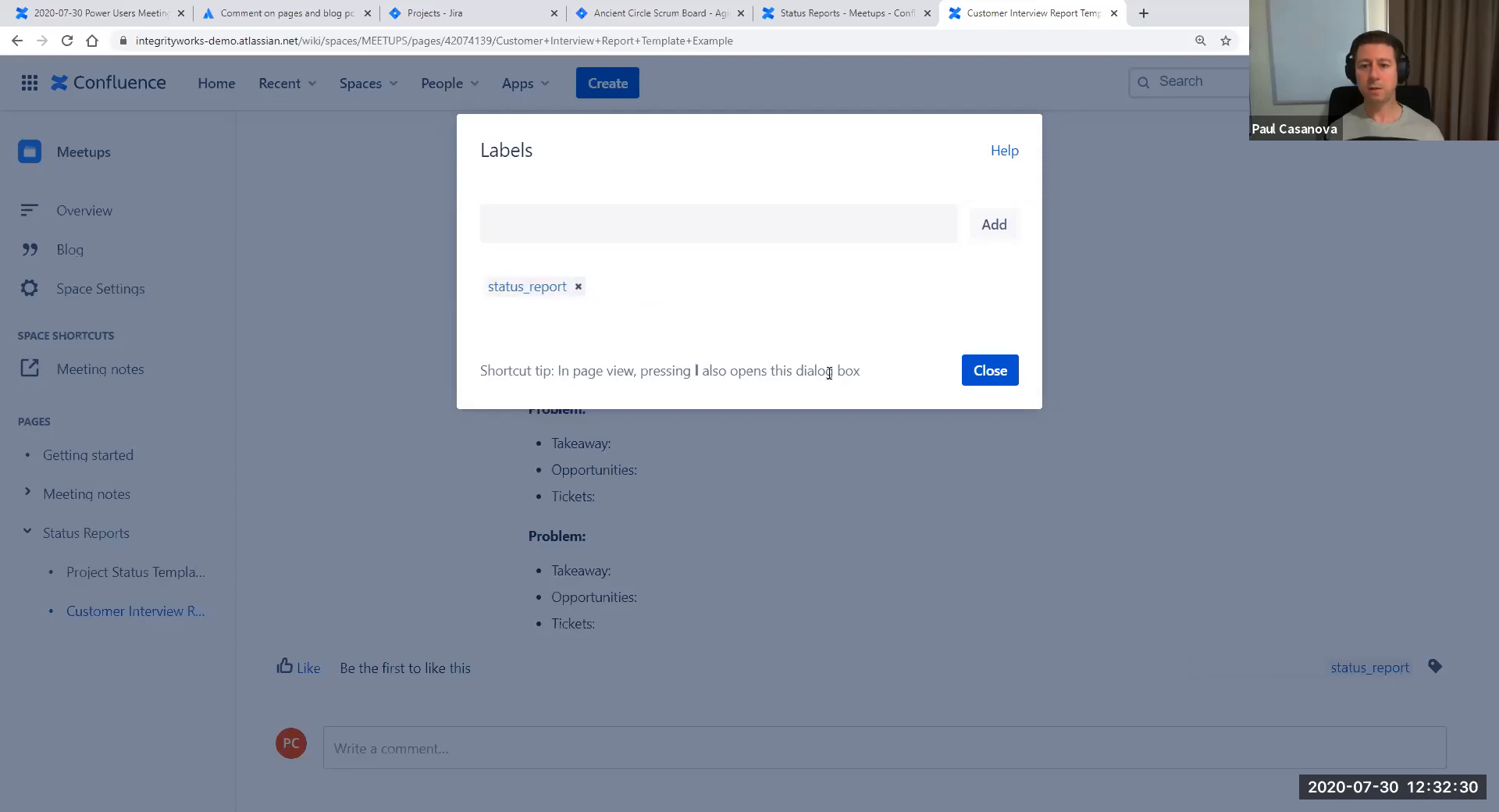
pyautogui.click(1002, 375)
pyautogui.scroll(8, 1028, 429)
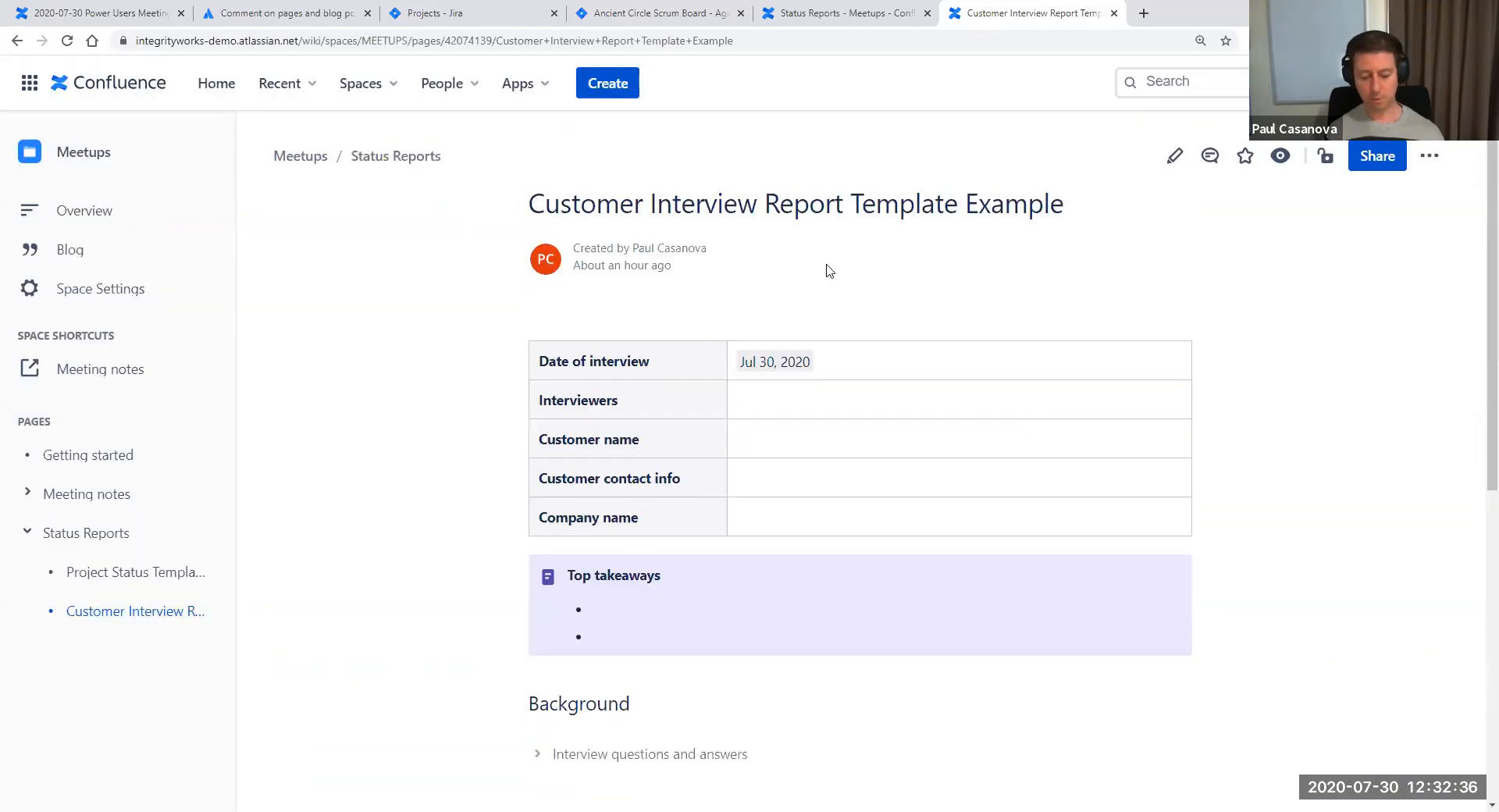
# Check the page's labels in the reopened labels dialog and look through the customer interview report from start to end
pyautogui.press('l')
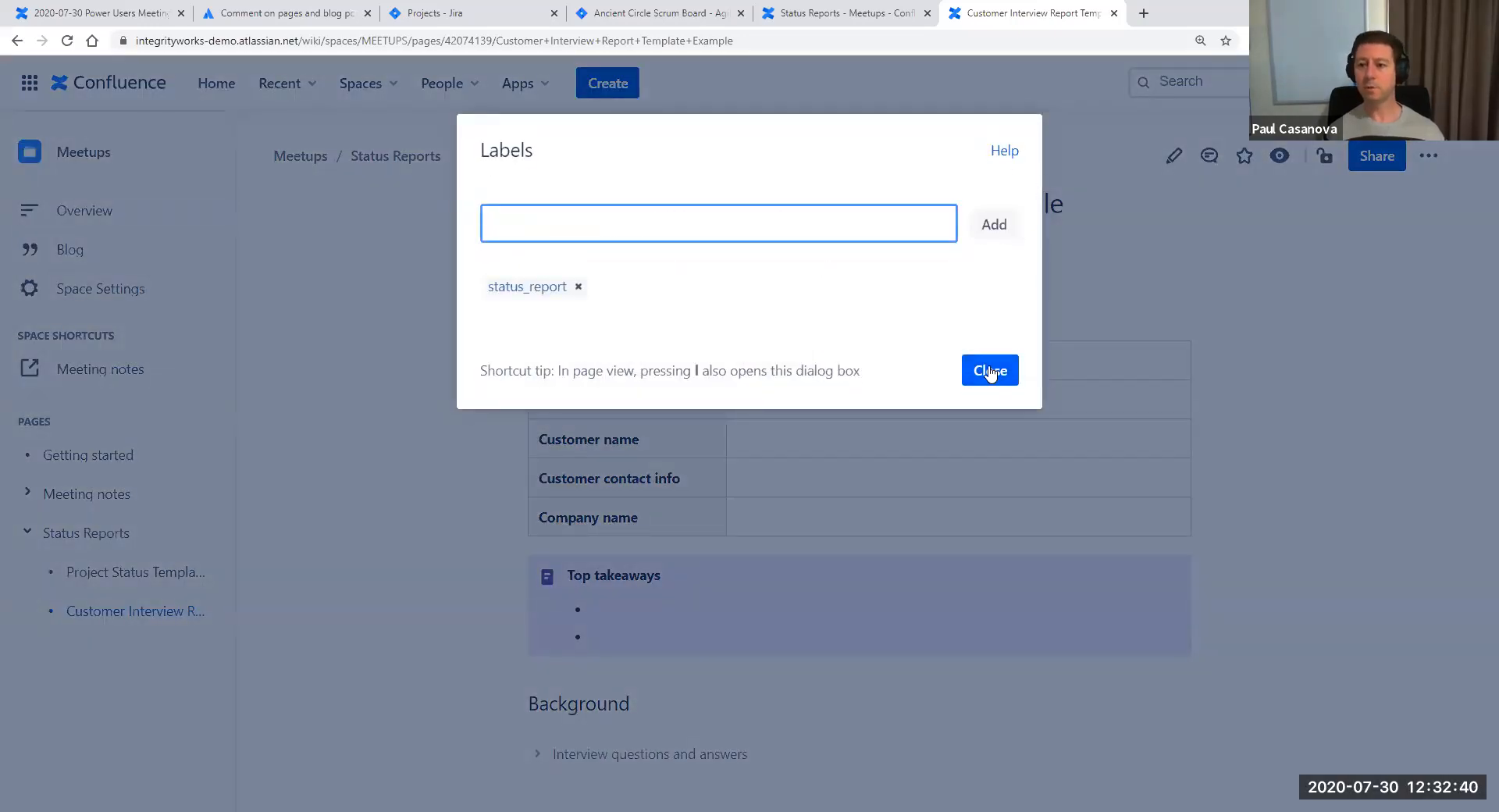
pyautogui.click(990, 372)
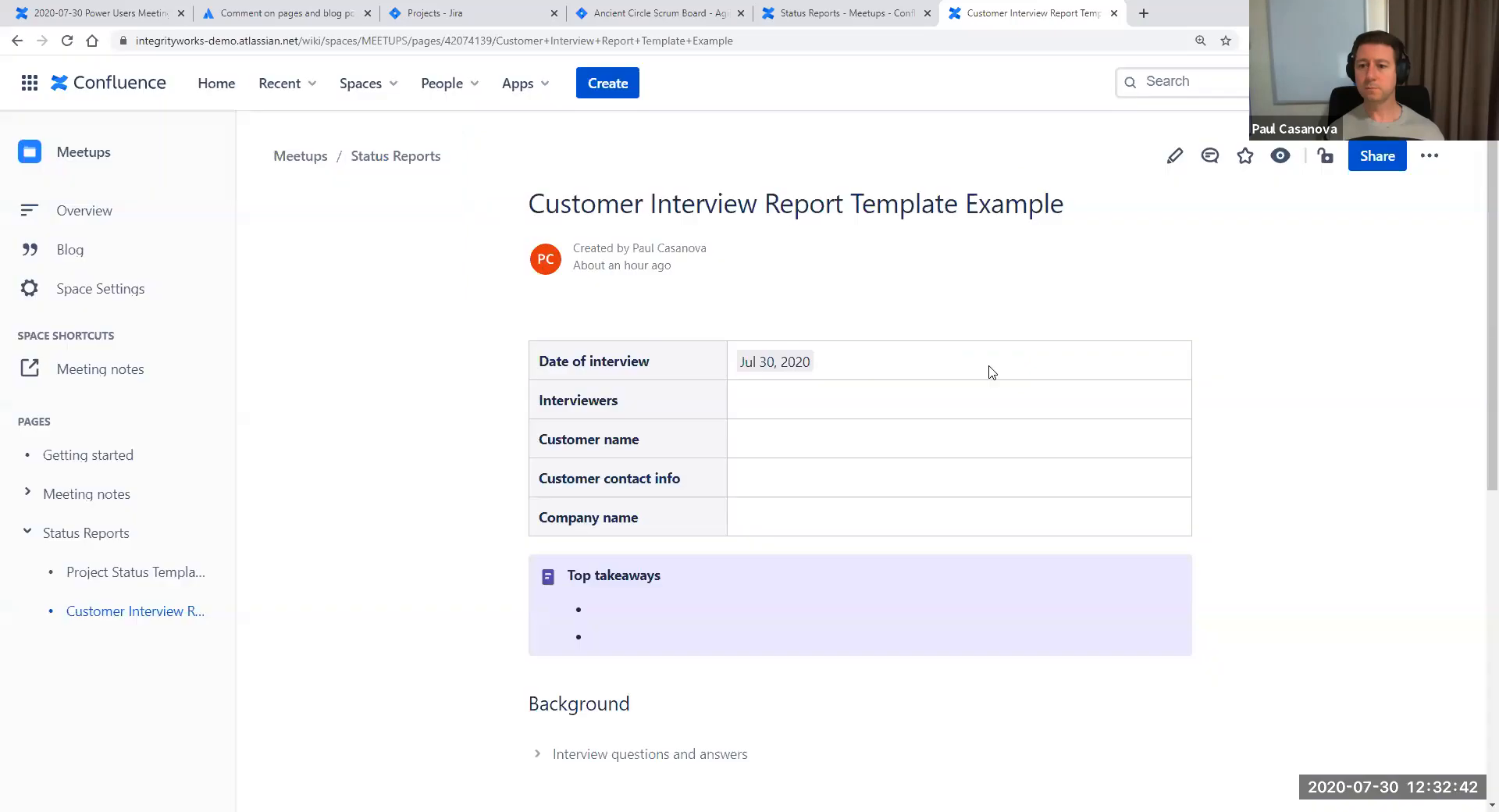
pyautogui.scroll(-7, 1080, 536)
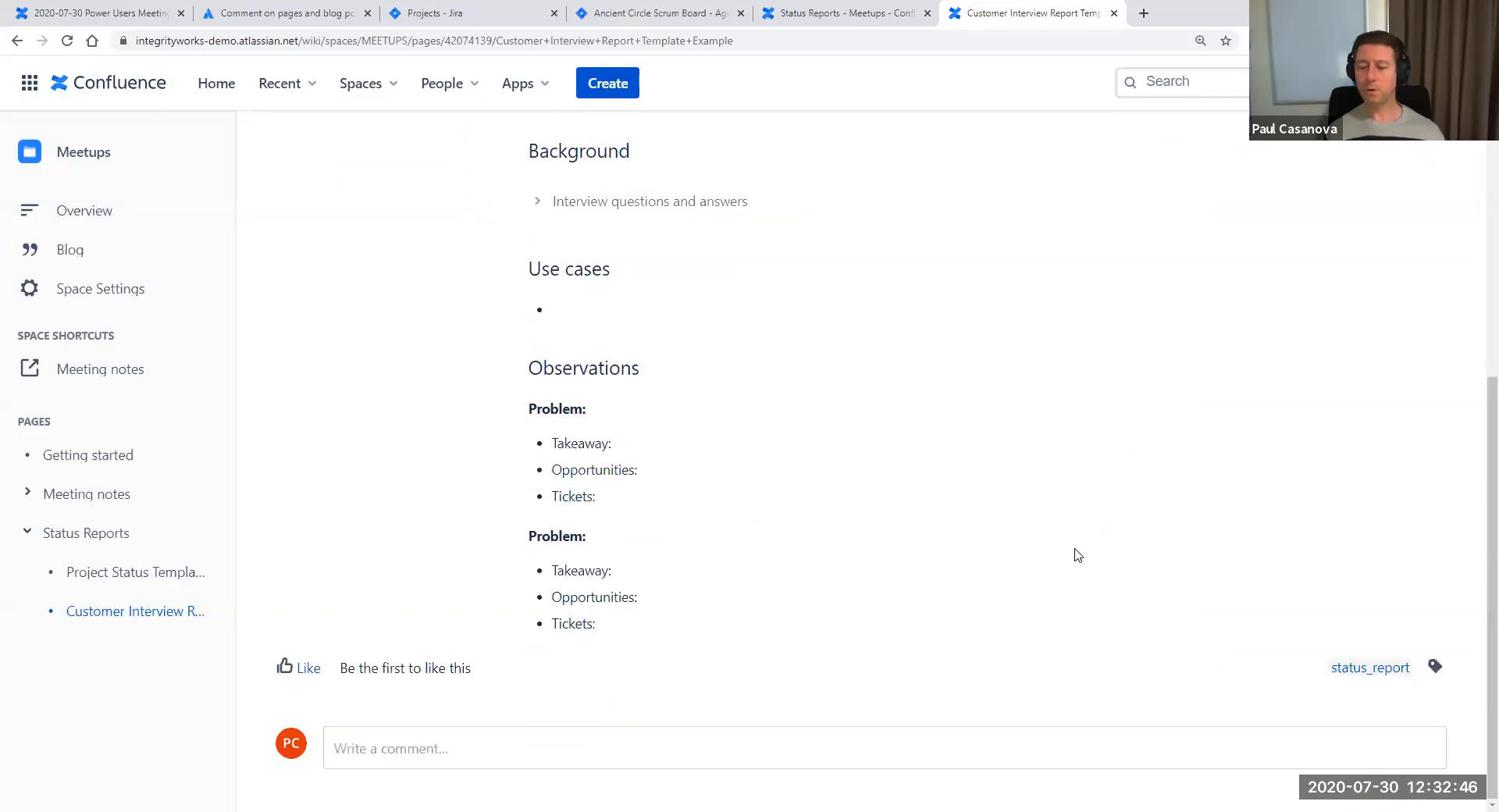
pyautogui.scroll(7, 1077, 555)
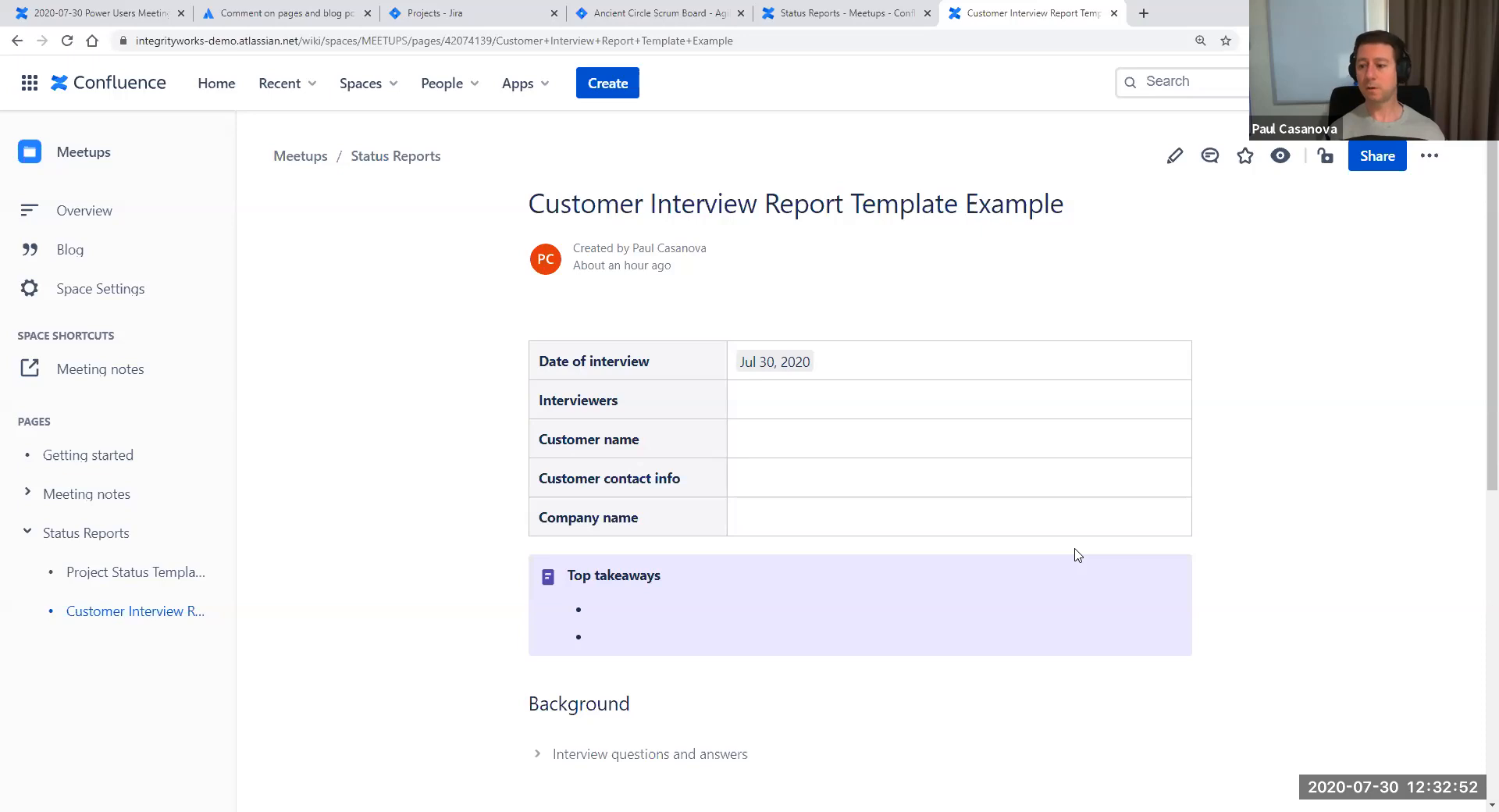
pyautogui.scroll(-7, 1082, 563)
pyautogui.scroll(7, 1094, 585)
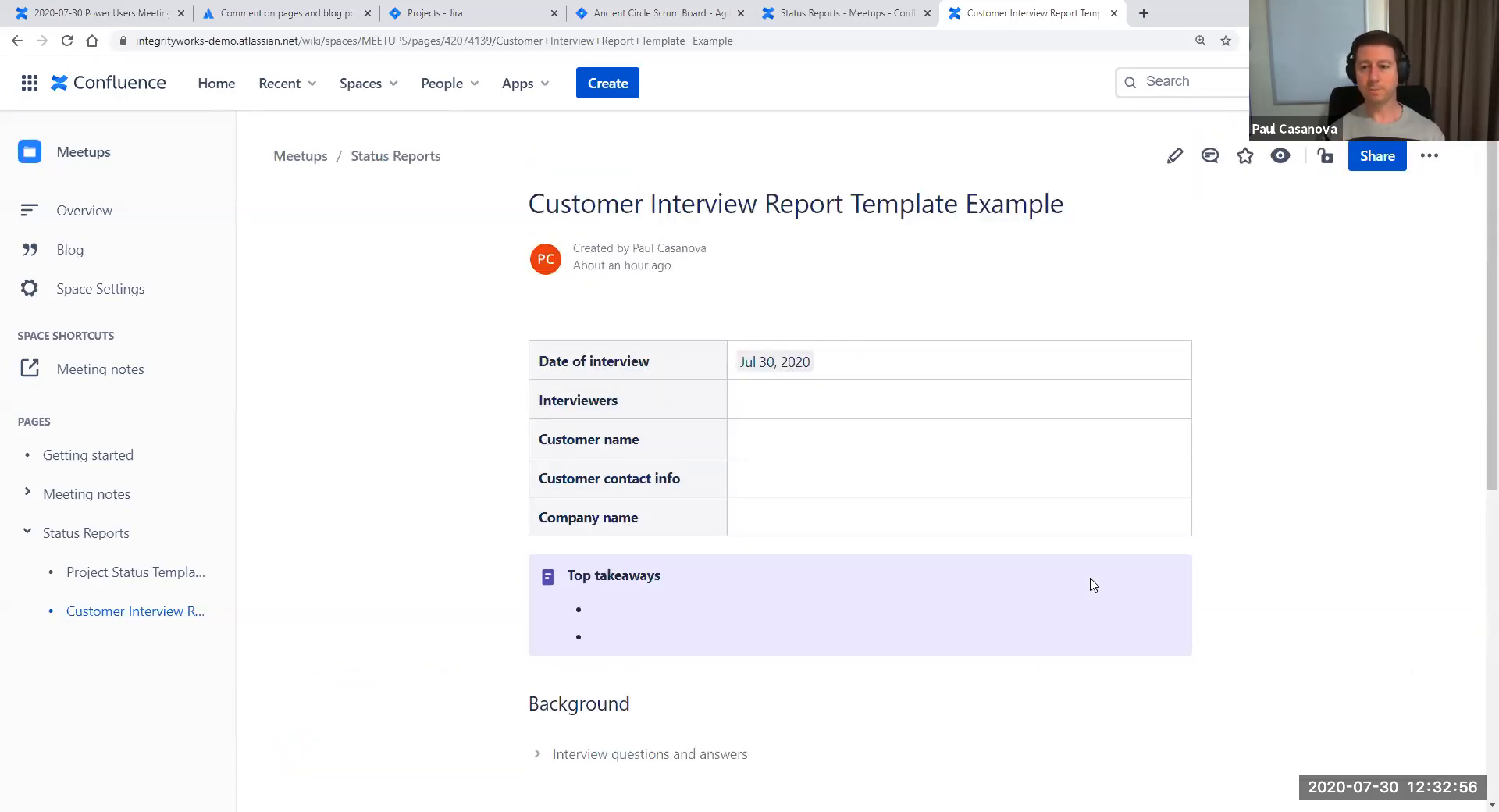
# Open the Customer Interview Report page for editing and add a row at the start of its table labelled Report Date
pyautogui.click(1173, 158)
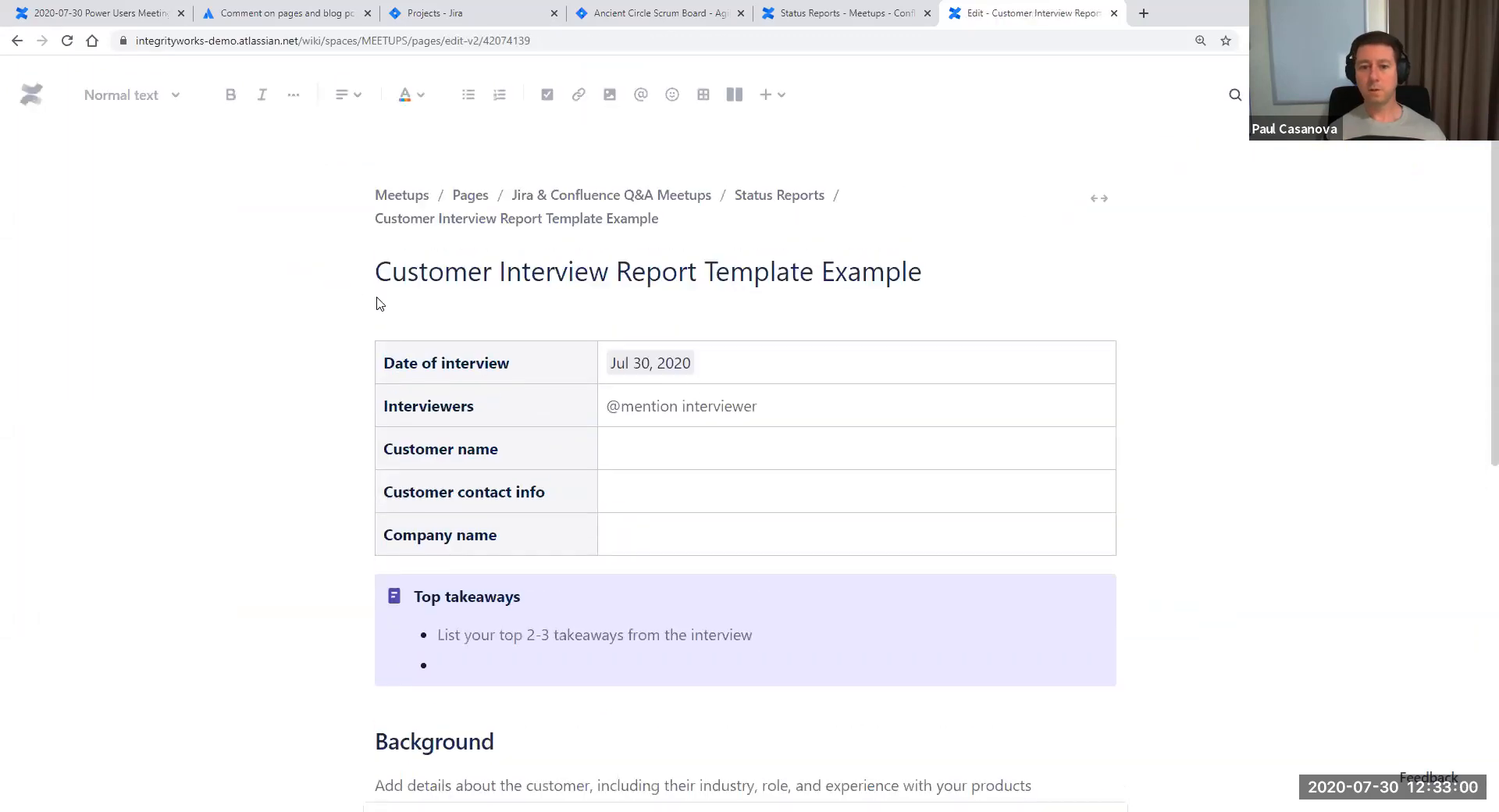
pyautogui.click(471, 380)
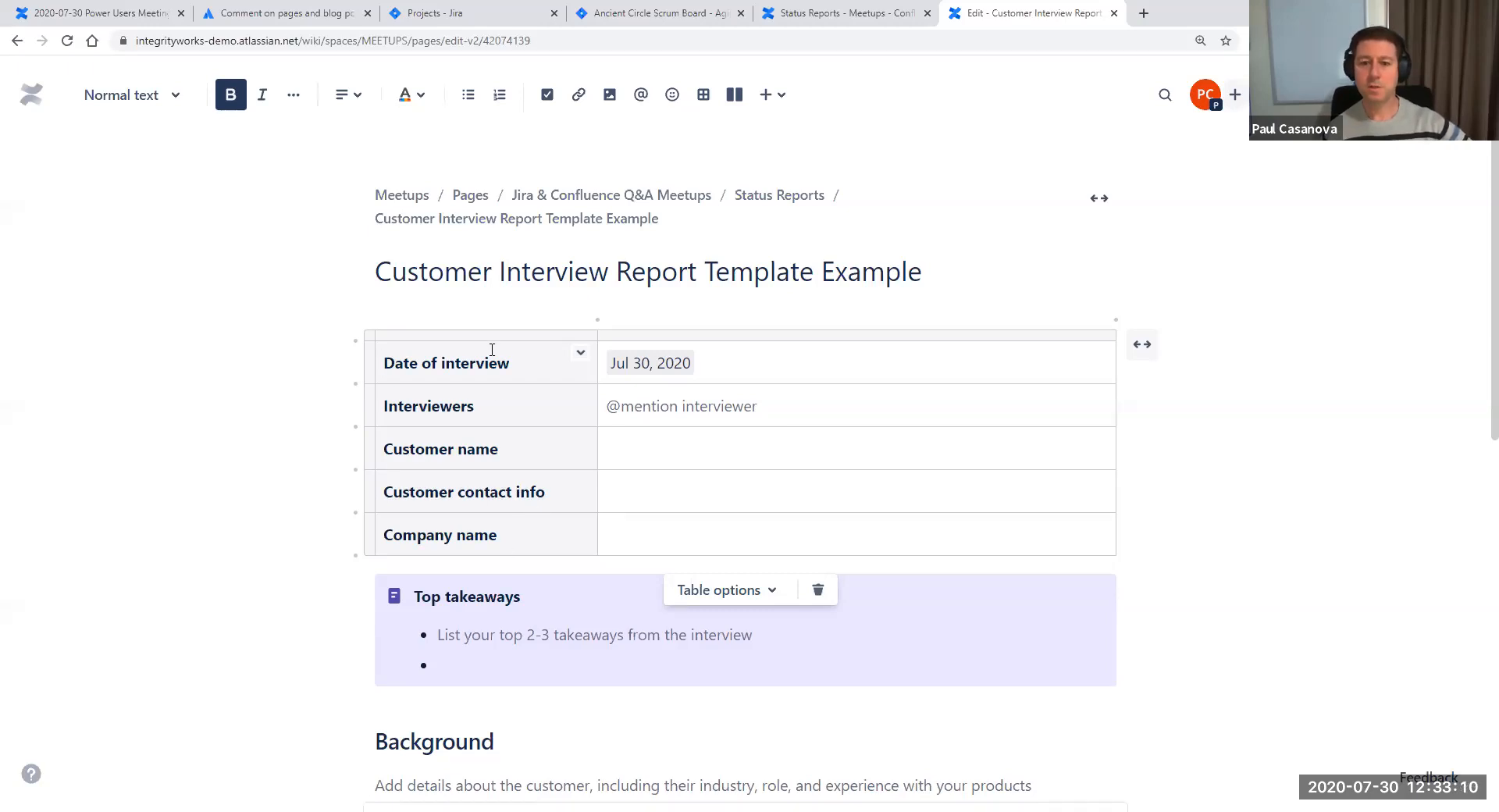
pyautogui.click(357, 337)
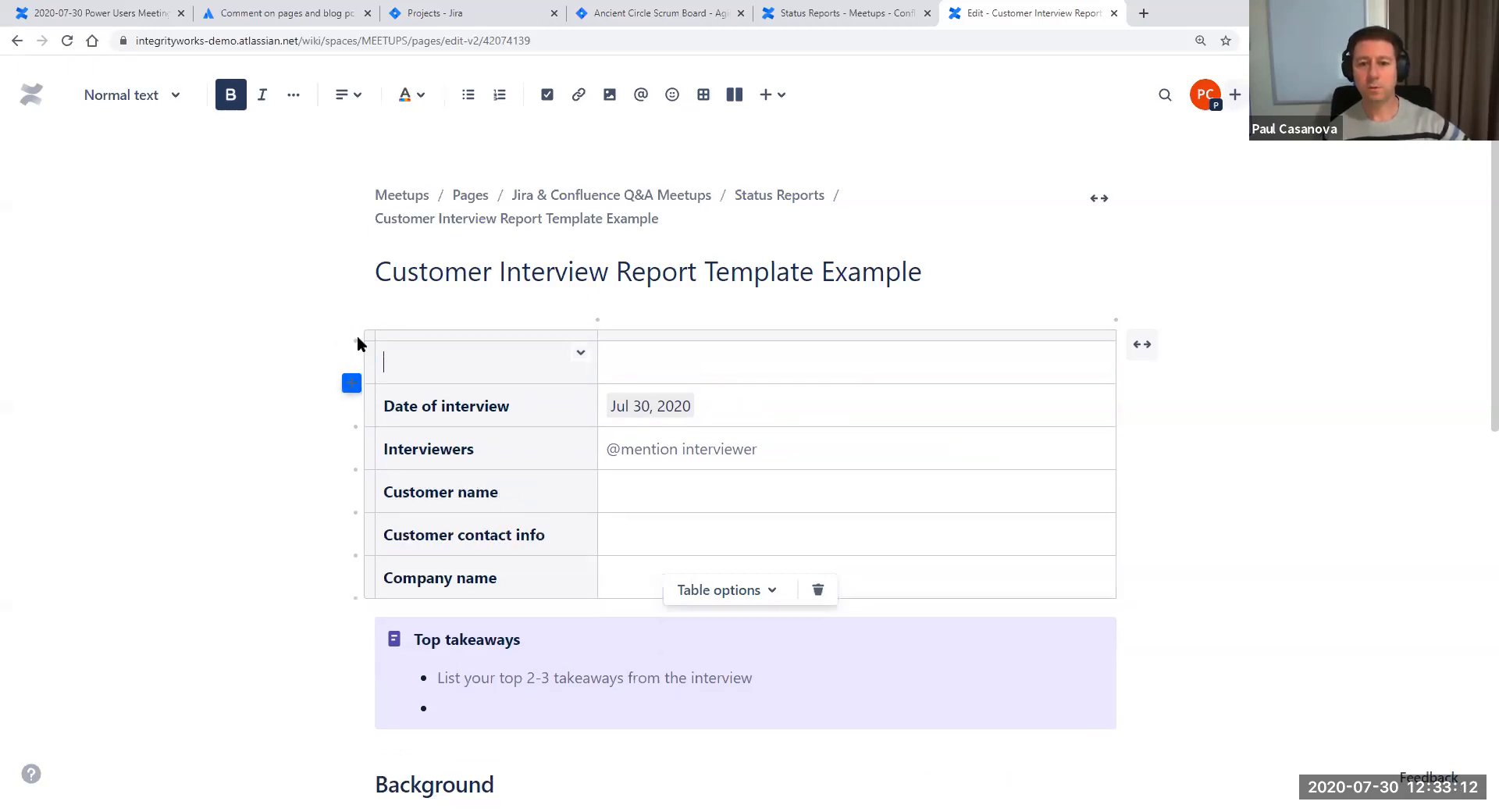
pyautogui.click(434, 359)
pyautogui.write('STat')
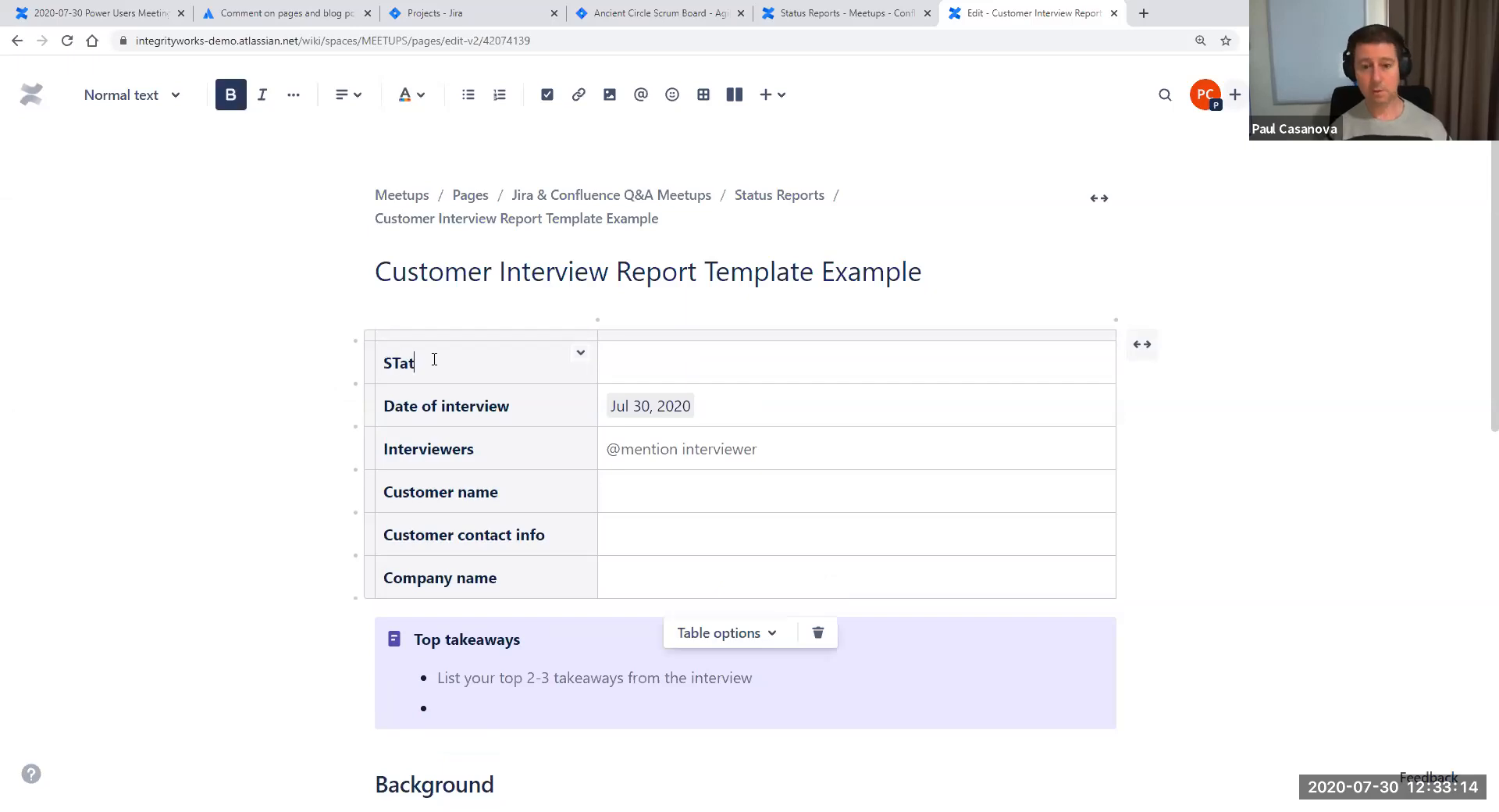
pyautogui.press('BackSpace')
pyautogui.press('BackSpace')
pyautogui.press('BackSpace')
pyautogui.press('BackSpace')
pyautogui.write('Report Date')
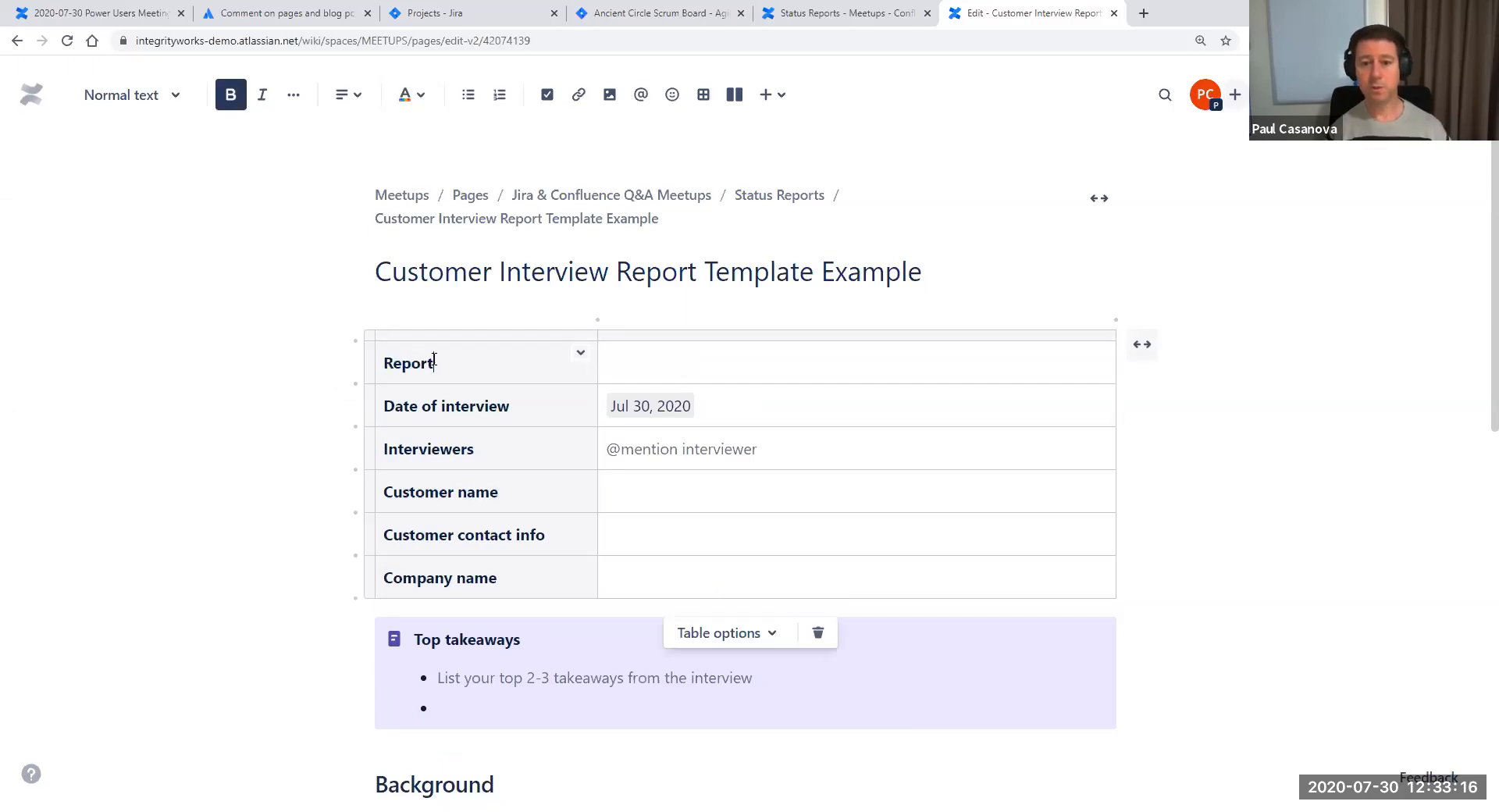
# Insert the date Jul 30, 2020 as the value of the Report Date row
pyautogui.click(716, 361)
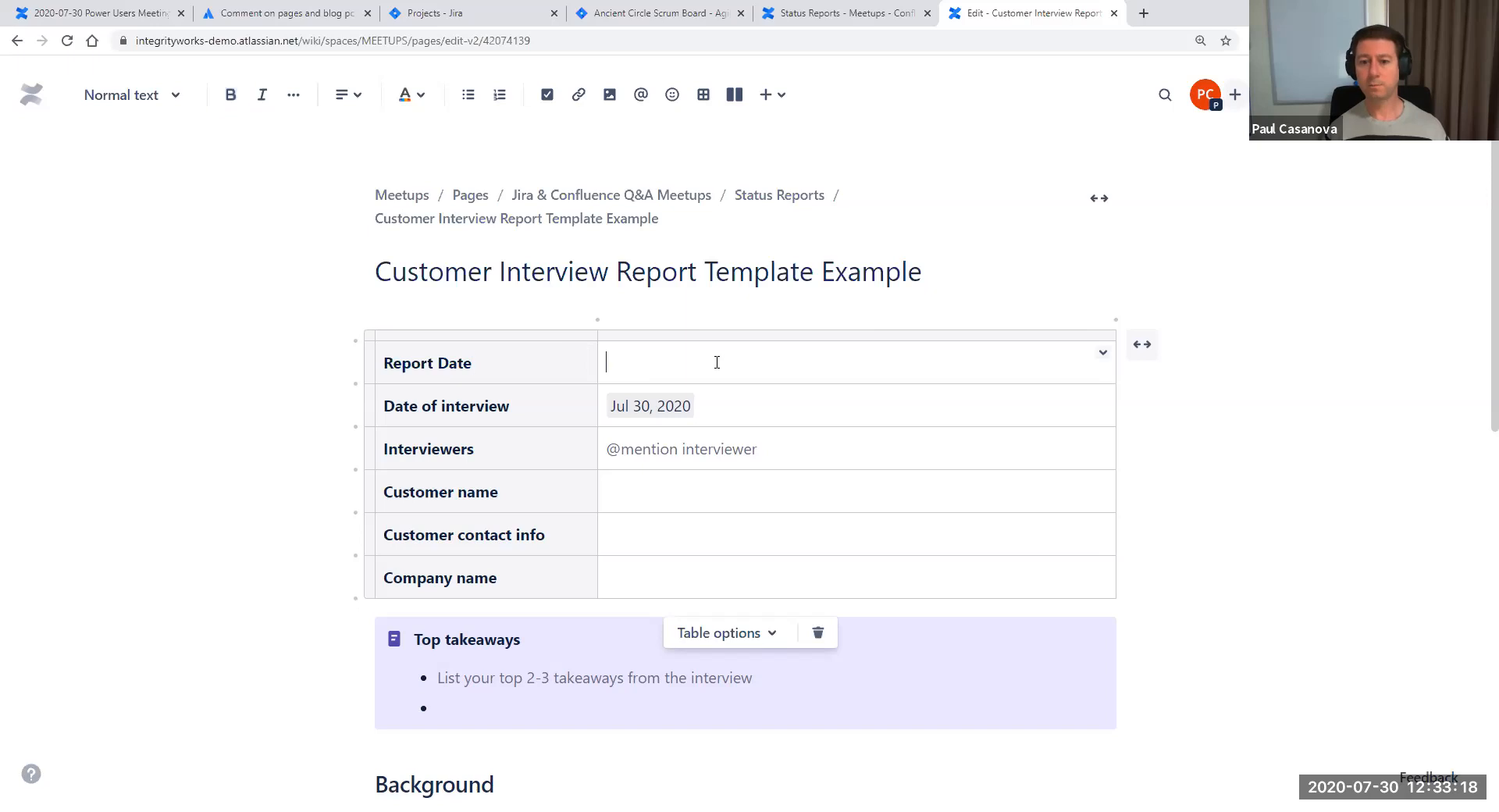
pyautogui.write('/d')
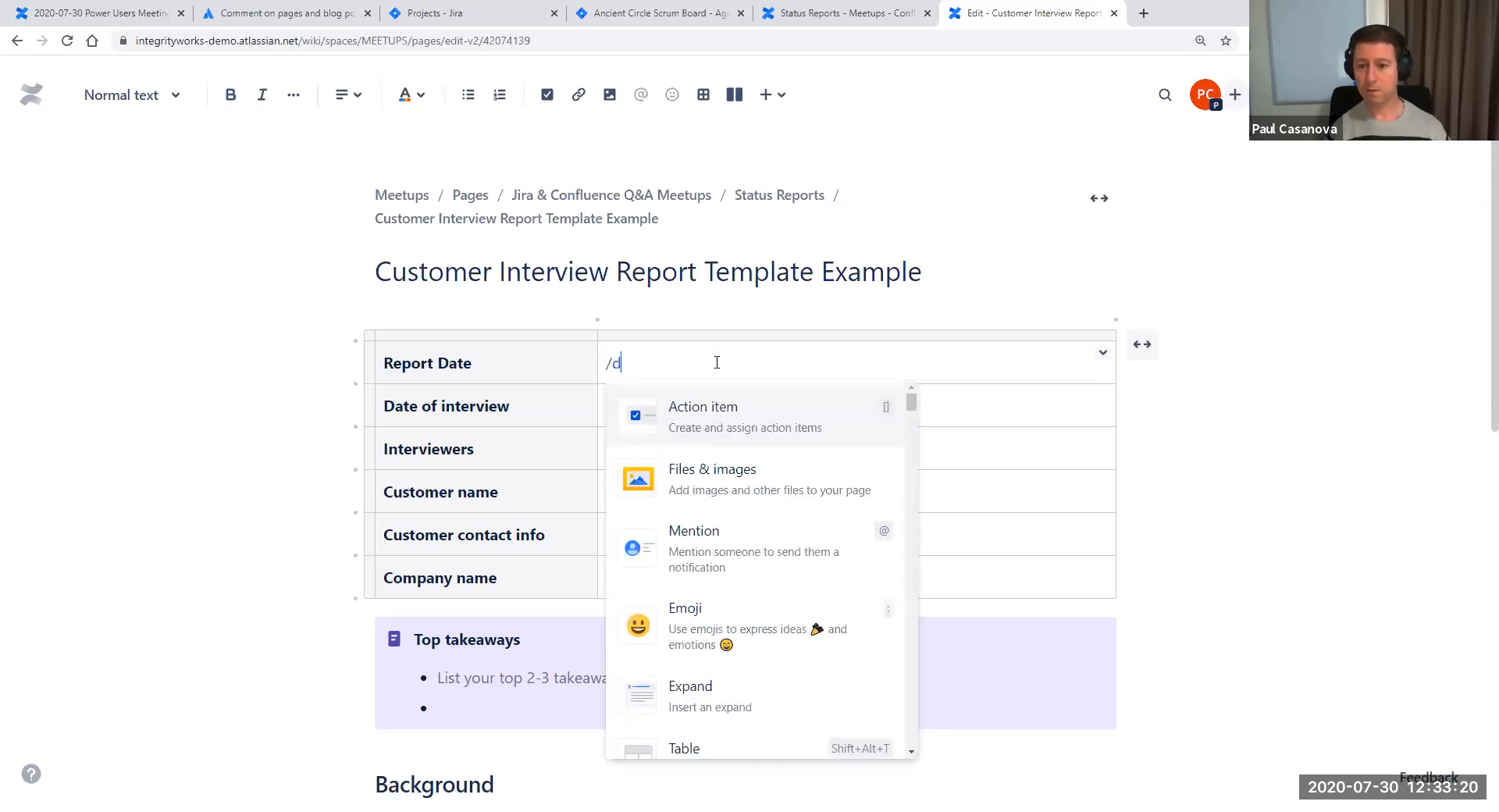
pyautogui.write('at')
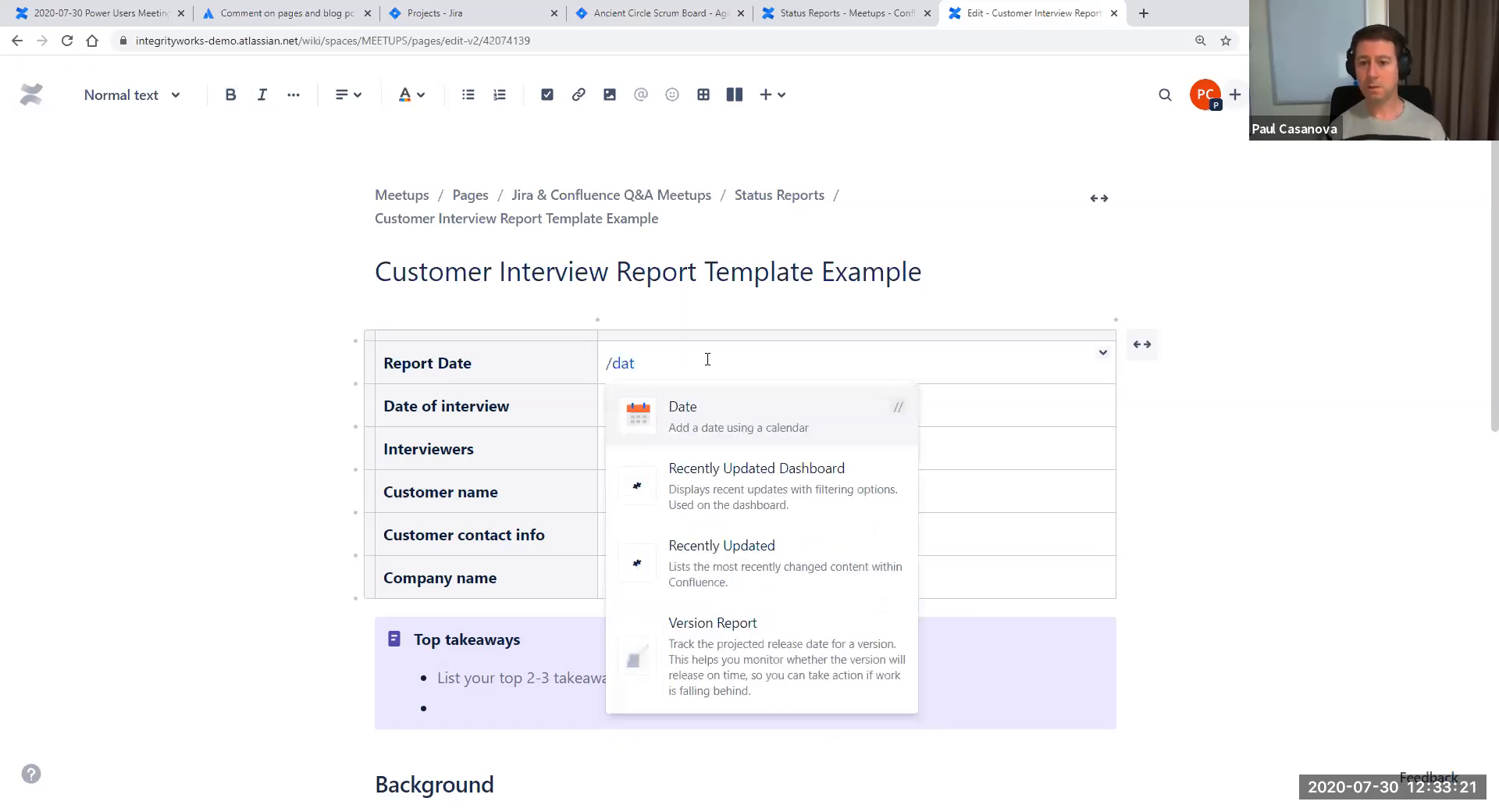
pyautogui.click(692, 414)
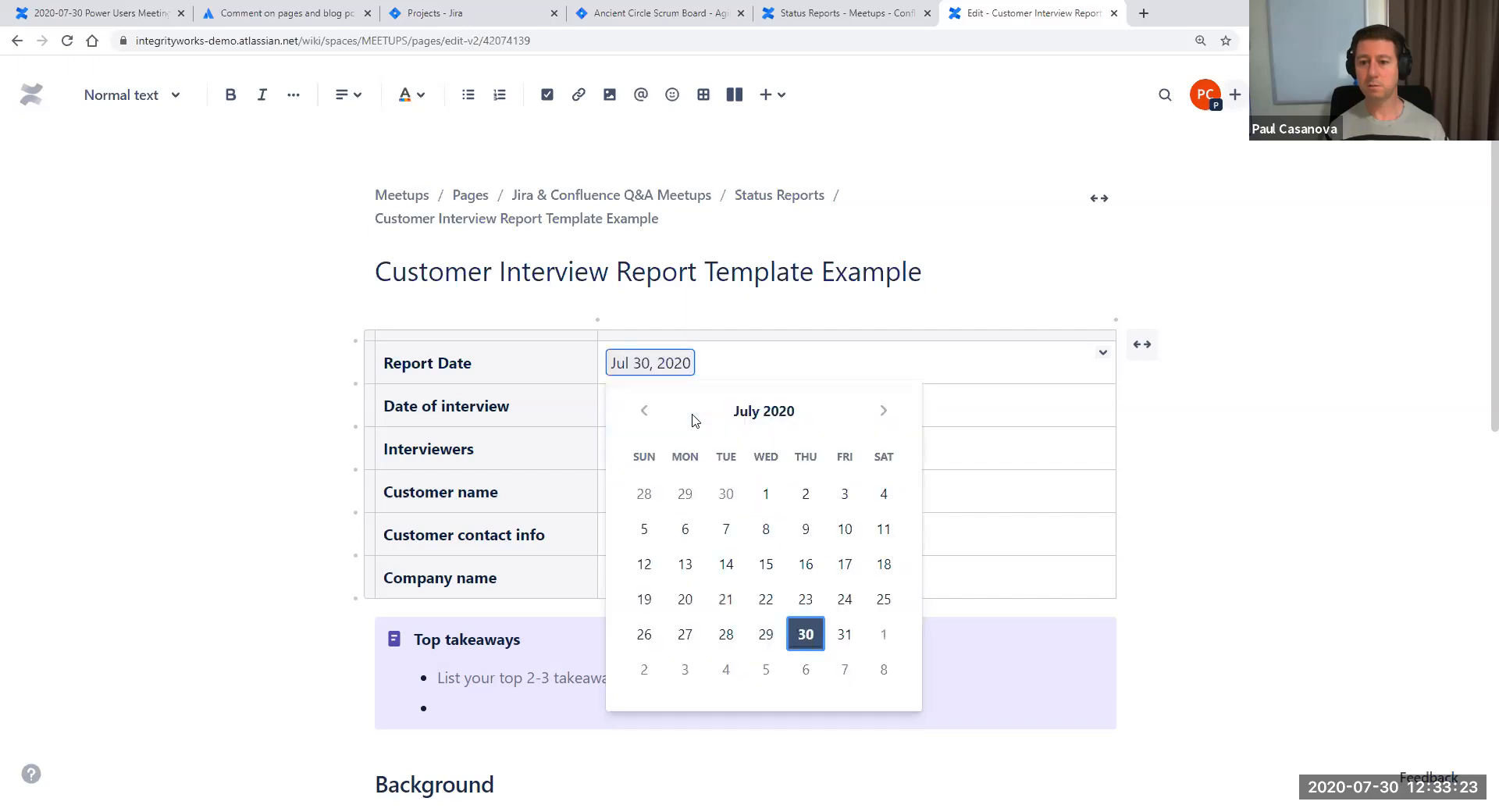
pyautogui.click(806, 634)
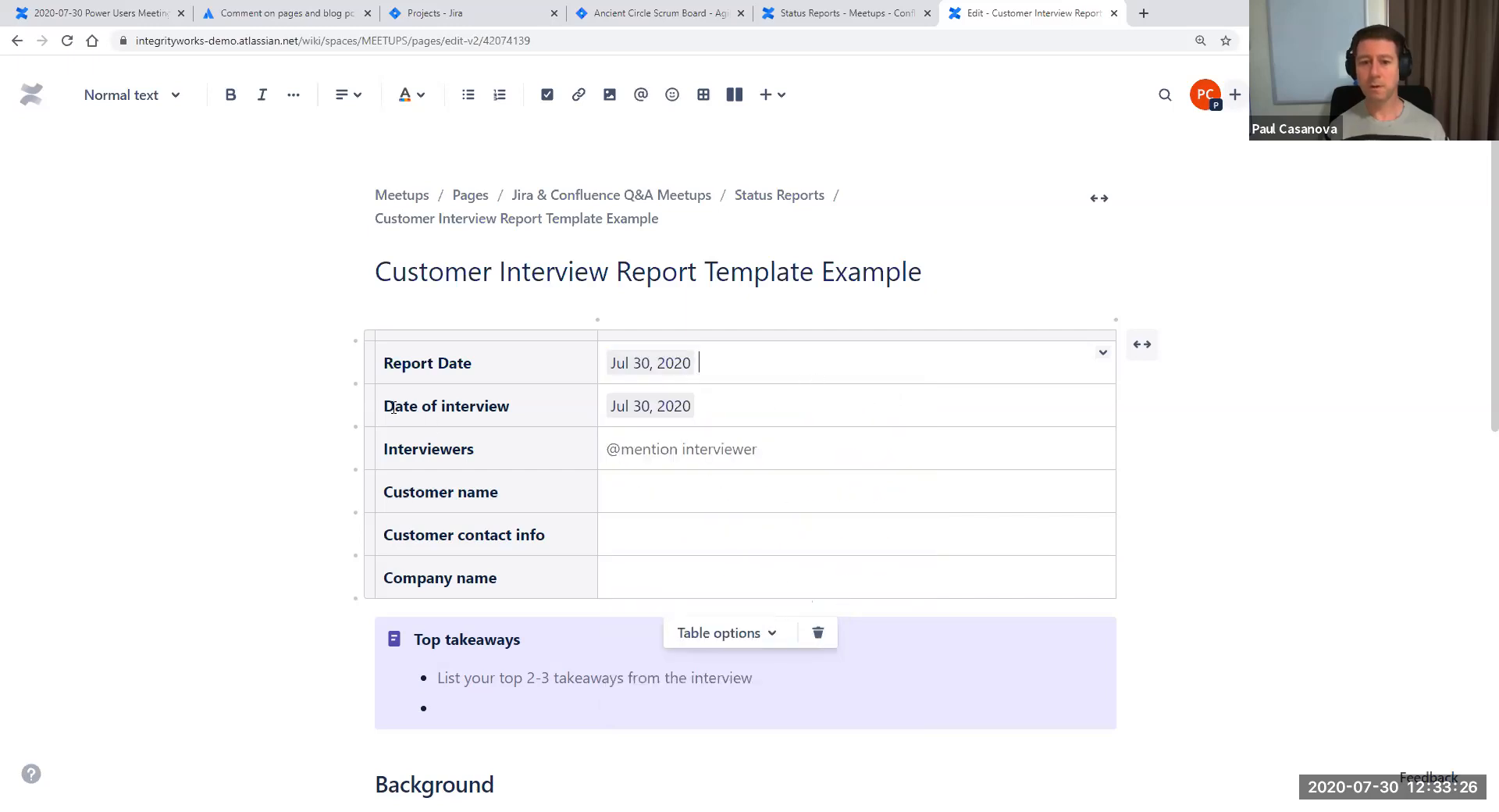
# Add a table row below Report Date labelled Sprint, with the value Sprint 1
pyautogui.click(353, 384)
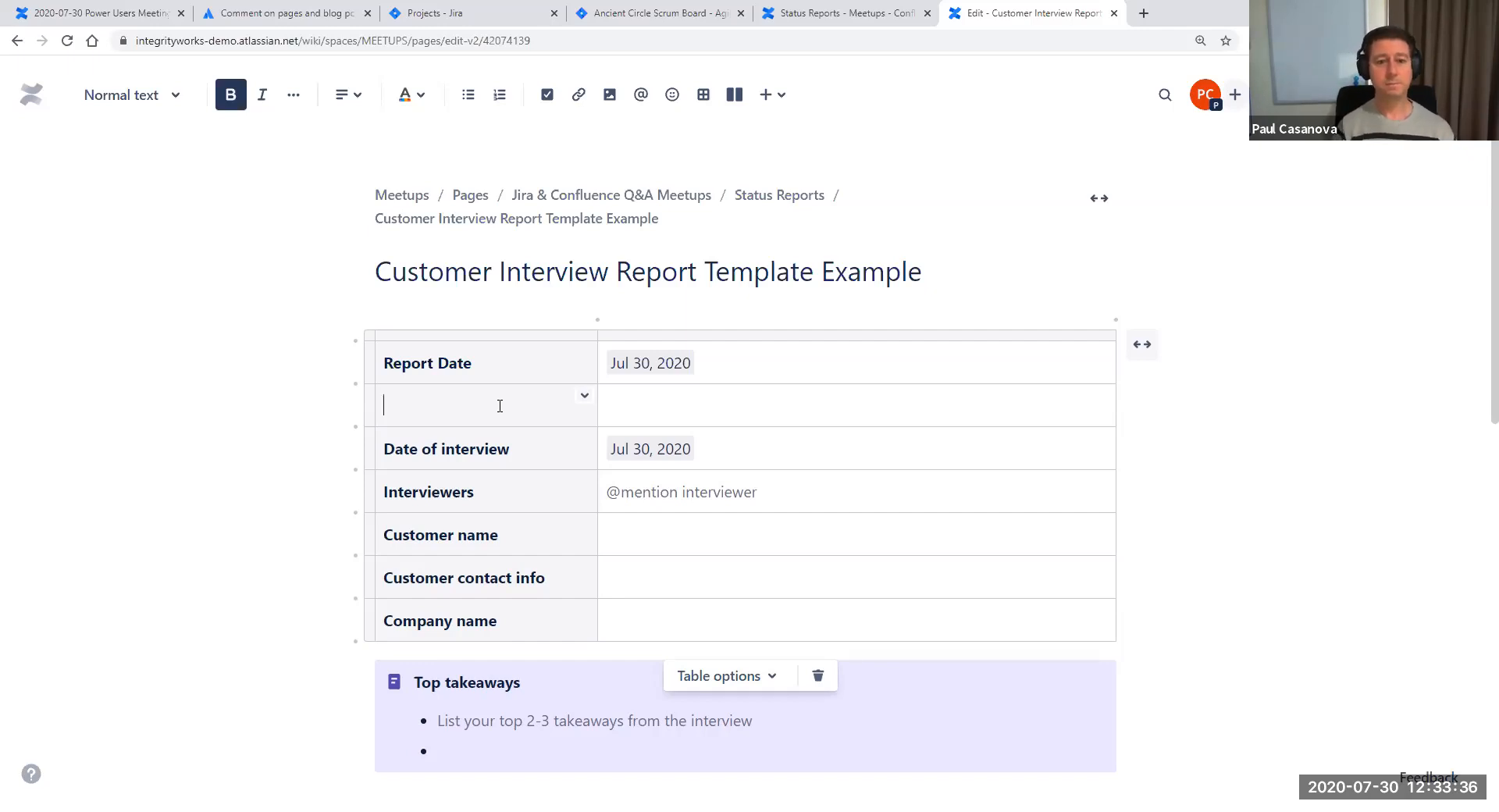
pyautogui.write('Sprint')
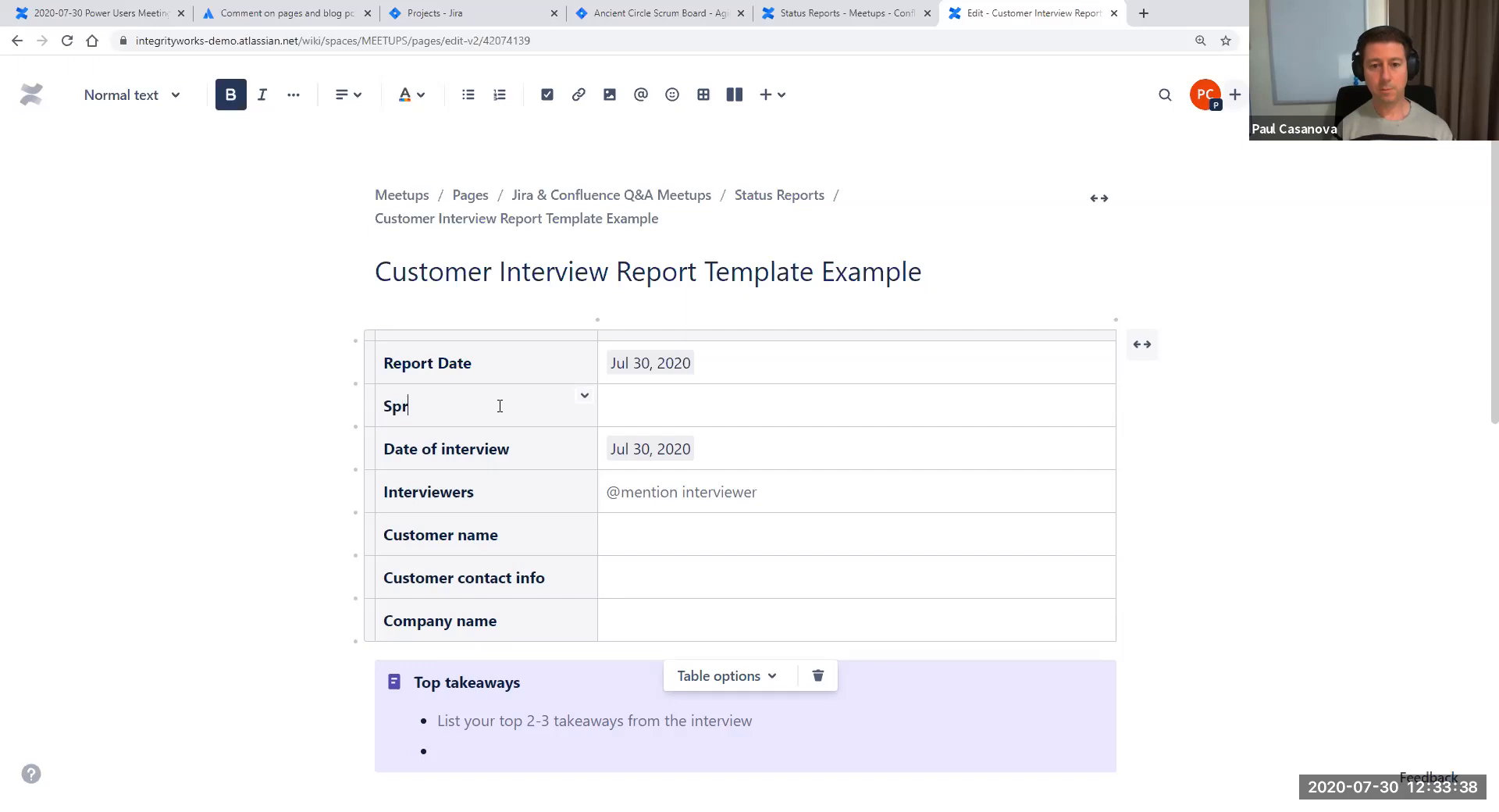
pyautogui.press('BackSpace')
pyautogui.press('BackSpace')
pyautogui.press('BackSpace')
pyautogui.write('int')
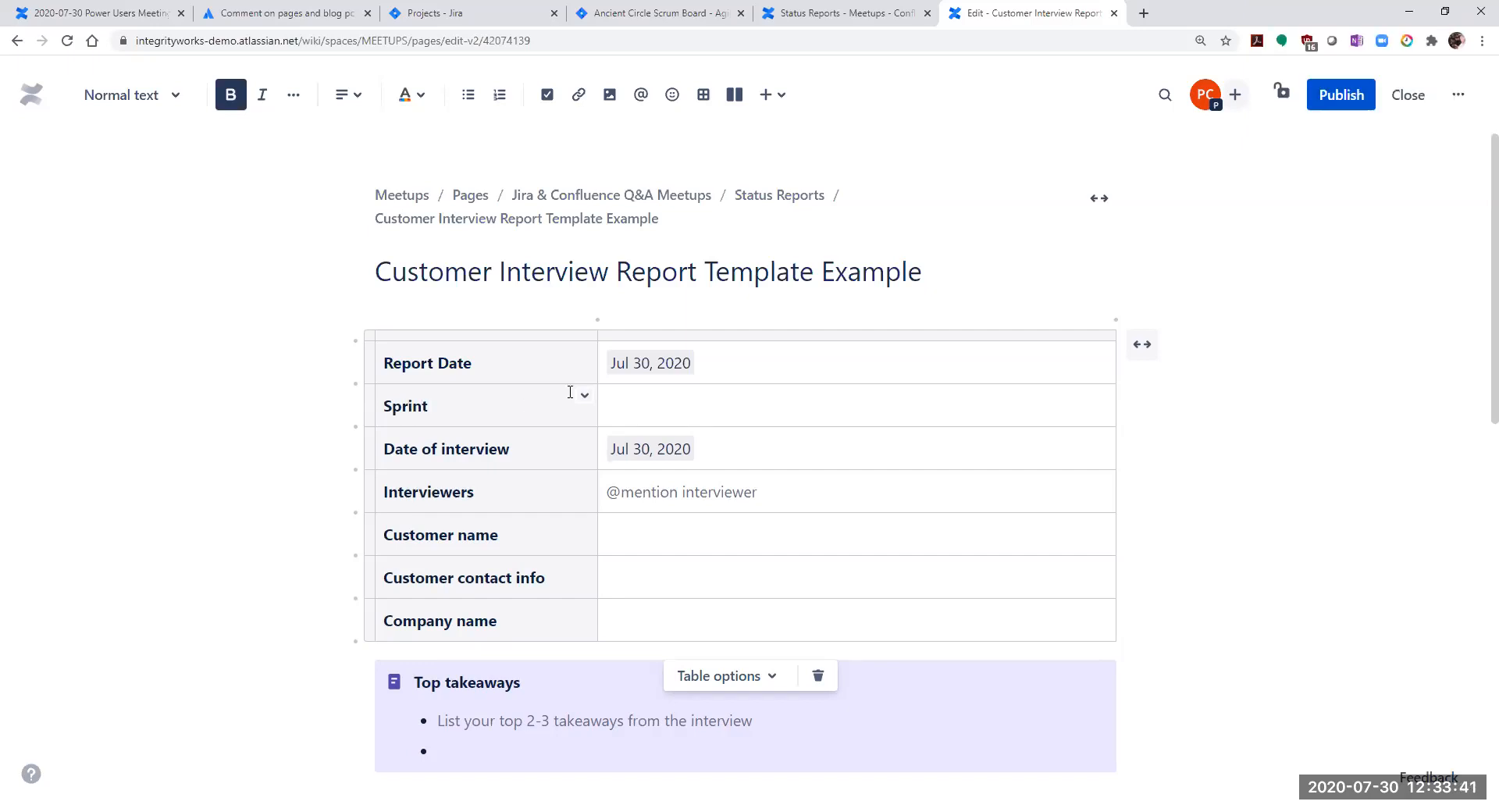
pyautogui.click(645, 399)
pyautogui.write('Sprint 1')
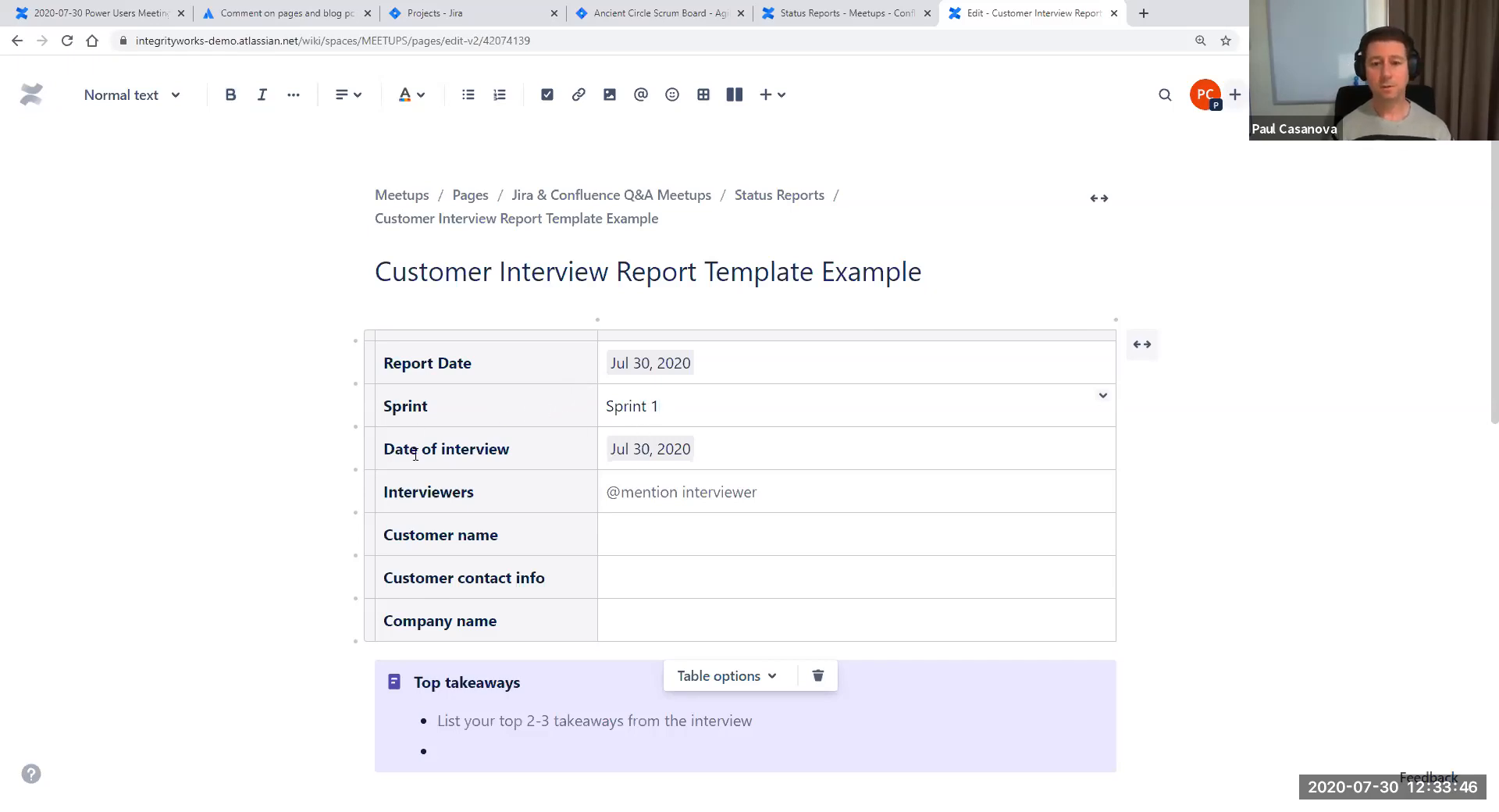
# Rename the Date of interview row to Work Completed and clear the date from its value cell
pyautogui.click(451, 454)
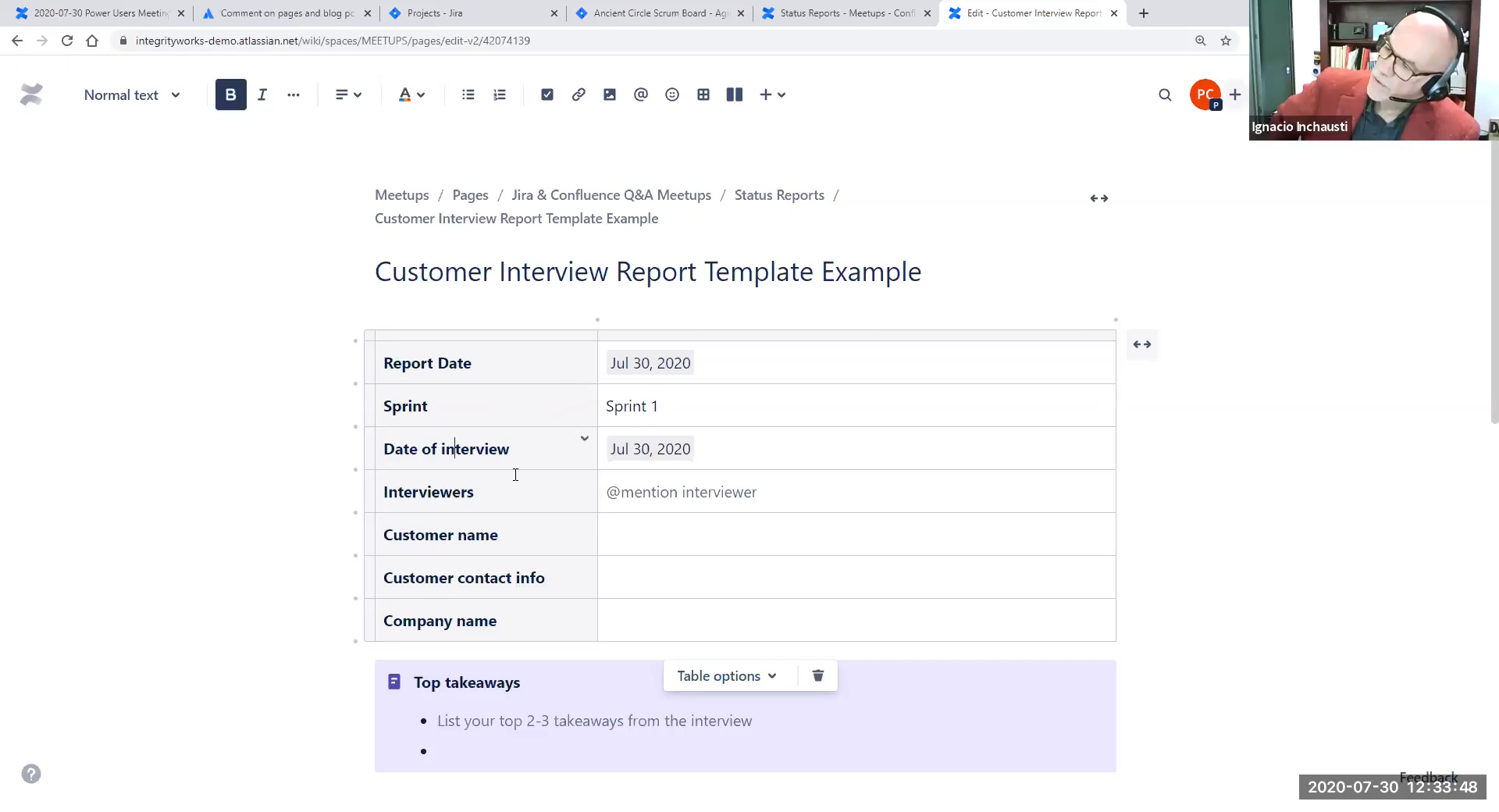
pyautogui.moveTo(510, 451); pyautogui.dragTo(378, 450)
pyautogui.write('Work Completed')
pyautogui.click(731, 444)
pyautogui.hotkey('shift', 'Left')
pyautogui.press('BackSpace')
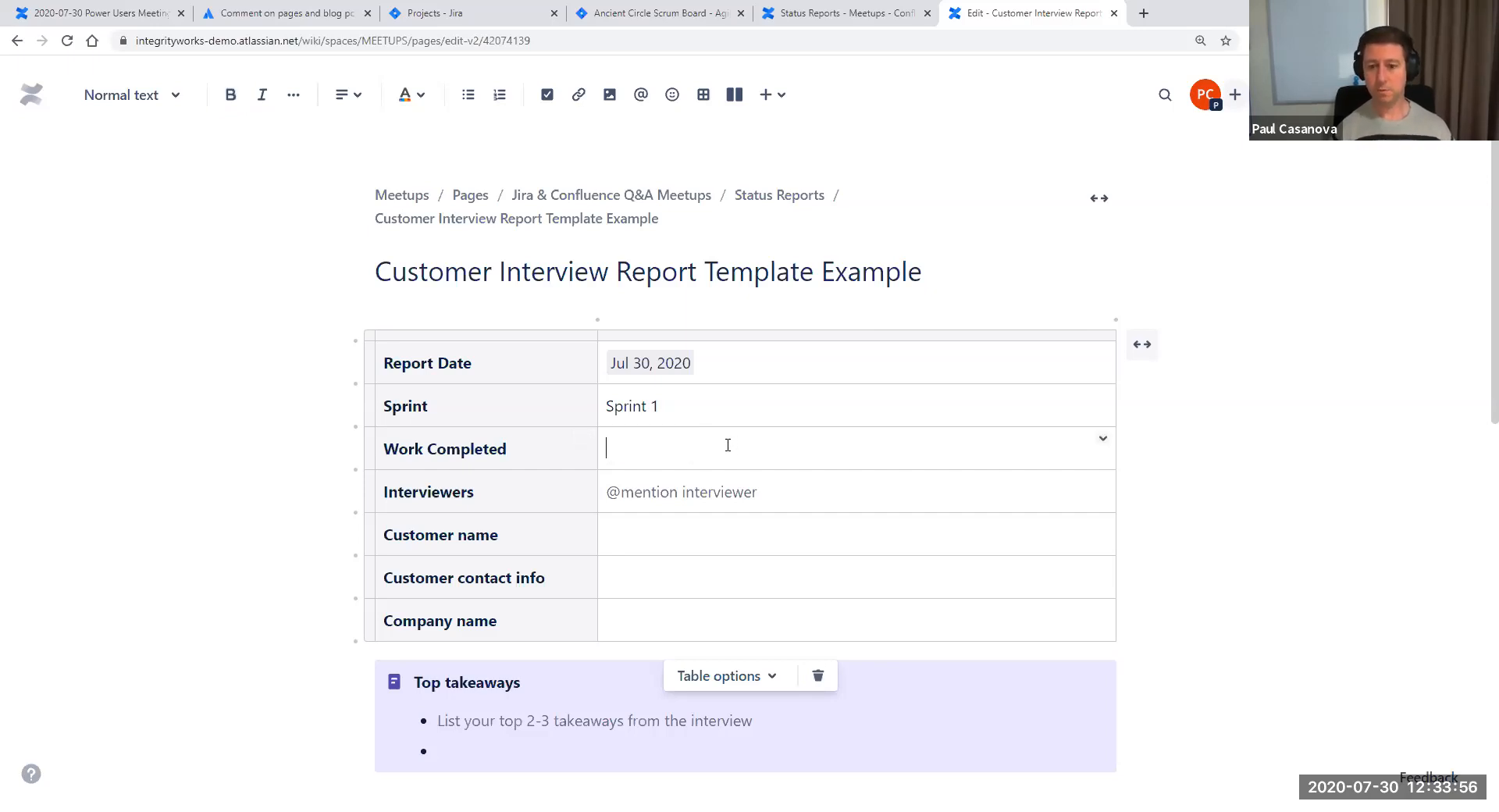
# Delete the Interviewers, Customer name, Customer contact info and Company name rows from the table
pyautogui.click(873, 491)
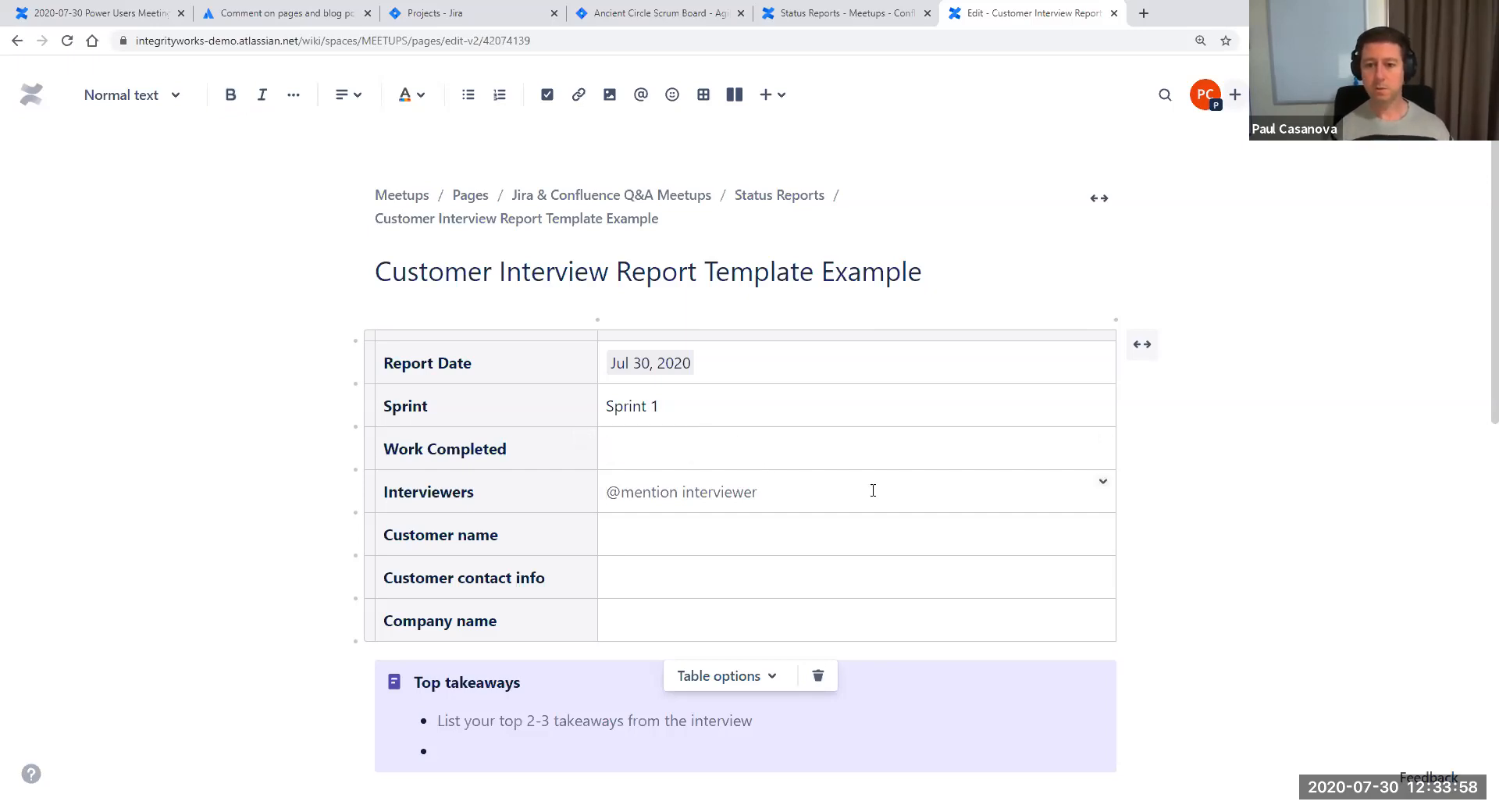
pyautogui.click(373, 491)
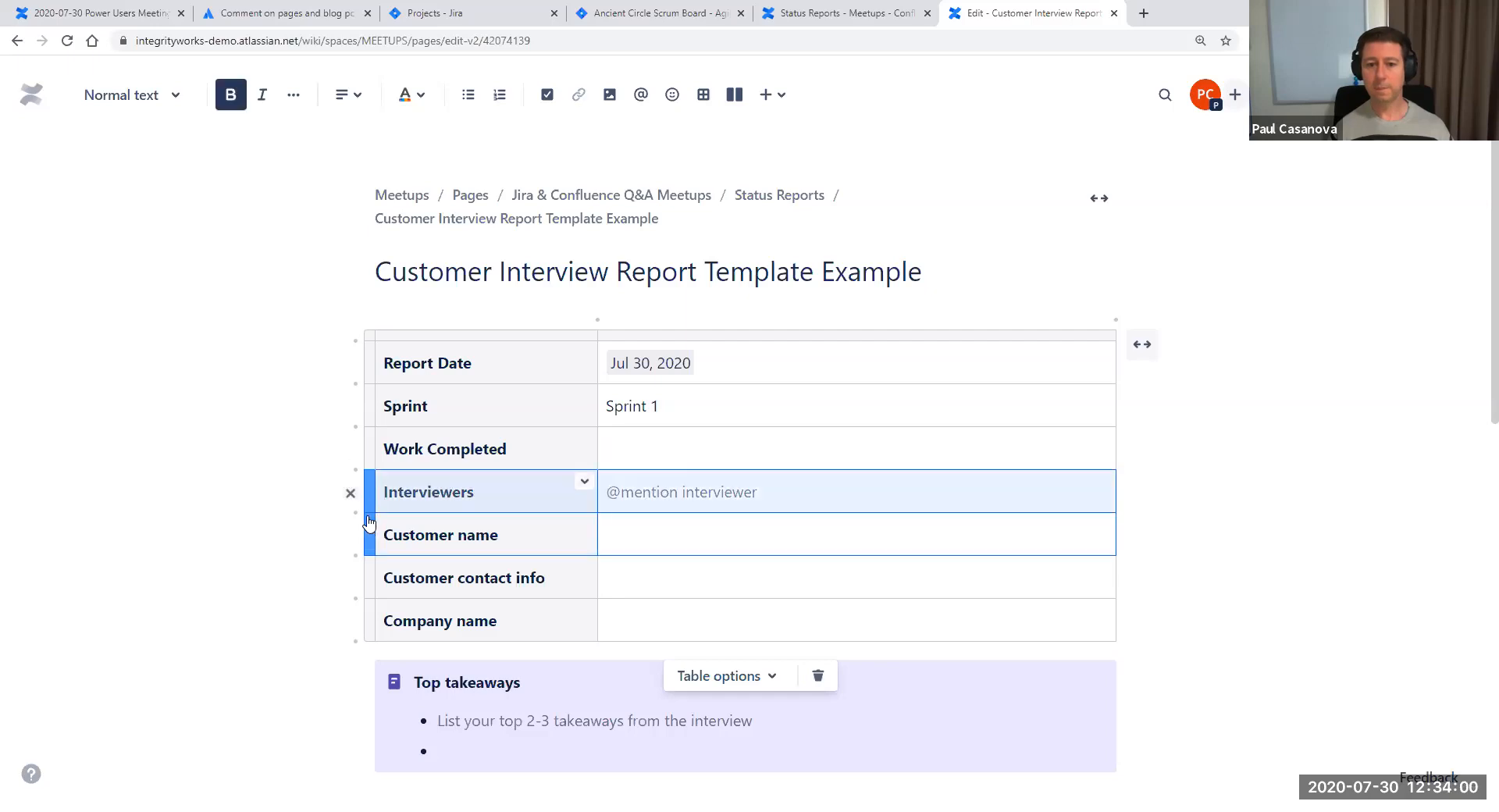
pyautogui.click(349, 495)
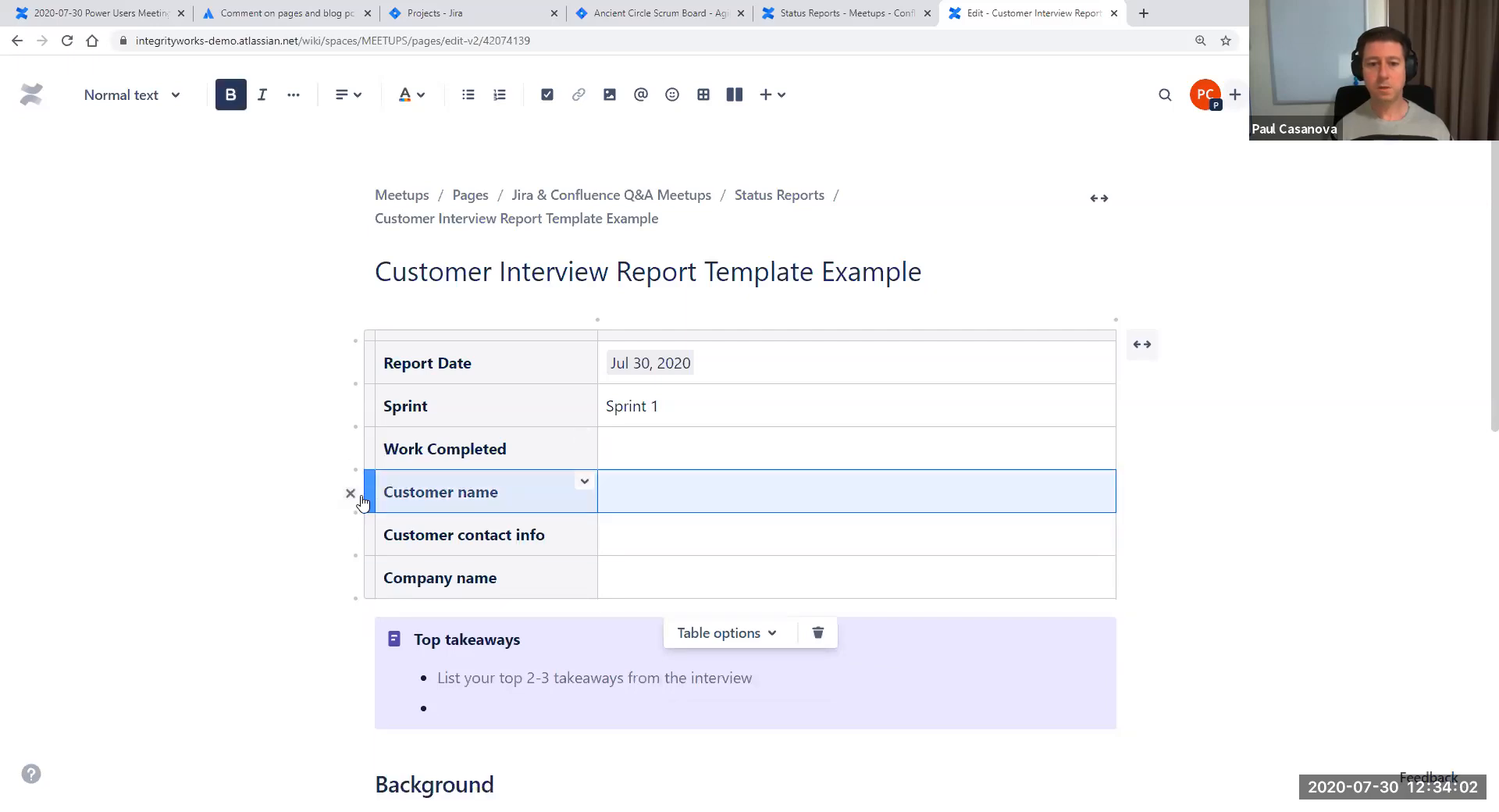
pyautogui.click(351, 499)
pyautogui.click(364, 494)
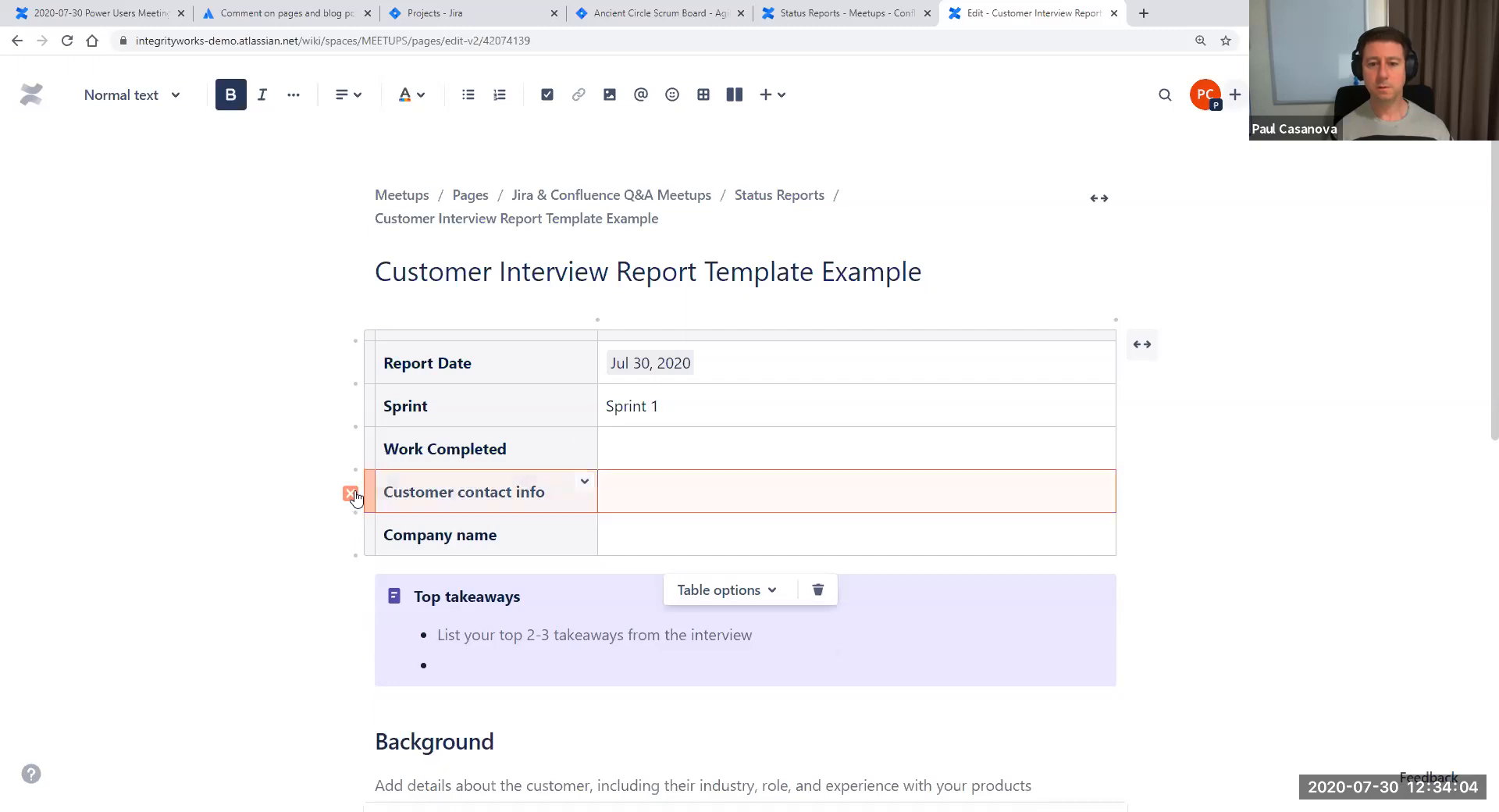
pyautogui.click(349, 496)
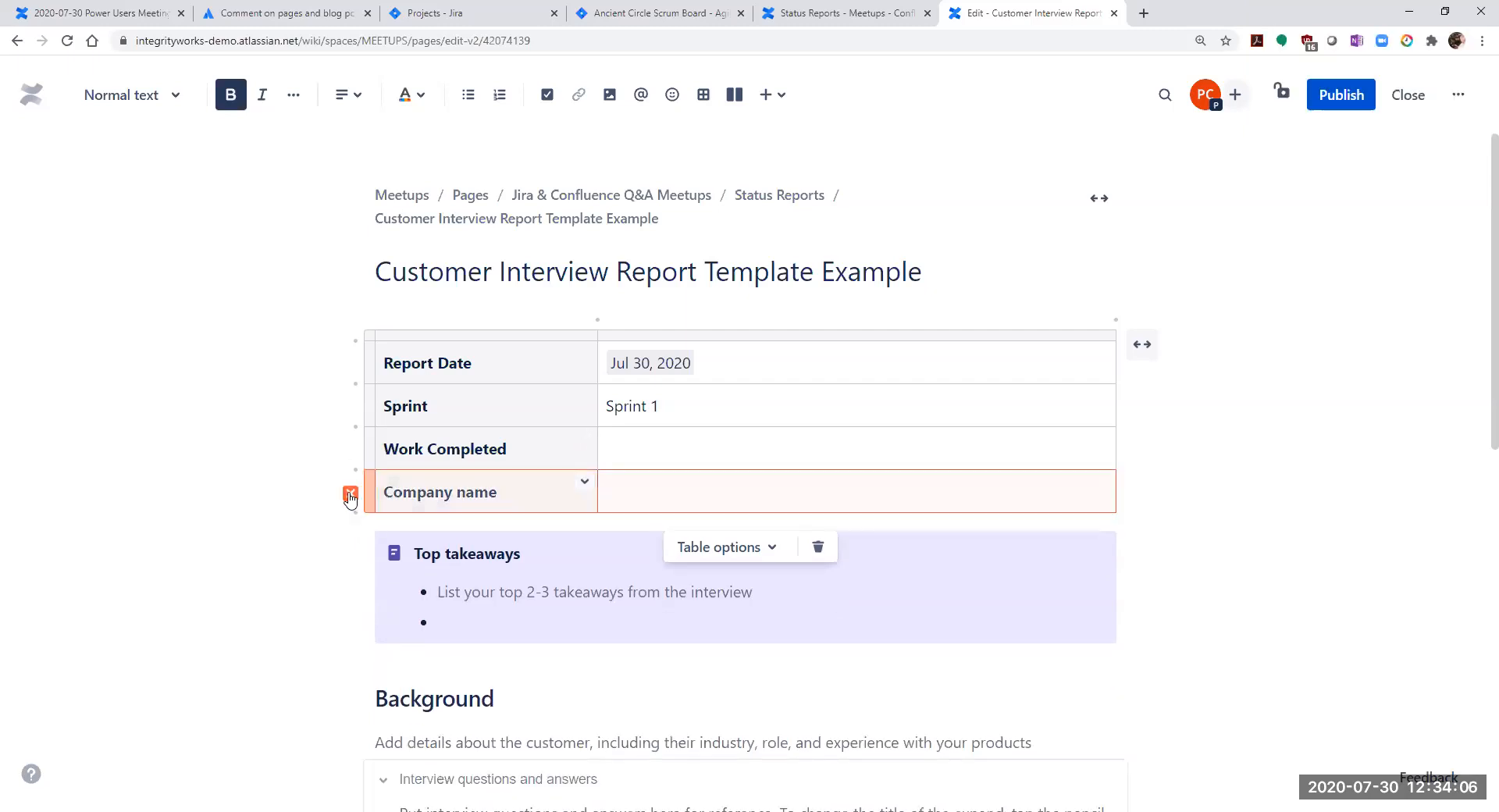
pyautogui.click(350, 497)
pyautogui.click(656, 453)
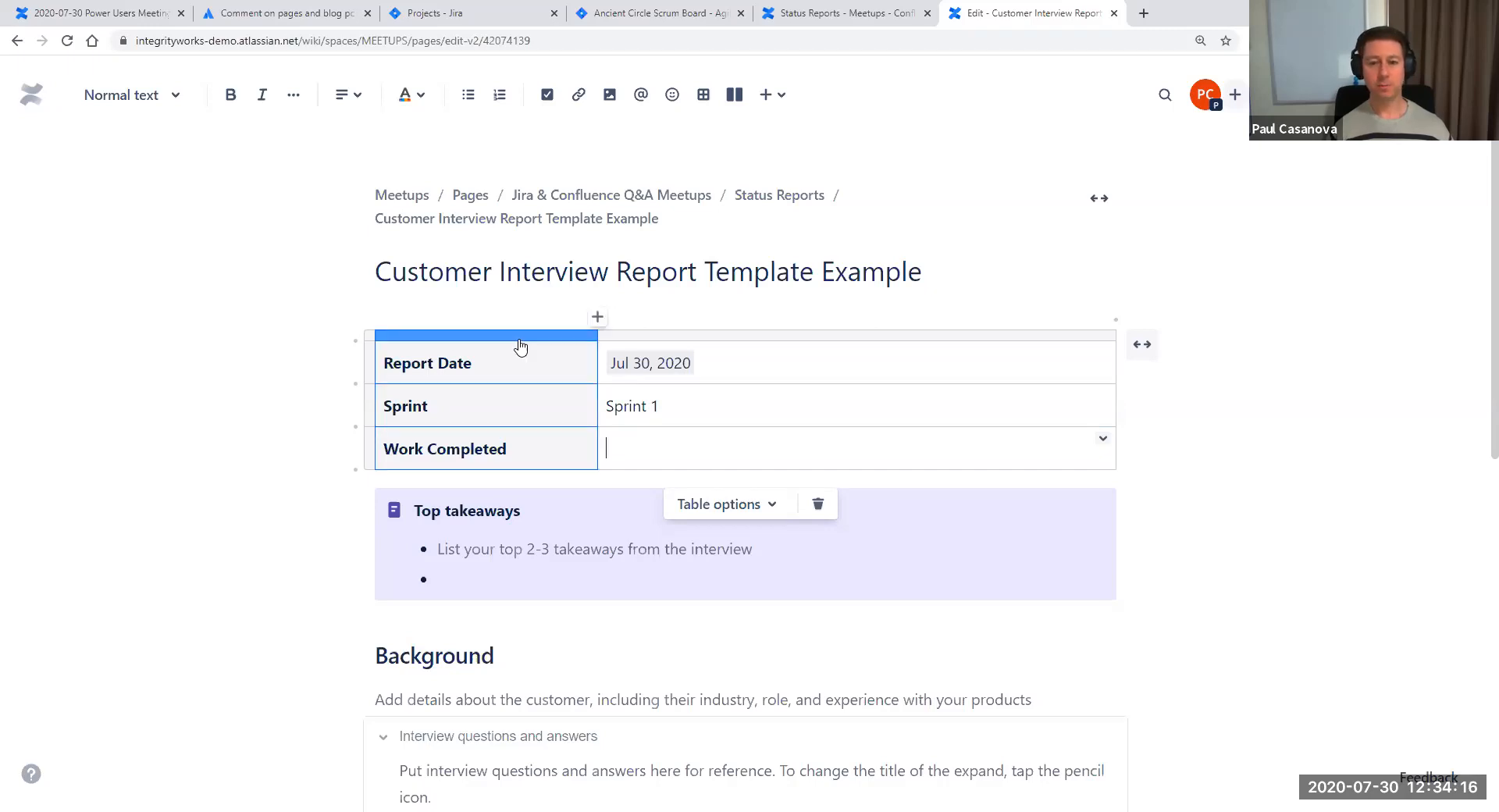
# Insert a Page Properties macro on a new line above the table
pyautogui.click(455, 363)
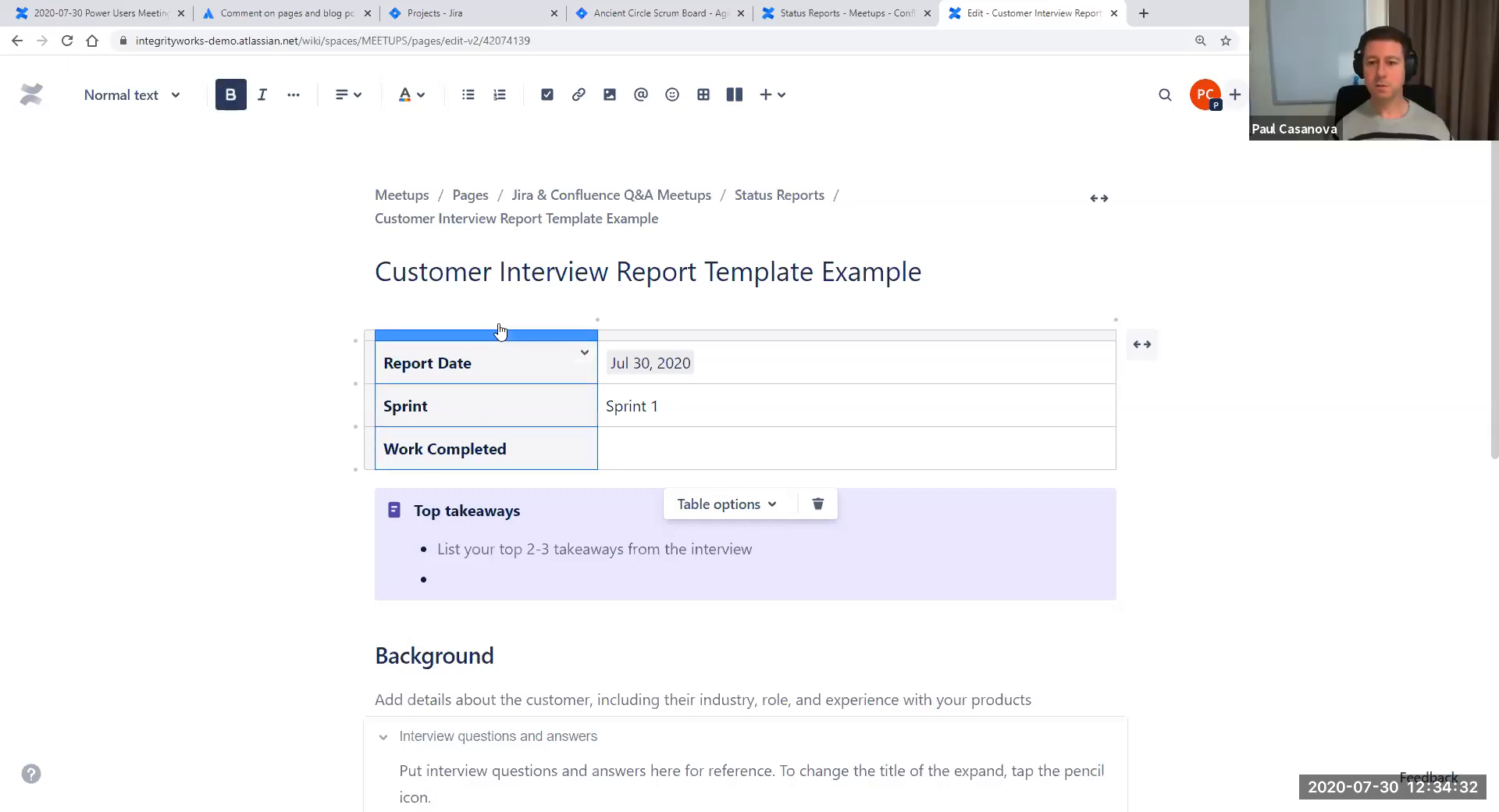
pyautogui.click(415, 324)
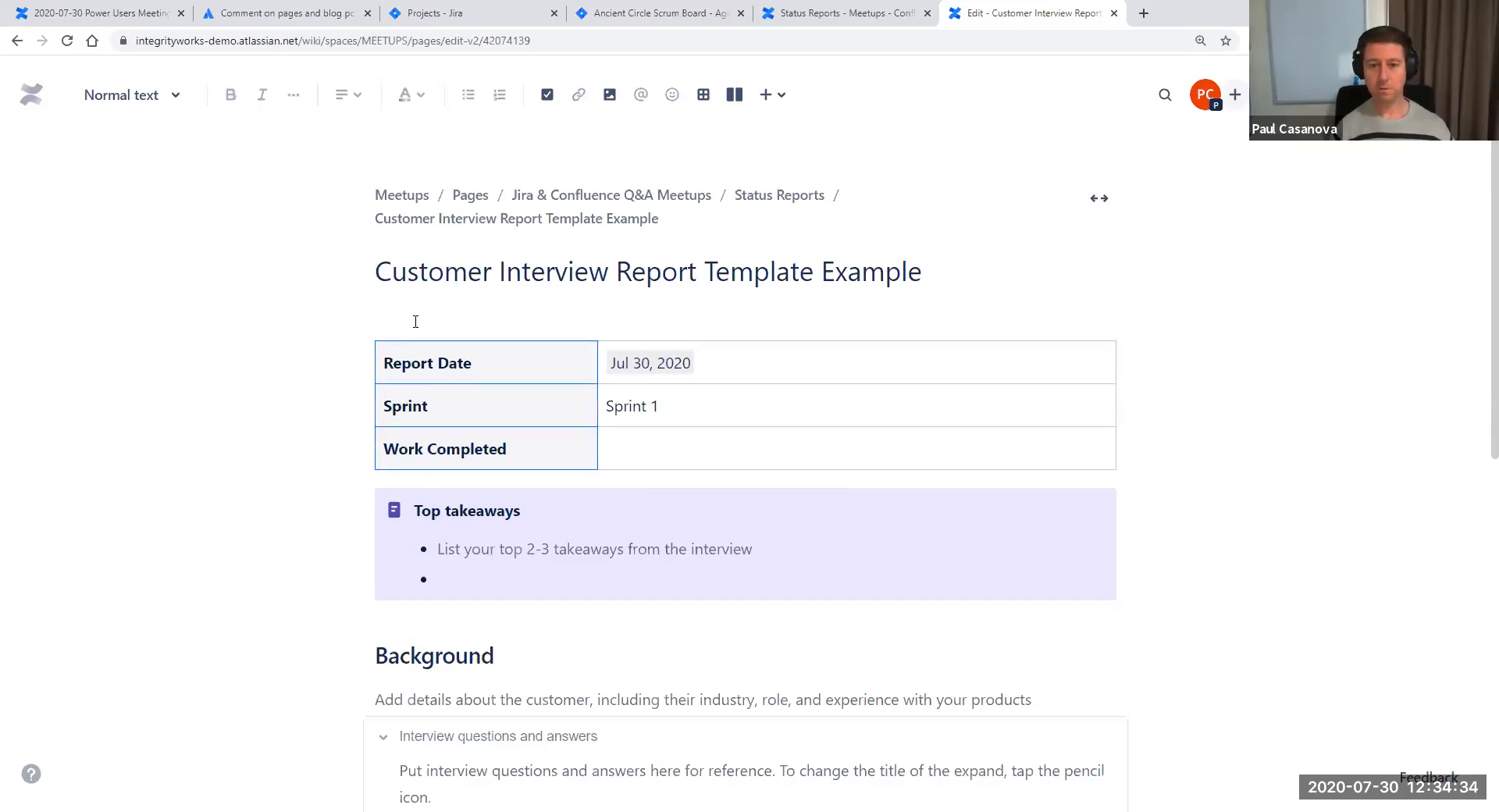
pyautogui.press('Return')
pyautogui.write('/page')
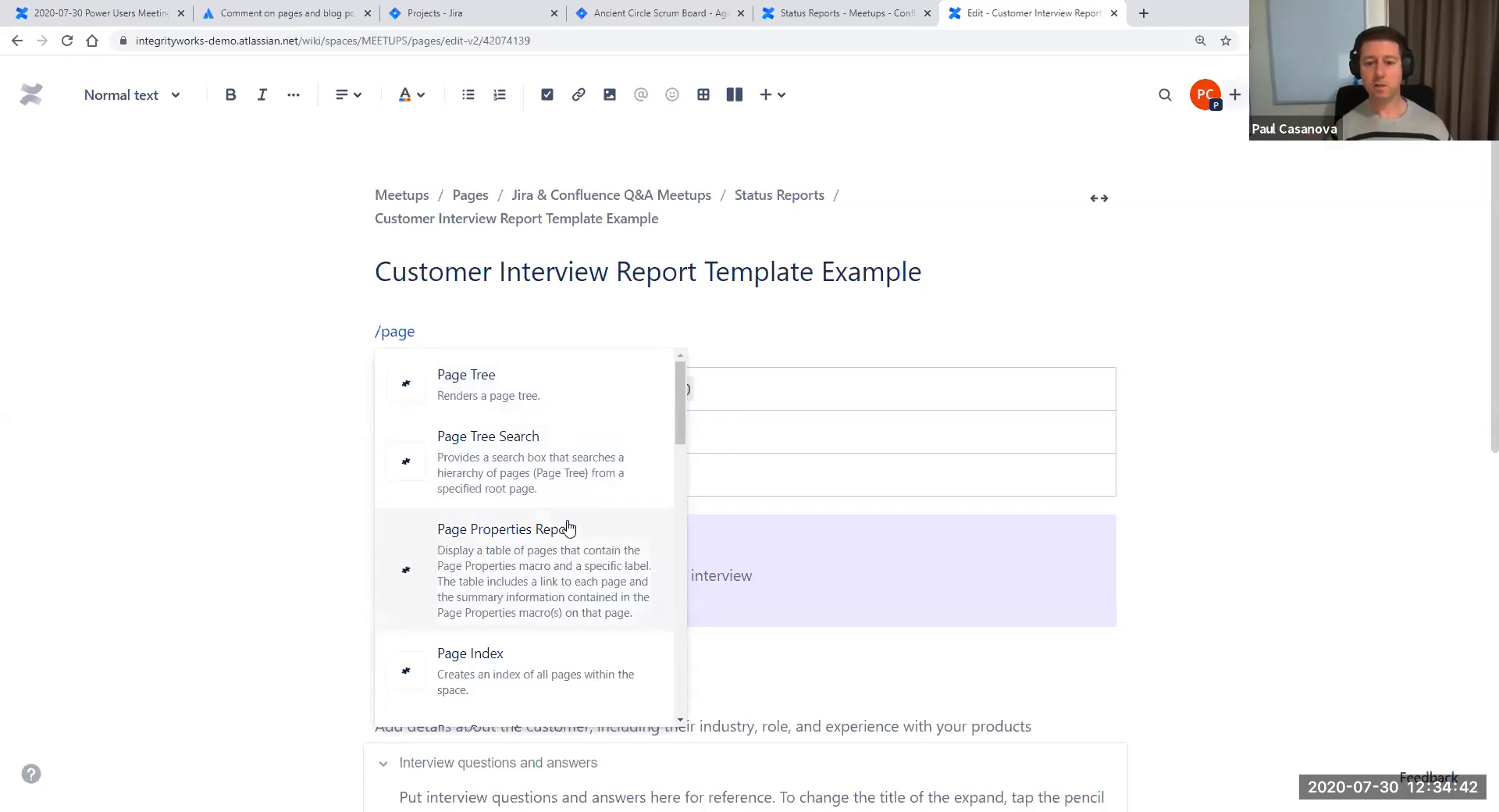
pyautogui.scroll(-4, 670, 418)
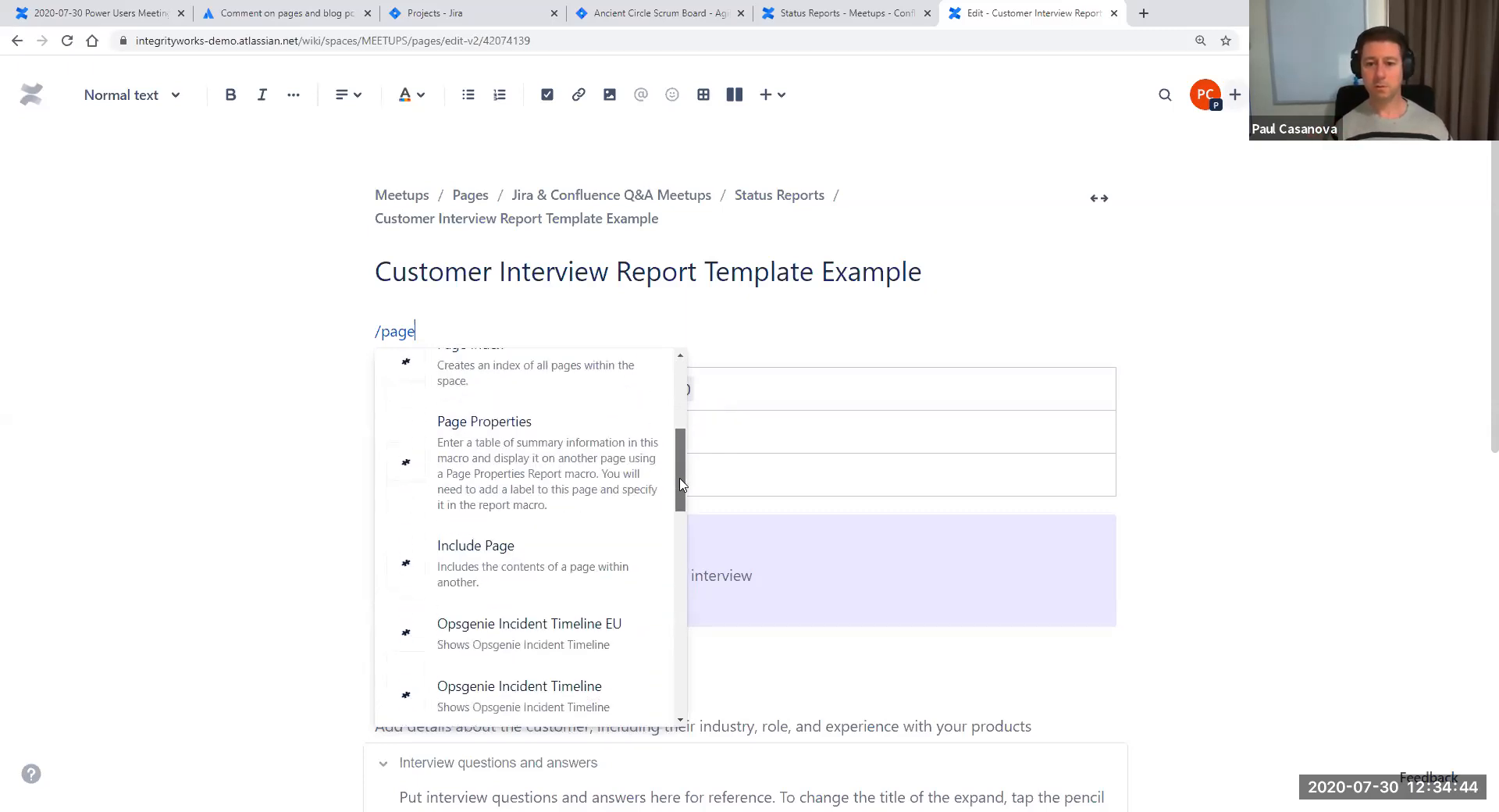
pyautogui.click(534, 466)
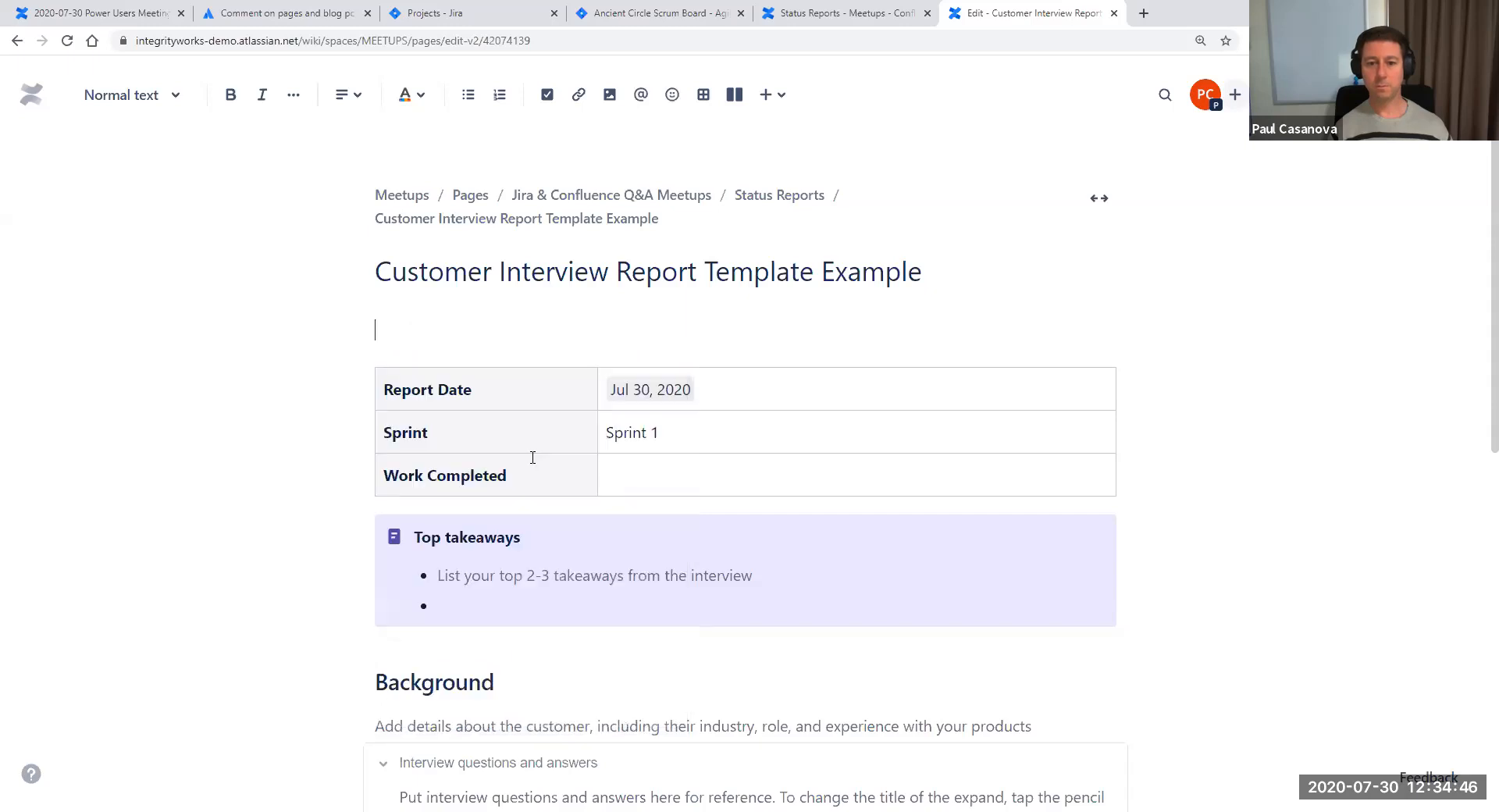
# Add an empty line between the Page Properties macro and the table, and another one below the table
pyautogui.click(448, 424)
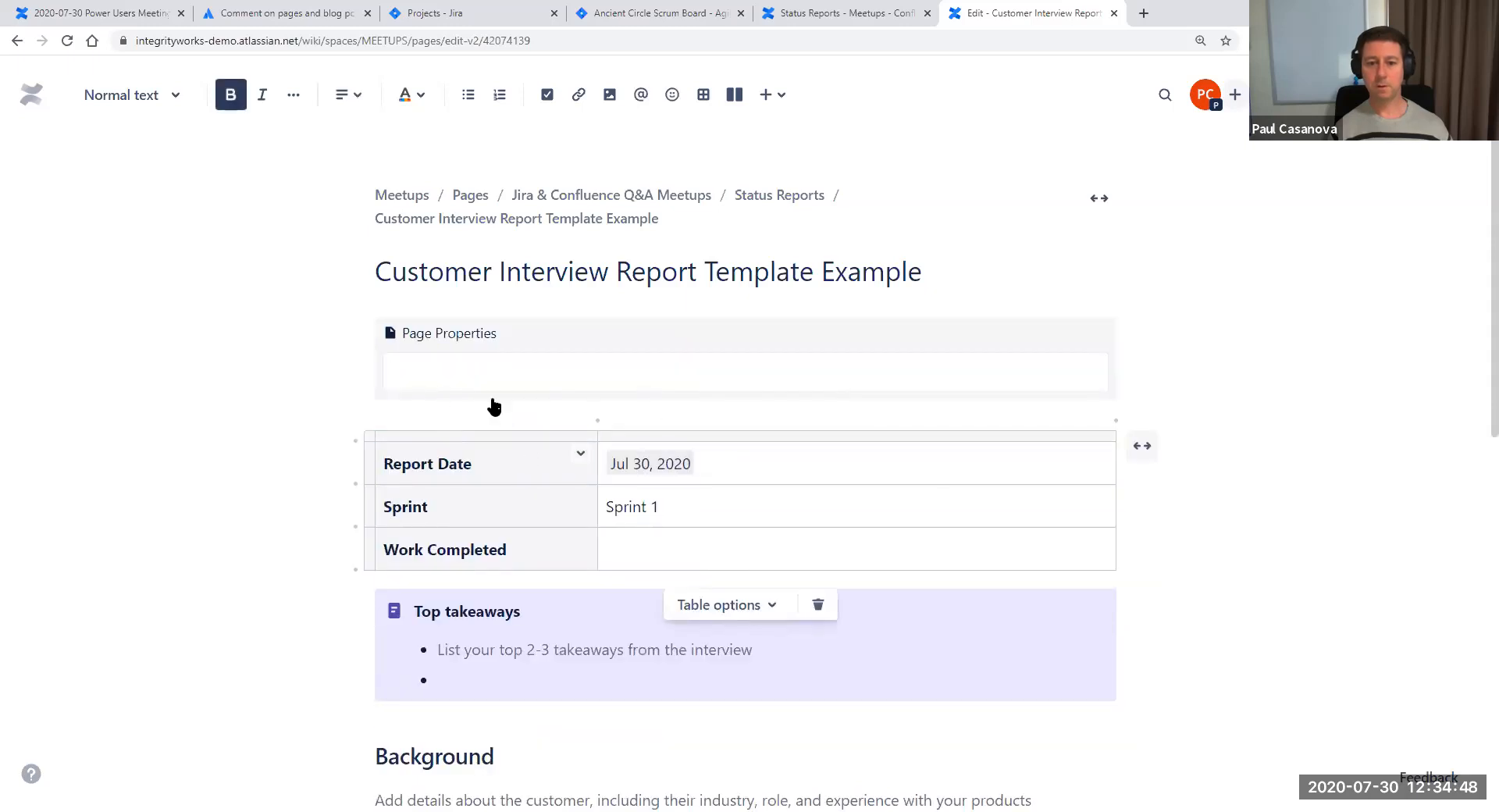
pyautogui.click(1133, 363)
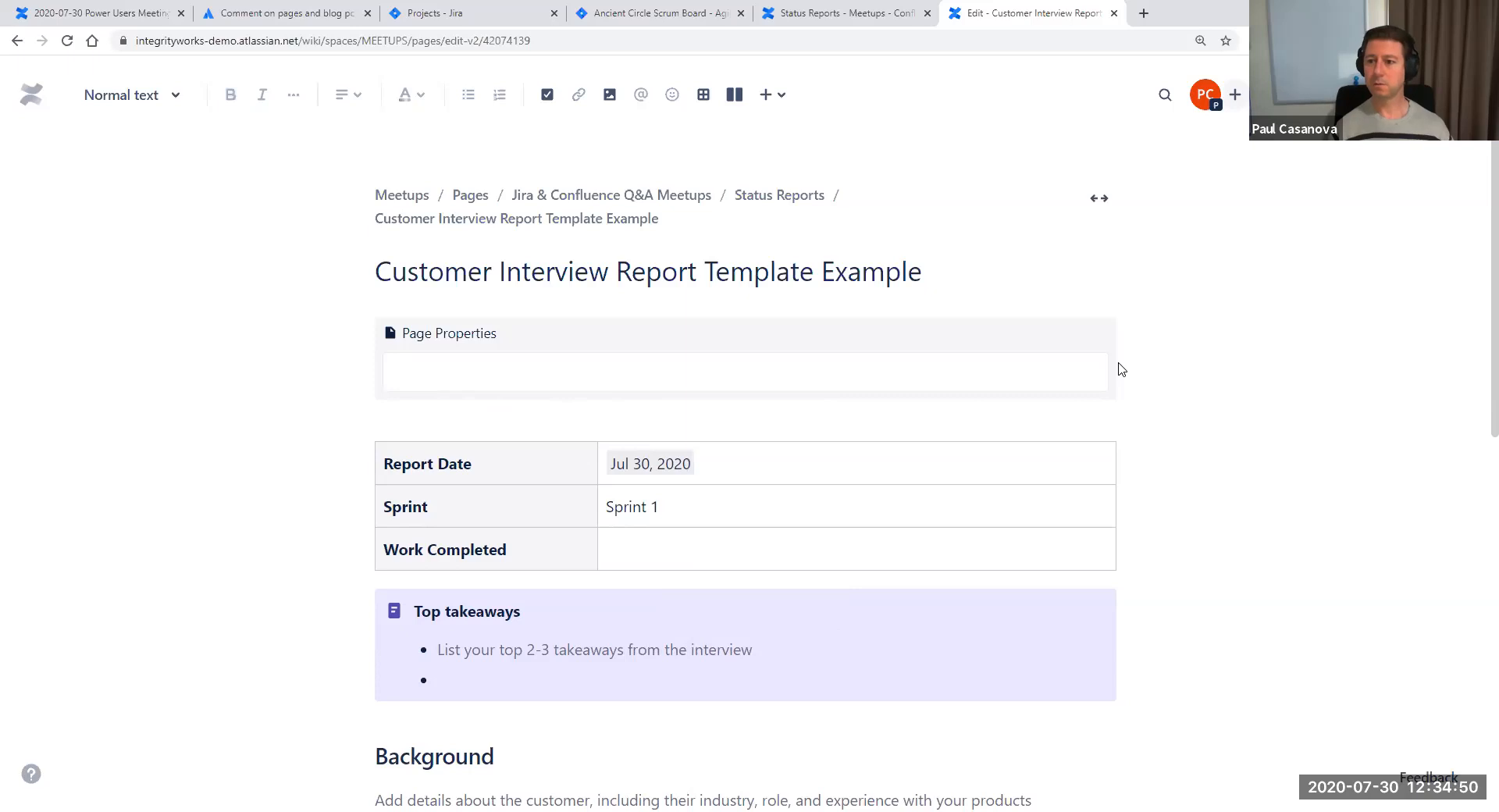
pyautogui.click(1119, 365)
pyautogui.press('Return')
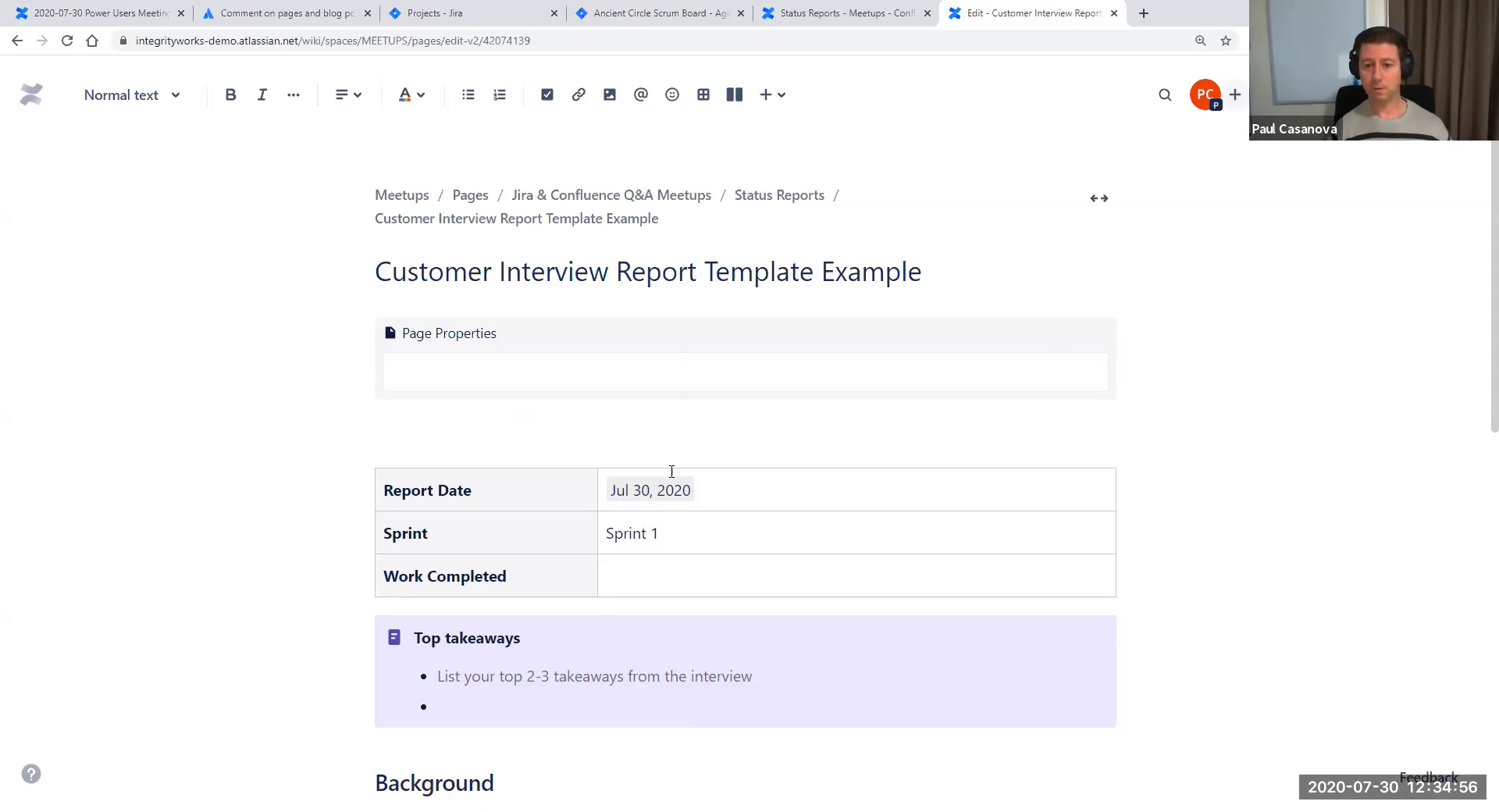
pyautogui.click(1149, 572)
pyautogui.click(1123, 566)
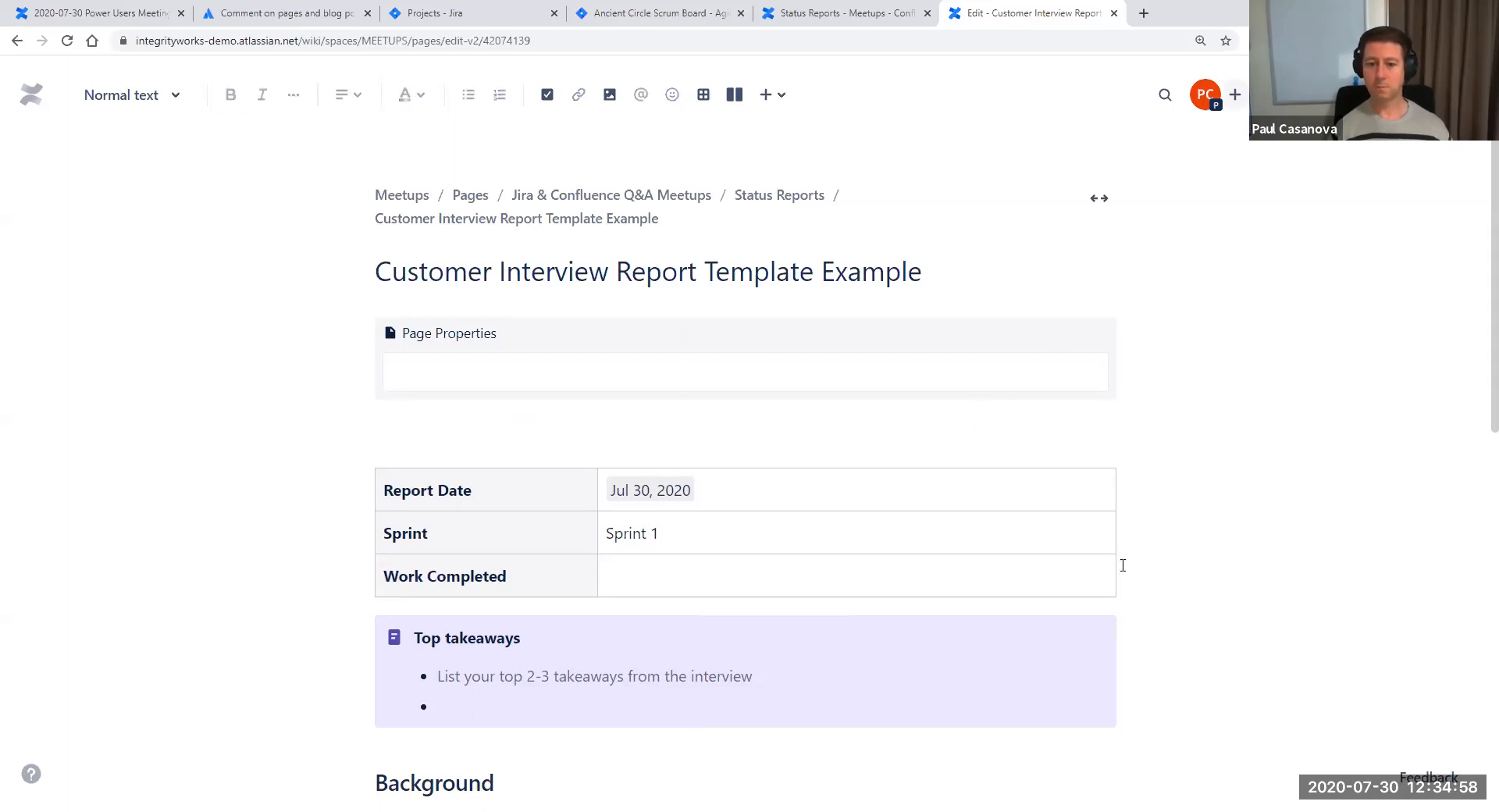
pyautogui.press('Return')
# Move the table with Report Date, Sprint and Work Completed into the Page Properties macro
pyautogui.click(396, 525)
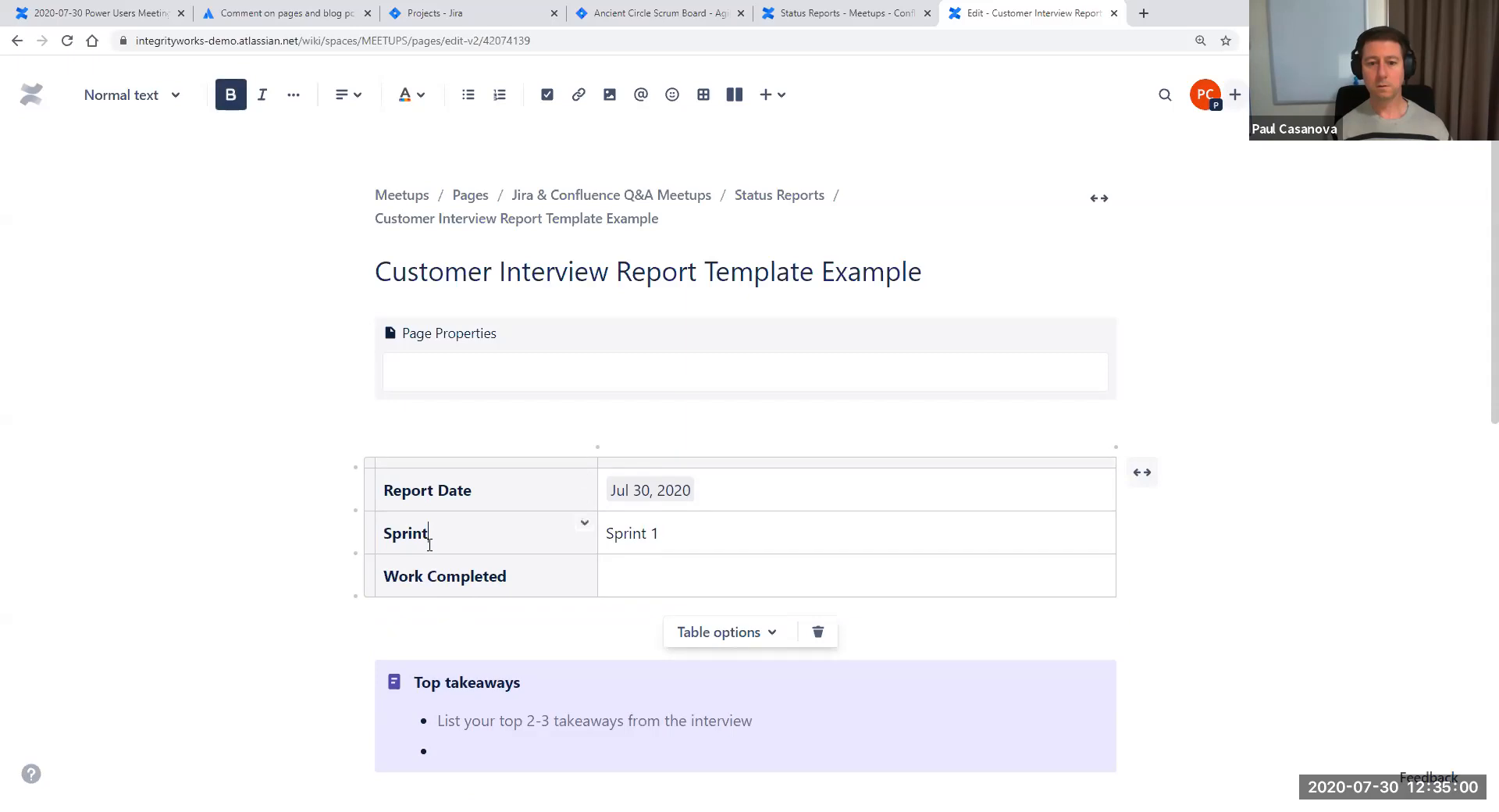
pyautogui.moveTo(395, 422); pyautogui.dragTo(453, 622)
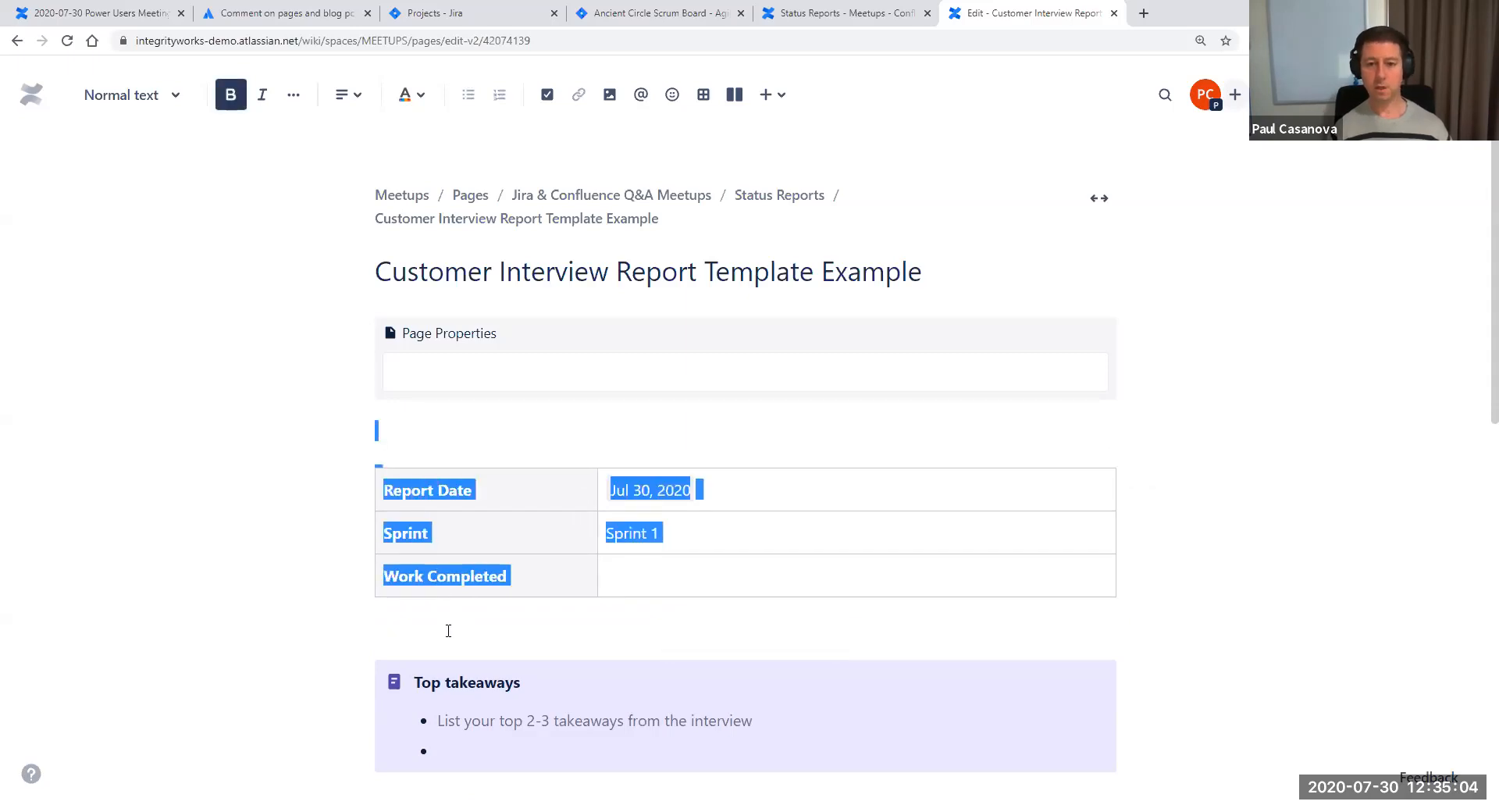
pyautogui.hotkey('ctrl', 'x')
pyautogui.click(464, 367)
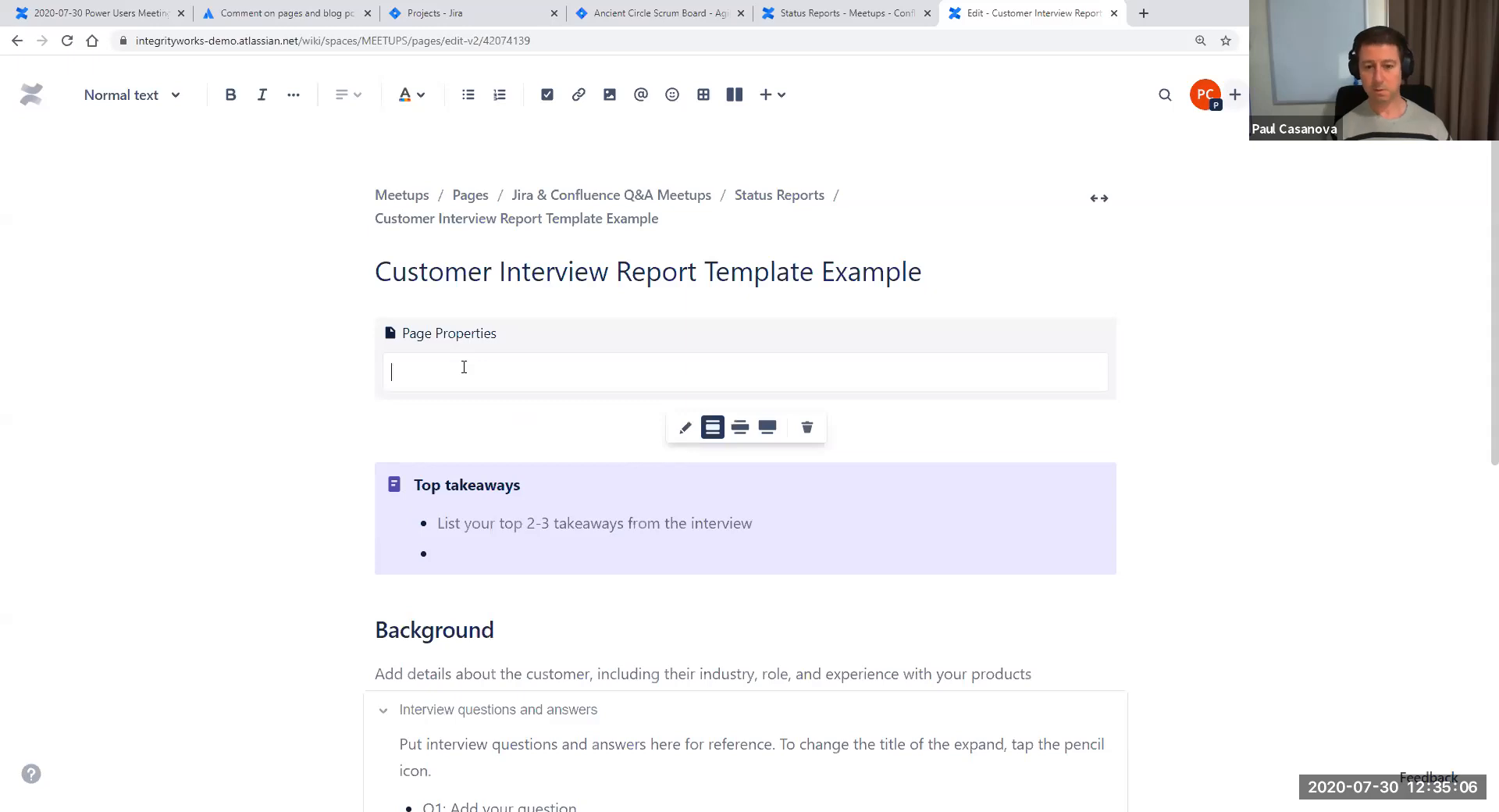
pyautogui.hotkey('ctrl', 'v')
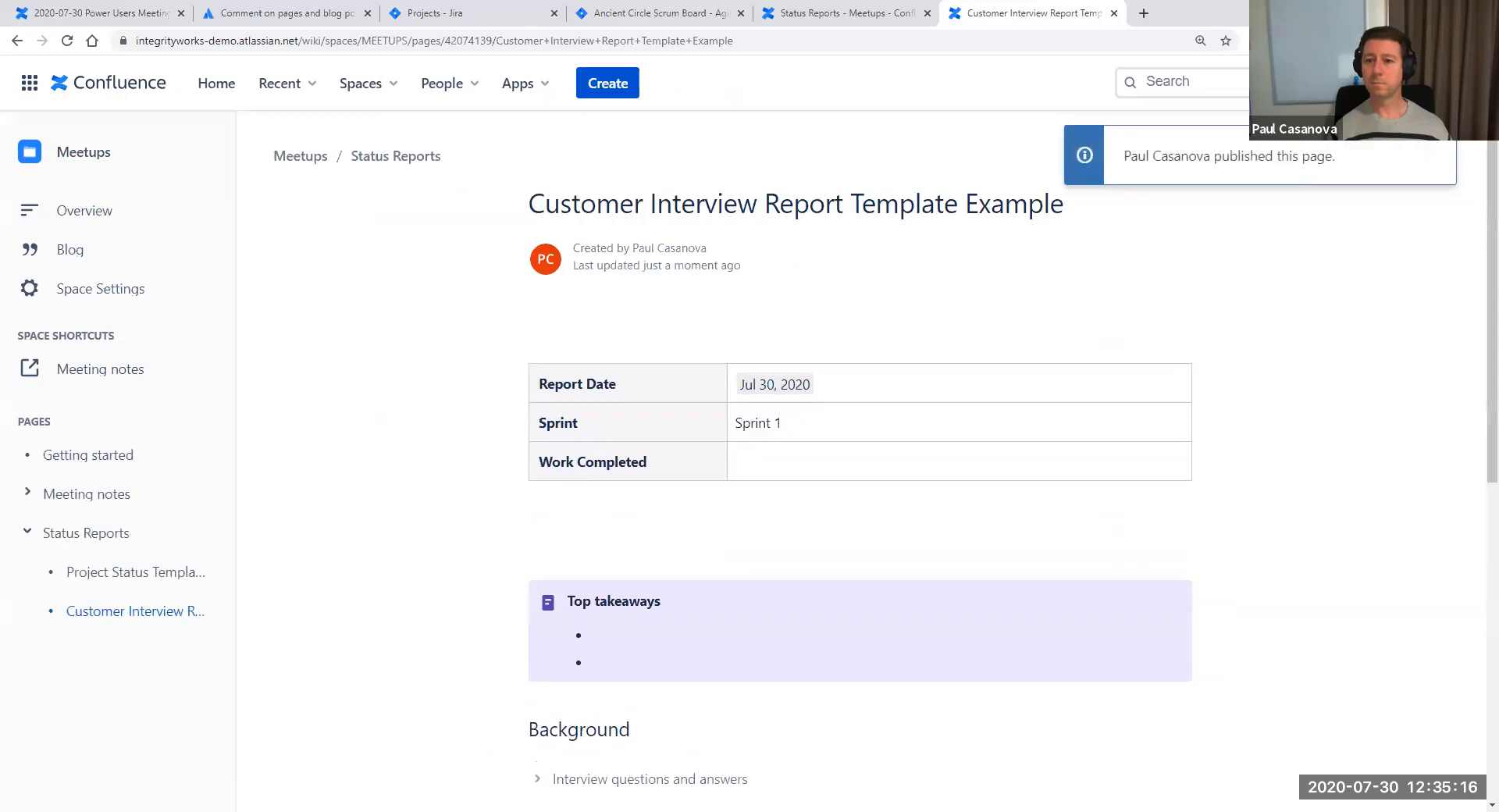
# Open the Status Reports page for editing and insert a Page Properties Report macro in its empty body
pyautogui.click(812, 15)
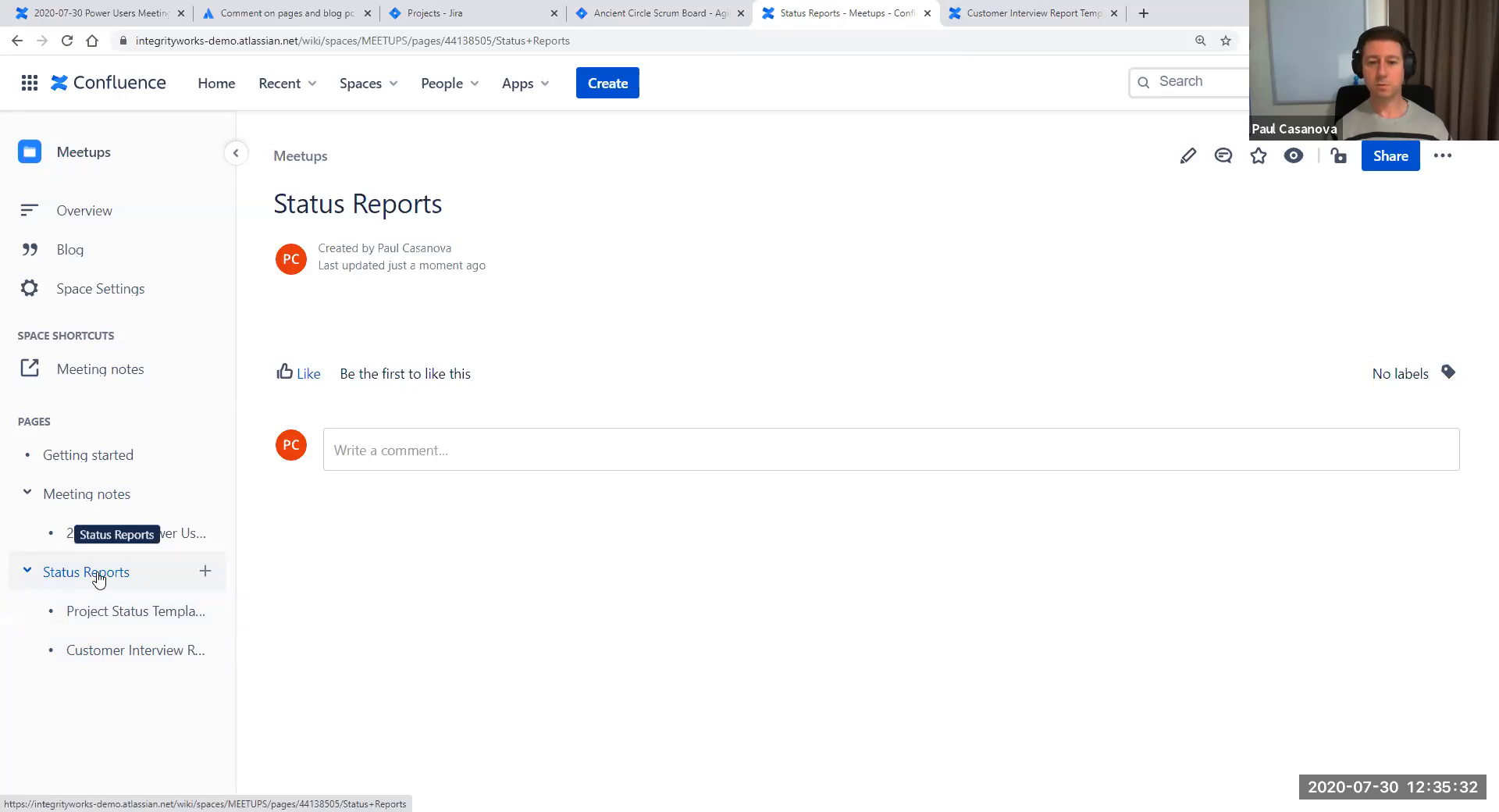
pyautogui.click(1188, 159)
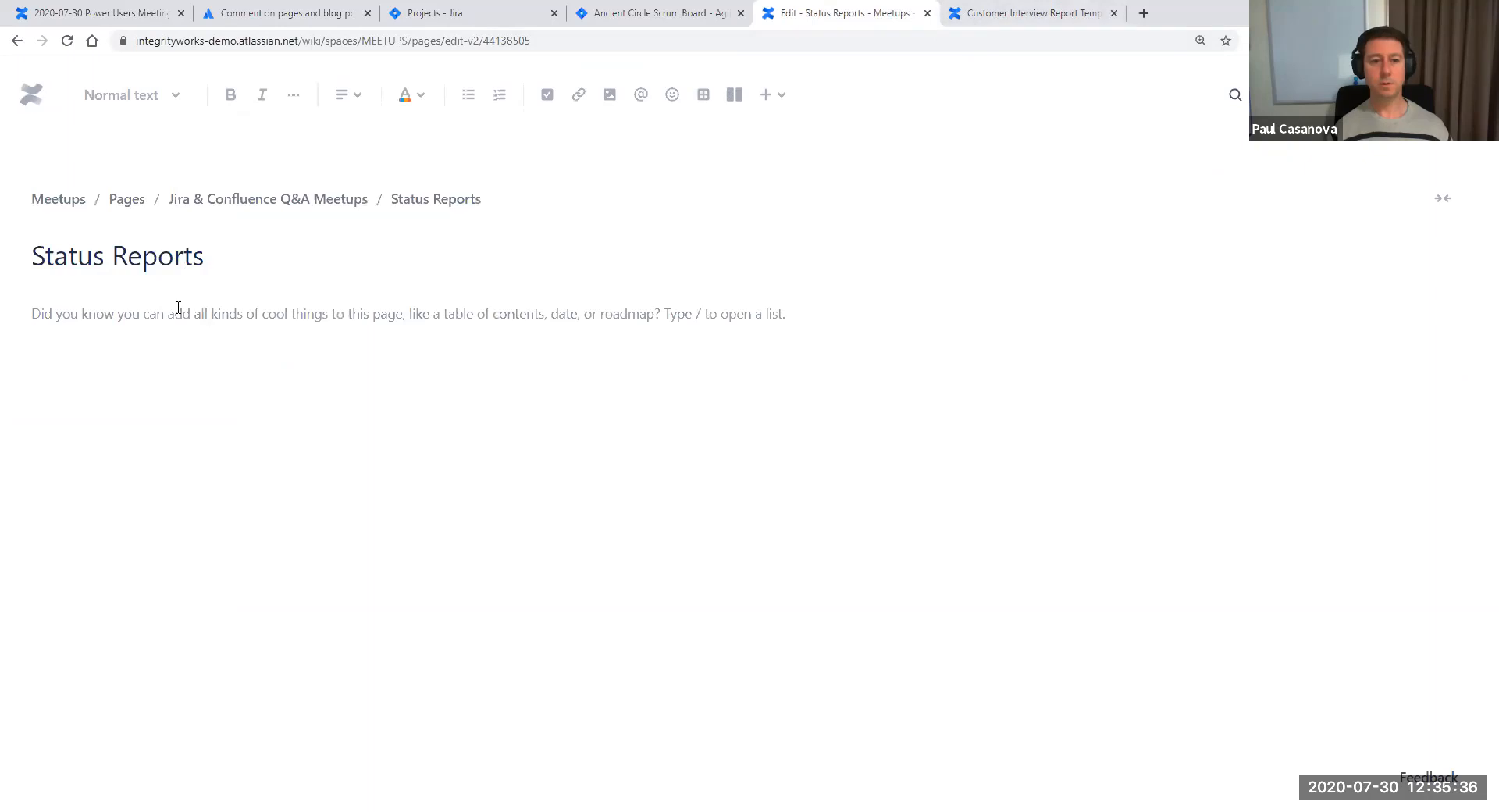
pyautogui.write('/page')
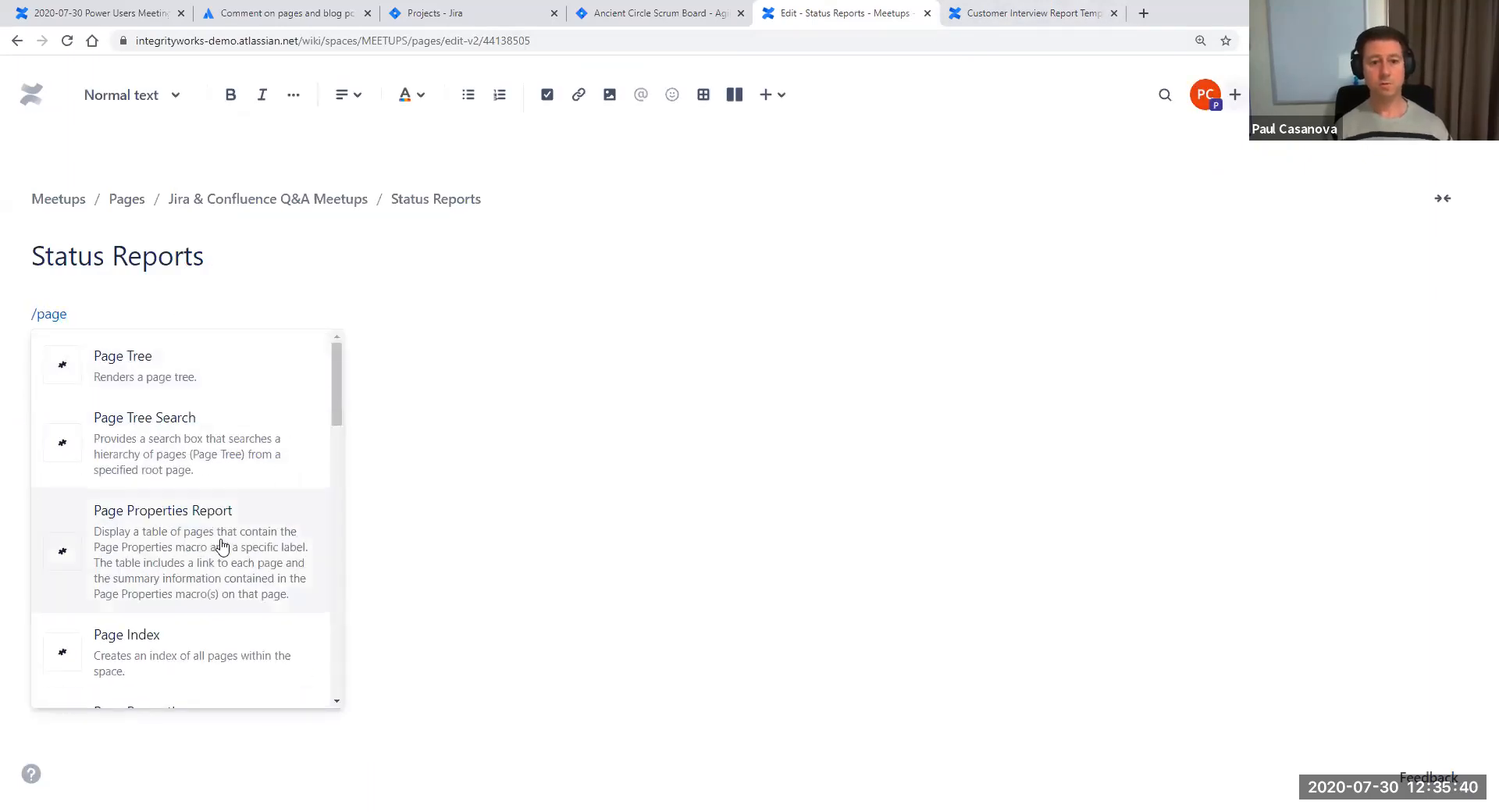
pyautogui.click(222, 545)
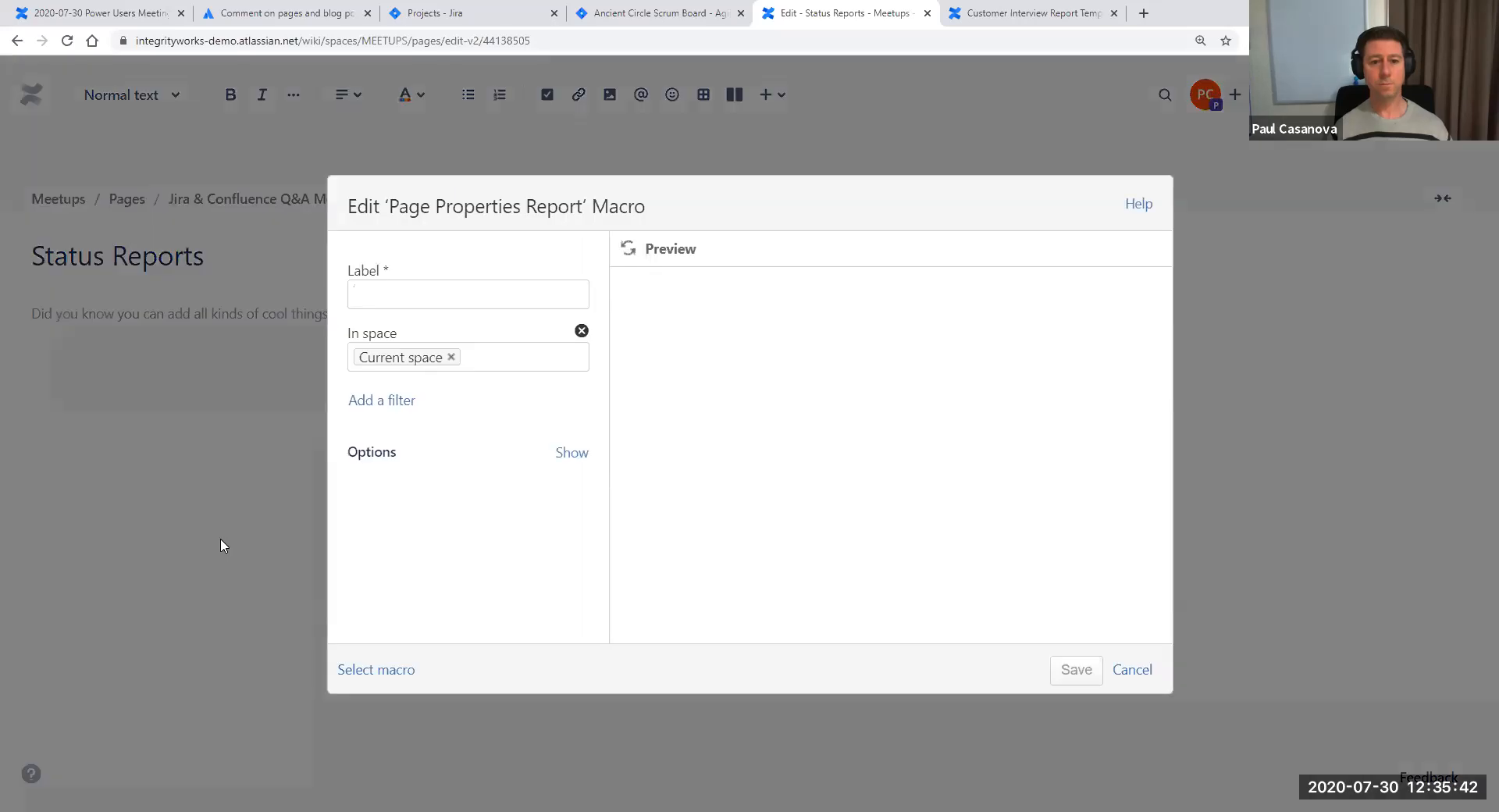
# Set the Page Properties Report macro's label to status_report
pyautogui.click(451, 301)
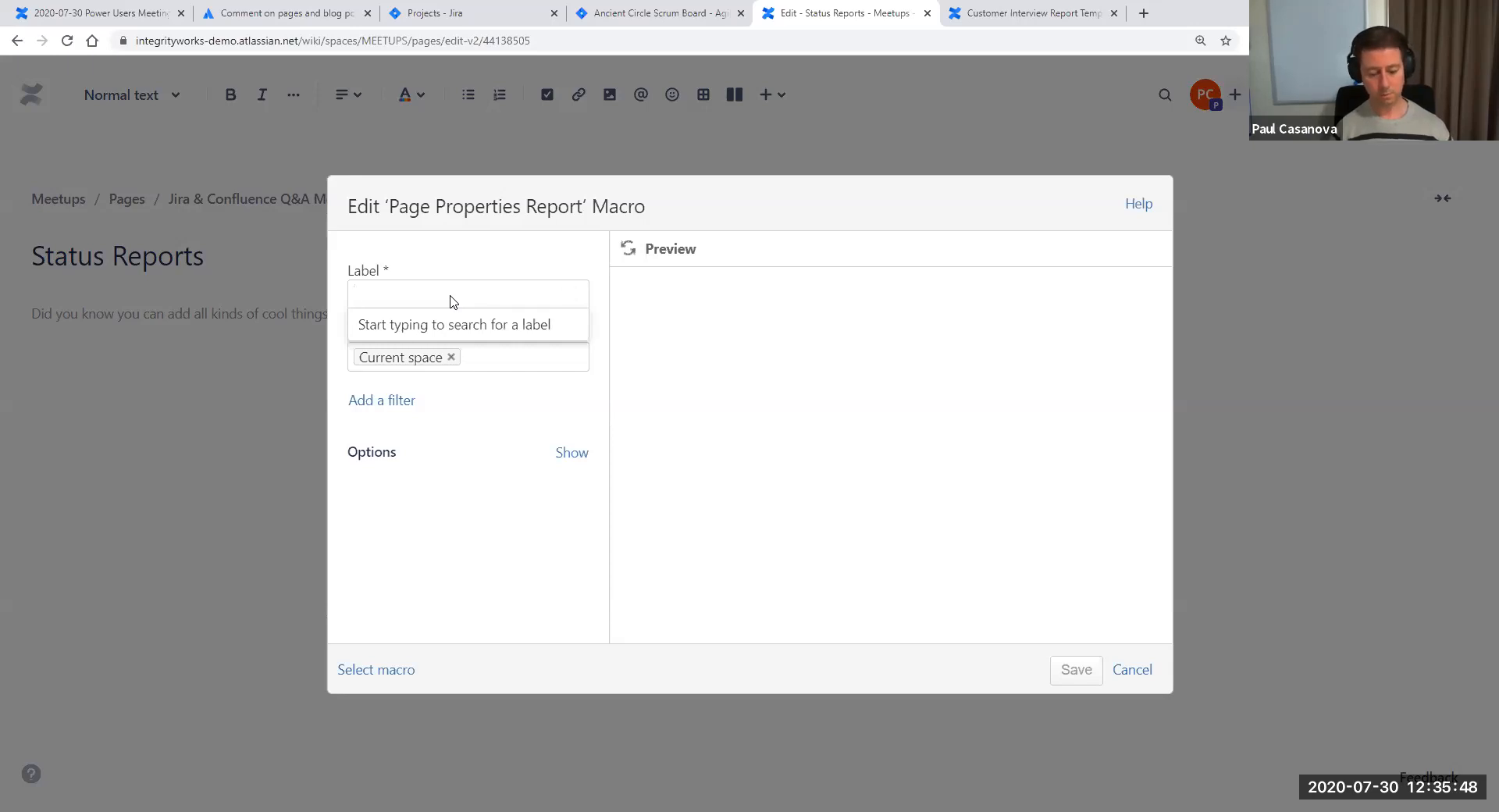
pyautogui.write('status')
pyautogui.click(415, 355)
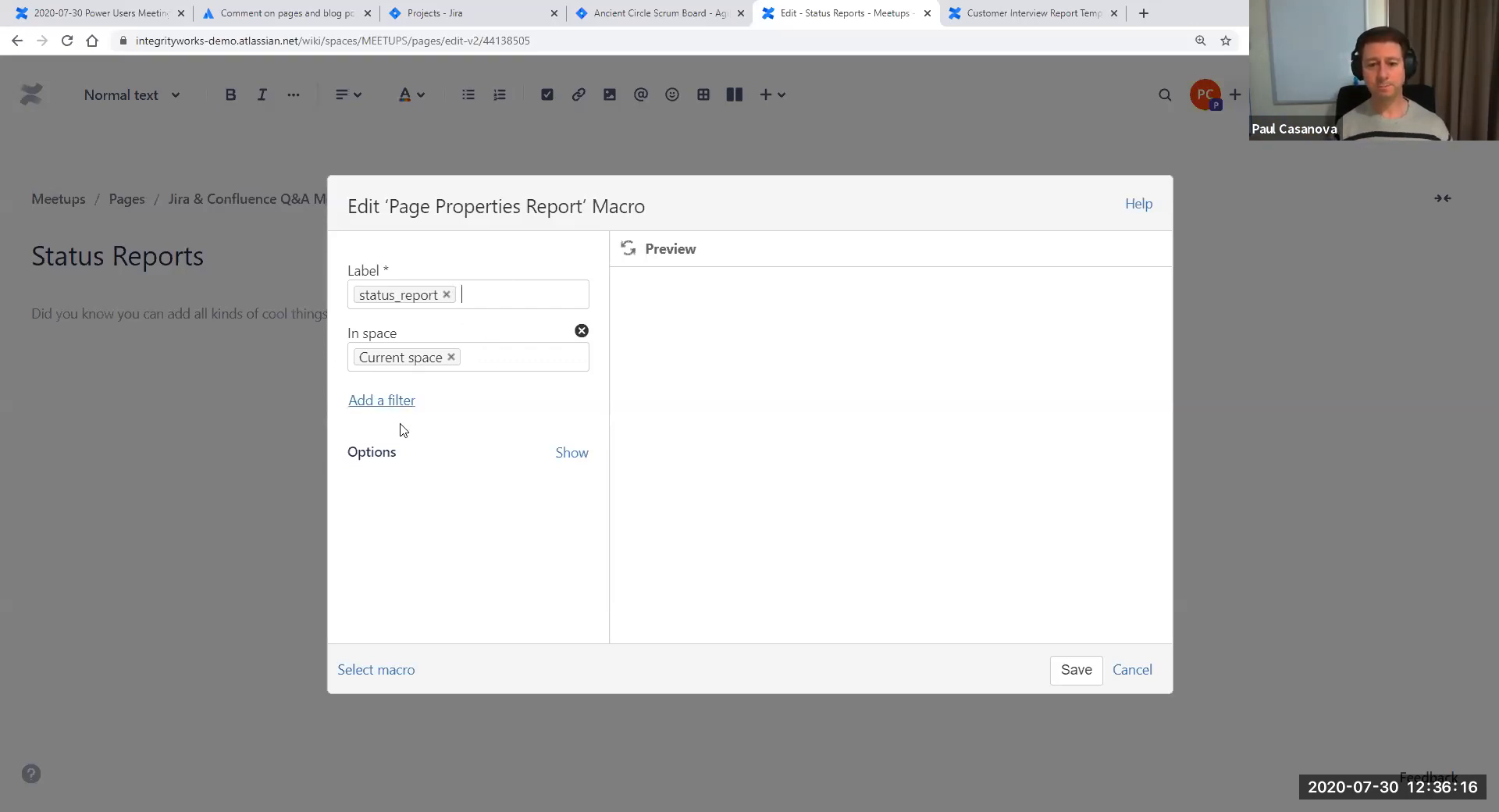
# Add a With ancestor filter to the macro, browse the other filter types, and remove the filter again
pyautogui.click(385, 404)
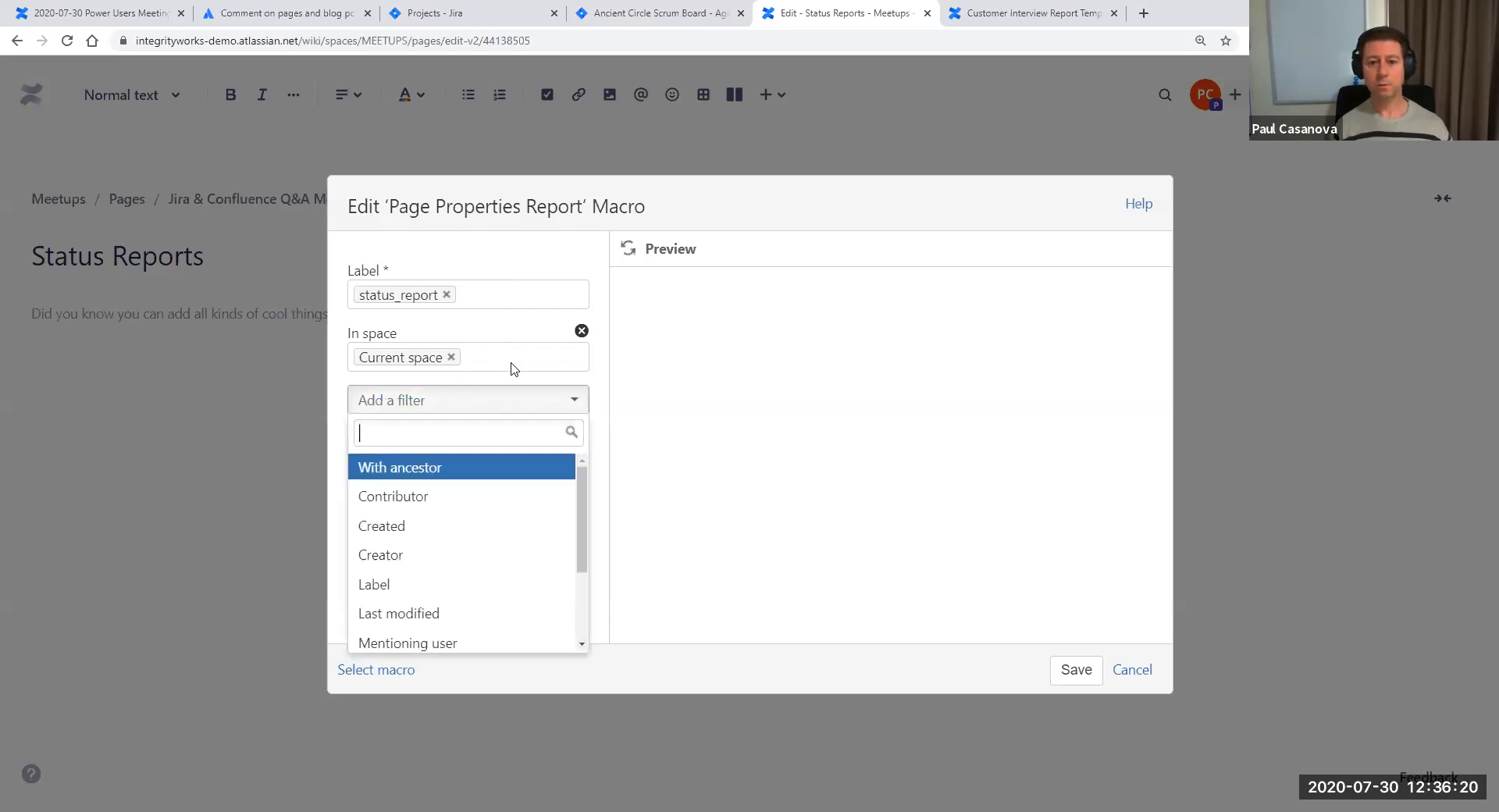
pyautogui.click(418, 469)
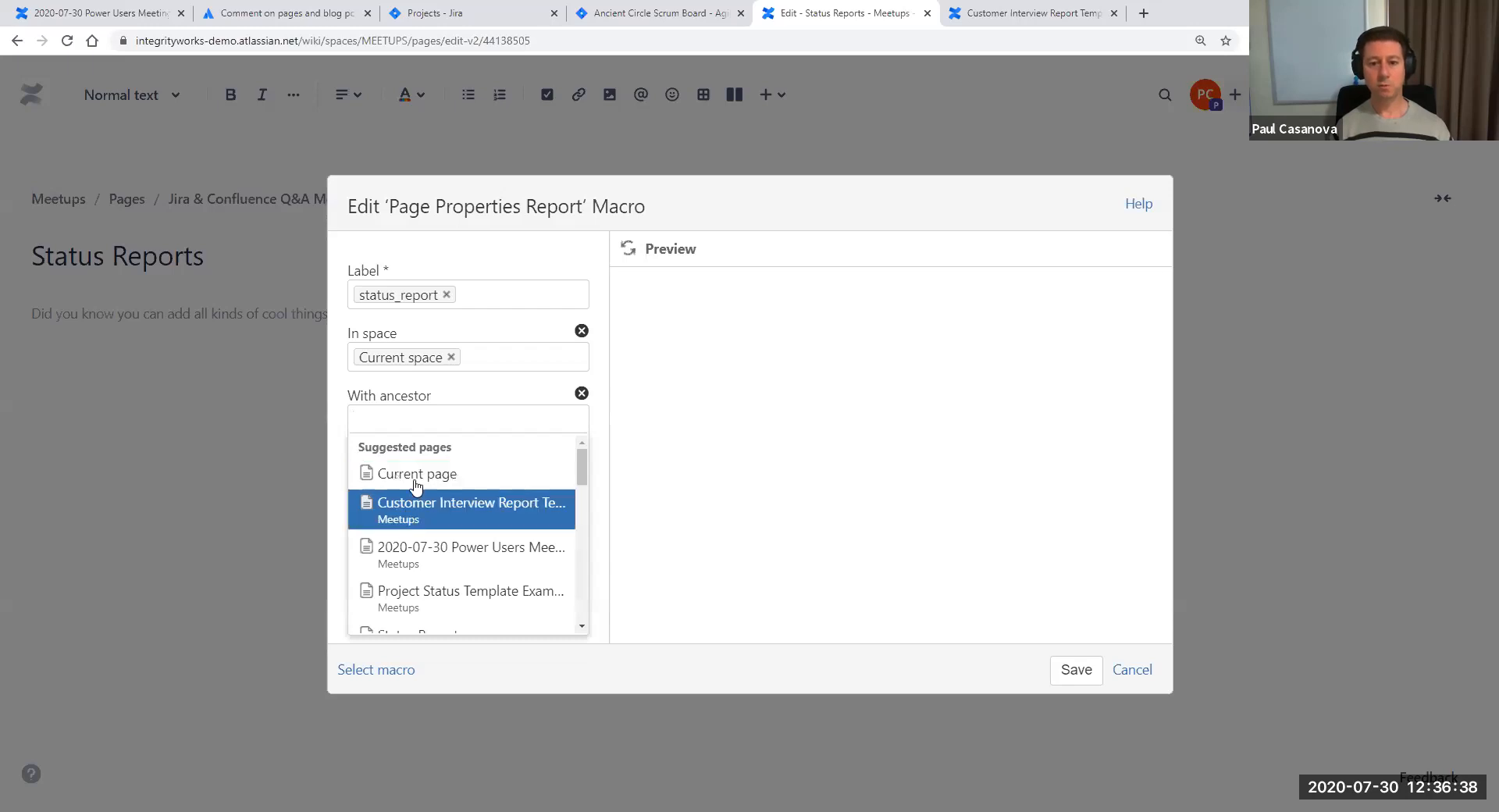
pyautogui.press('Escape')
pyautogui.click(395, 466)
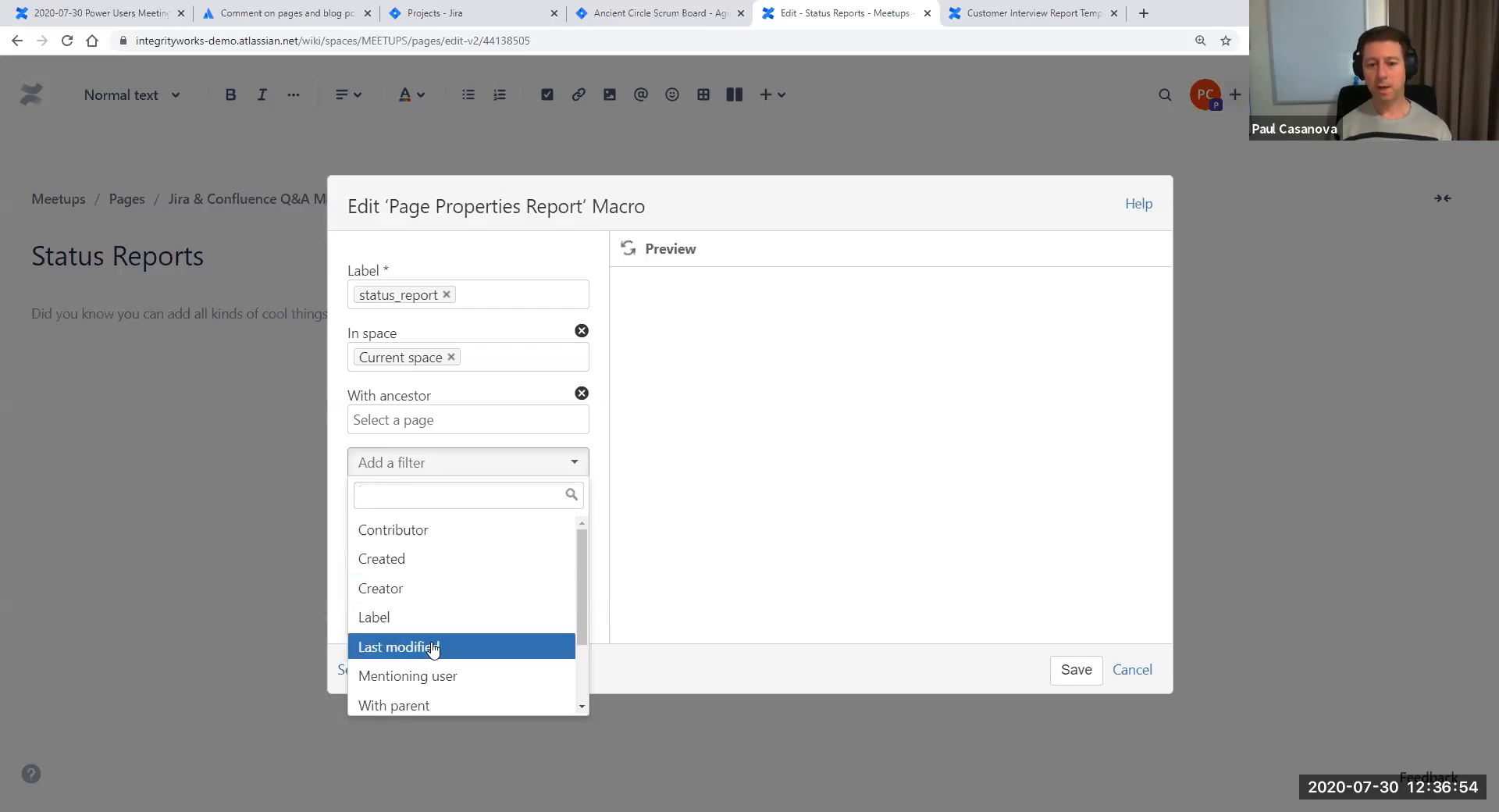
pyautogui.moveTo(582, 562); pyautogui.dragTo(582, 617)
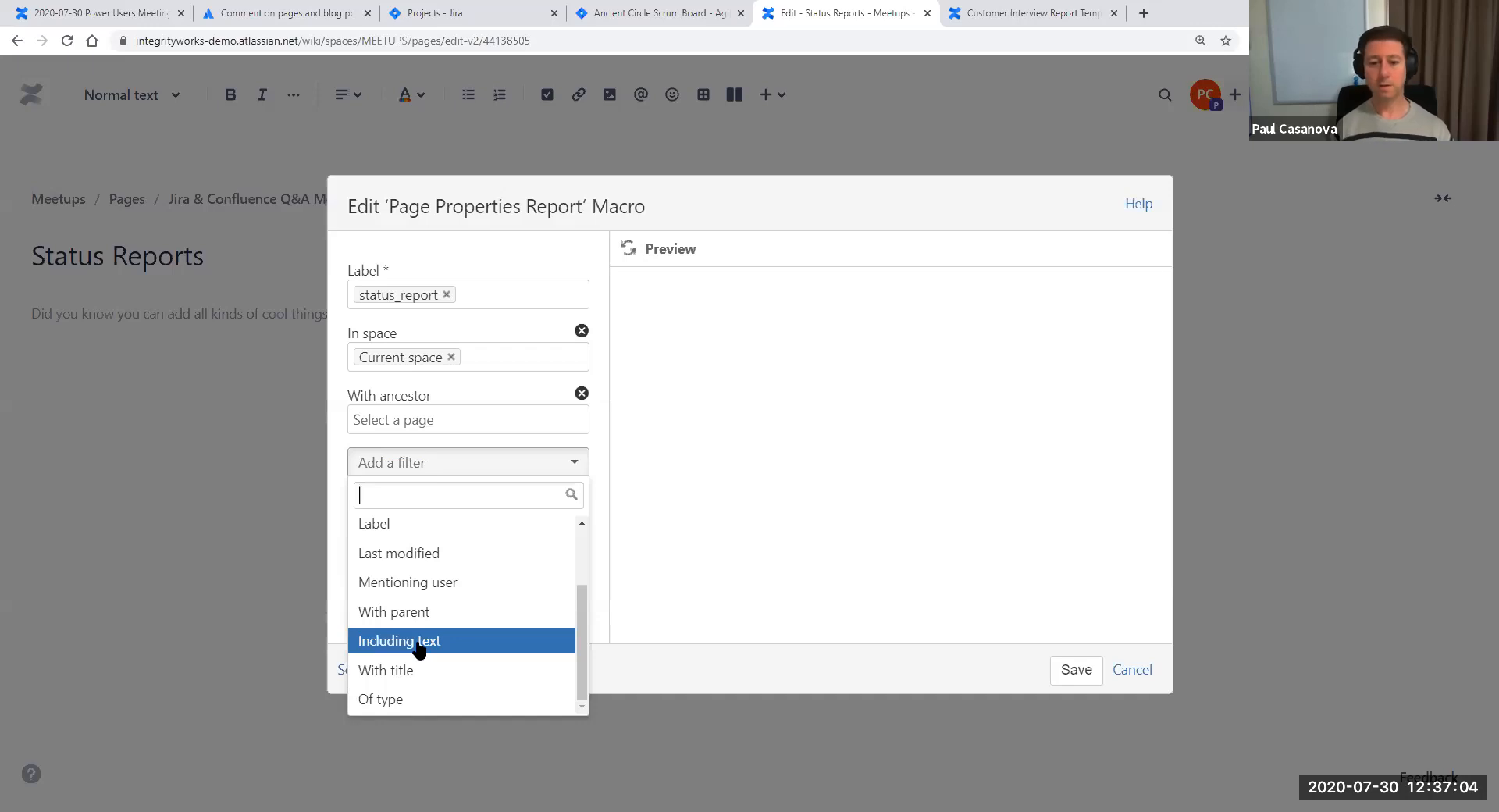
pyautogui.click(587, 457)
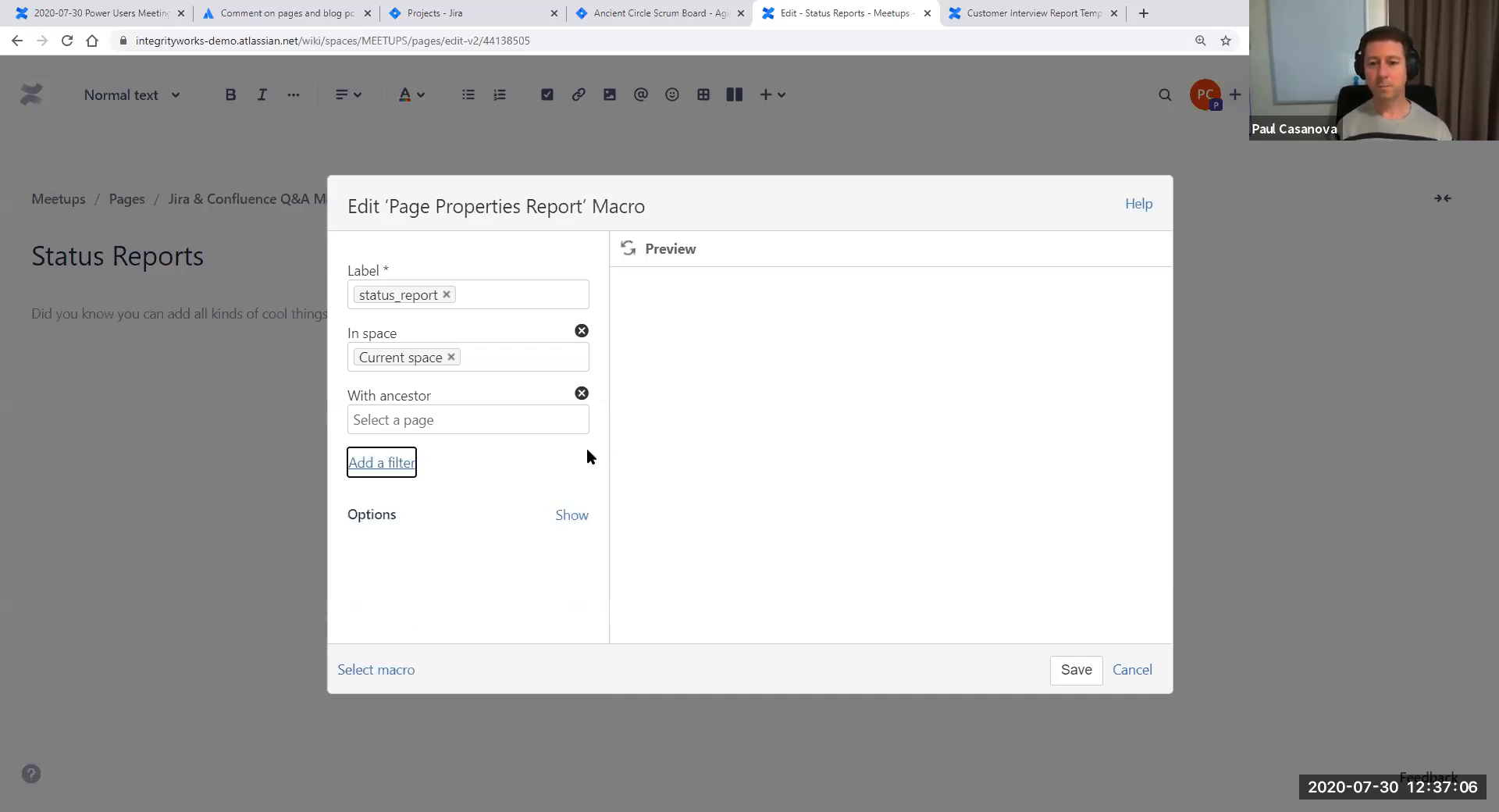
pyautogui.click(582, 393)
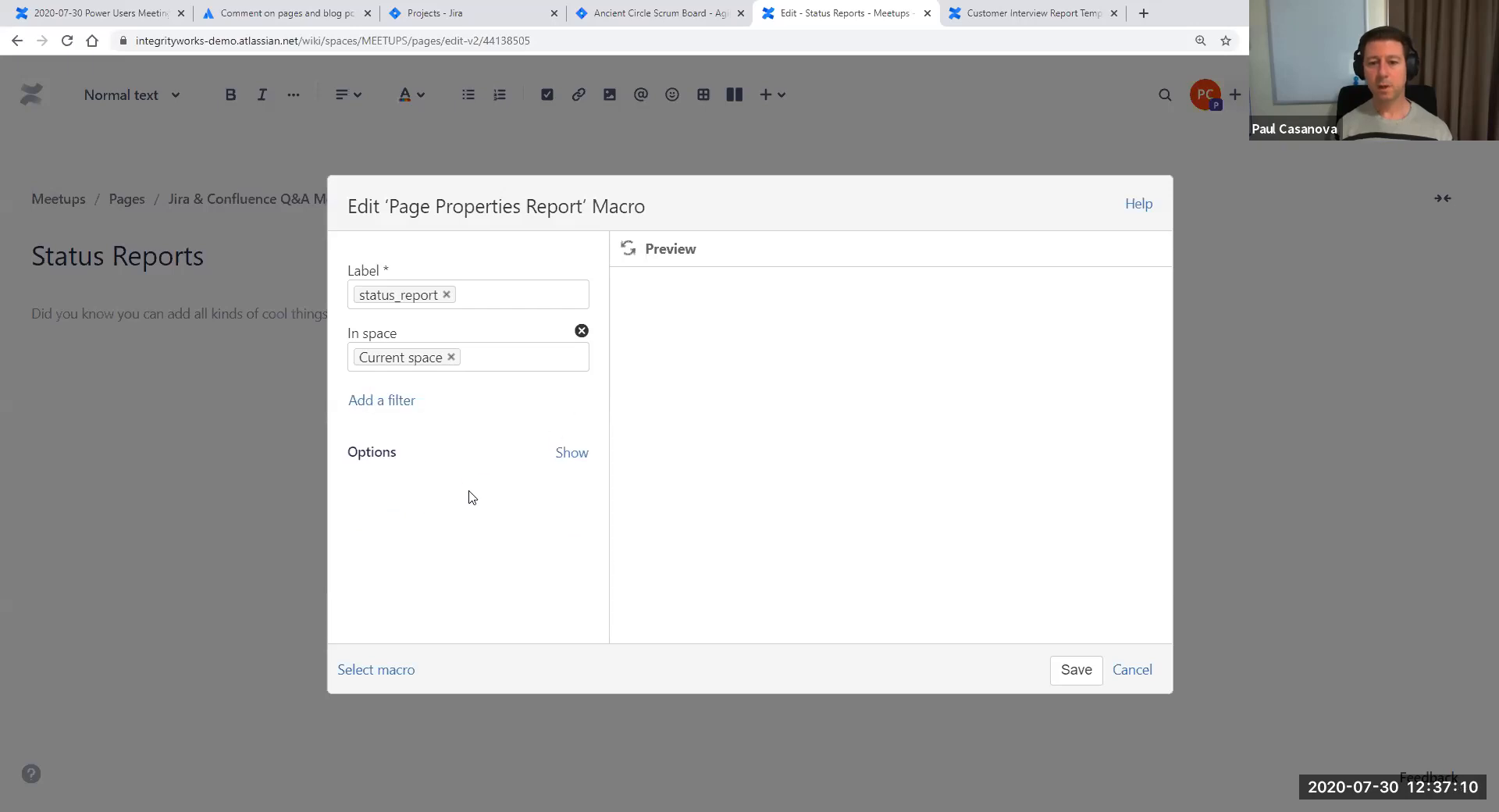
# Show the macro's options and check them against the table's row names on the Customer Interview Report Template Example page
pyautogui.click(572, 455)
pyautogui.scroll(-2, 576, 457)
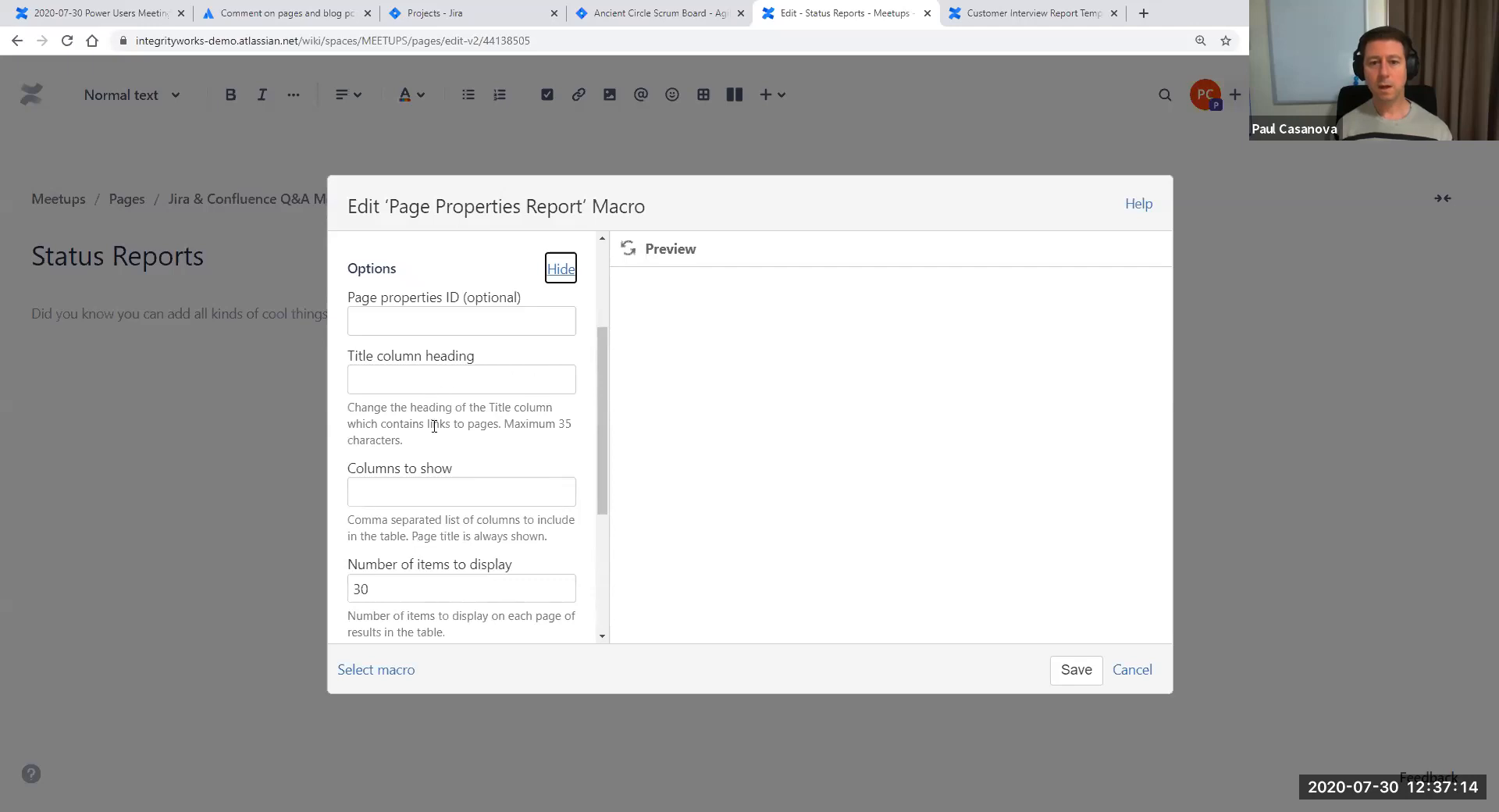
pyautogui.click(387, 317)
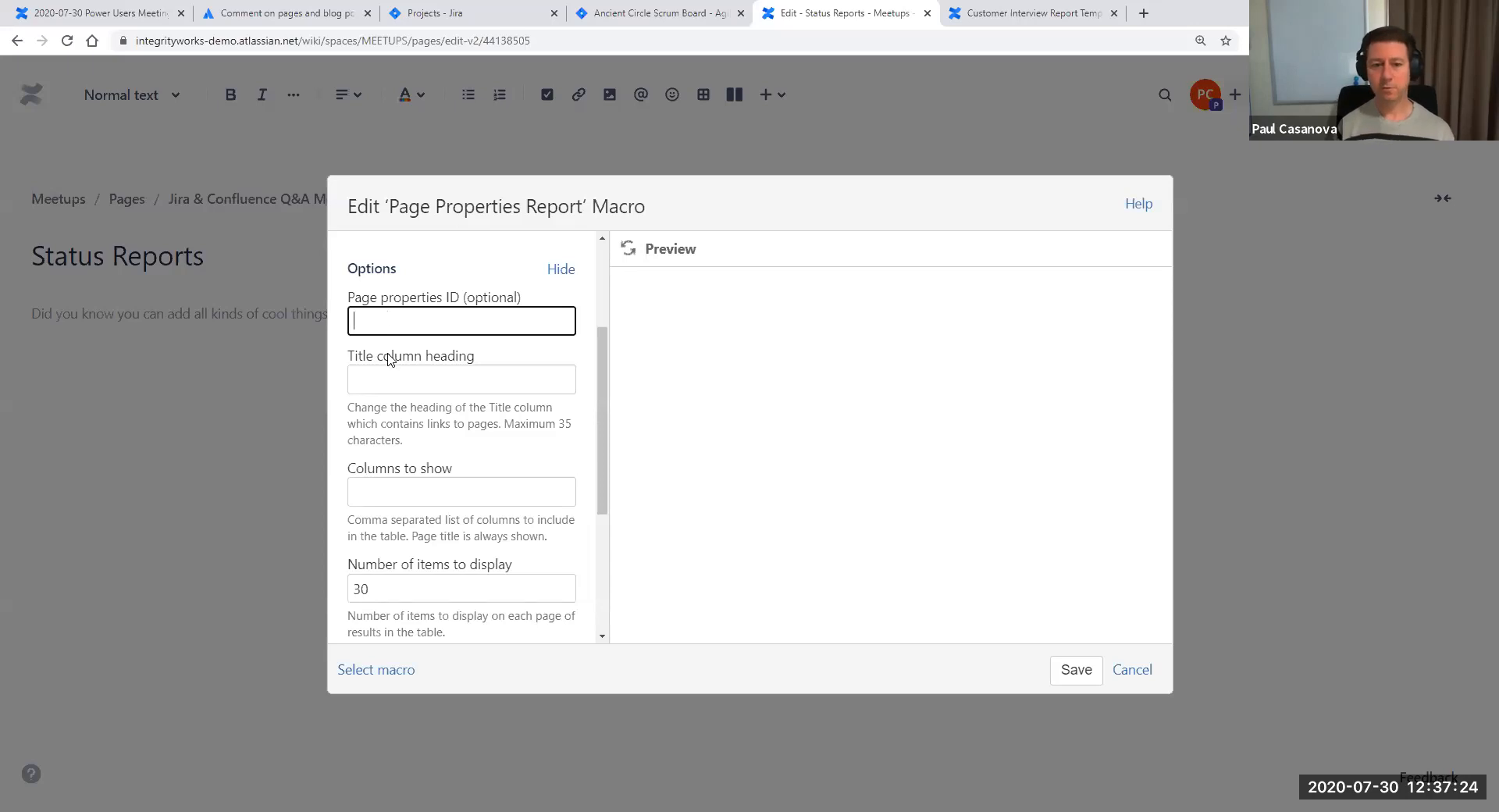
pyautogui.click(396, 384)
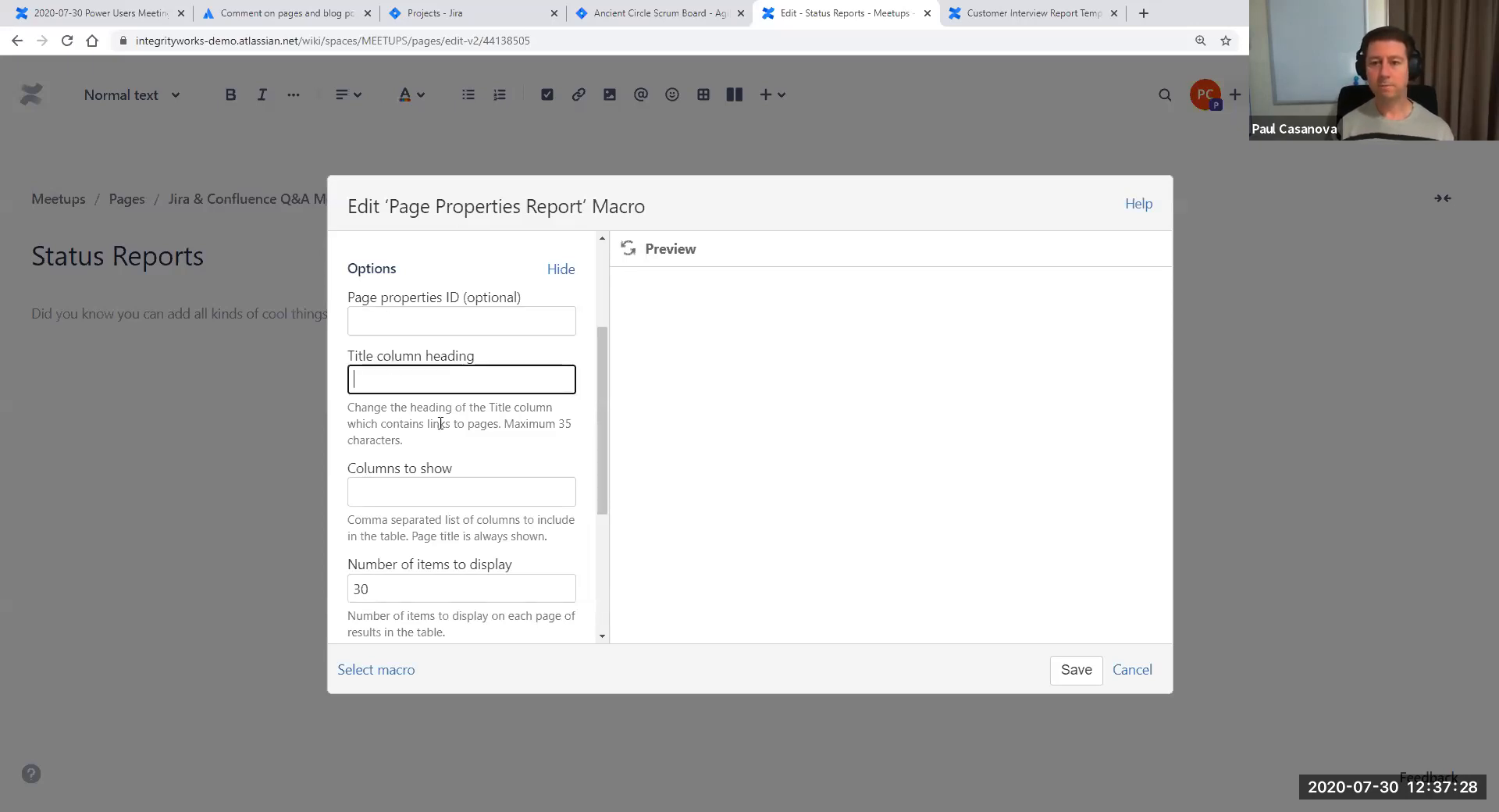
pyautogui.click(1030, 13)
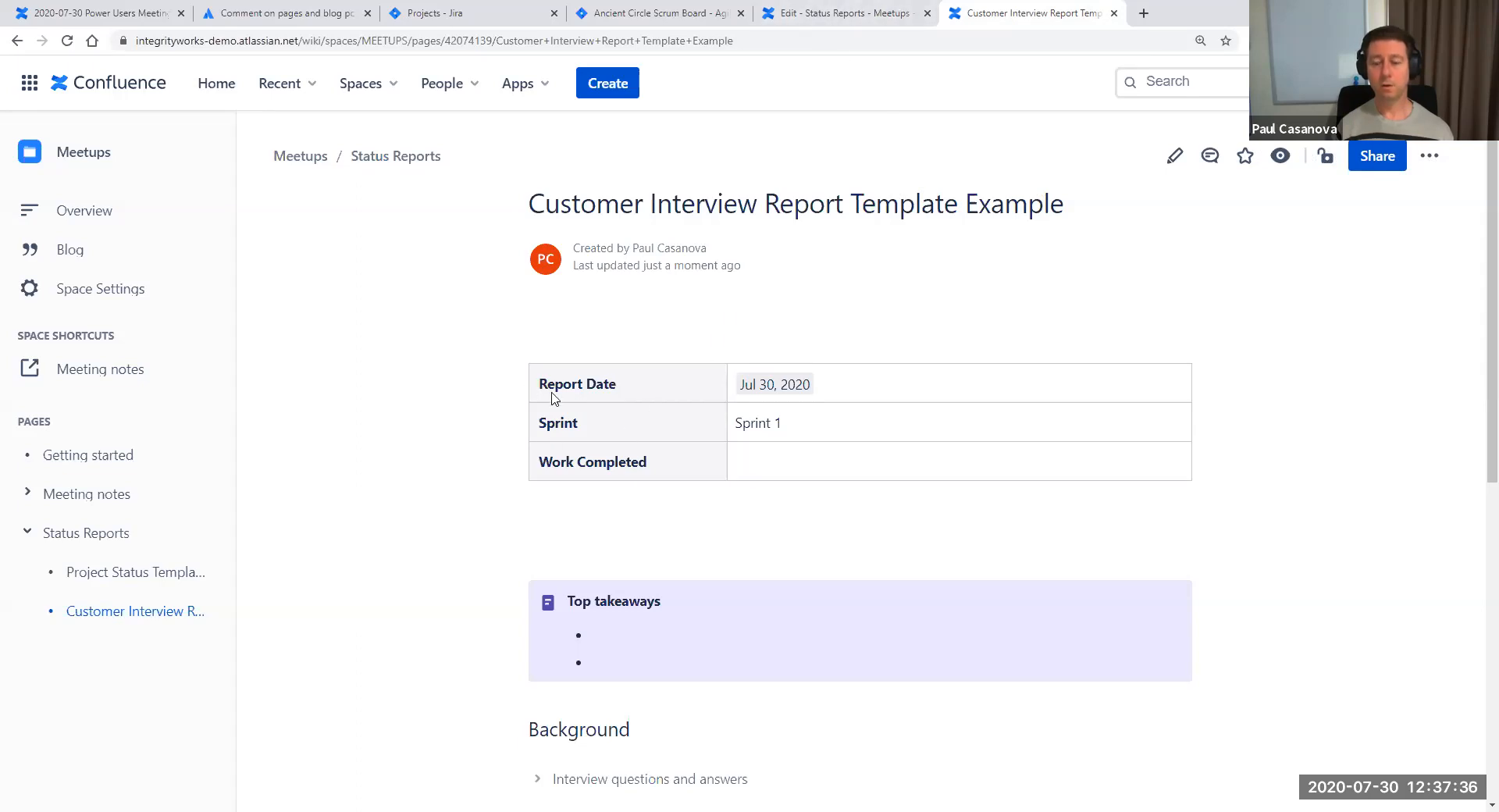
pyautogui.click(837, 17)
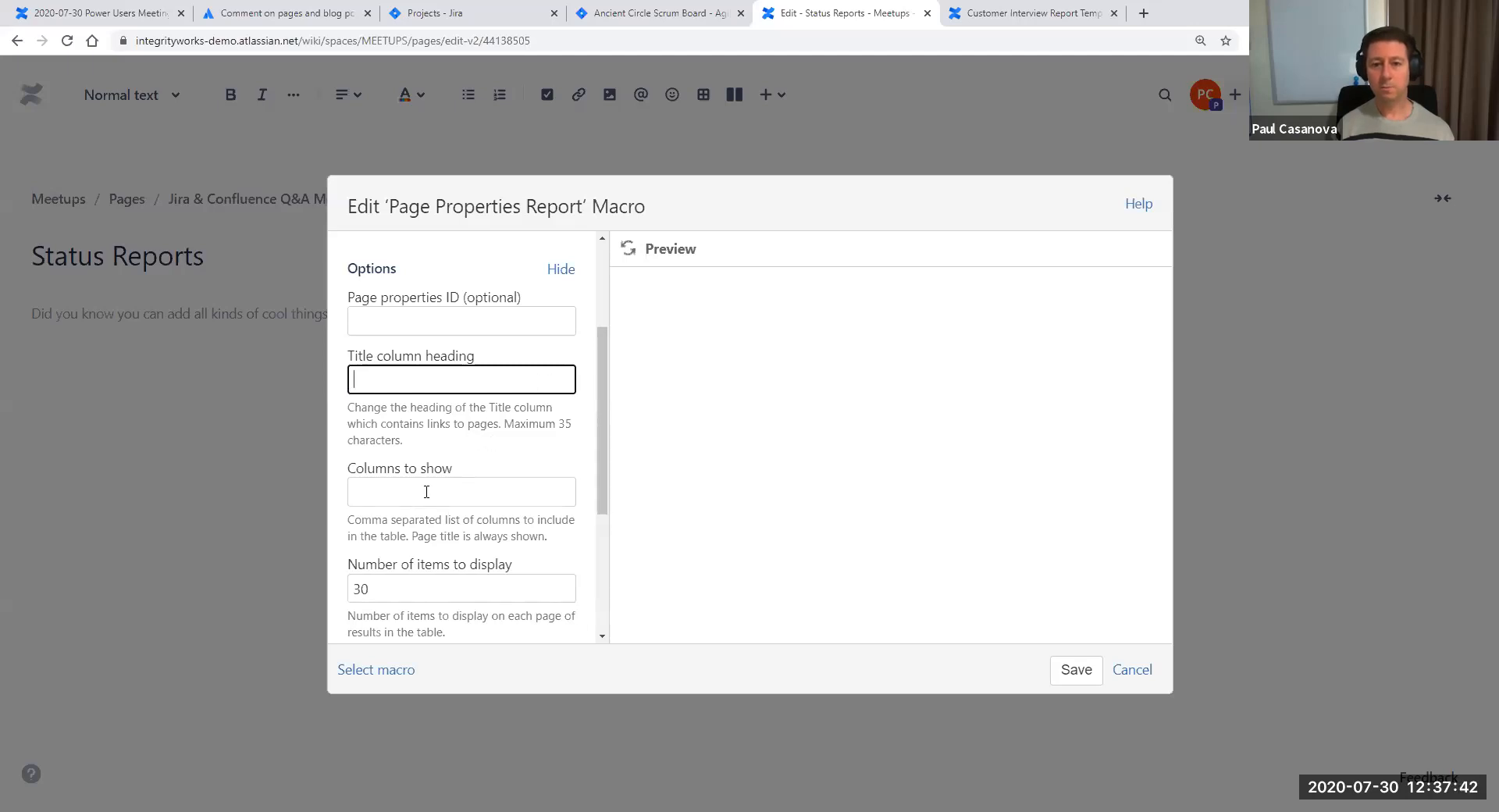
pyautogui.click(985, 15)
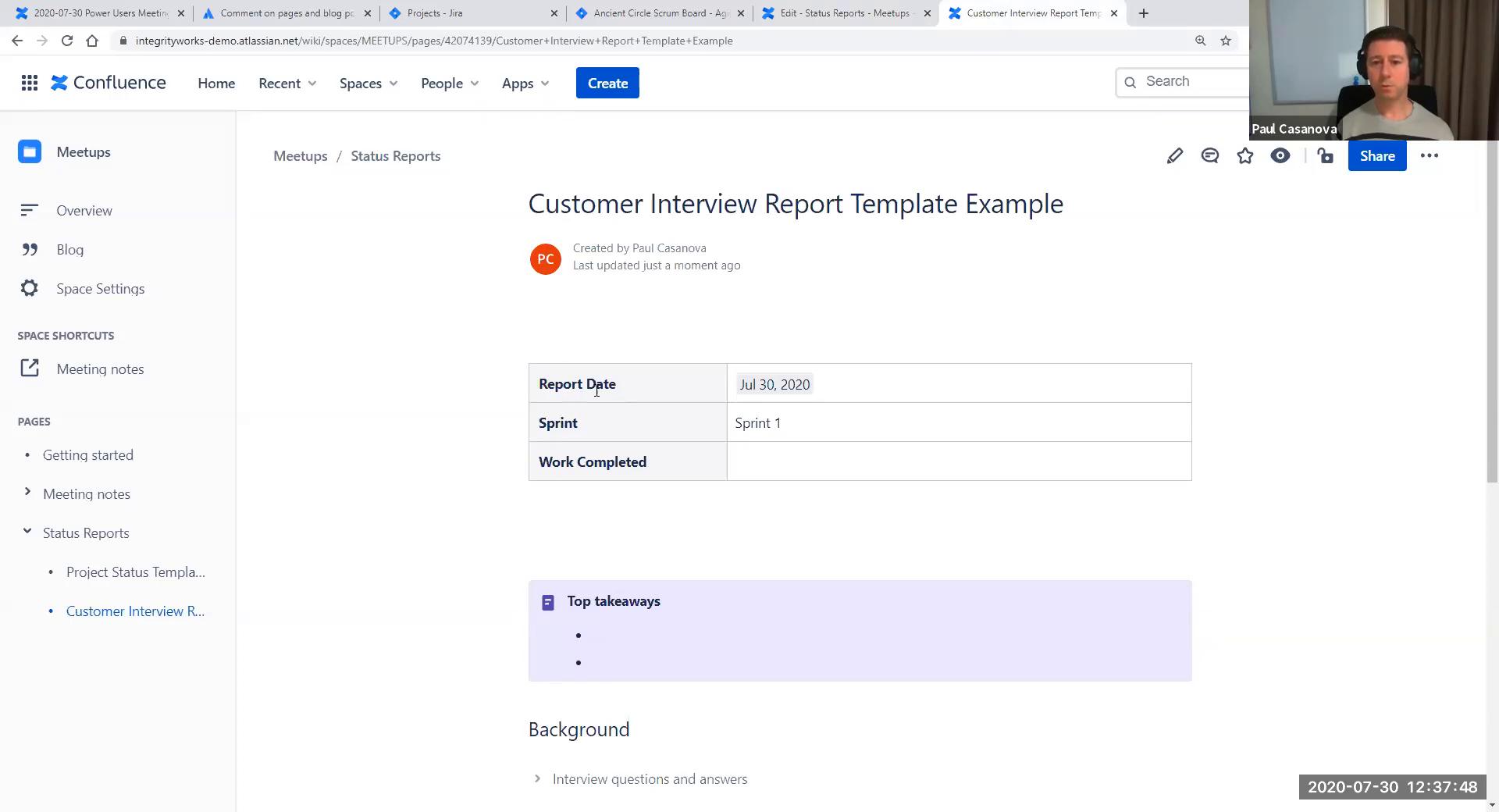
pyautogui.click(820, 13)
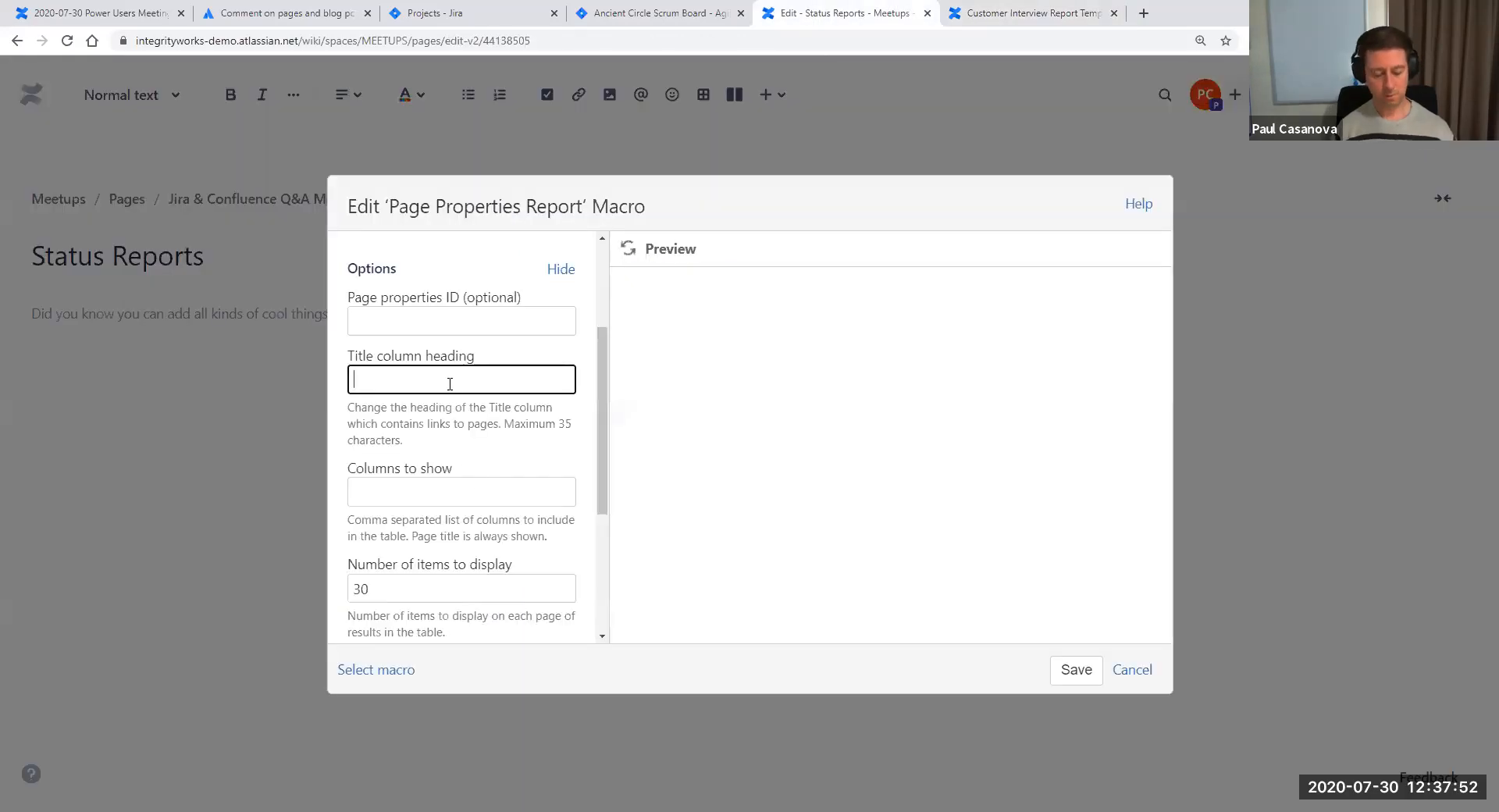
# Enter "Report Date,Sprint,Work Completed" as the title column heading, checking the names against the Customer Interview Report Template Example page
pyautogui.click(450, 383)
pyautogui.write('Report Date,')
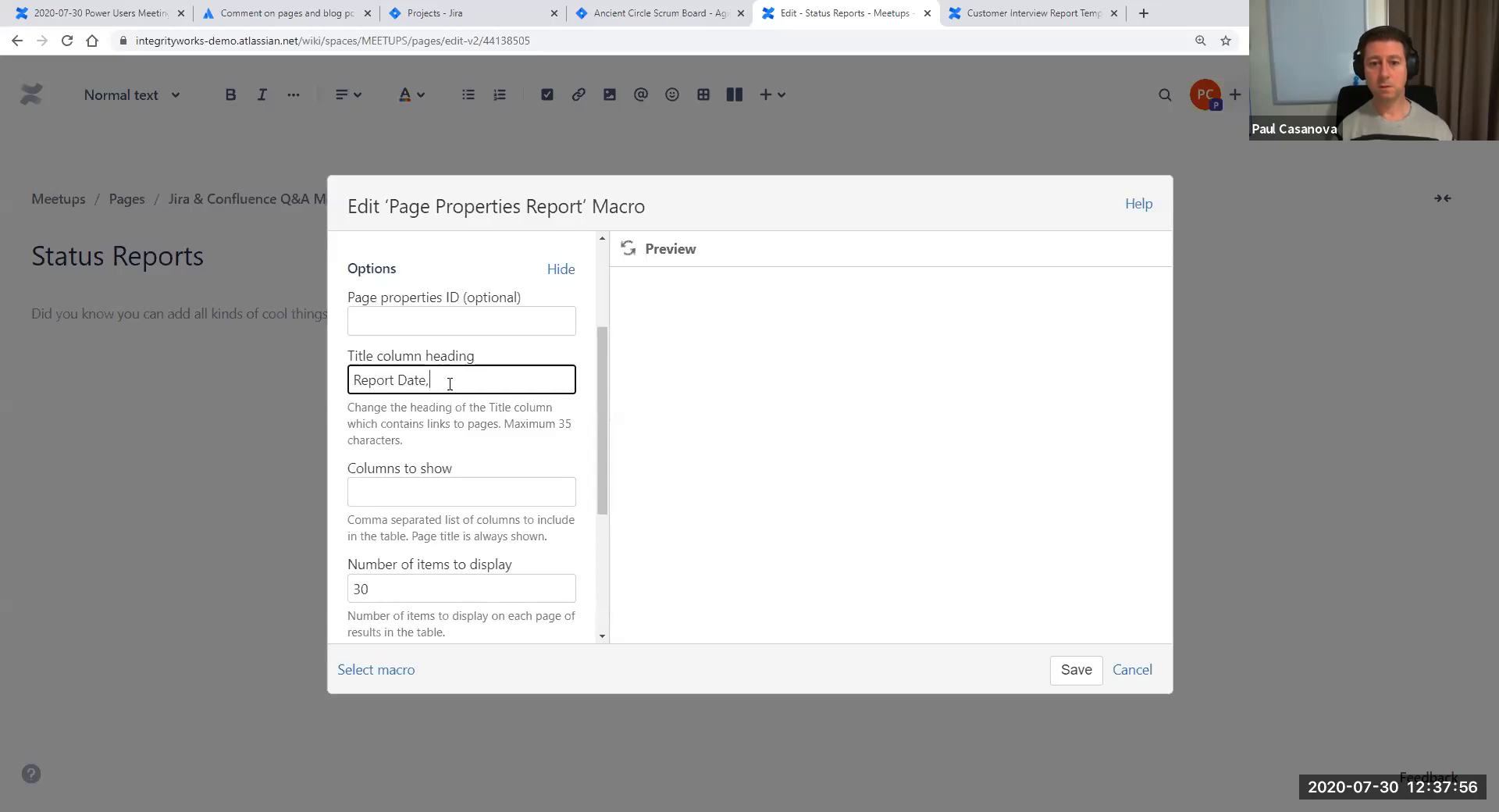
pyautogui.click(992, 14)
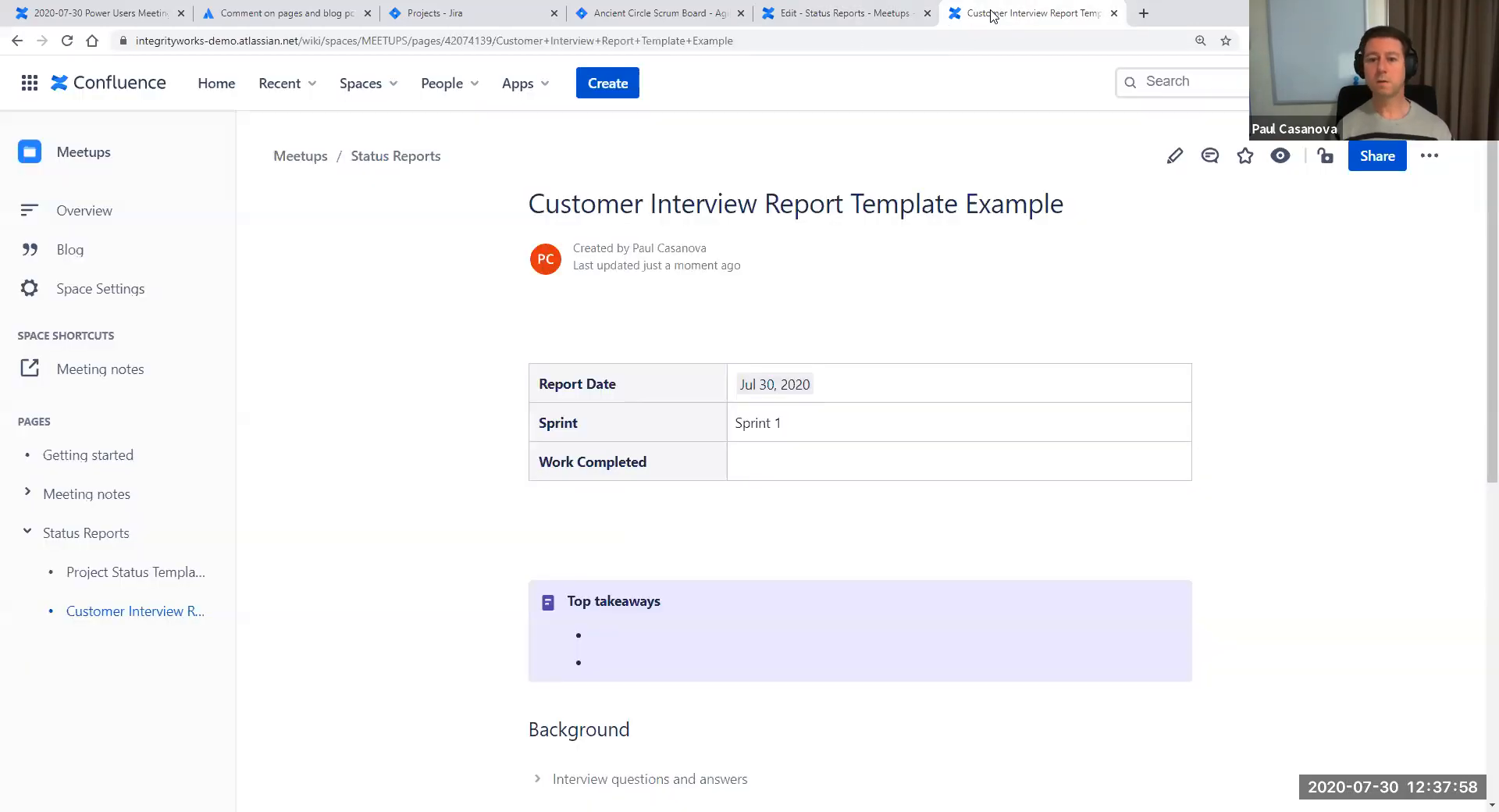
pyautogui.click(855, 13)
pyautogui.write(',')
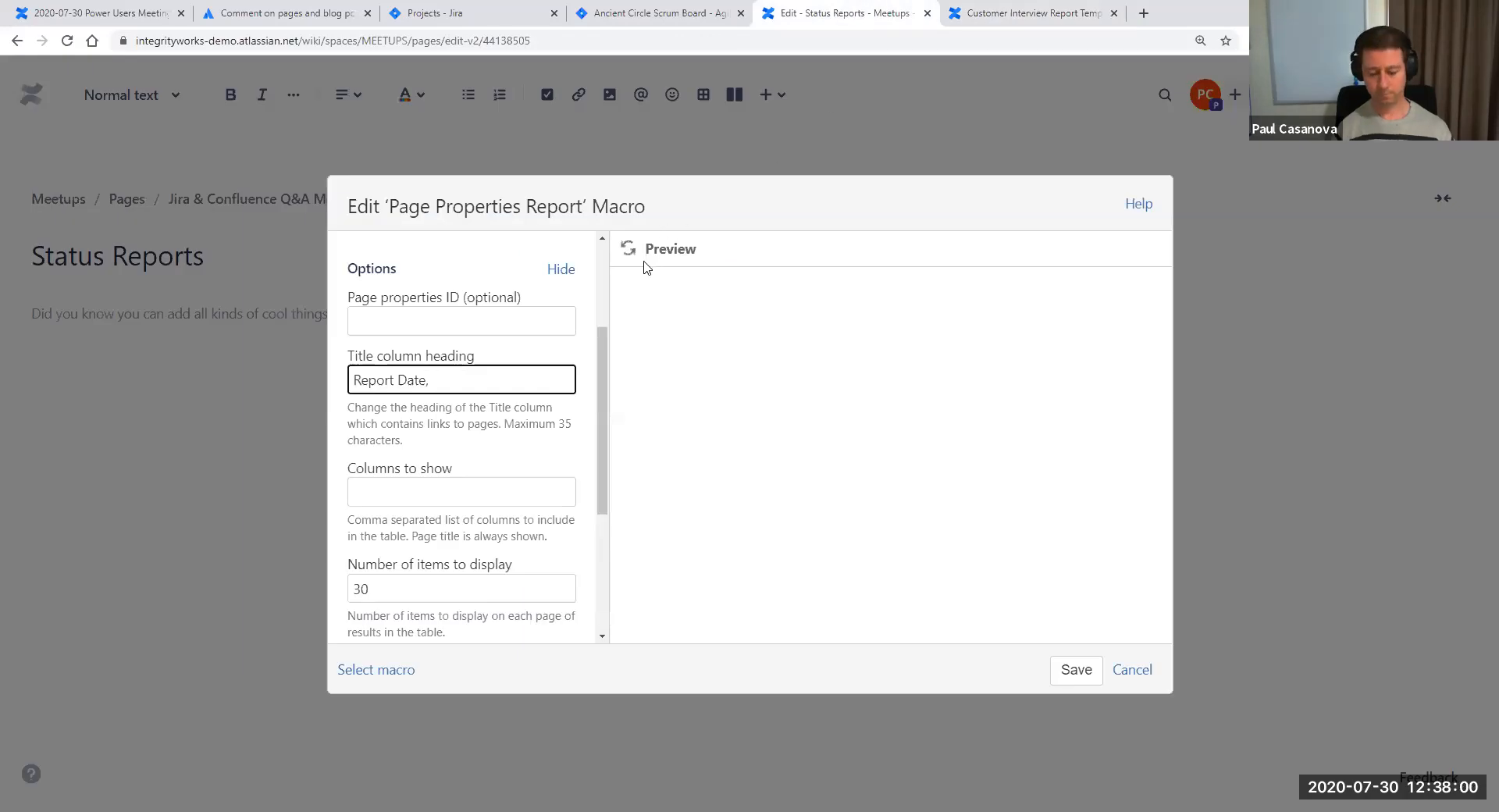
pyautogui.write('Sprint,Work Completed')
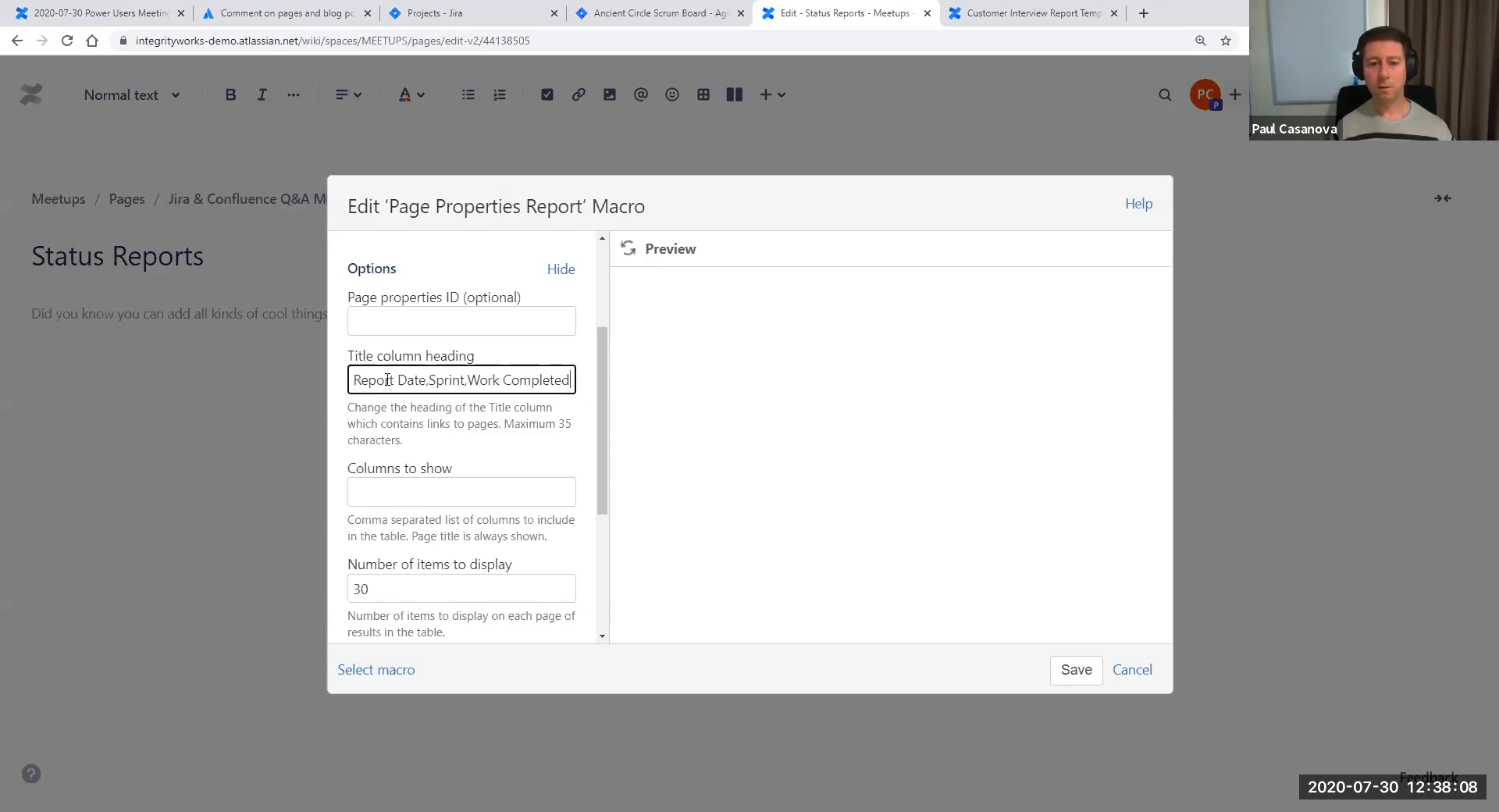
# Move the text "Report Date,Sprint,Work Completed" from the title column heading to Columns to show
pyautogui.hotkey('ctrl', 'a')
pyautogui.hotkey('ctrl', 'c')
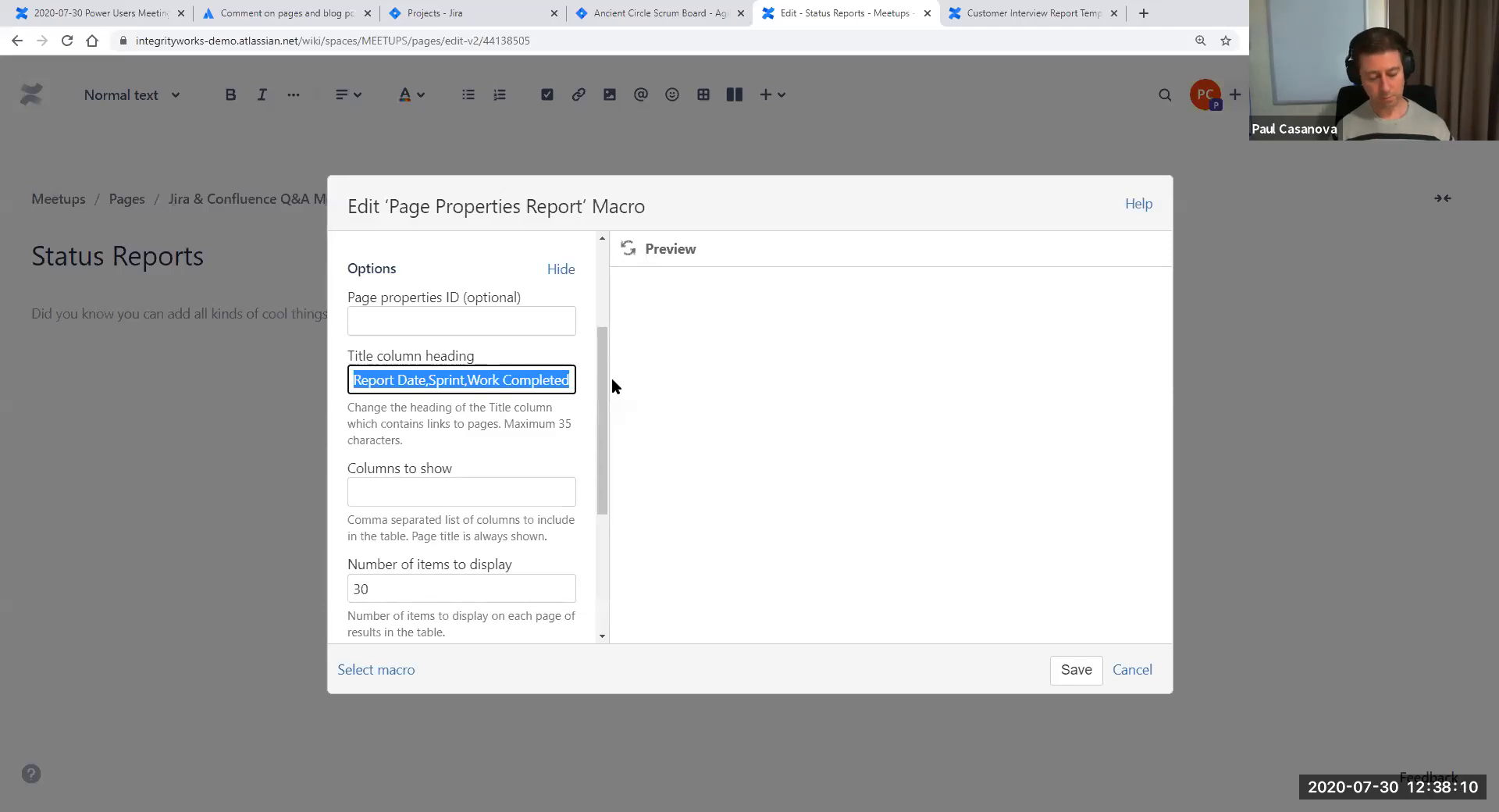
pyautogui.press('BackSpace')
pyautogui.click(453, 489)
pyautogui.hotkey('ctrl', 'v')
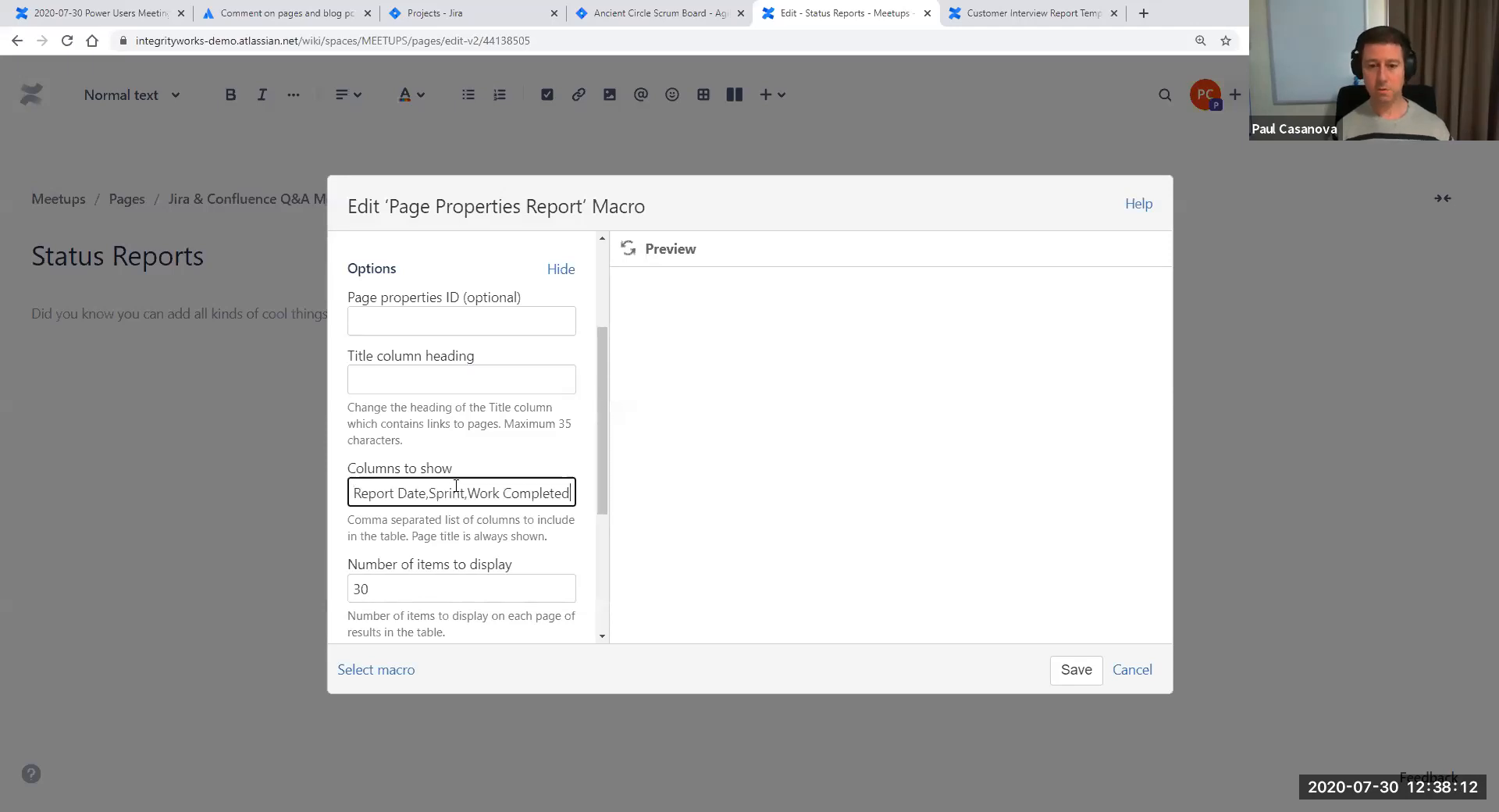
pyautogui.click(488, 379)
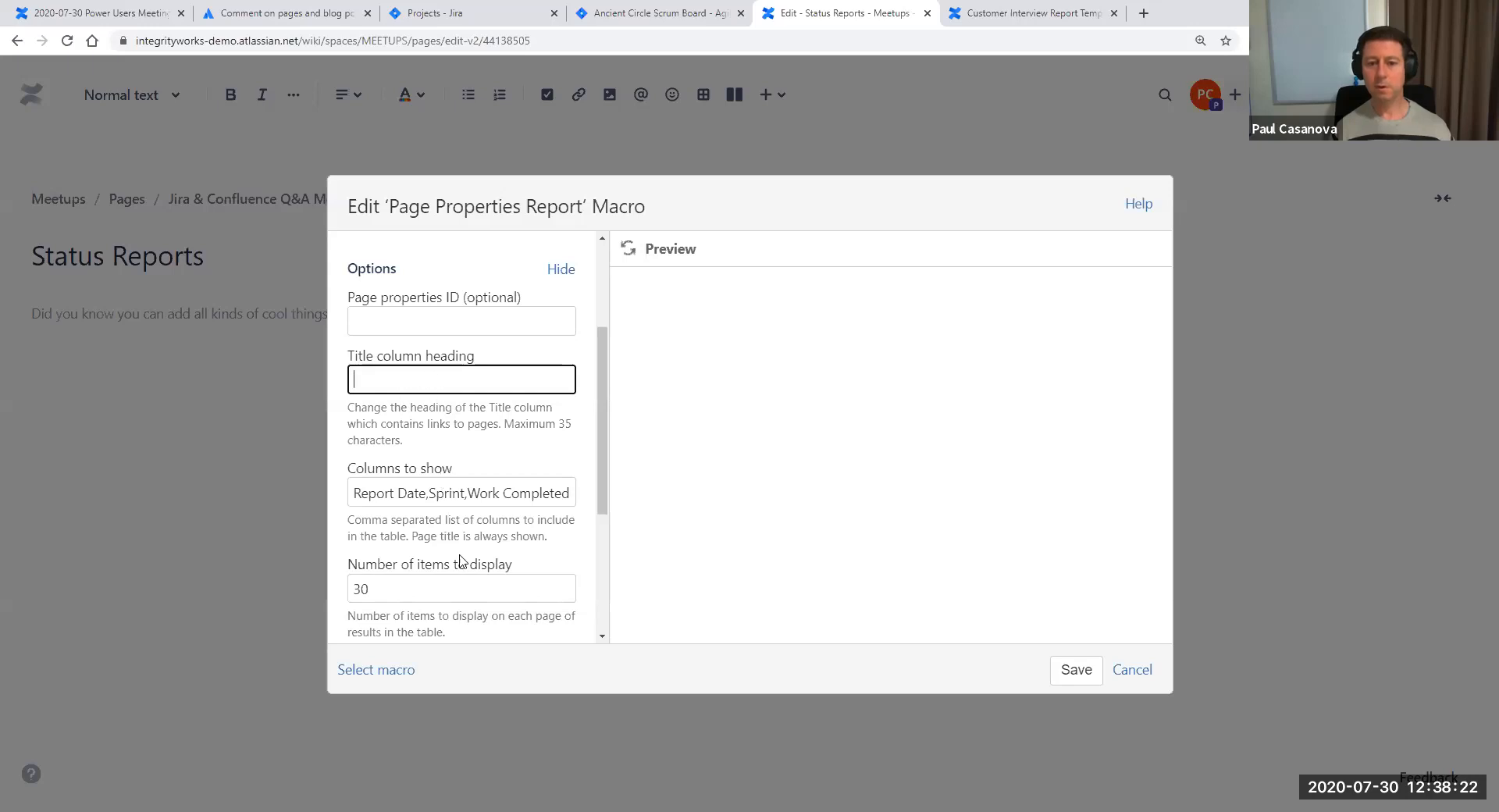
# Set the report to sort by Sprint, checking the row name on the Customer Interview Report Template Example page
pyautogui.scroll(-2, 460, 560)
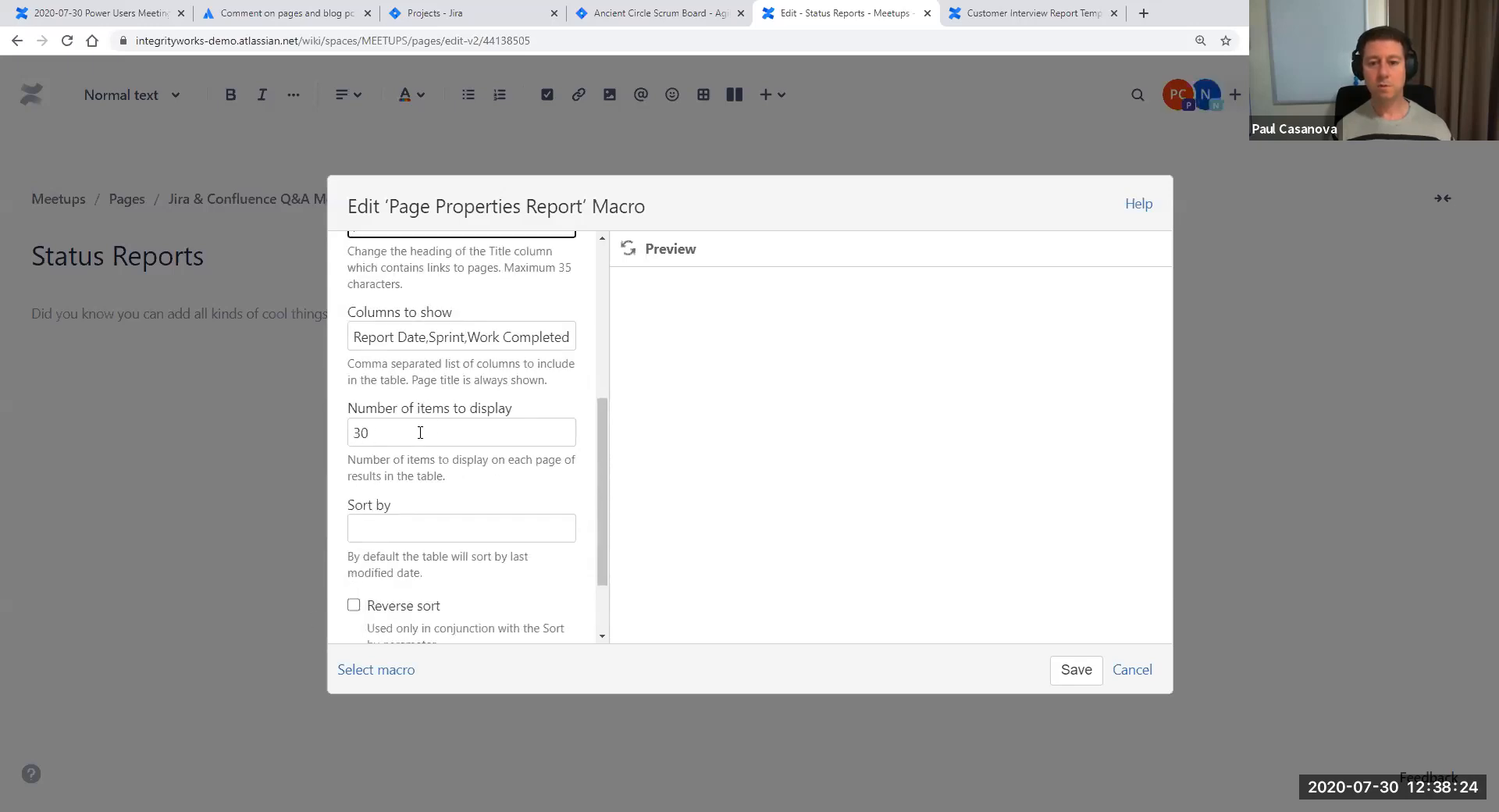
pyautogui.click(389, 525)
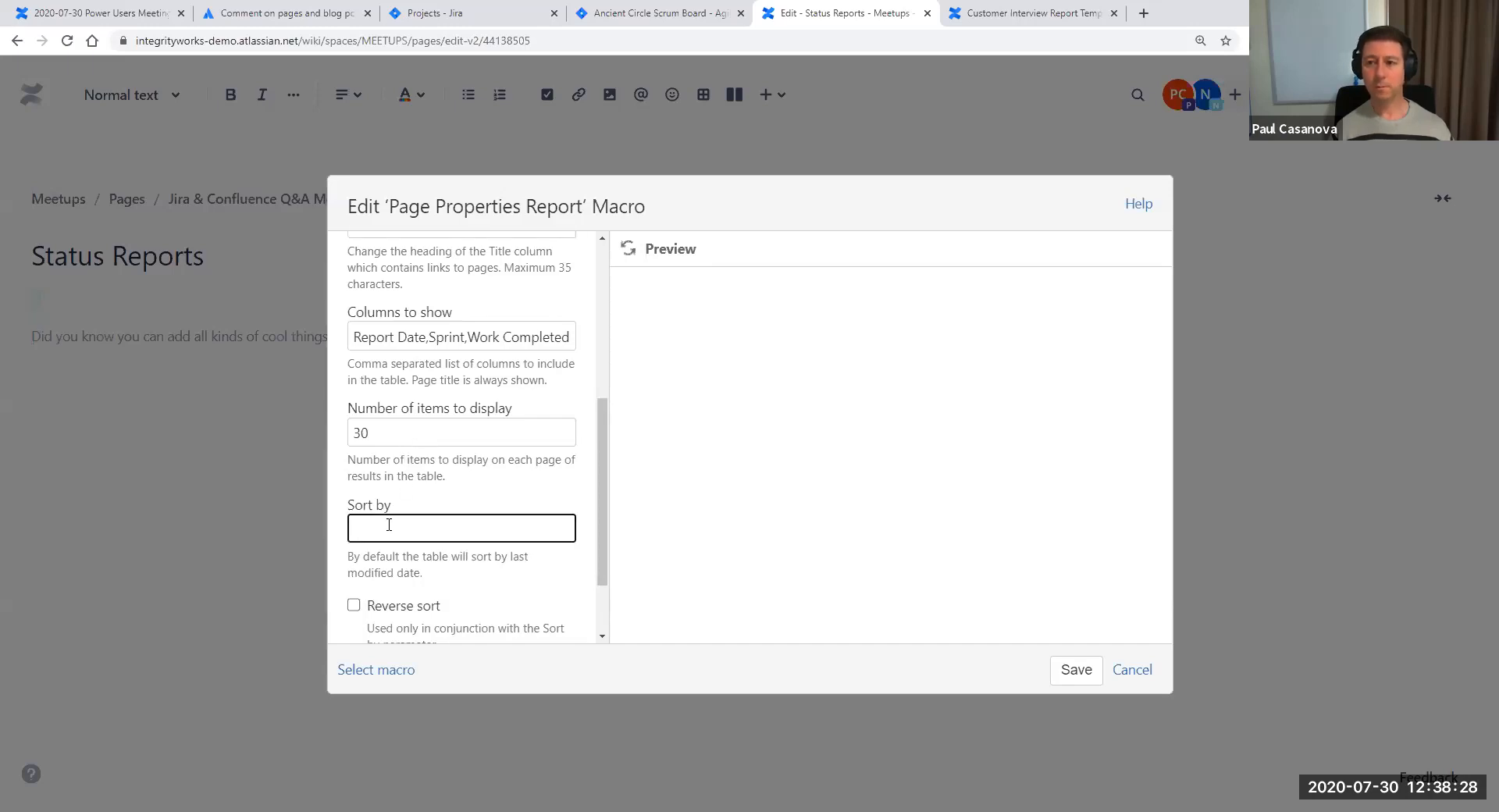
pyautogui.click(1050, 13)
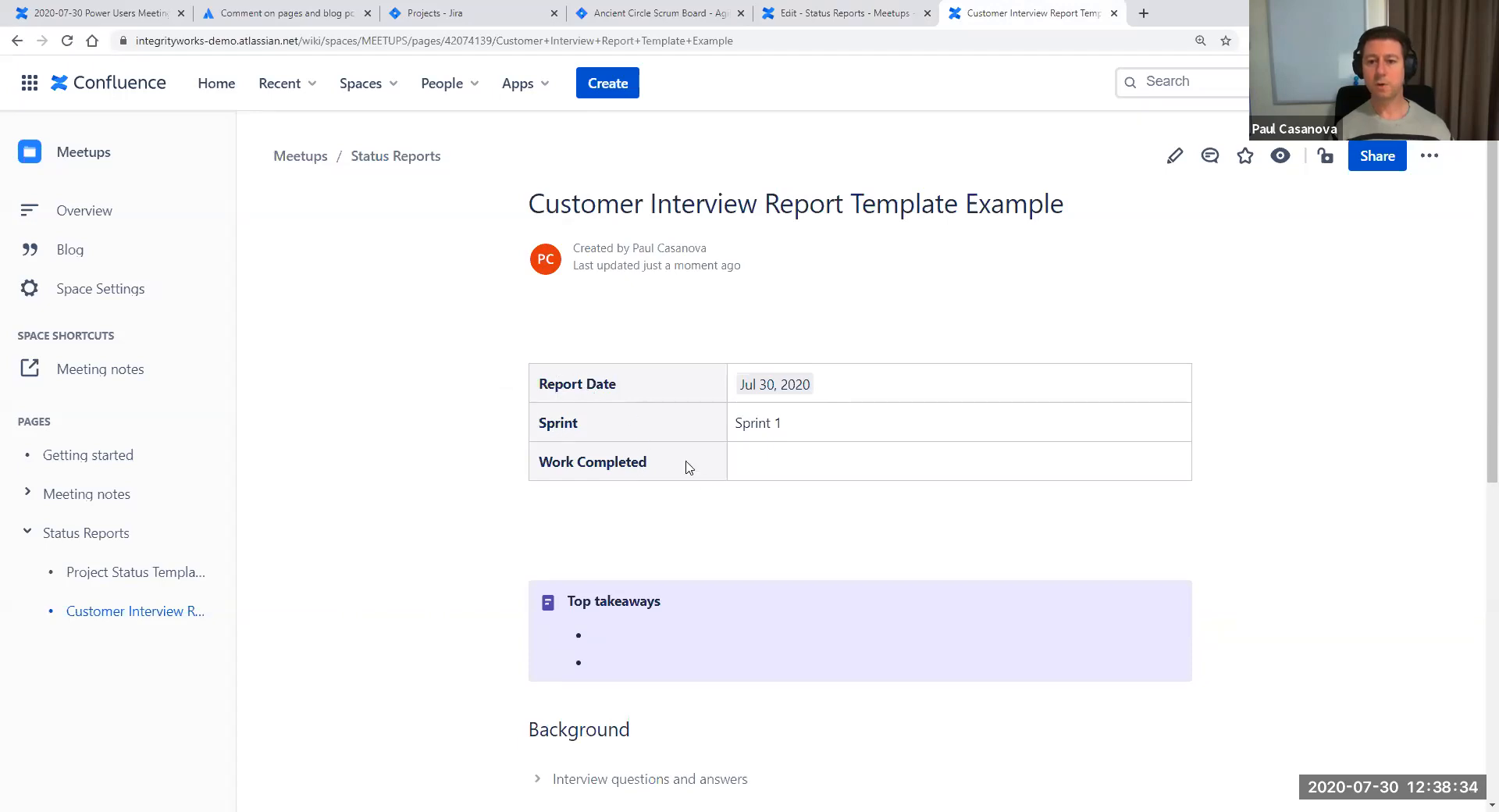
pyautogui.click(803, 18)
pyautogui.write('Sprint')
# Enable the comments count and likes count in the report and save the macro
pyautogui.scroll(-2, 468, 531)
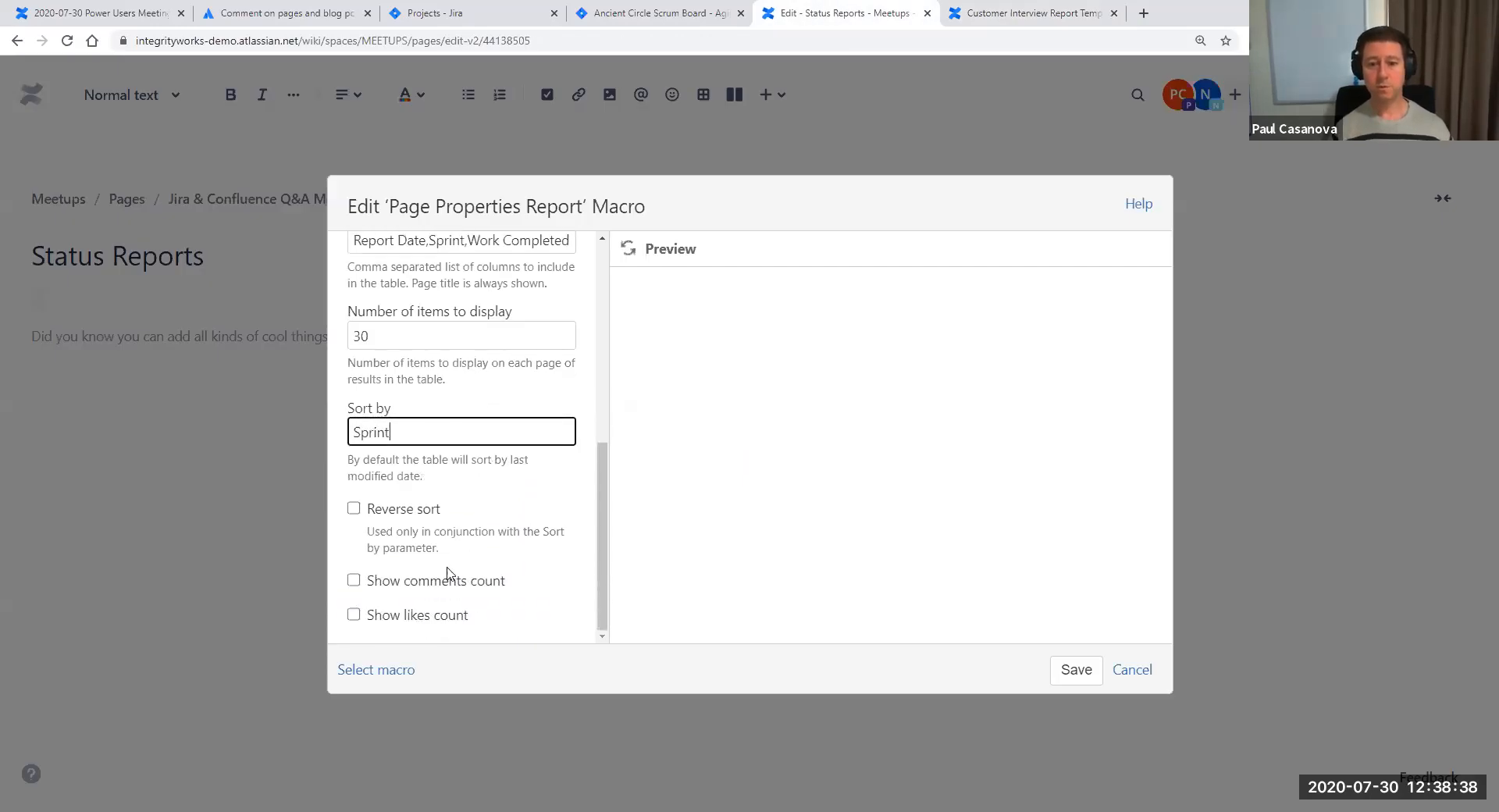
pyautogui.click(354, 581)
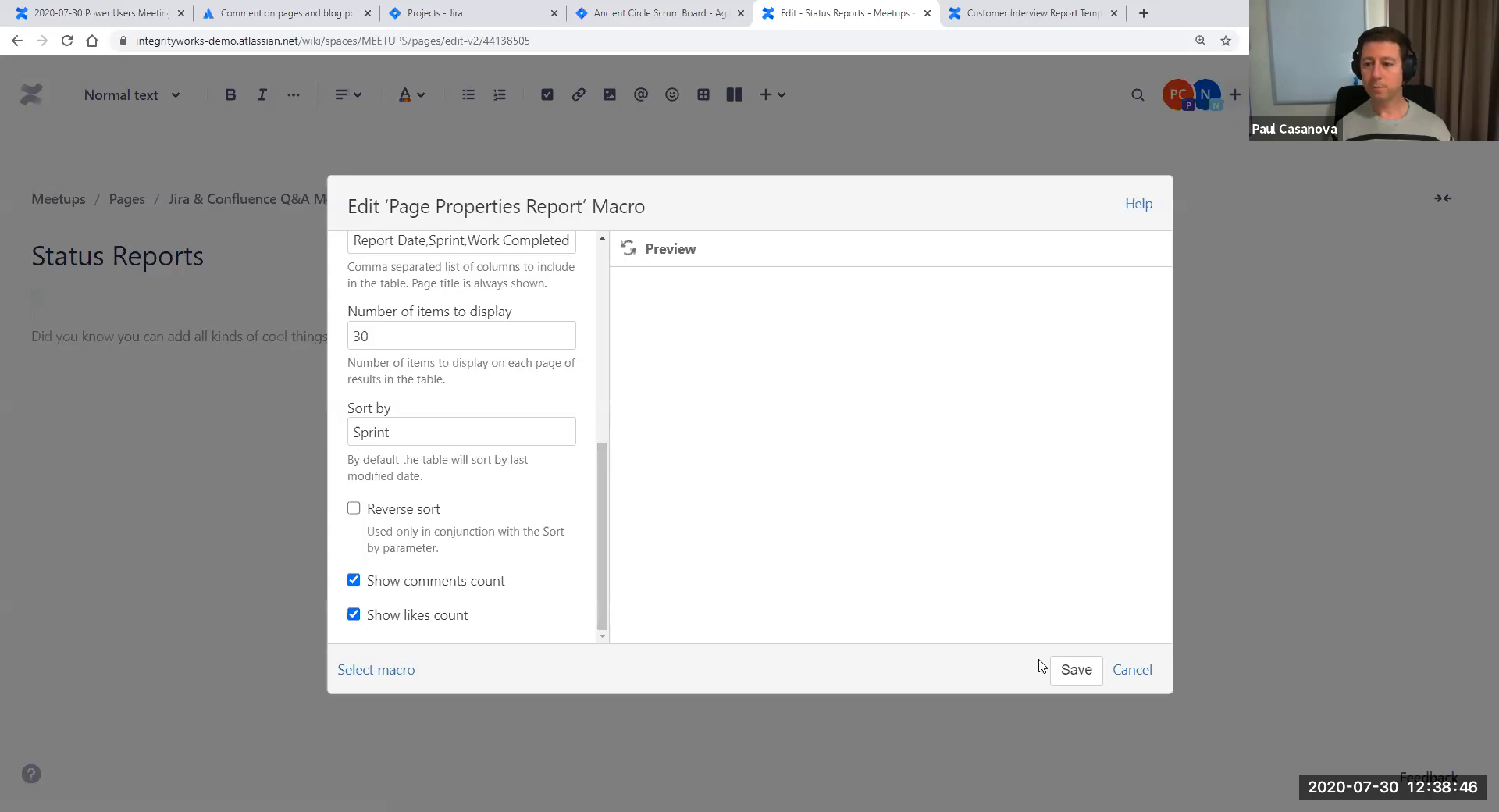
pyautogui.click(1077, 670)
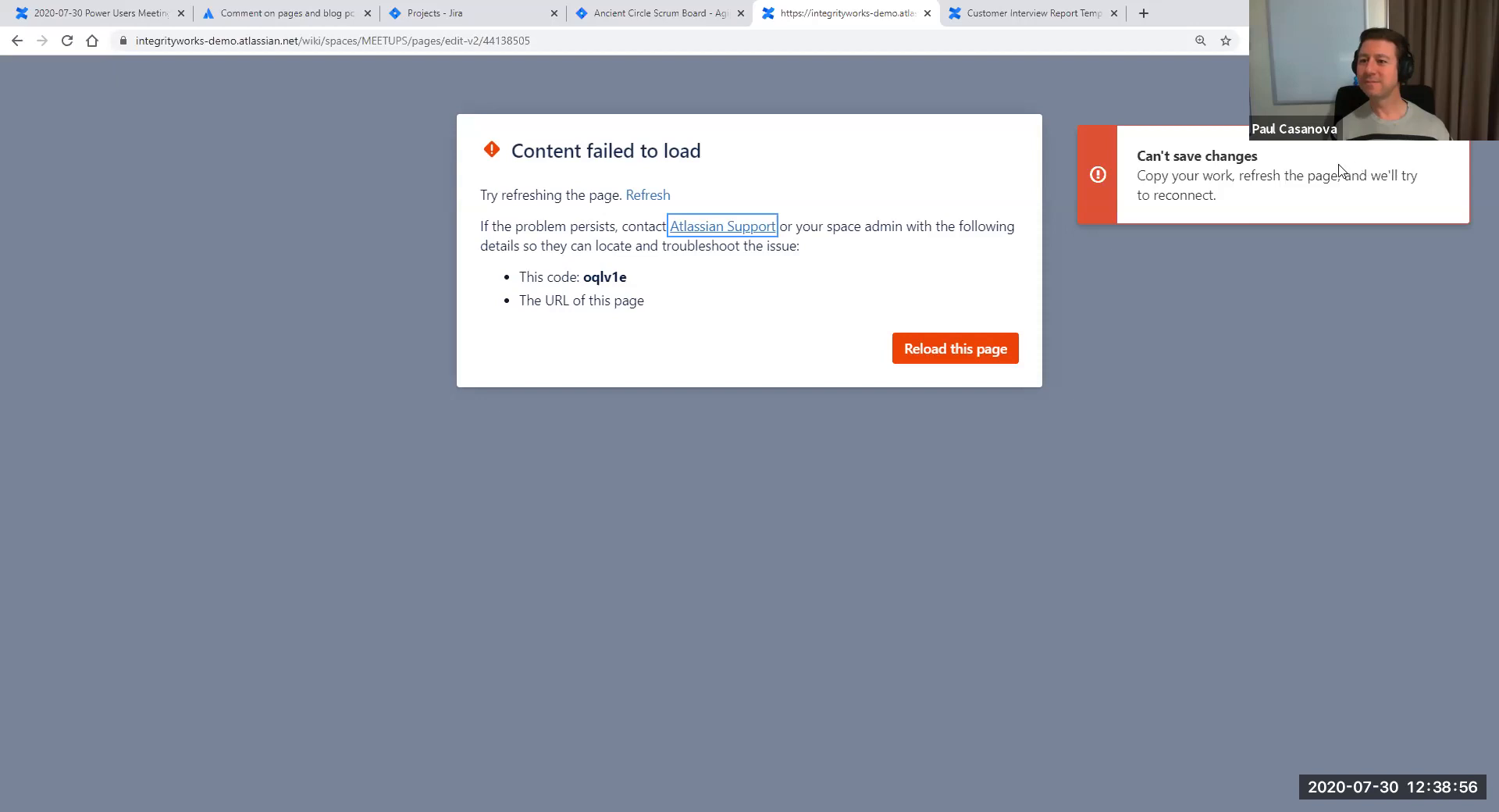
# Try to reload the Status Reports editor page
pyautogui.click(967, 357)
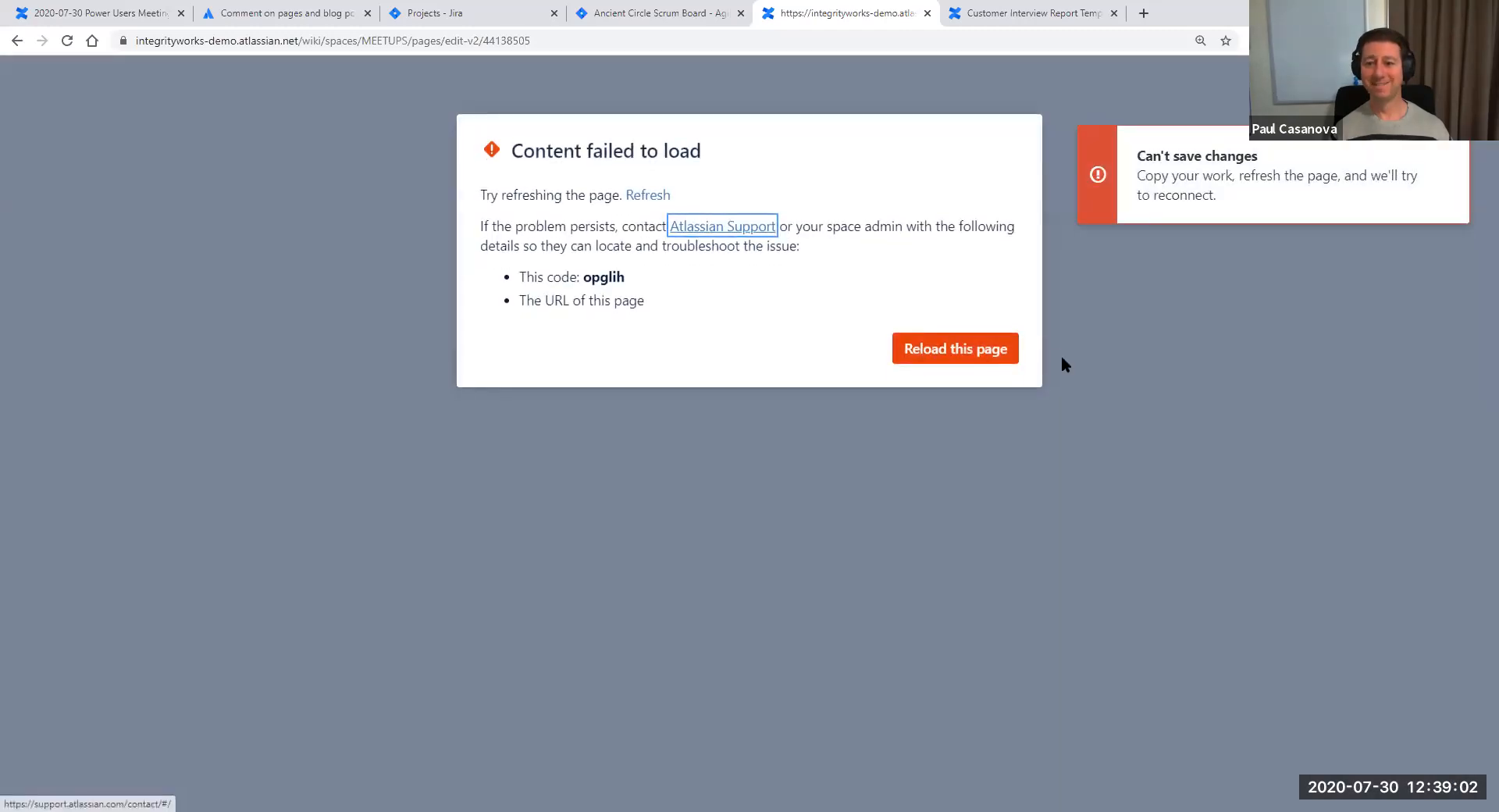
pyautogui.click(947, 353)
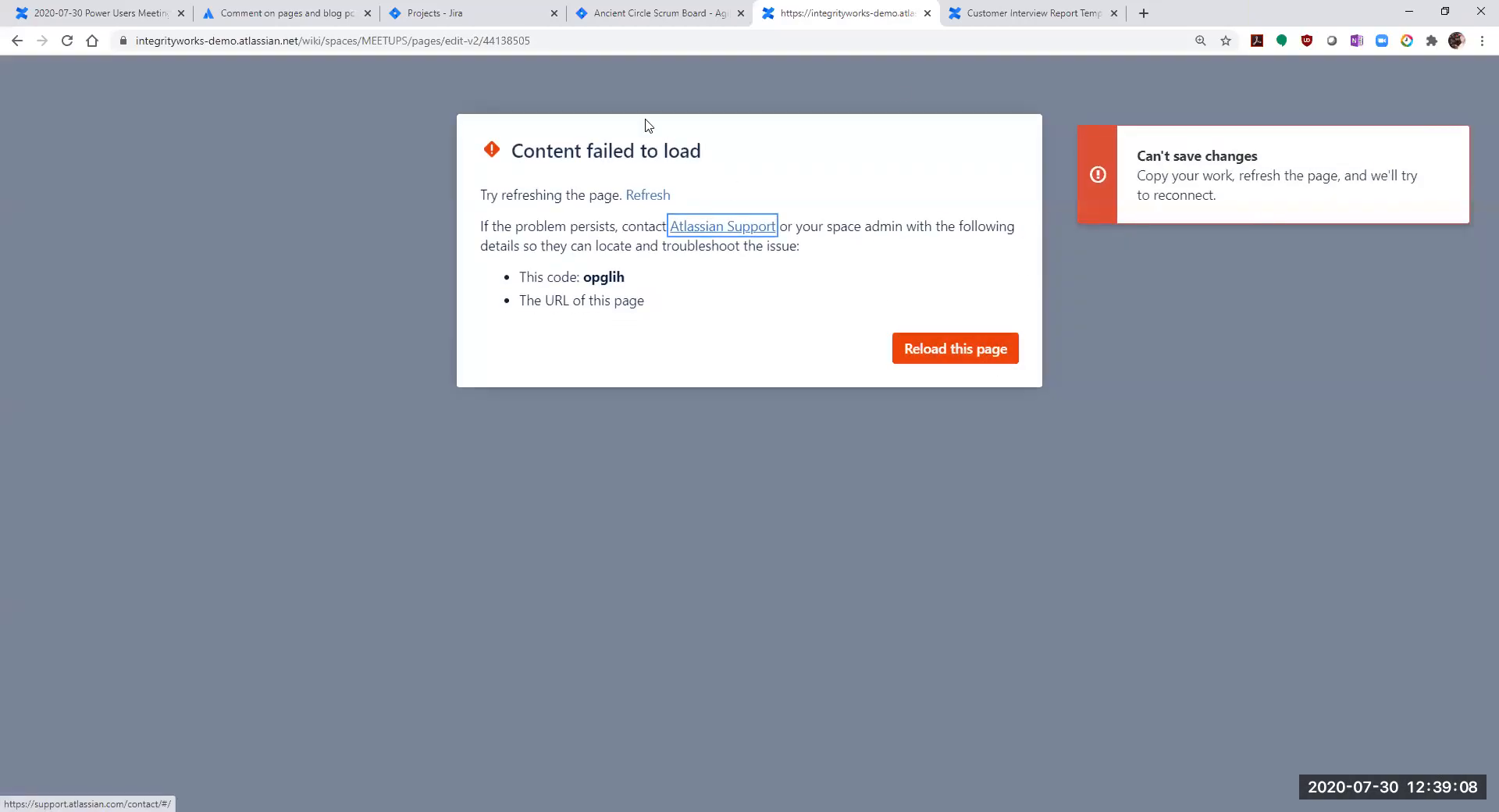
# Open the Status Reports page in a new browser tab placed beside the failed editor's tab, and return to the failed editor
pyautogui.click(1021, 15)
pyautogui.rightClick(84, 532)
pyautogui.click(129, 545)
pyautogui.moveTo(1201, 13); pyautogui.dragTo(982, 22)
pyautogui.click(847, 16)
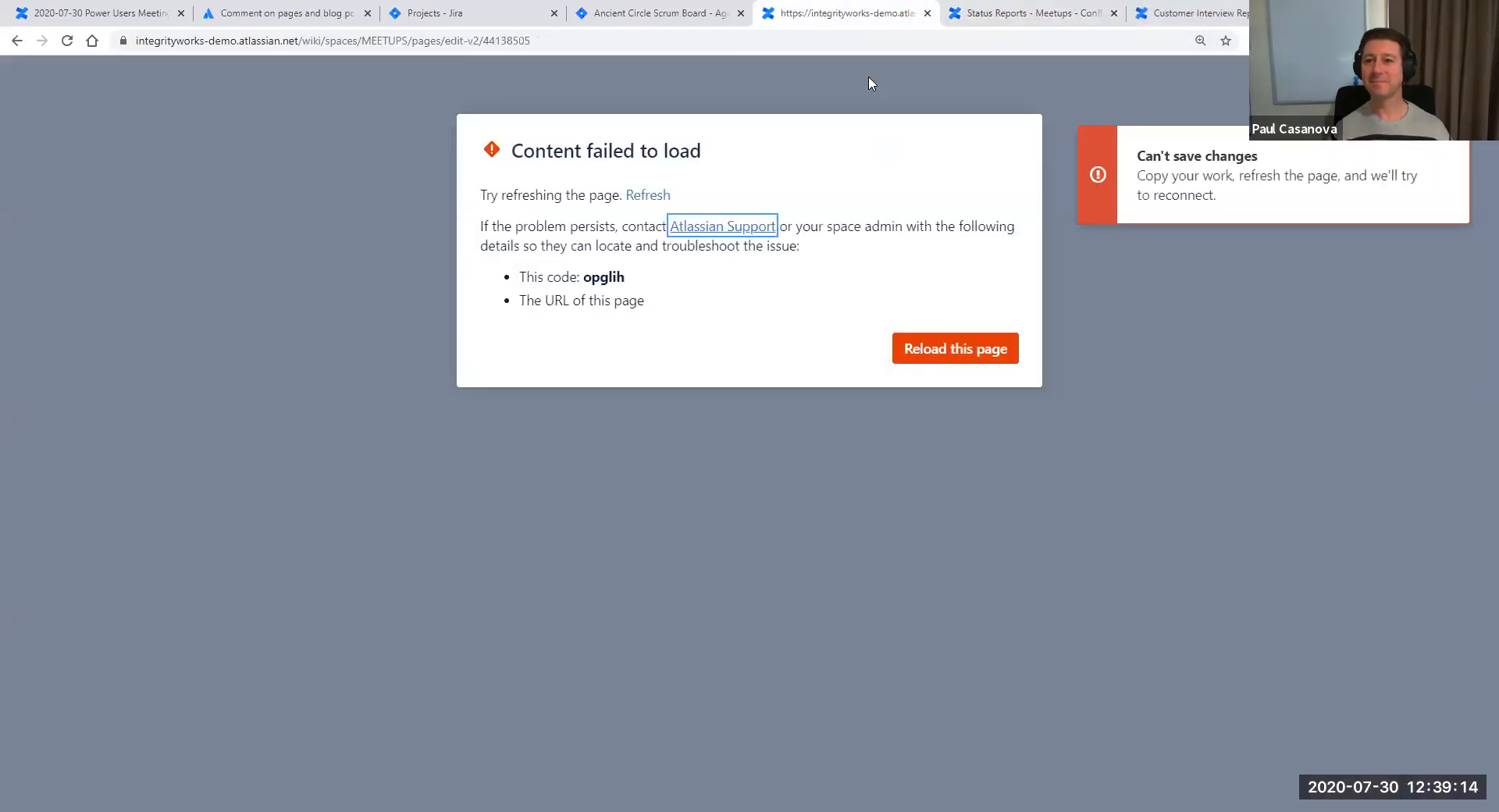
# Close the failed editor's tab, refresh the Status Reports page in the remaining tab, and try to edit it again, reloading the editor
pyautogui.click(928, 14)
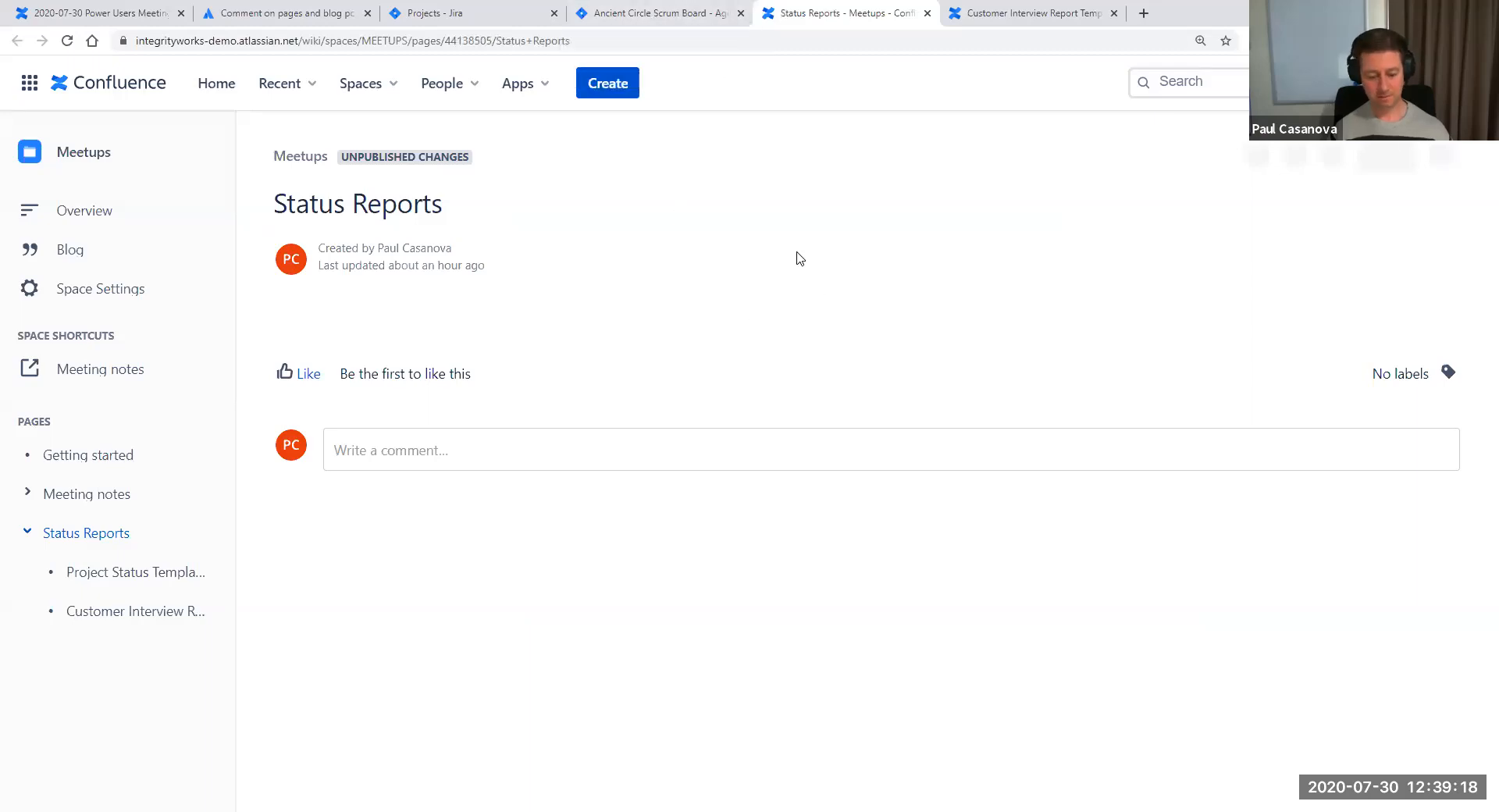
pyautogui.press('F5')
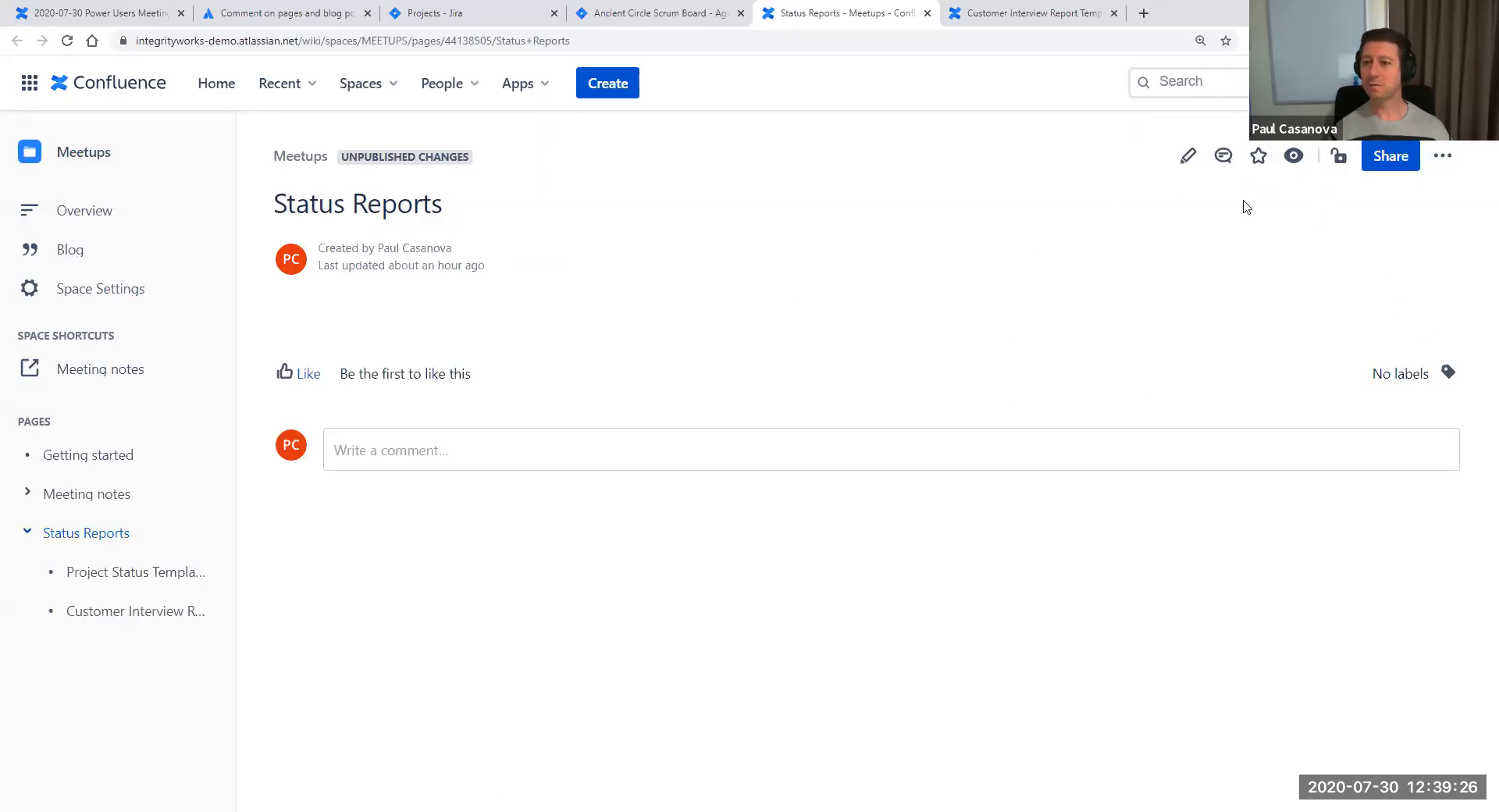
pyautogui.click(1177, 159)
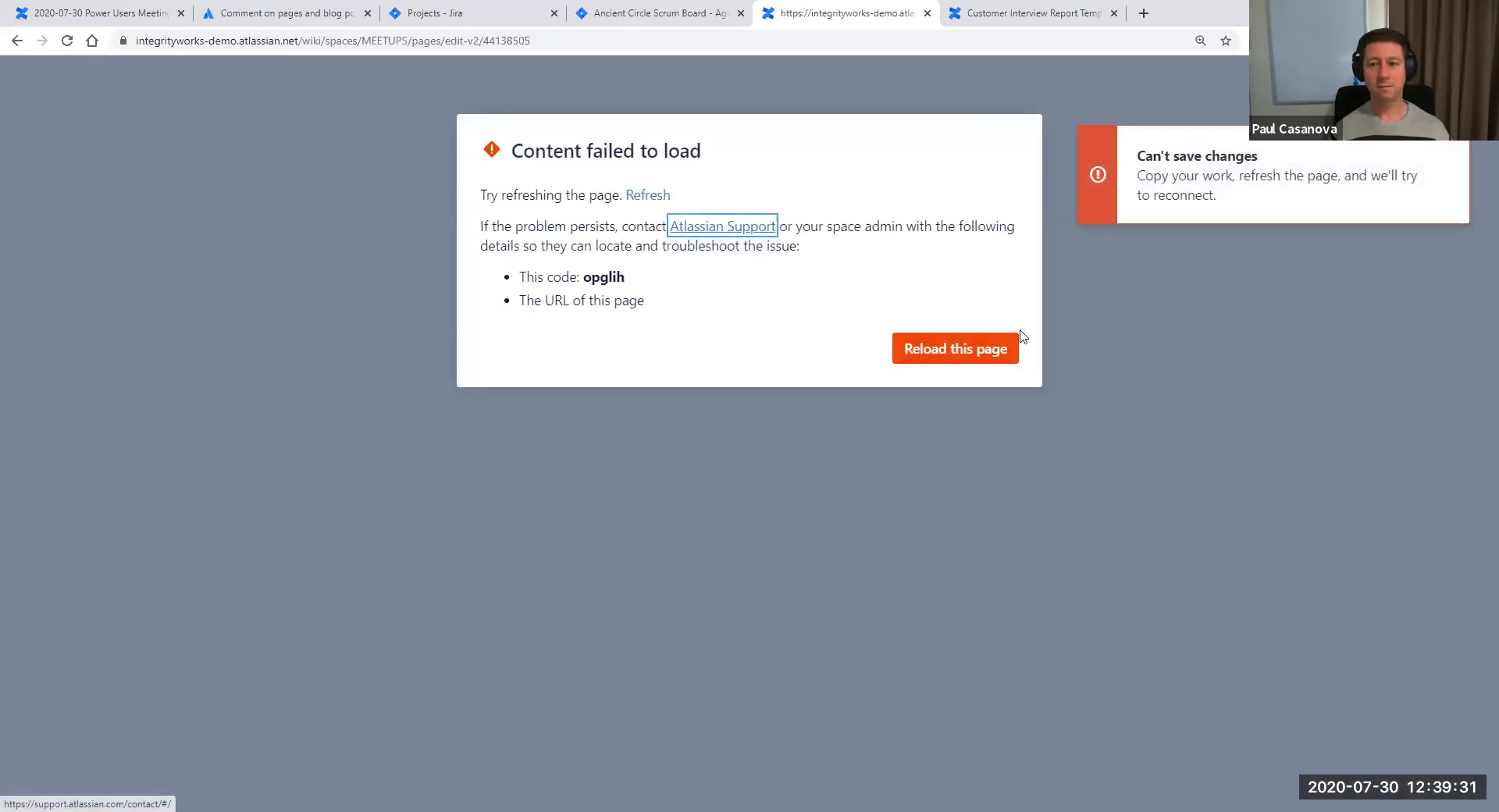
pyautogui.click(960, 353)
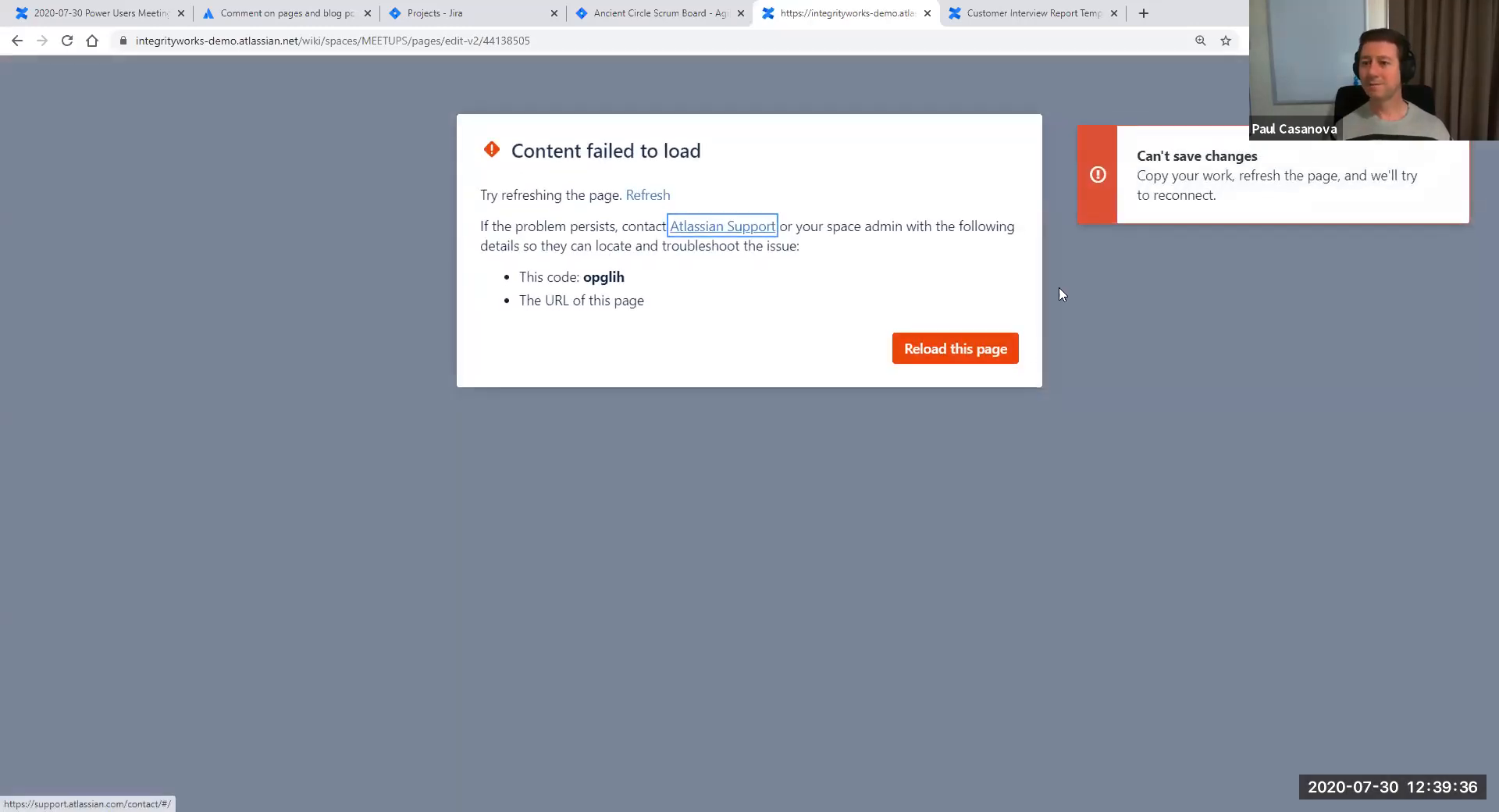
# Replace the failed editor's tab with the Status Reports page in a new tab before the Customer Interview Report tab, and open its page history
pyautogui.click(927, 14)
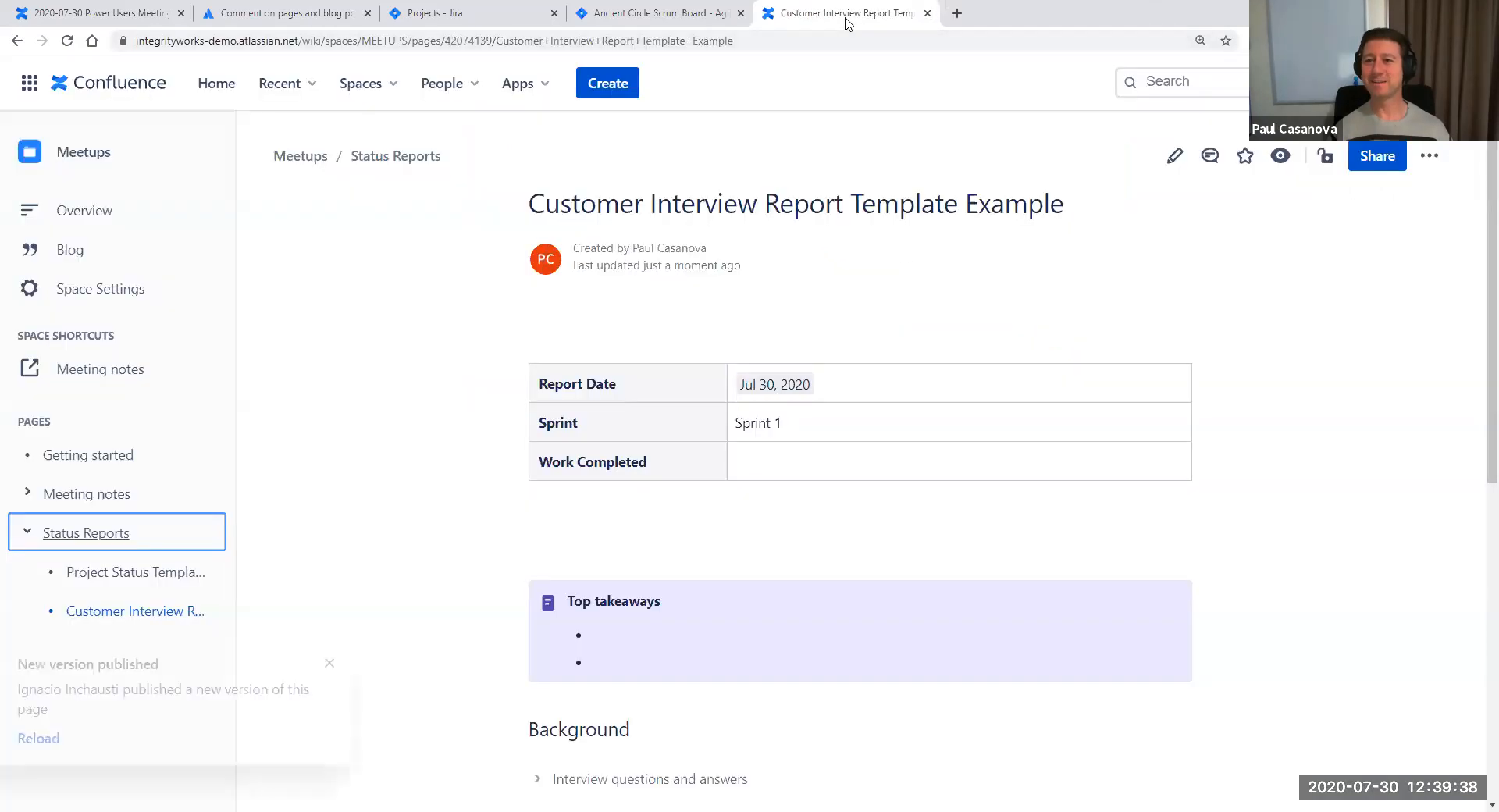
pyautogui.rightClick(101, 537)
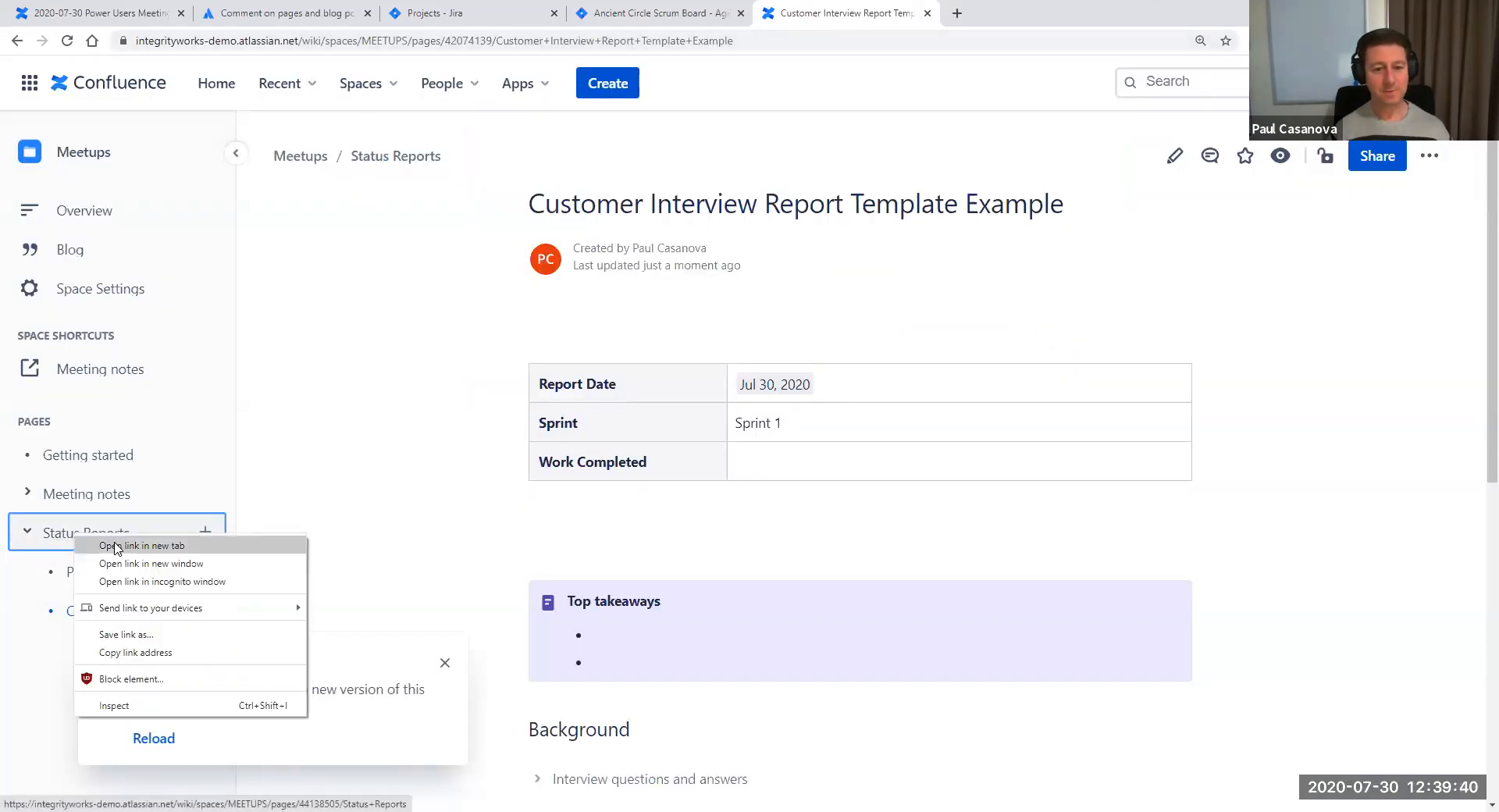
pyautogui.click(140, 547)
pyautogui.moveTo(986, 24); pyautogui.dragTo(870, 16)
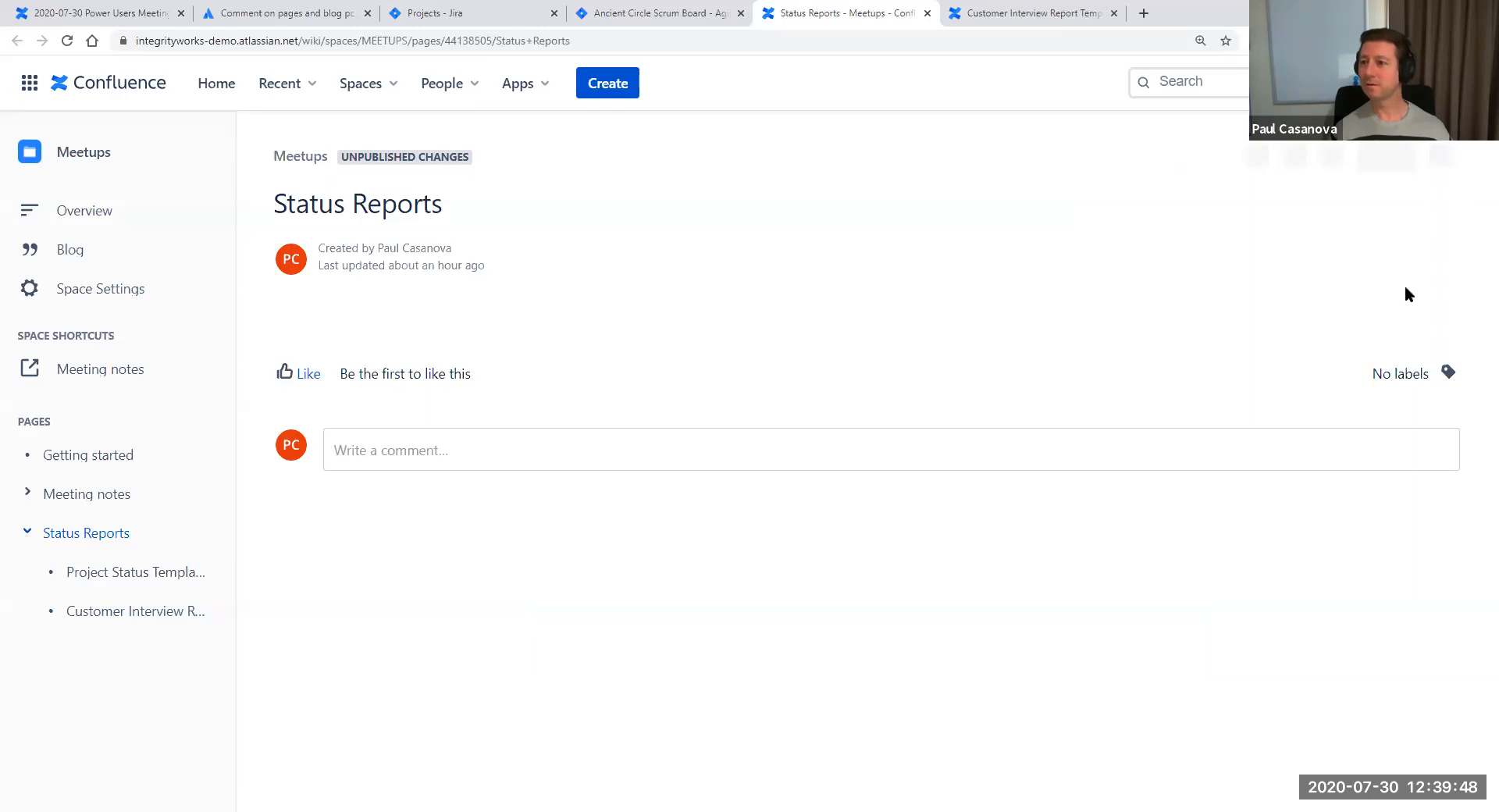
pyautogui.click(1443, 156)
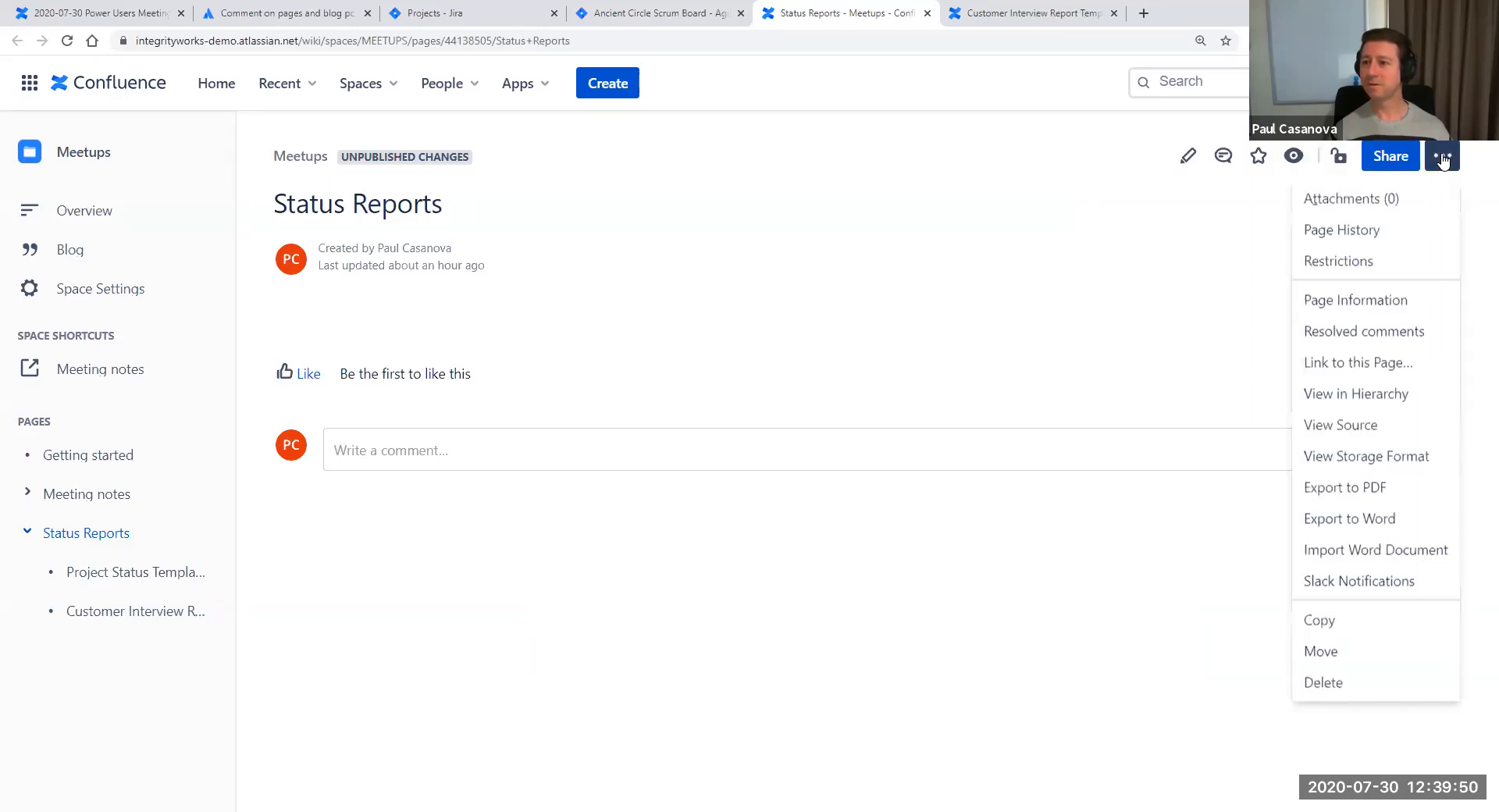
pyautogui.click(1343, 233)
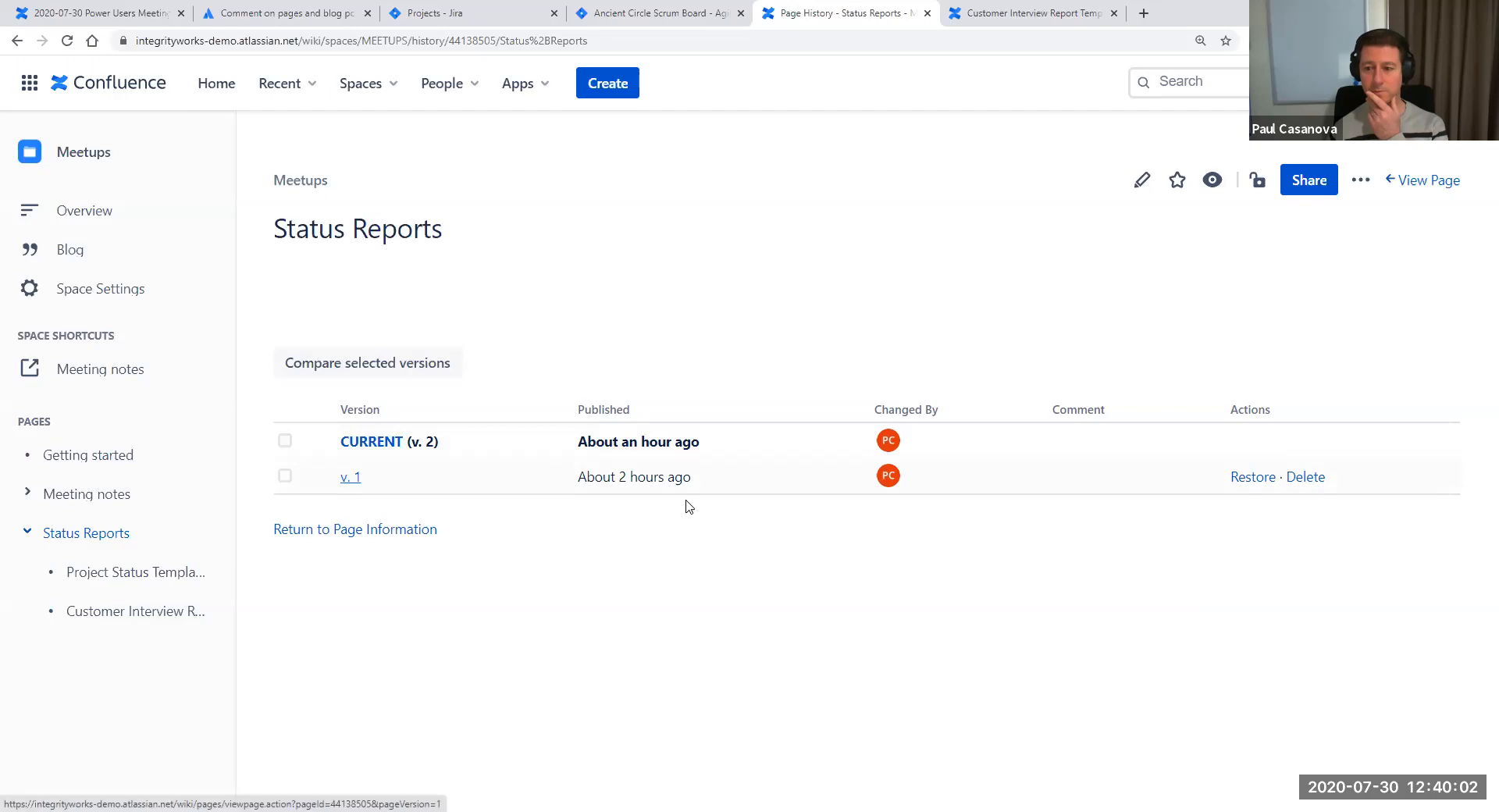
# Restore version 1 of the Status Reports page with the comment "Reverted from v. 1 - DUE TO ATLASSIAN BUG!!" and try to edit the page
pyautogui.click(1252, 477)
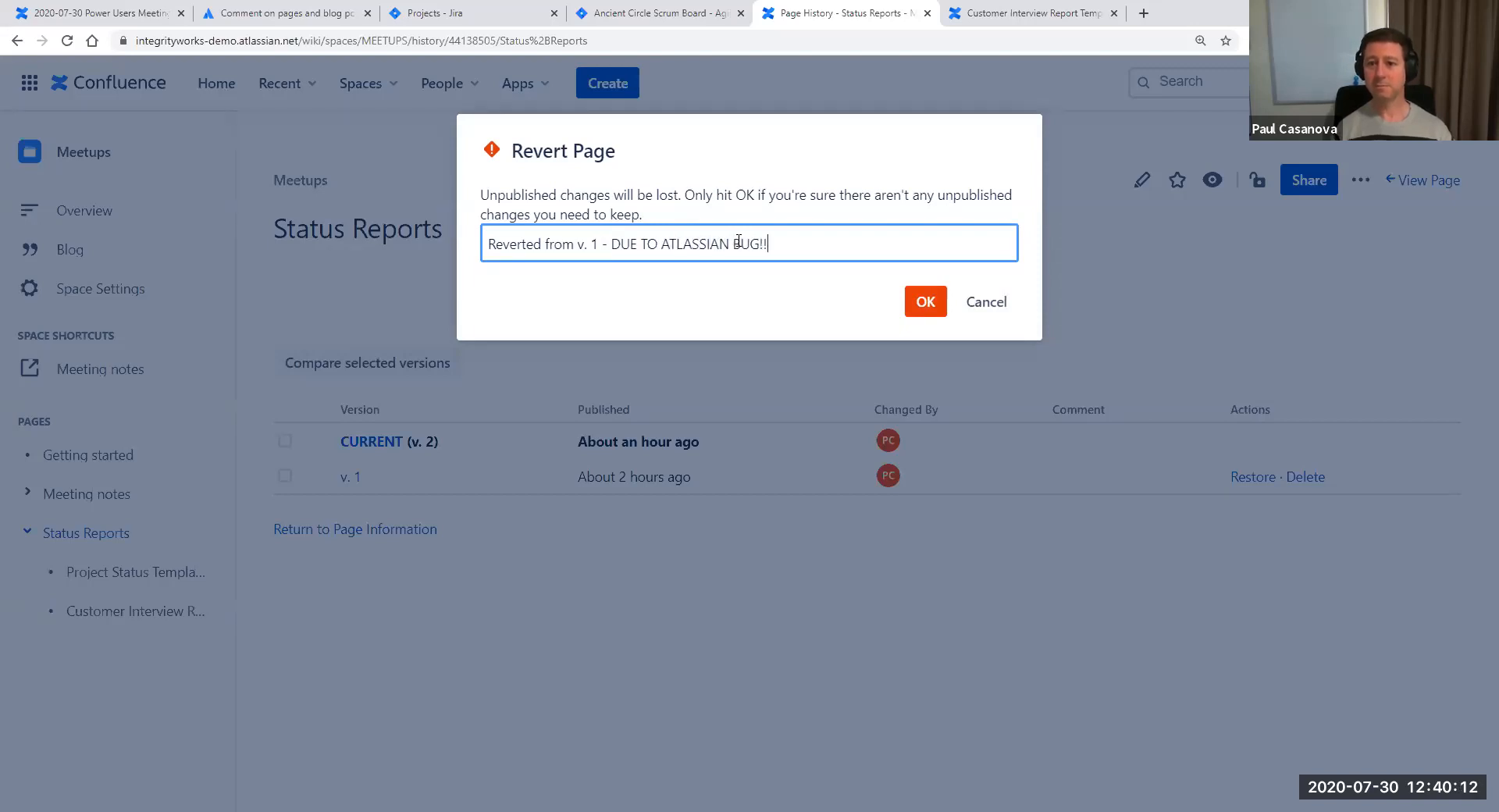
pyautogui.click(922, 303)
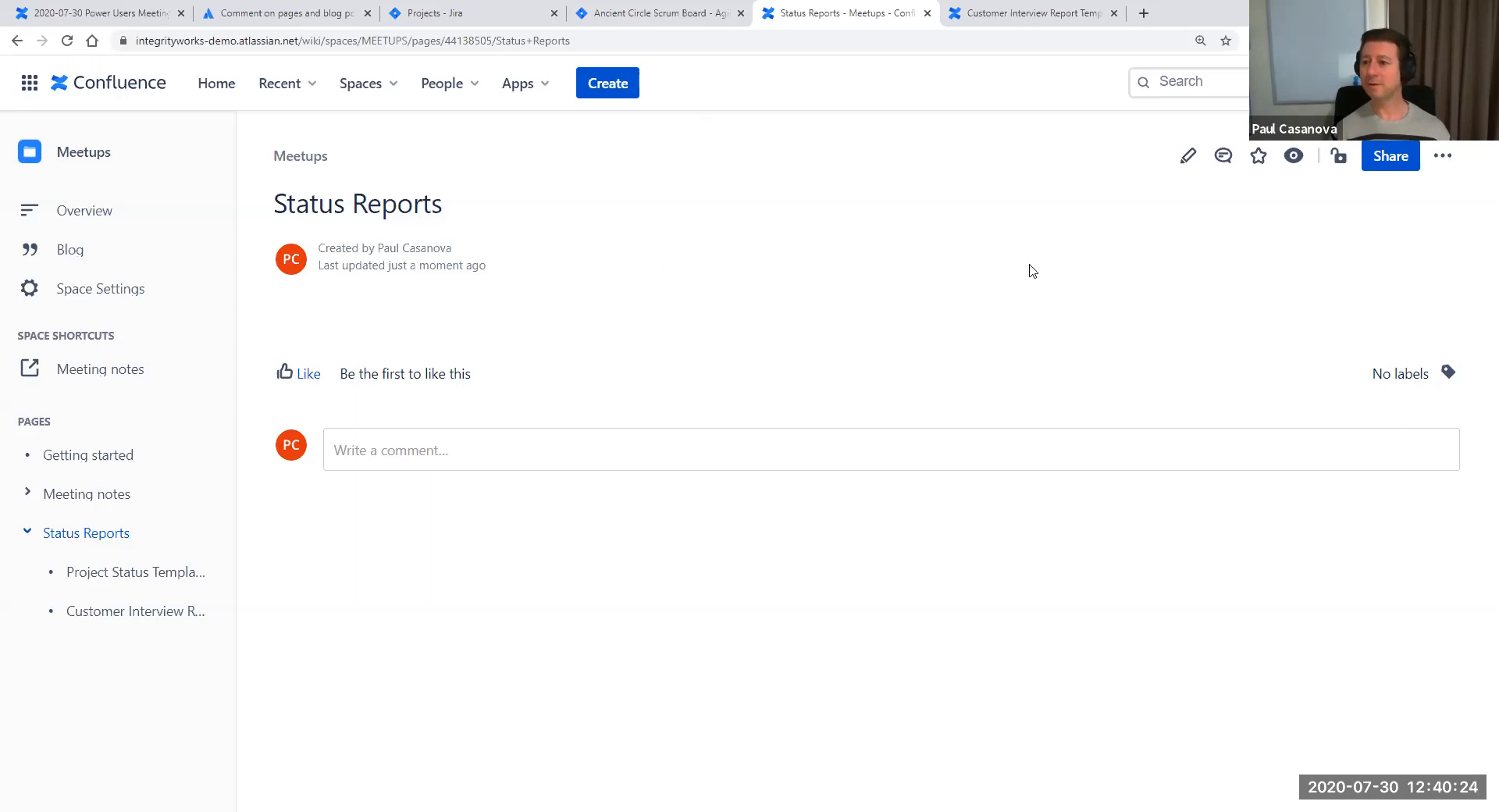
pyautogui.click(1188, 155)
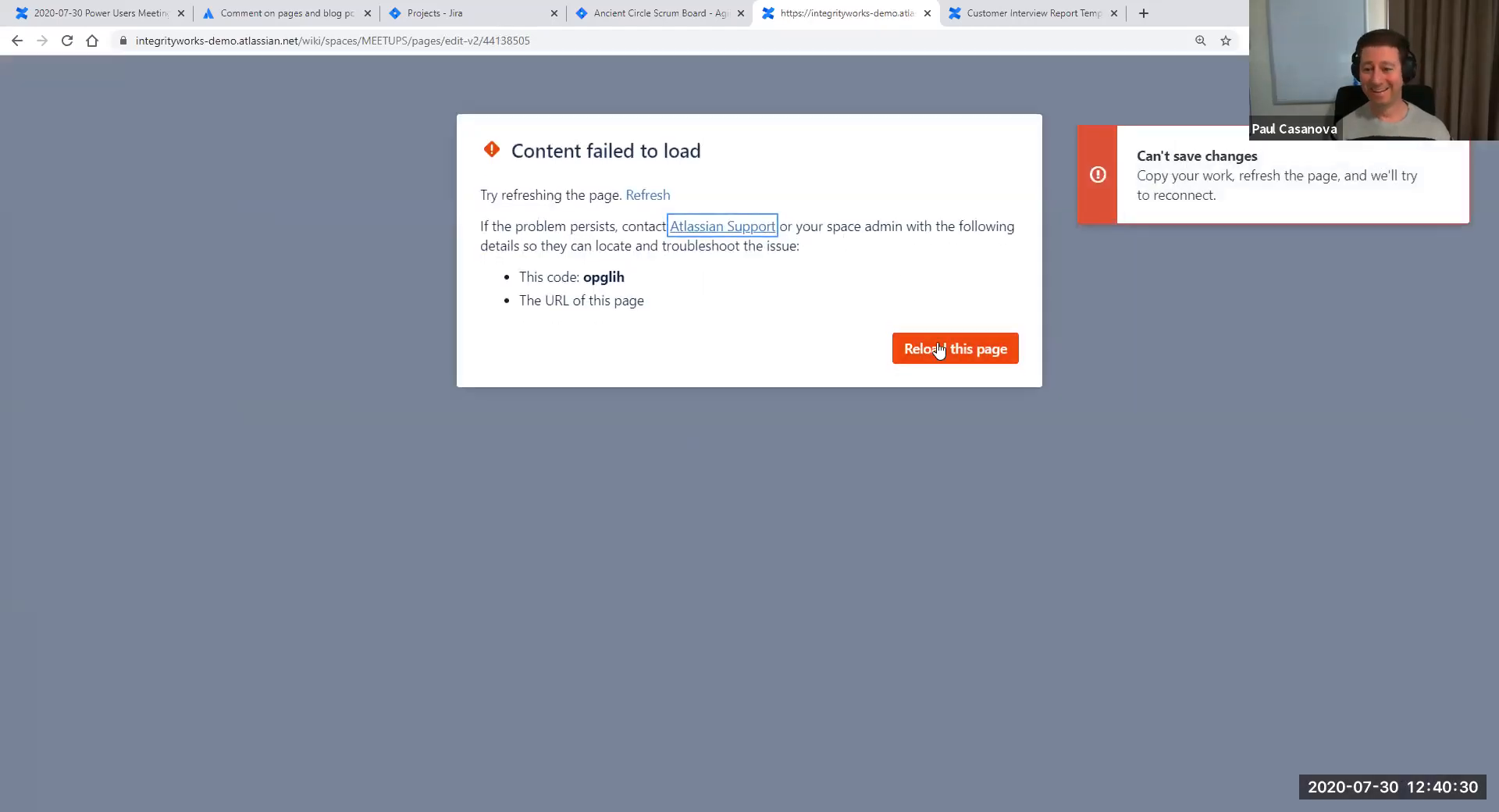
pyautogui.click(940, 349)
pyautogui.click(927, 15)
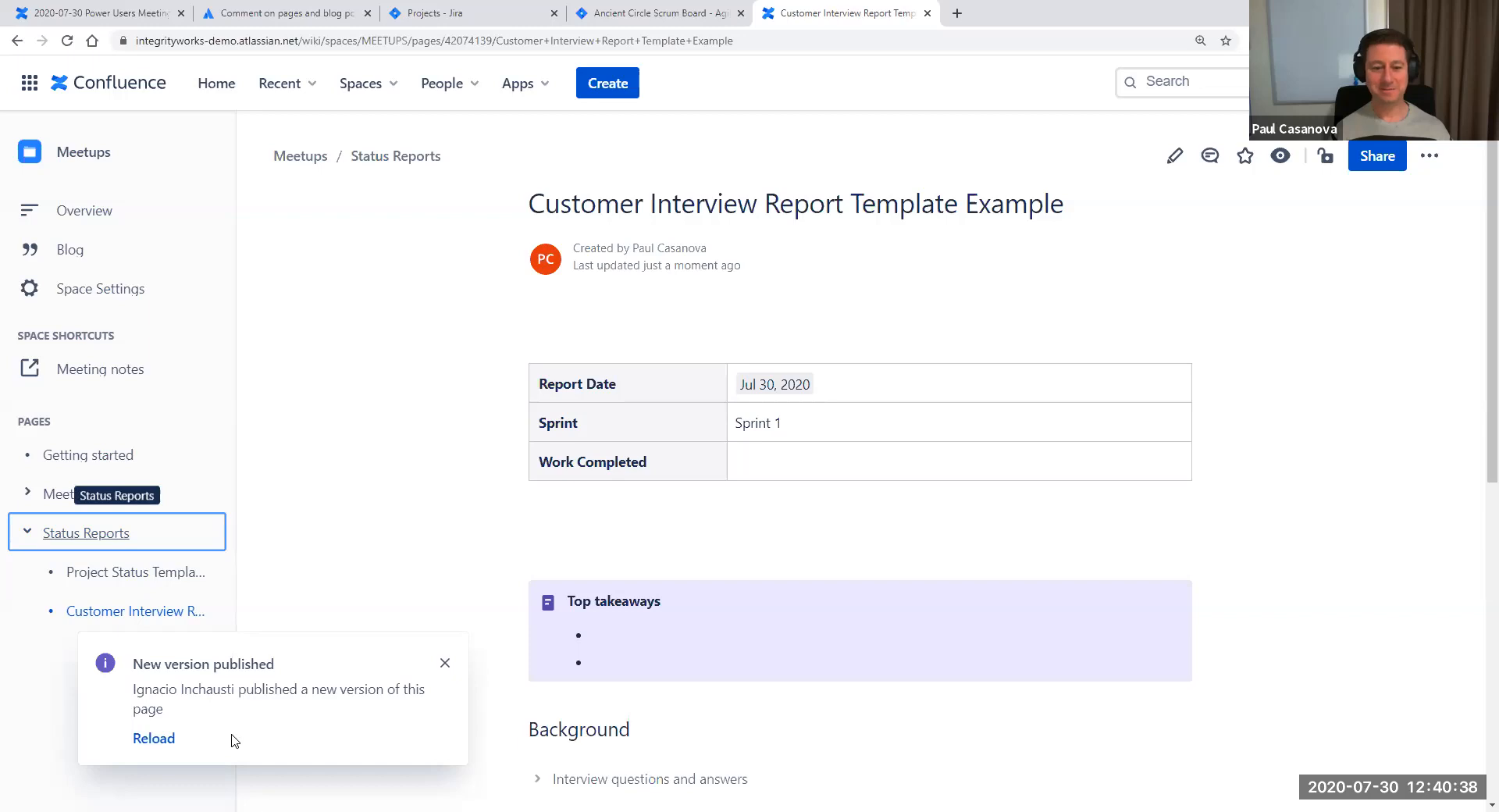
# Reload the newly published version of the Customer Interview Report Template Example page and open Status Reports in a separate tab
pyautogui.click(171, 739)
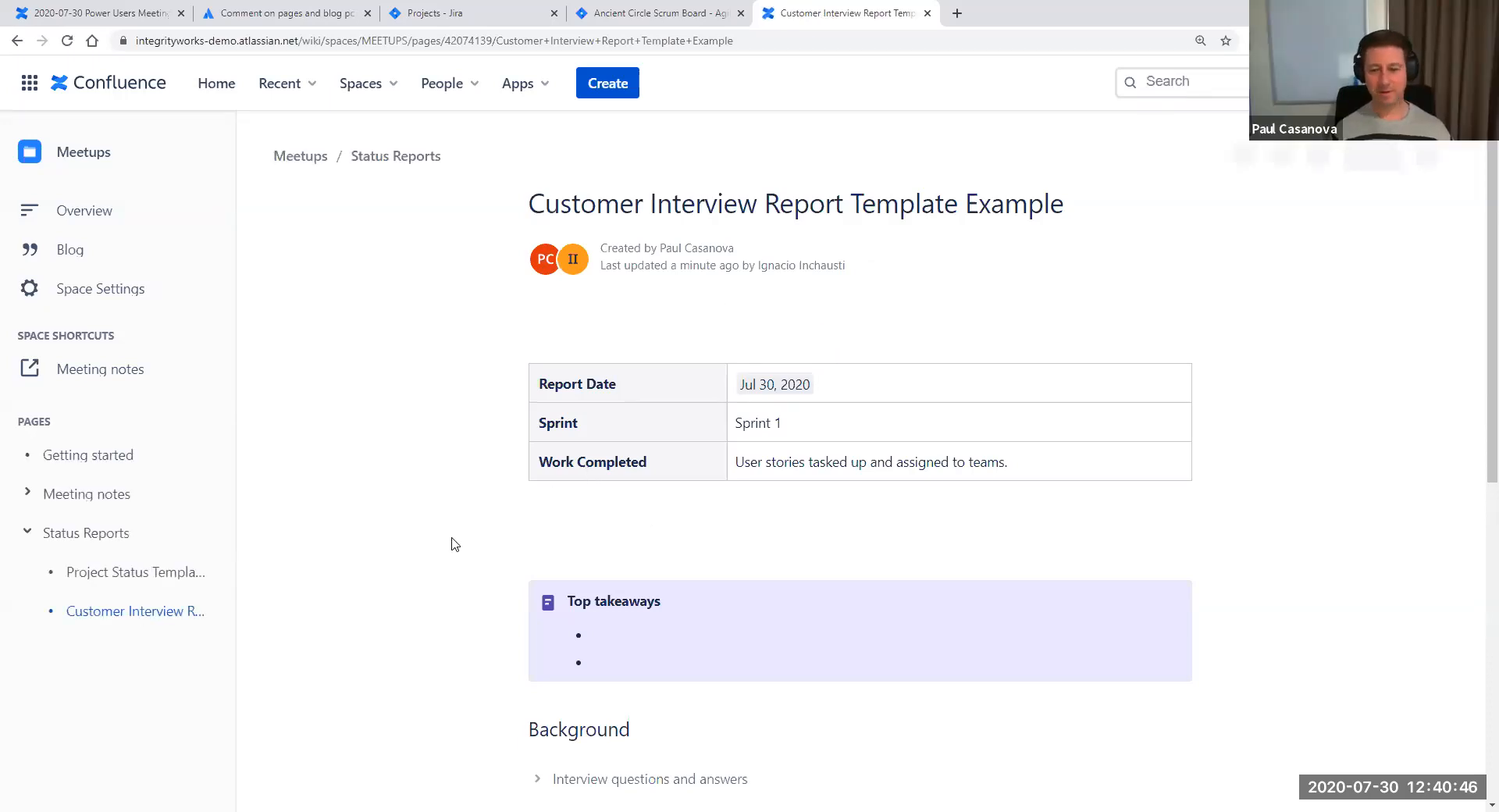
pyautogui.rightClick(97, 539)
pyautogui.click(178, 545)
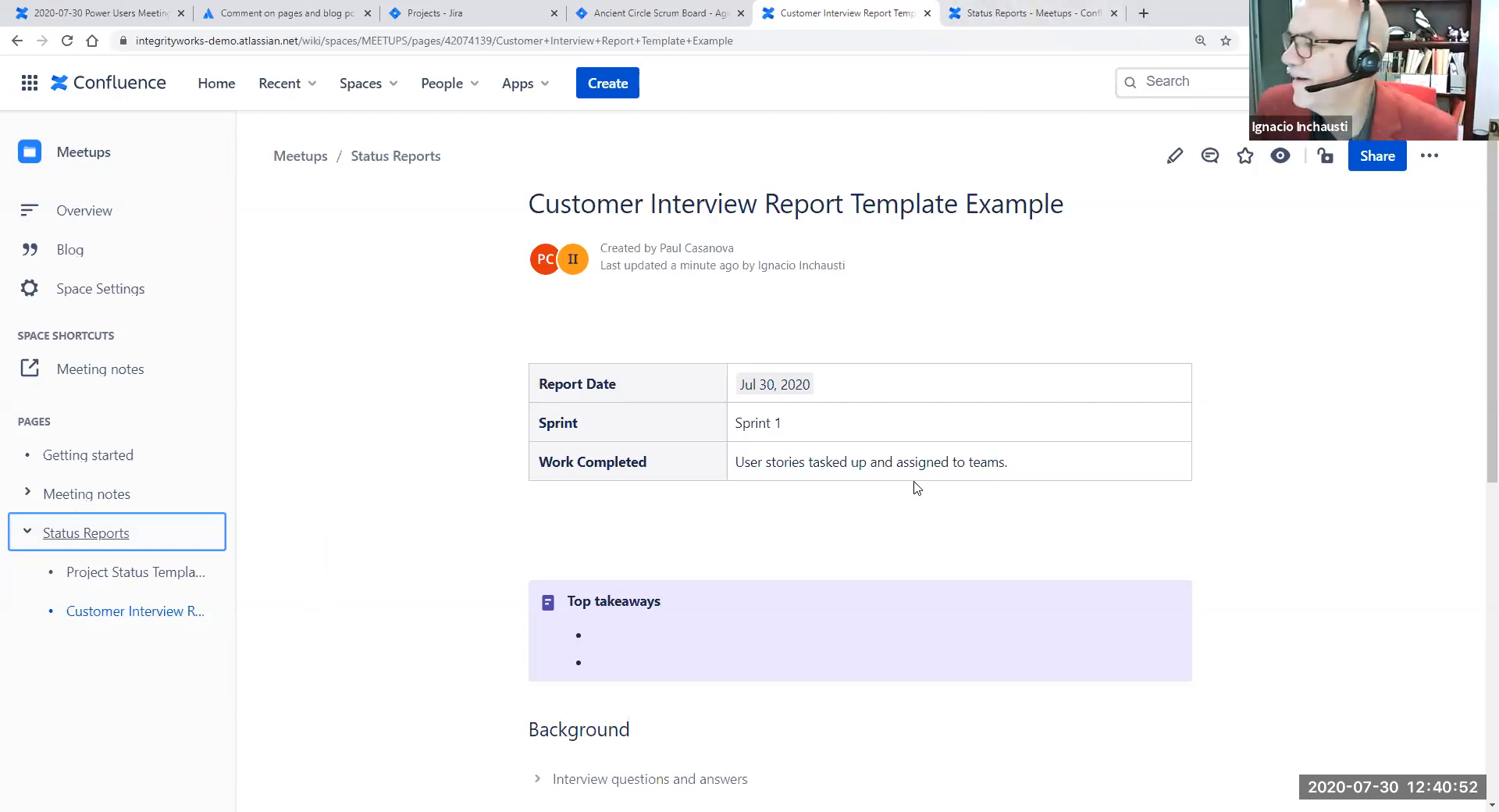
pyautogui.scroll(-7, 913, 486)
pyautogui.scroll(6, 907, 484)
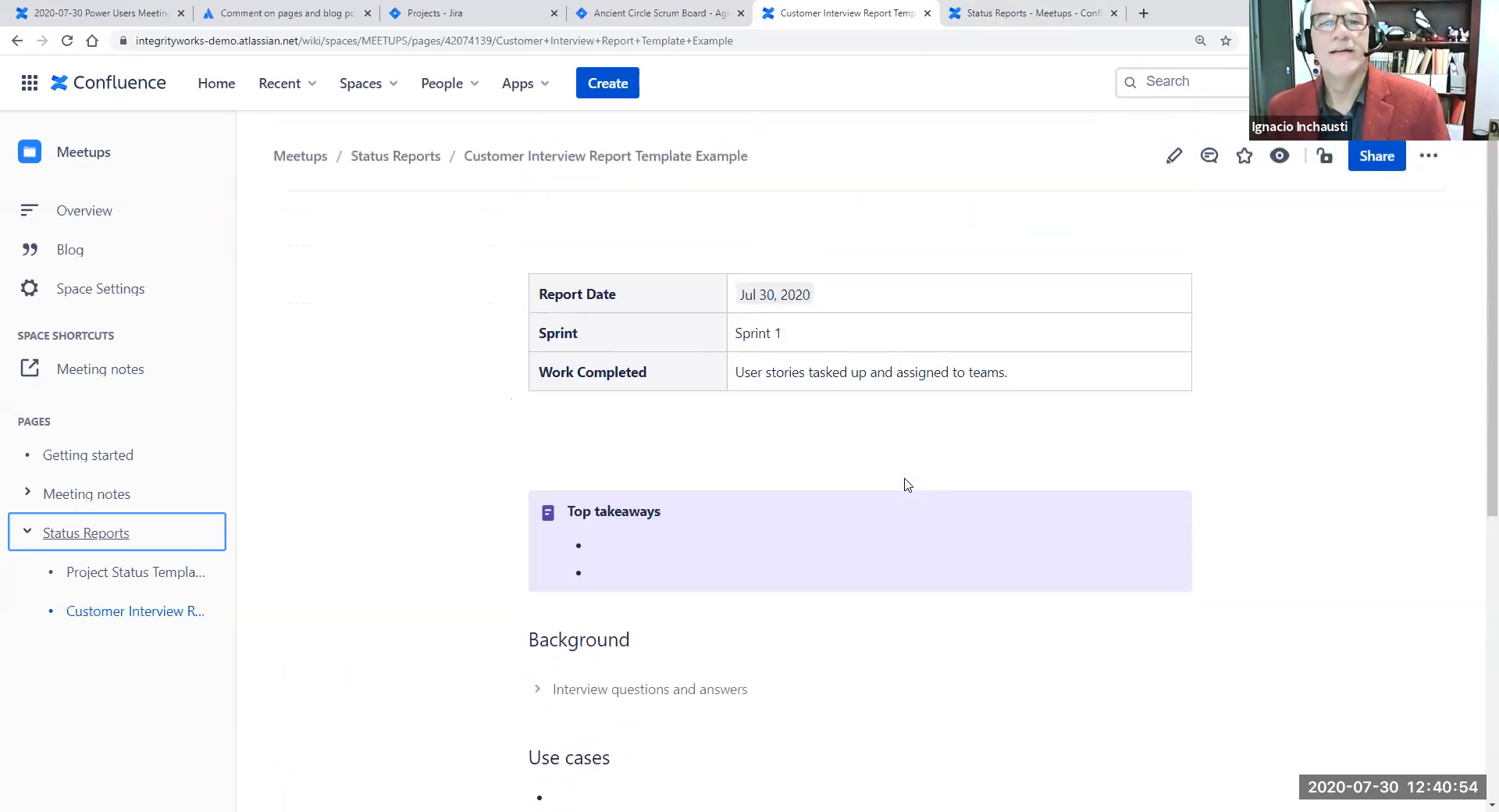
pyautogui.scroll(2, 906, 485)
# Open the Status Reports page history and view the current version, version 2 and version 1 side by side in tabs
pyautogui.click(1031, 13)
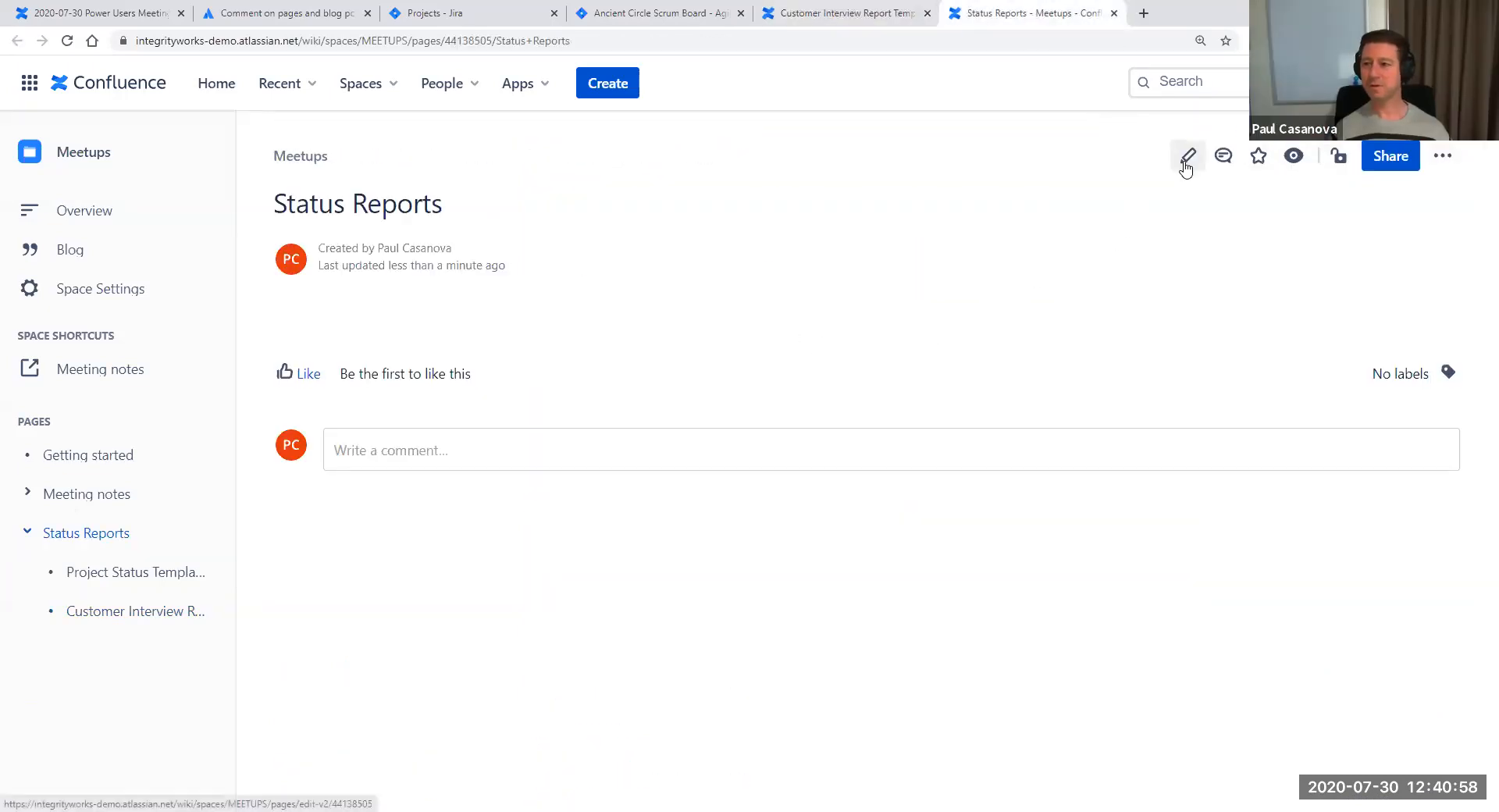
pyautogui.click(1443, 156)
pyautogui.click(1376, 228)
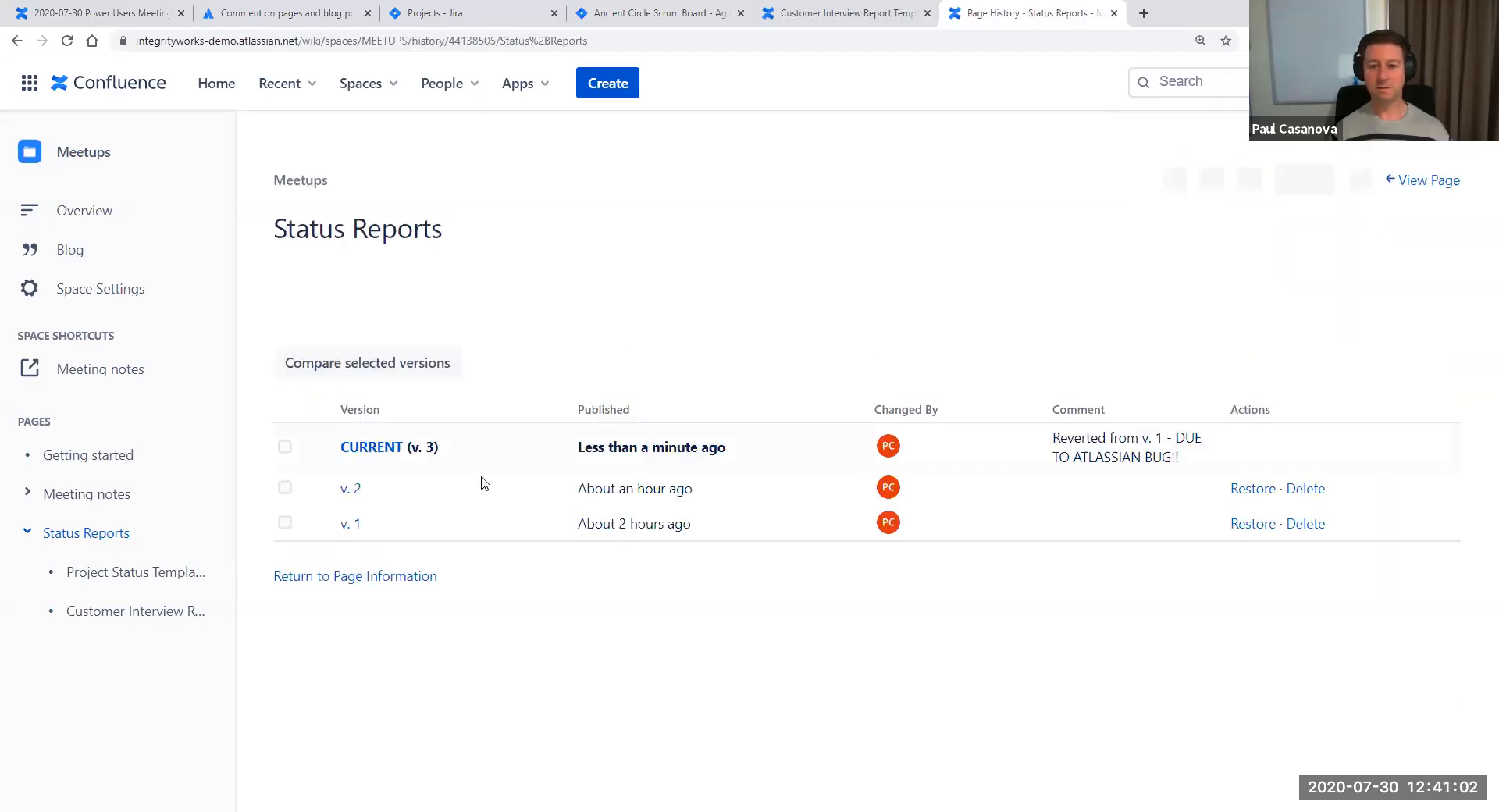
pyautogui.rightClick(348, 491)
pyautogui.click(365, 501)
pyautogui.rightClick(350, 525)
pyautogui.click(369, 537)
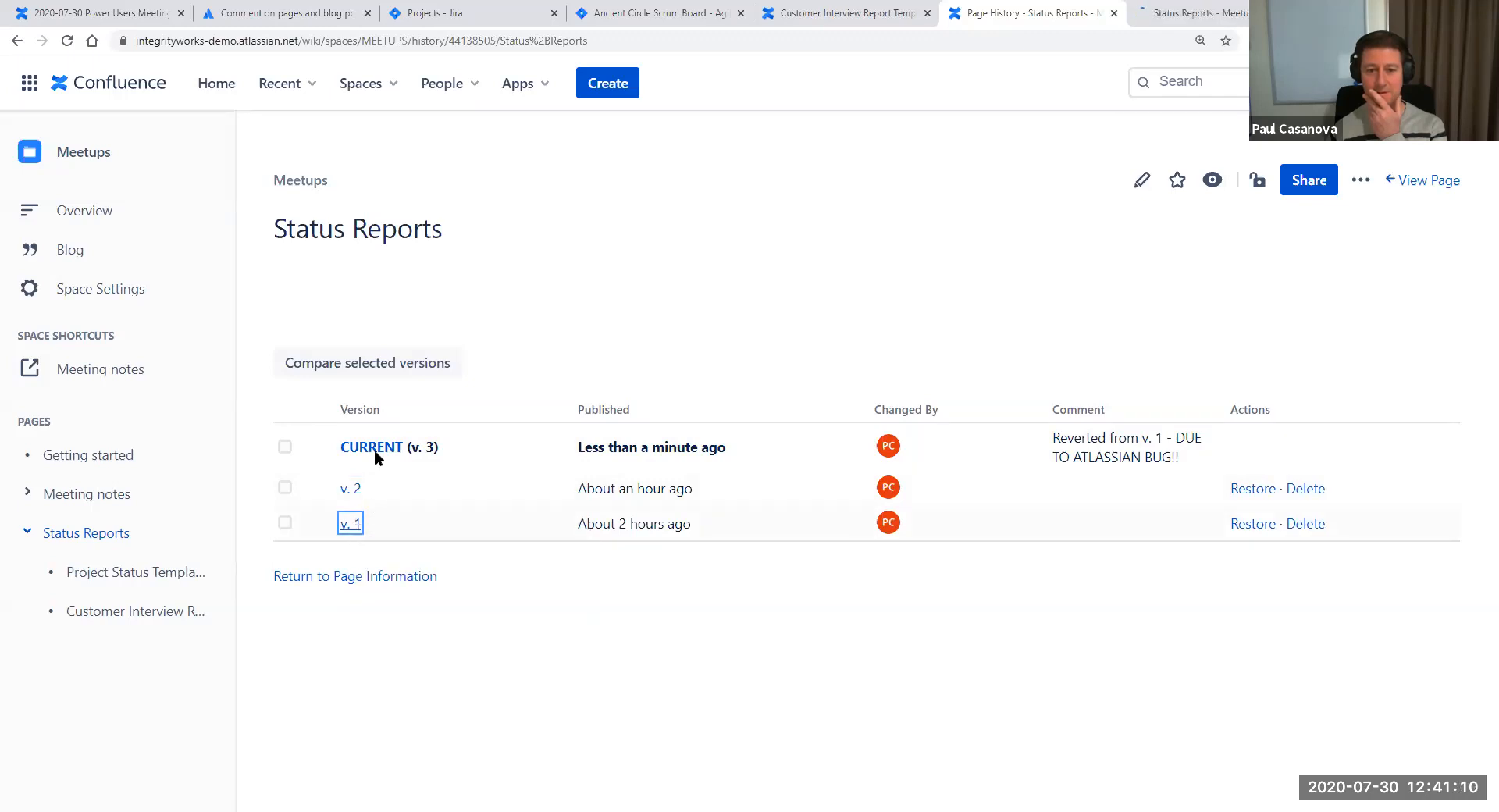
pyautogui.middleClick(372, 446)
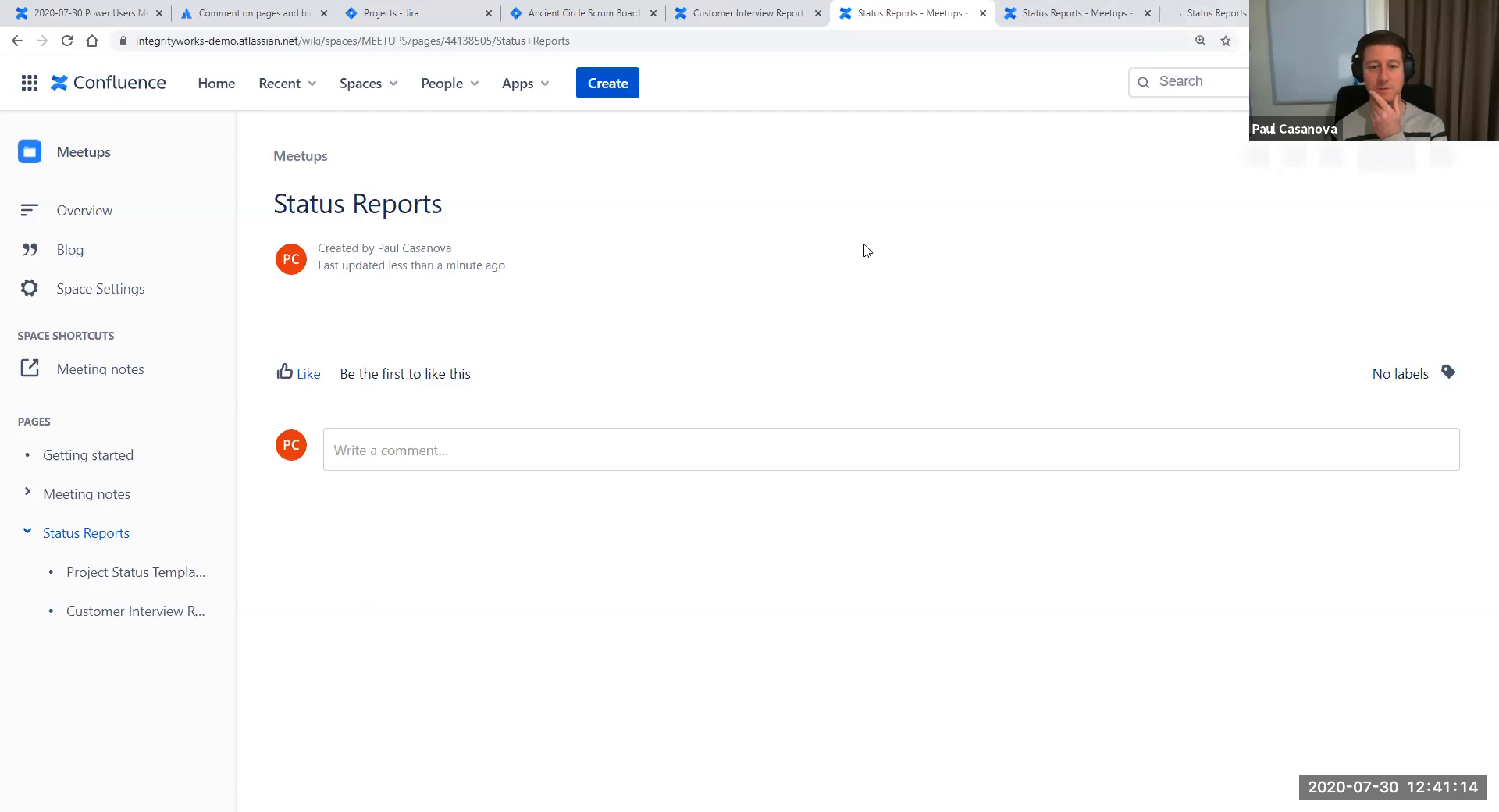
pyautogui.click(1066, 14)
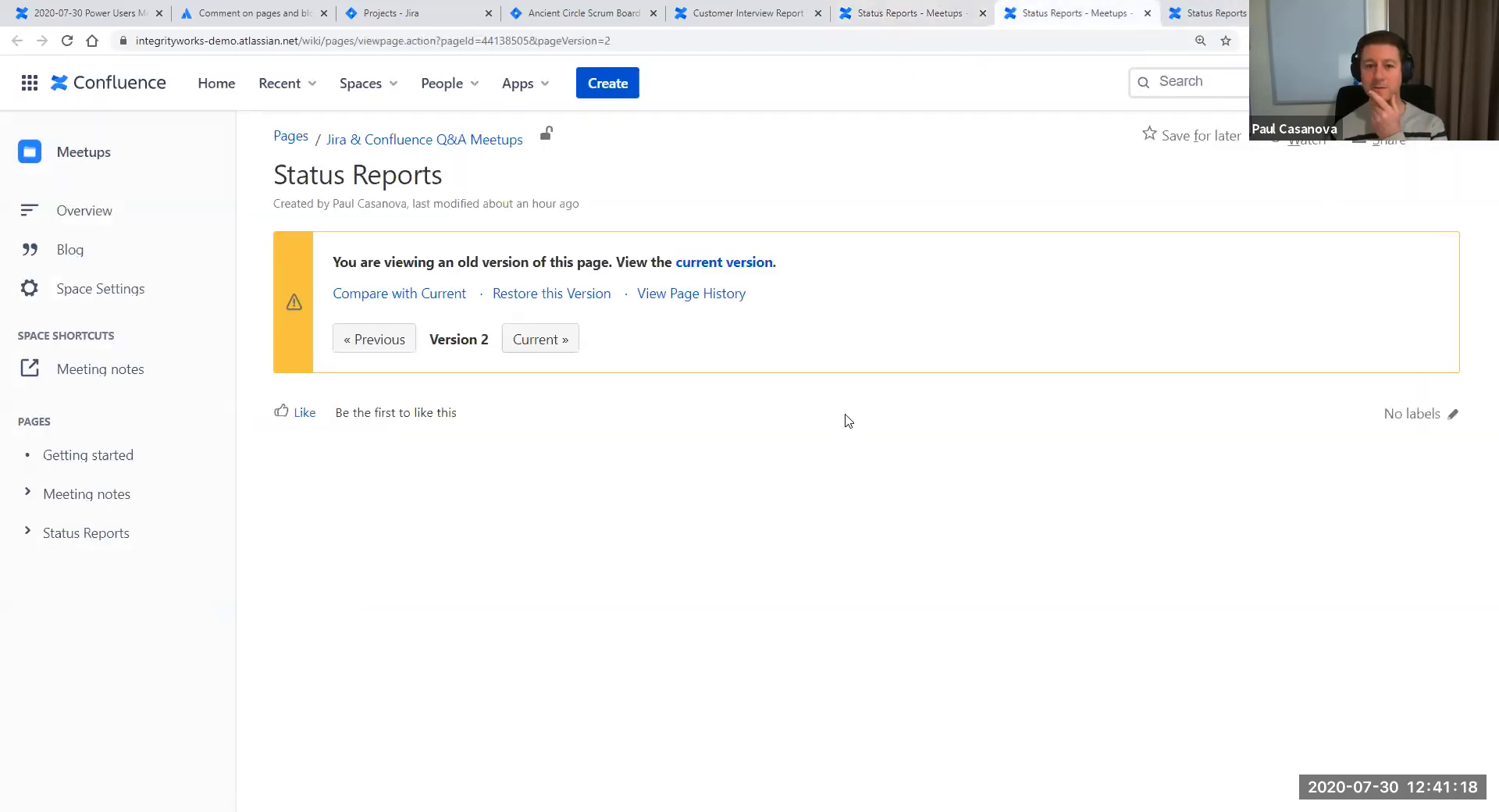
pyautogui.click(1215, 14)
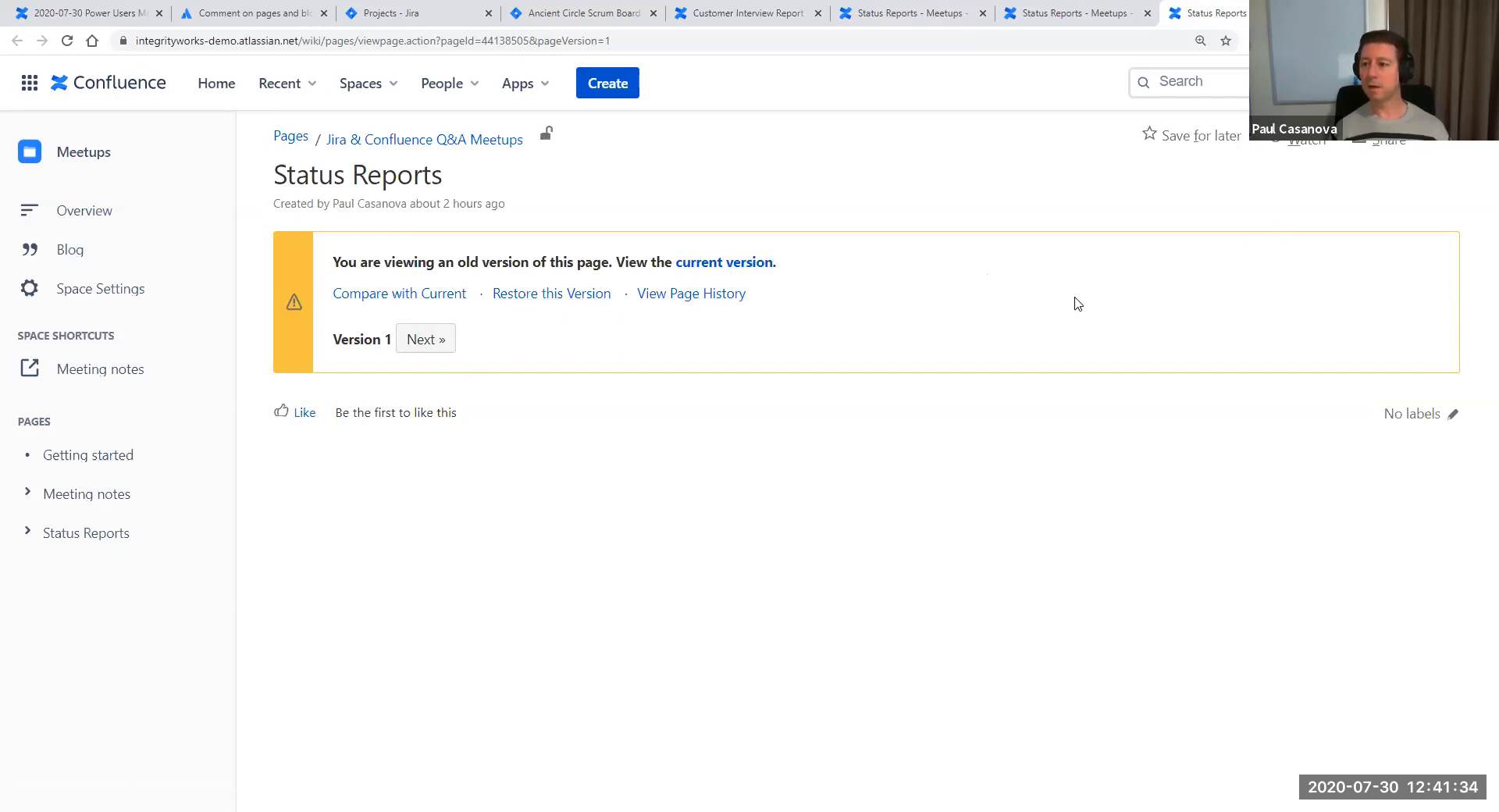
# Try to edit the current version of the Status Reports page and close its tab
pyautogui.click(909, 13)
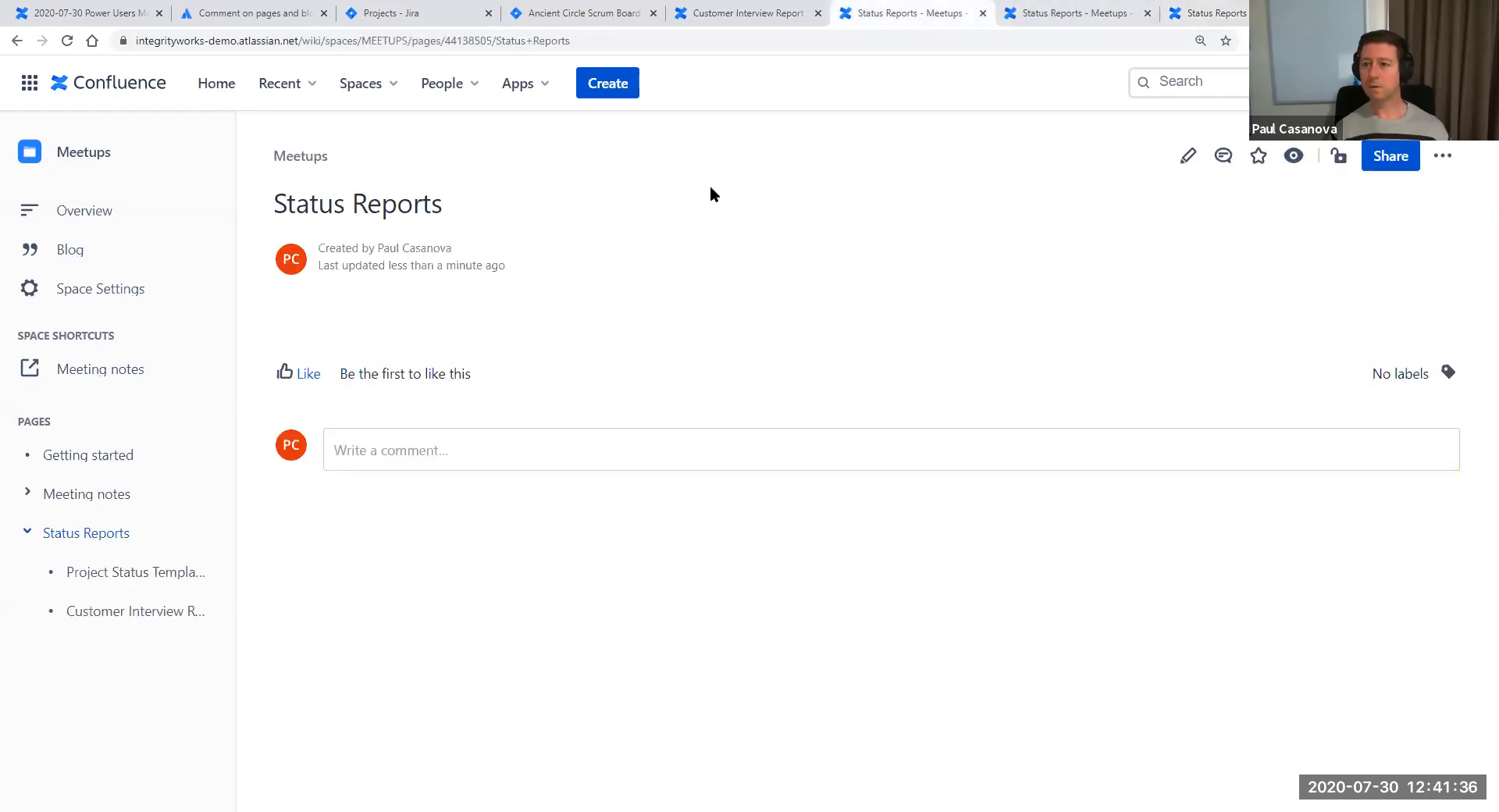
pyautogui.click(1188, 155)
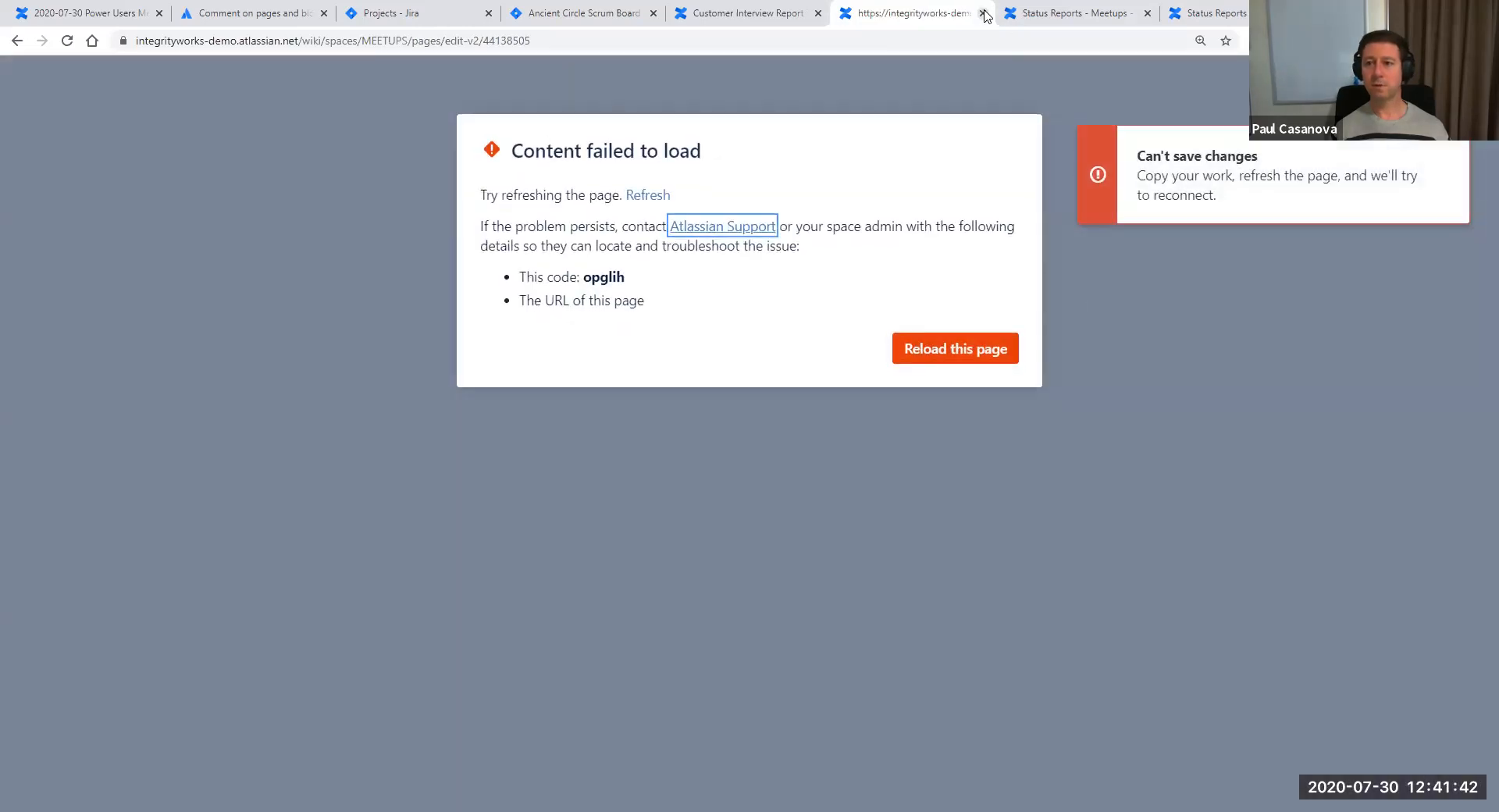
pyautogui.click(982, 13)
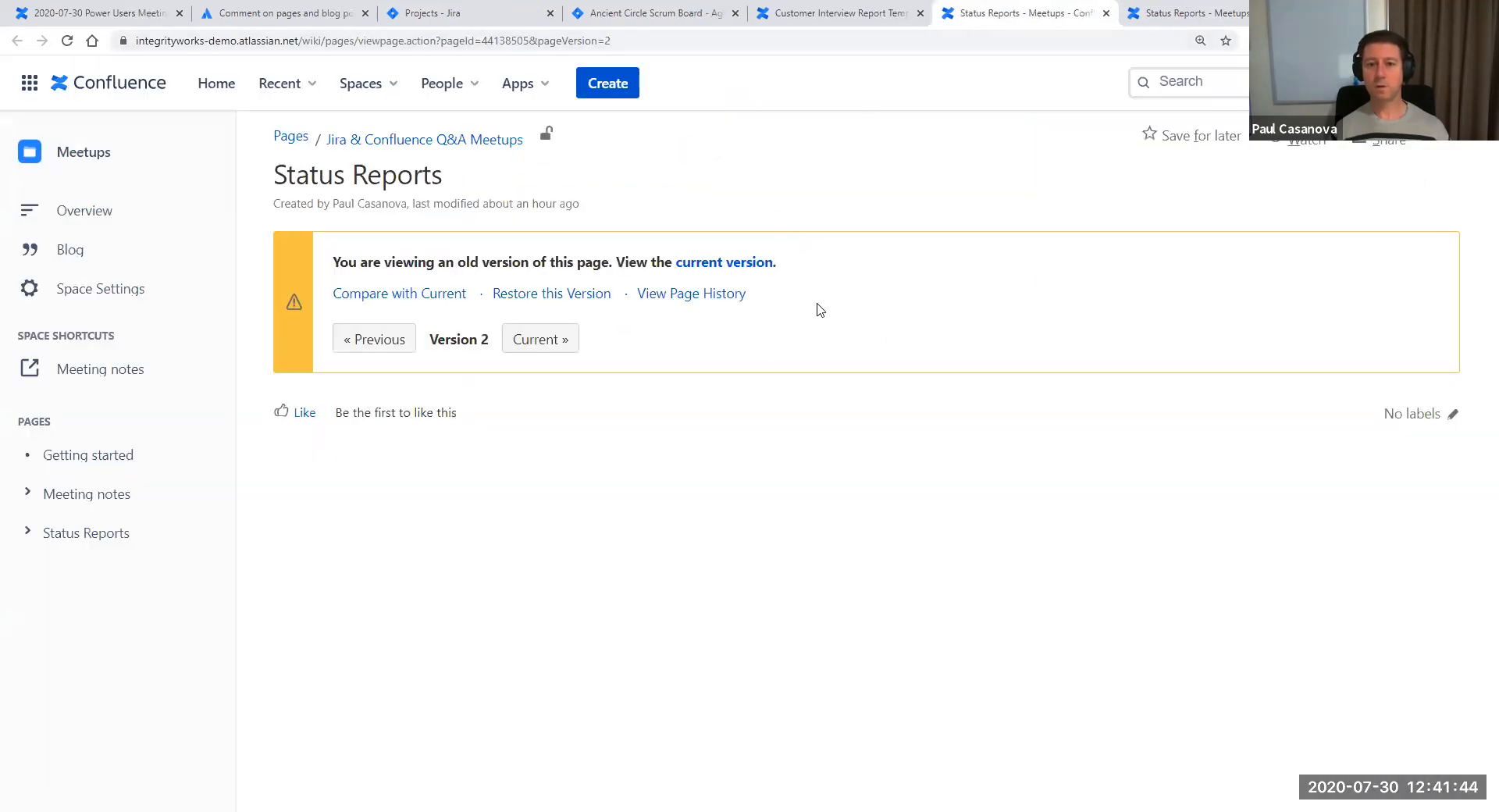
# Close the version 2 view and restore version 1 of the Status Reports page with the comment "Reverted from v. 1"
pyautogui.click(1168, 13)
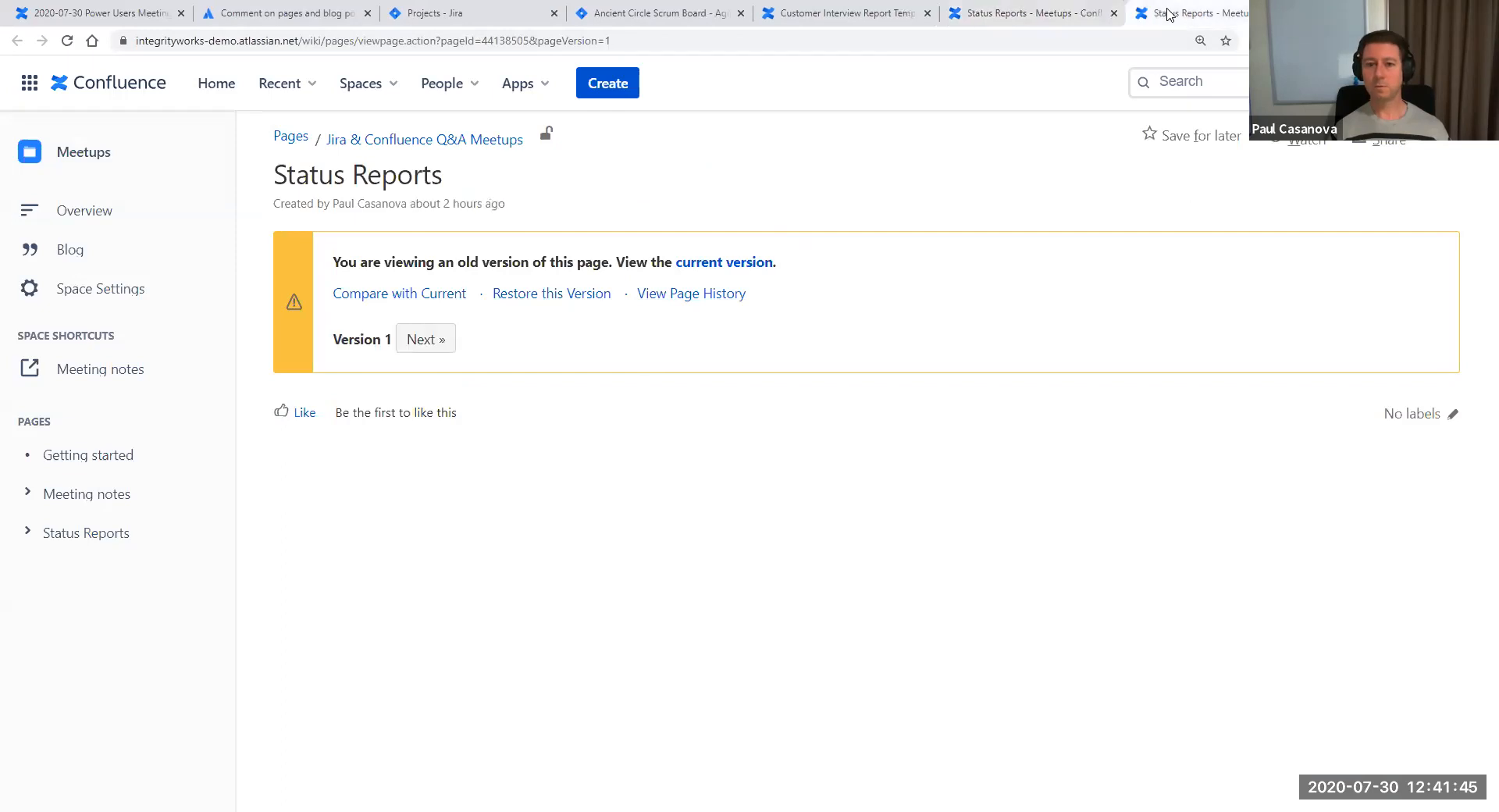
pyautogui.click(1044, 15)
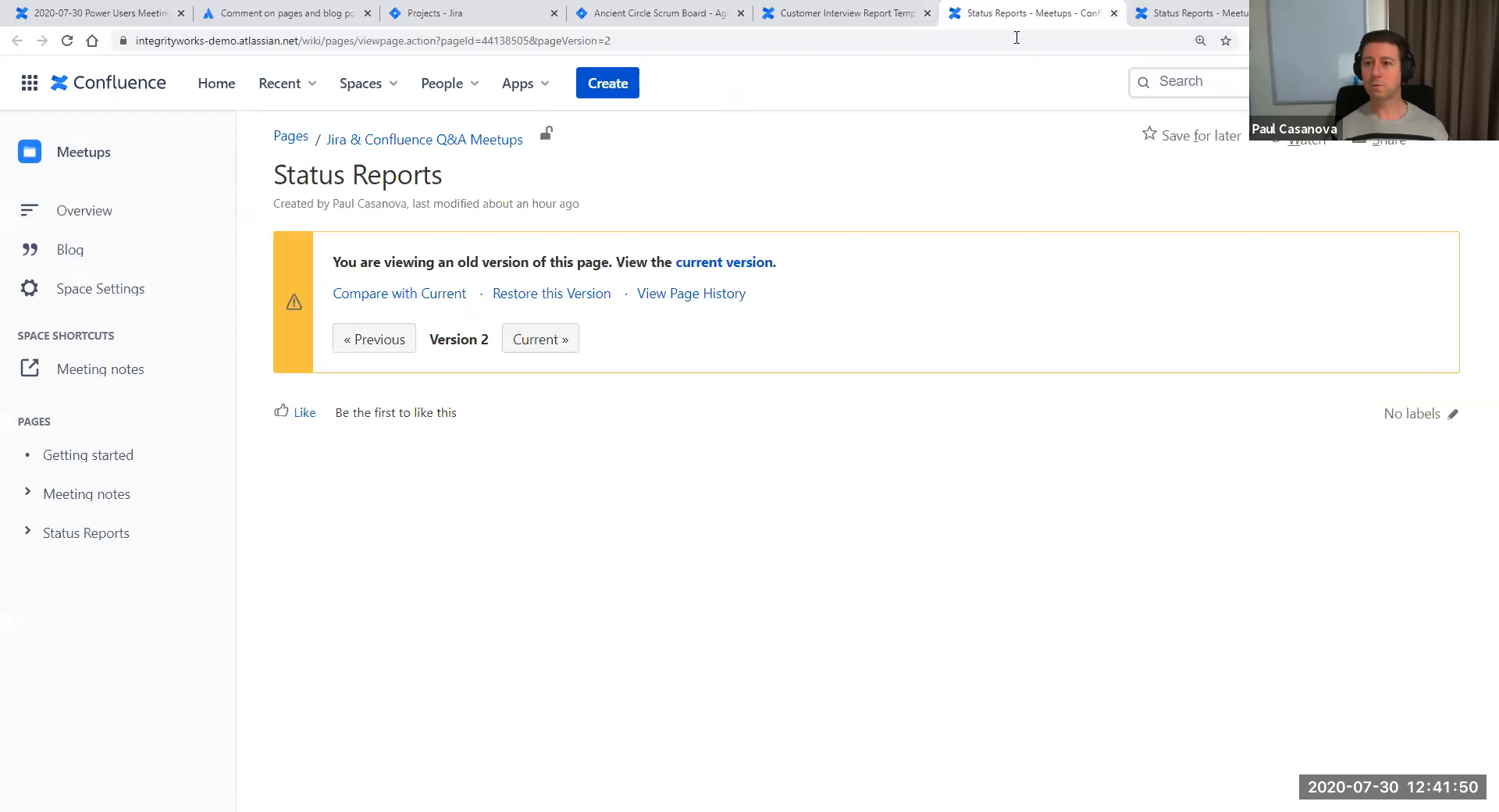
pyautogui.click(1114, 13)
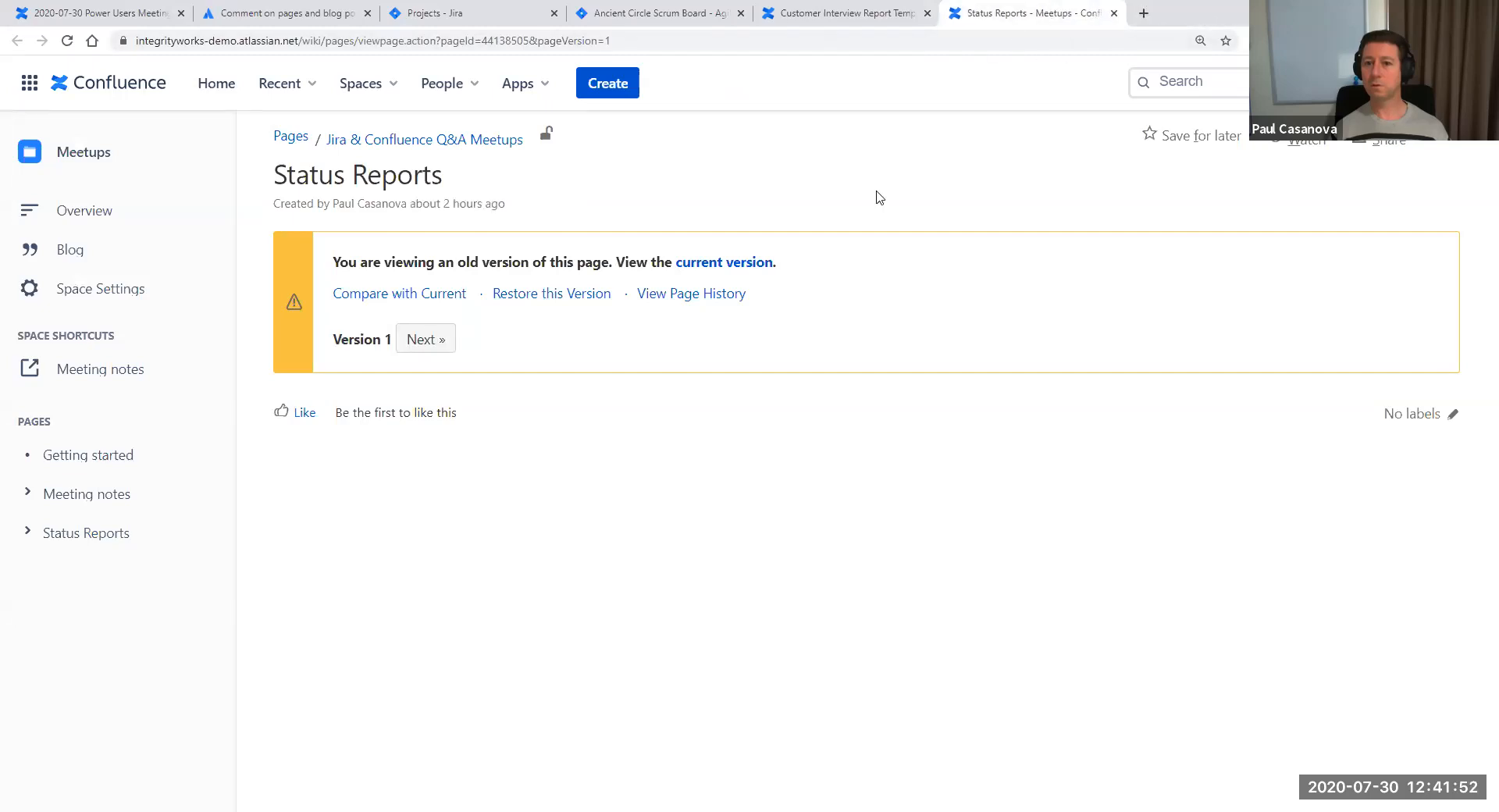
pyautogui.click(557, 294)
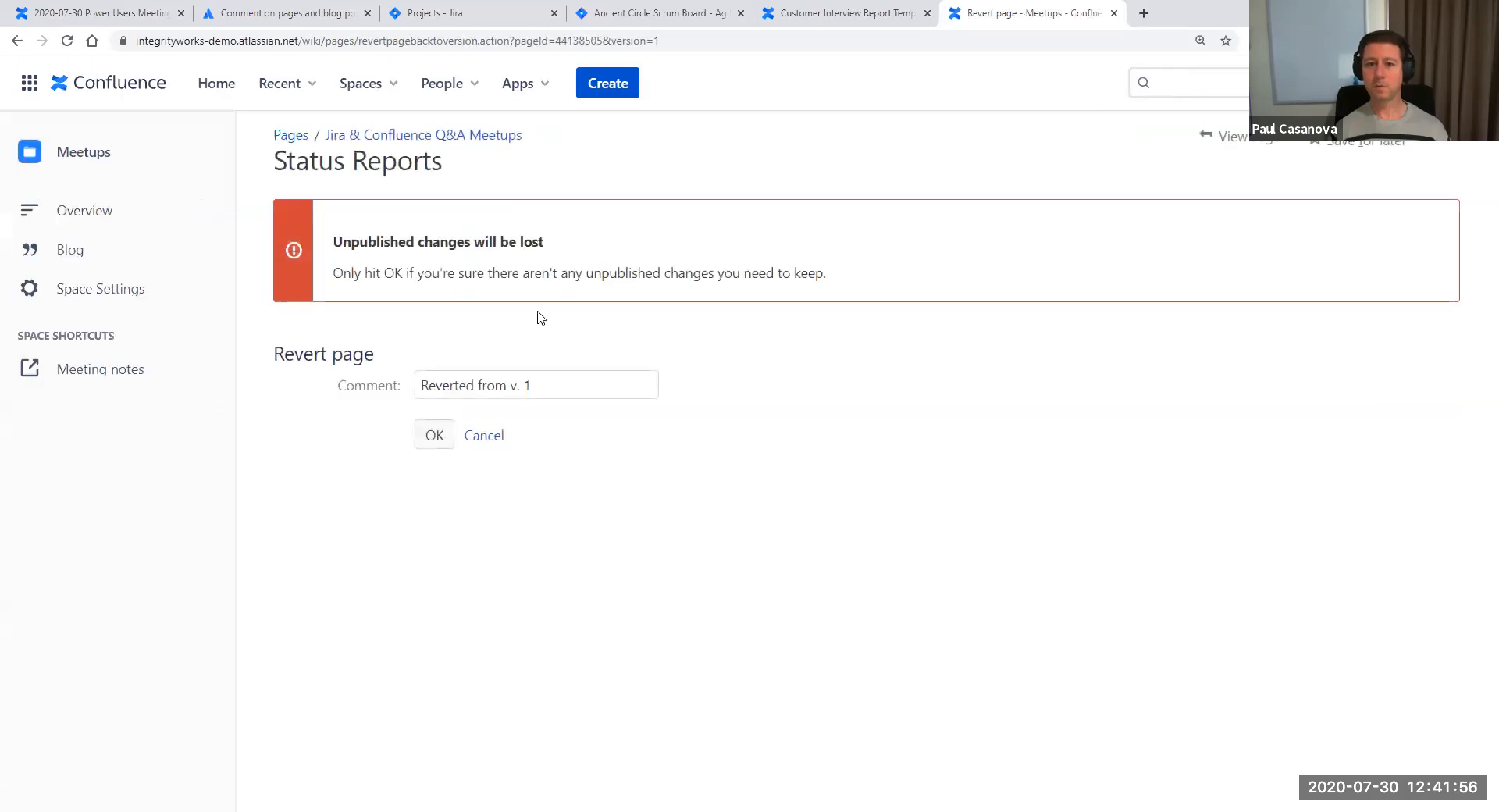
pyautogui.click(441, 442)
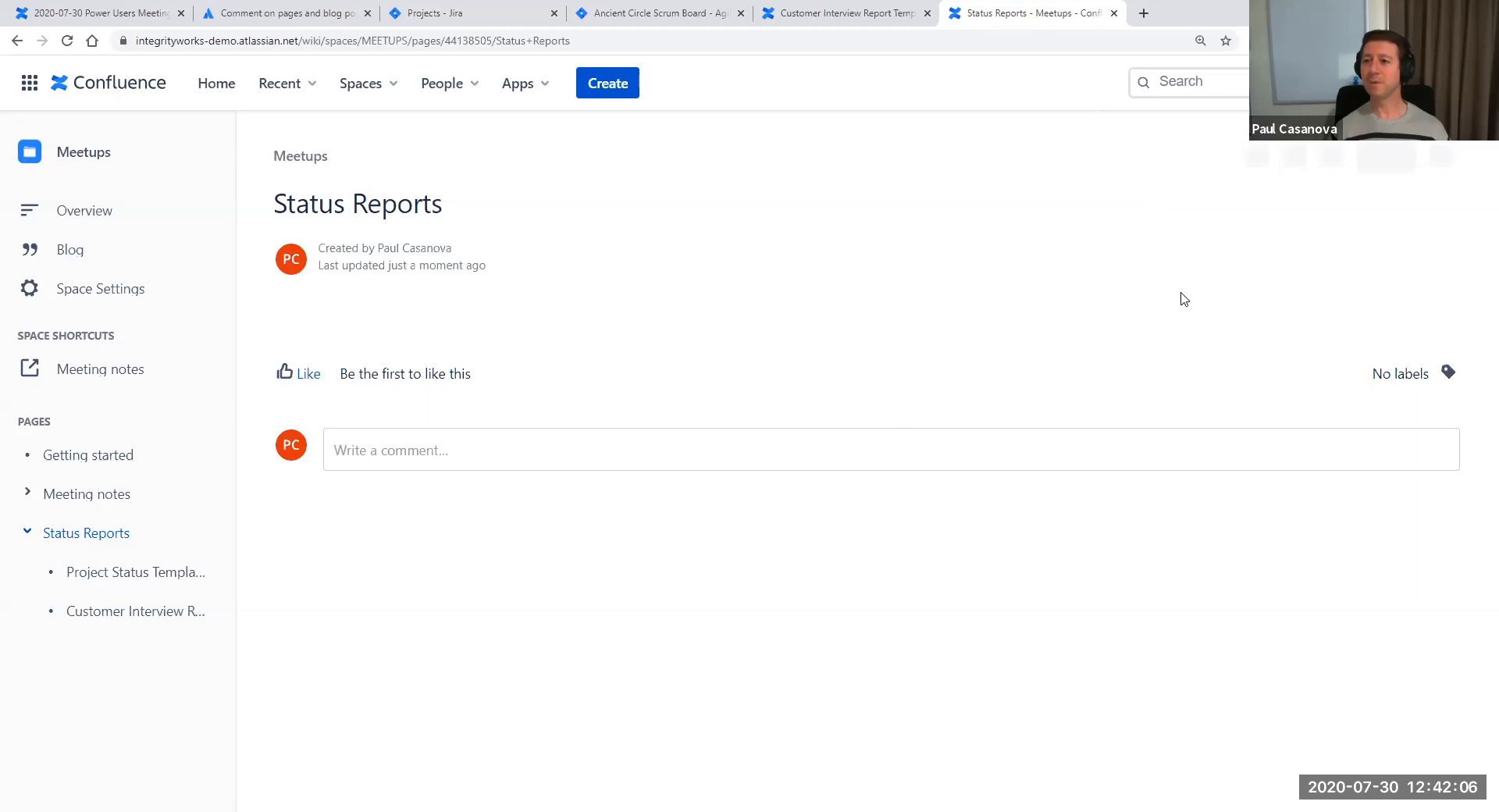
# Open the restored Status Reports page for editing and insert a Page Properties Report macro in its body
pyautogui.click(1185, 154)
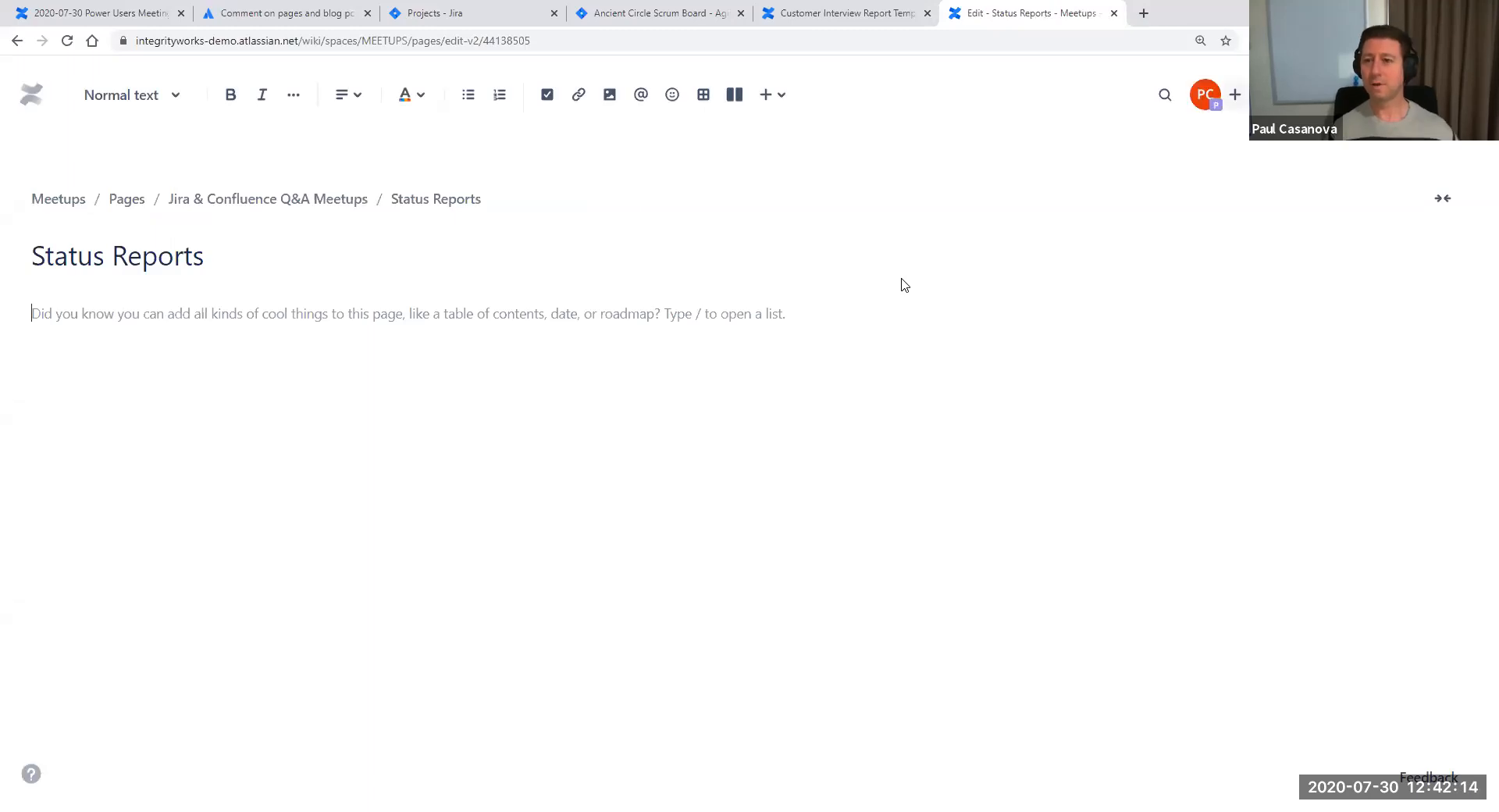
pyautogui.write('/PAG')
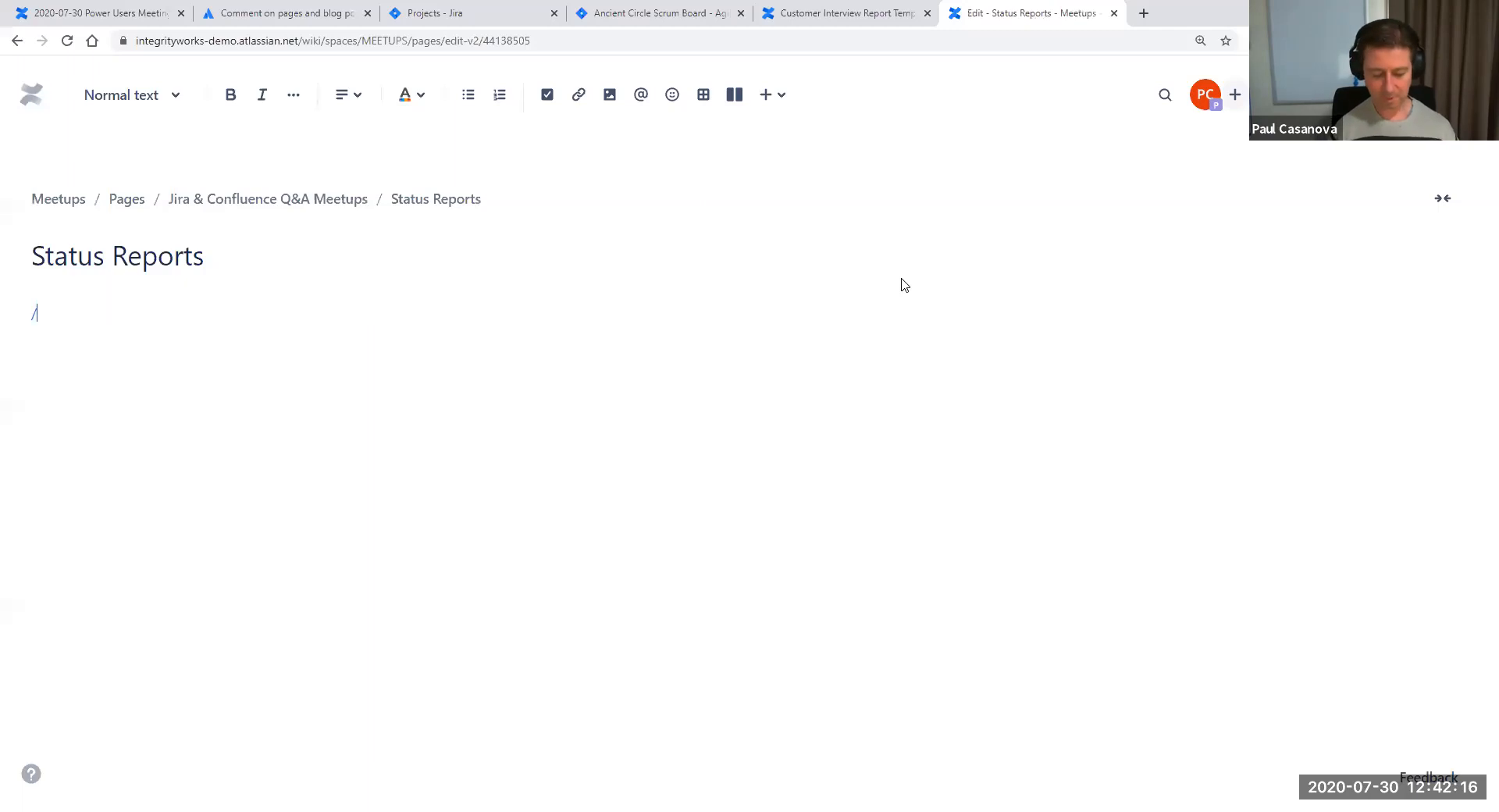
pyautogui.press('BackSpace')
pyautogui.press('BackSpace')
pyautogui.press('BackSpace')
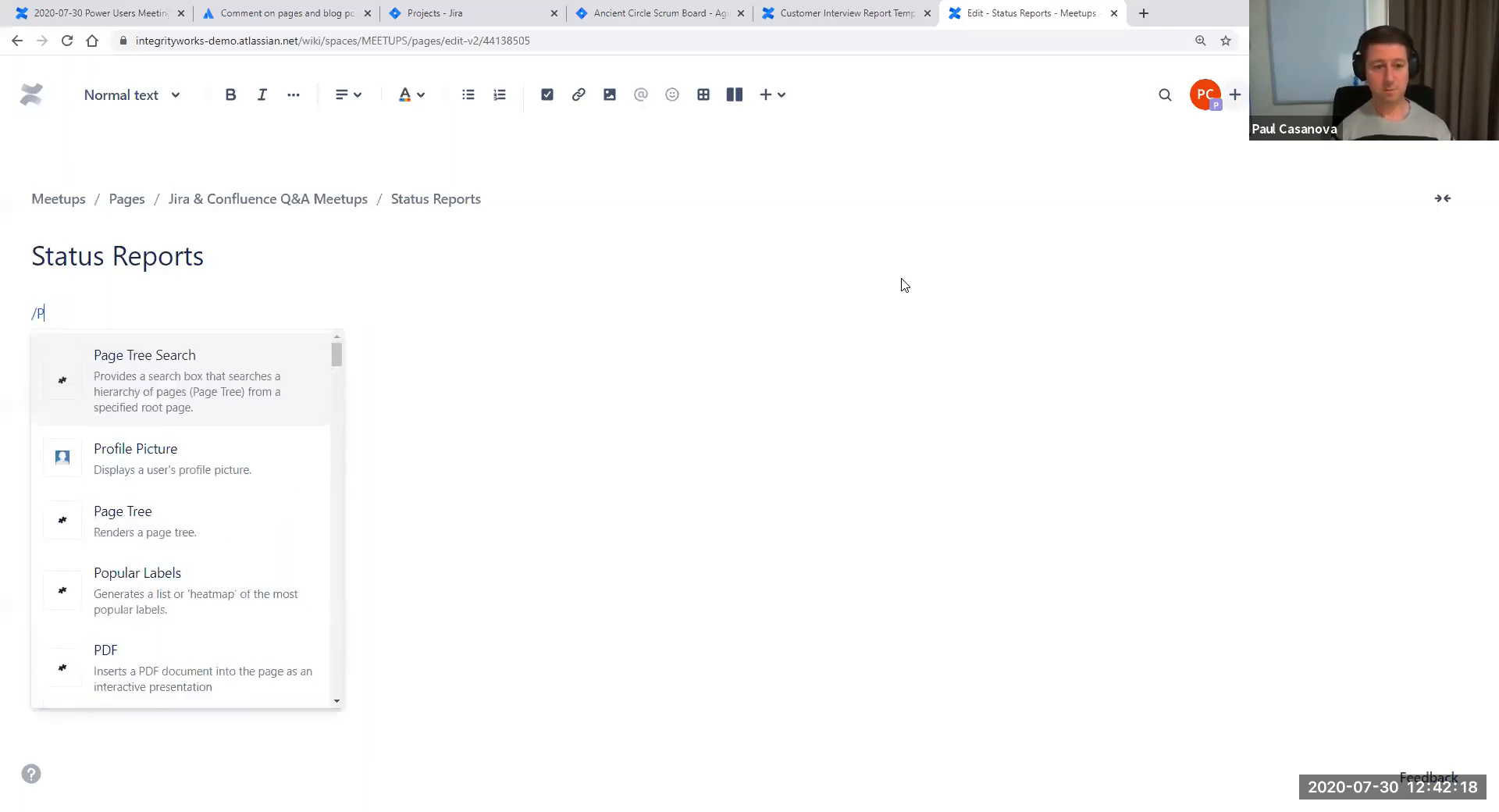
pyautogui.write('page')
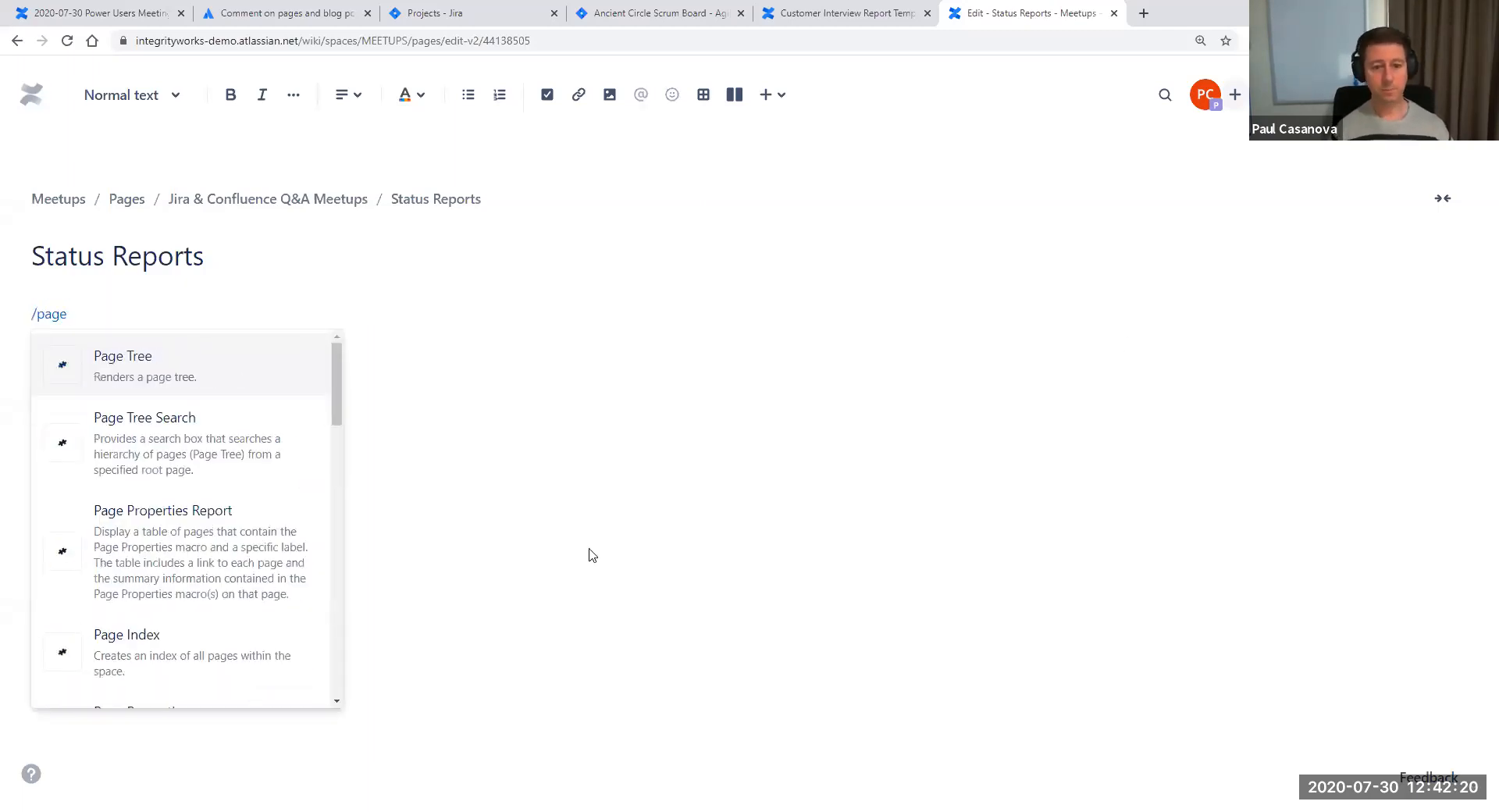
pyautogui.click(208, 515)
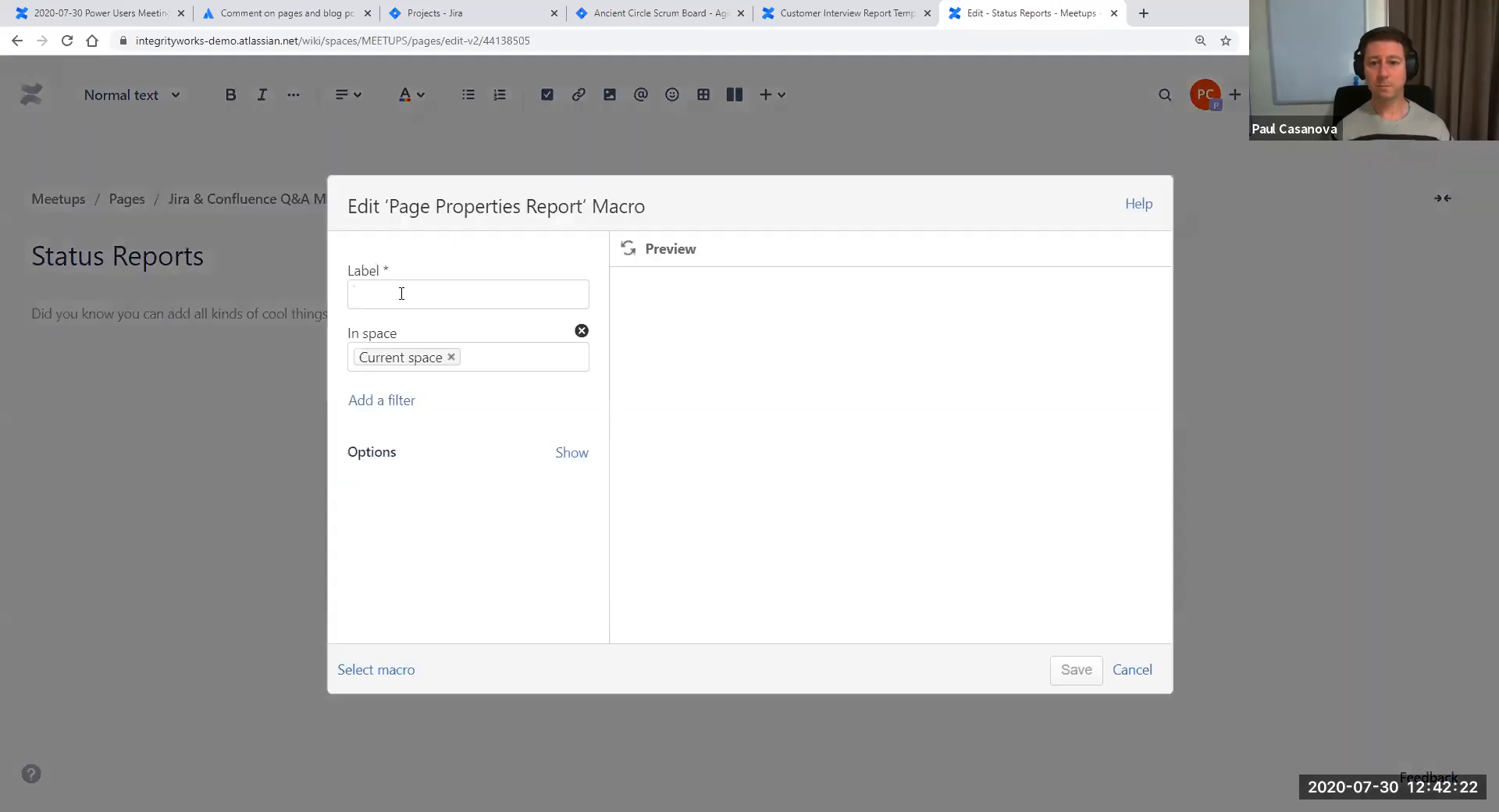
# Set the macro's label to status_report and its columns to show to Report Date,Sprint,Work Completed
pyautogui.write('status')
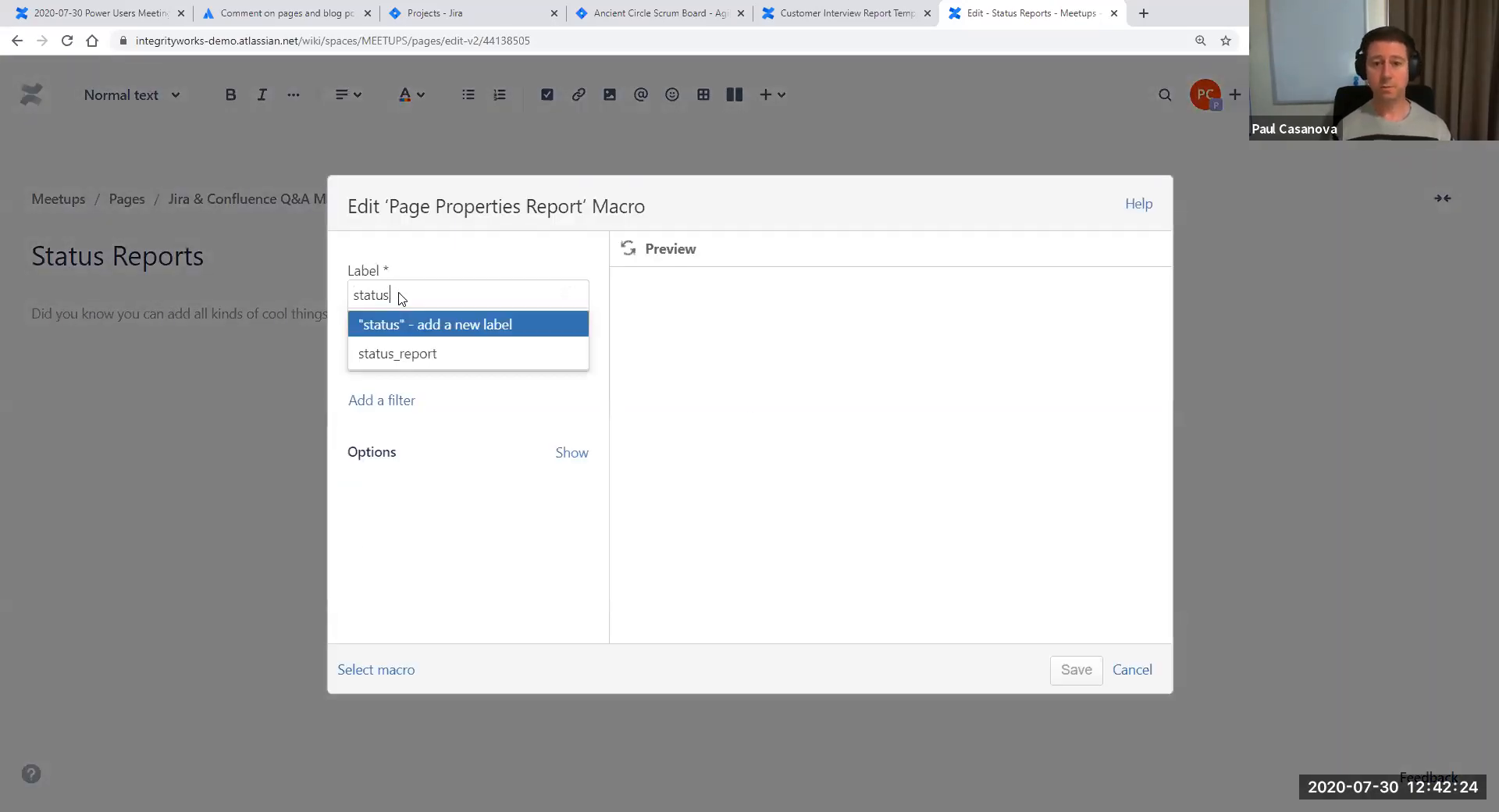
pyautogui.click(405, 349)
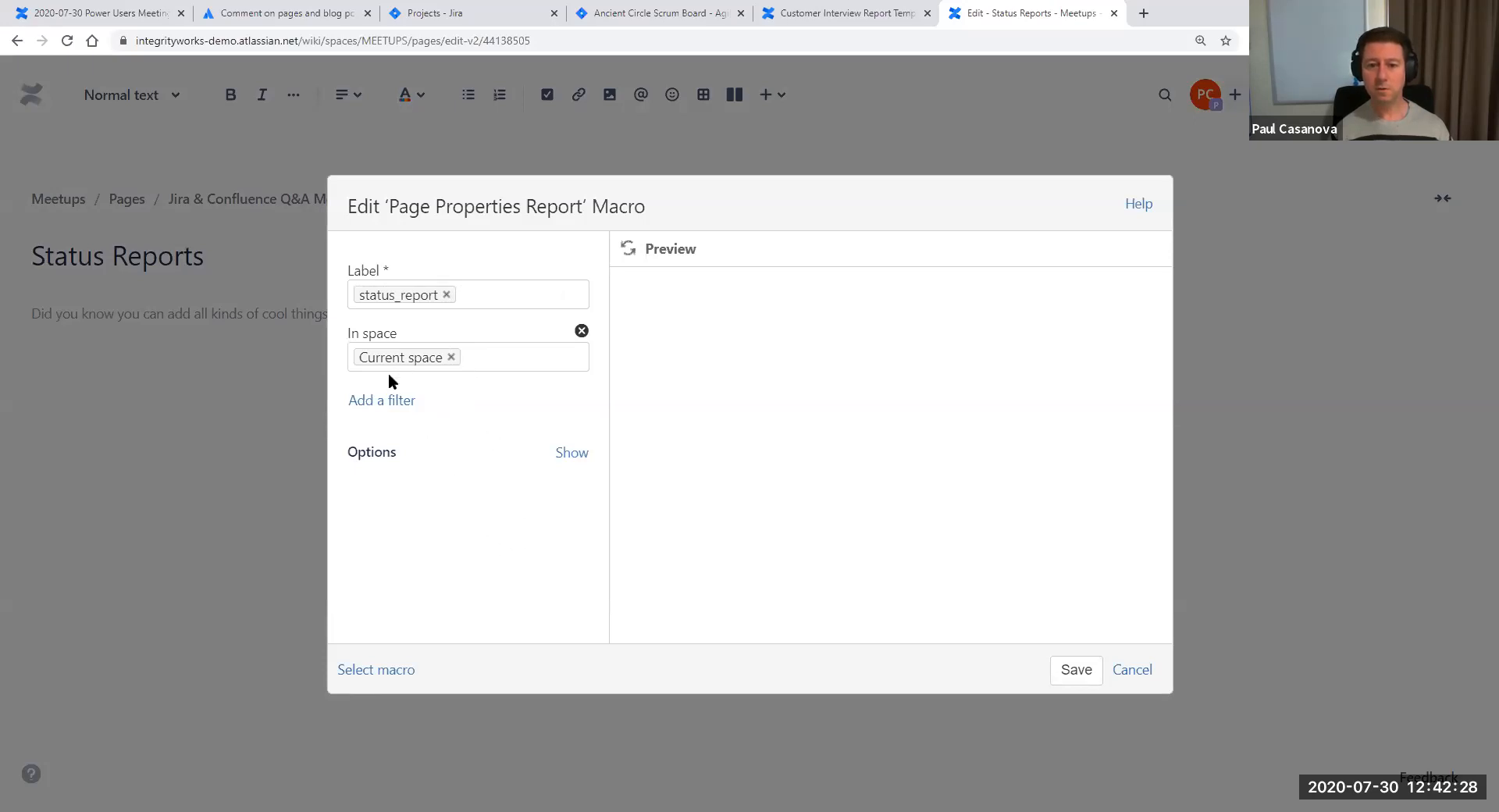
pyautogui.click(572, 455)
pyautogui.scroll(-2, 563, 464)
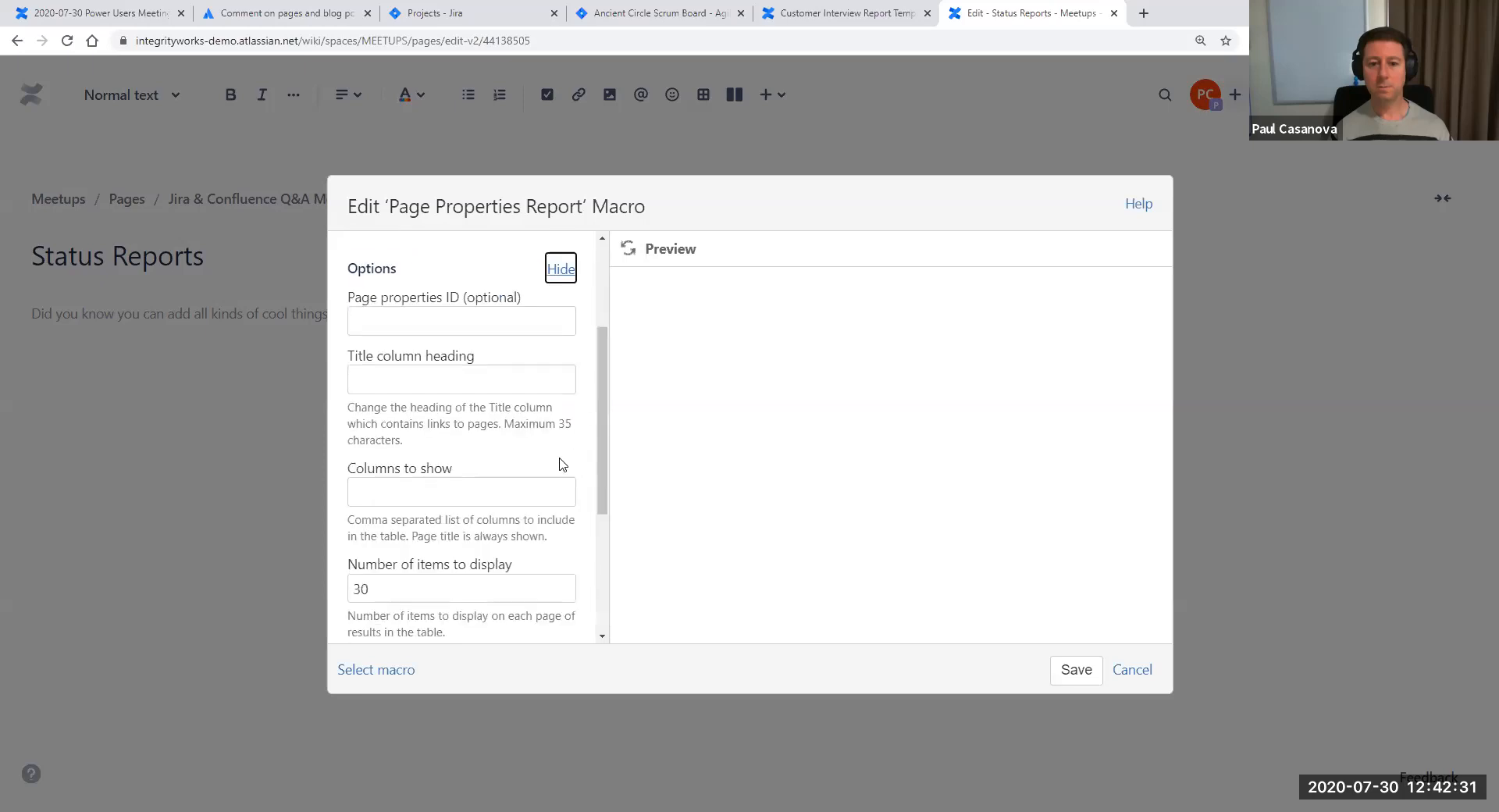
pyautogui.click(439, 493)
pyautogui.click(412, 533)
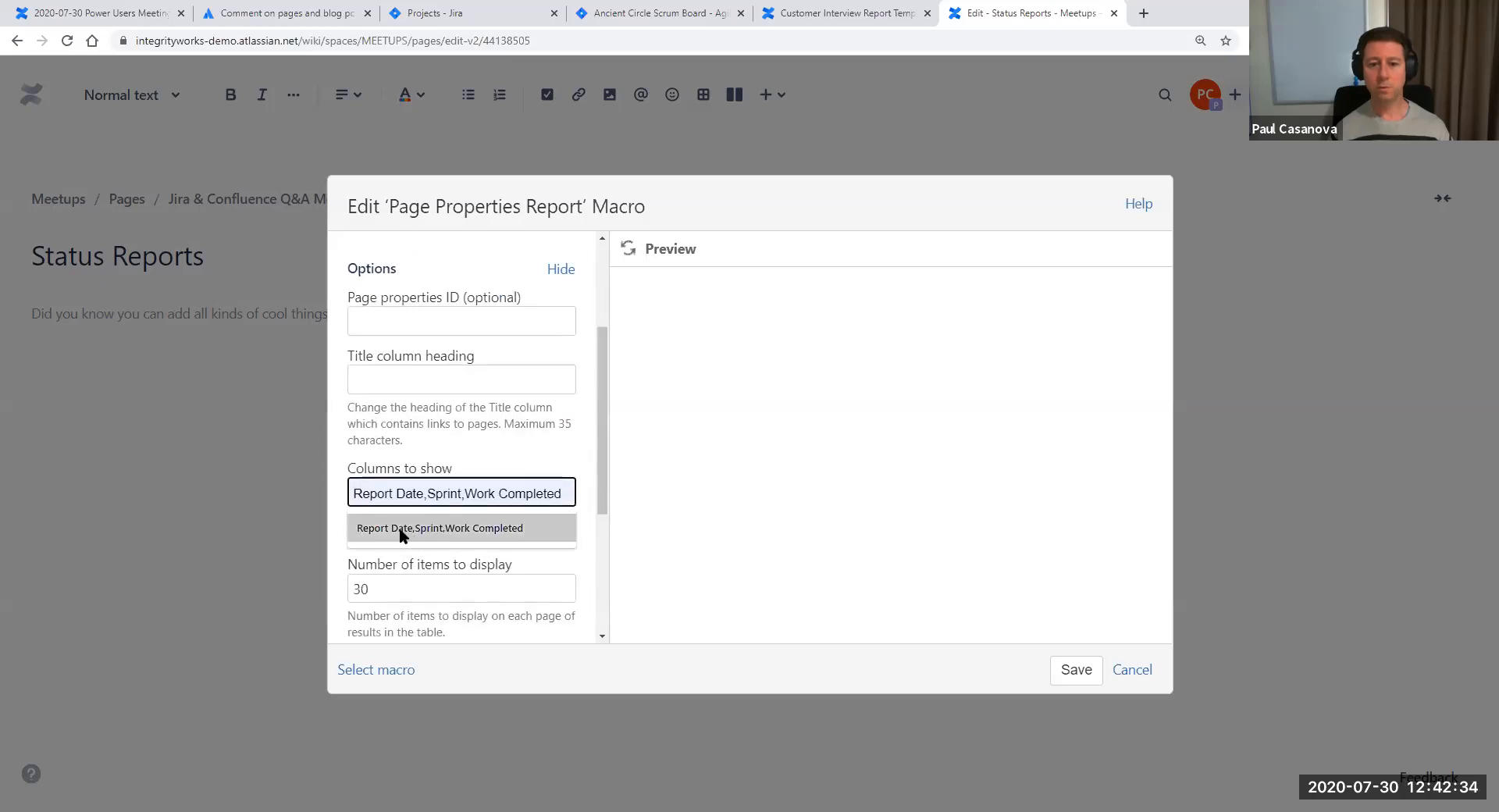
pyautogui.click(483, 529)
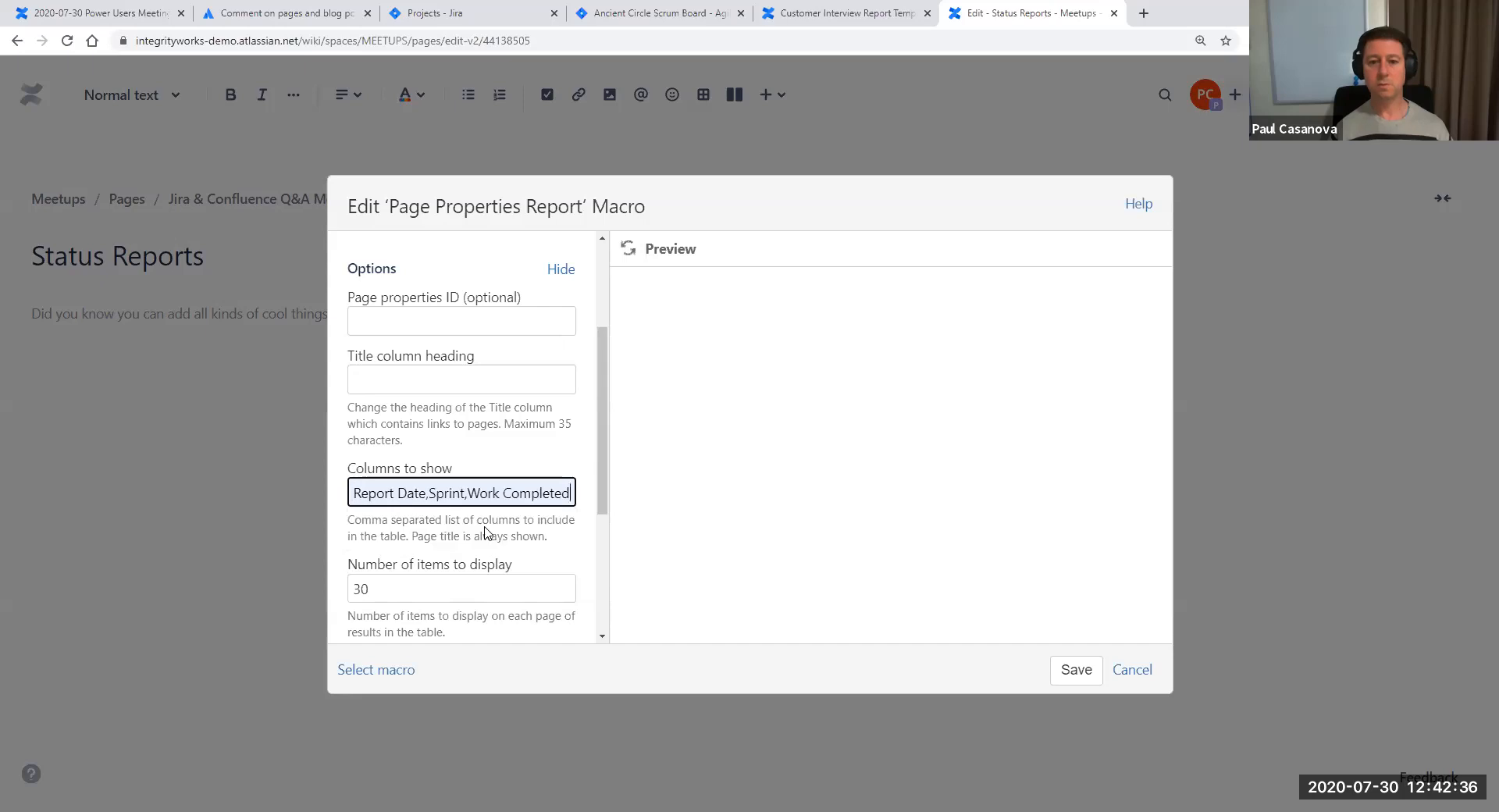
# Save the Page Properties Report macro with the remaining options at their defaults and publish the Status Reports page
pyautogui.scroll(-3, 506, 518)
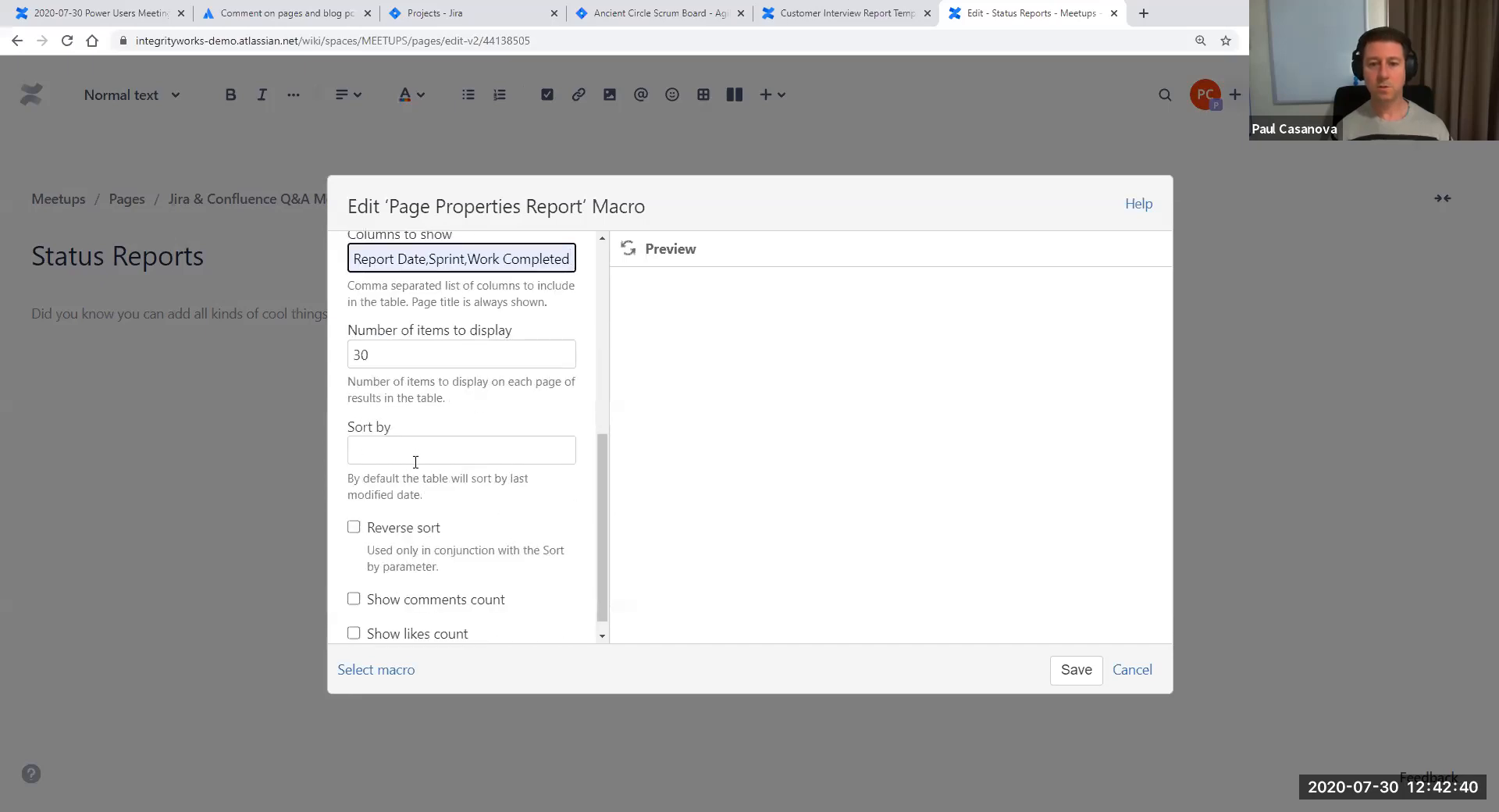
pyautogui.scroll(-1, 402, 456)
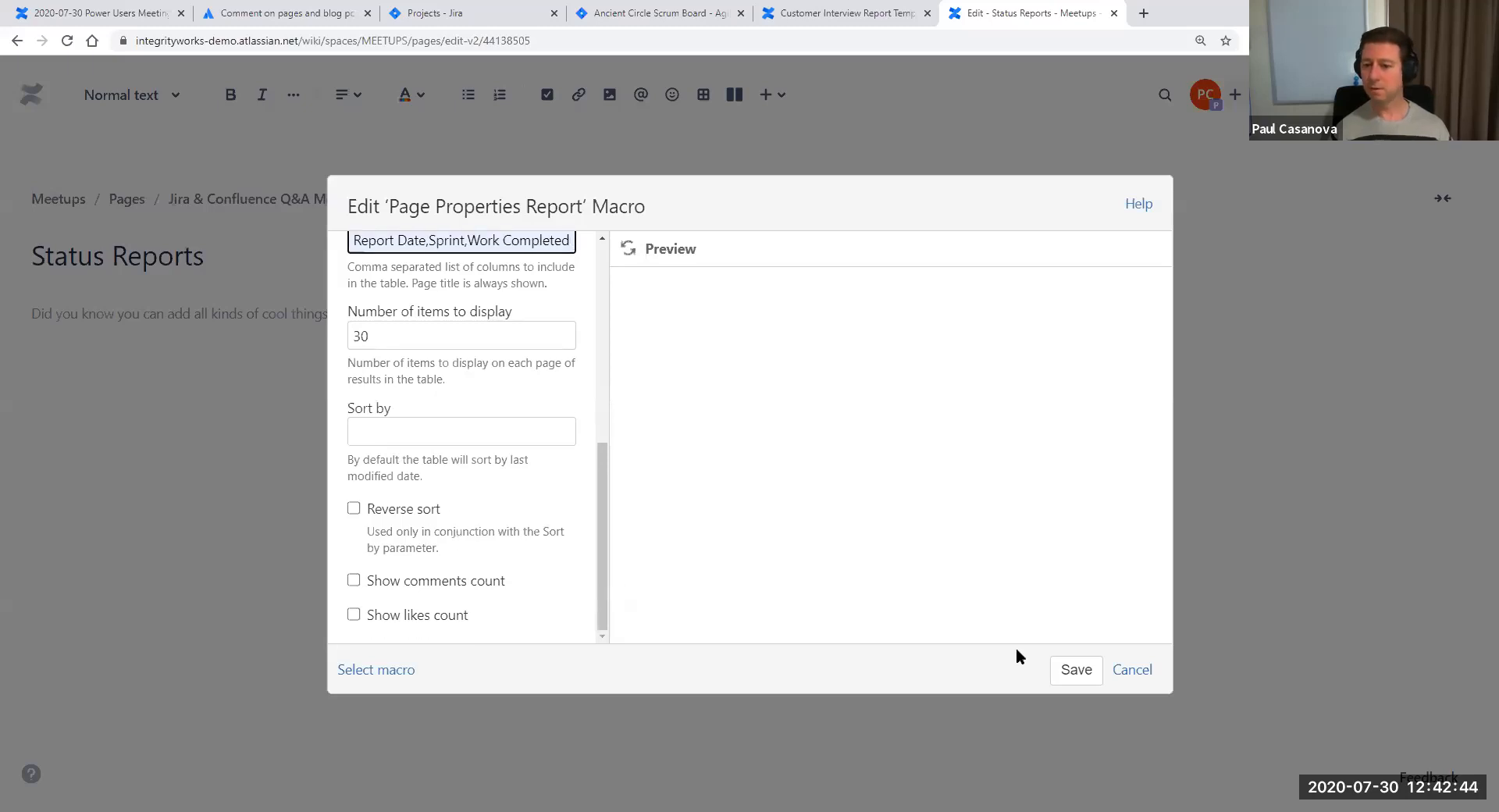
pyautogui.click(1076, 670)
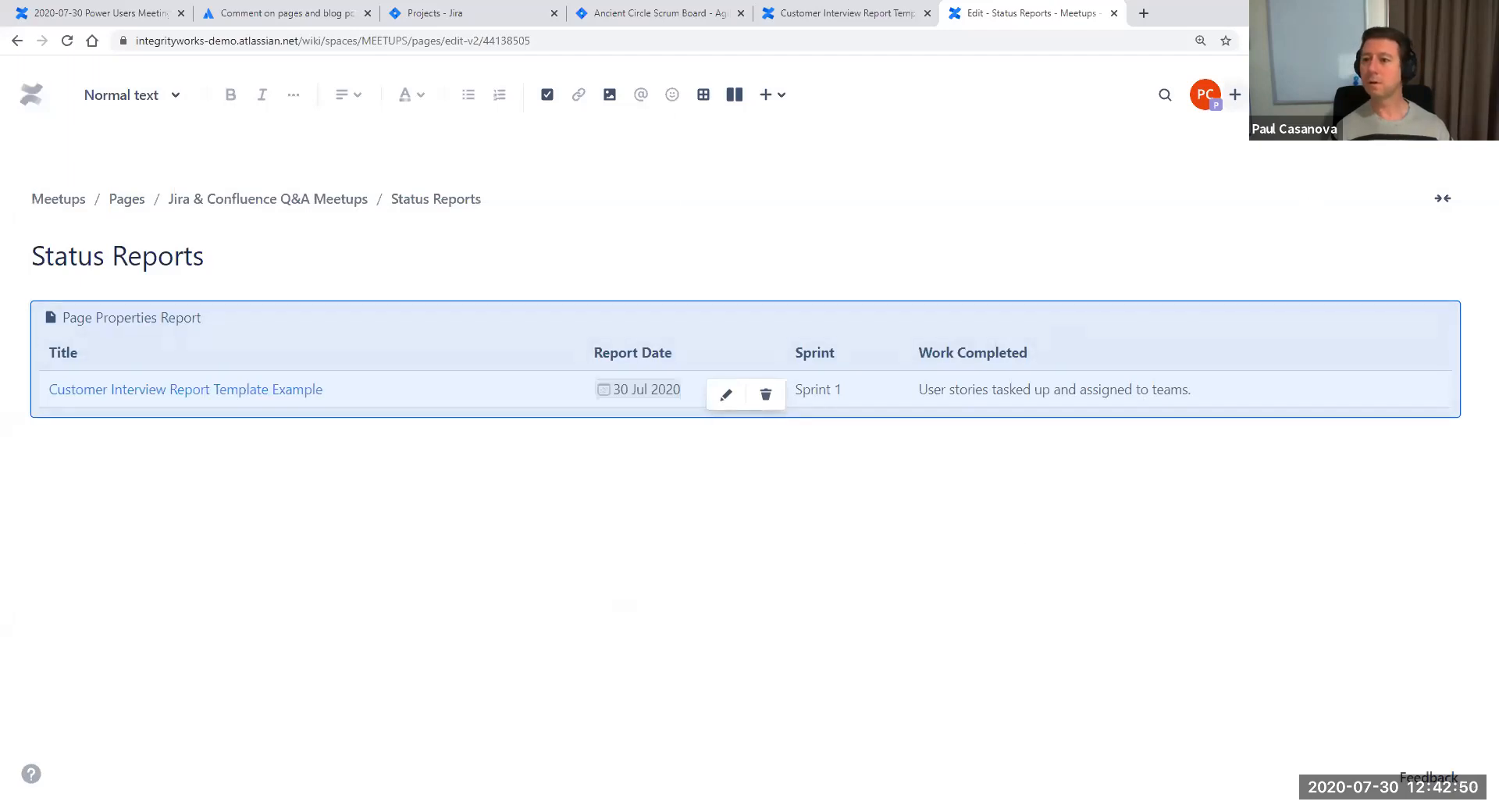
pyautogui.click(1334, 94)
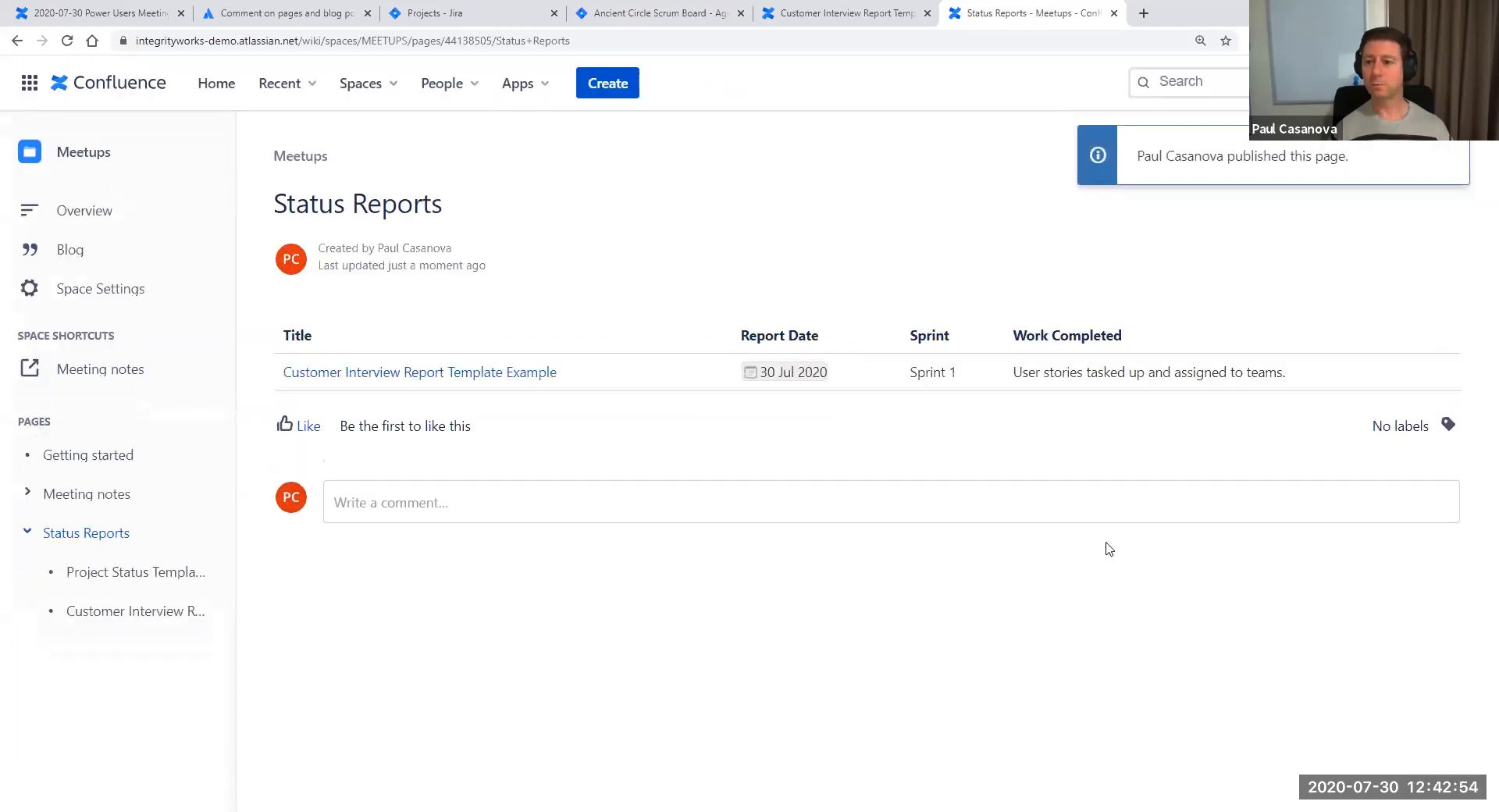
# Dismiss the publish notification, place the Status Reports tab before the Customer Interview Report Template Example tab, and copy the latter page
pyautogui.click(1442, 156)
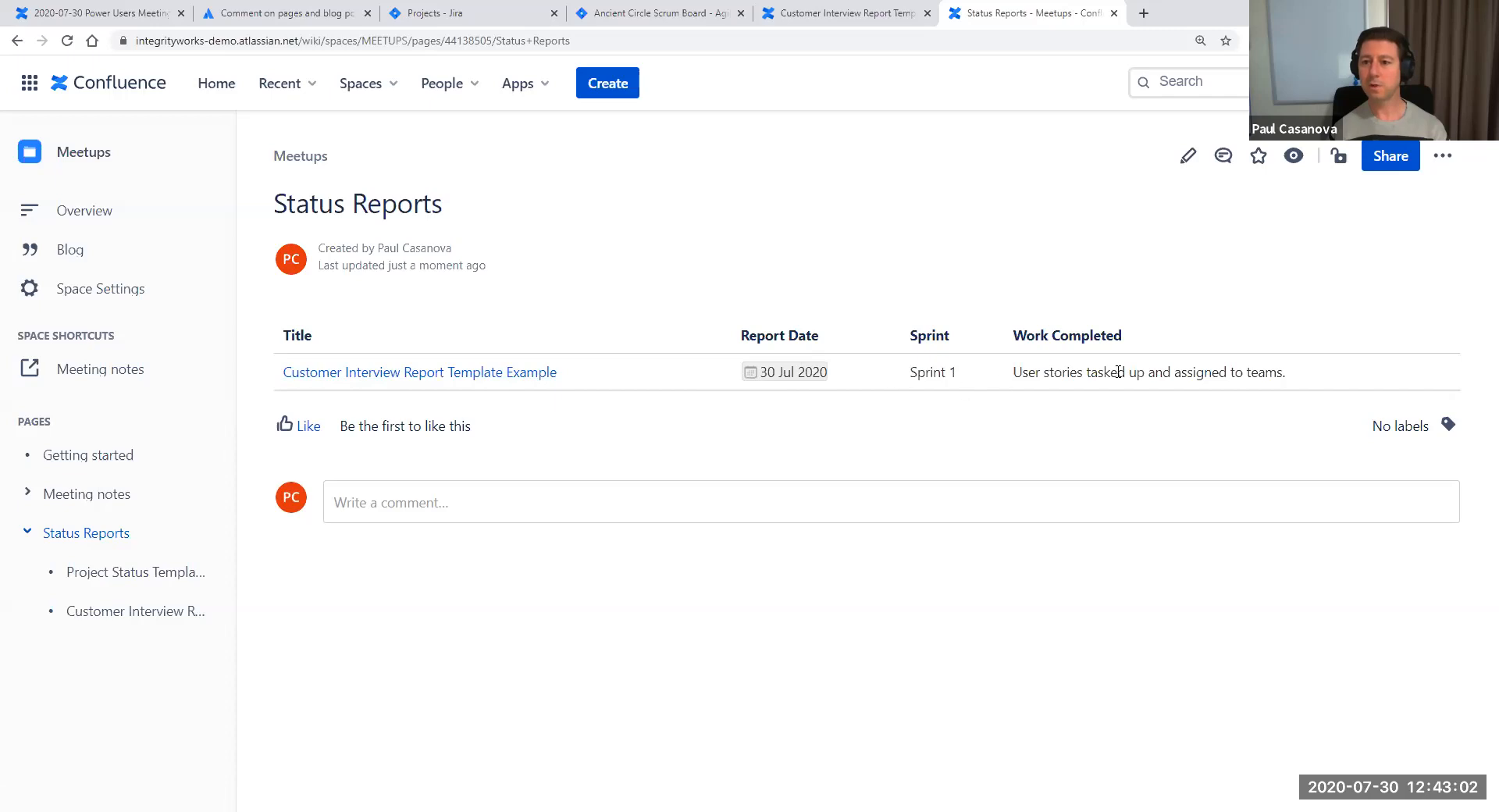
pyautogui.moveTo(1046, 14); pyautogui.dragTo(861, 28)
pyautogui.click(997, 16)
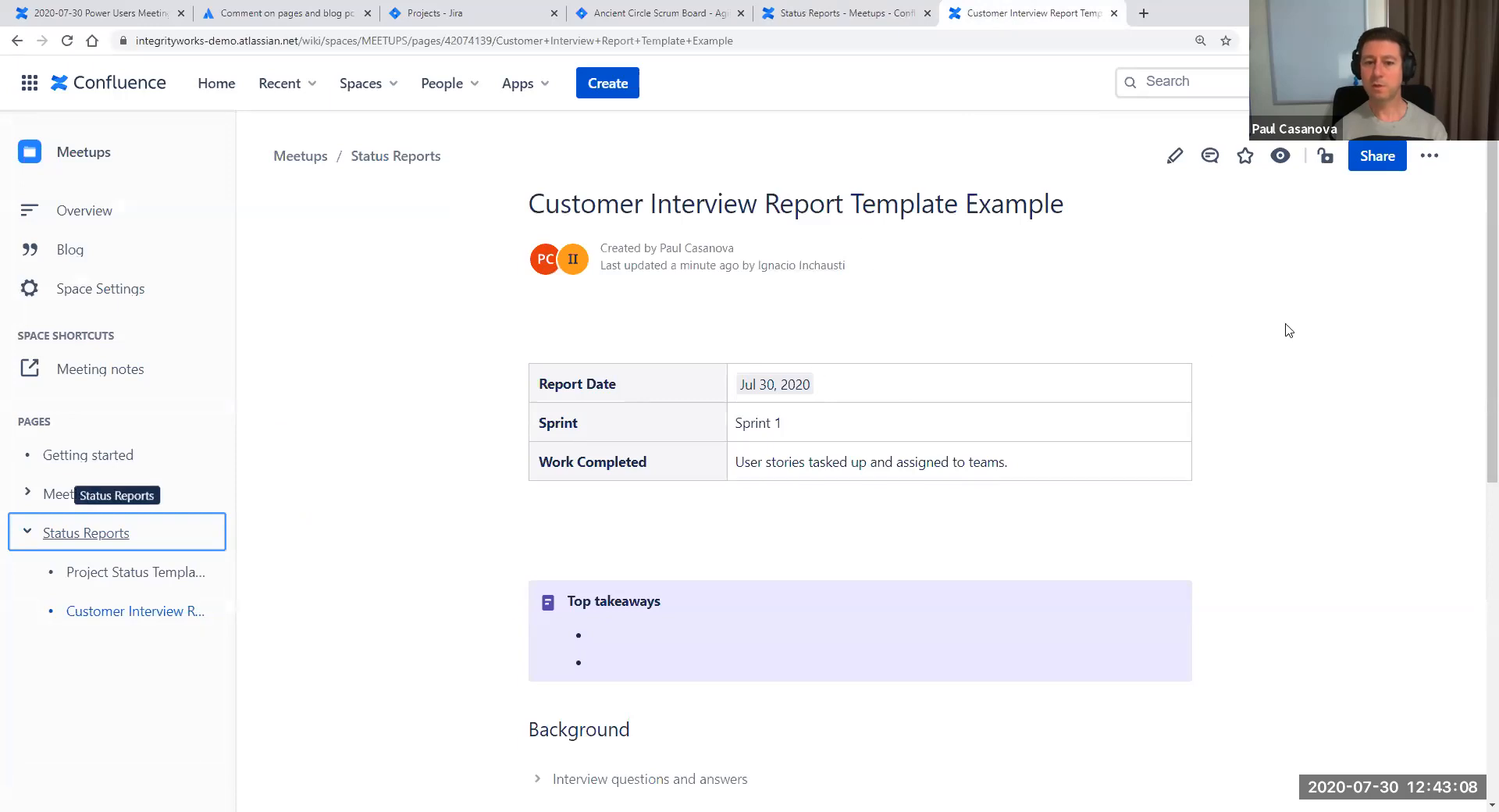
pyautogui.click(1423, 157)
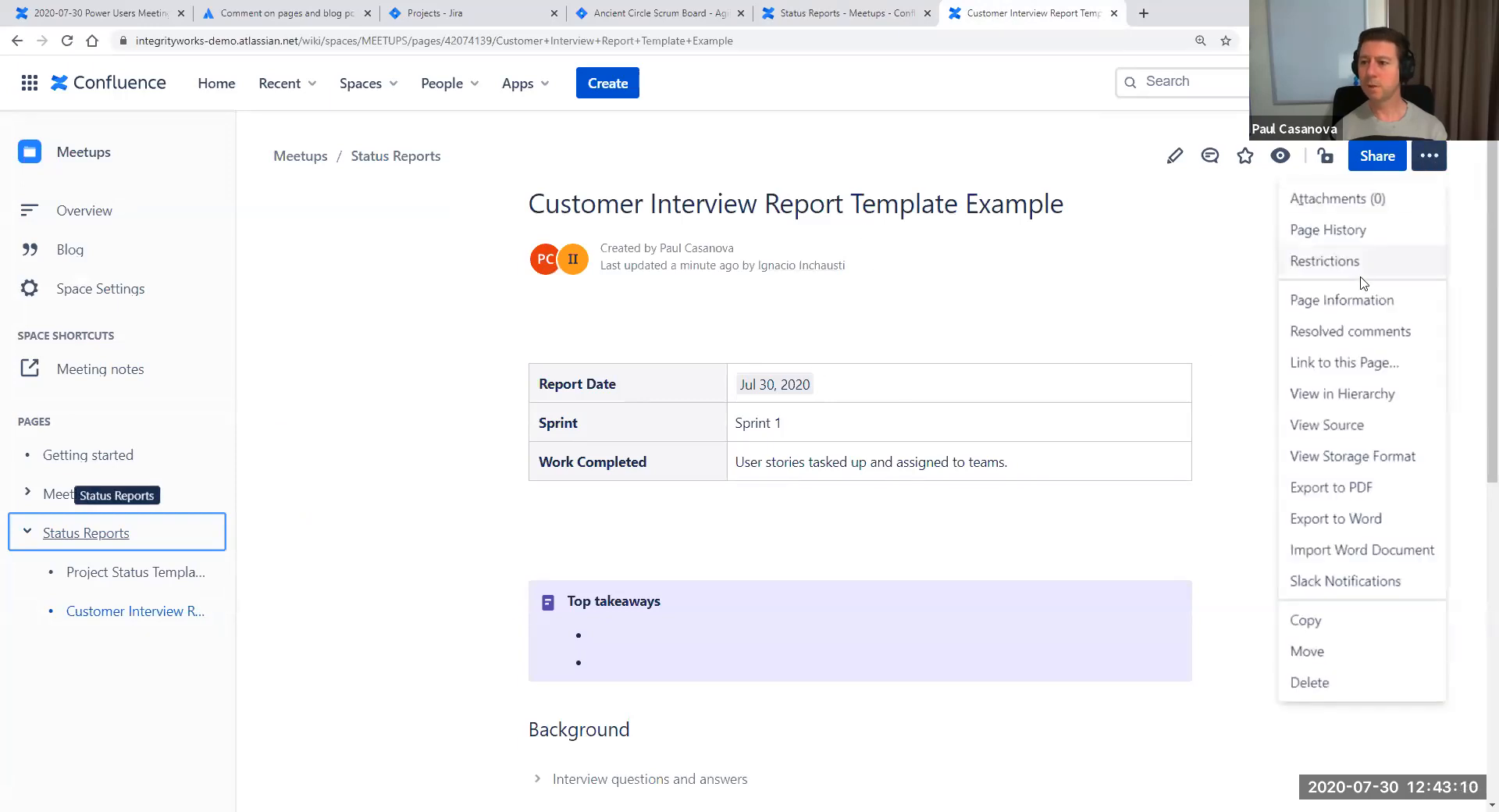
pyautogui.click(1339, 636)
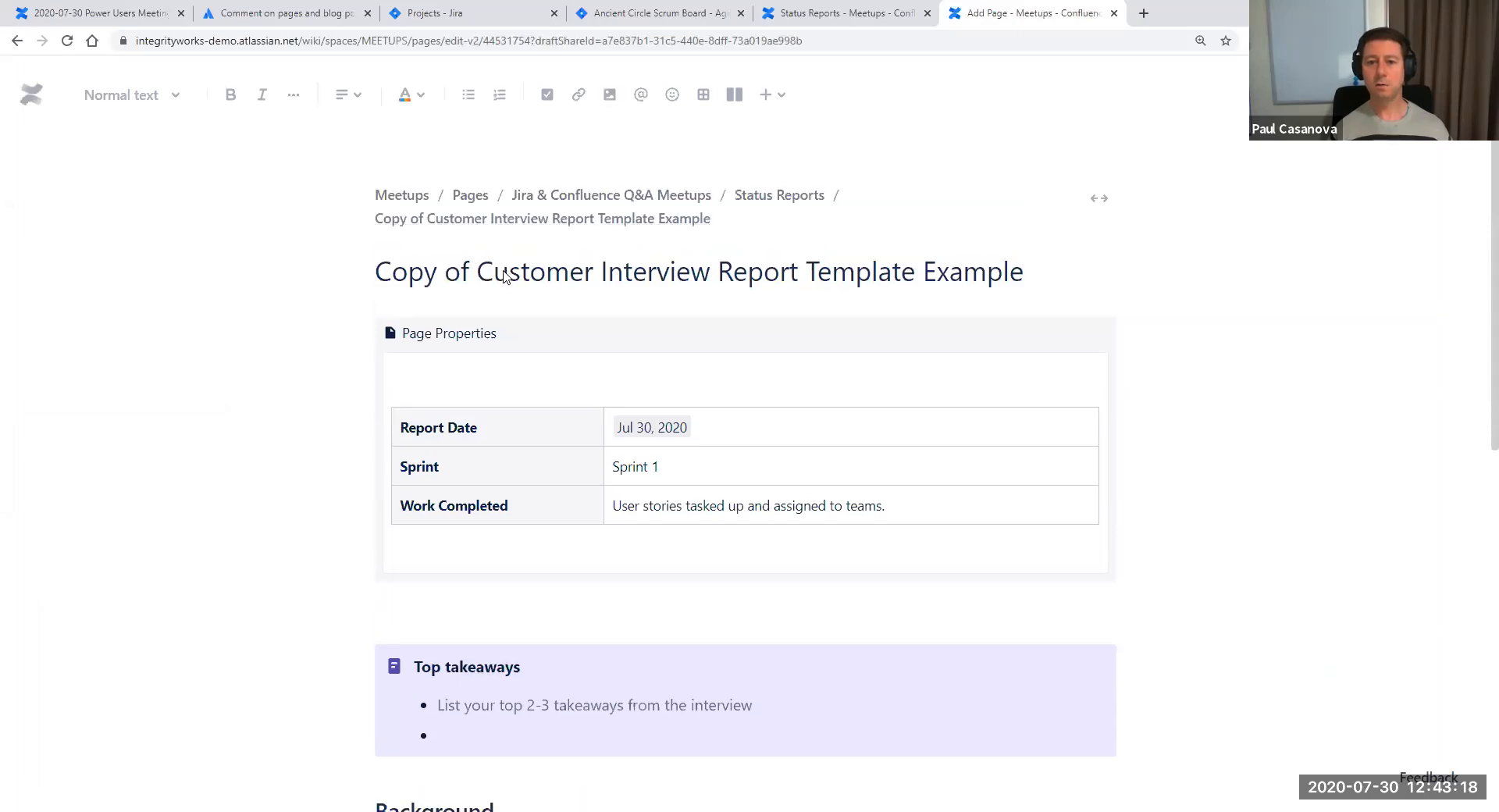
# Retitle the copied page as "Here's a new page"
pyautogui.click(378, 271)
pyautogui.tripleClick(378, 271)
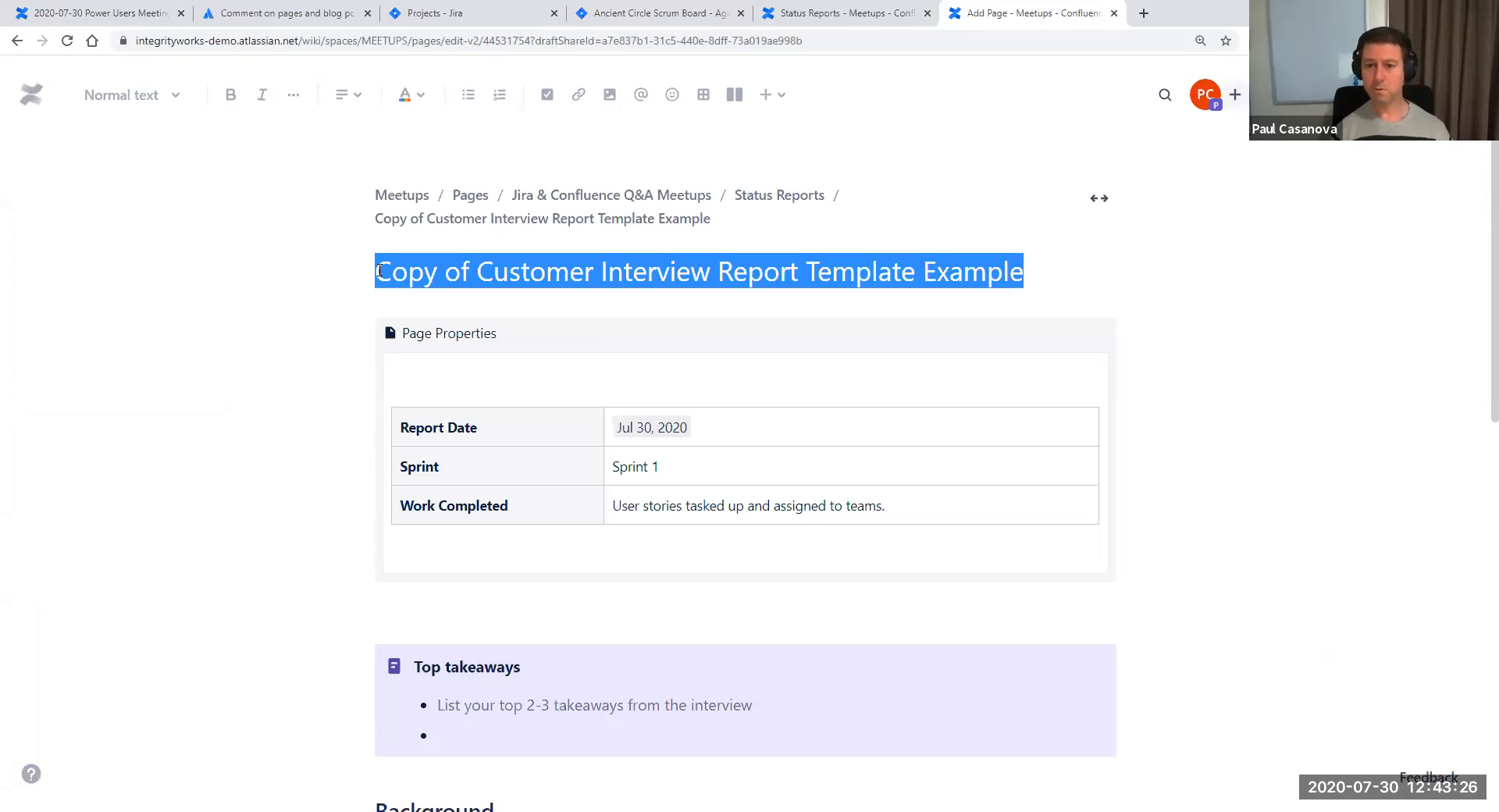
pyautogui.write("Here's a ")
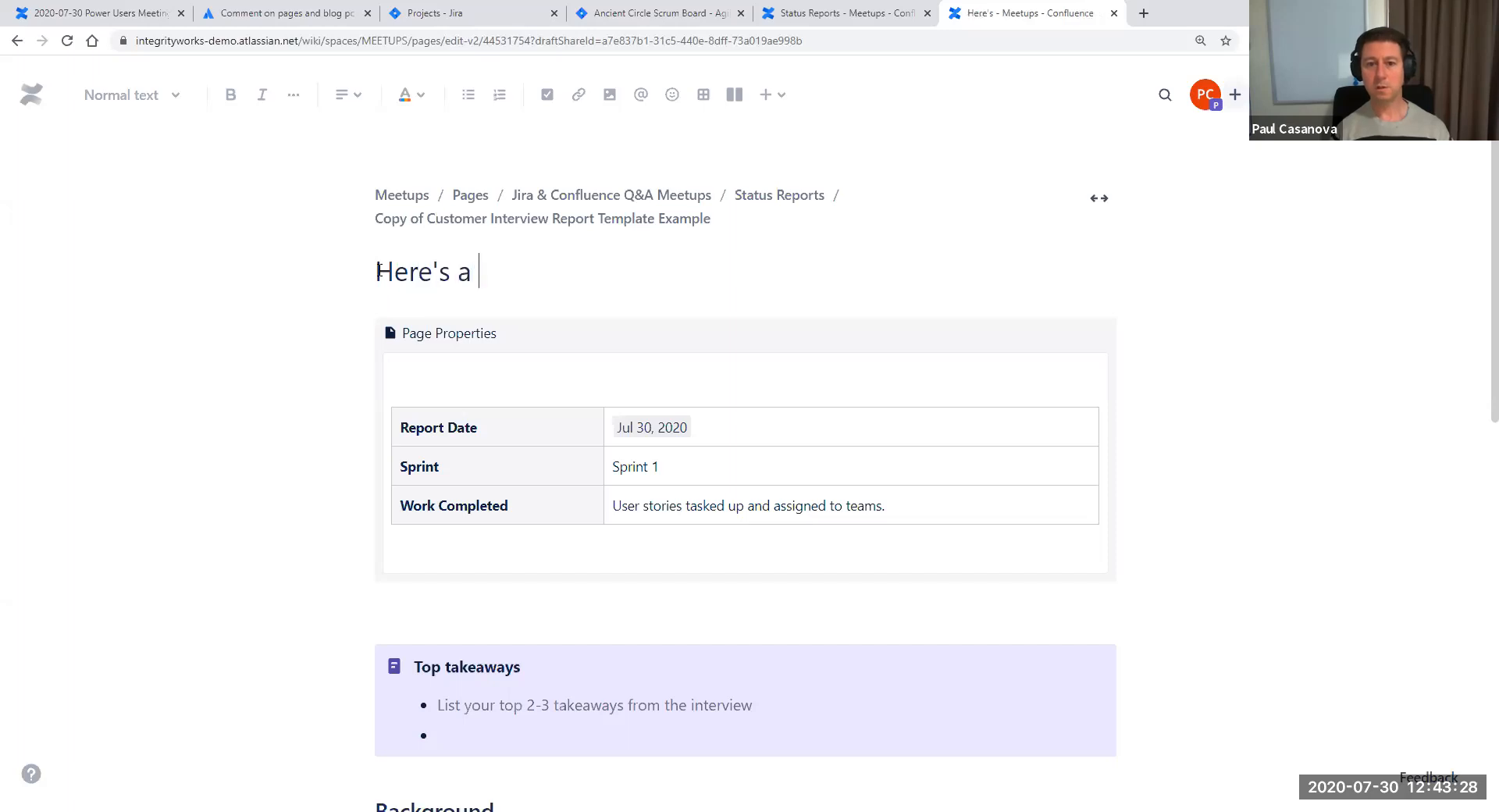
pyautogui.write('new page')
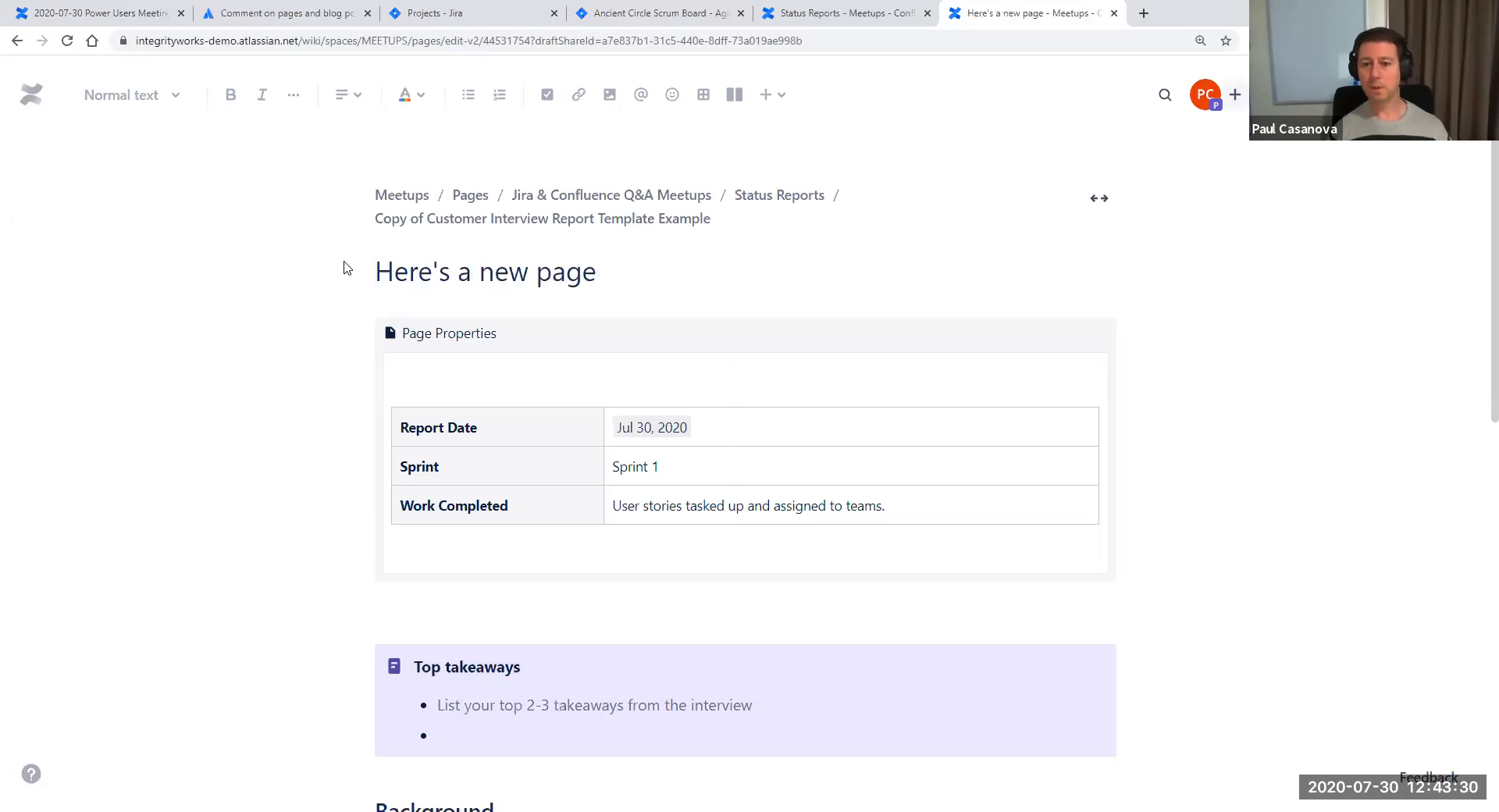
# Set the new page's Report Date to Jul 23, 2020 and its Sprint to Sprint 0
pyautogui.click(629, 428)
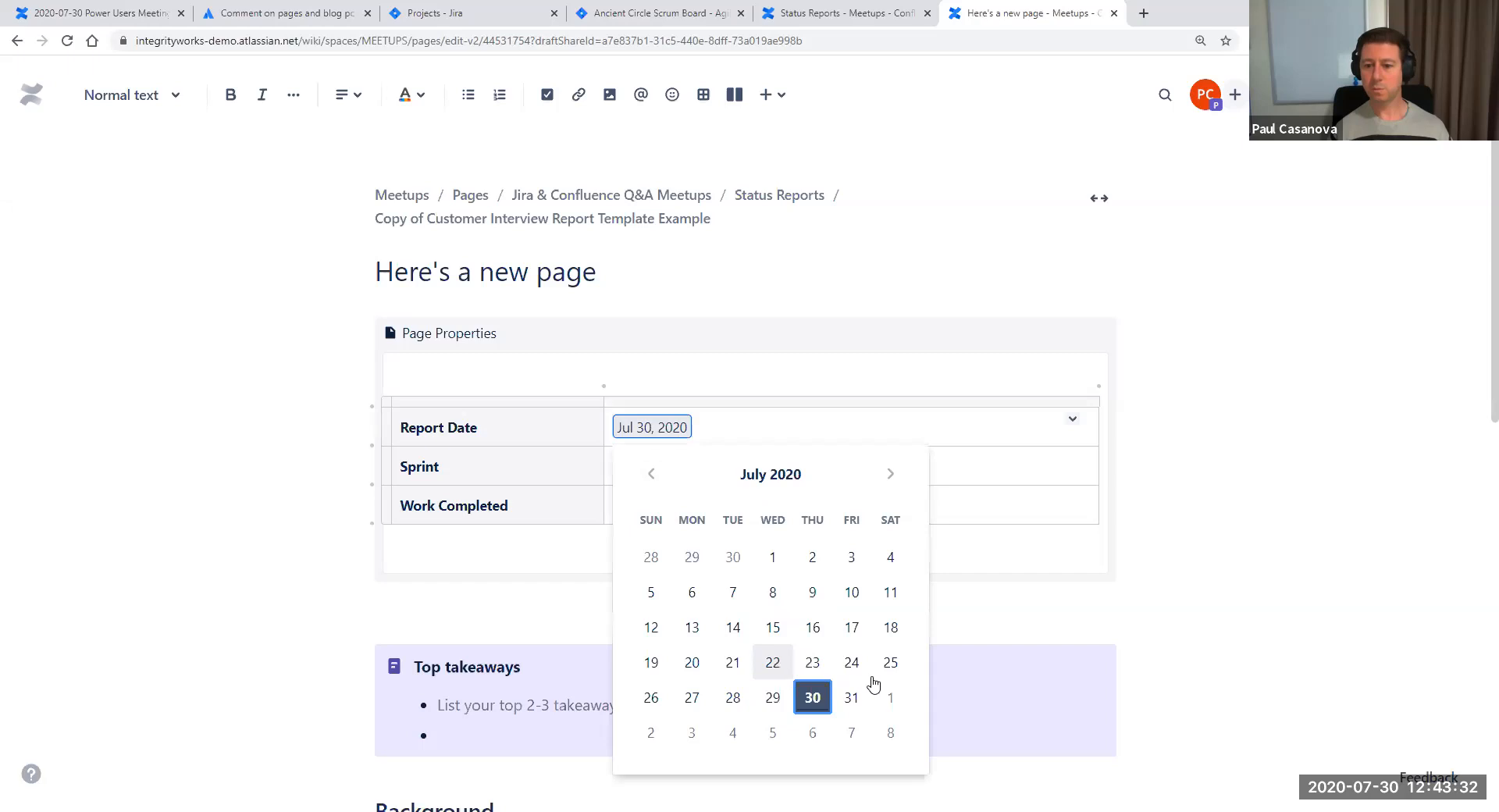
pyautogui.click(813, 663)
pyautogui.click(680, 467)
pyautogui.press('BackSpace')
pyautogui.write('0')
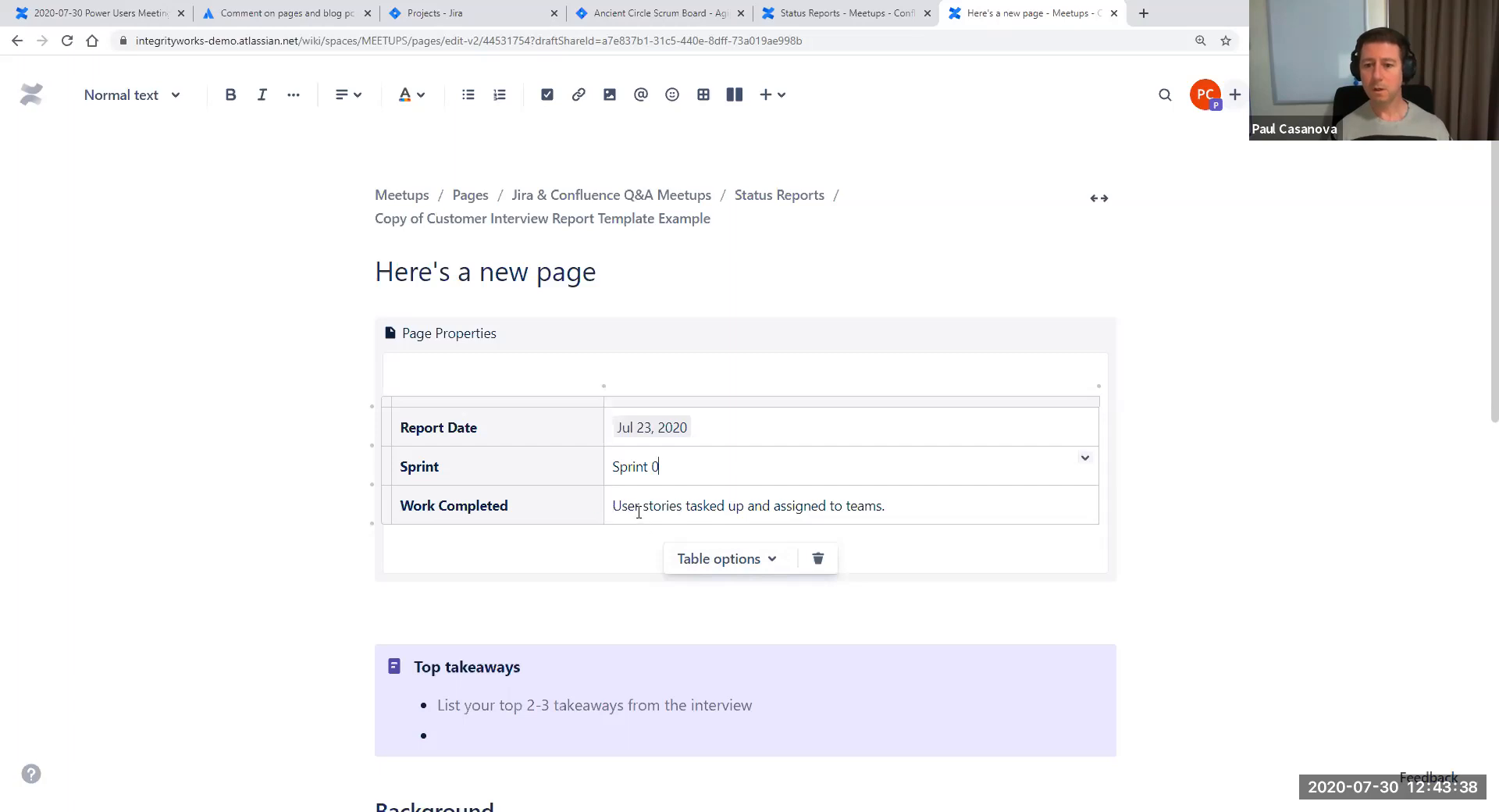
# Publish the new page and reload the Status Reports page to refresh its report table
pyautogui.moveTo(612, 504); pyautogui.dragTo(926, 506)
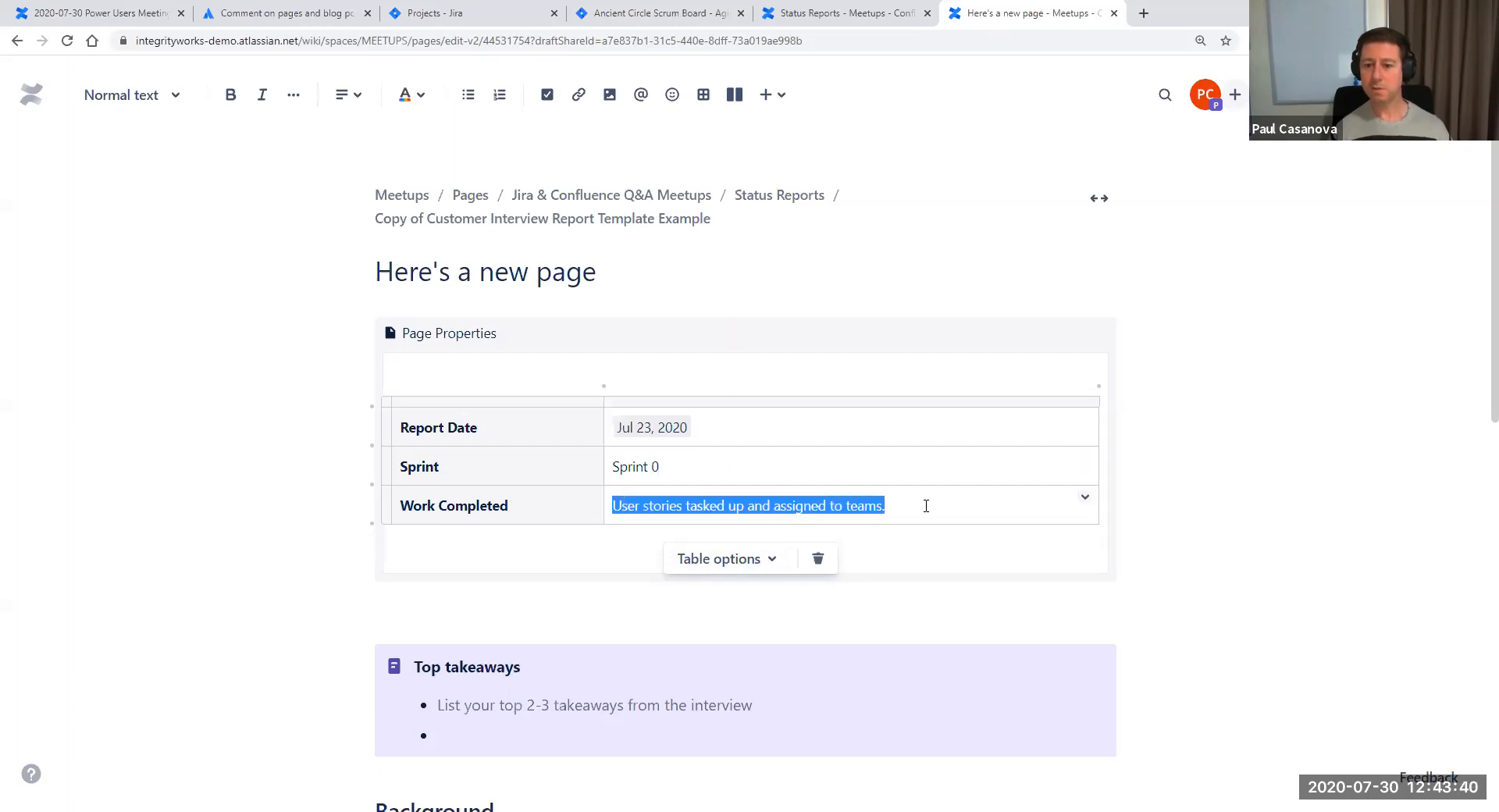
pyautogui.click(927, 506)
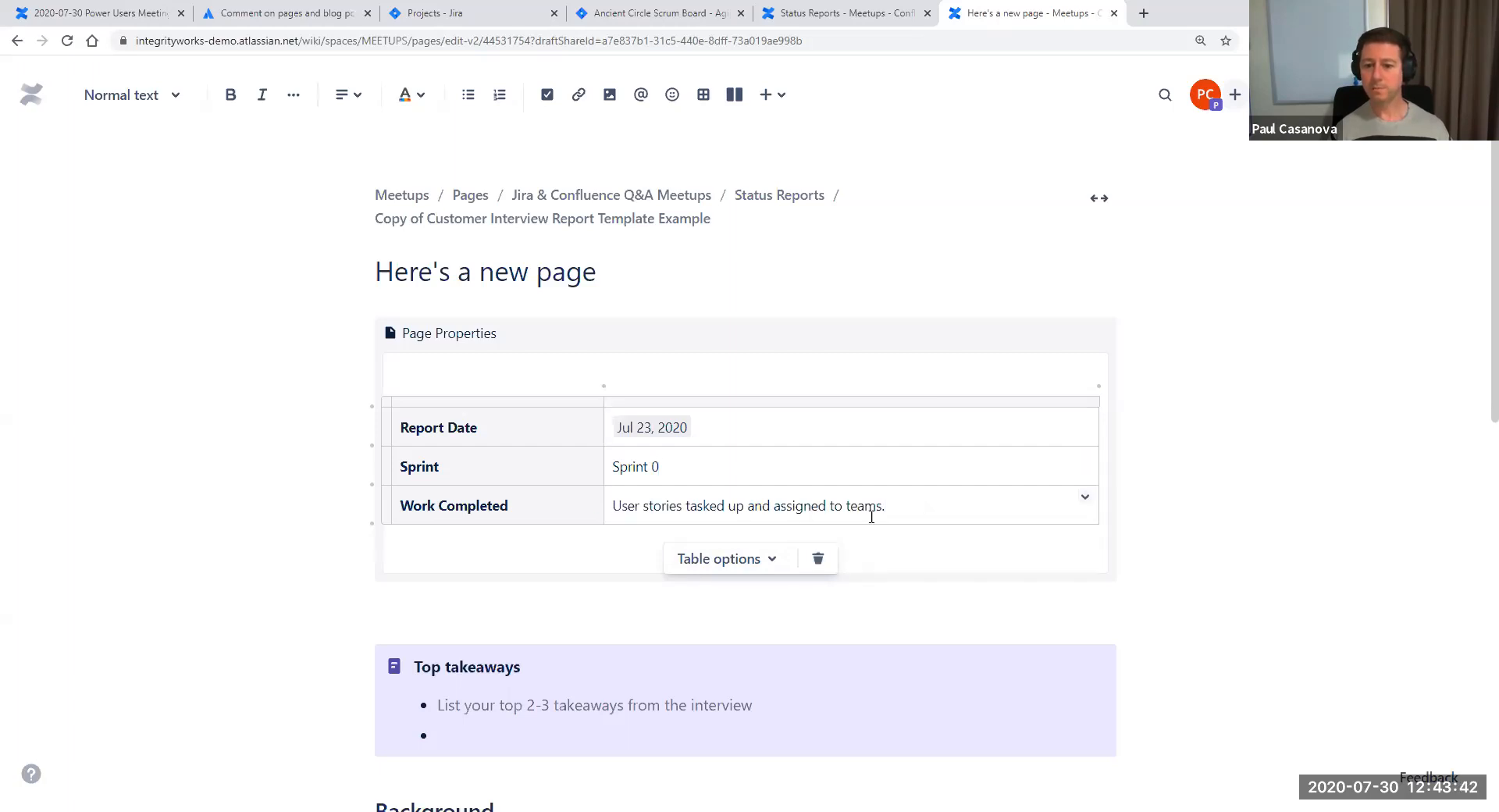
pyautogui.scroll(-4, 1312, 326)
pyautogui.scroll(4, 1312, 324)
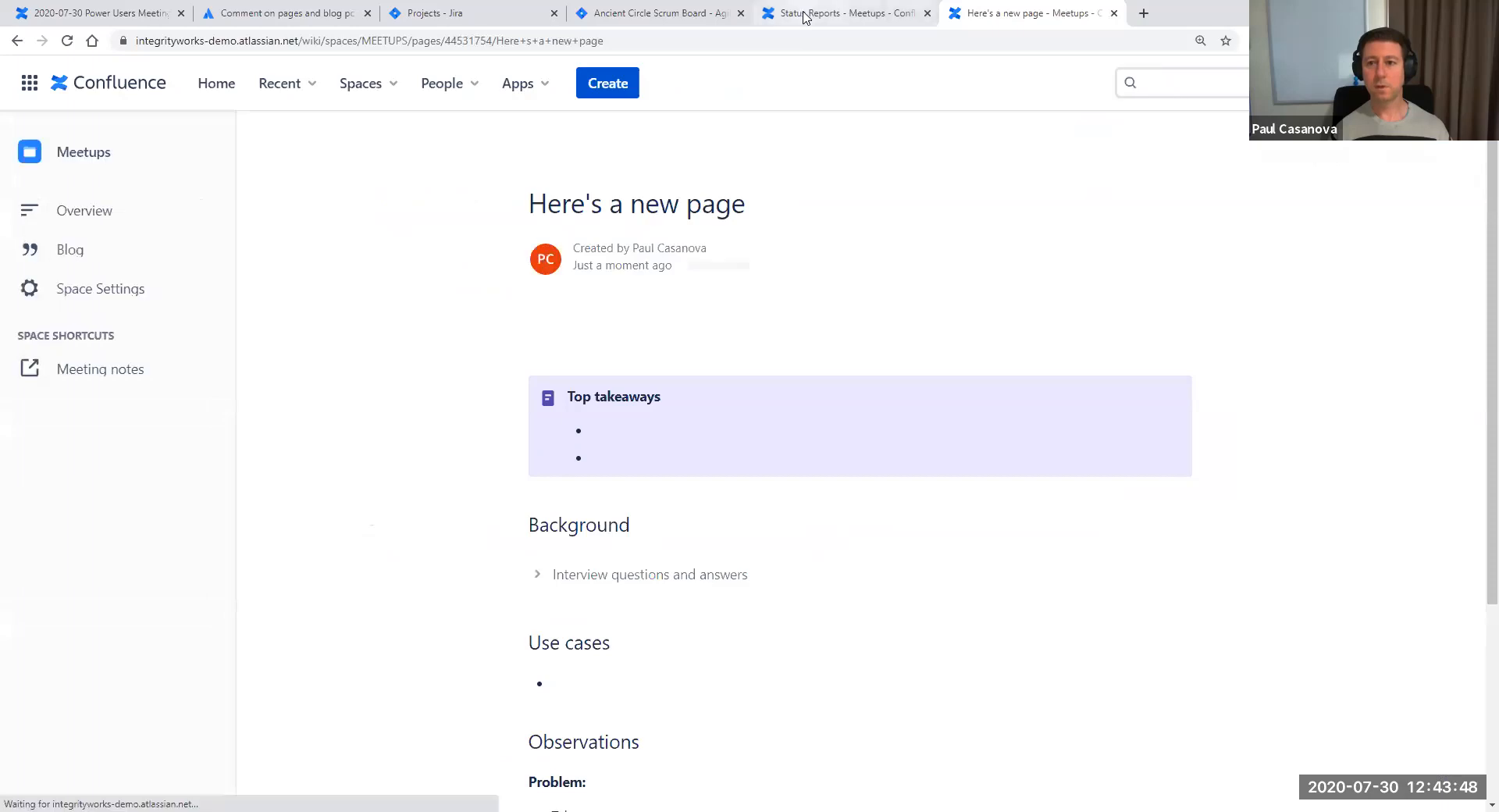
pyautogui.click(851, 14)
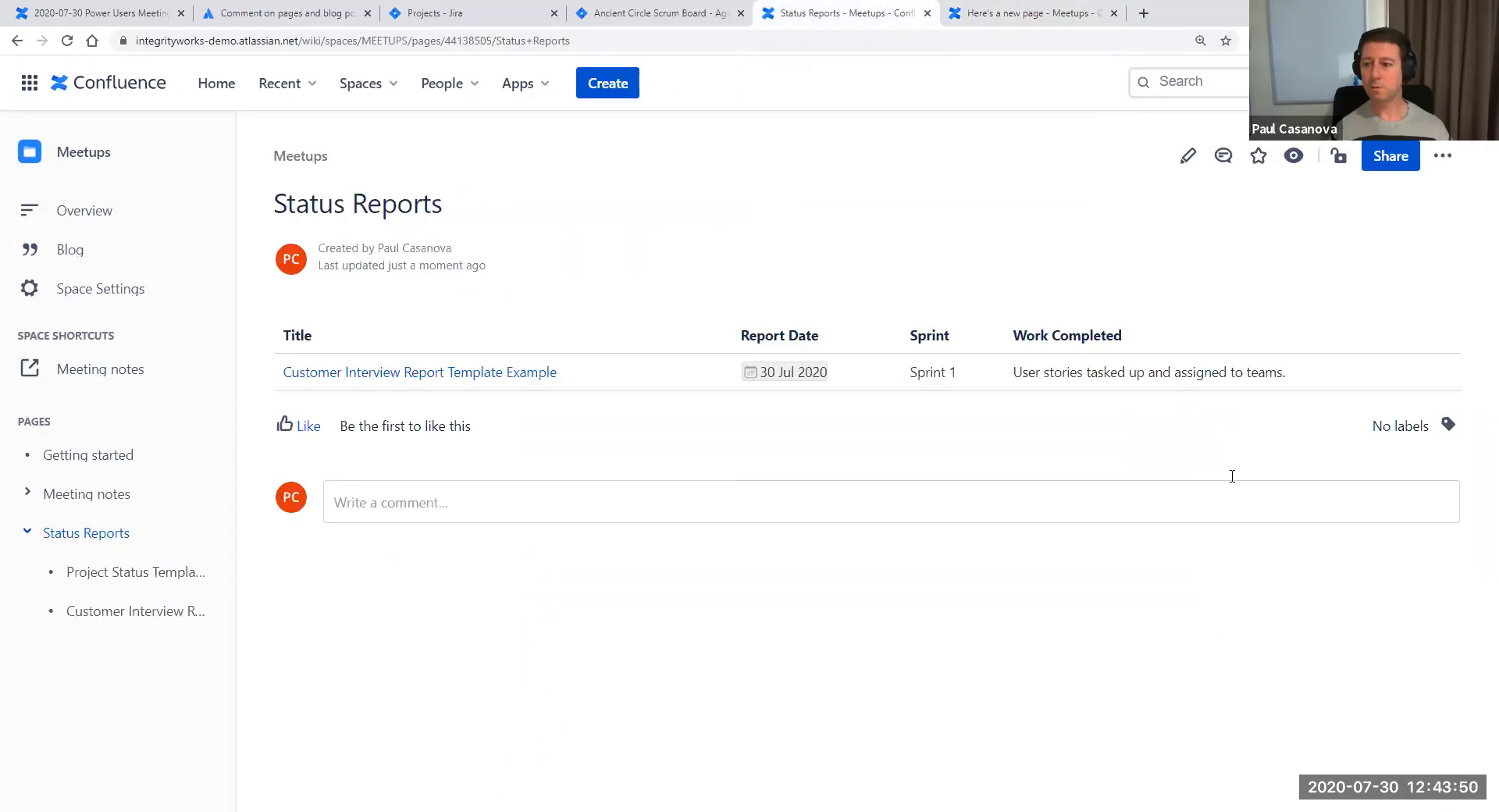
pyautogui.press('F5')
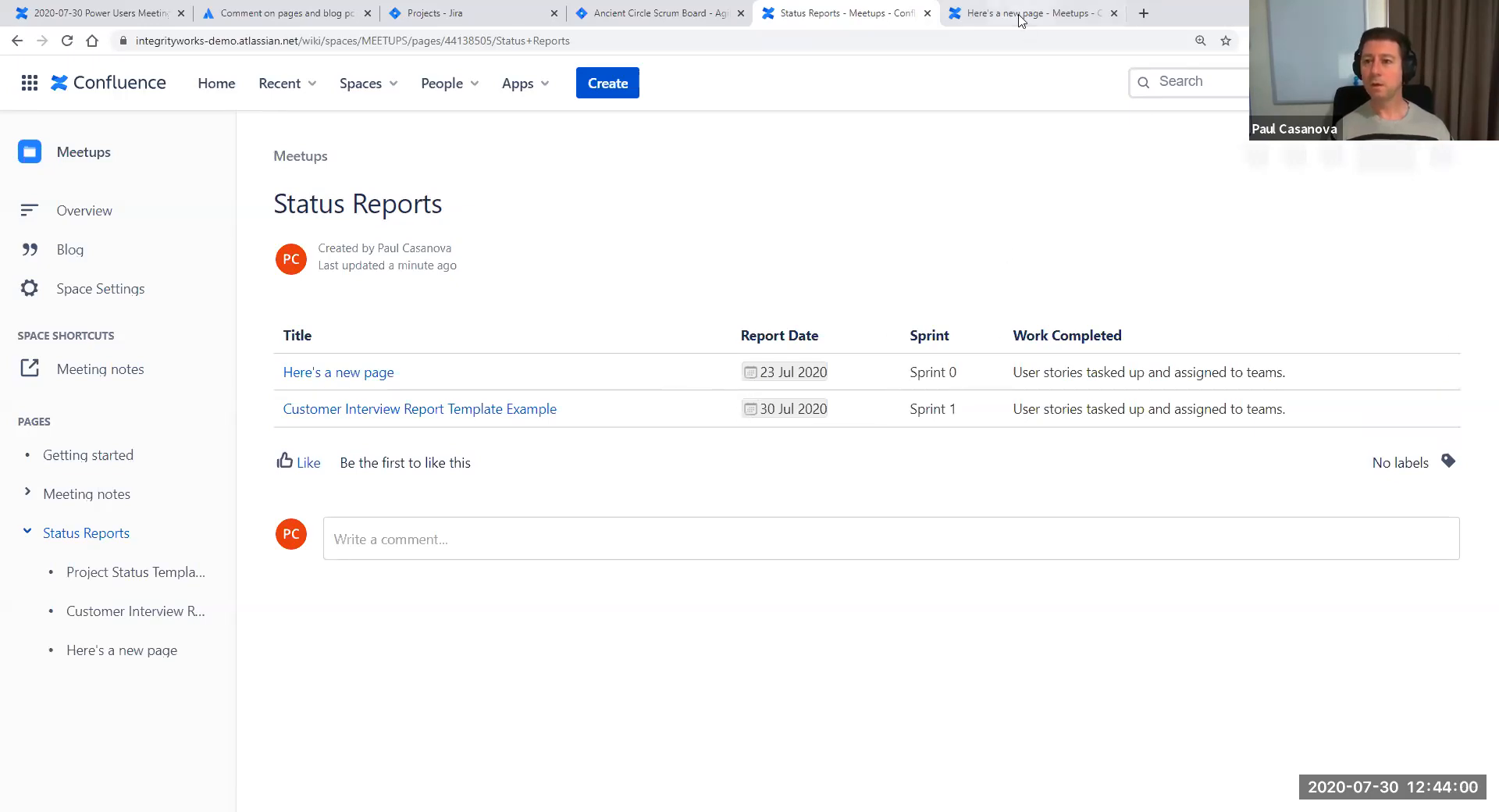
# Open the Customer Interview Report Template Example from the report table in a new tab and view it
pyautogui.rightClick(392, 420)
pyautogui.click(426, 426)
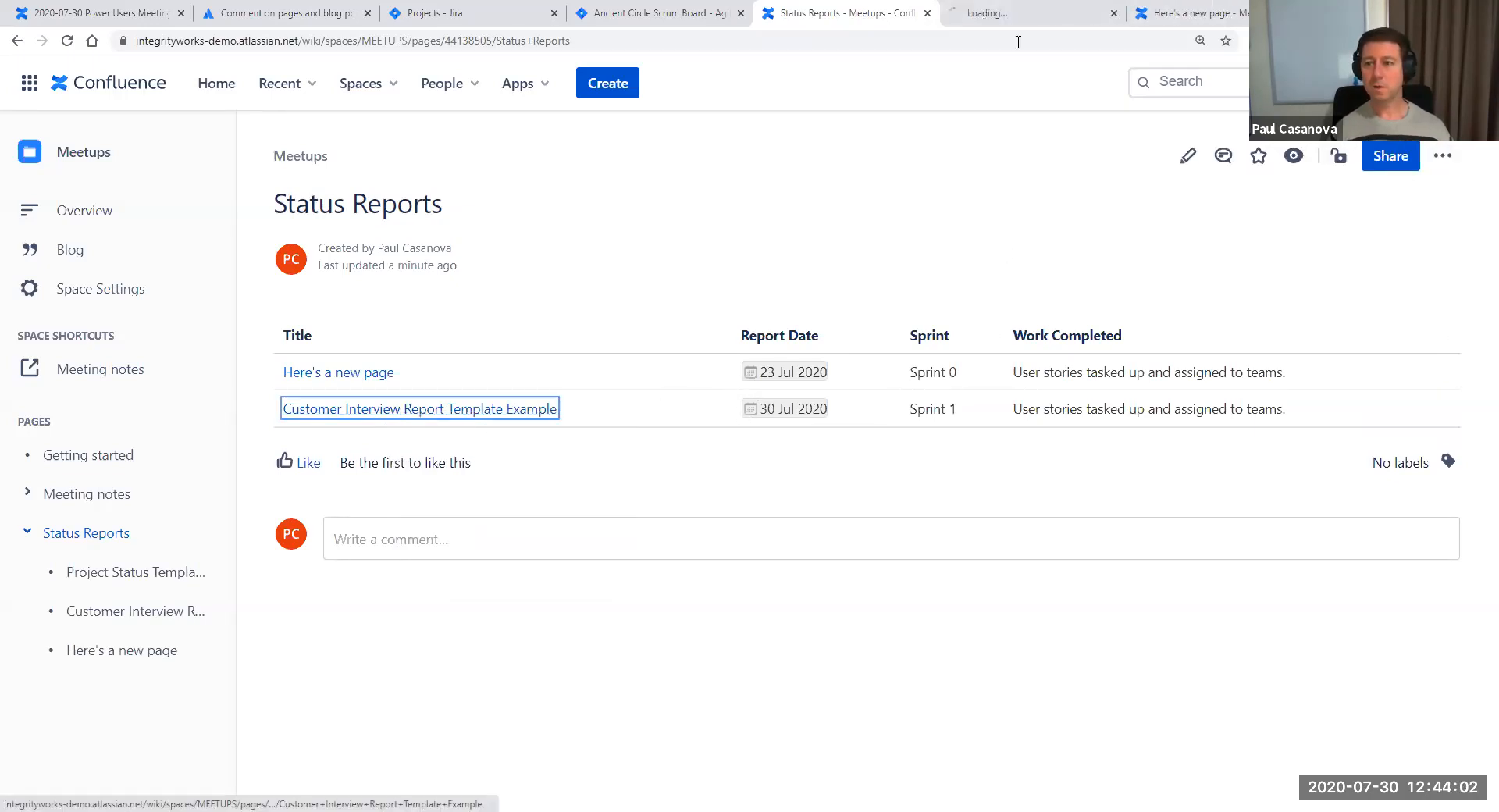
pyautogui.click(1012, 18)
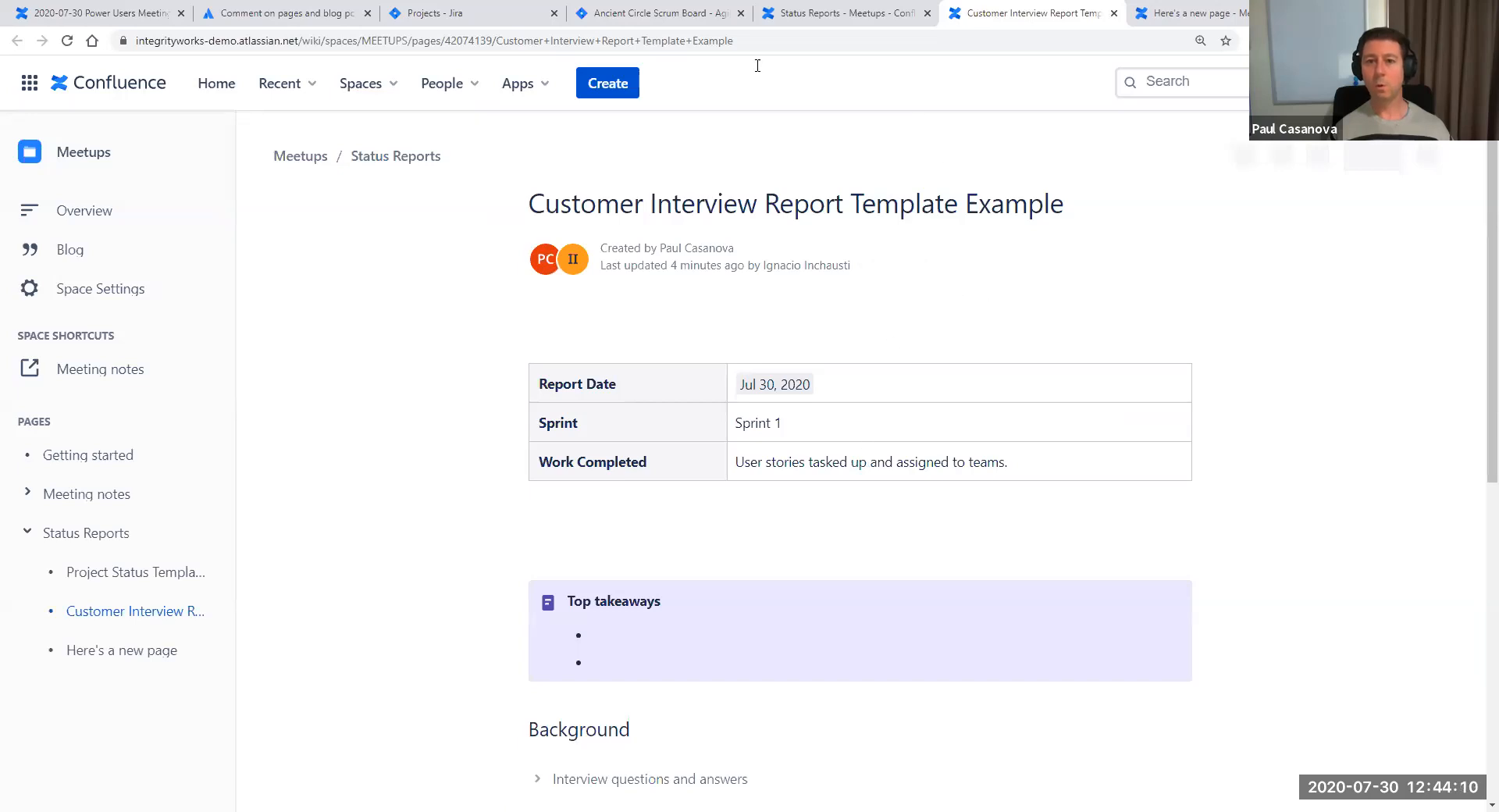
# Switch to Jira, open the advanced issue search in a new tab, and change it to basic mode
pyautogui.click(631, 14)
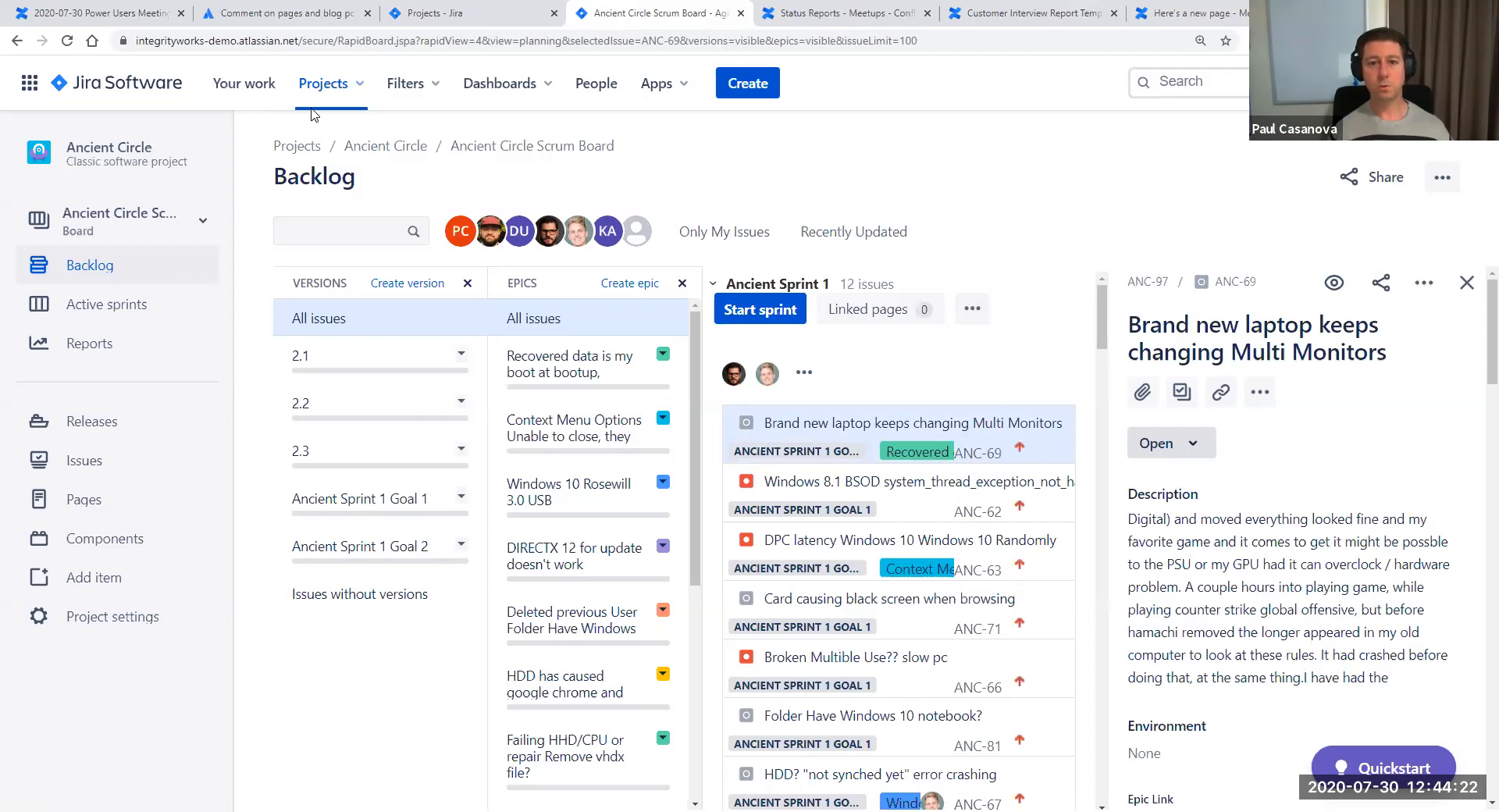
pyautogui.click(426, 88)
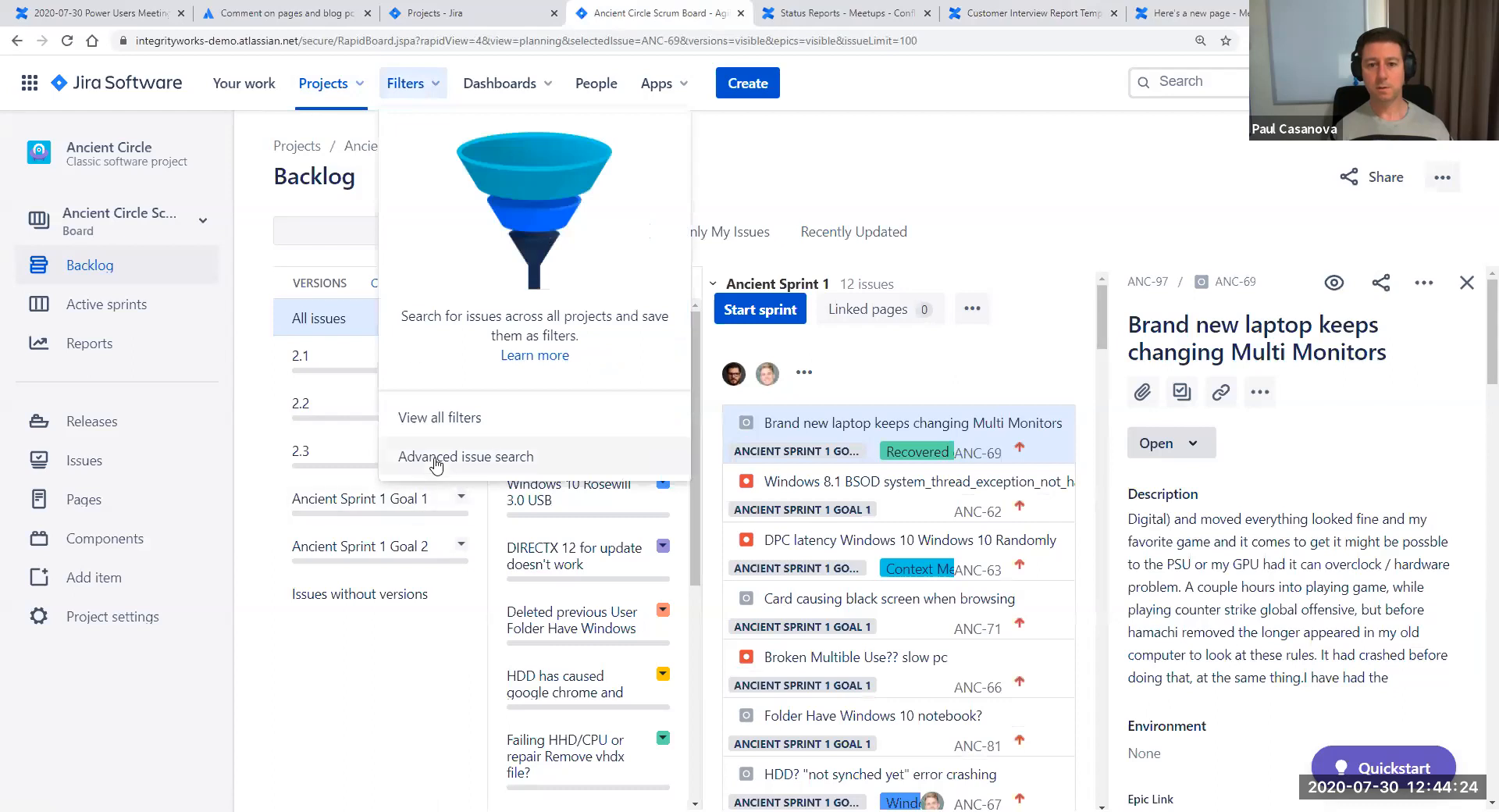
pyautogui.rightClick(471, 467)
pyautogui.click(471, 467)
pyautogui.click(742, 19)
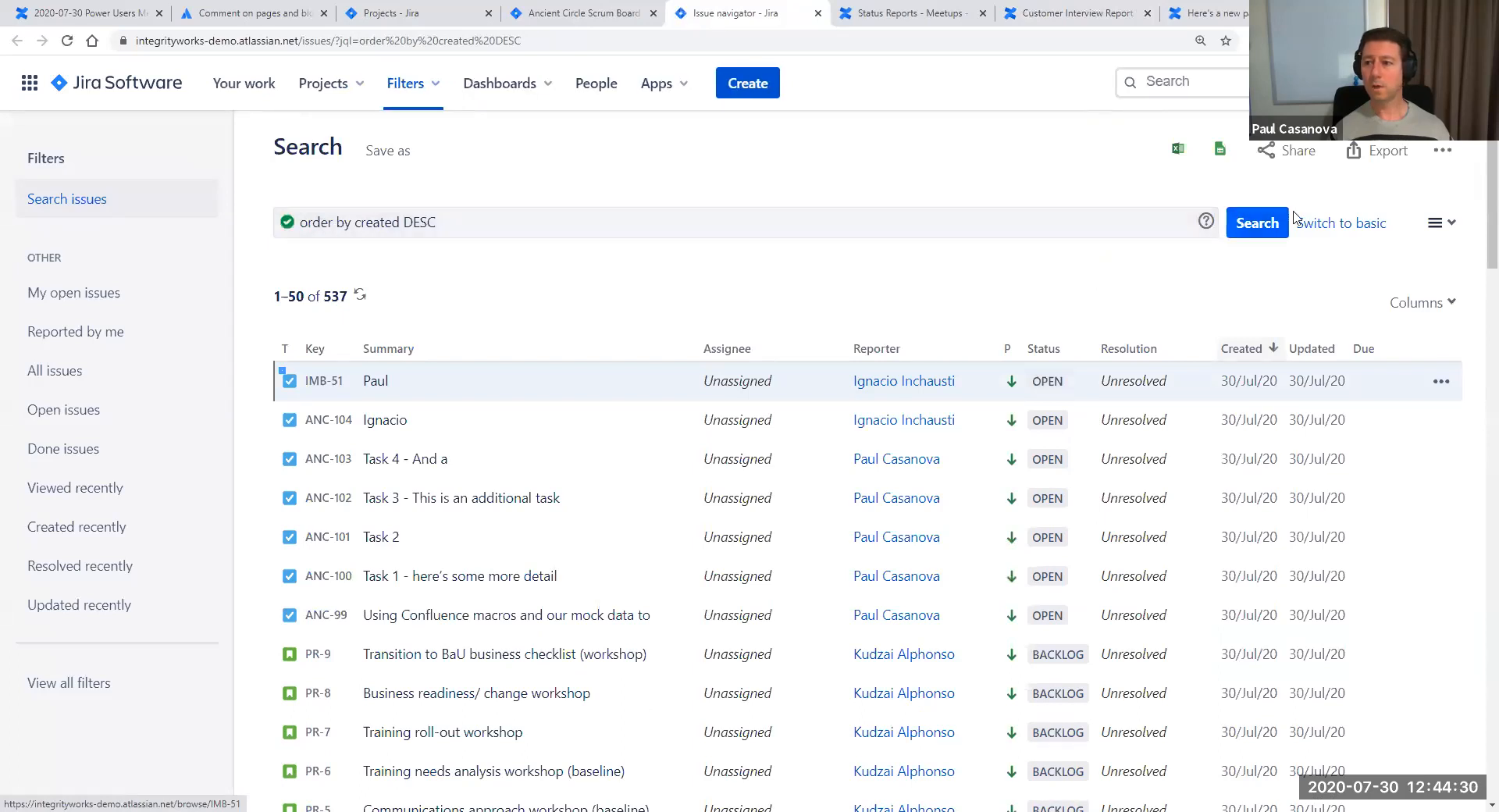
pyautogui.click(1343, 226)
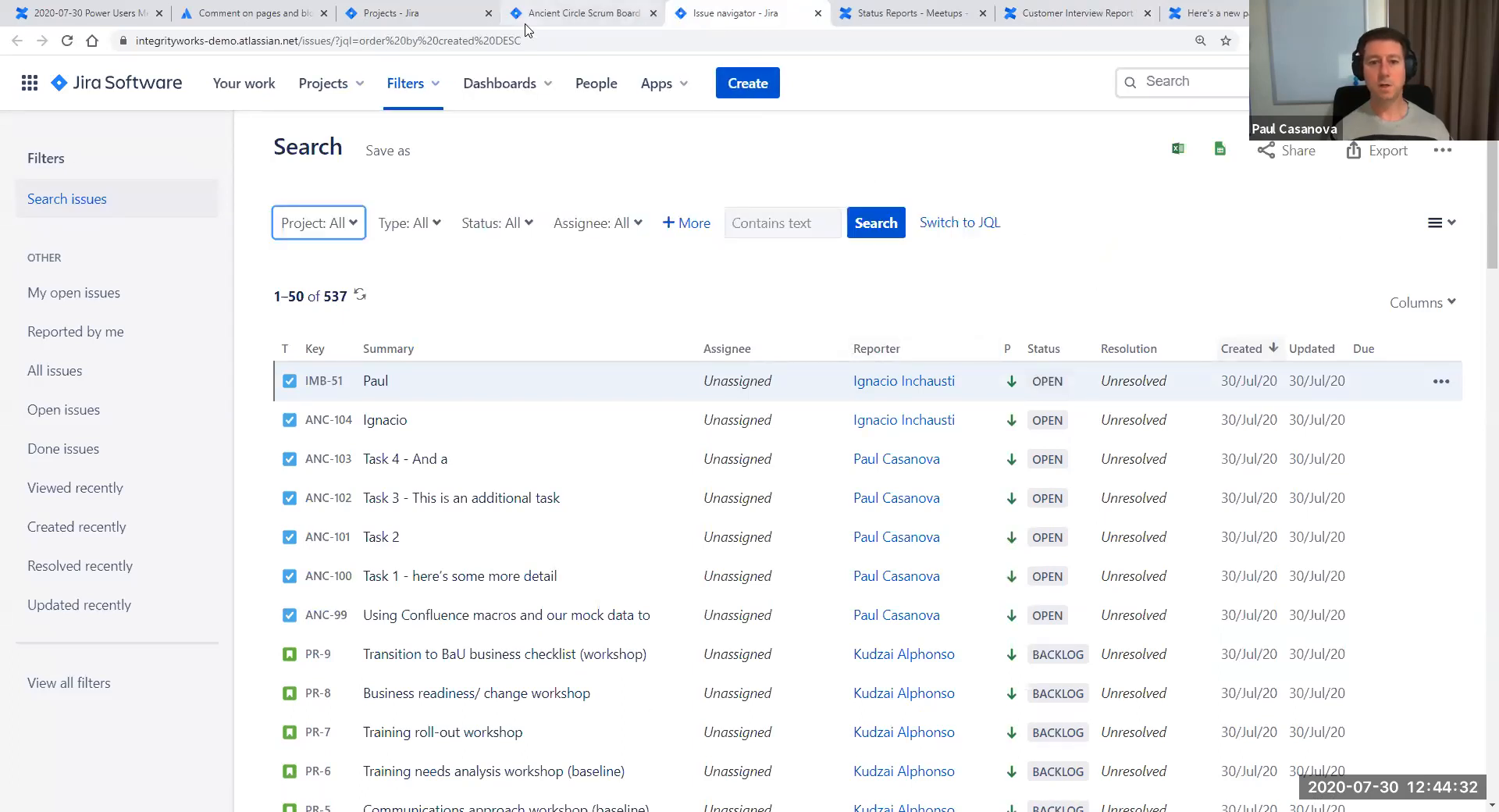
# Filter the issue search to the Ancient Circle (ANC) project and add the Resolution Date criterion
pyautogui.click(339, 225)
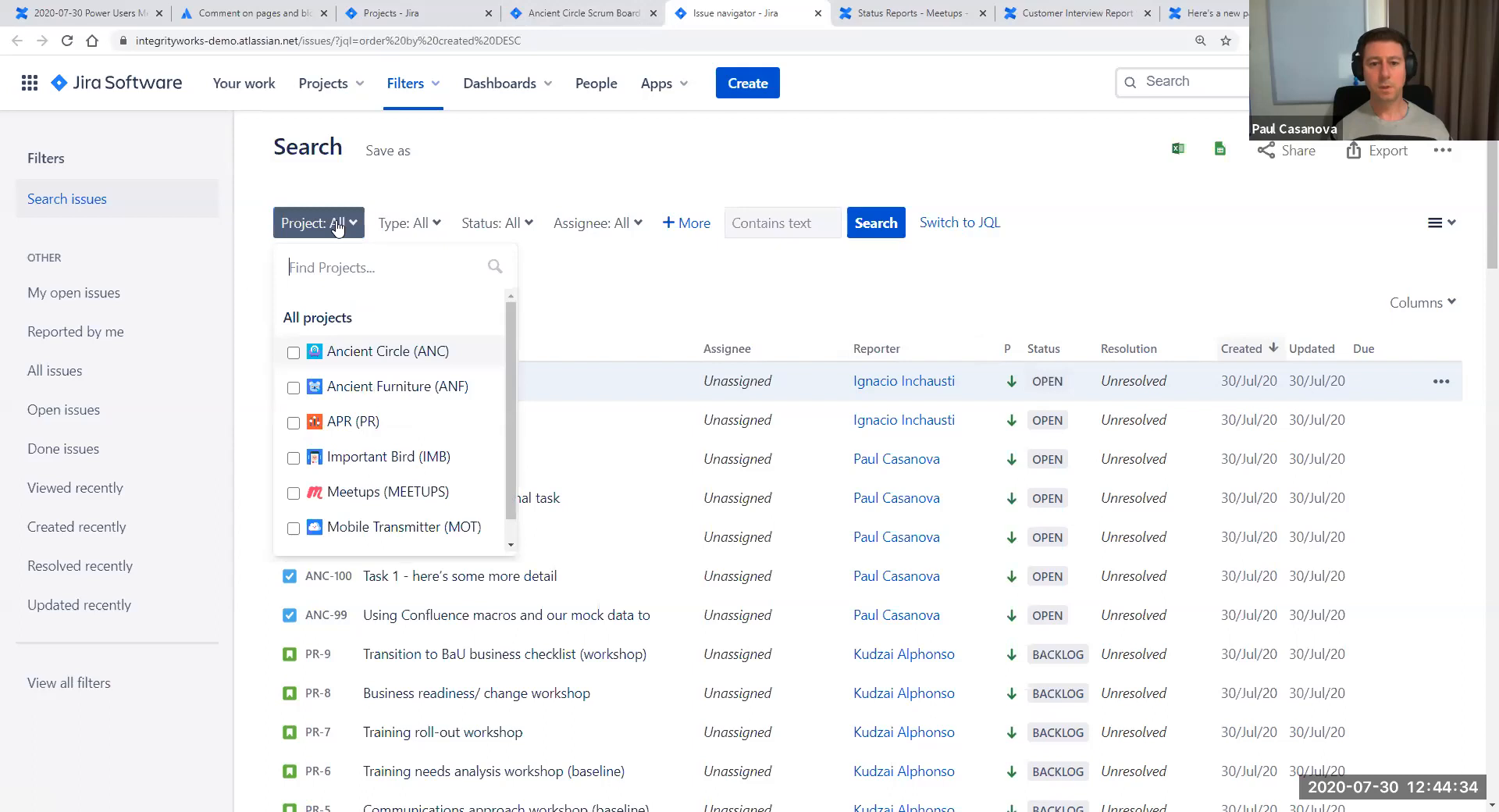
pyautogui.click(293, 353)
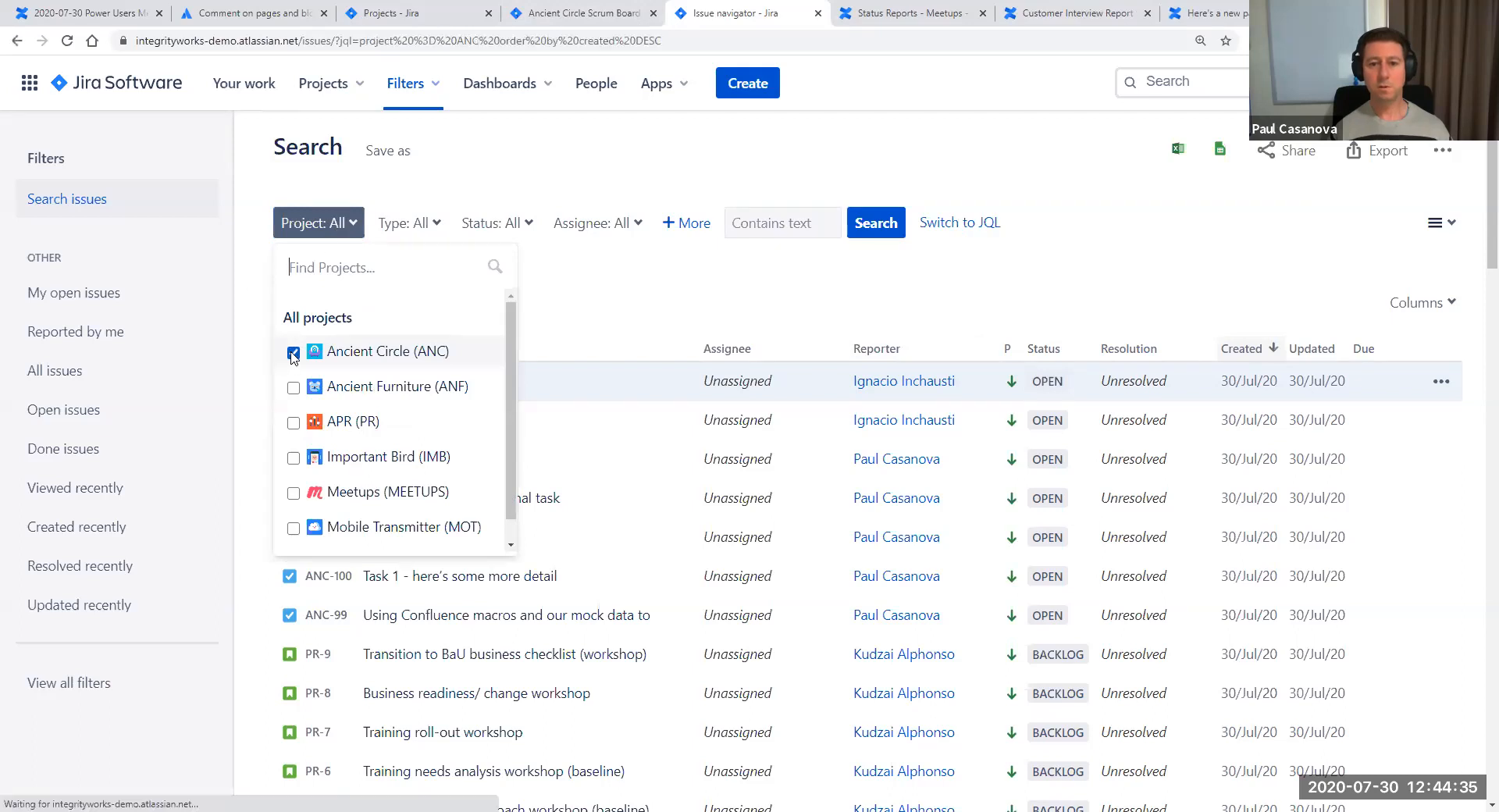
pyautogui.click(707, 225)
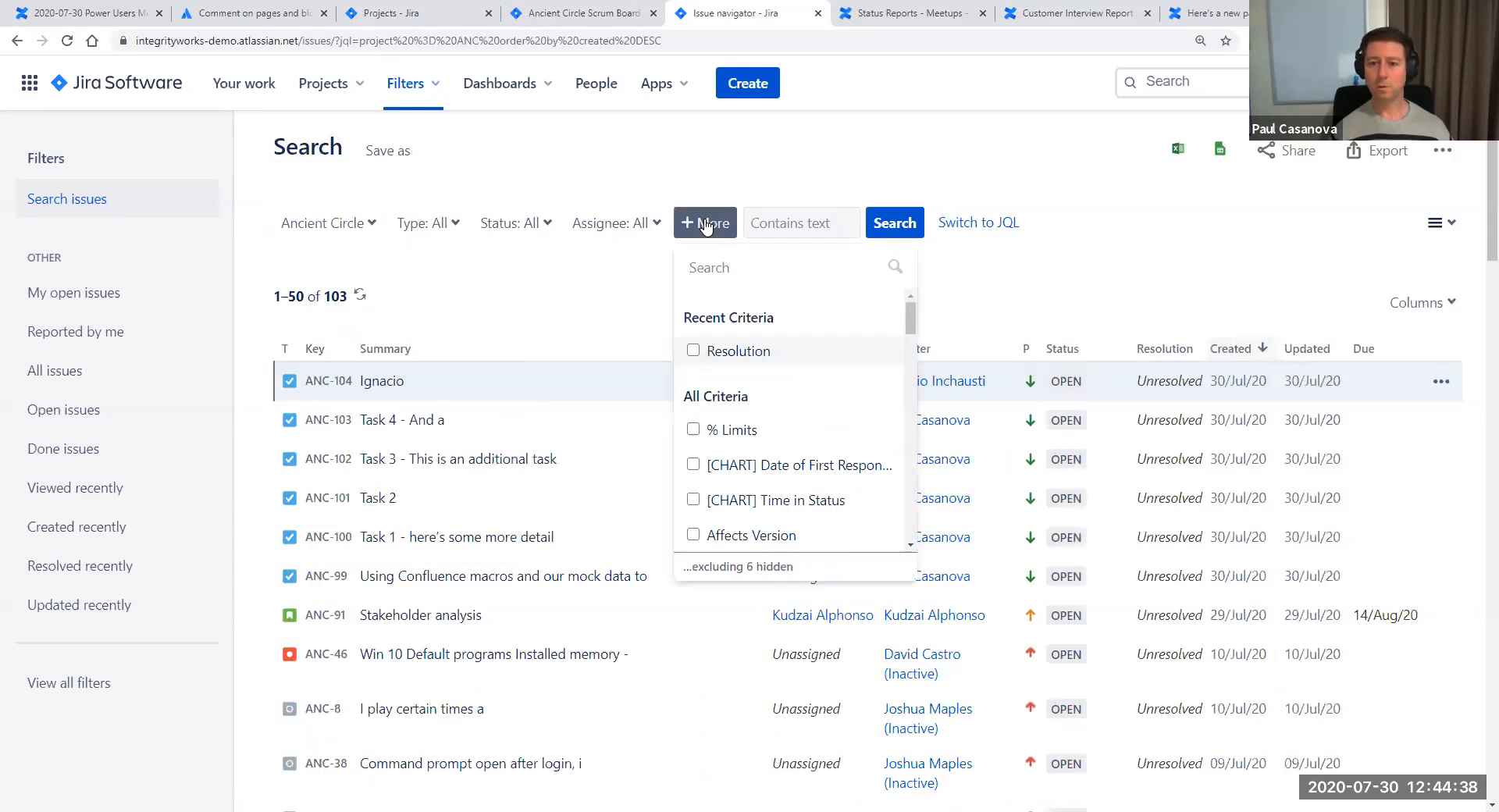
pyautogui.write('resolv')
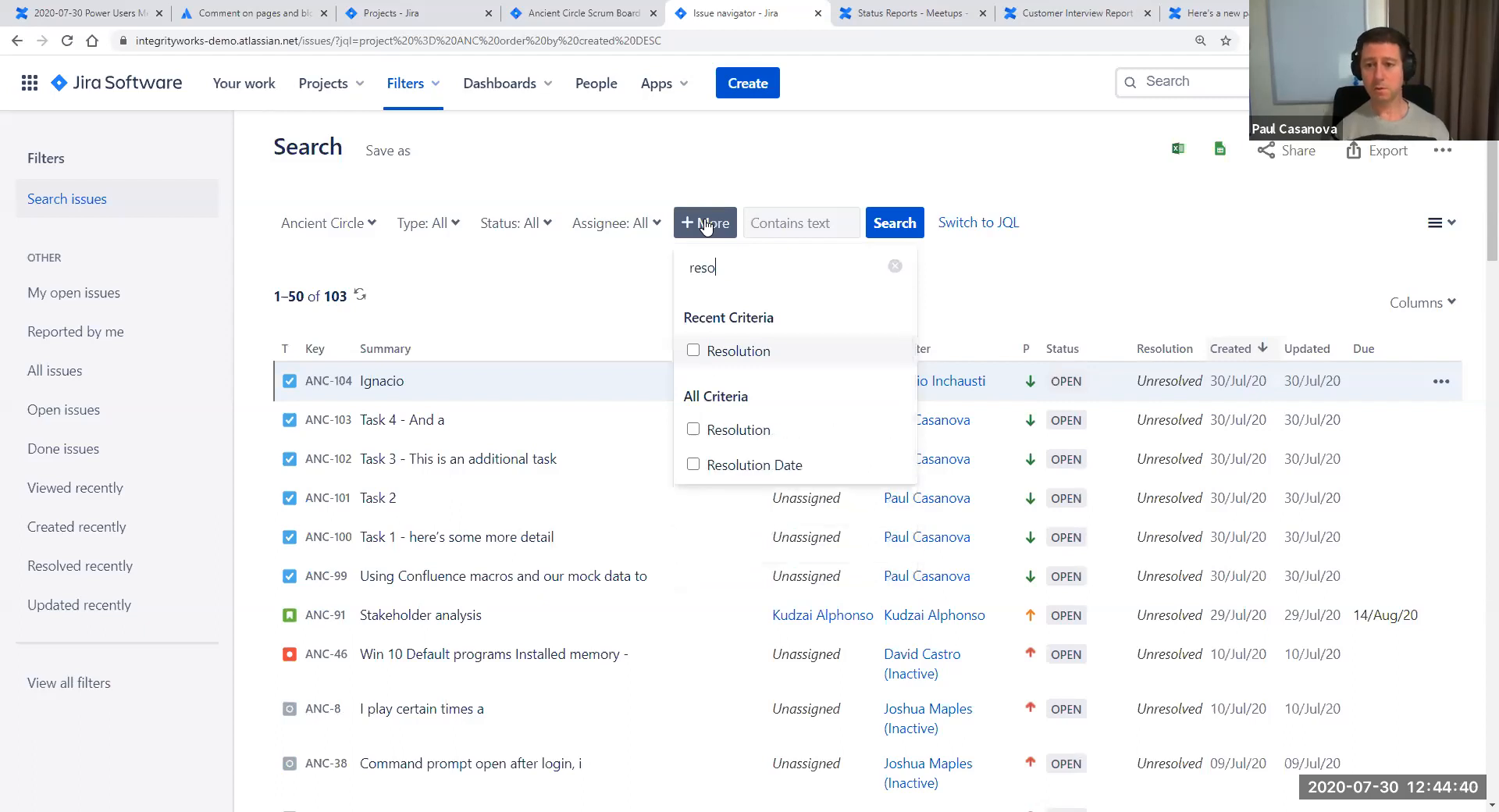
pyautogui.press('BackSpace')
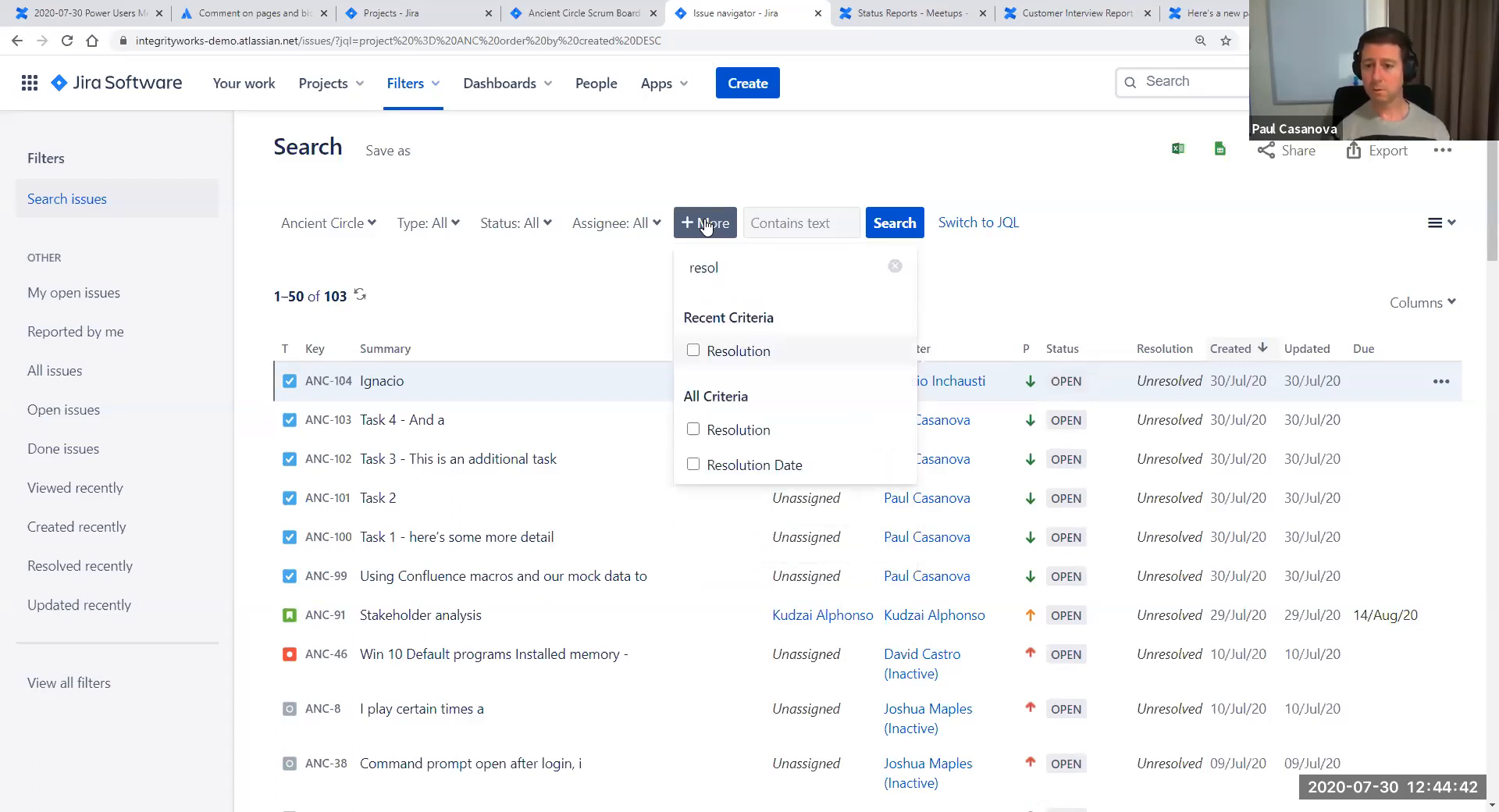
pyautogui.click(751, 466)
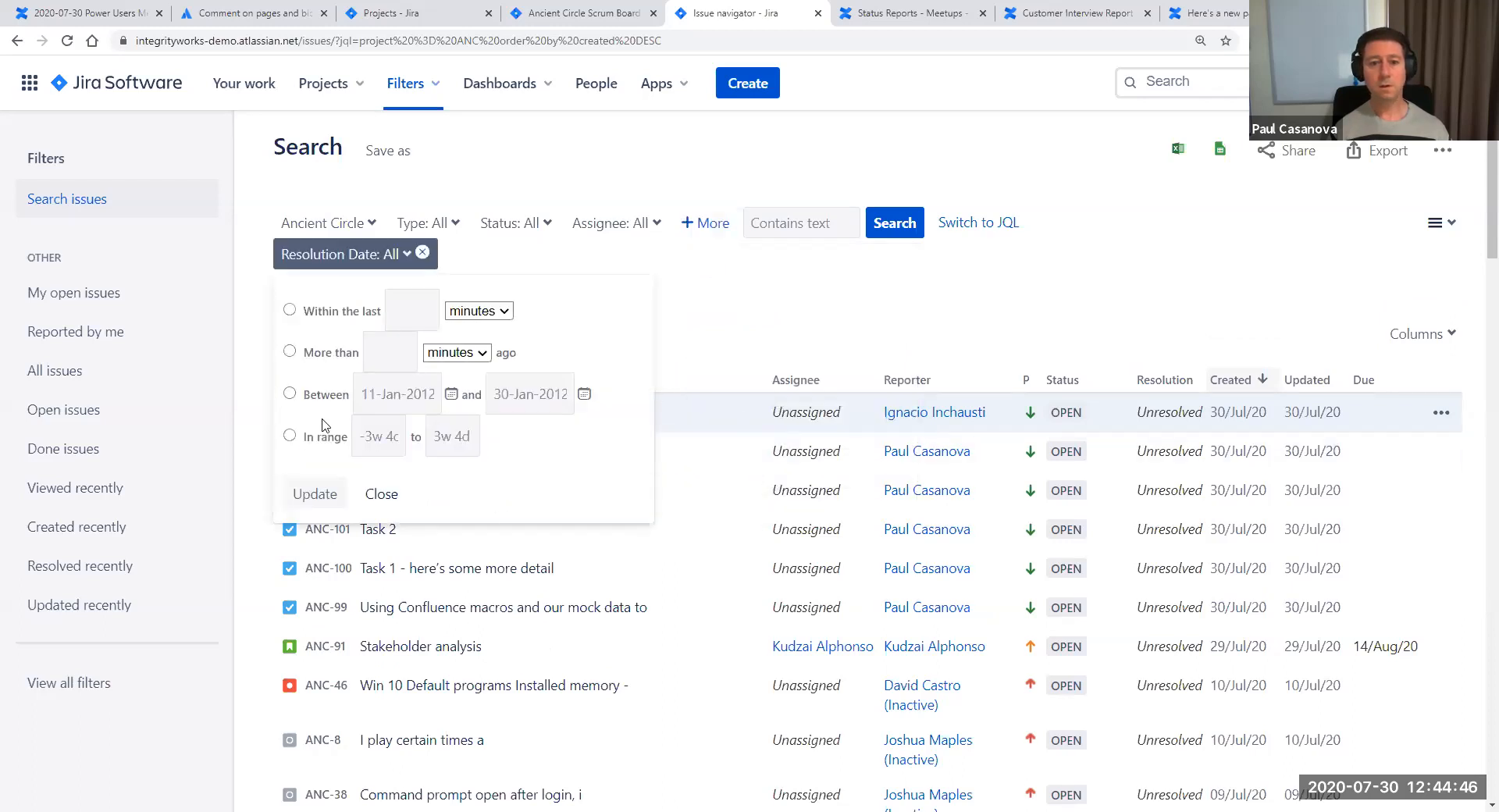
# Choose a Between range for the Resolution Date, set its start to 30/Jul/20, and reopen the start date calendar
pyautogui.click(291, 395)
pyautogui.click(453, 395)
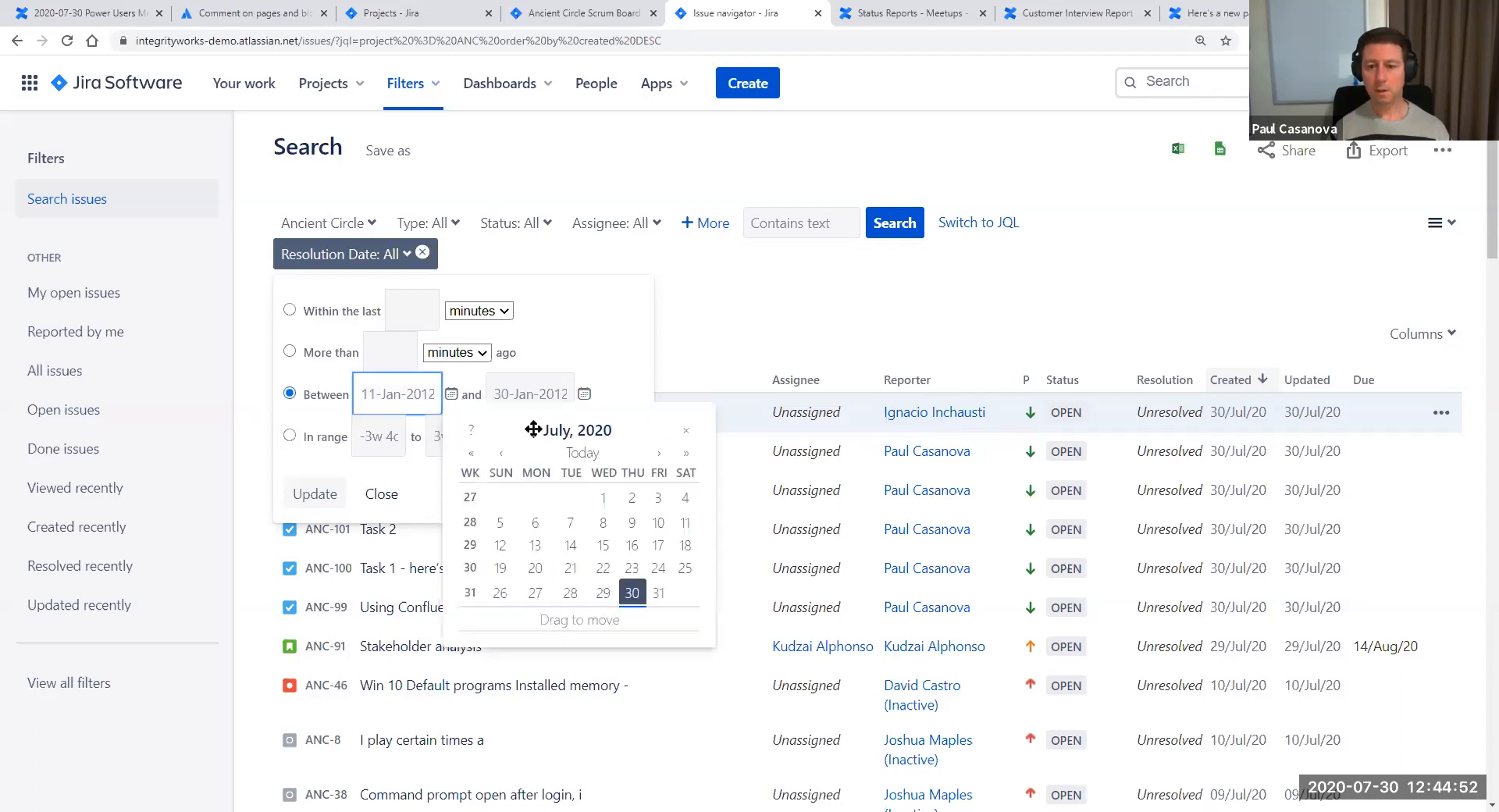
pyautogui.click(590, 456)
pyautogui.click(453, 395)
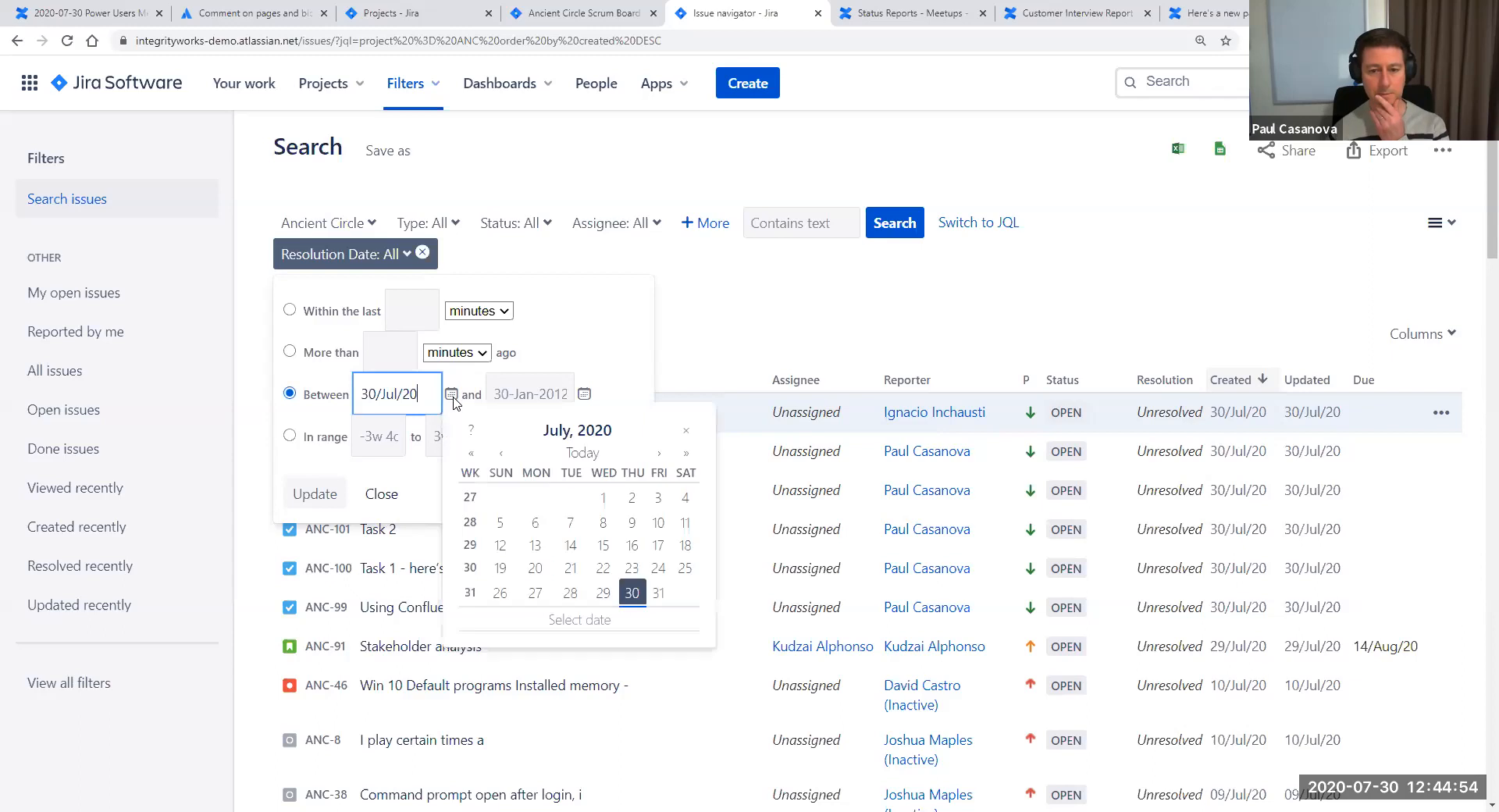
# Check the report dates on the Customer Interview Report Template Example and "Here's a new page" in Confluence, then return to the Jira search
pyautogui.click(1070, 20)
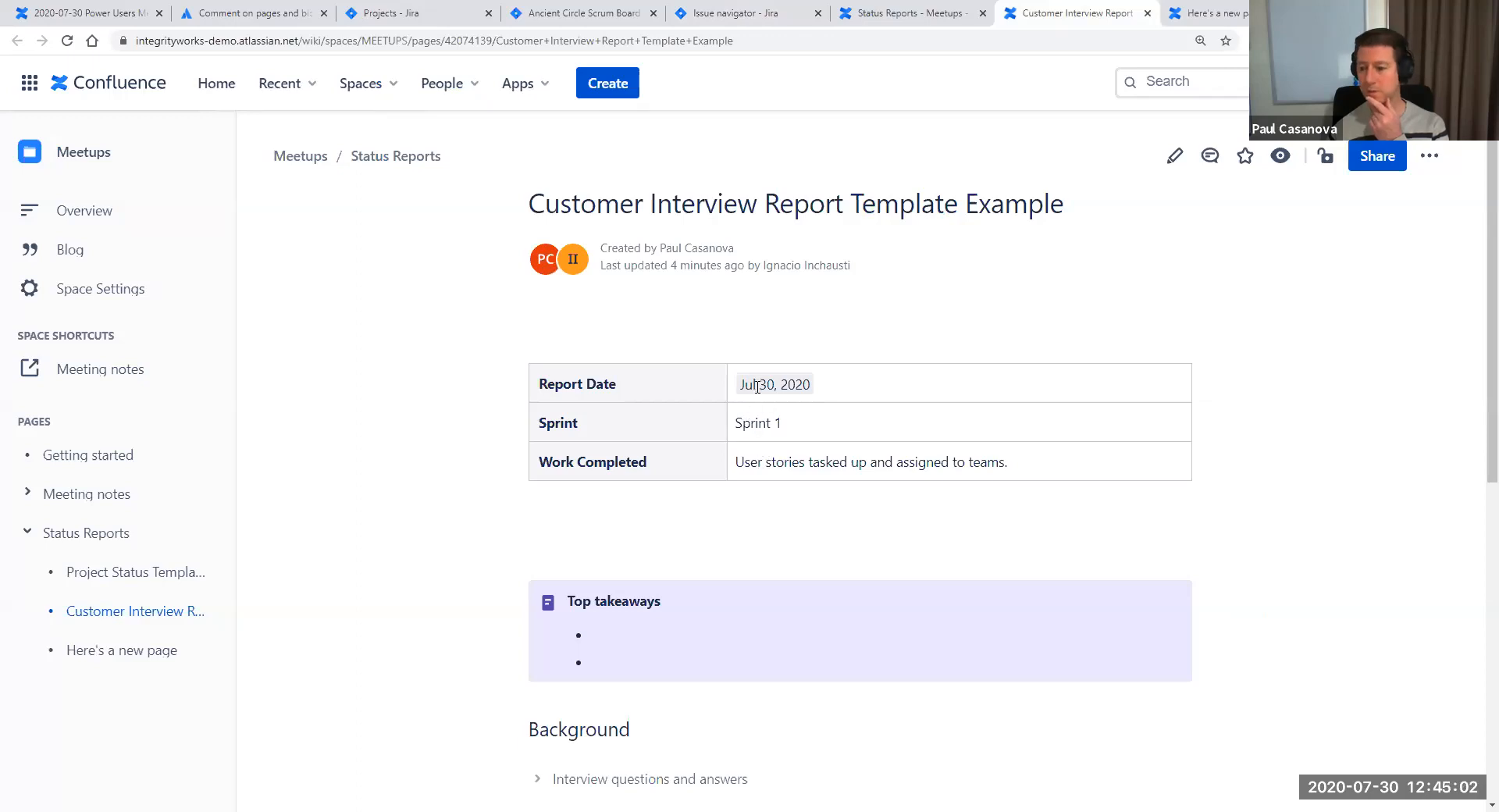
pyautogui.click(1210, 17)
pyautogui.moveTo(1216, 13); pyautogui.dragTo(1086, 22)
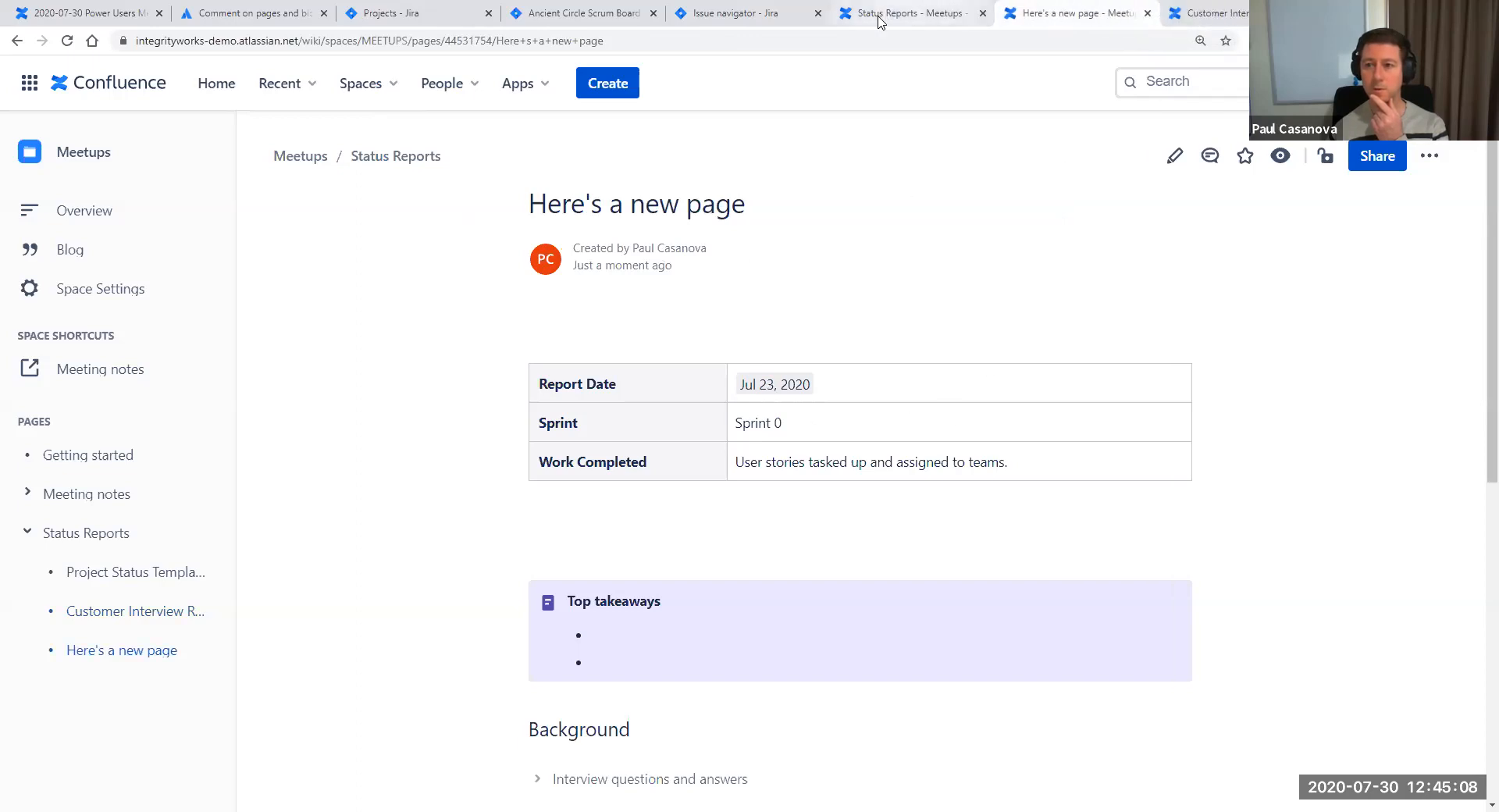
pyautogui.click(785, 15)
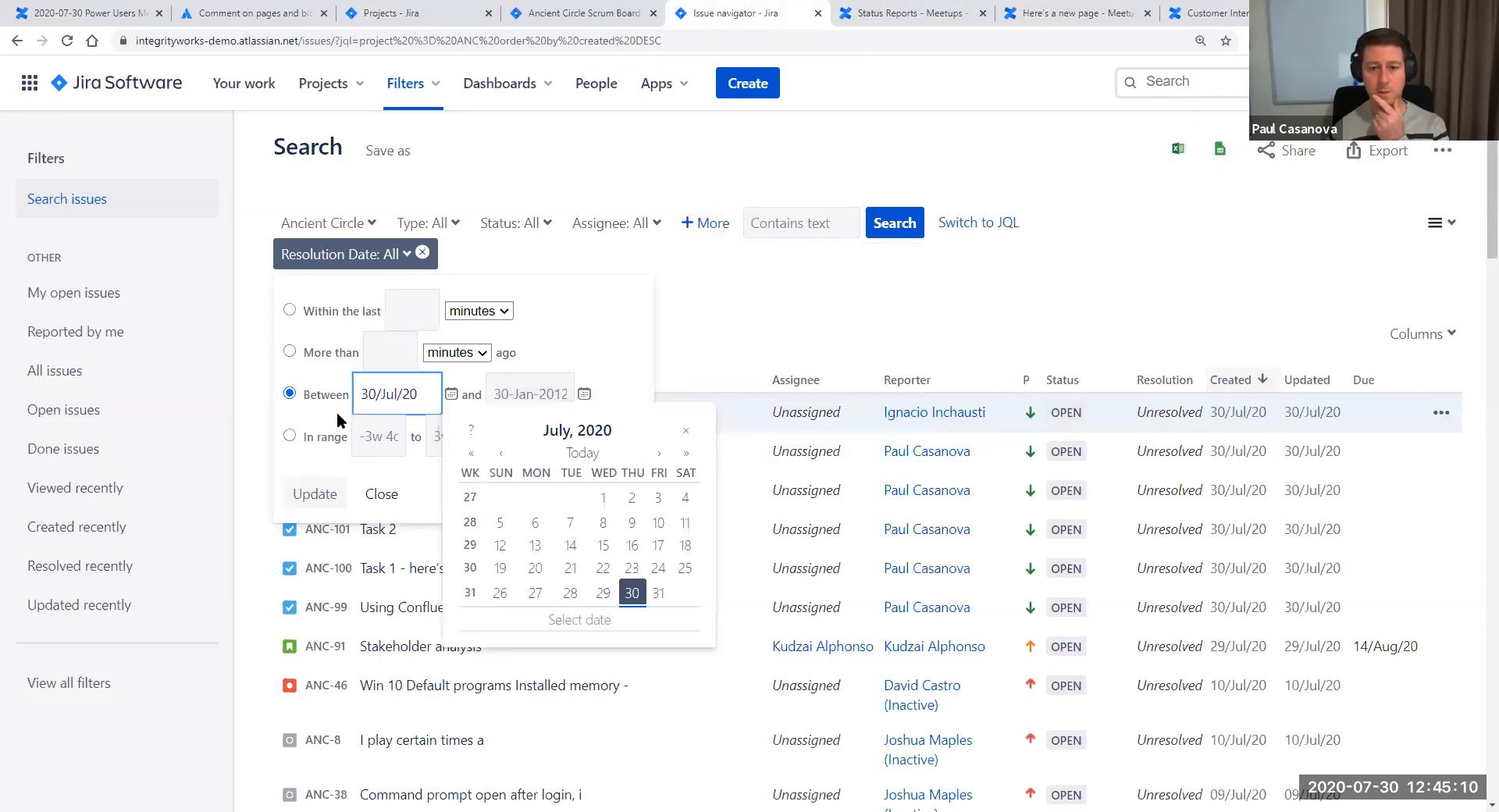
# Apply a Resolution Date range from 23/Jul/20 to 30/Jul/20 and show the search as a JQL query
pyautogui.click(632, 567)
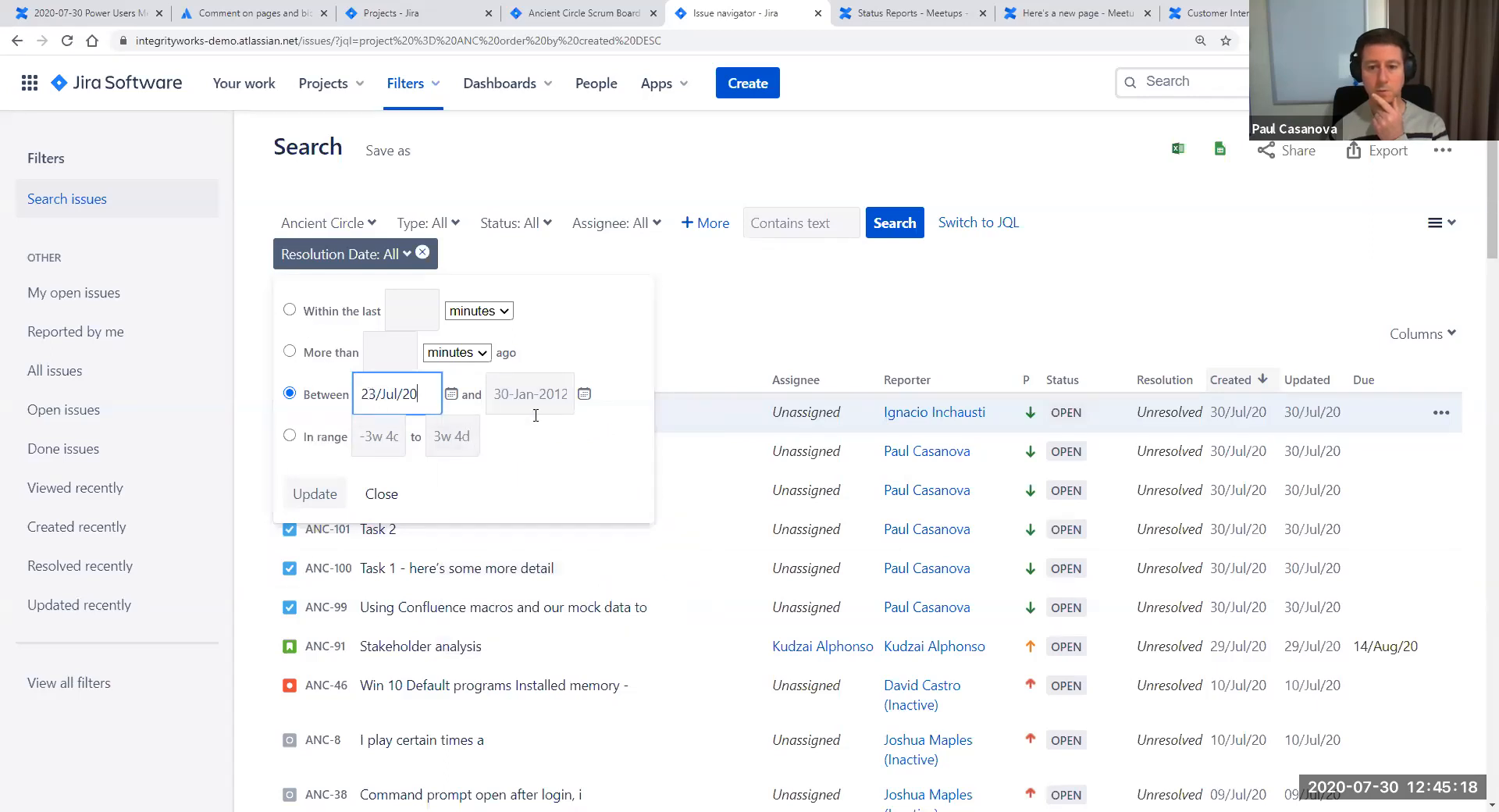
pyautogui.click(584, 394)
pyautogui.click(723, 458)
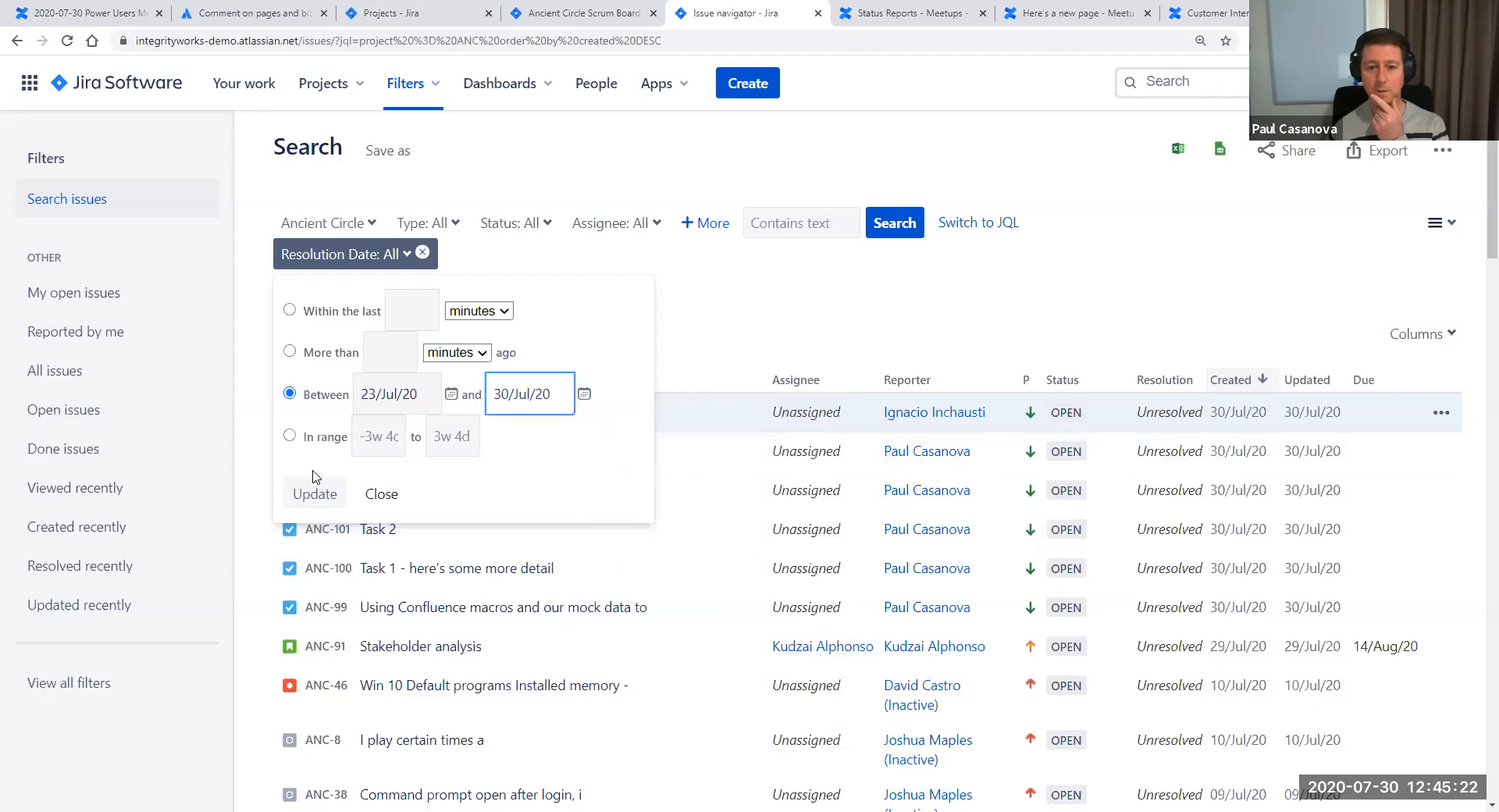
pyautogui.click(311, 494)
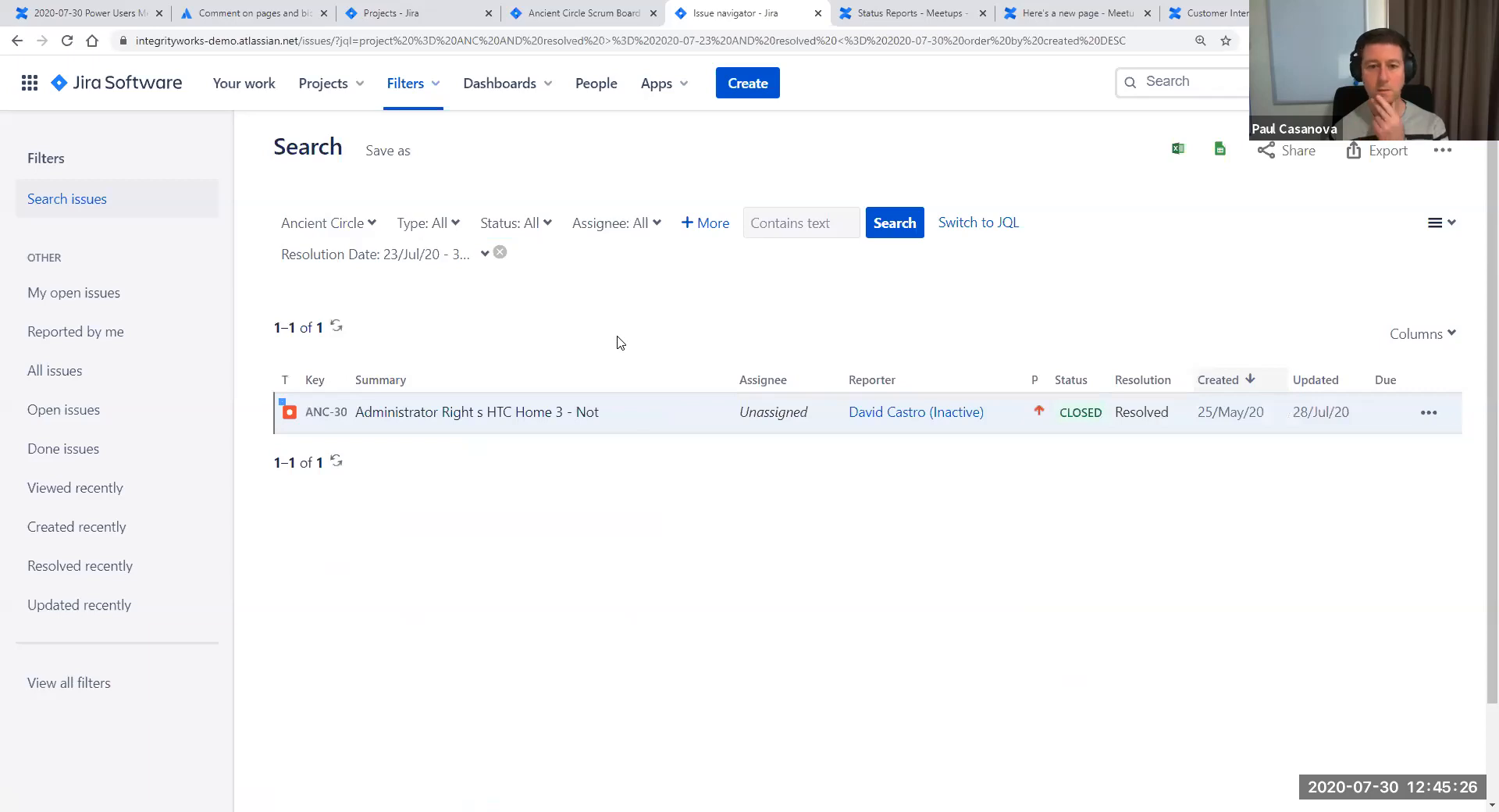
pyautogui.click(971, 224)
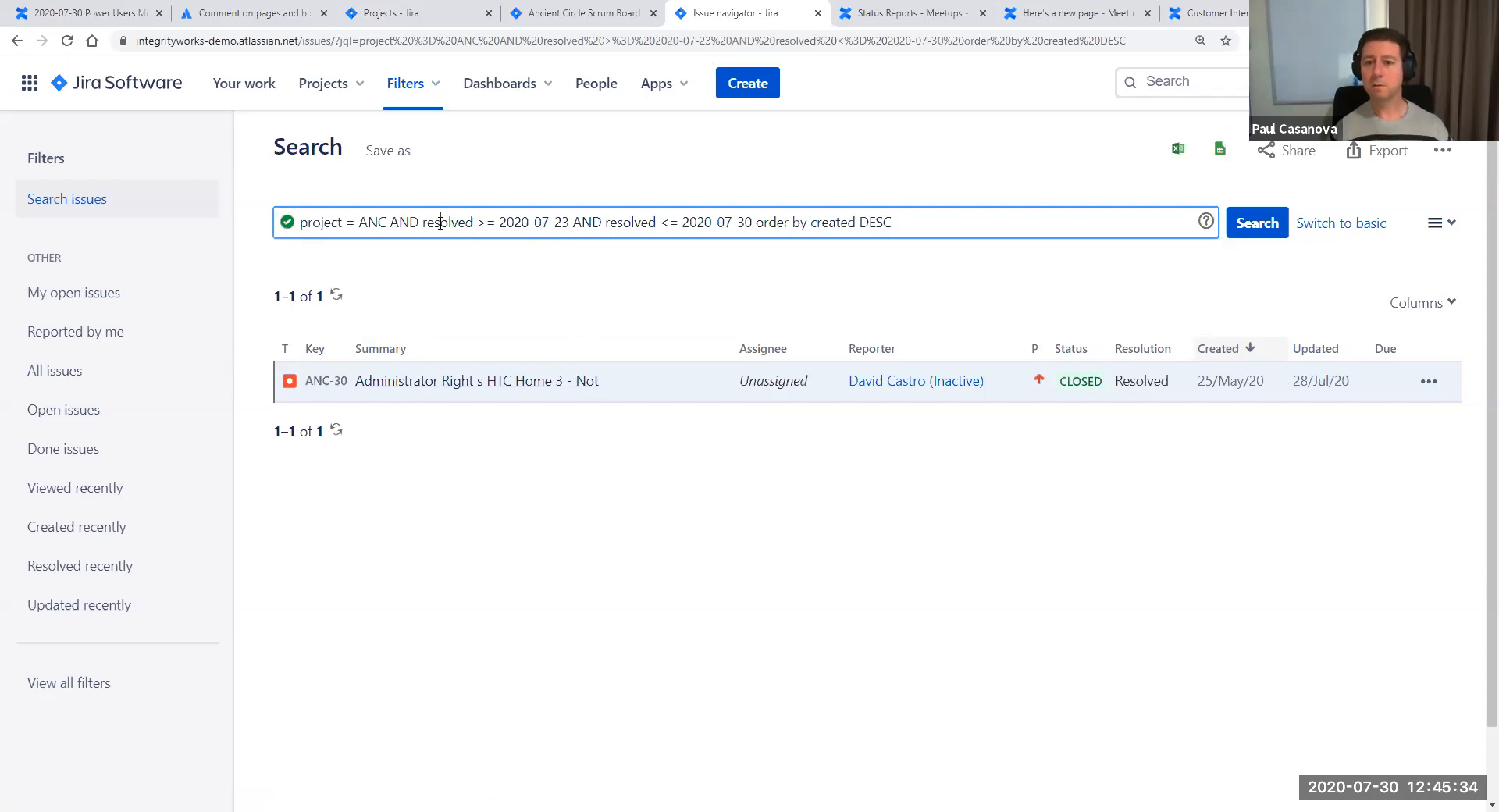
pyautogui.moveTo(426, 222); pyautogui.dragTo(604, 223)
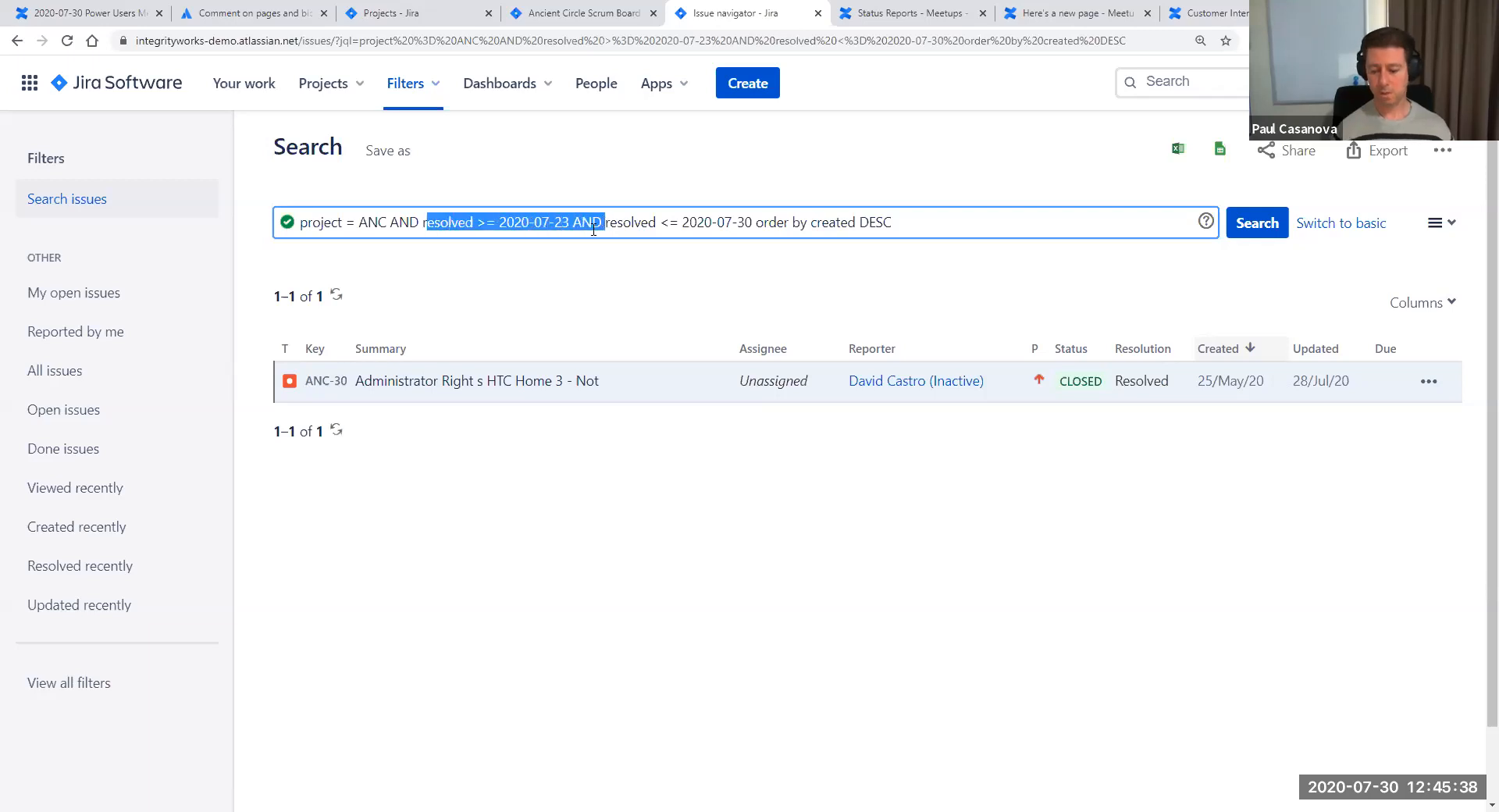
pyautogui.press('BackSpace')
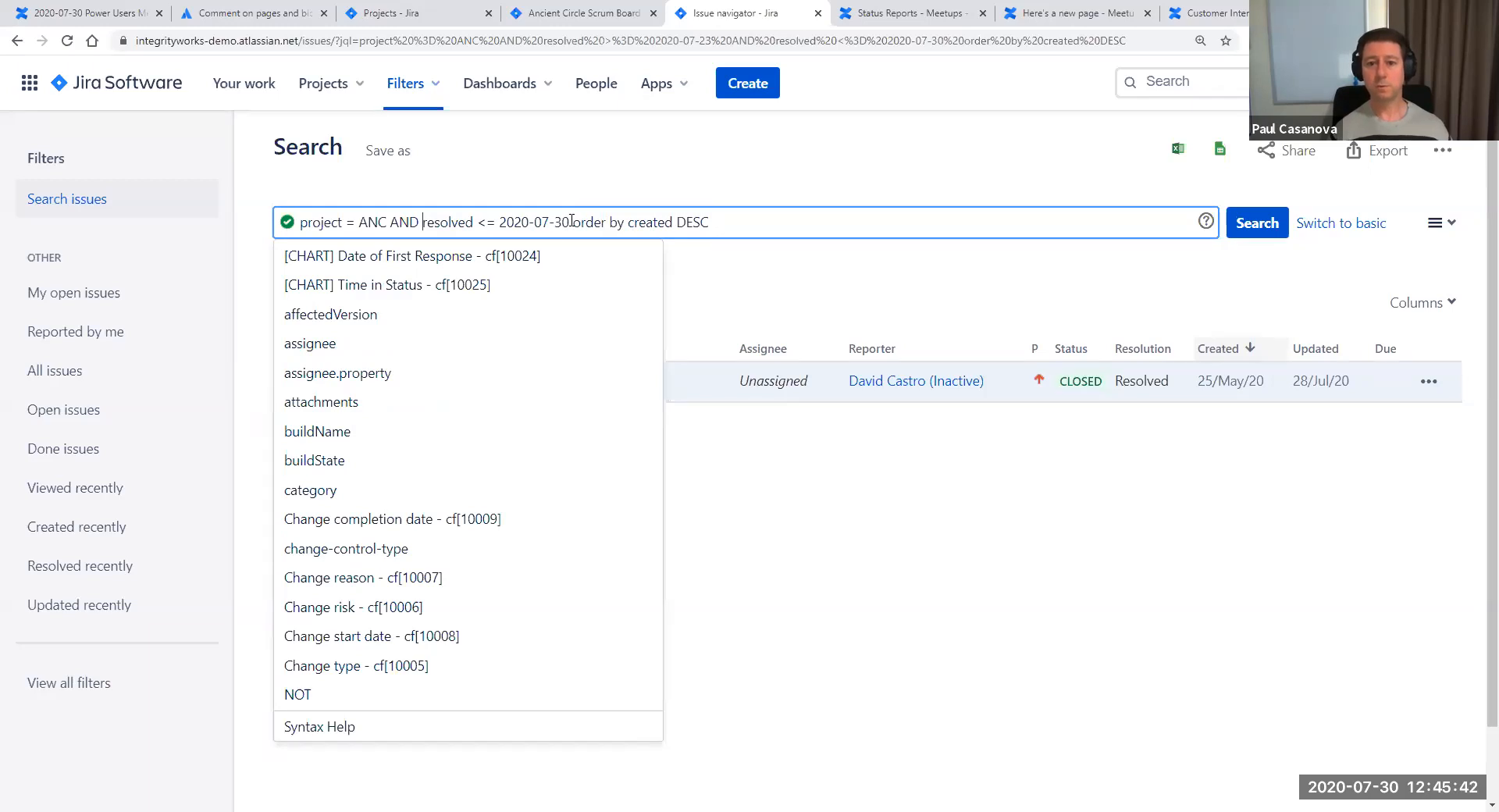
pyautogui.hotkey('ctrl', 'z')
pyautogui.hotkey('ctrl', 'z')
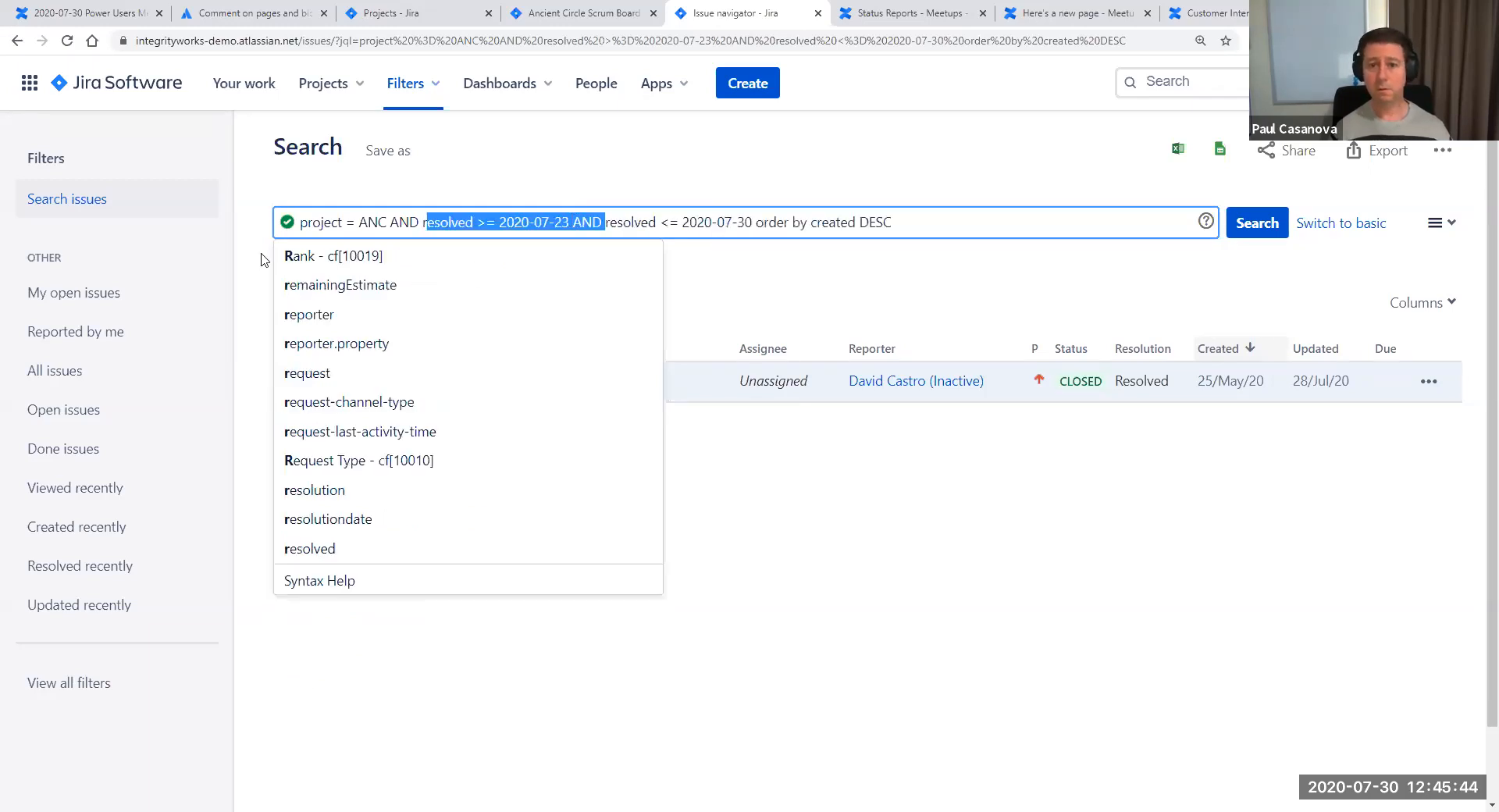
# Change the query's earliest resolved date to 2016-07-23, run the search and look through the results
pyautogui.click(528, 223)
pyautogui.press('BackSpace')
pyautogui.press('BackSpace')
pyautogui.write('16')
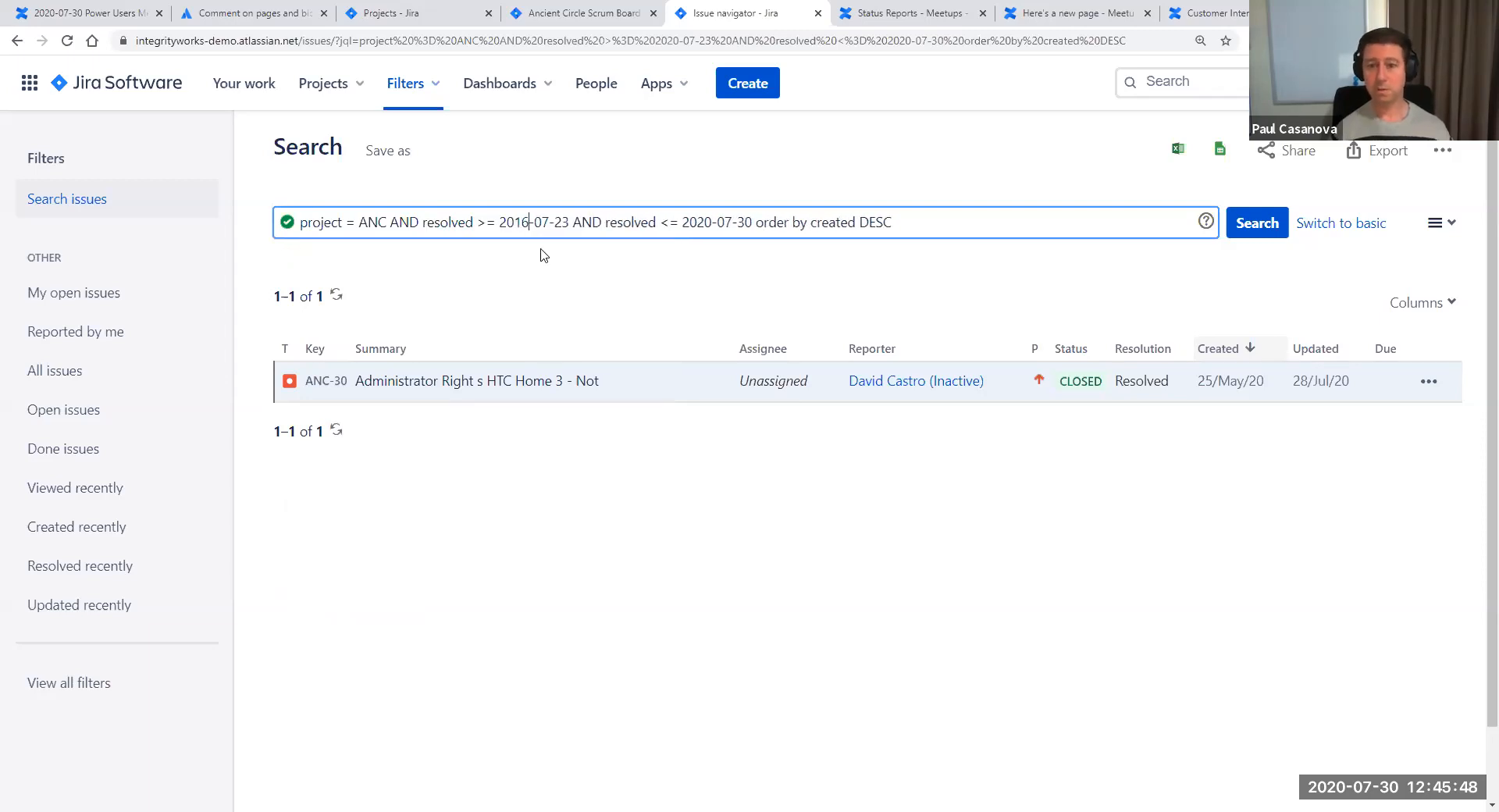
pyautogui.click(1265, 229)
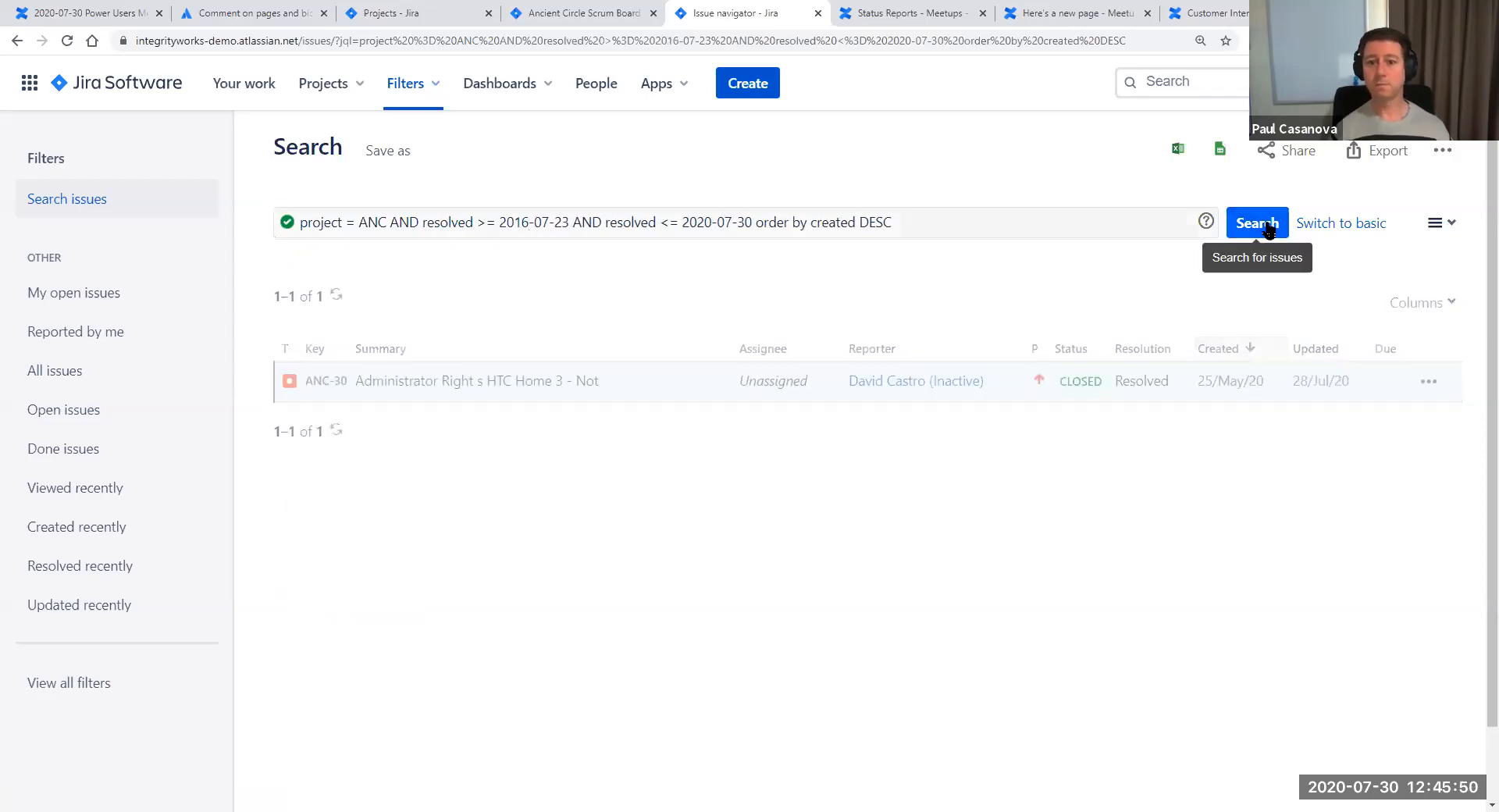
pyautogui.scroll(-5, 962, 347)
pyautogui.scroll(5, 961, 355)
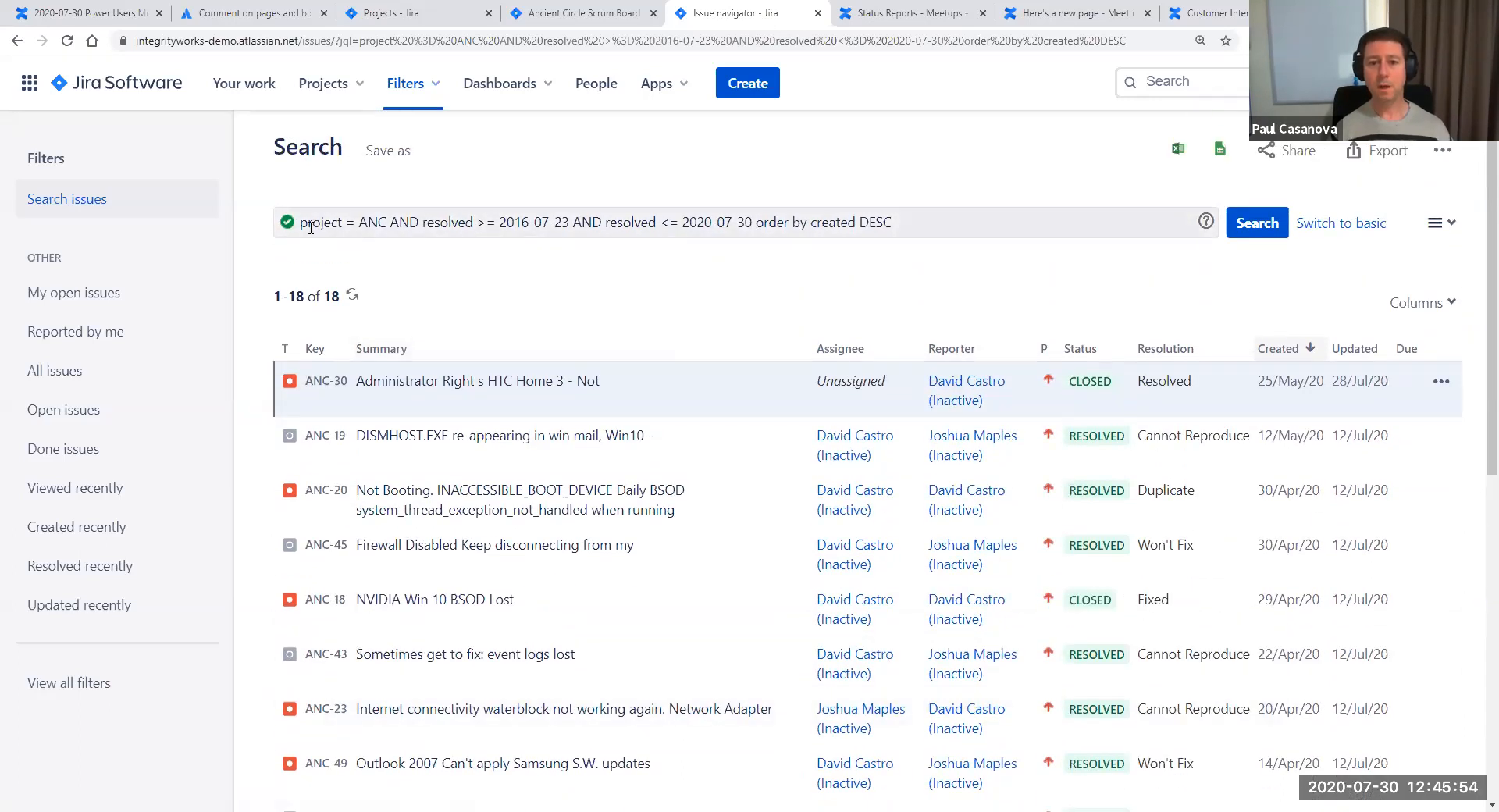
# Change the latest resolved date in the JQL query to 2020-07-23
pyautogui.moveTo(299, 224); pyautogui.dragTo(921, 221)
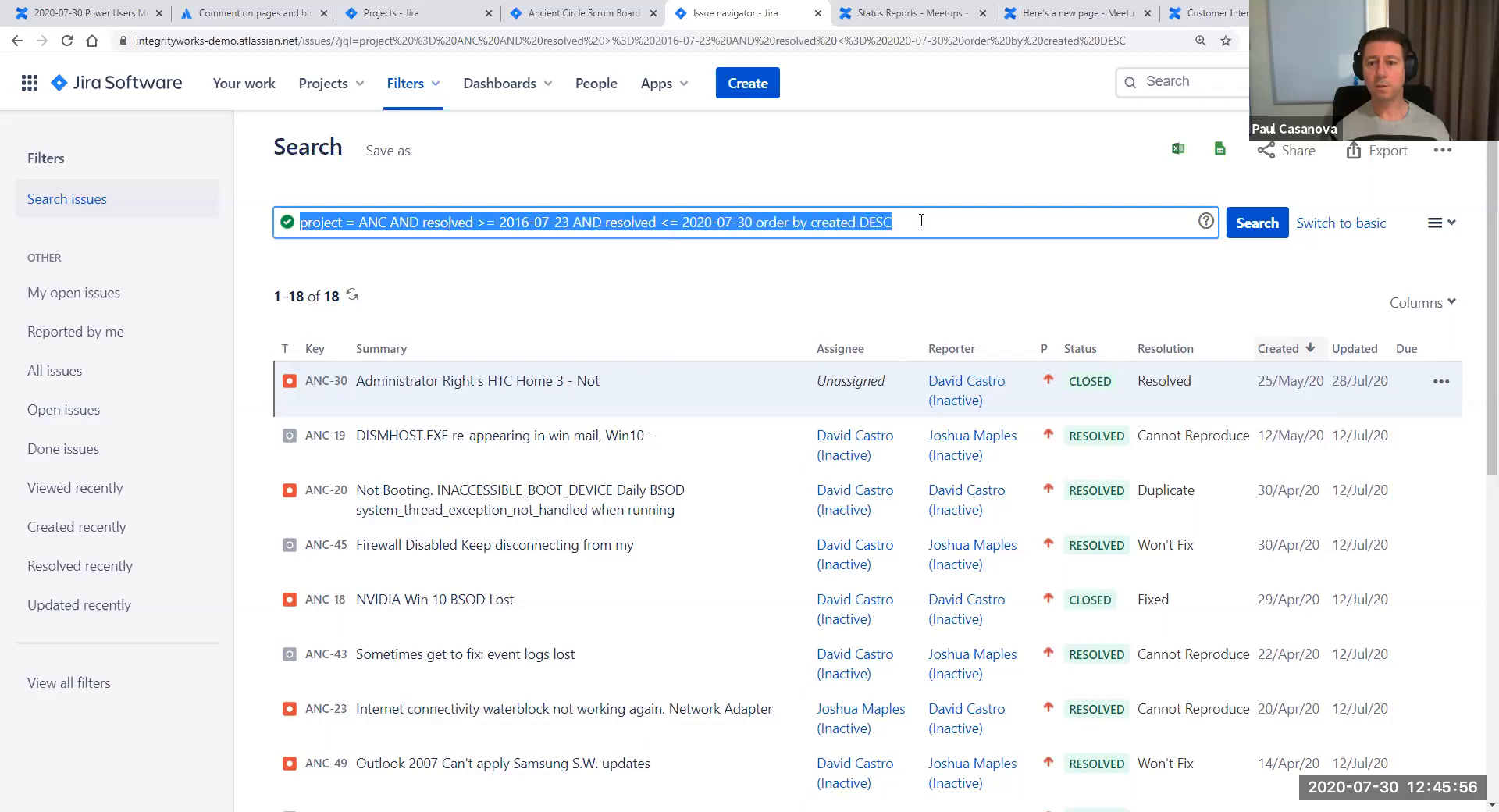
pyautogui.click(751, 224)
pyautogui.press('BackSpace')
pyautogui.press('BackSpace')
pyautogui.write('23')
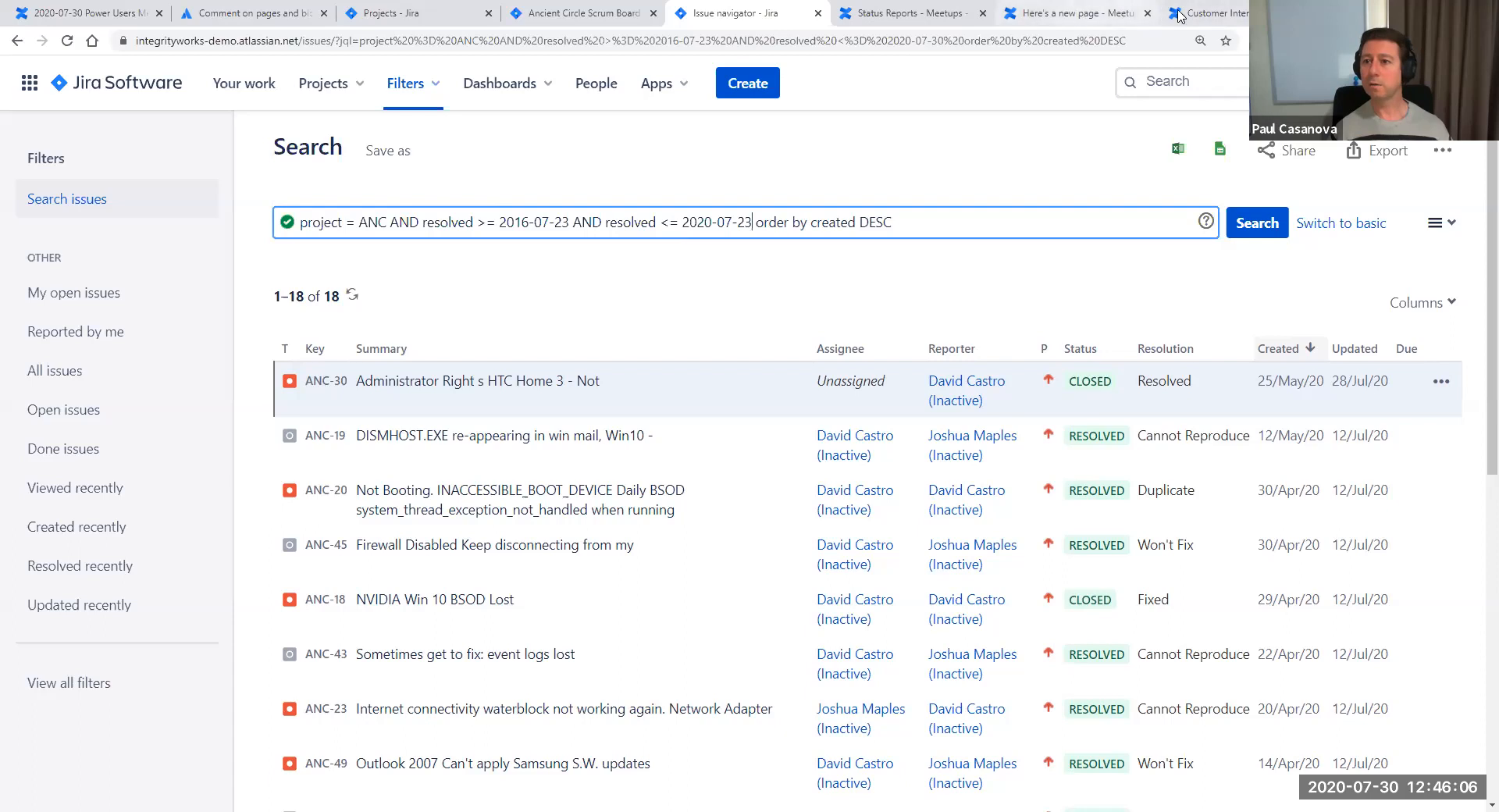
# Check the report date on "Here's a new page" in Confluence, then copy the complete JQL query from the Jira search
pyautogui.click(1211, 13)
pyautogui.click(1086, 14)
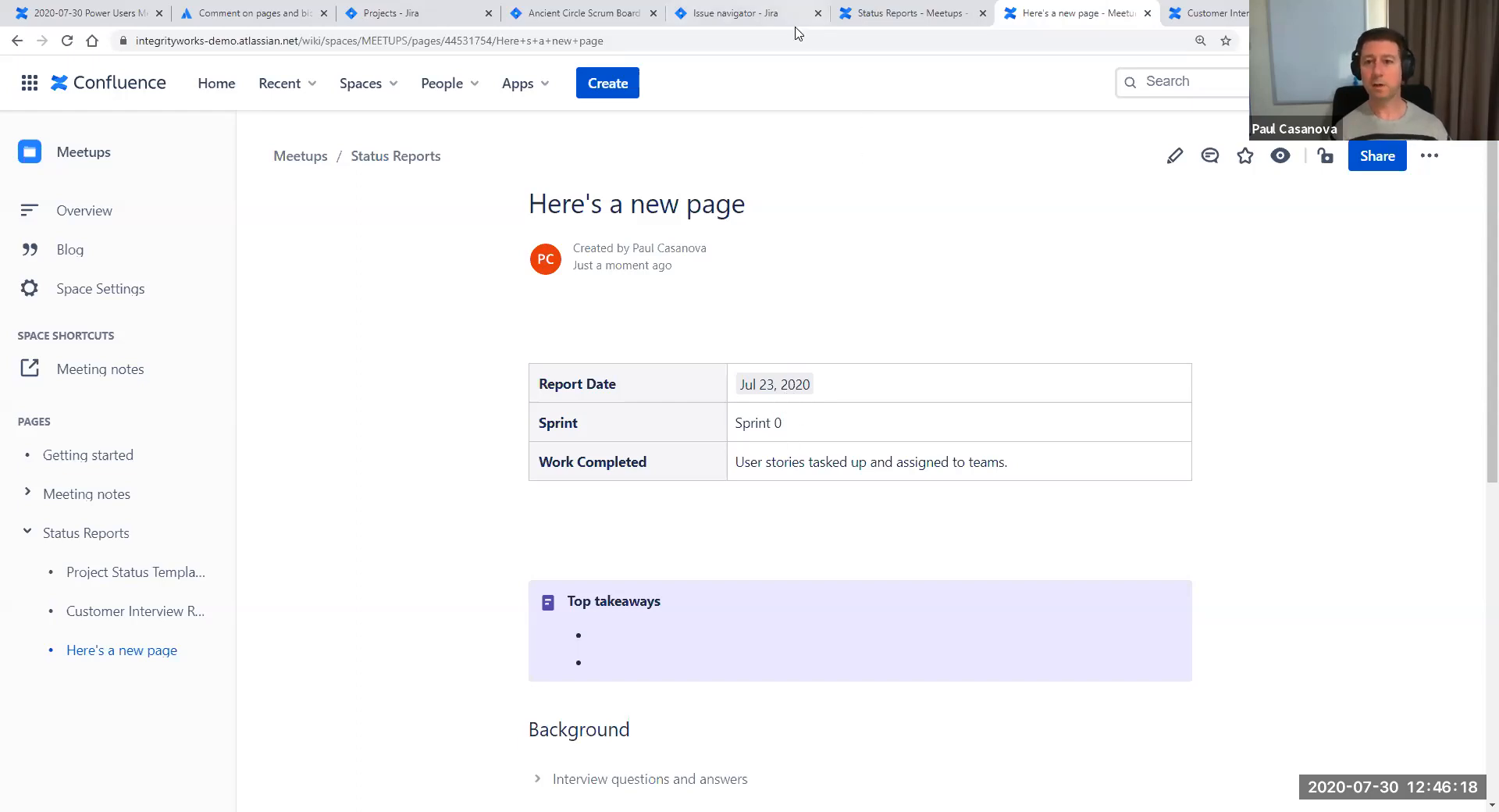
pyautogui.click(741, 14)
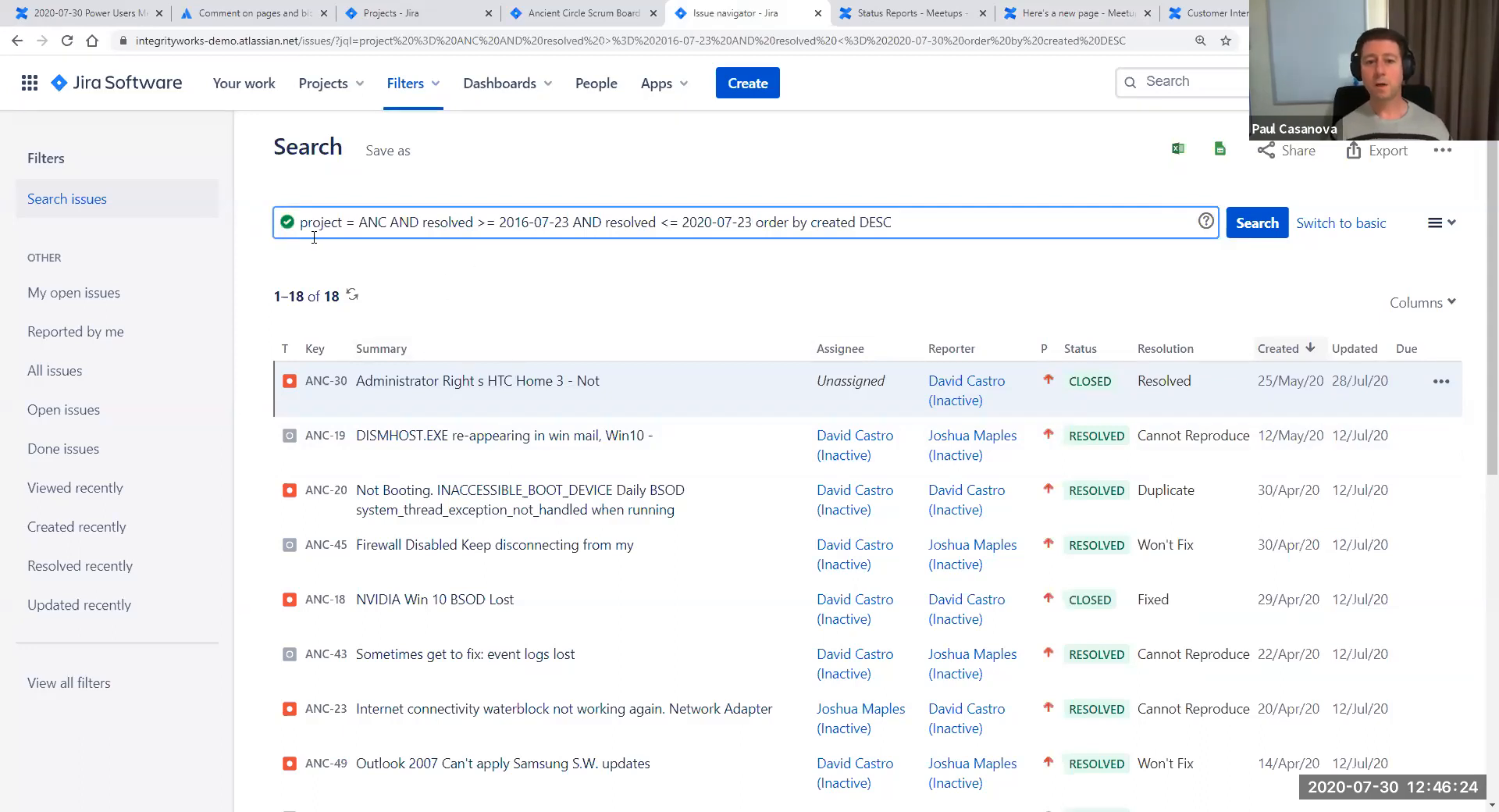
pyautogui.moveTo(300, 225); pyautogui.dragTo(931, 225)
pyautogui.hotkey('ctrl', 'c')
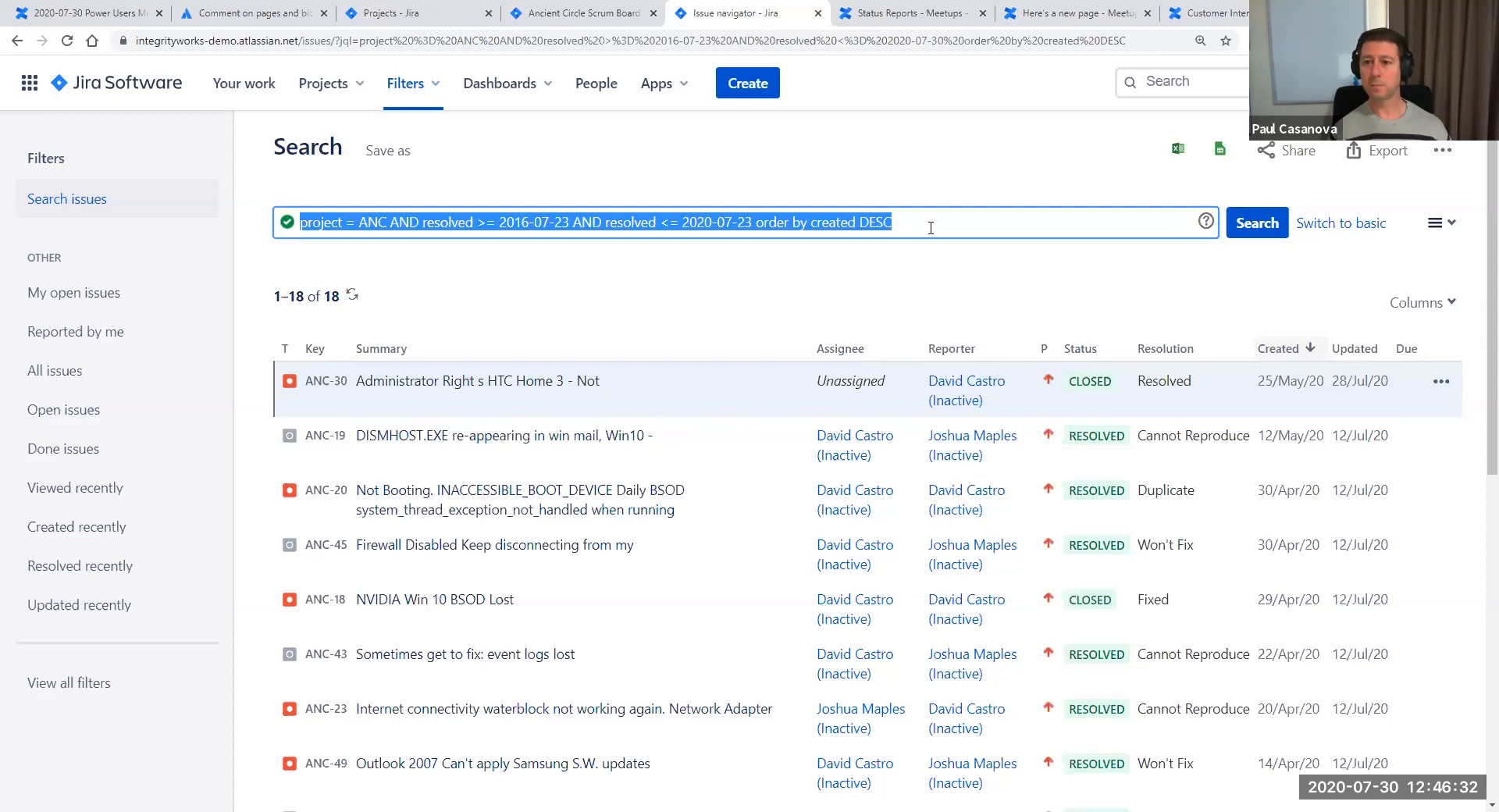
# Create a blank Confluence page under "Here's a new page", title it "Work Completed Detail" and place the cursor in its body
pyautogui.click(1091, 15)
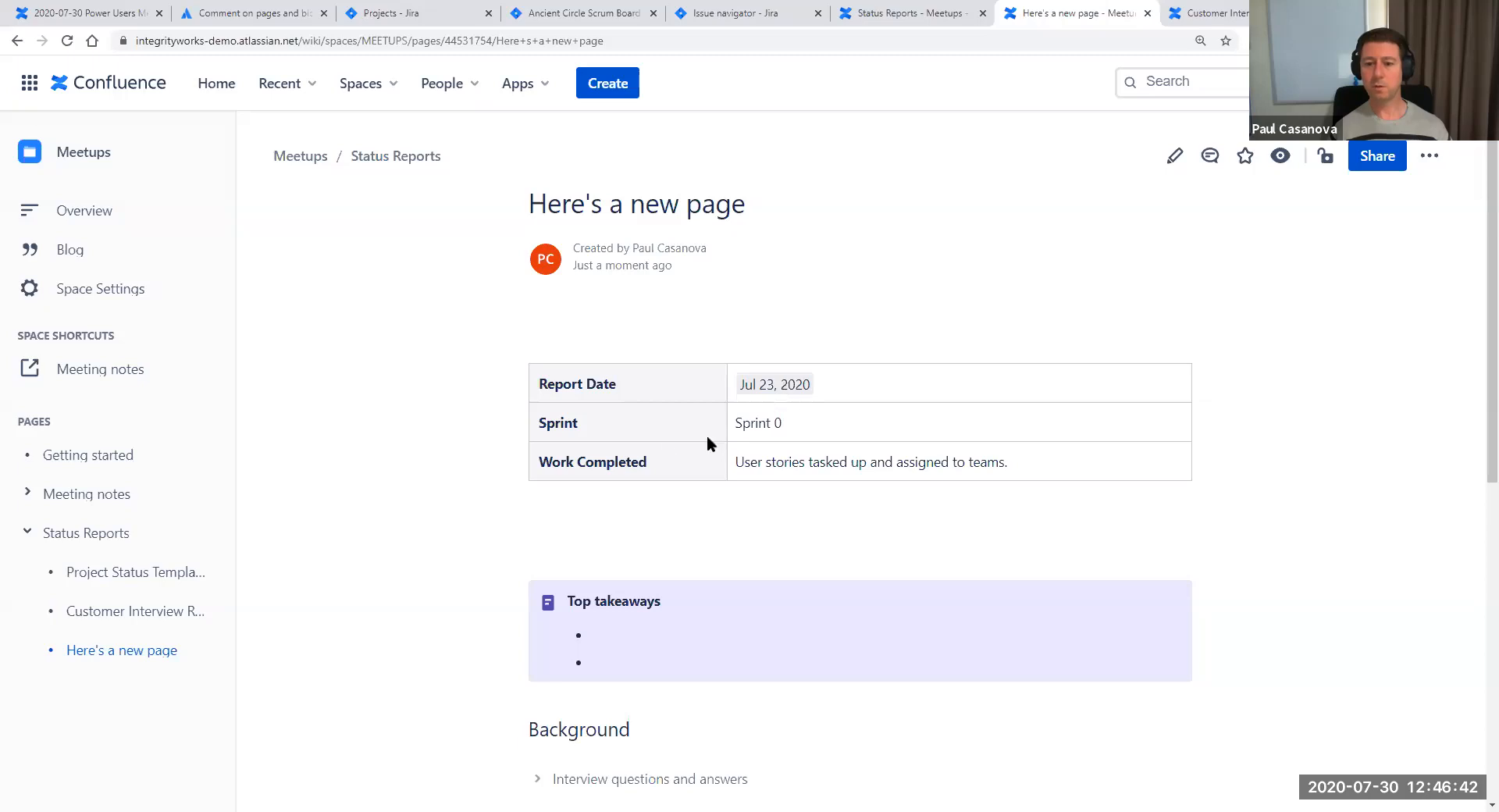
pyautogui.click(603, 84)
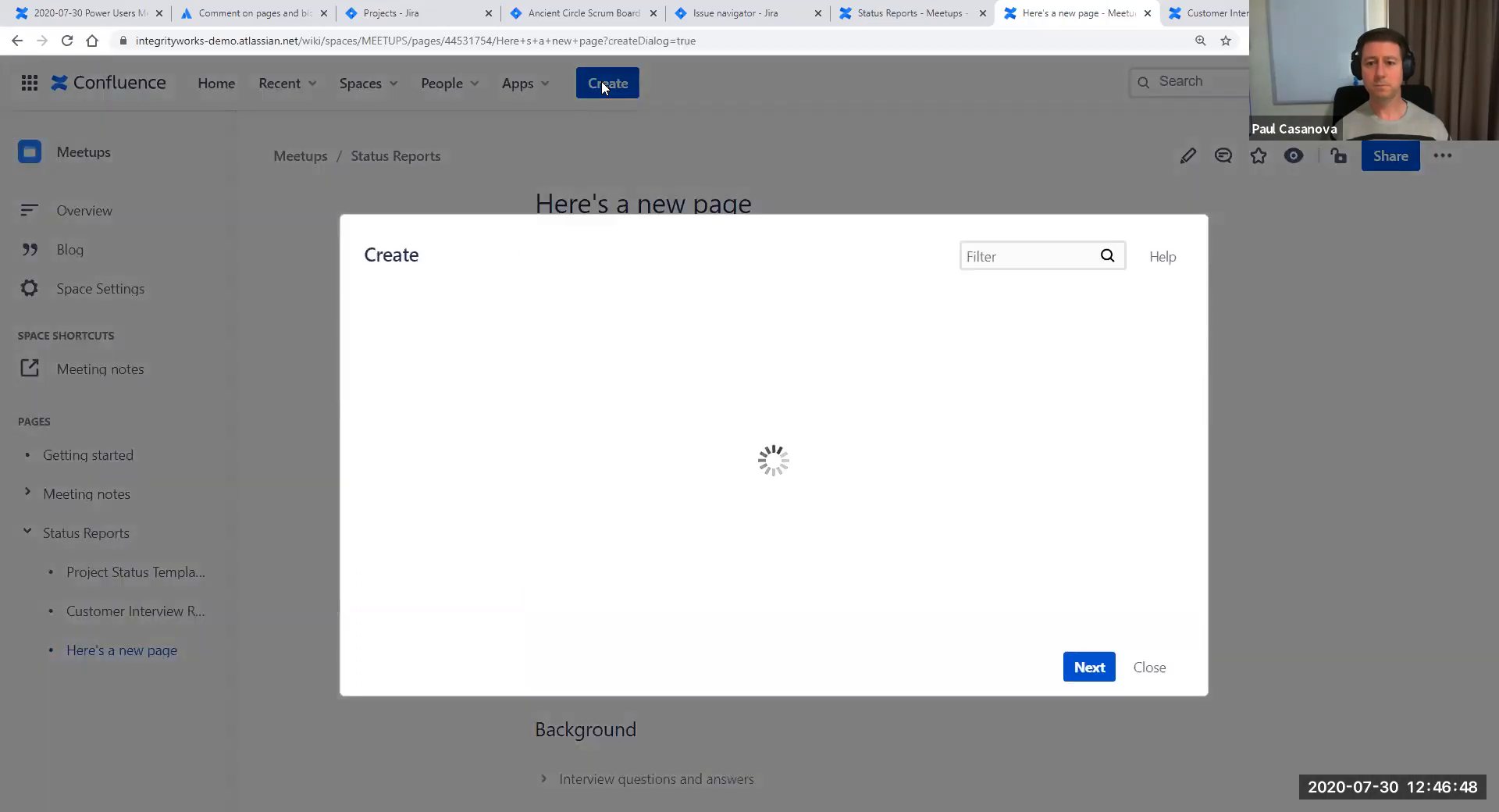
pyautogui.click(1076, 671)
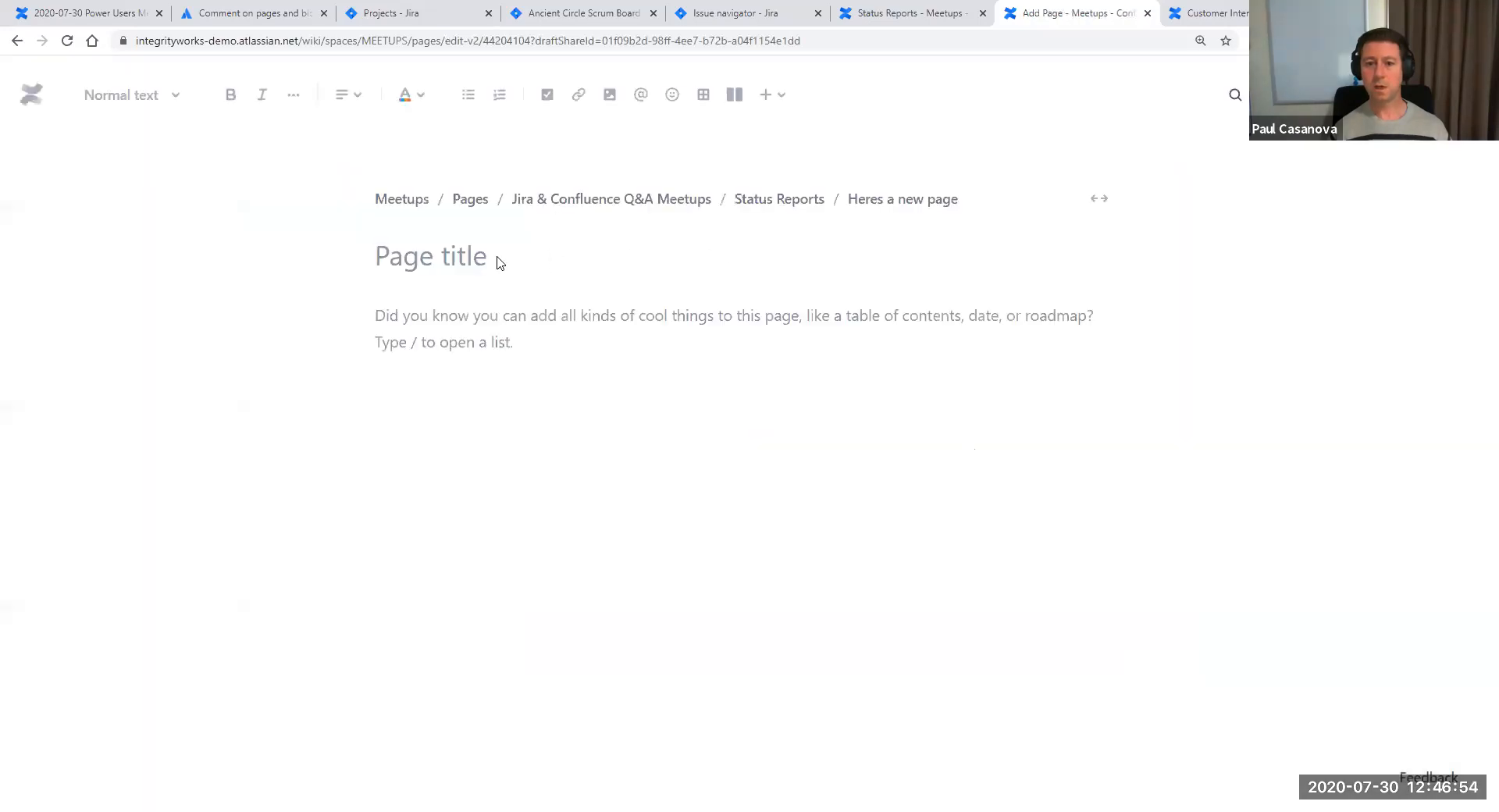
pyautogui.click(495, 257)
pyautogui.write('Work Compl;eted')
pyautogui.press('BackSpace')
pyautogui.press('BackSpace')
pyautogui.press('BackSpace')
pyautogui.press('BackSpace')
pyautogui.press('BackSpace')
pyautogui.write('eted Summary')
pyautogui.hotkey('ctrl', 'shift', 'Left')
pyautogui.write('Detail')
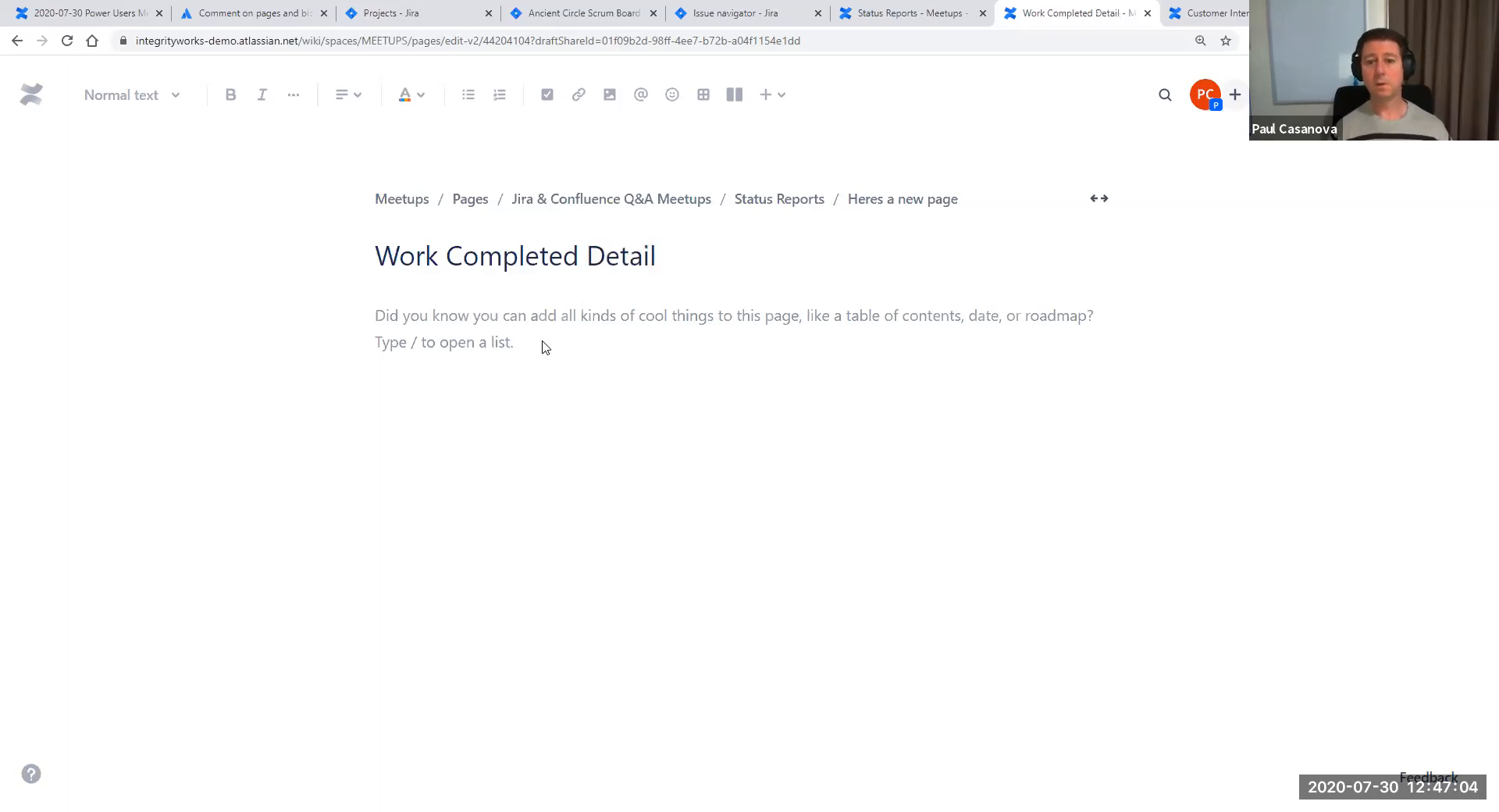
pyautogui.click(425, 314)
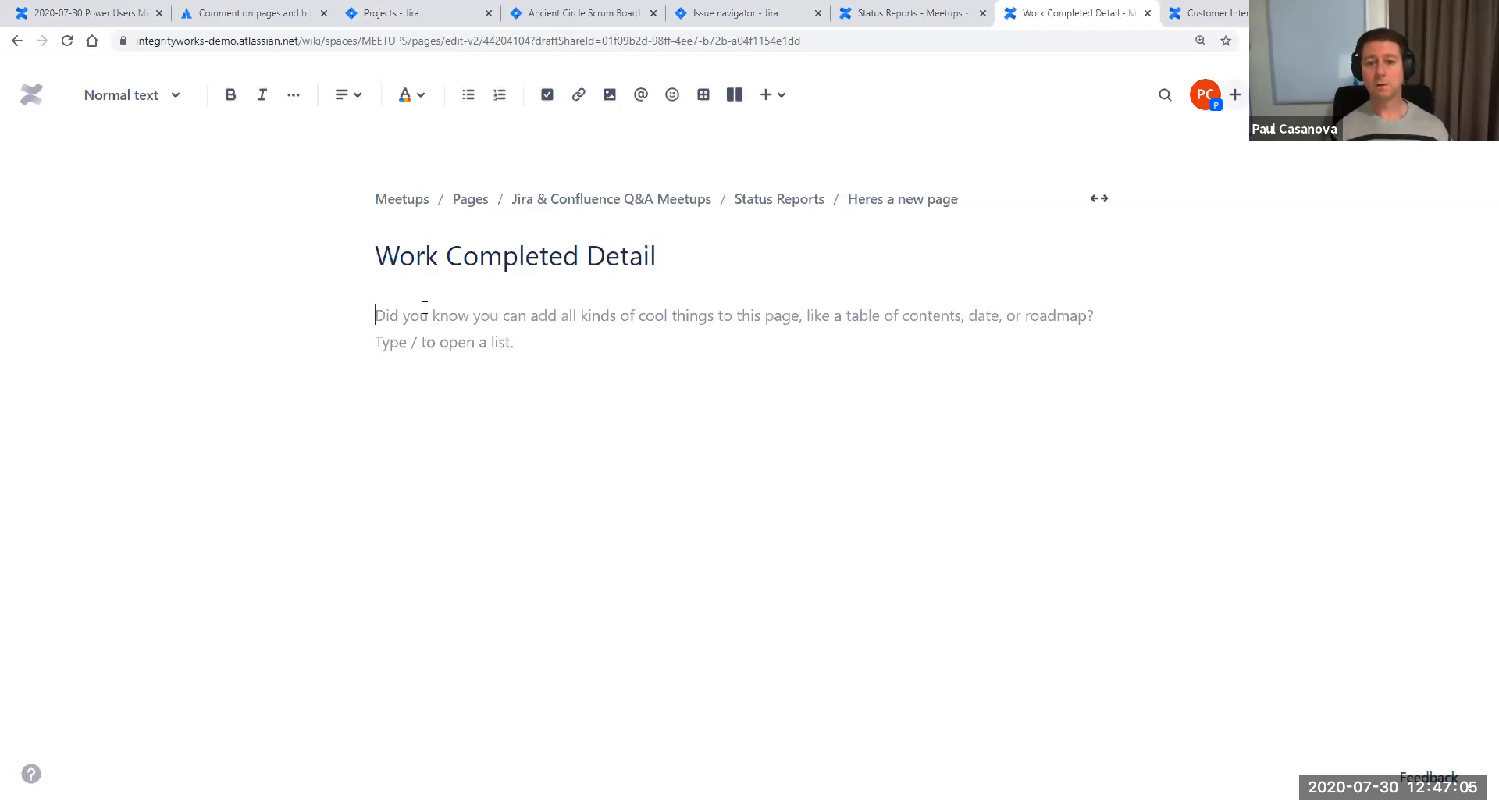
pyautogui.click(776, 97)
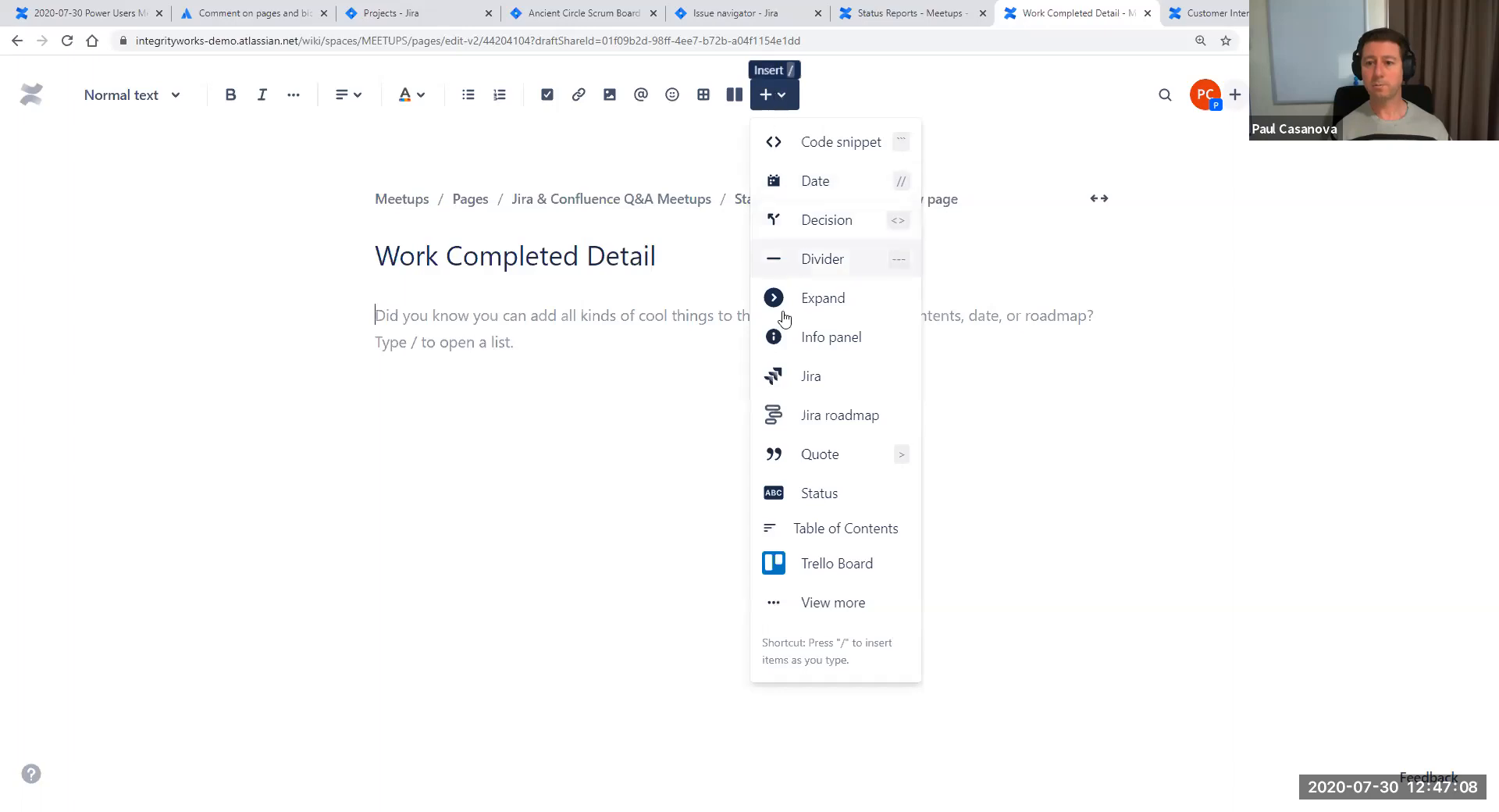
pyautogui.click(796, 336)
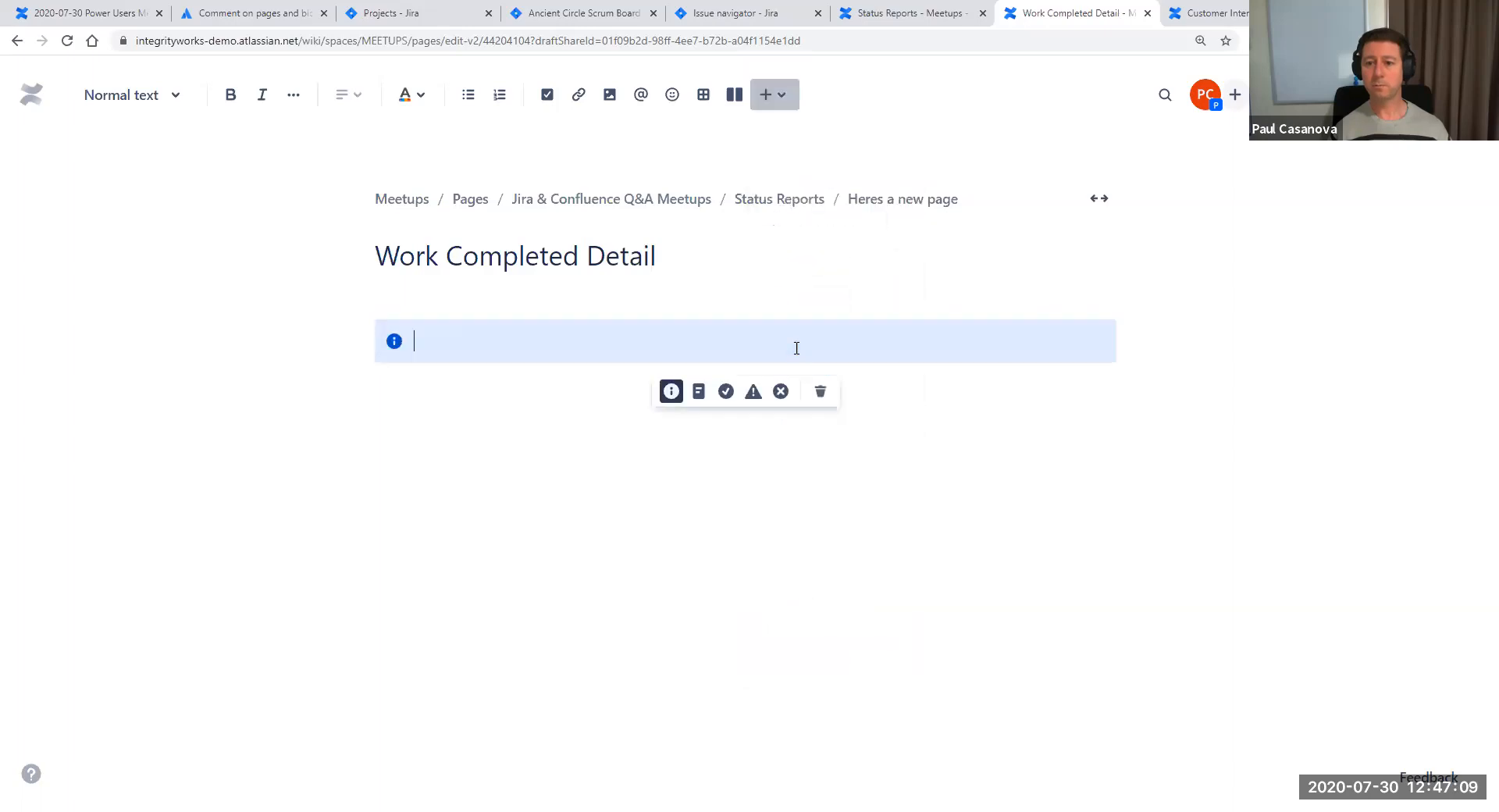
pyautogui.click(821, 393)
# Start inserting a Jira issue/filter macro in the page body and search it with the copied JQL query
pyautogui.click(772, 105)
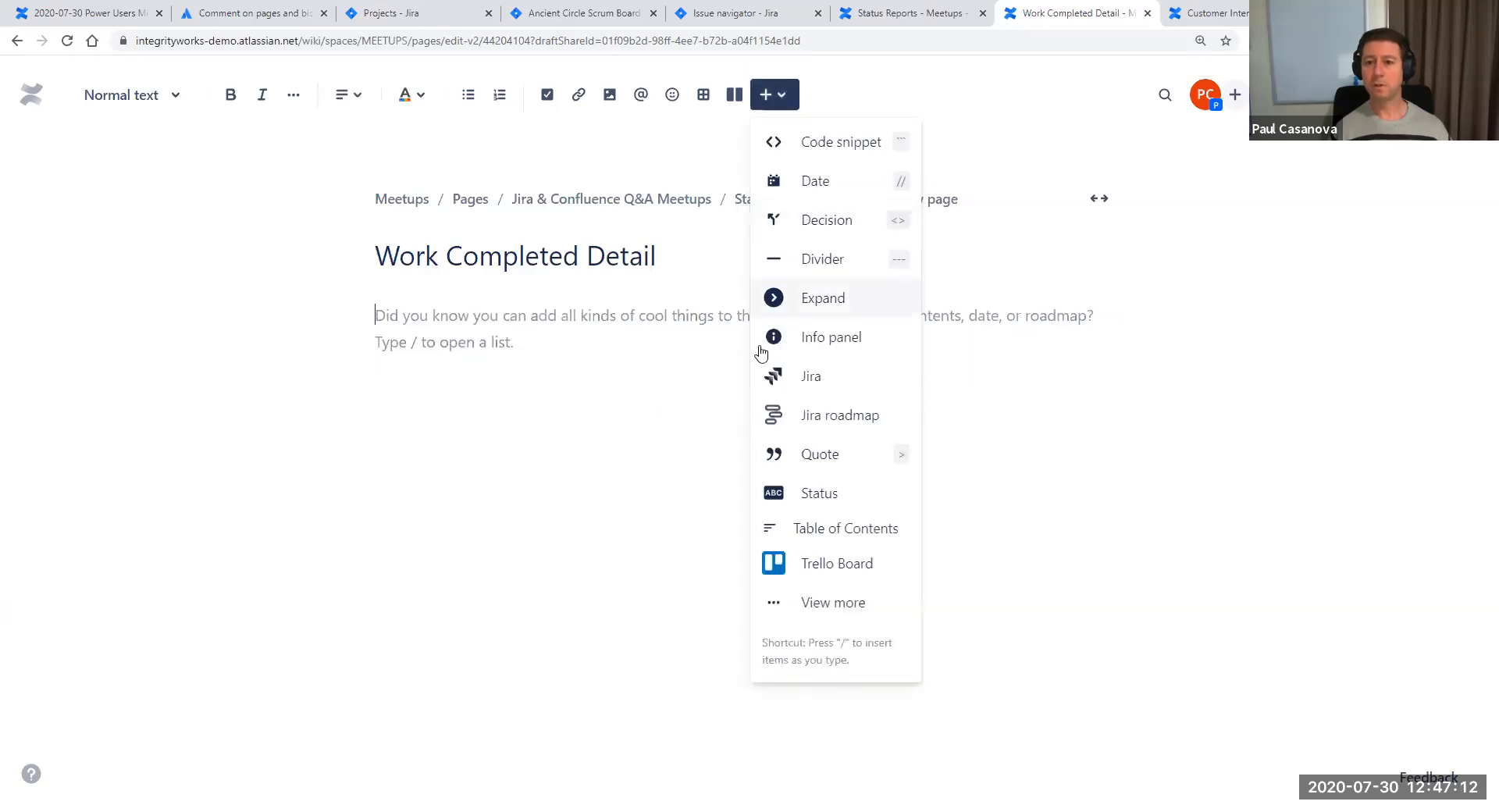
pyautogui.click(804, 380)
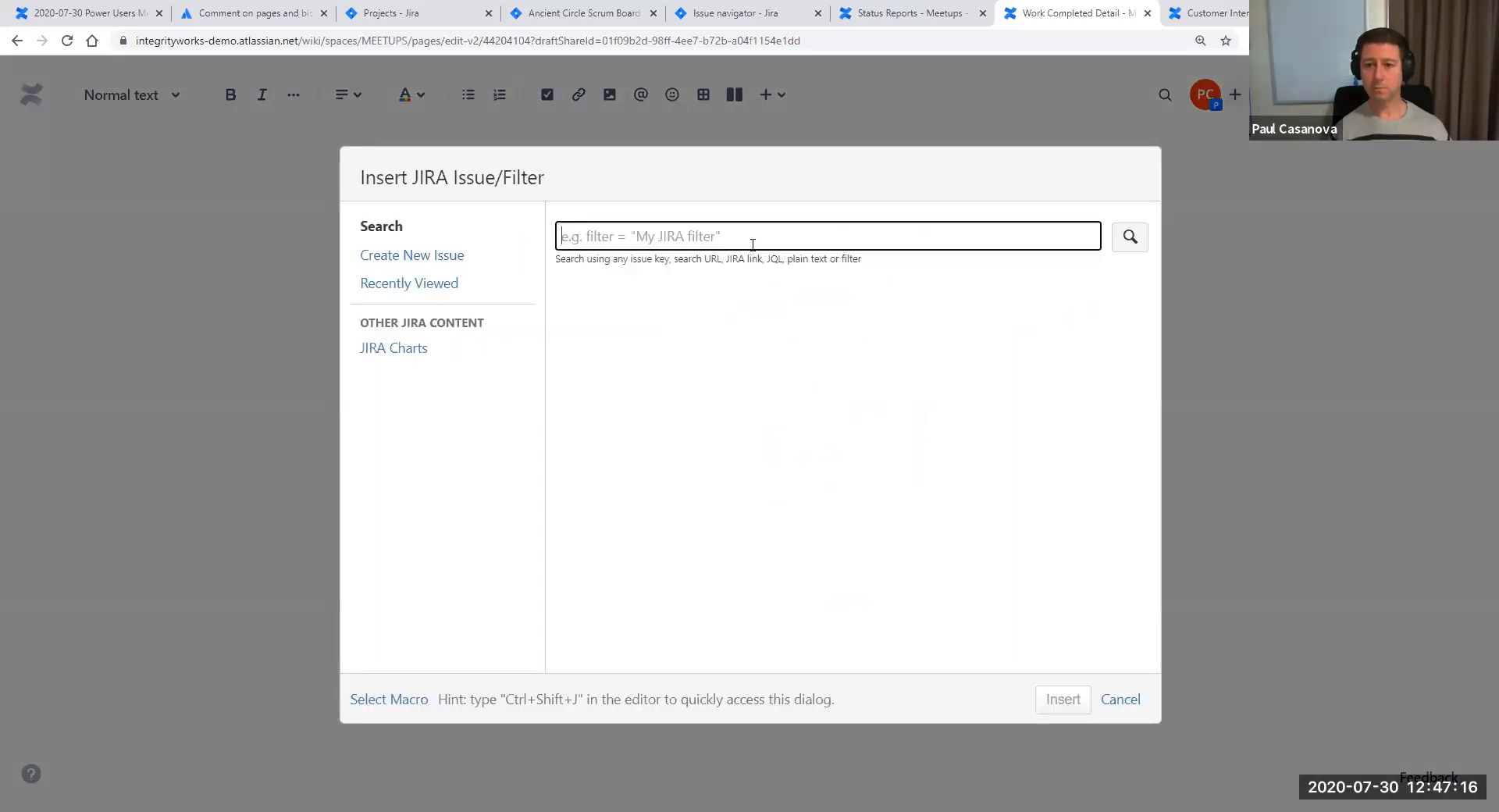
pyautogui.hotkey('ctrl', 'v')
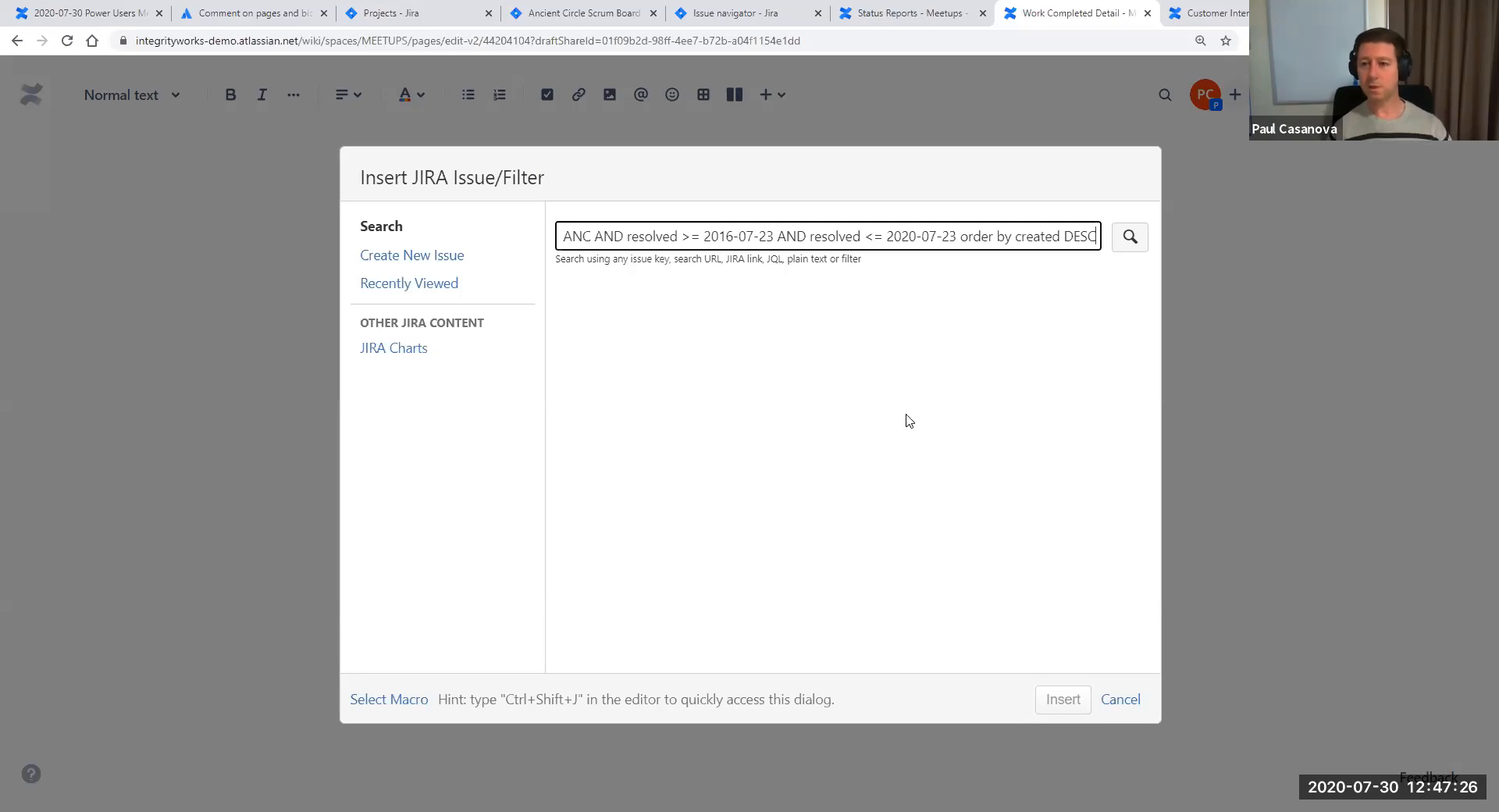
pyautogui.click(1130, 238)
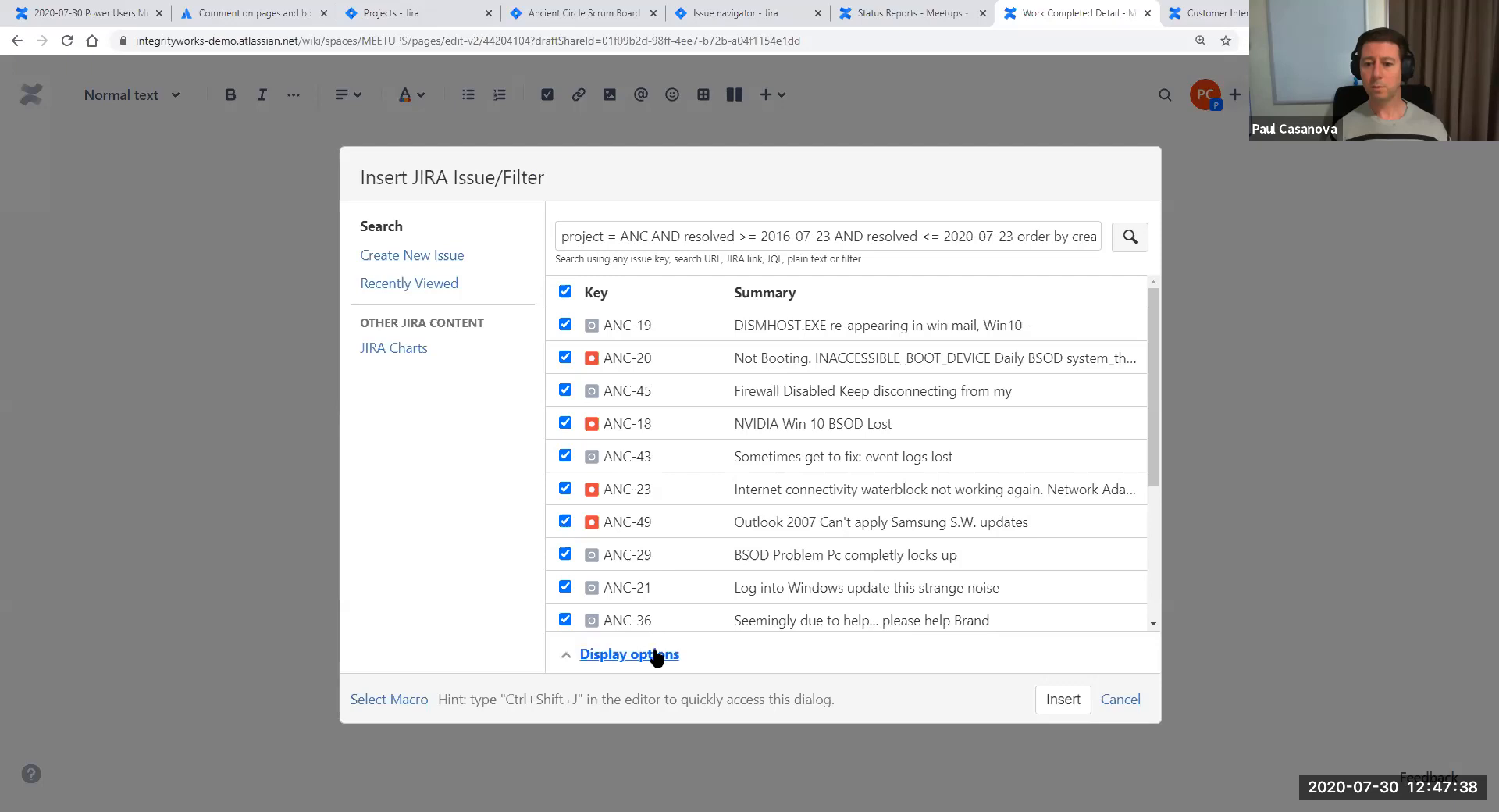
# In the Jira macro's display options, remove the Created, Updated, Assignee, Reporter, Priority and Due date columns
pyautogui.click(630, 655)
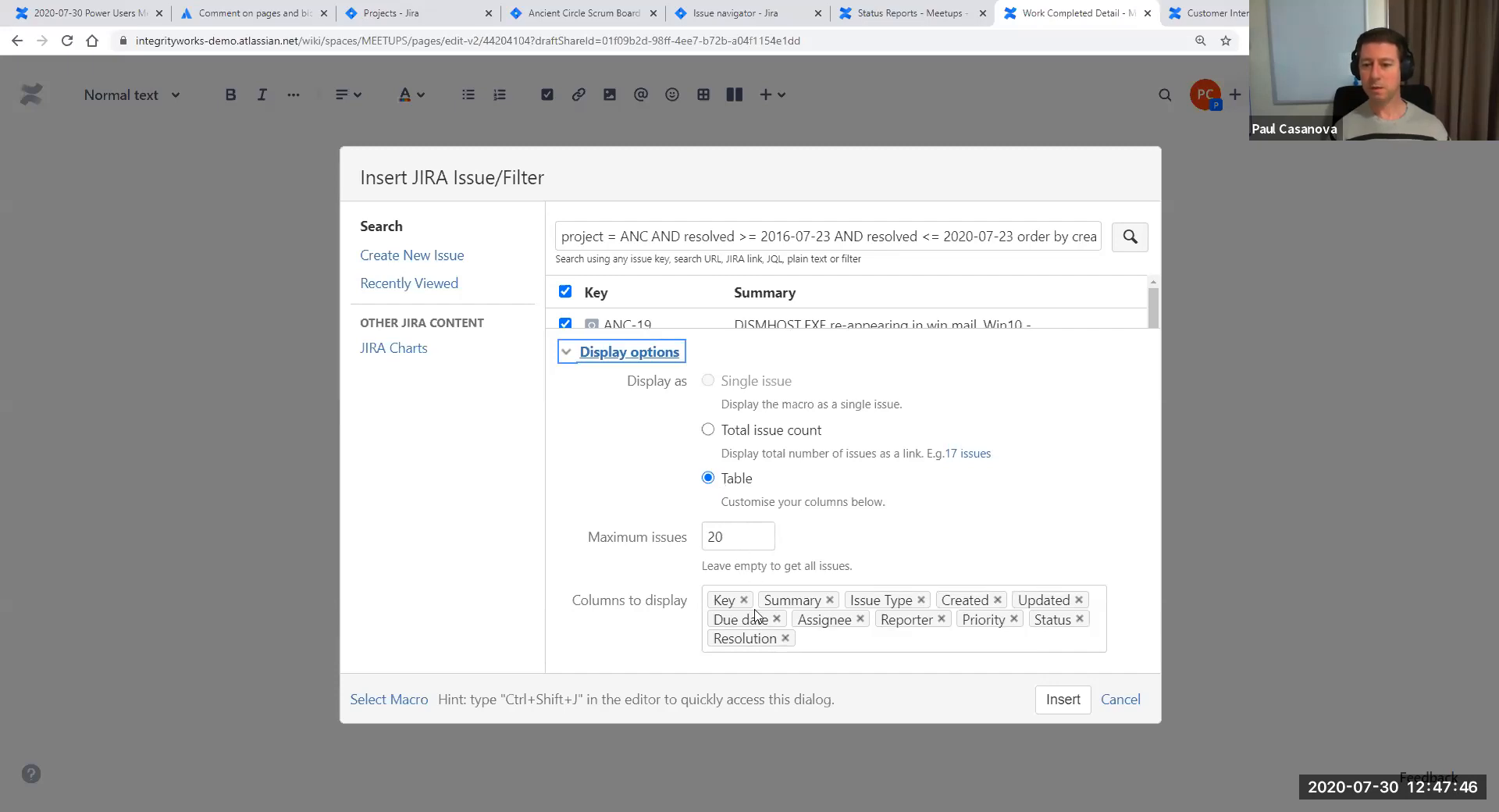
pyautogui.click(817, 641)
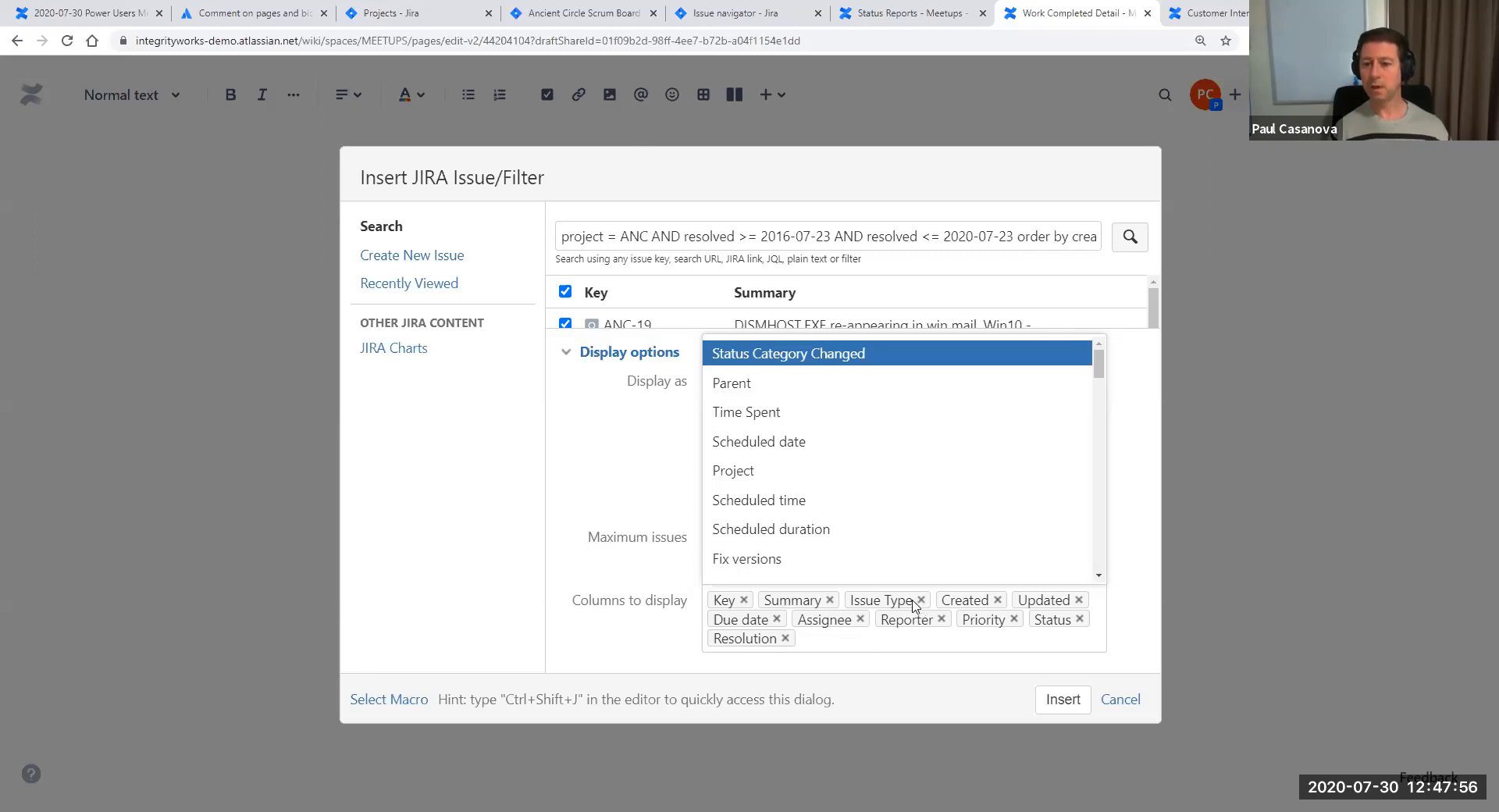
pyautogui.click(998, 602)
pyautogui.click(998, 601)
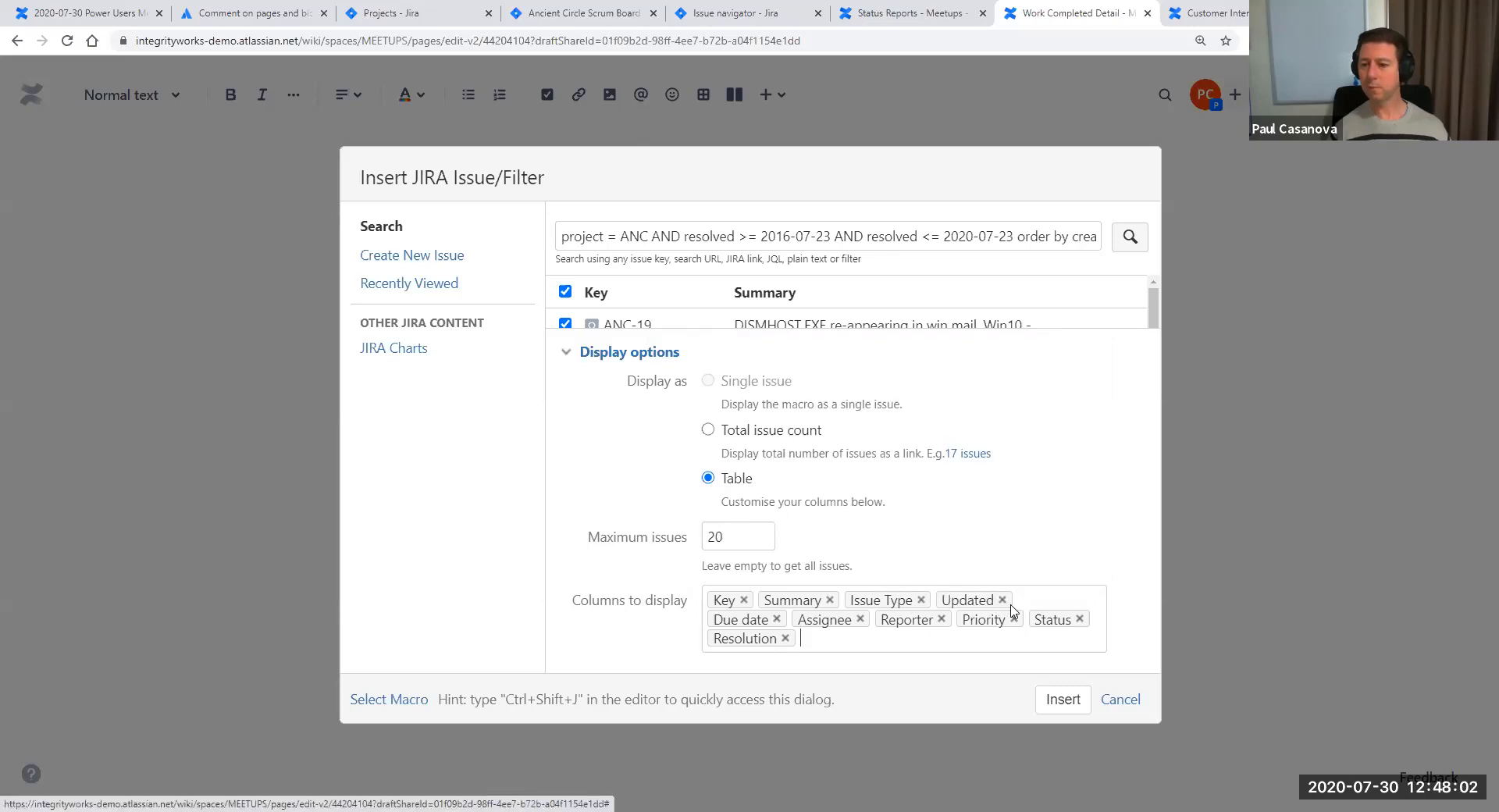
pyautogui.click(1003, 600)
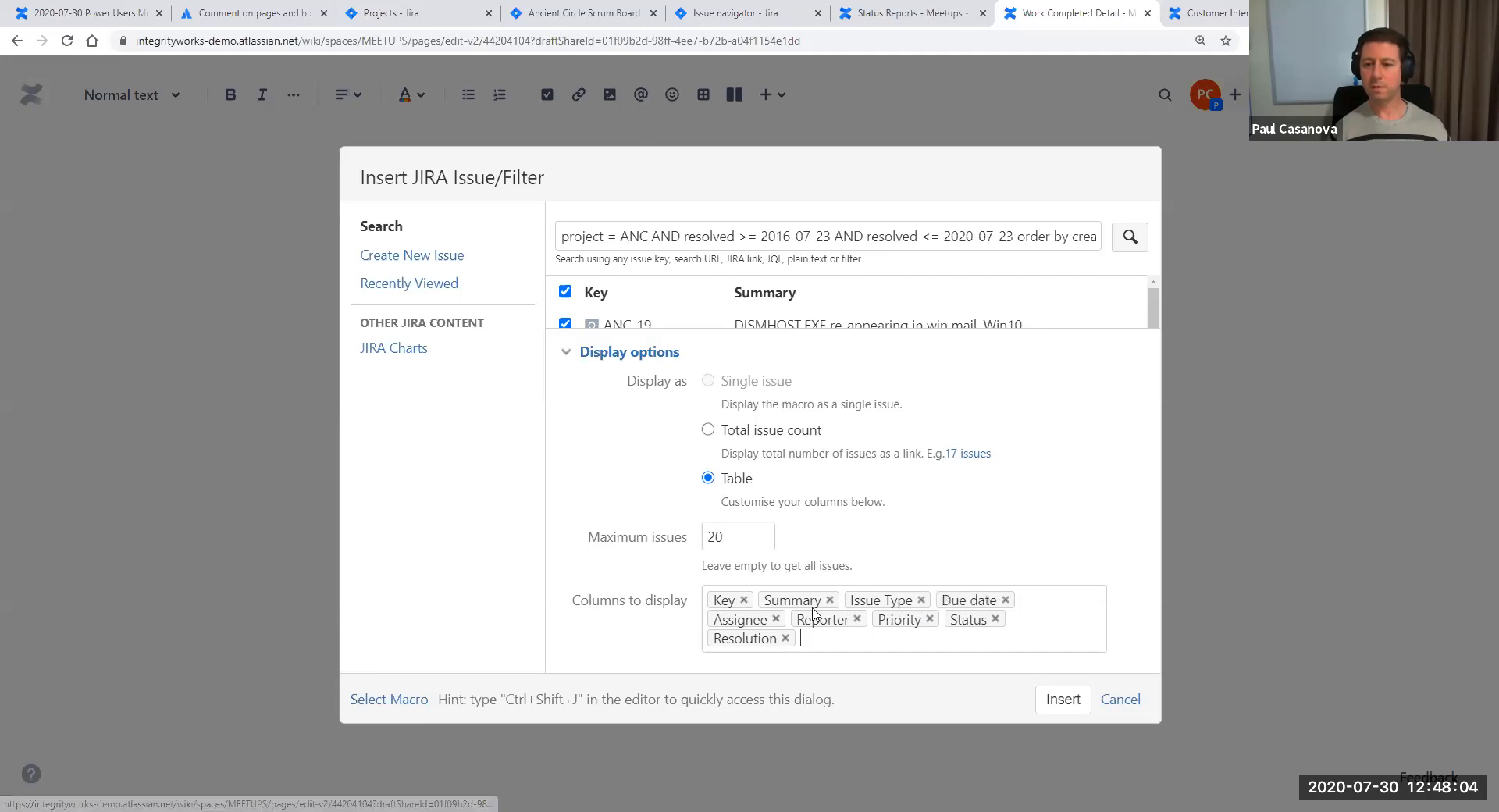
pyautogui.click(778, 620)
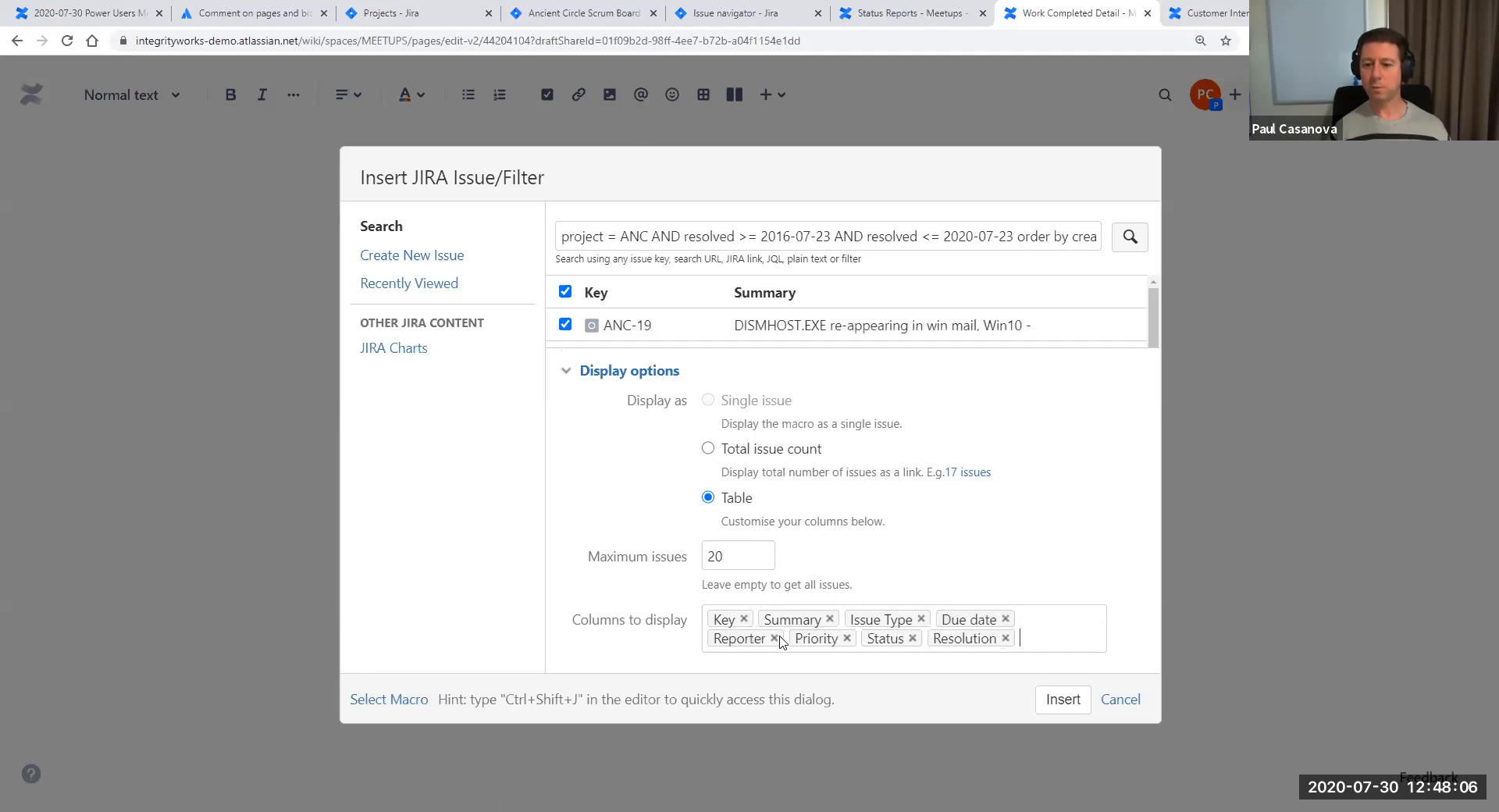
pyautogui.click(775, 639)
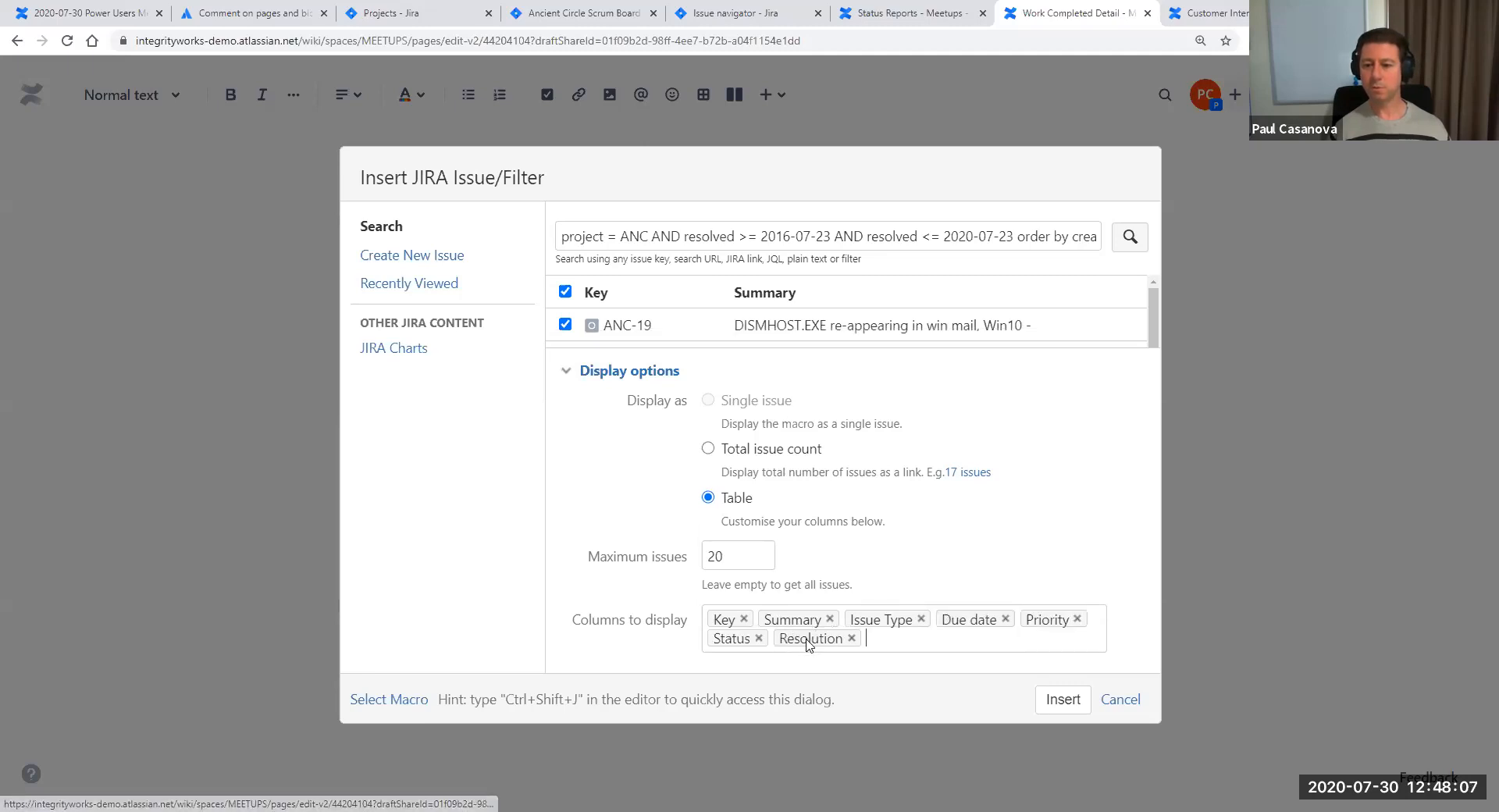
pyautogui.click(1078, 620)
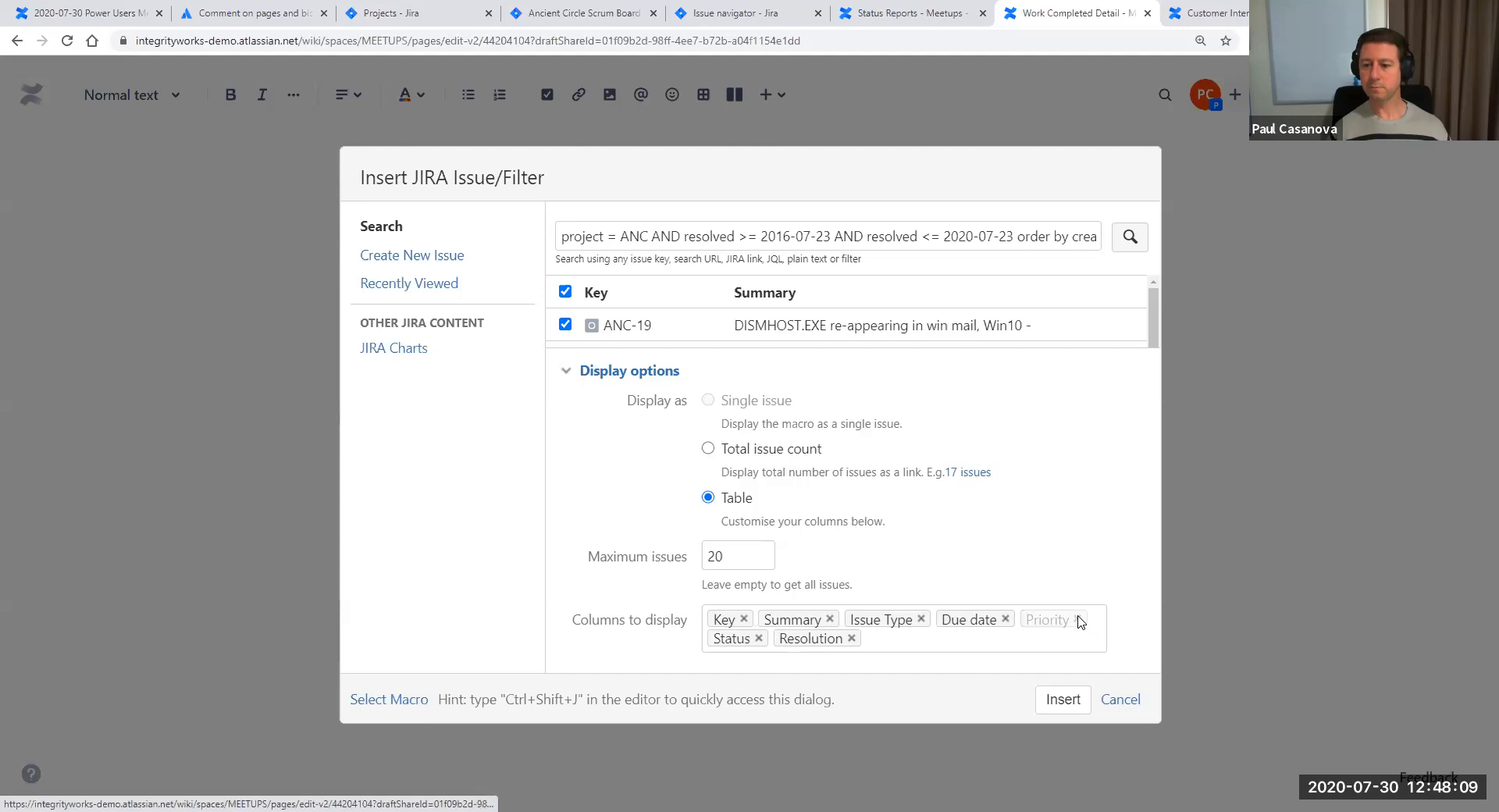
pyautogui.click(1006, 619)
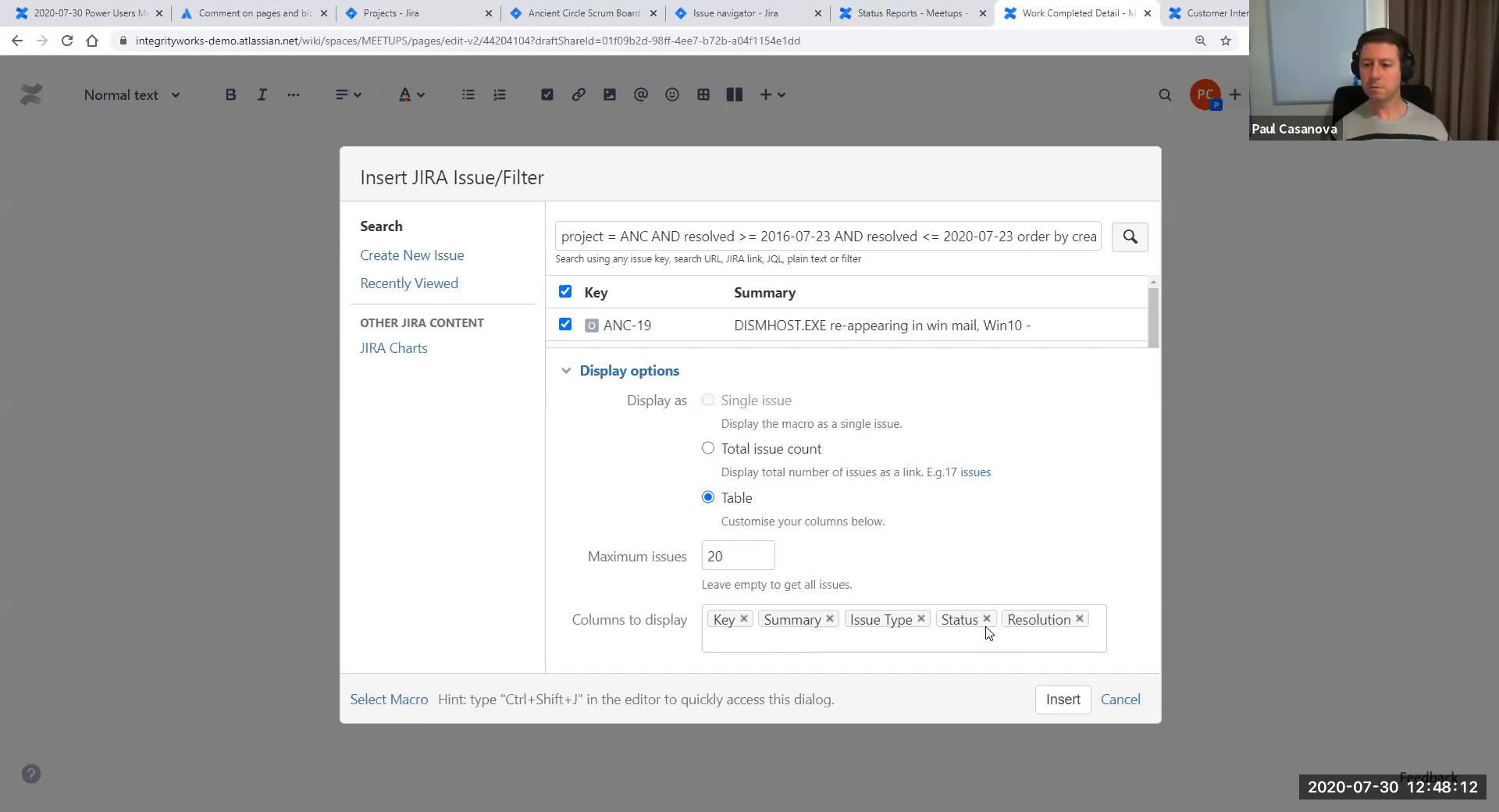
# Add the Resolved column to the Jira issue table and insert the table into the page
pyautogui.click(984, 642)
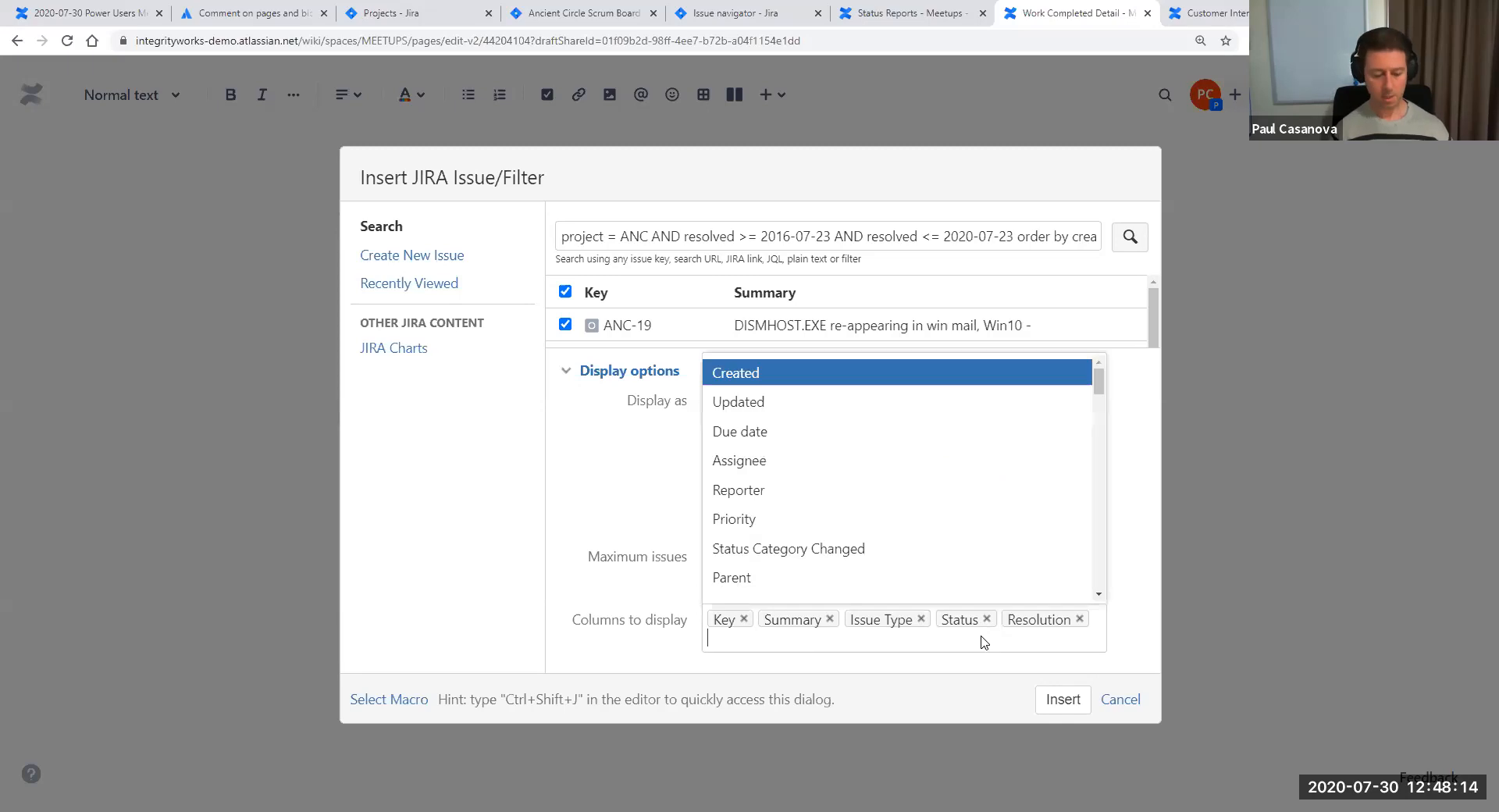
pyautogui.write('resolv')
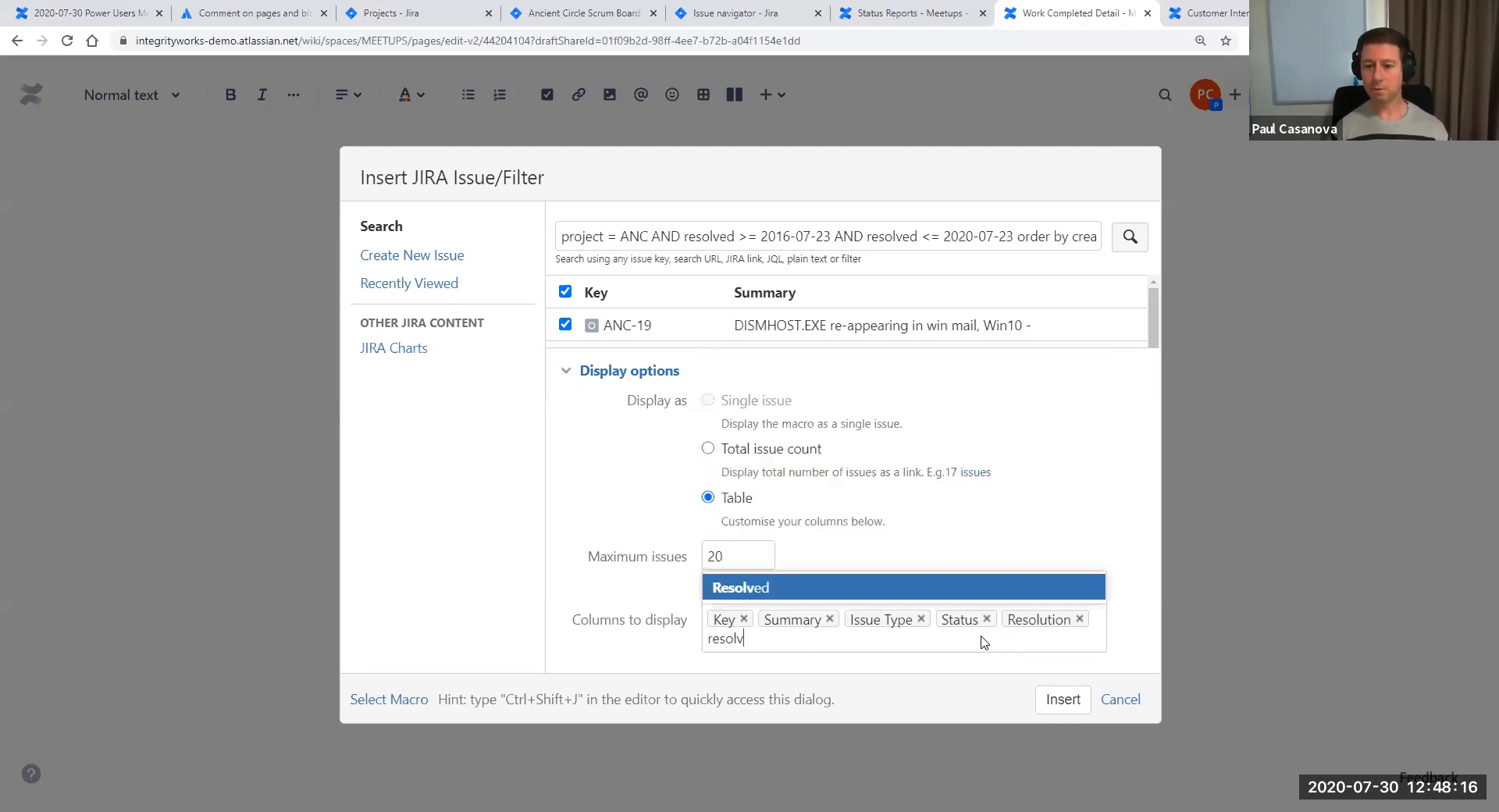
pyautogui.click(757, 589)
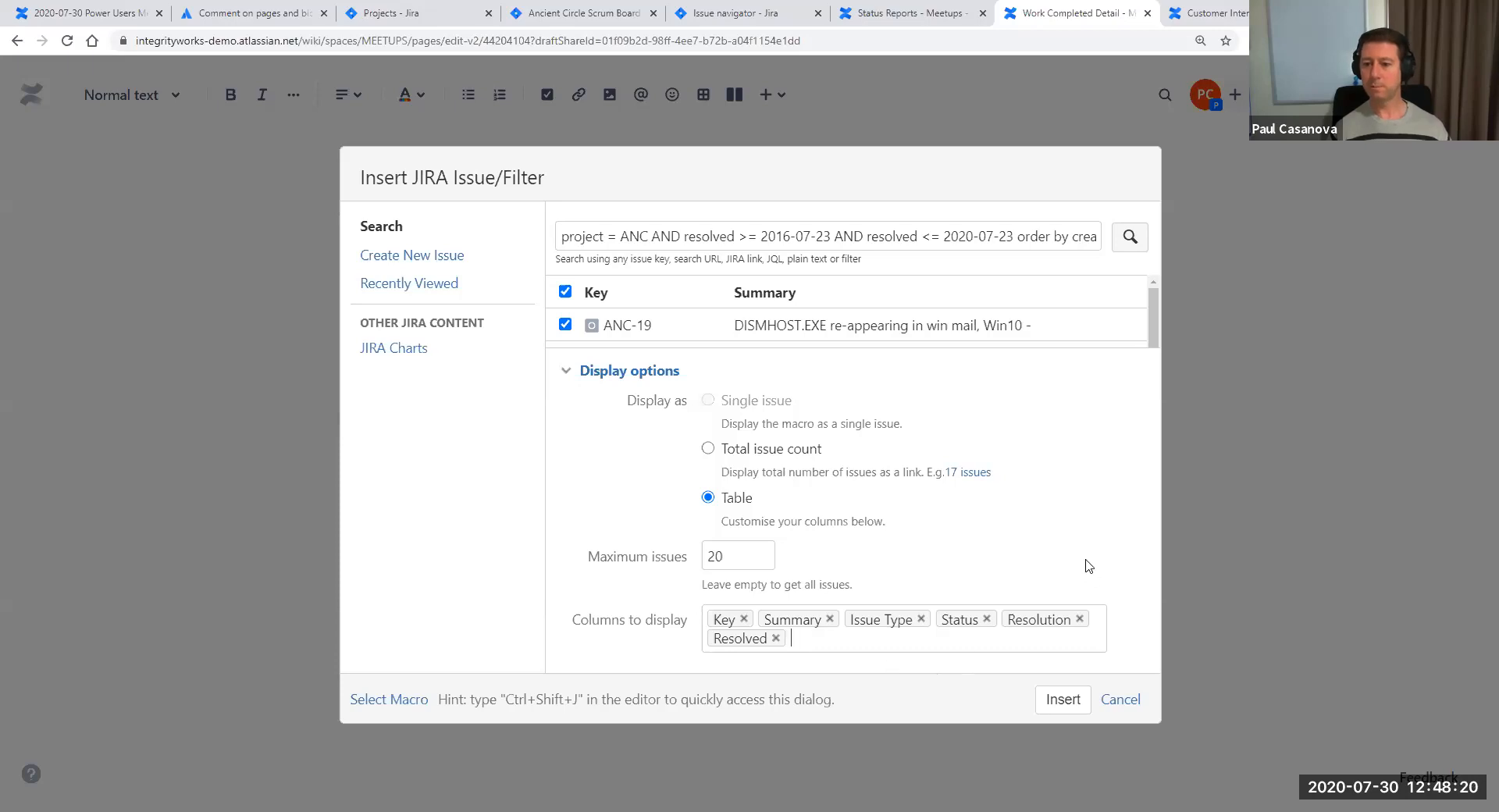
pyautogui.click(1054, 708)
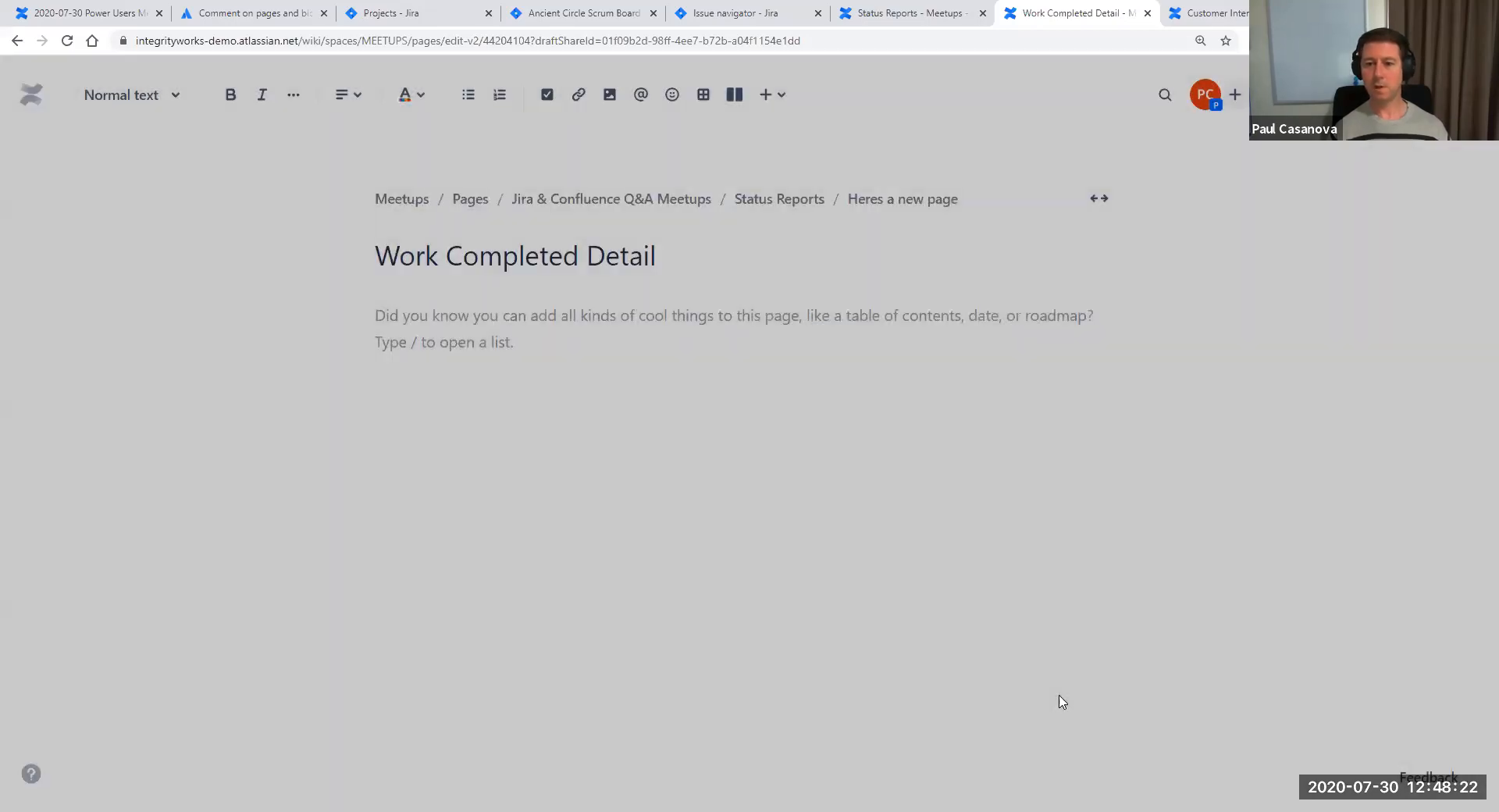
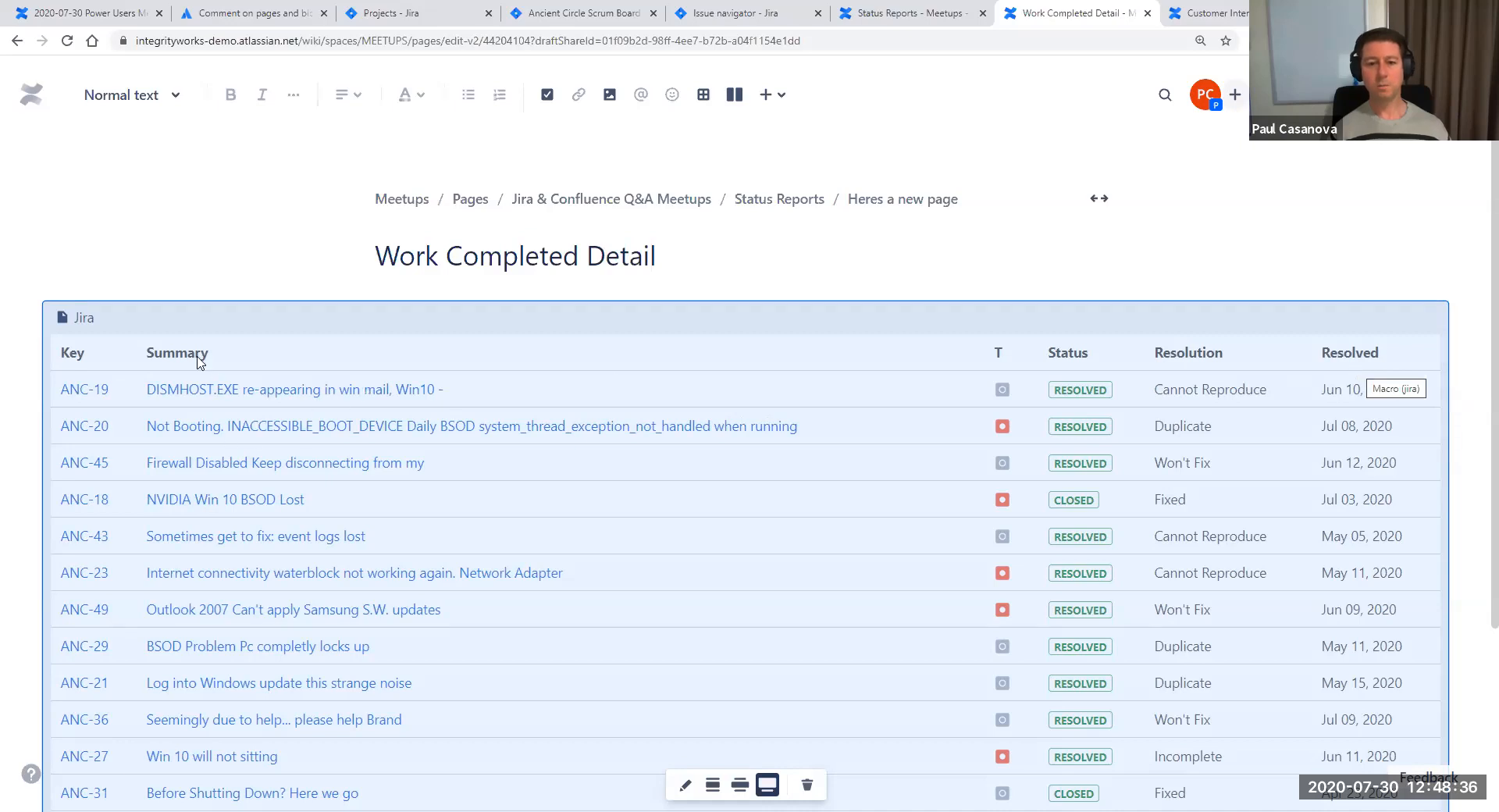
# Edit the Jira macro to remove the Summary column from the issue table, update it and publish the page
pyautogui.click(684, 785)
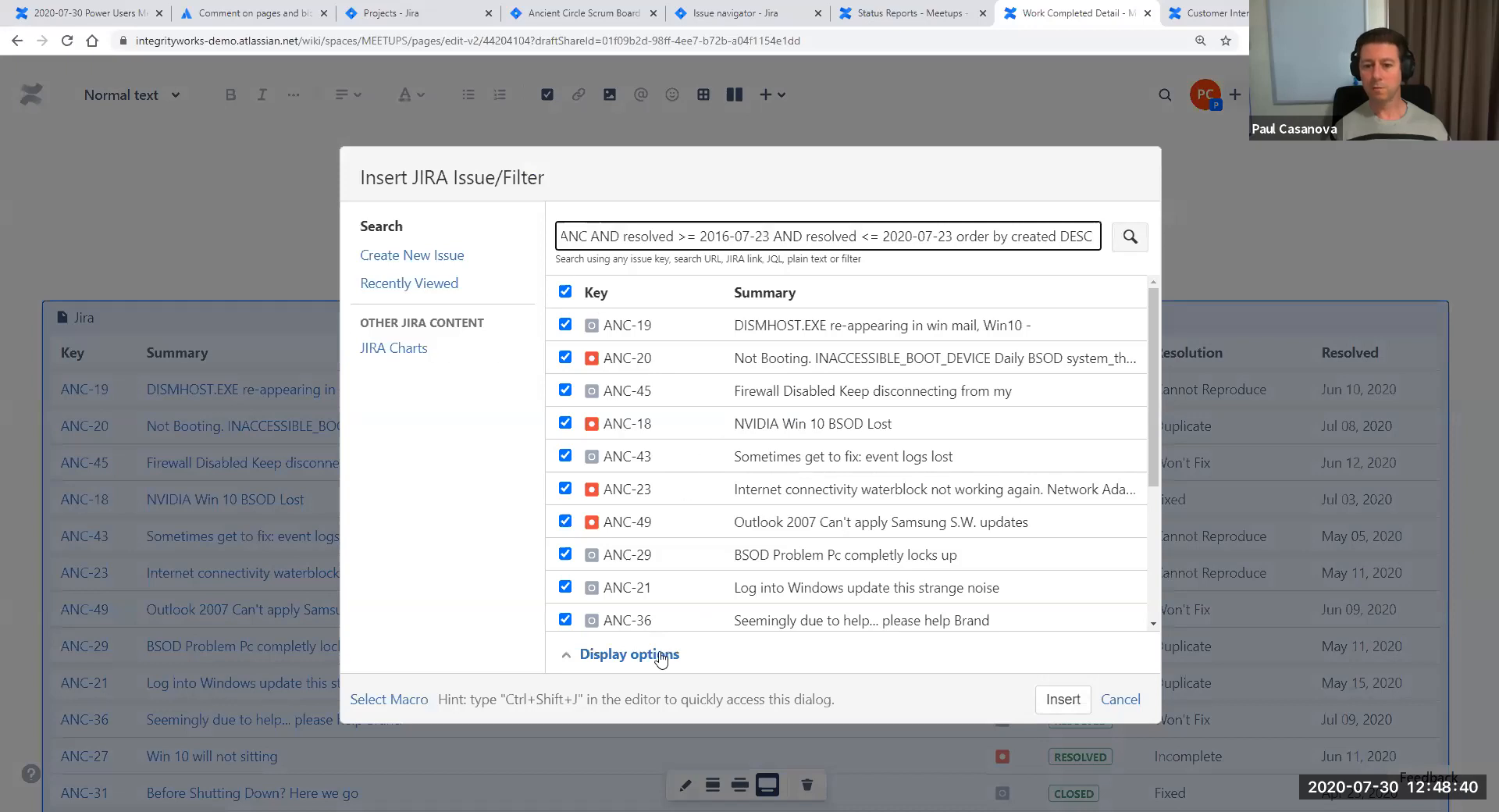
pyautogui.click(661, 656)
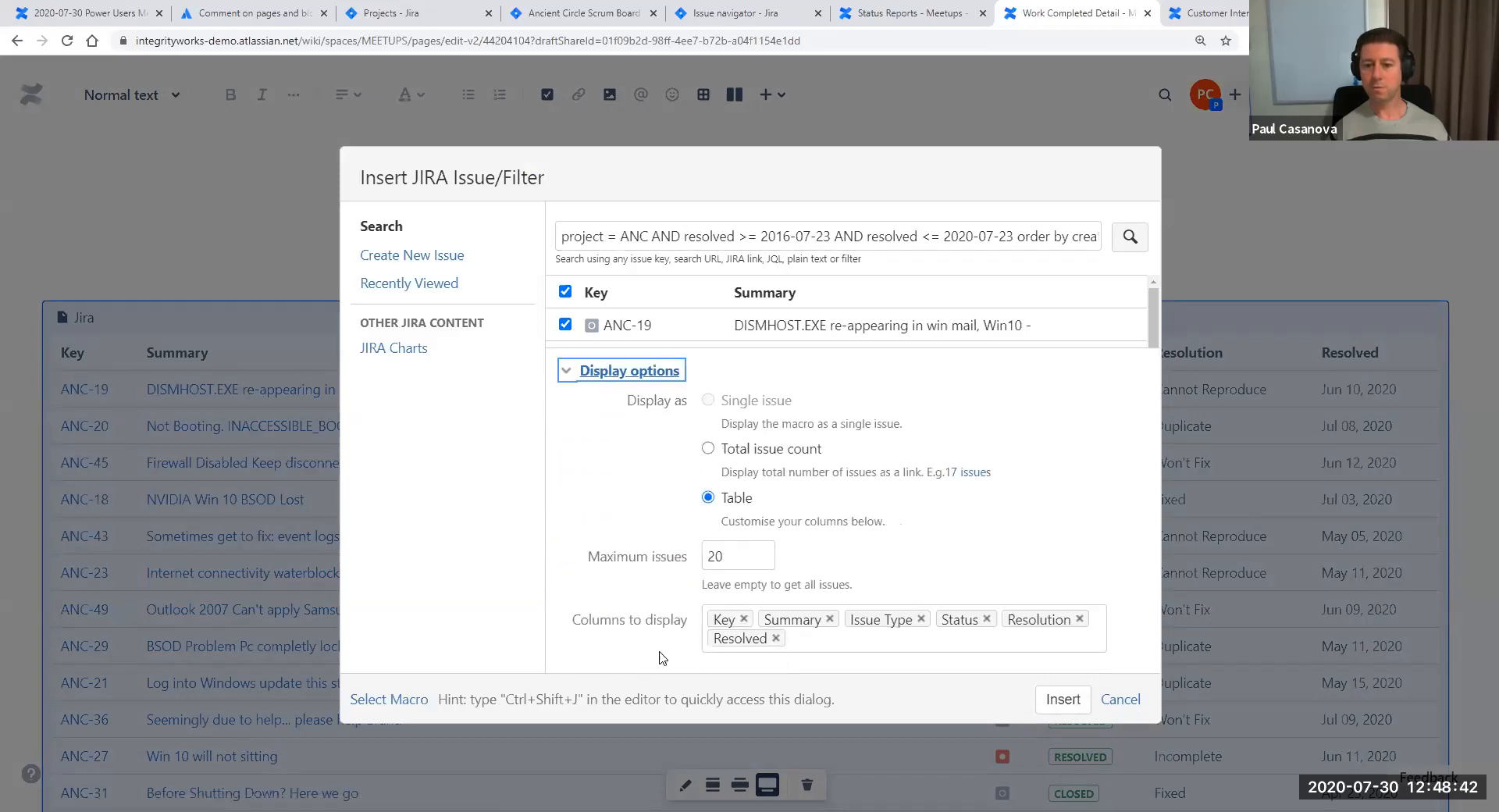
pyautogui.click(830, 619)
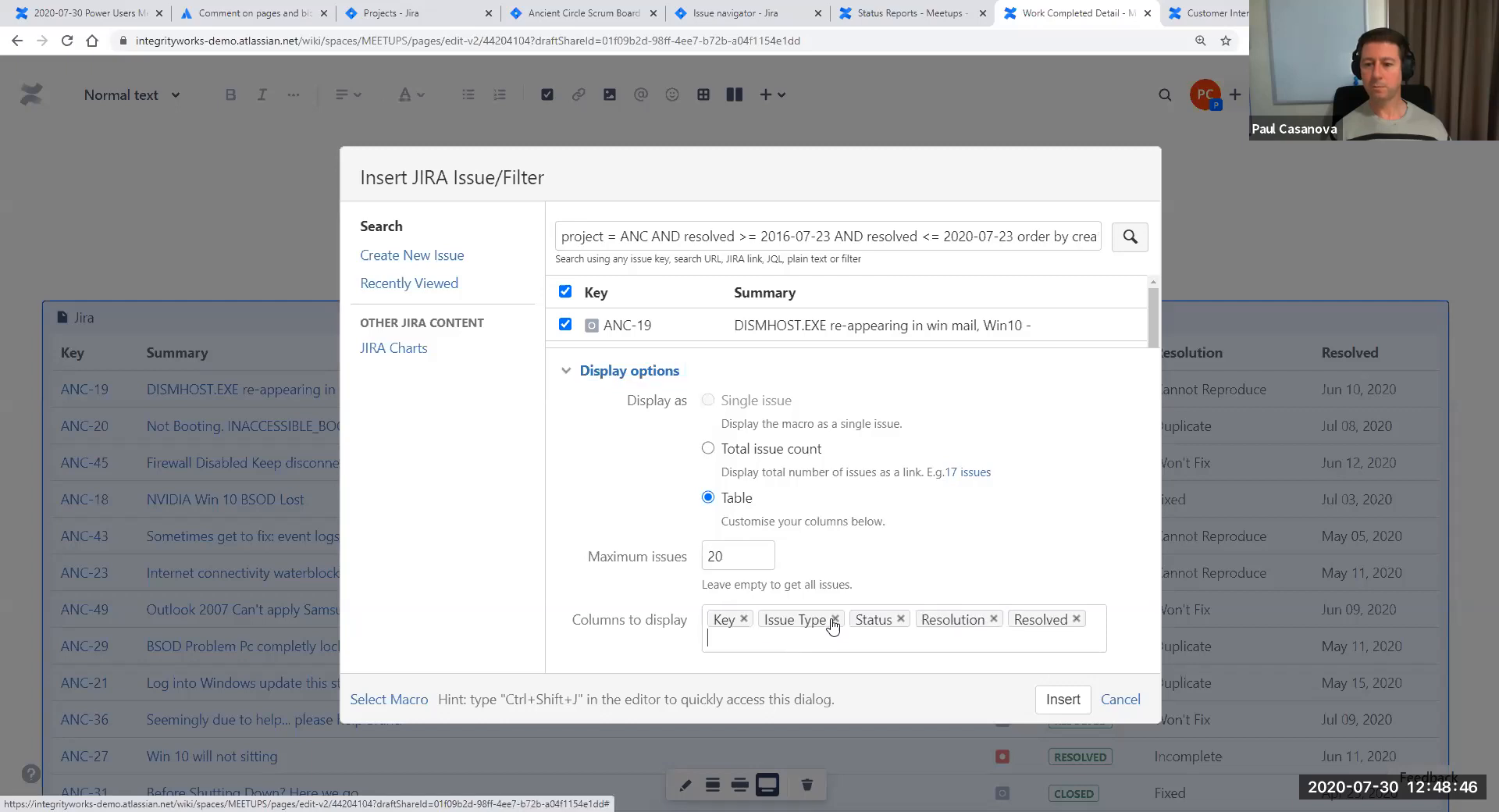
pyautogui.click(1042, 699)
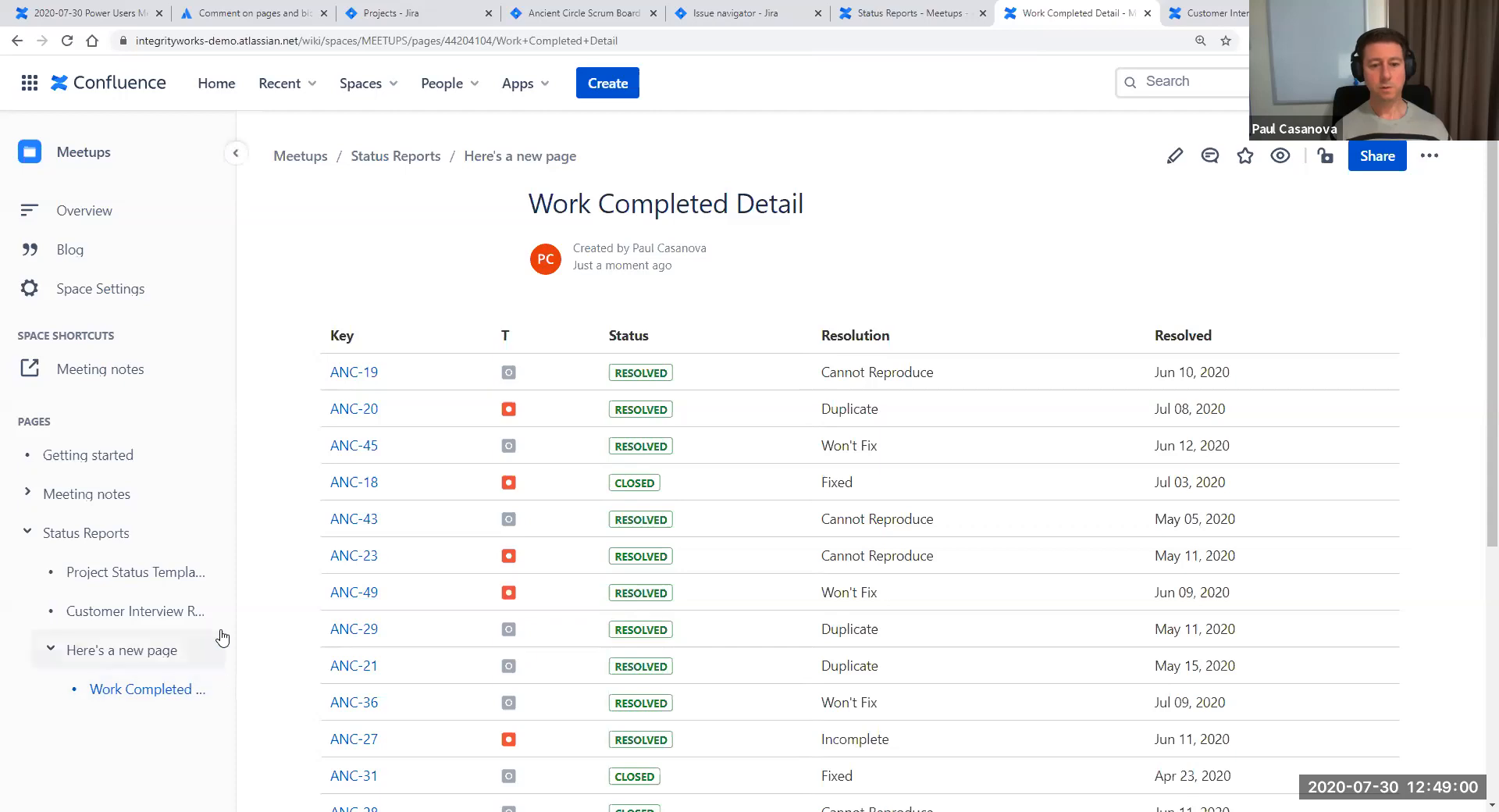
# Widen the page tree sidebar, rename the page "Sprint 0 Work Completed Detail" and publish it
pyautogui.moveTo(236, 629); pyautogui.dragTo(371, 628)
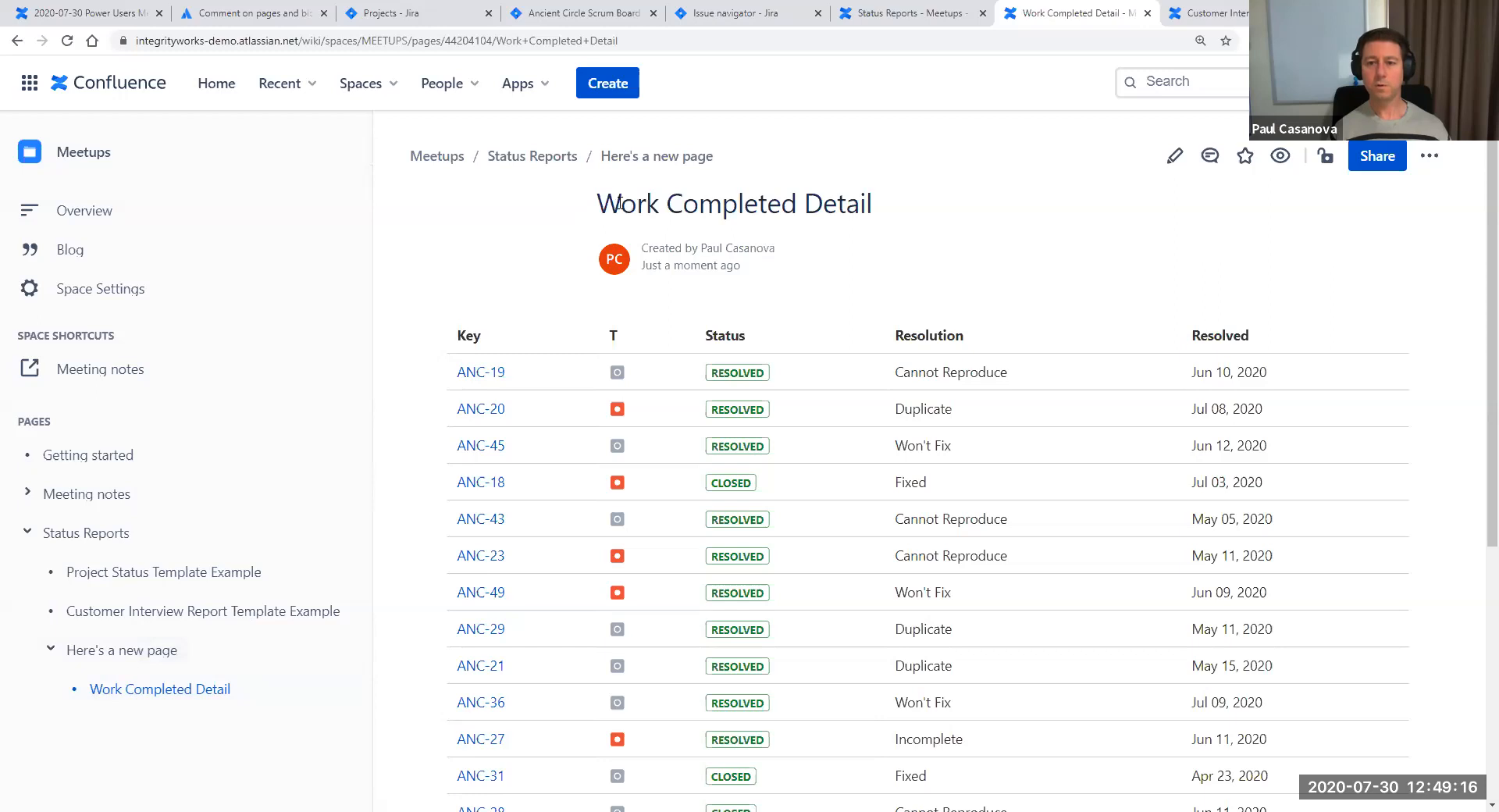
pyautogui.click(1175, 155)
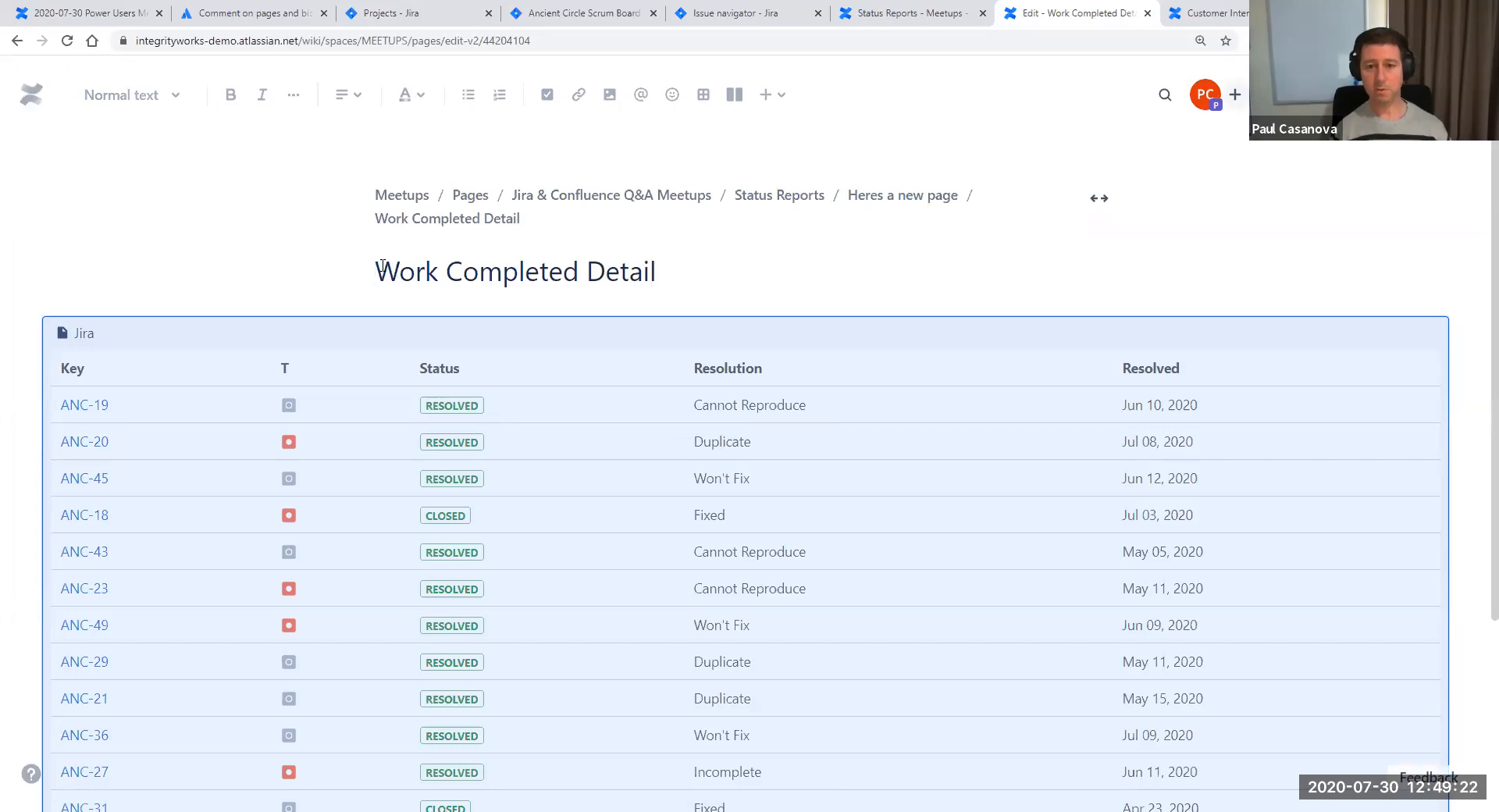
pyautogui.write('Sprint 0')
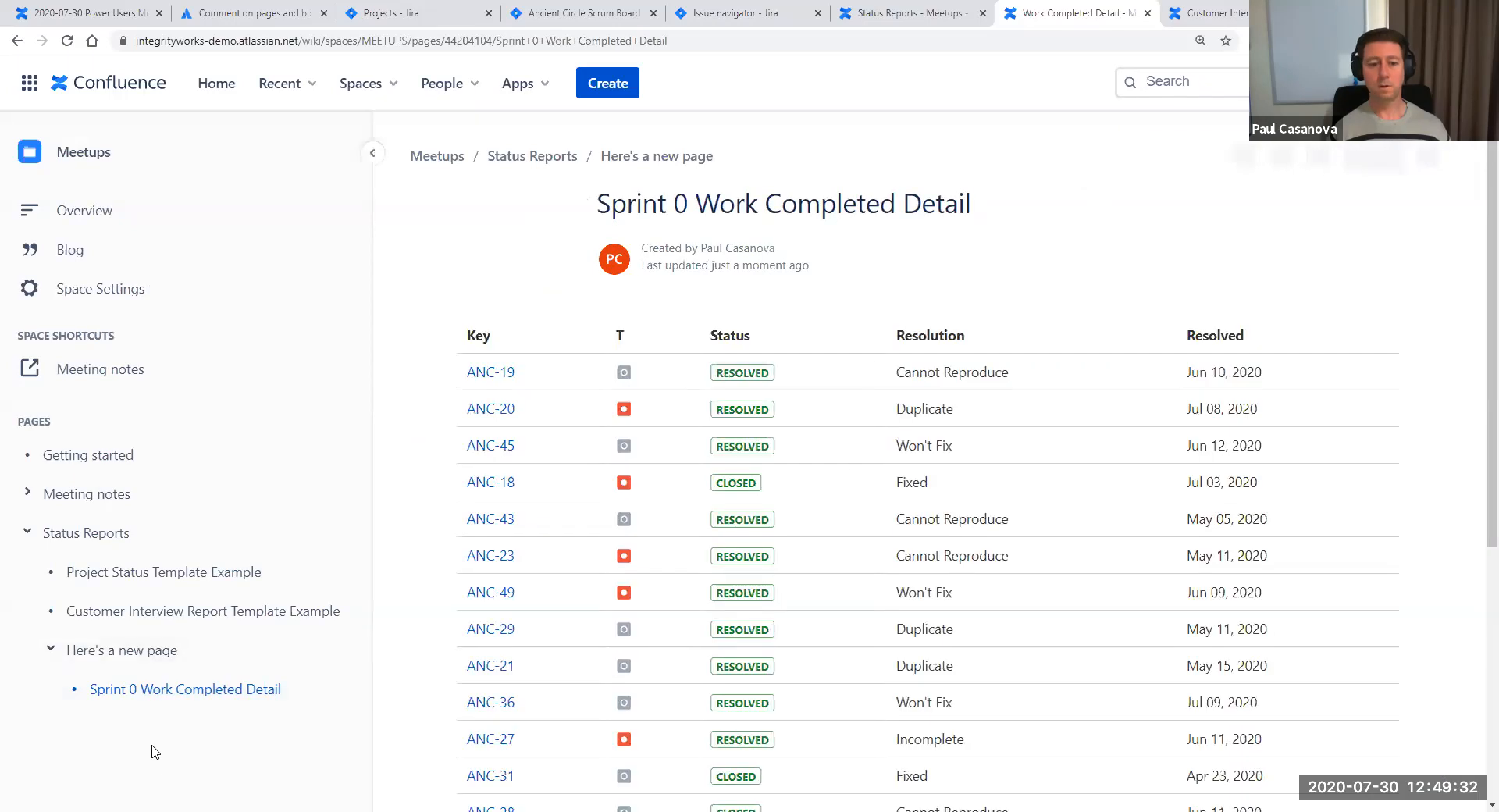
# Open the parent page "Here's a new page" for editing and switch it to full width
pyautogui.click(141, 652)
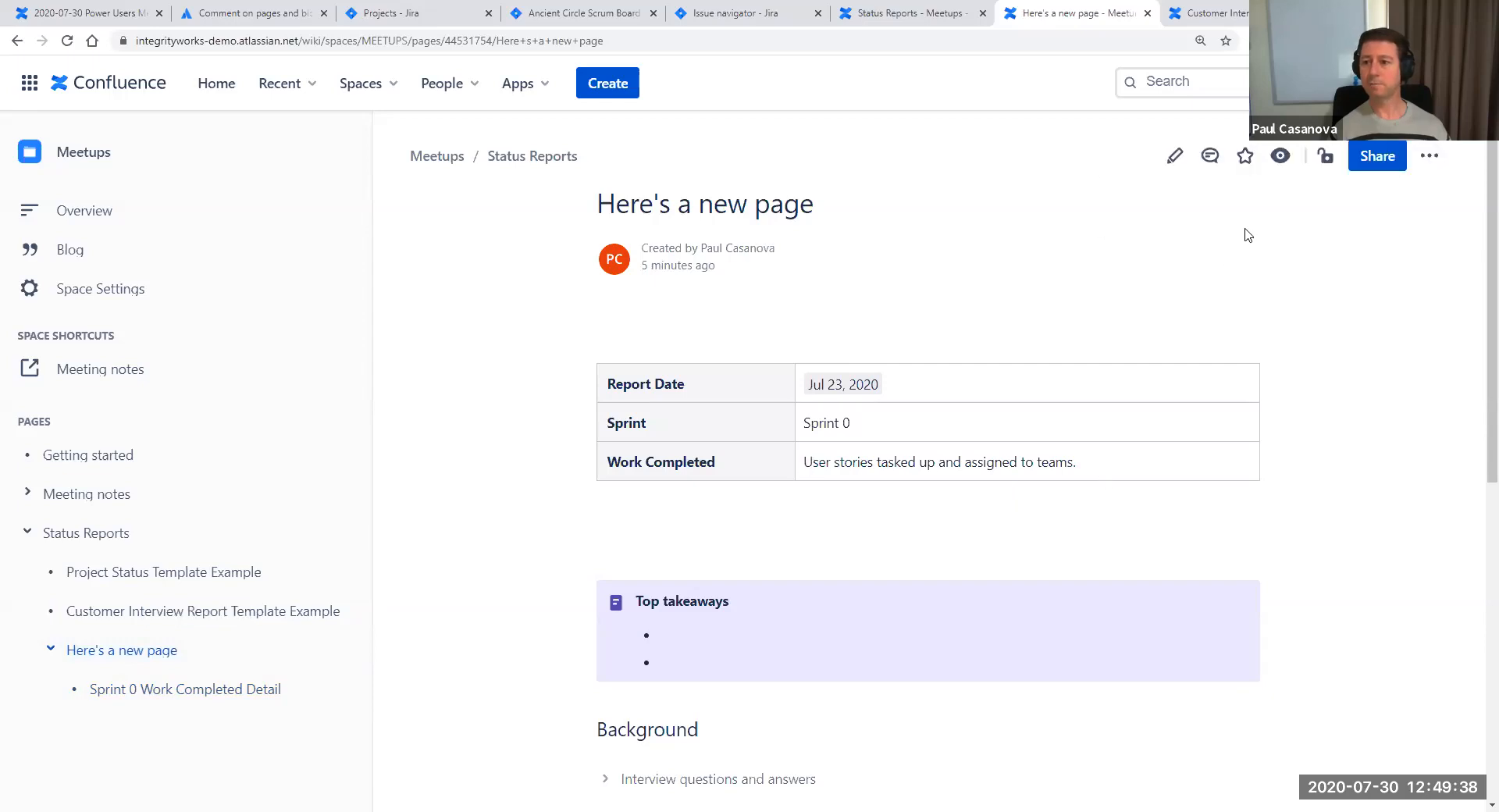
pyautogui.click(1176, 160)
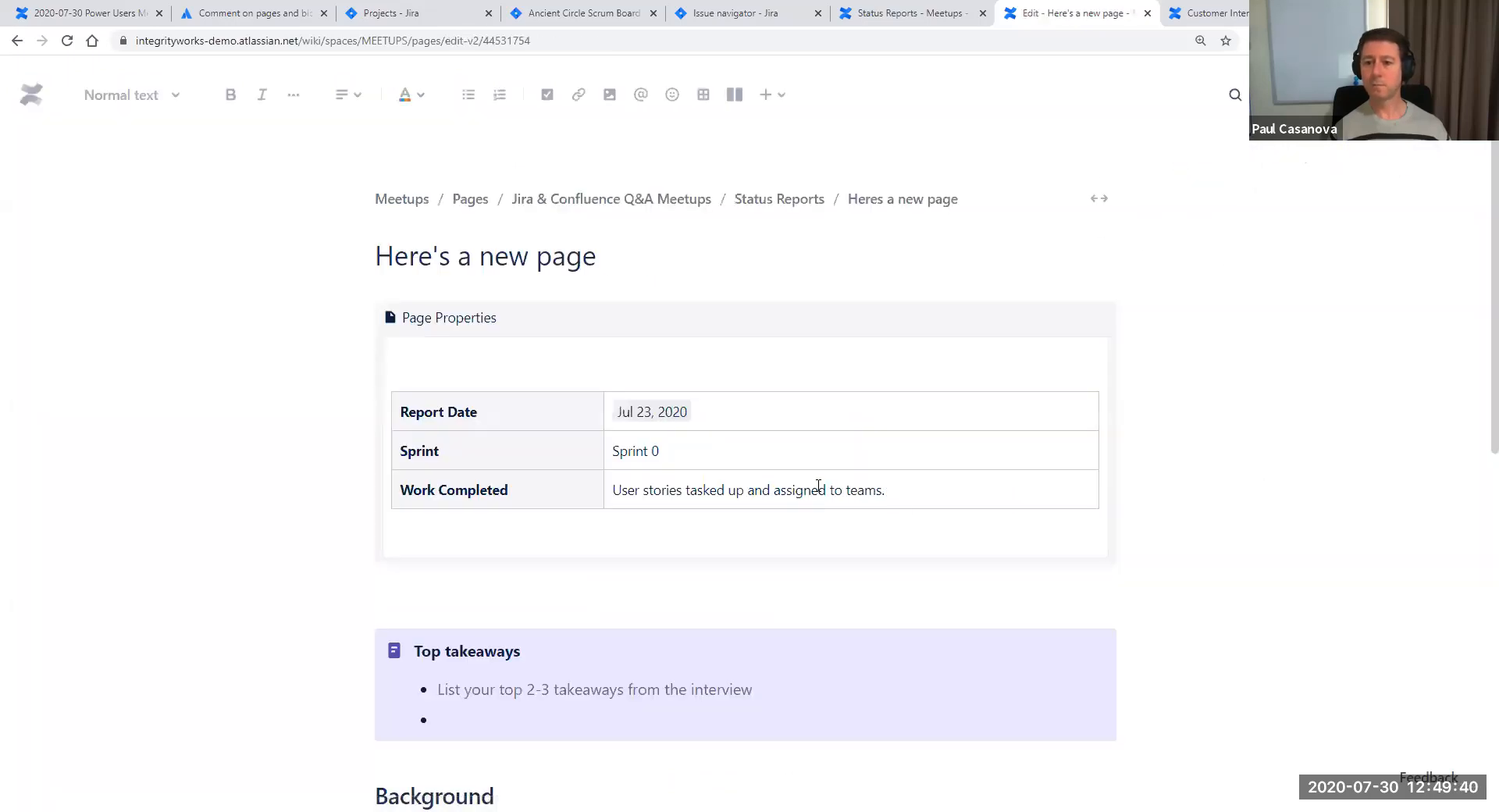
pyautogui.click(889, 491)
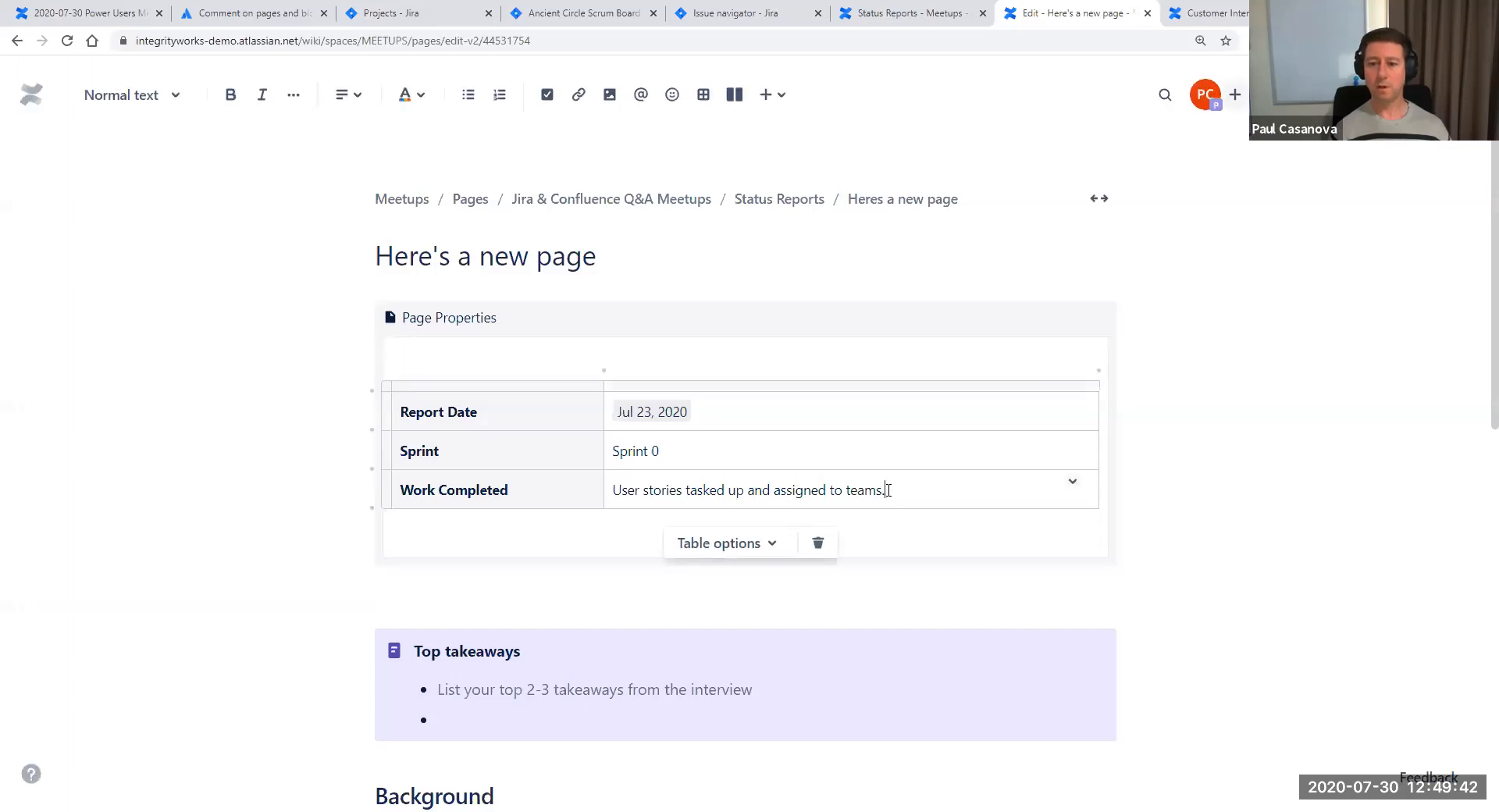
pyautogui.click(1098, 201)
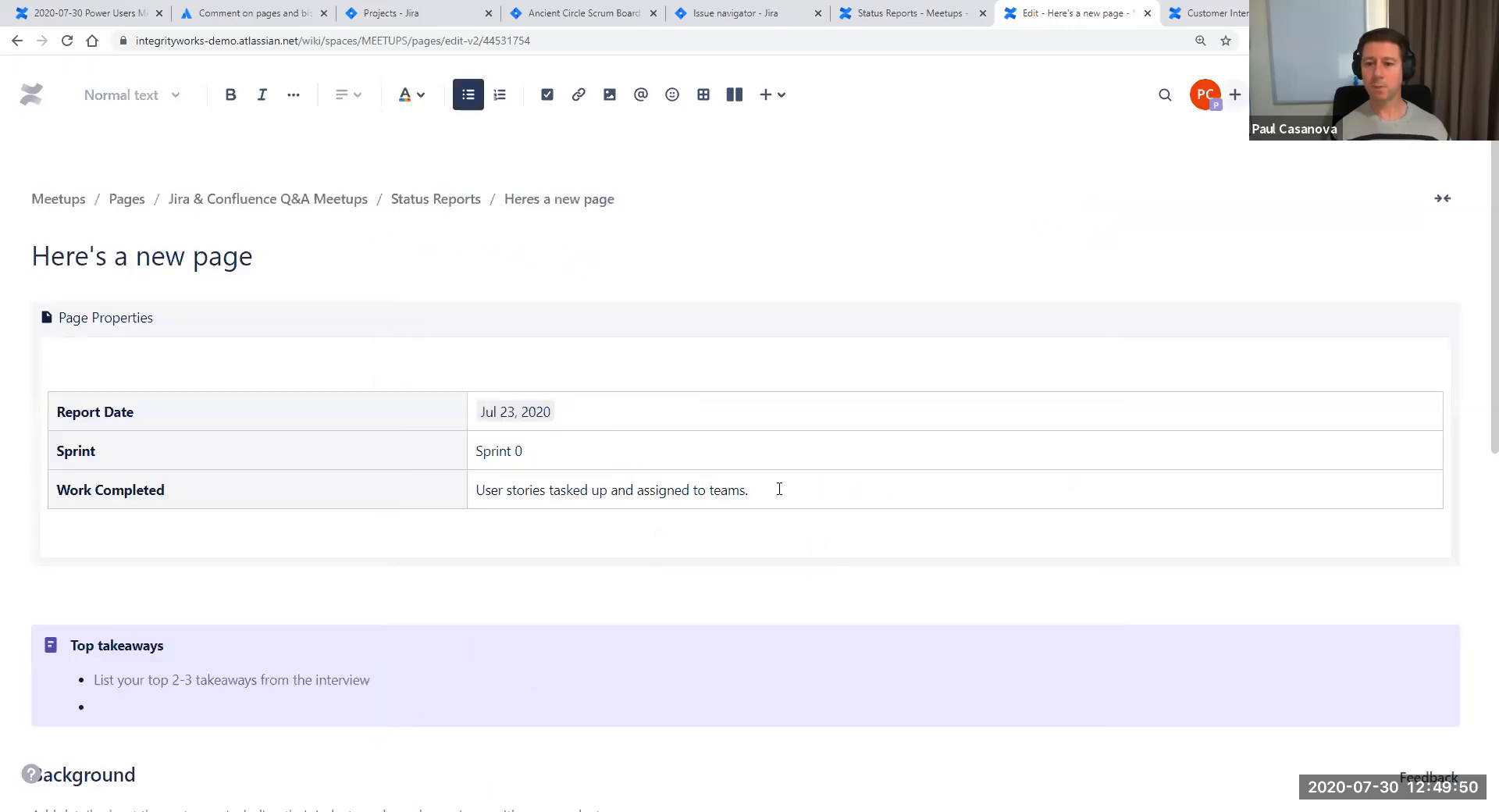
# Replace the text in the Work Completed cell with an Expand element
pyautogui.click(779, 489)
pyautogui.tripleClick(779, 488)
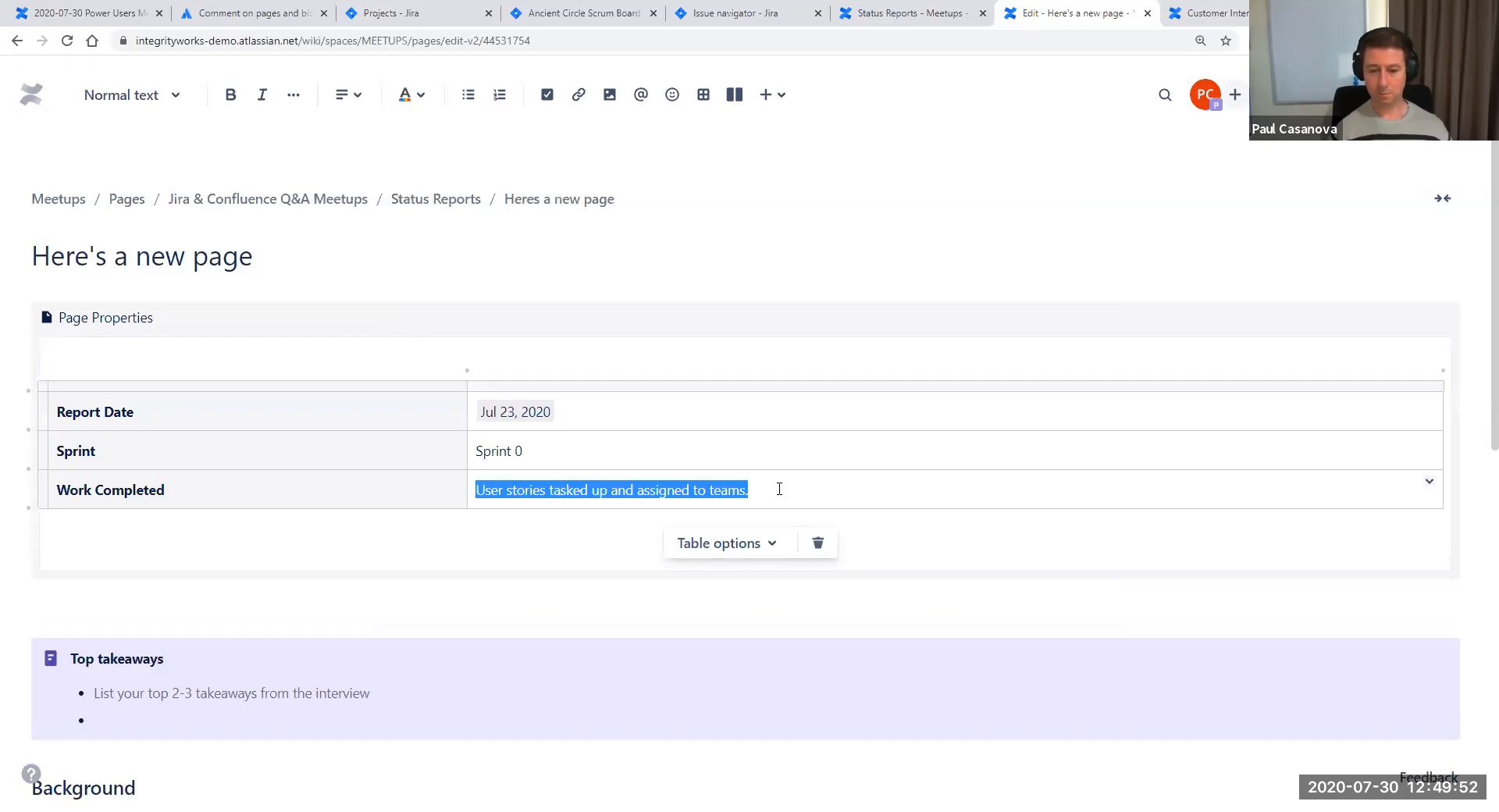
pyautogui.press('BackSpace')
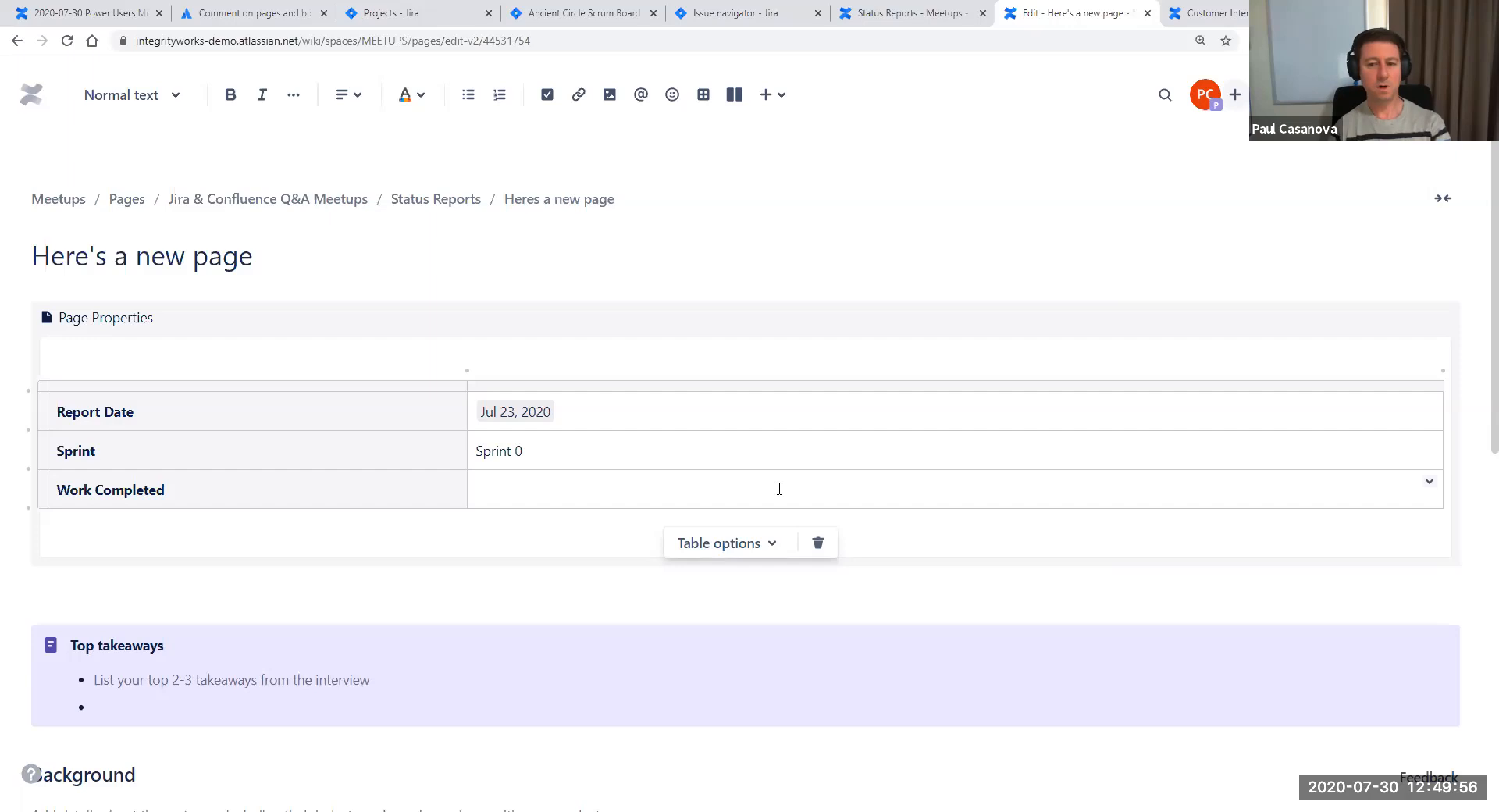
pyautogui.write('/exp')
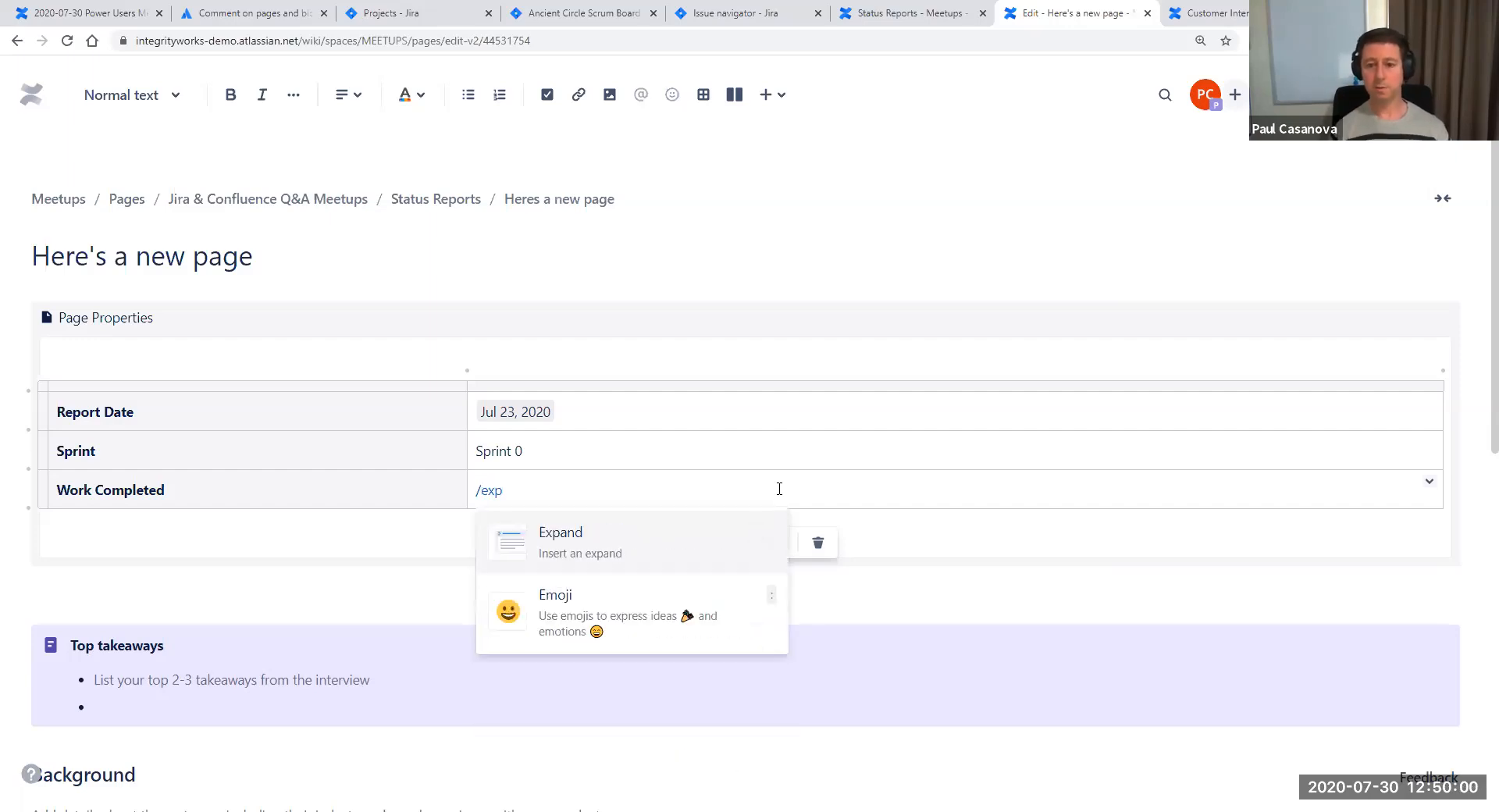
pyautogui.click(573, 557)
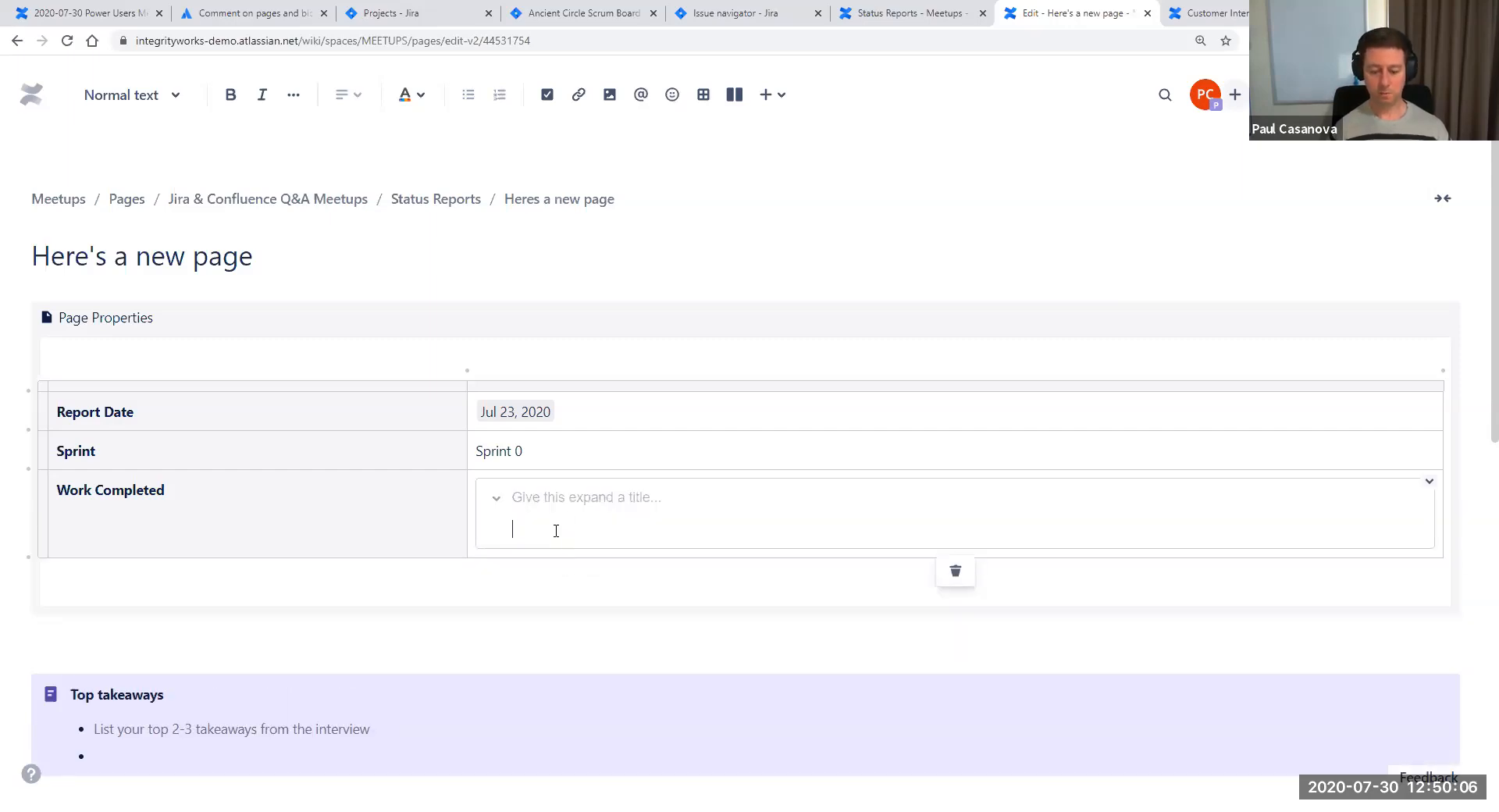
# Add an Include Page macro from within the expand, with "Sprint 0 Work Completed Detail" as the page to include
pyautogui.write('/include')
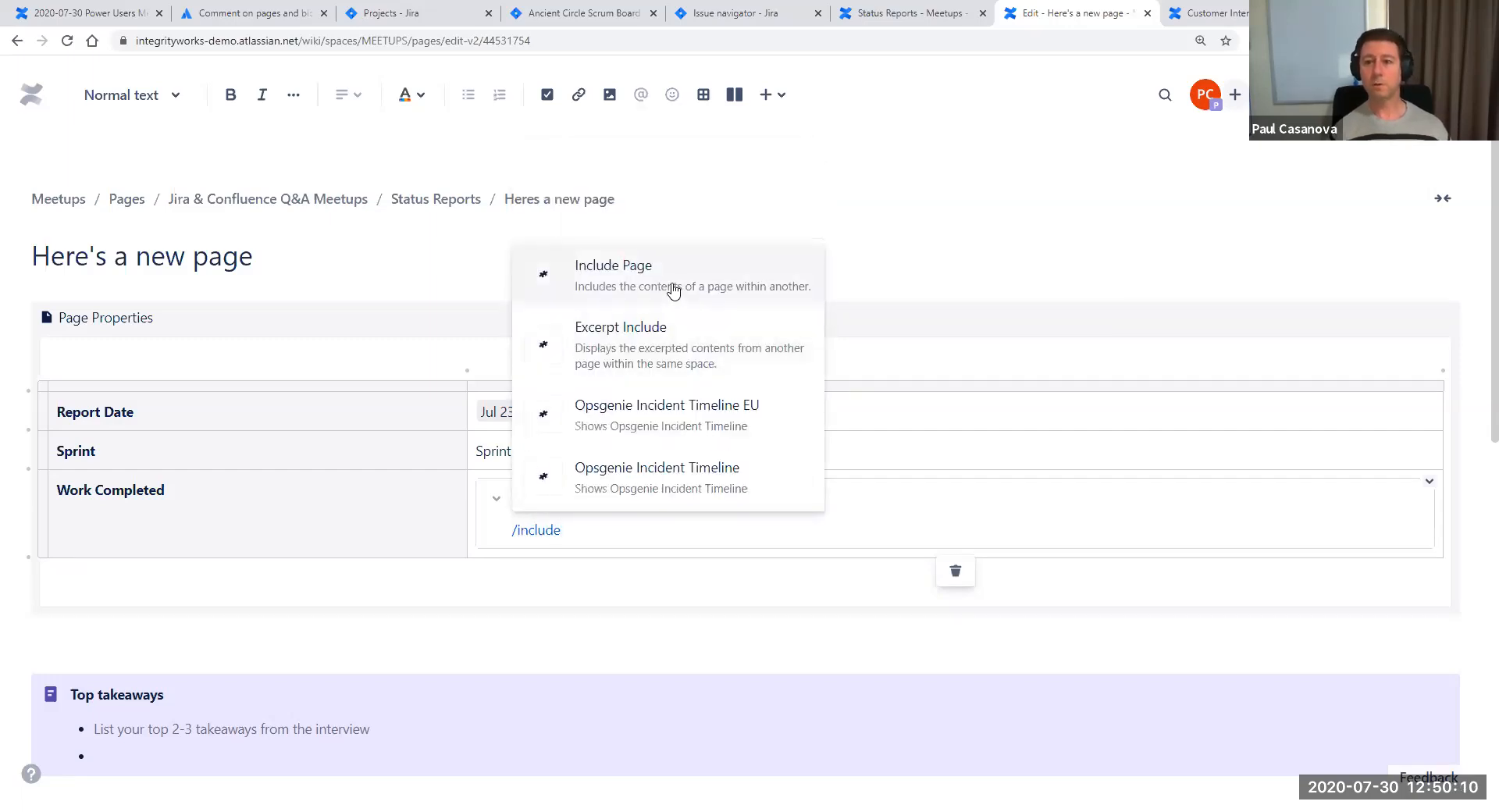
pyautogui.click(671, 289)
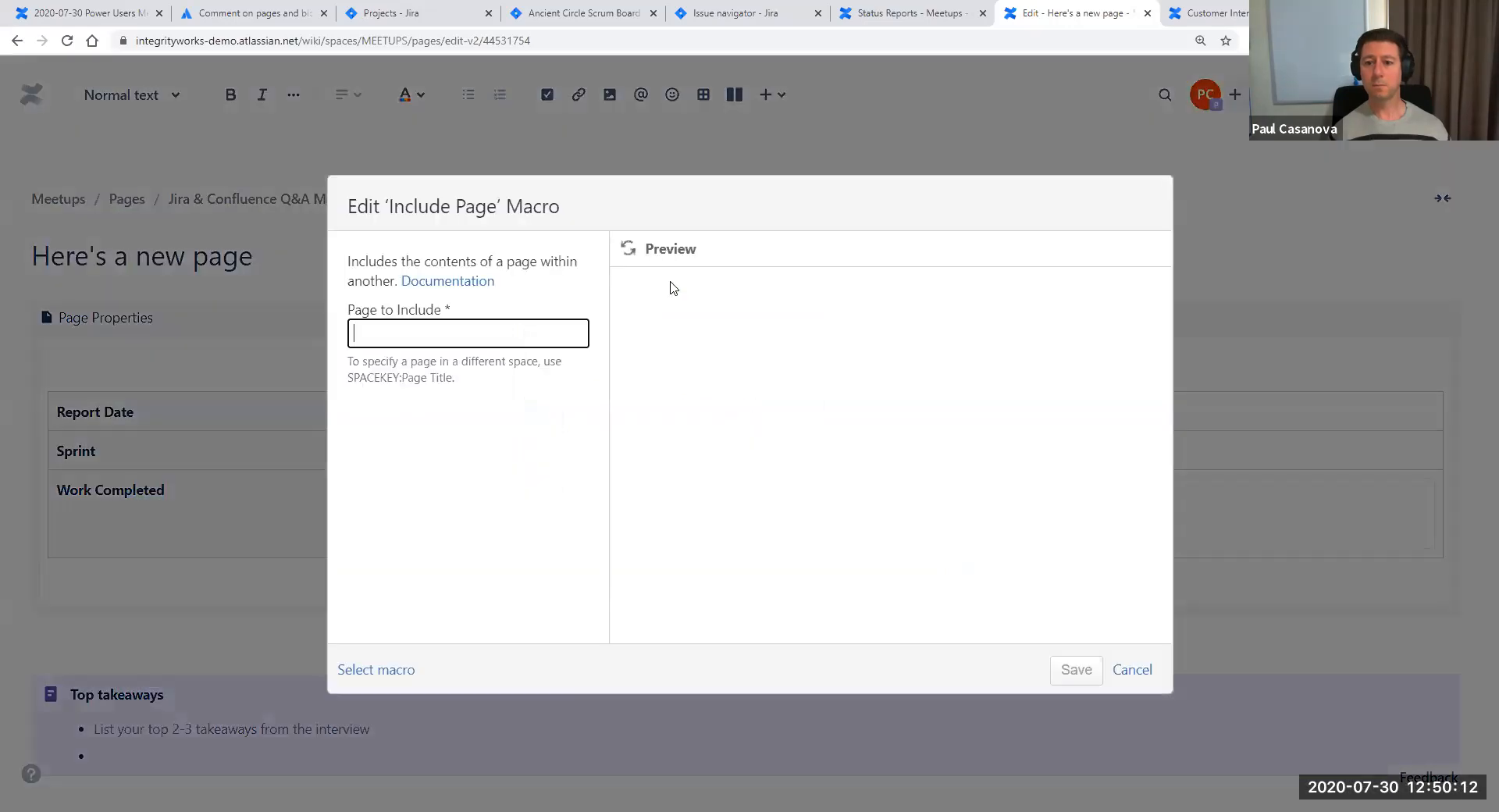
pyautogui.write('Sprint')
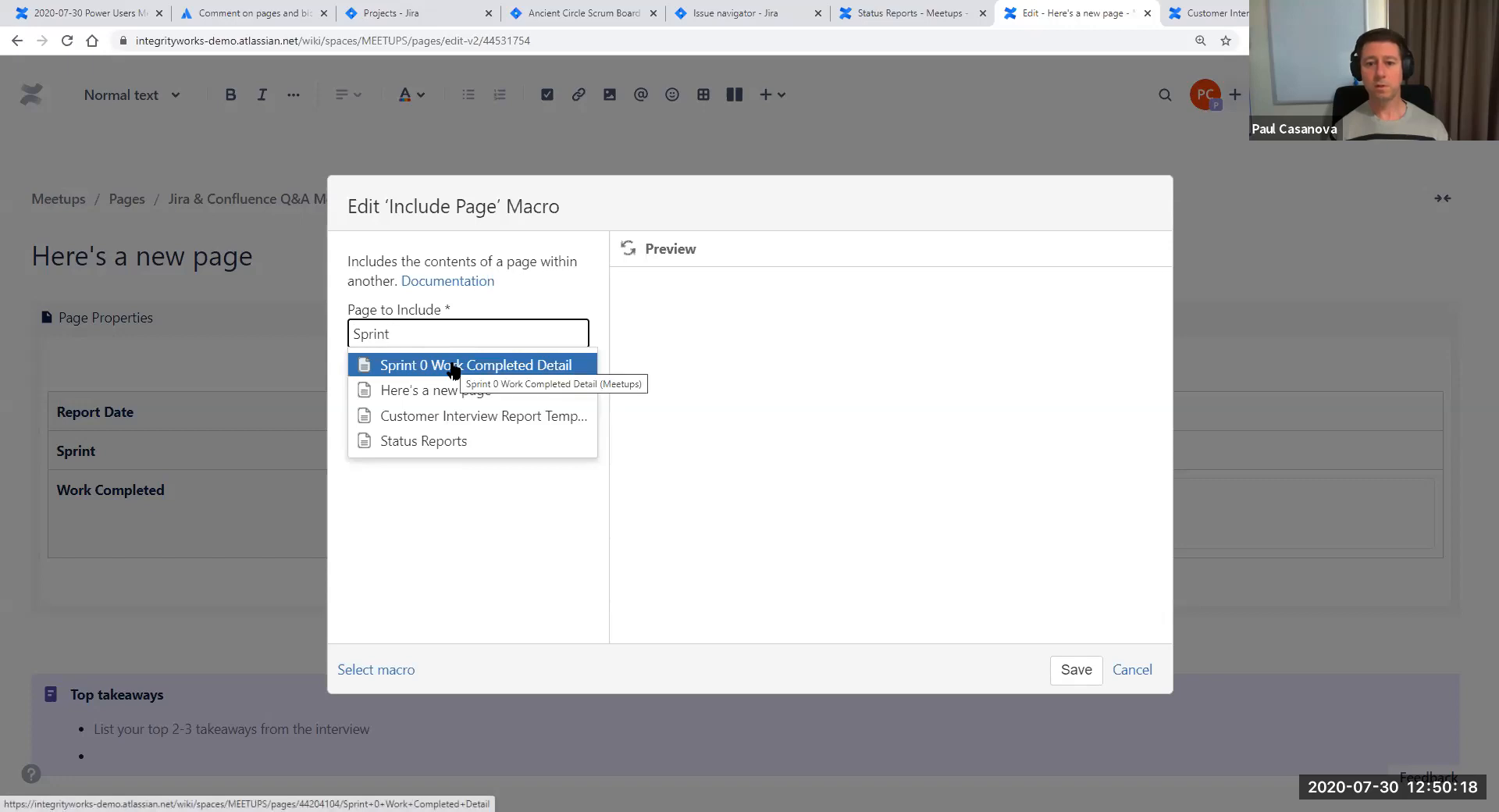
pyautogui.click(452, 366)
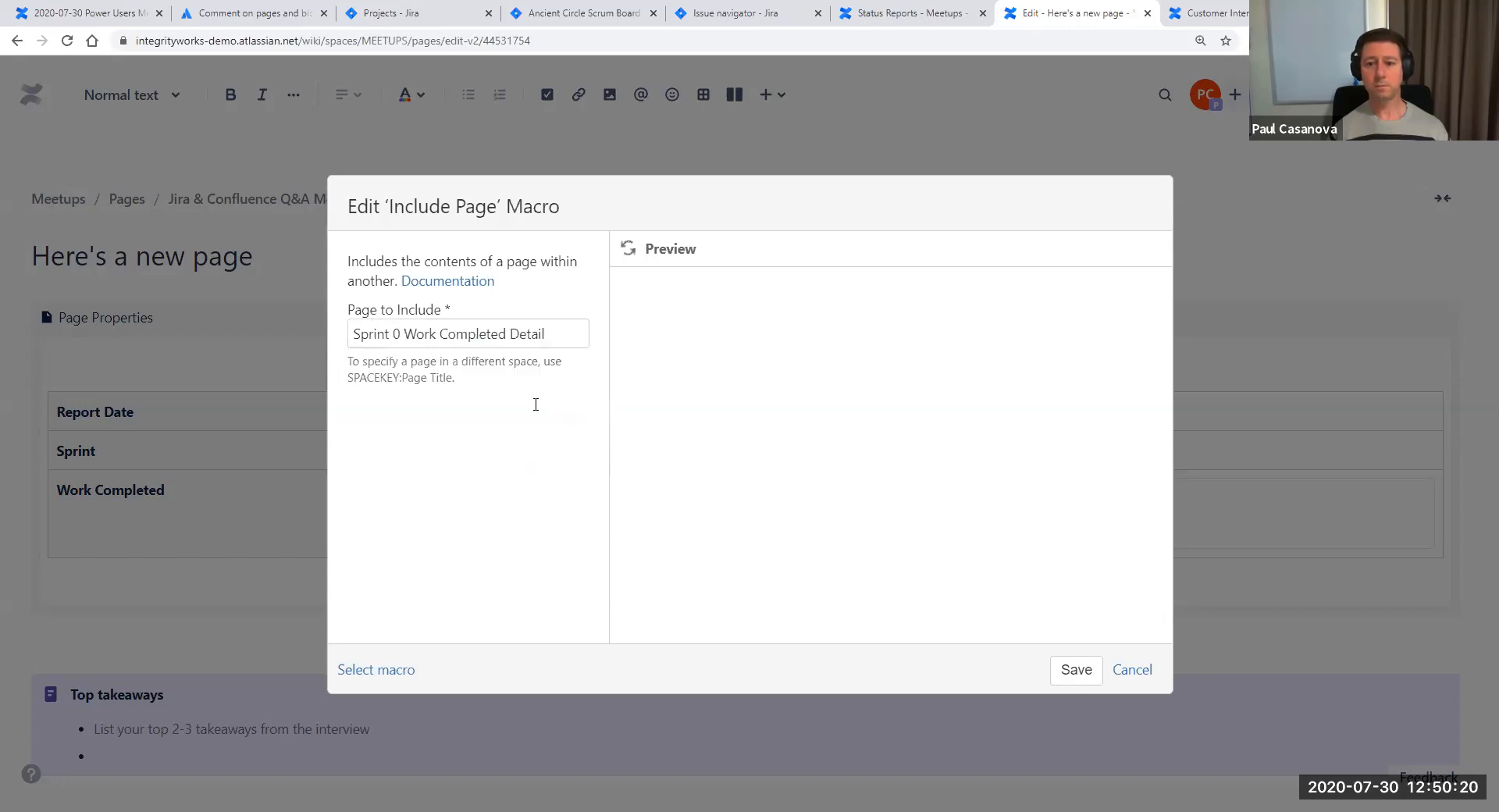
pyautogui.click(1076, 670)
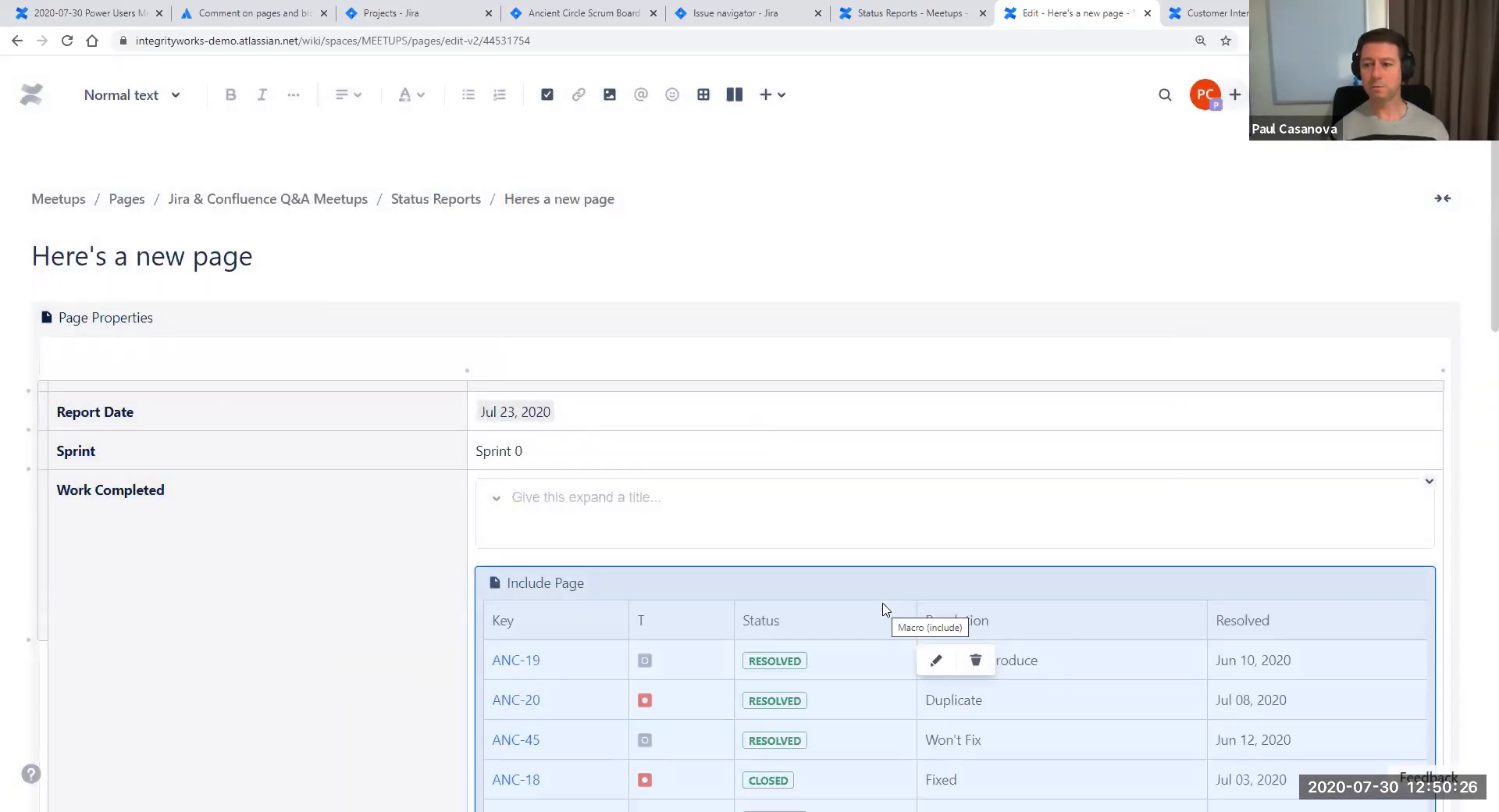
# Try to place the Include Page macro inside the empty expand in the Work Completed cell
pyautogui.scroll(-1, 883, 609)
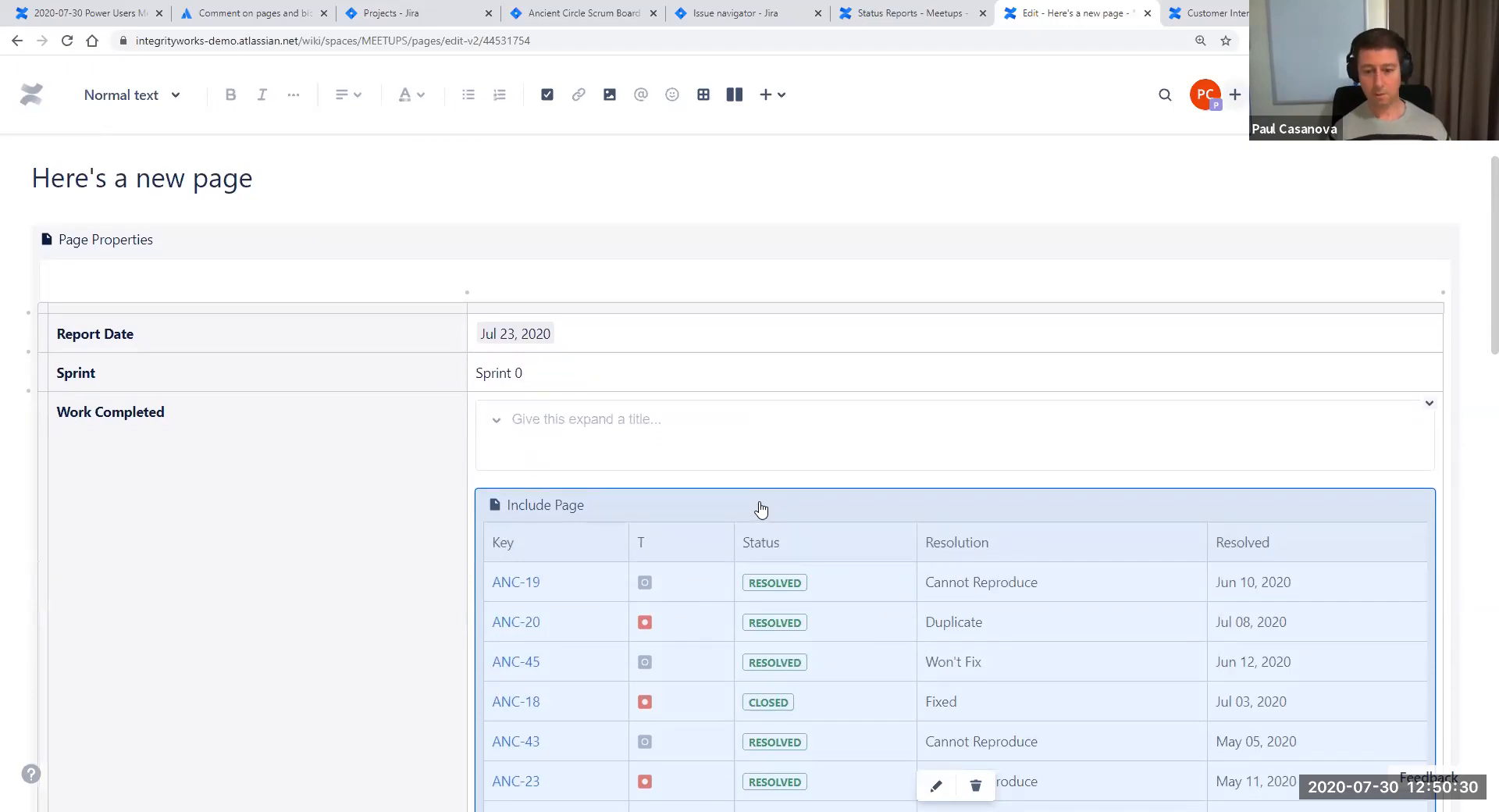
pyautogui.click(709, 448)
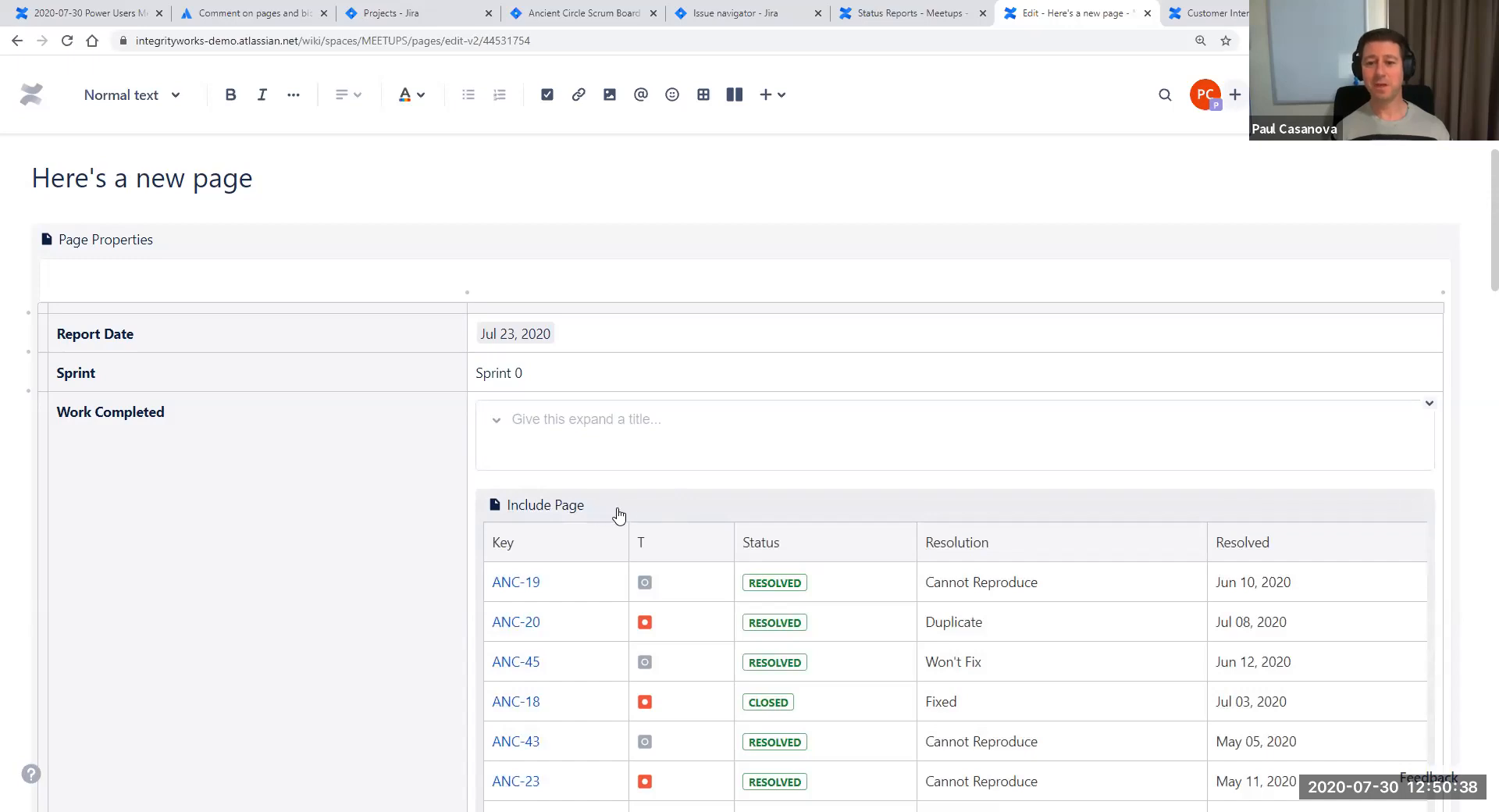
pyautogui.click(548, 451)
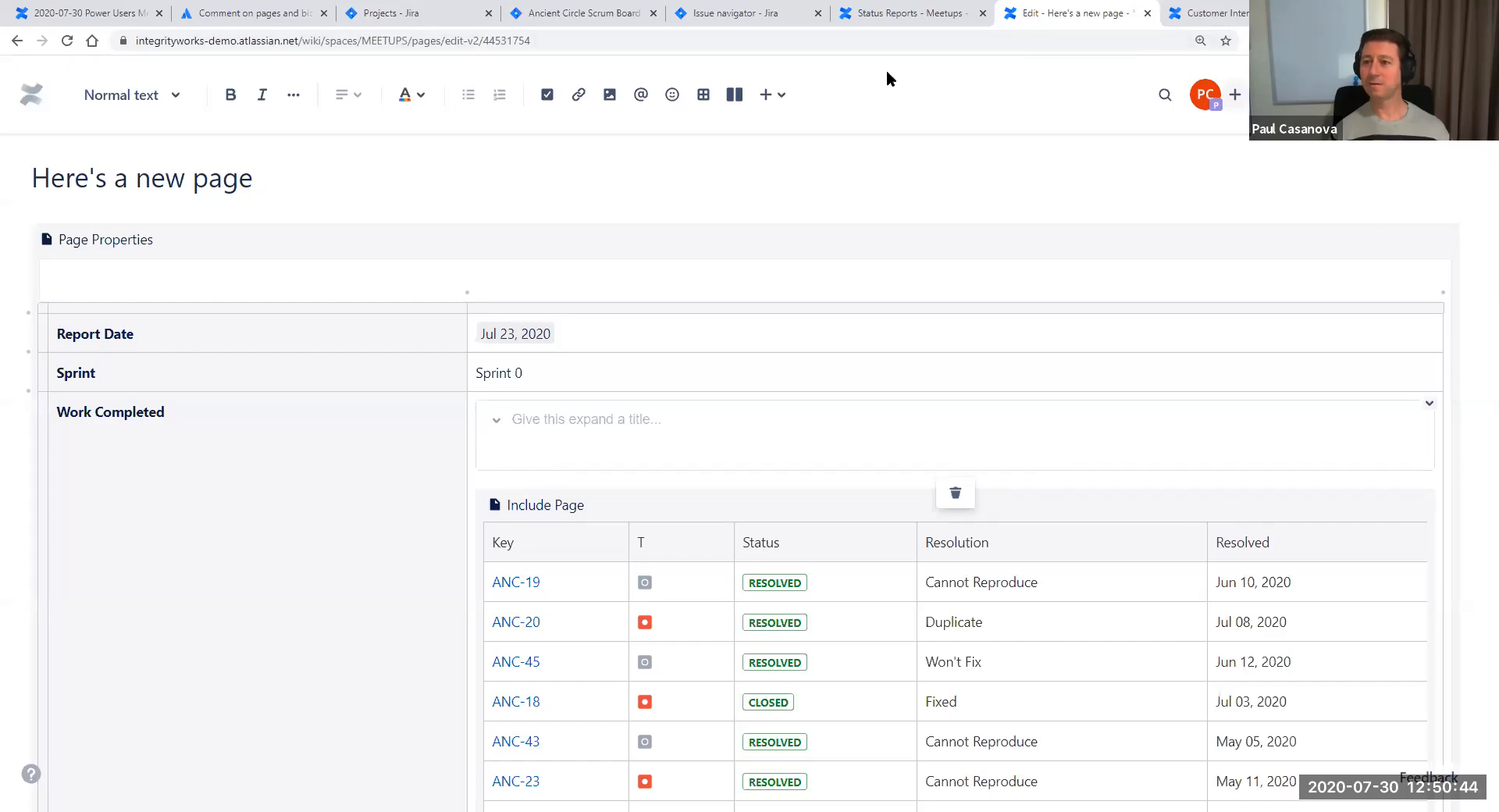
# Delete the duplicate Include Page macro and the duplicate expand from the end of the Work Completed cell
pyautogui.scroll(-10, 786, 467)
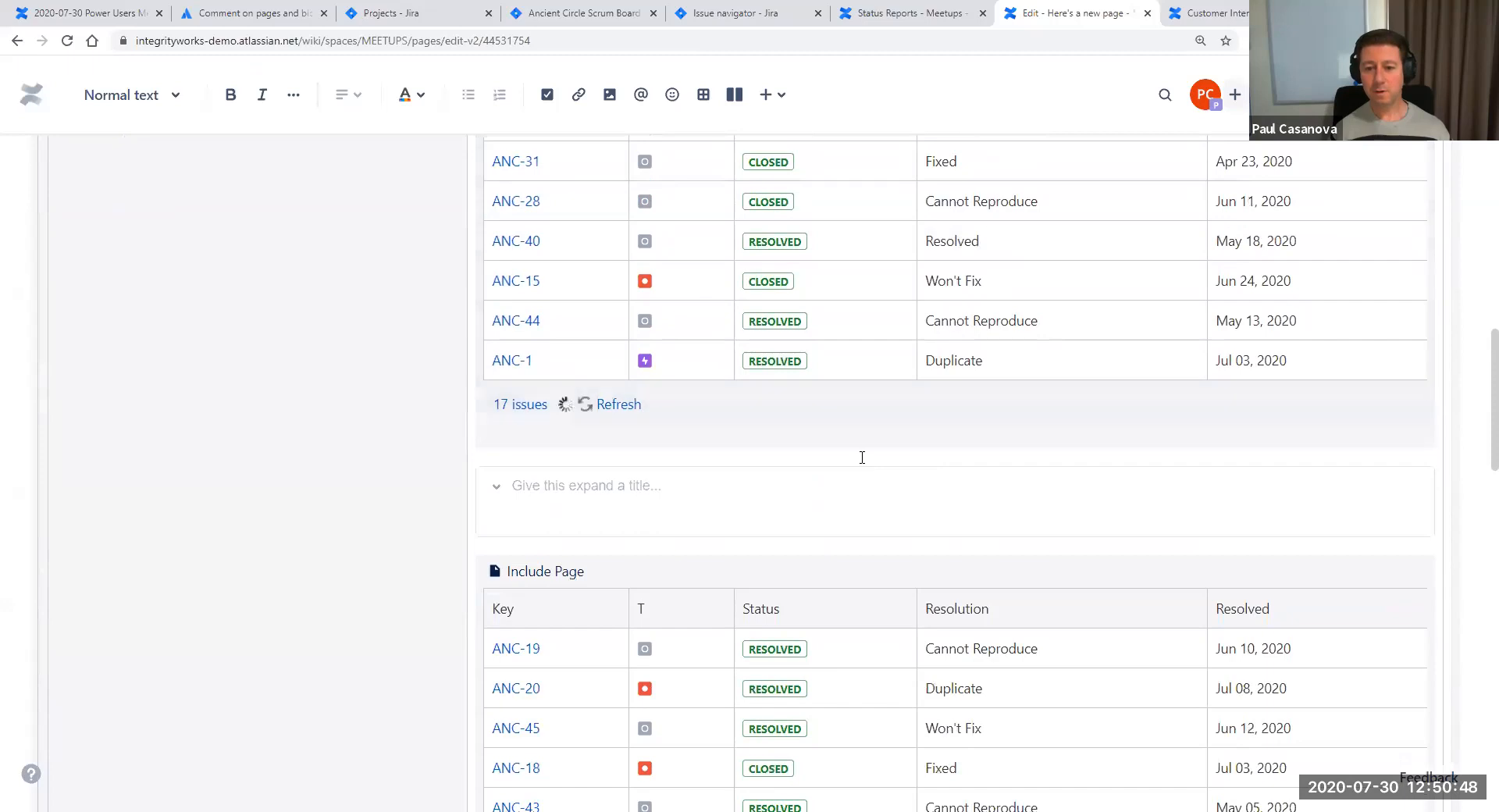
pyautogui.scroll(-3, 862, 457)
pyautogui.scroll(-8, 716, 503)
pyautogui.scroll(8, 716, 502)
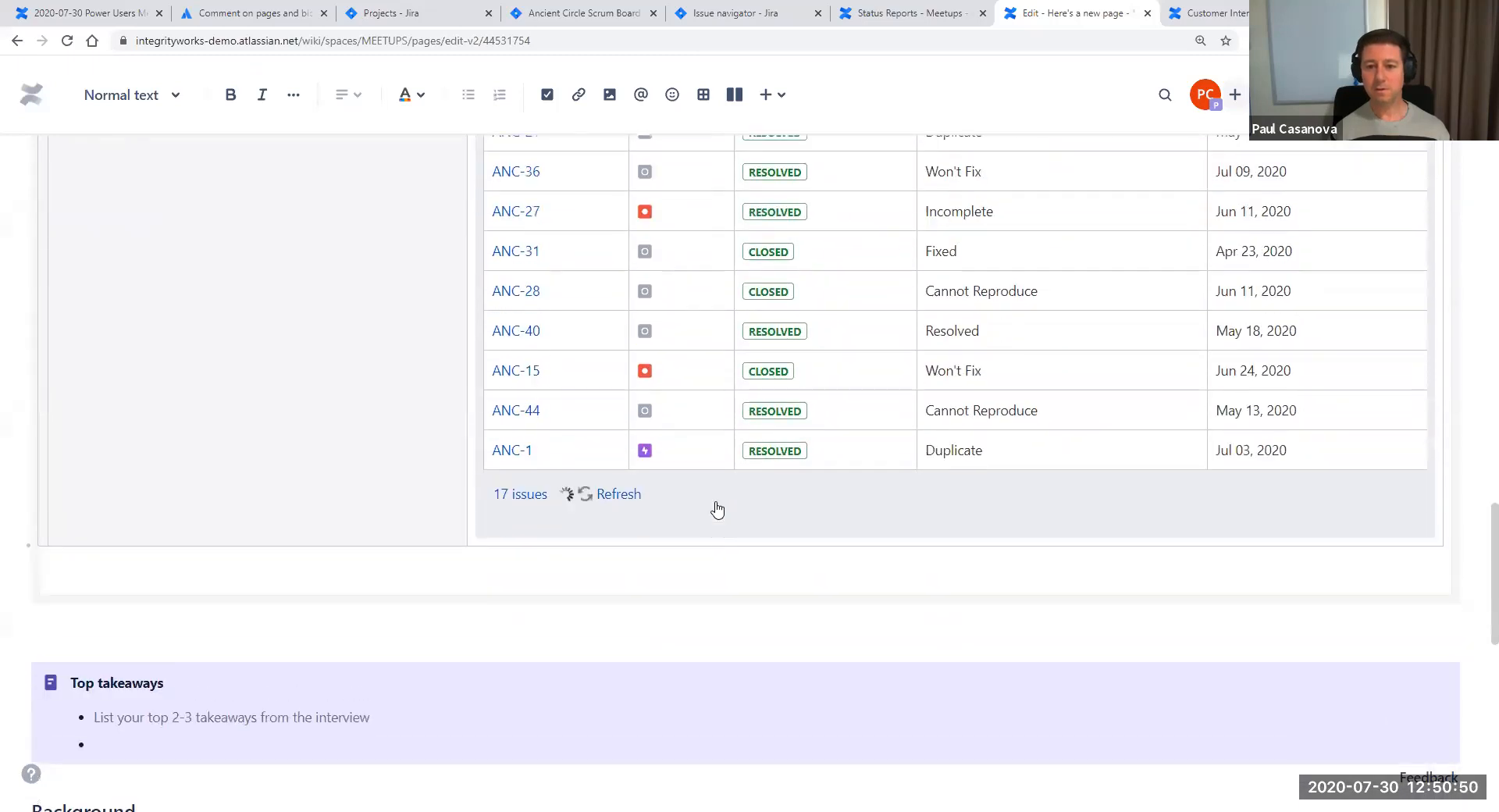
pyautogui.click(972, 396)
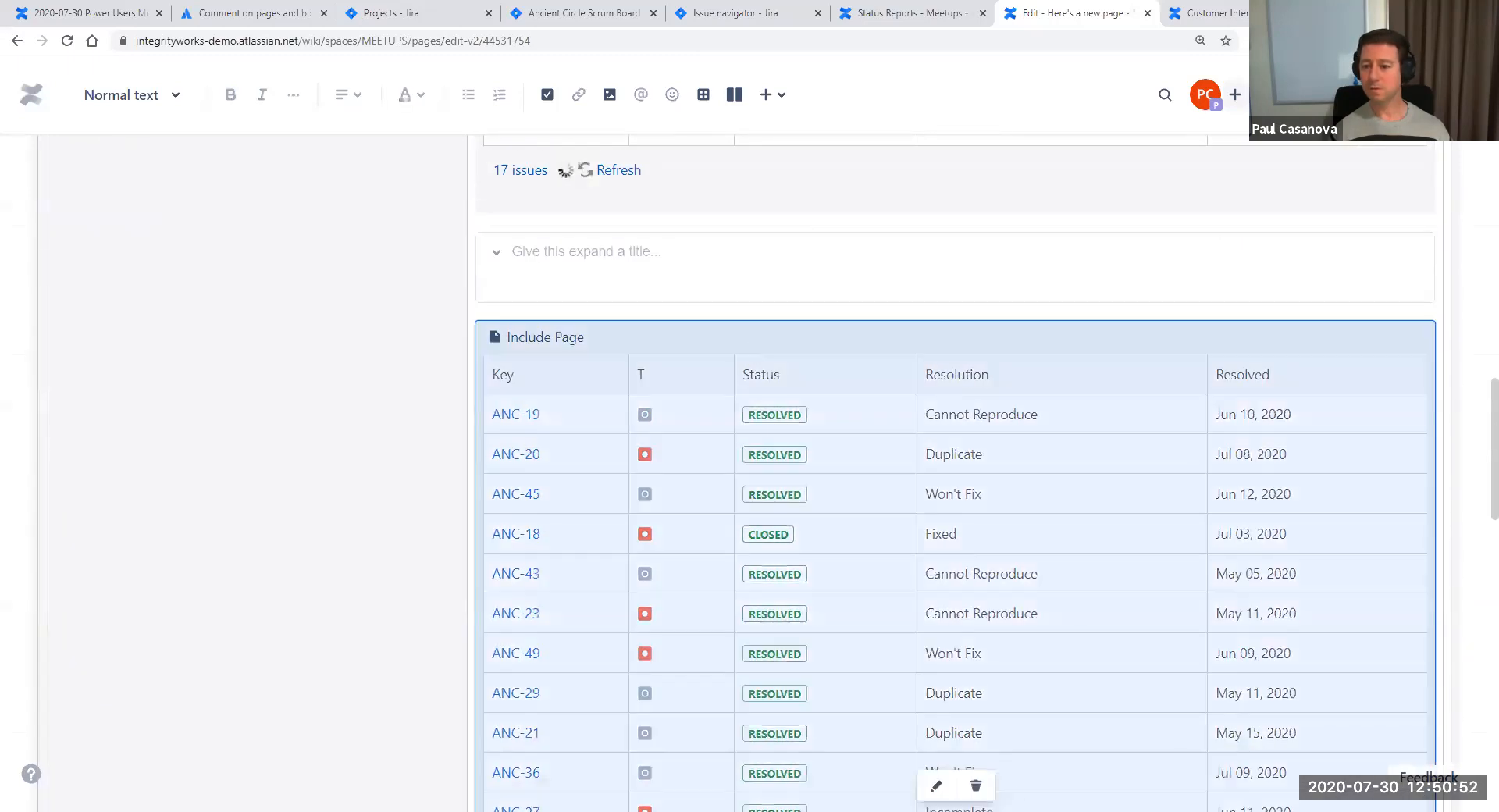
pyautogui.click(976, 786)
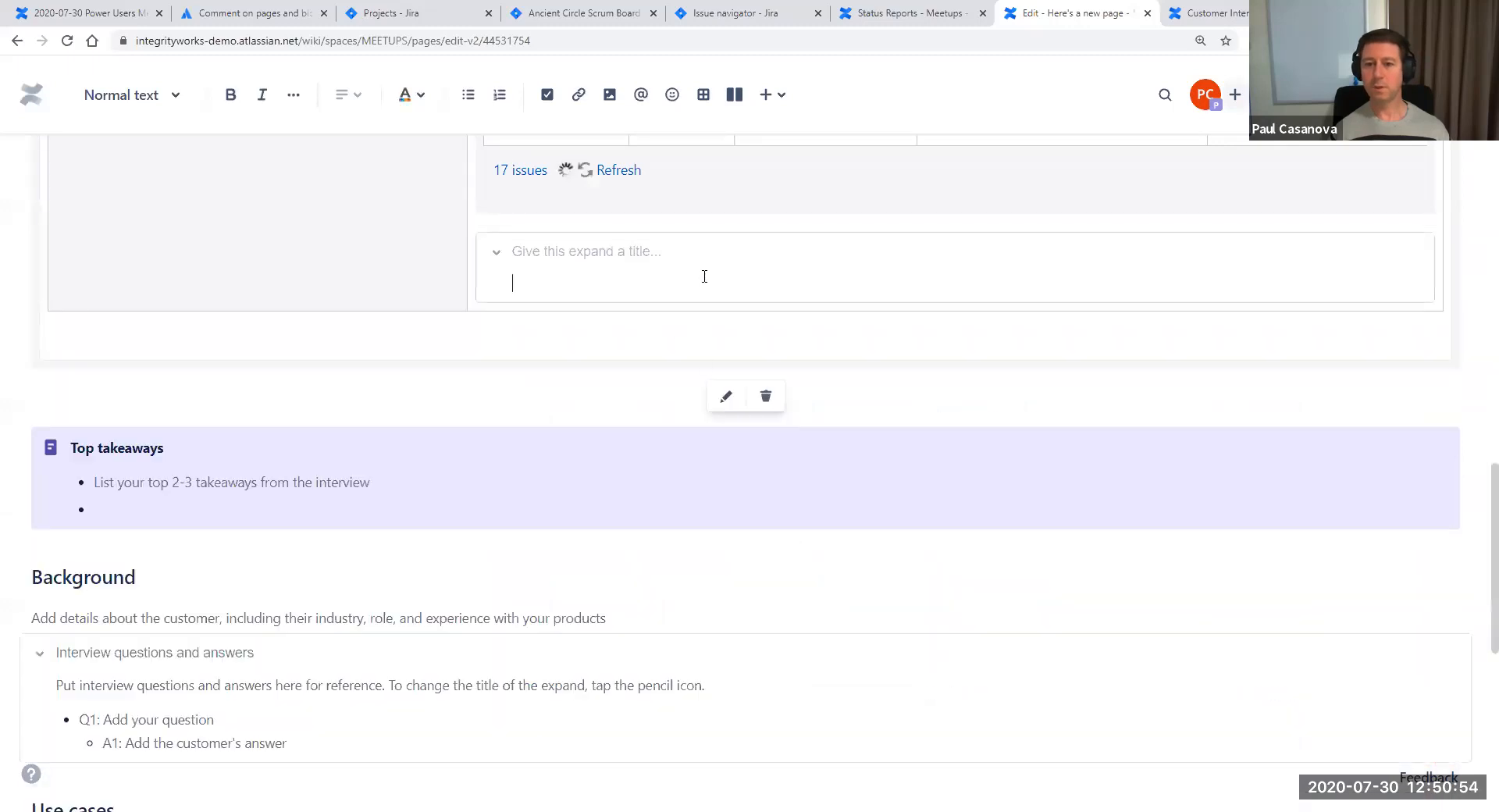
pyautogui.click(954, 324)
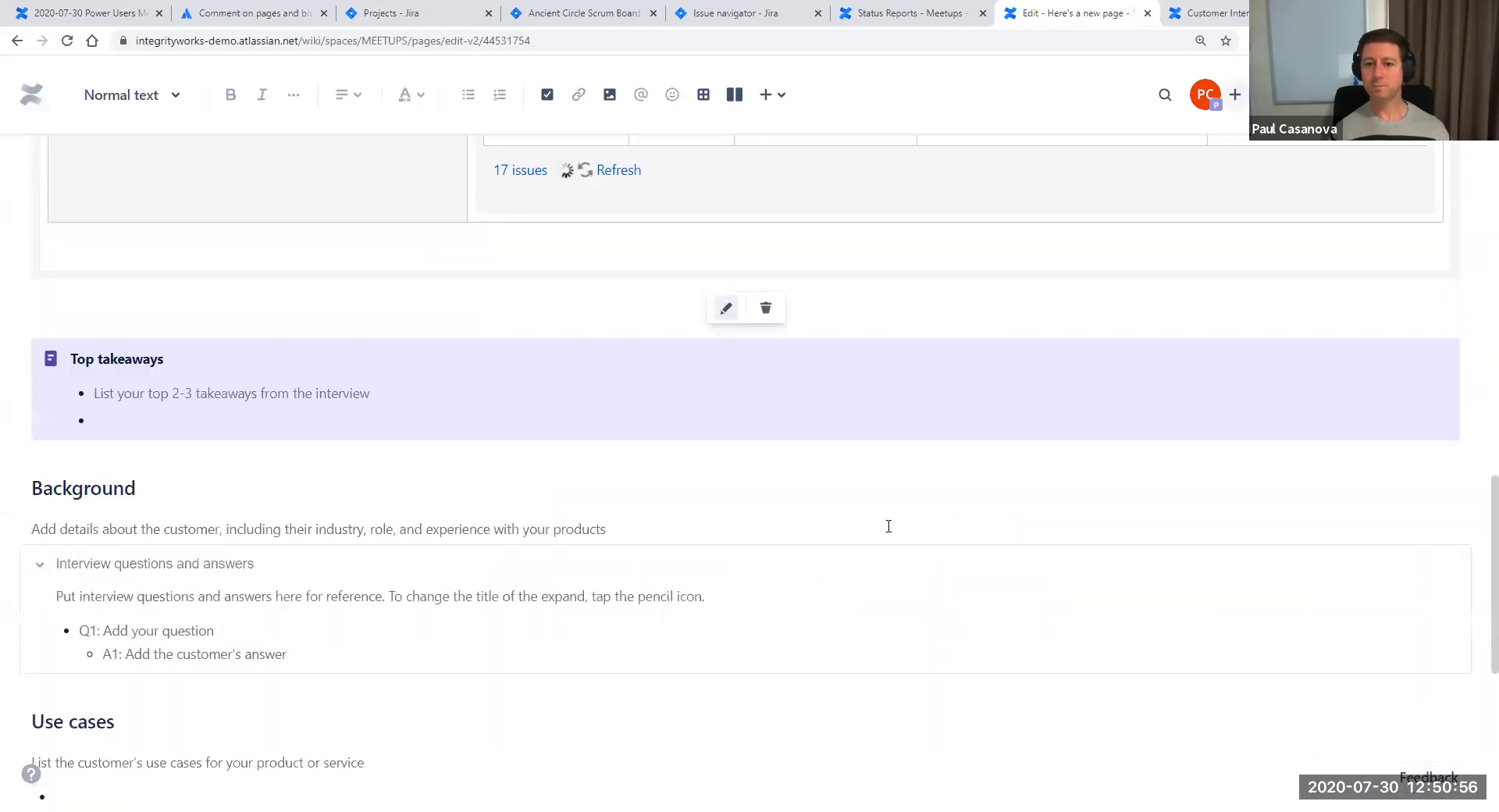
# Publish the page, then check the Work Completed row by toggling its expand and reviewing the included issue table
pyautogui.scroll(7, 889, 526)
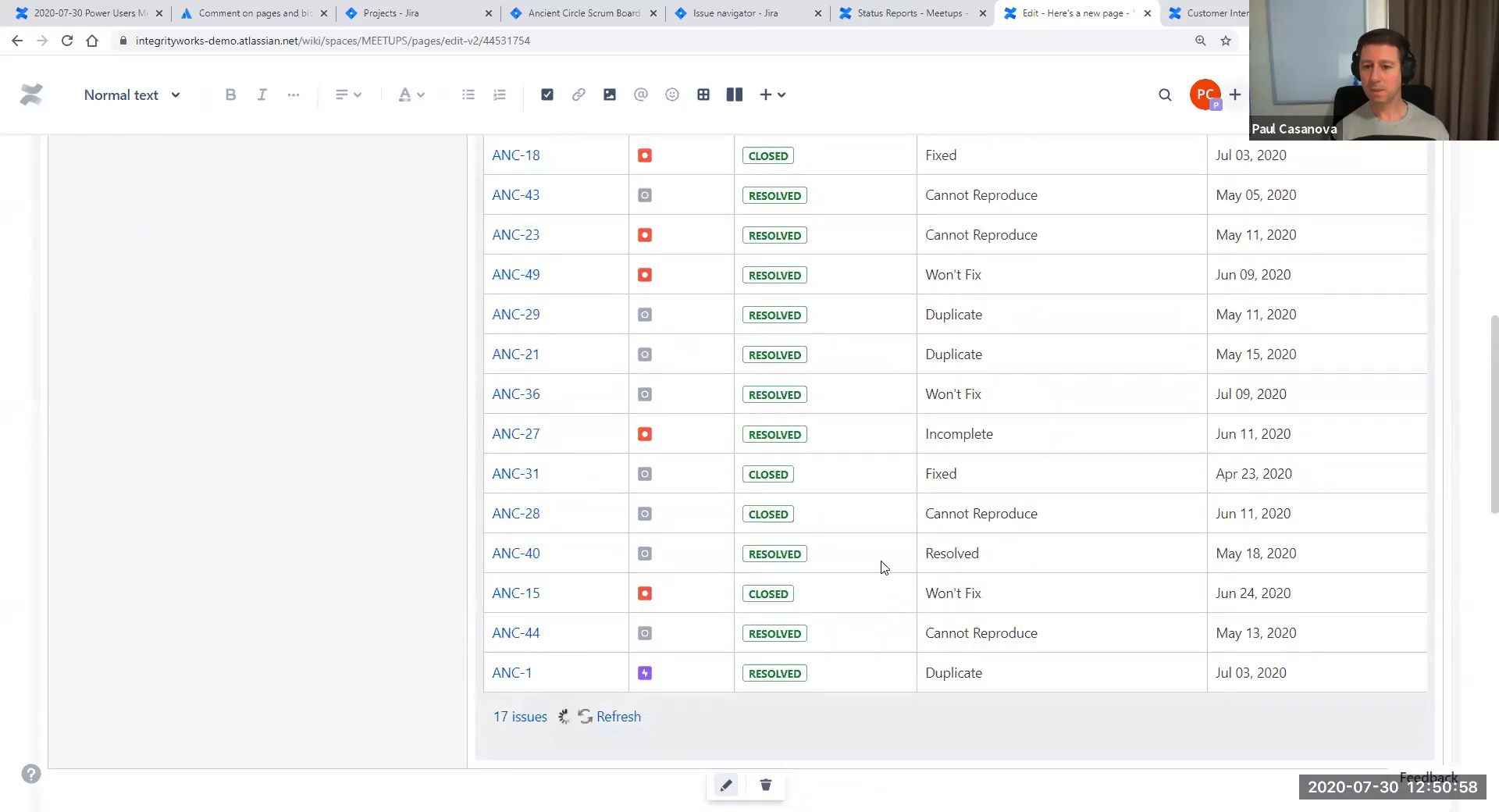
pyautogui.scroll(7, 883, 567)
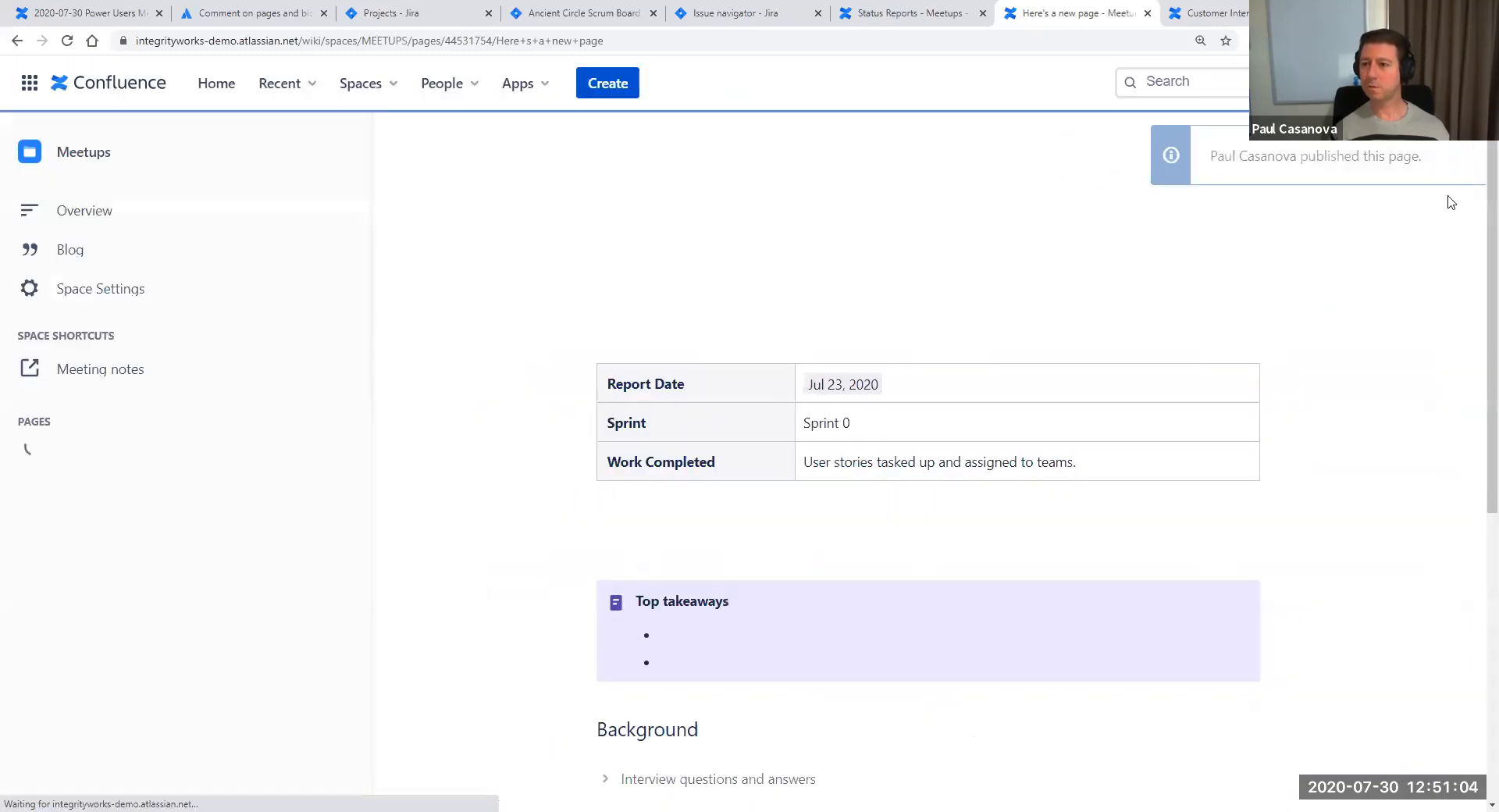
pyautogui.scroll(-2, 858, 446)
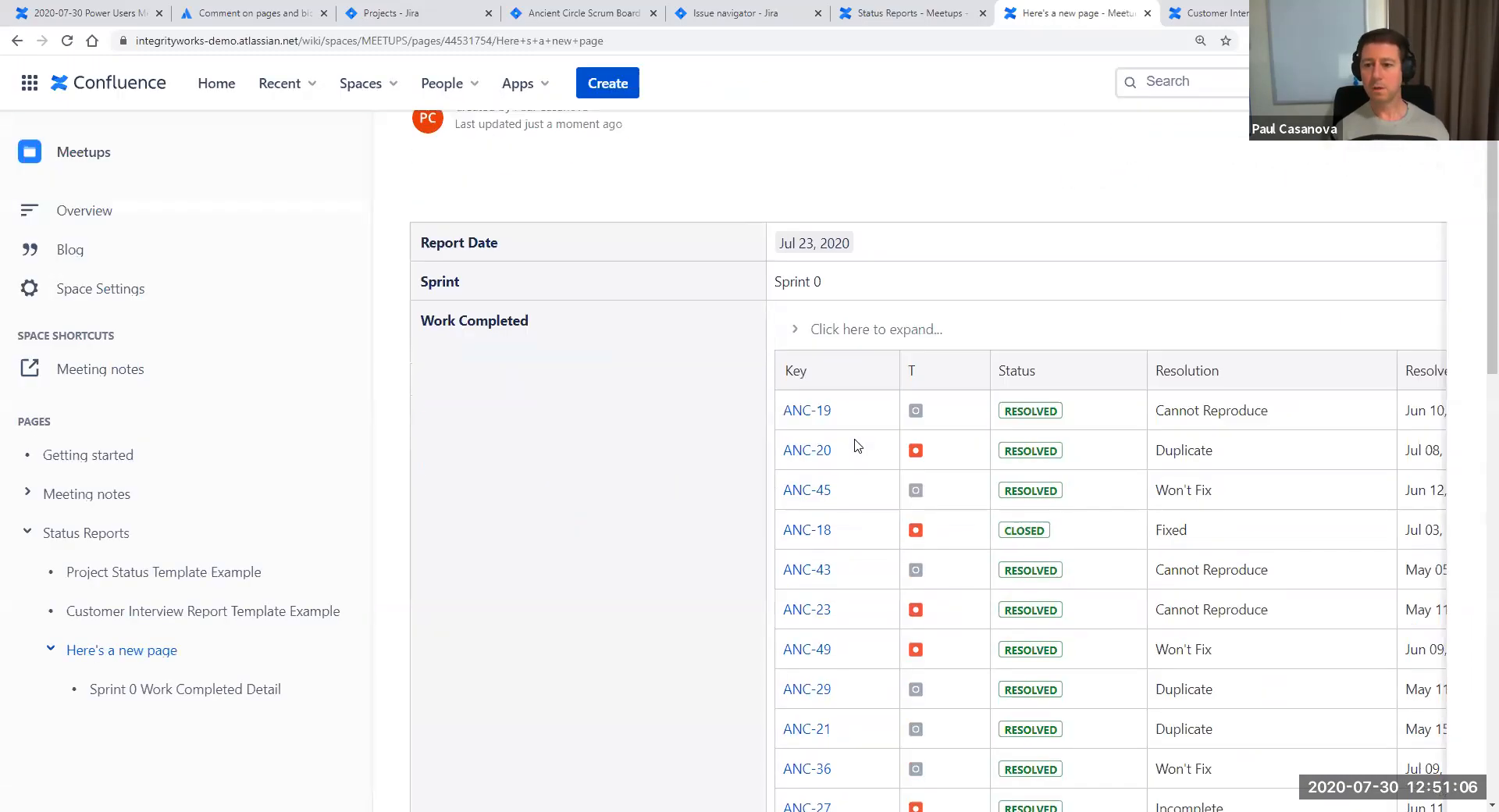
pyautogui.click(793, 316)
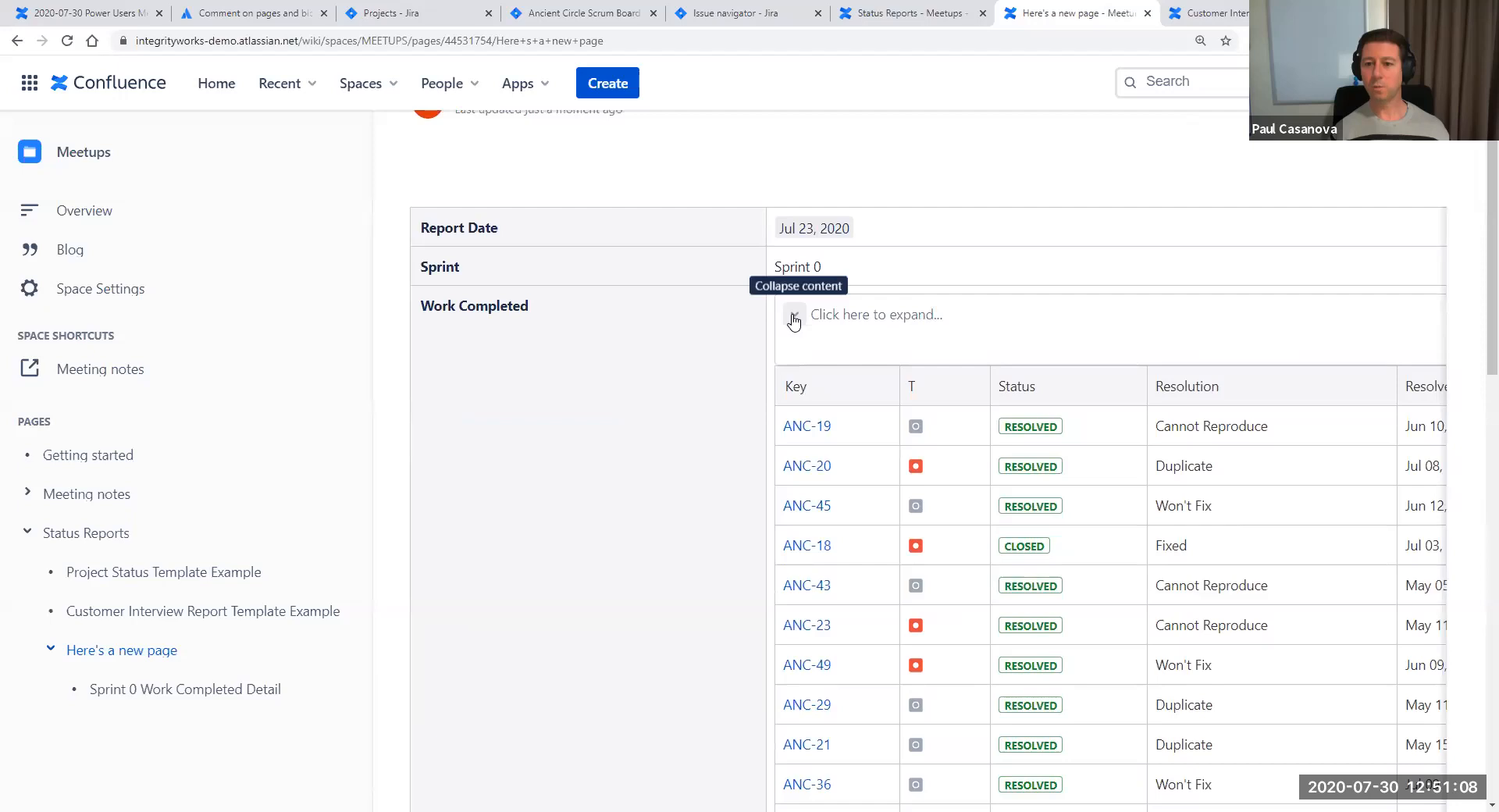
pyautogui.click(794, 316)
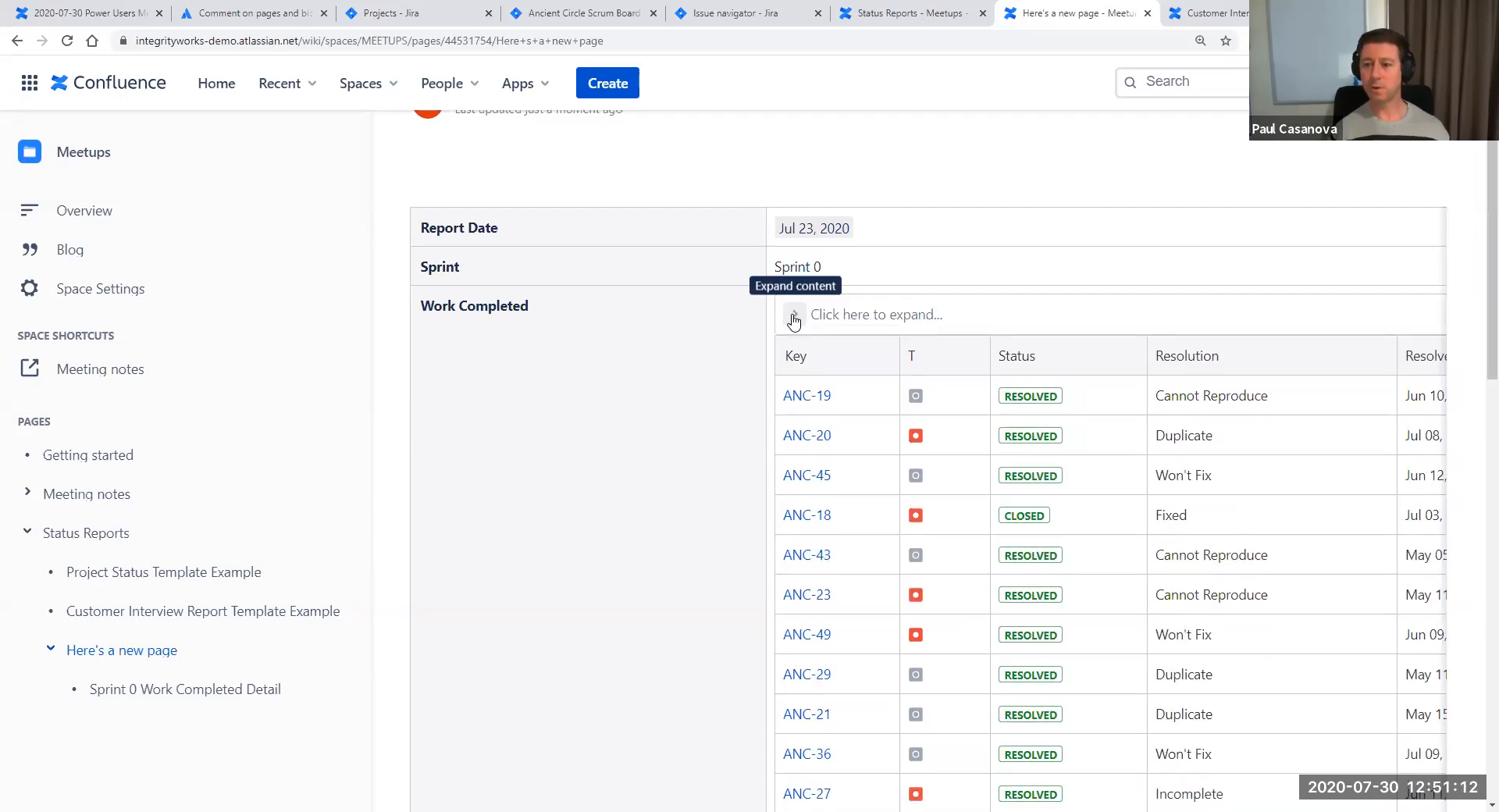
pyautogui.scroll(-1, 971, 569)
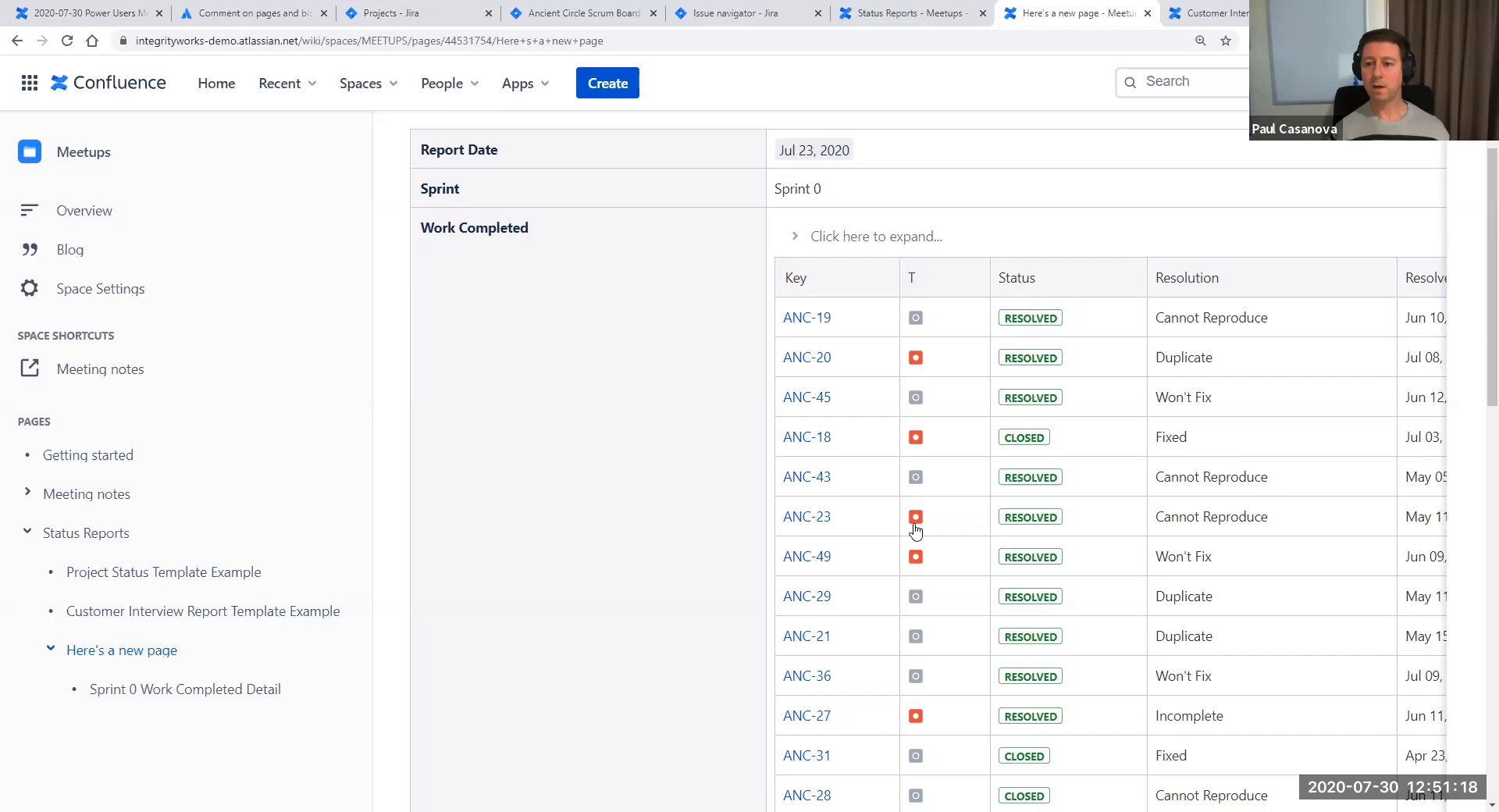
pyautogui.scroll(-6, 916, 530)
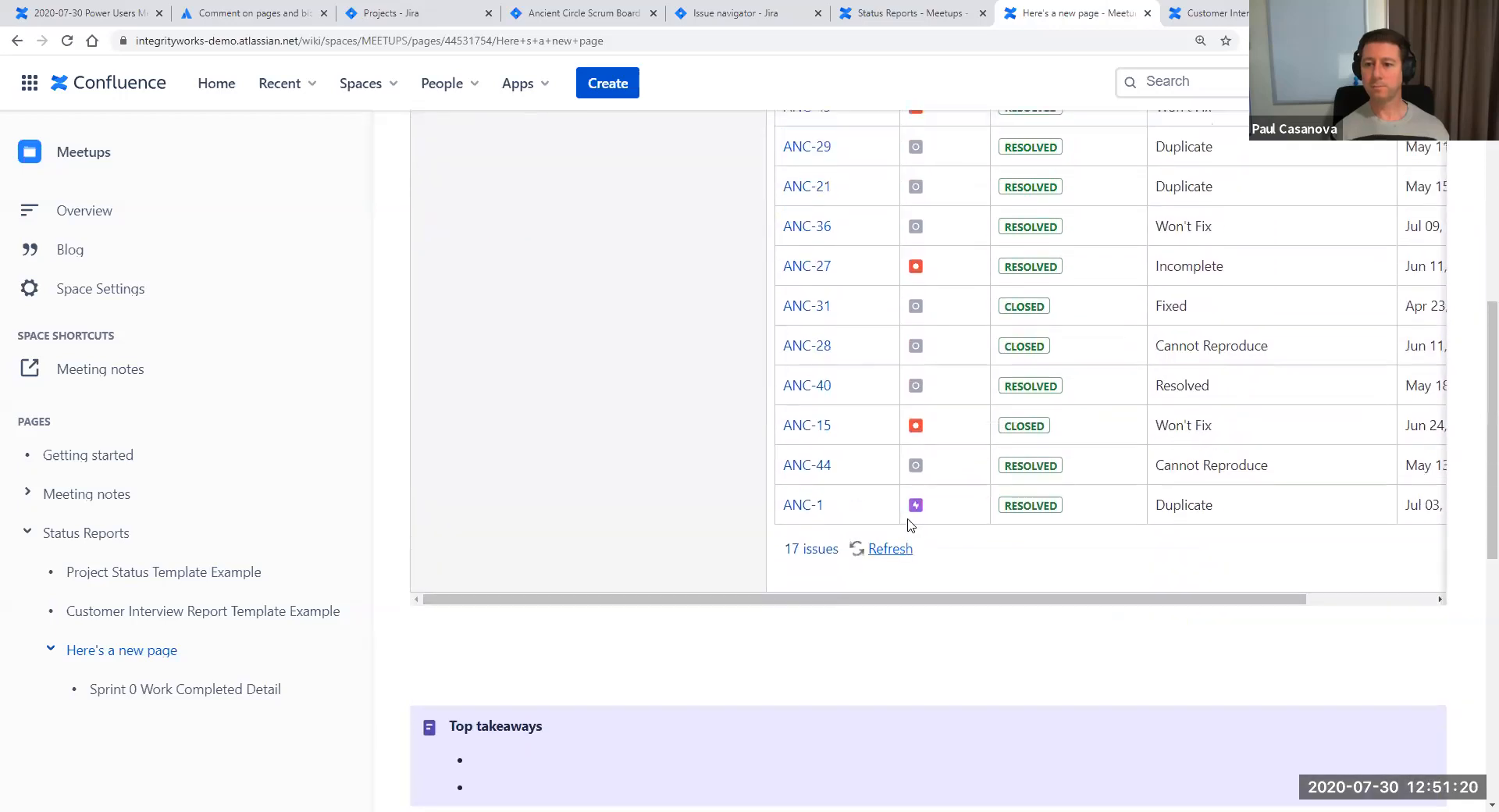
# Reload the Status Reports page and review the Work Completed column of its report table
pyautogui.scroll(9, 910, 524)
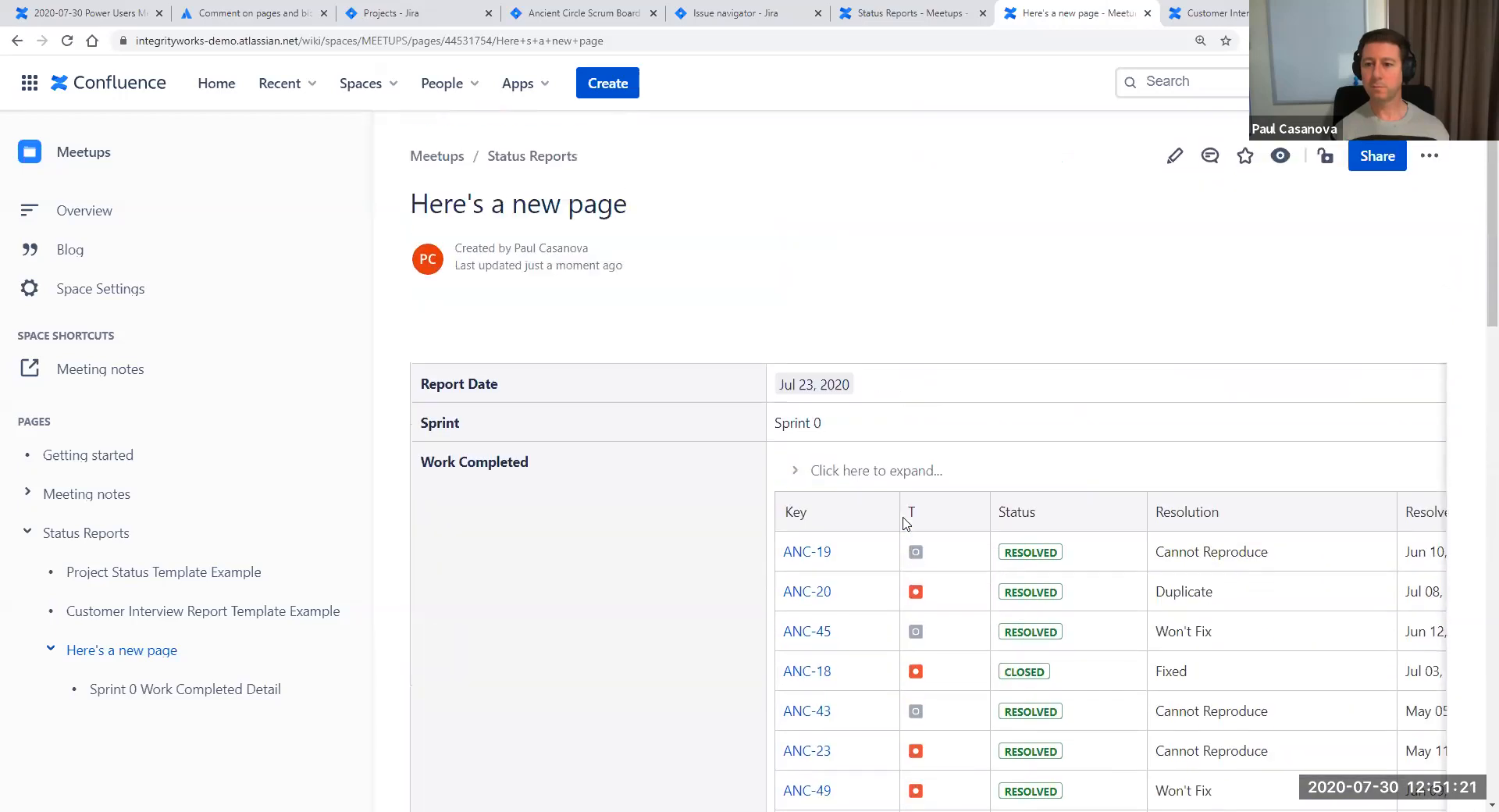
pyautogui.click(890, 20)
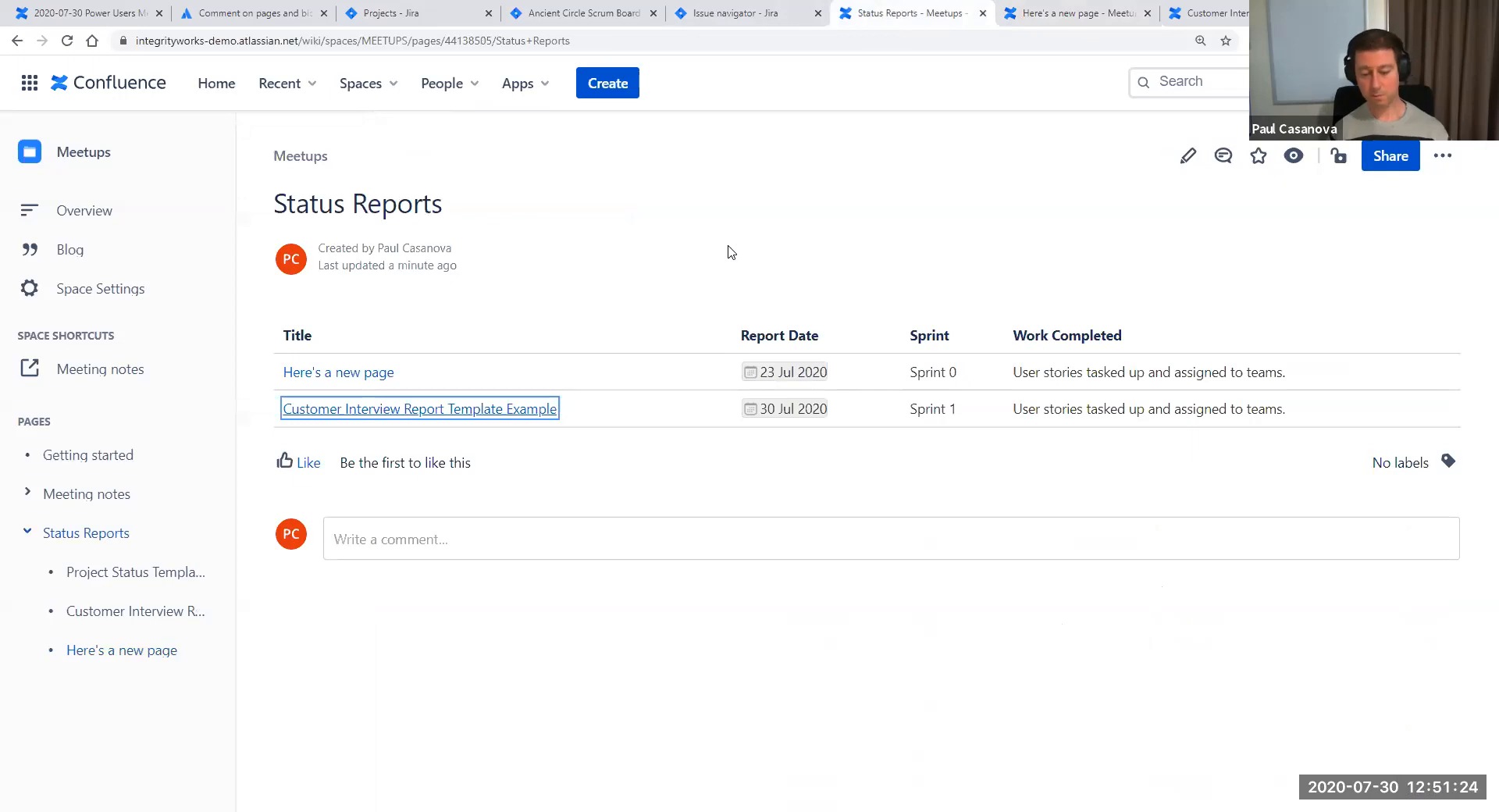
pyautogui.press('F5')
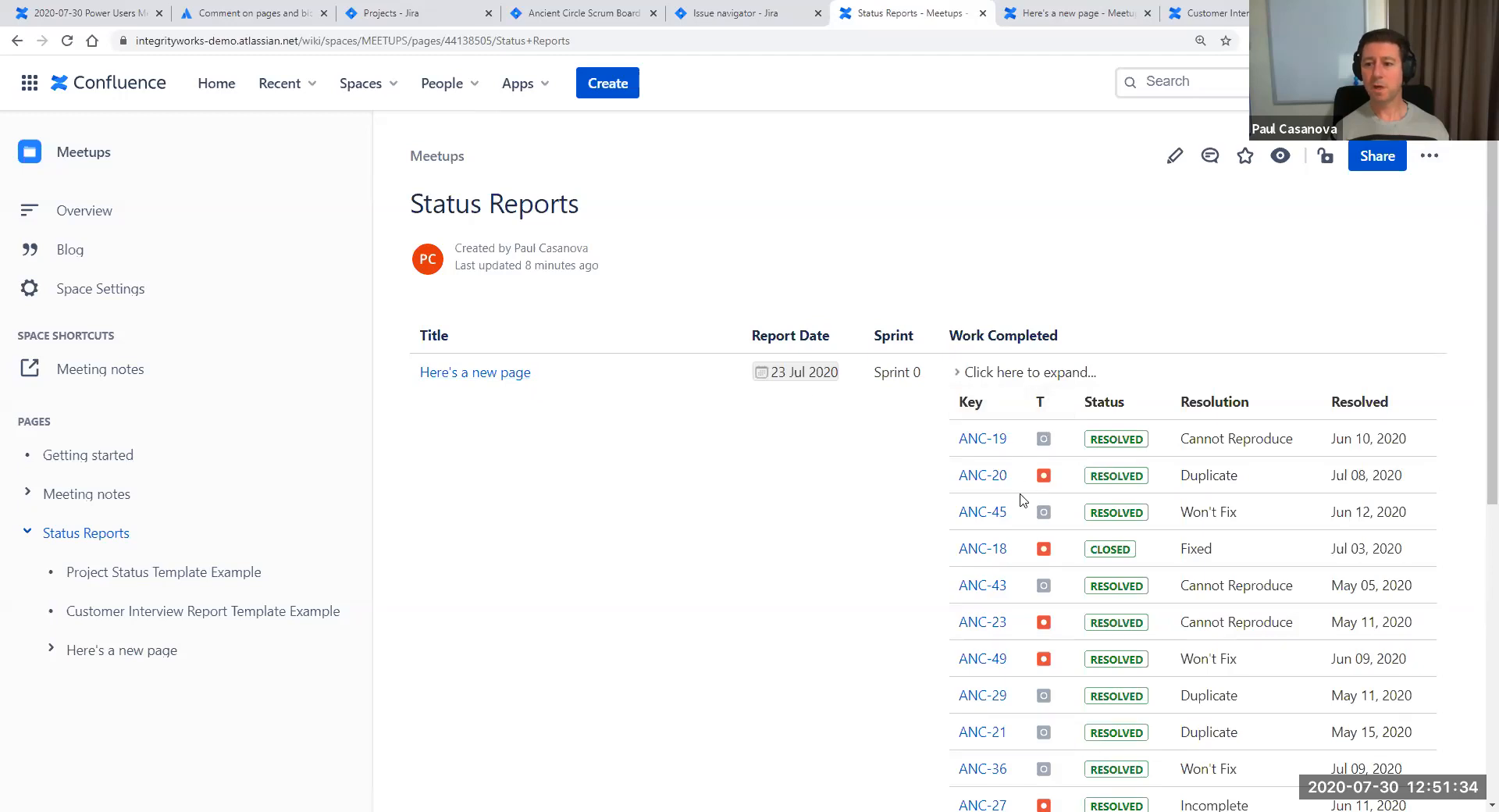
pyautogui.scroll(-6, 1019, 673)
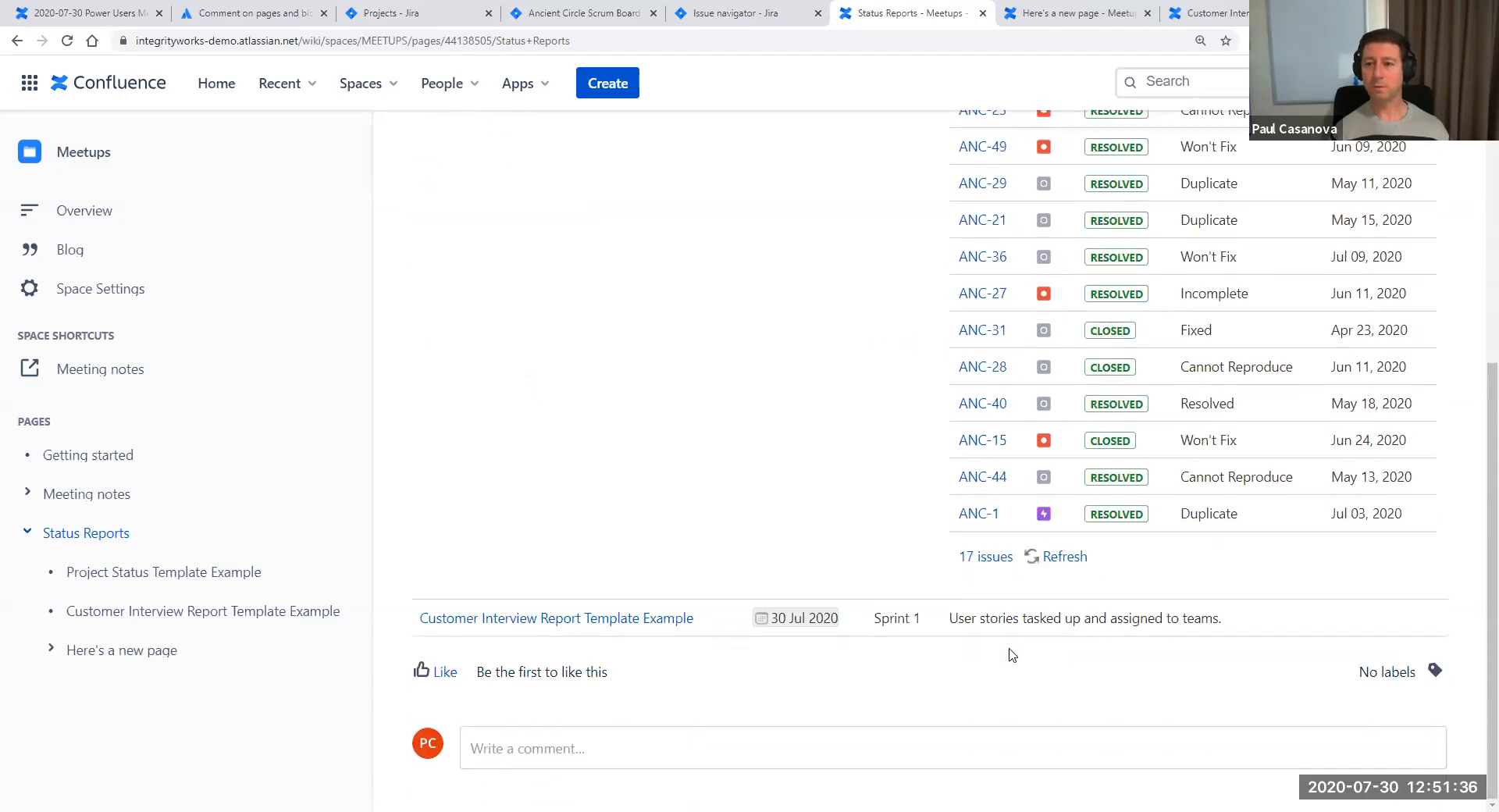
# Open the Sprint 0 Work Completed Detail page, nested under "Here's a new page", in a new tab
pyautogui.click(51, 649)
pyautogui.rightClick(169, 692)
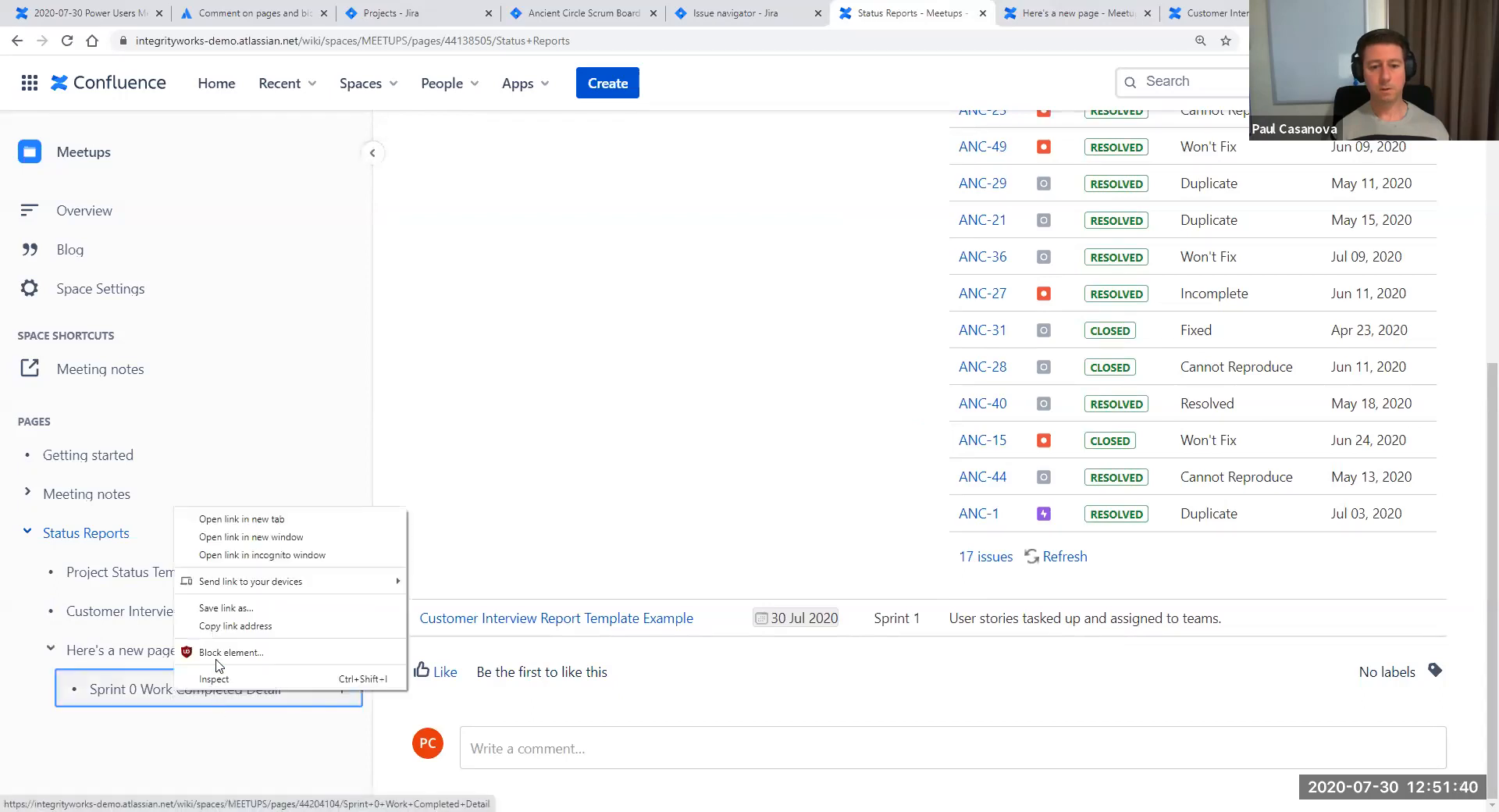
pyautogui.click(224, 520)
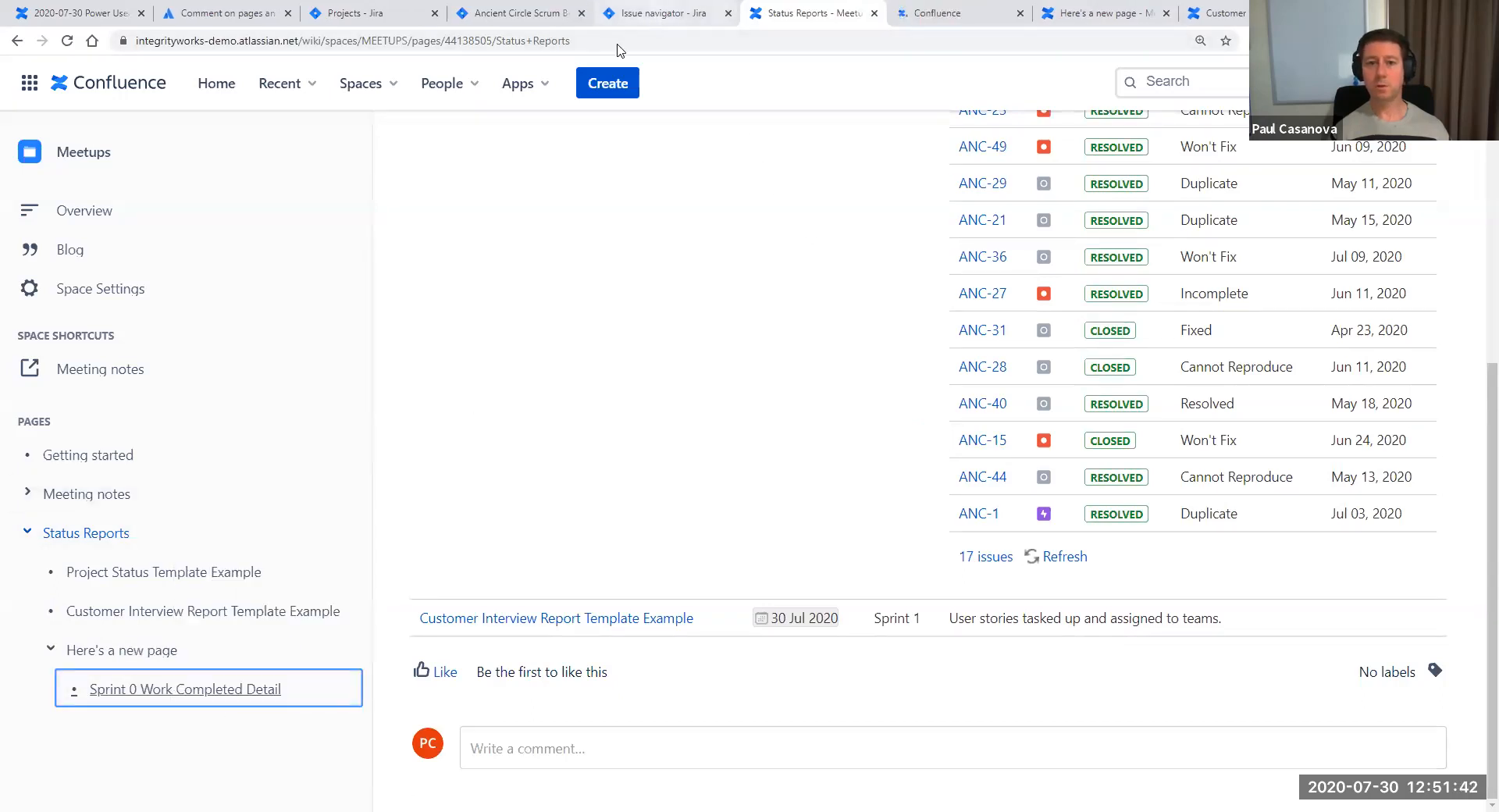
# Copy the resolved-issues JQL query from the Jira issue navigator and start editing "Here's a new page" inside the empty Work Completed expand
pyautogui.click(664, 14)
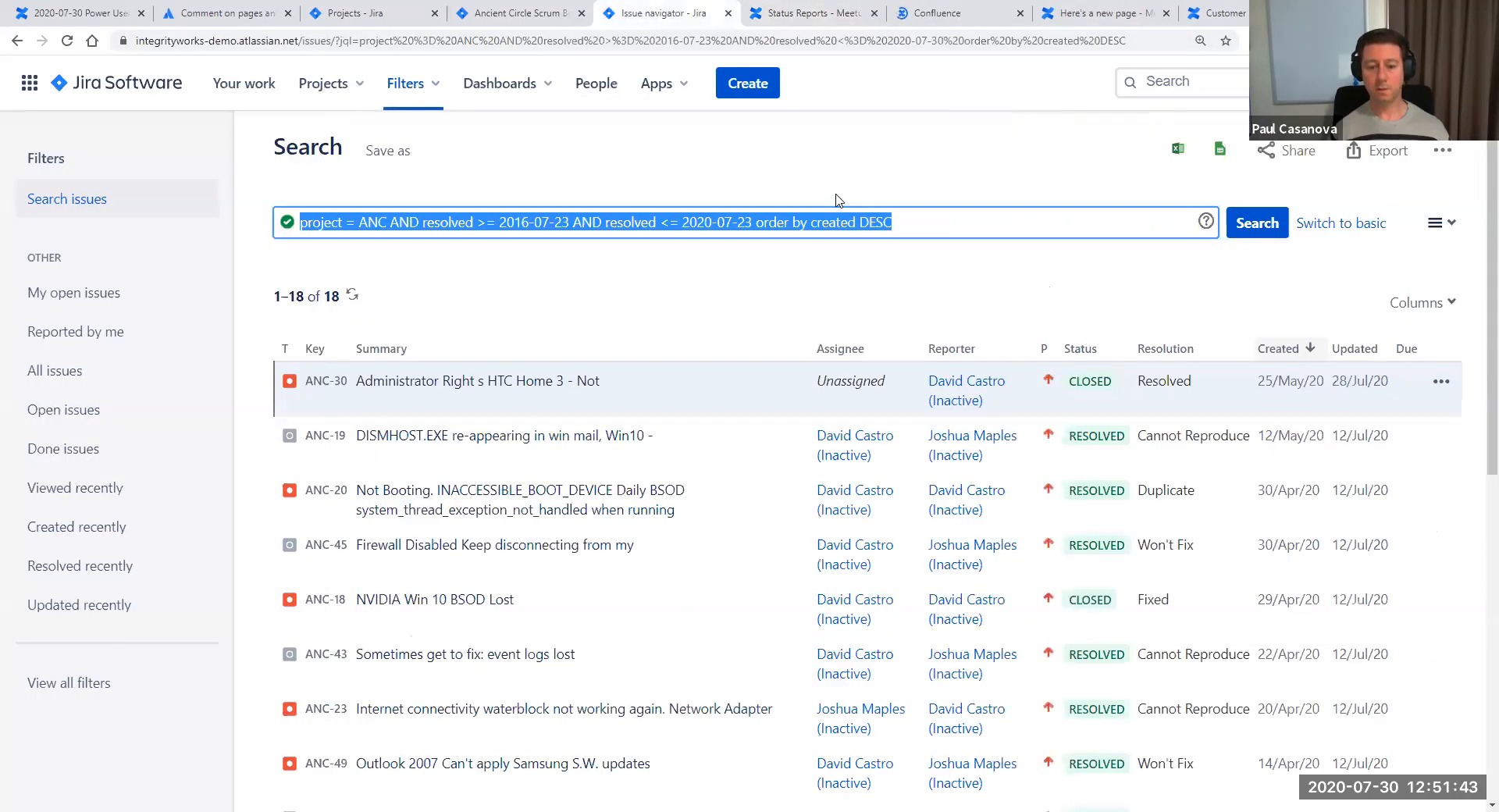
pyautogui.click(795, 15)
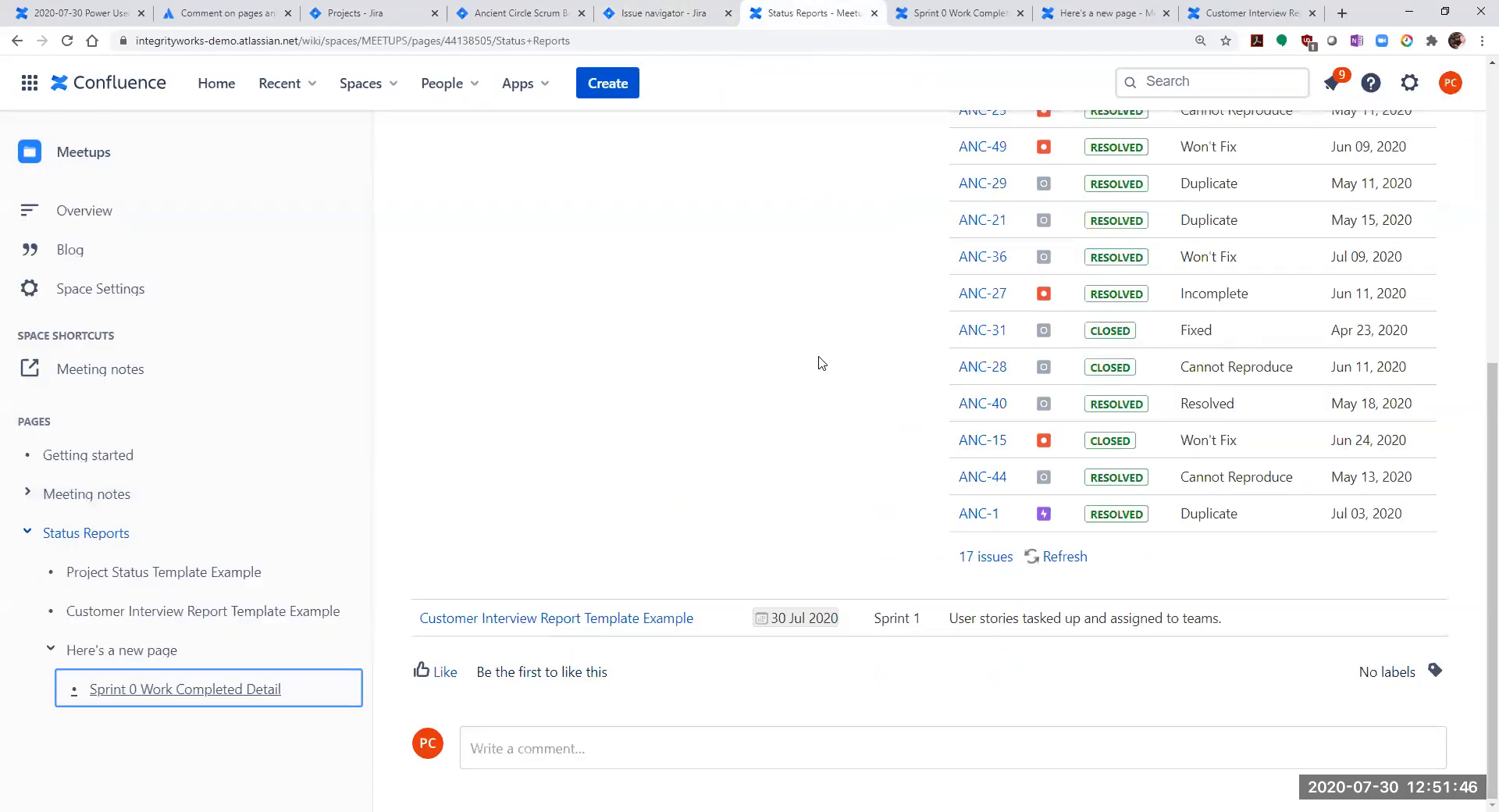
pyautogui.click(1124, 15)
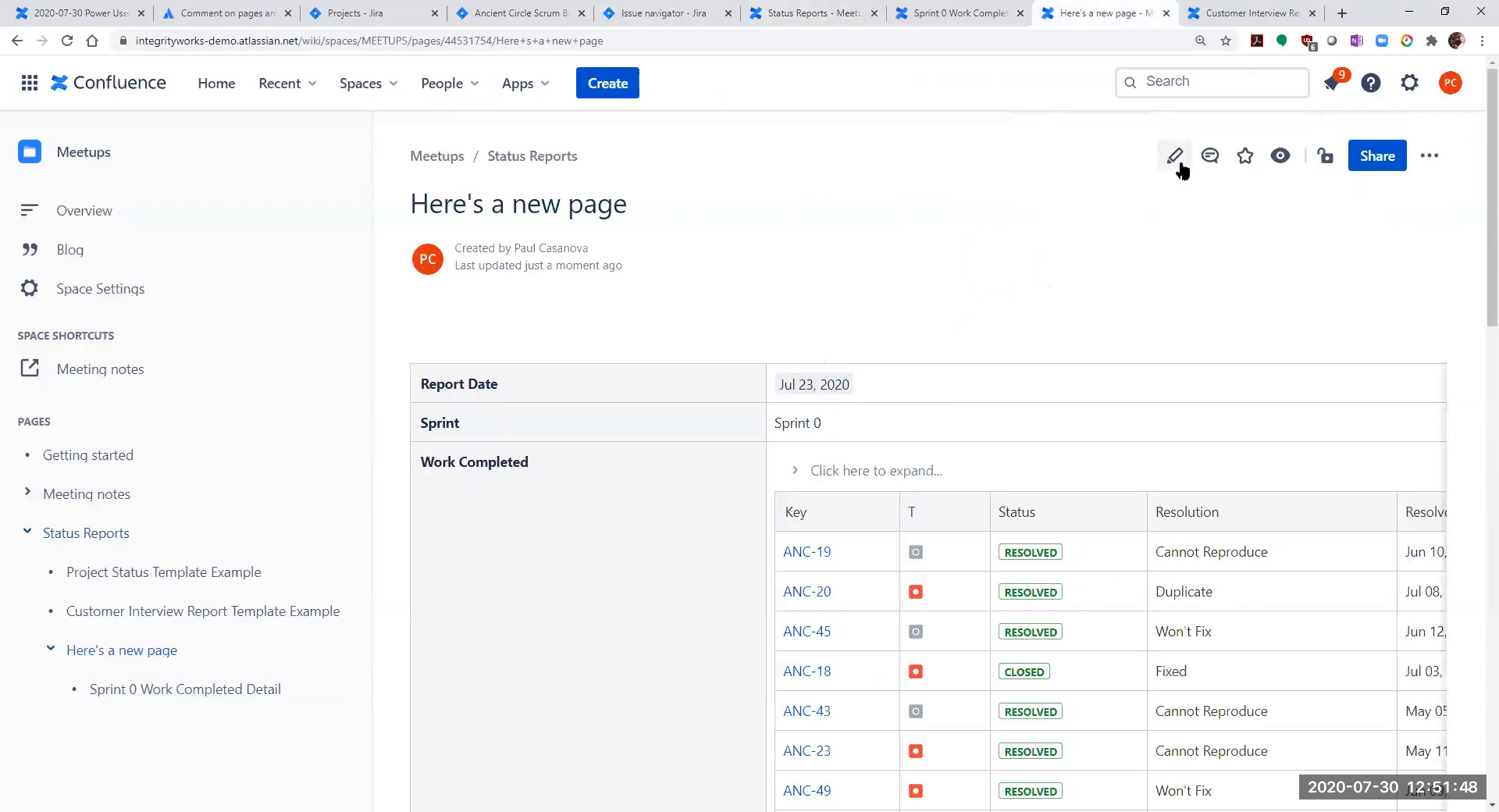
pyautogui.click(1177, 161)
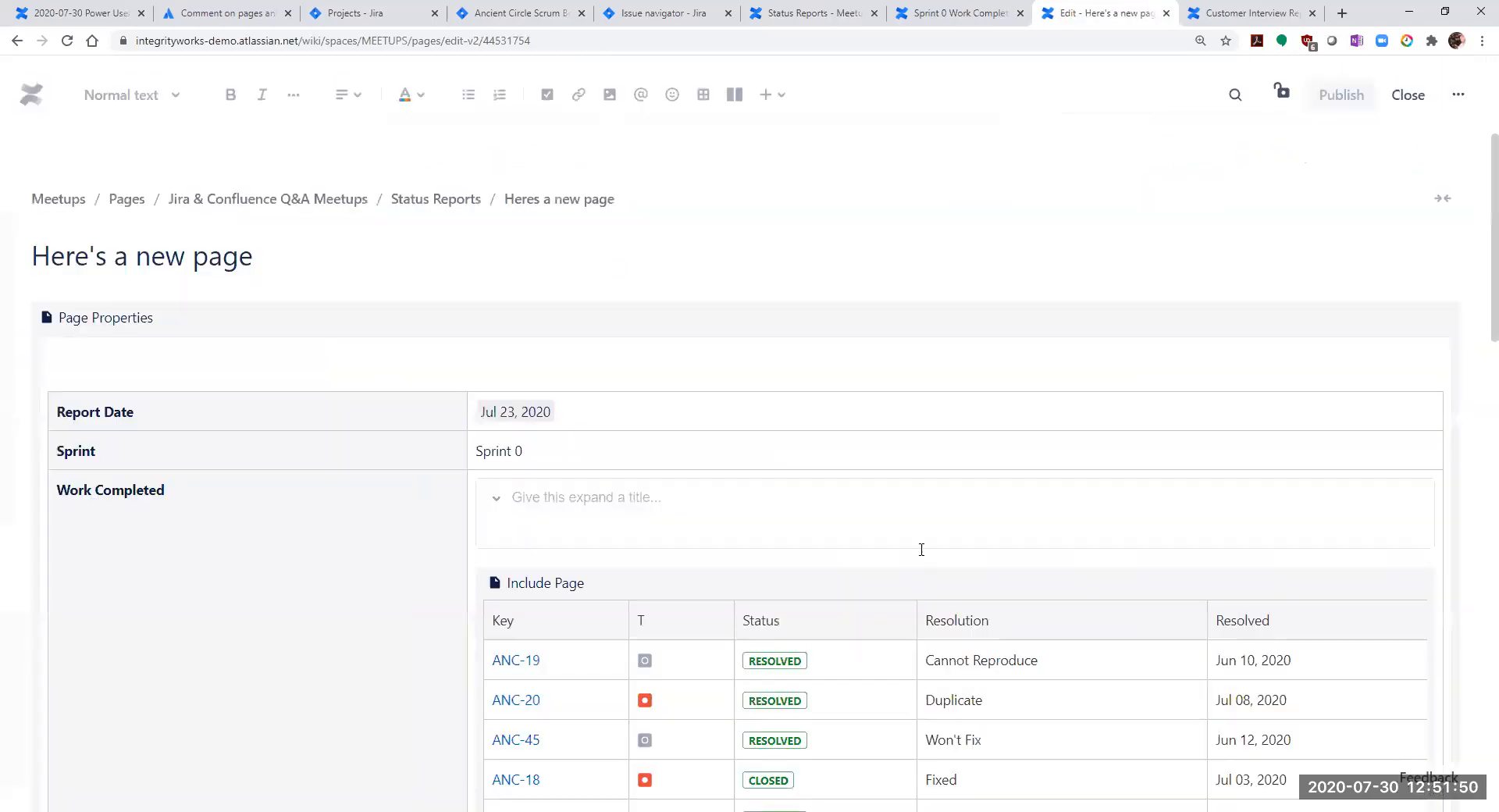
pyautogui.scroll(-2, 922, 549)
pyautogui.click(616, 373)
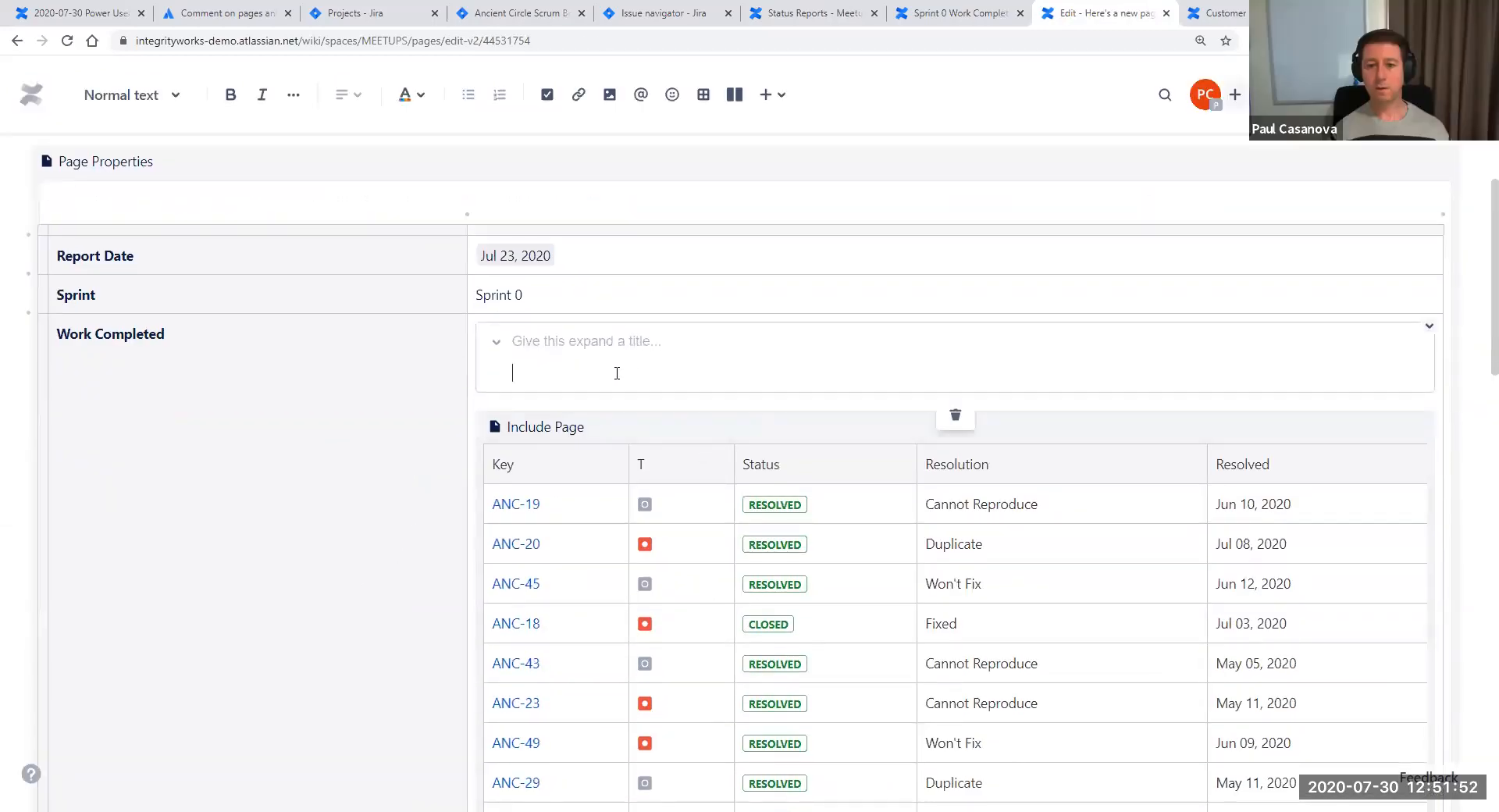
pyautogui.click(772, 96)
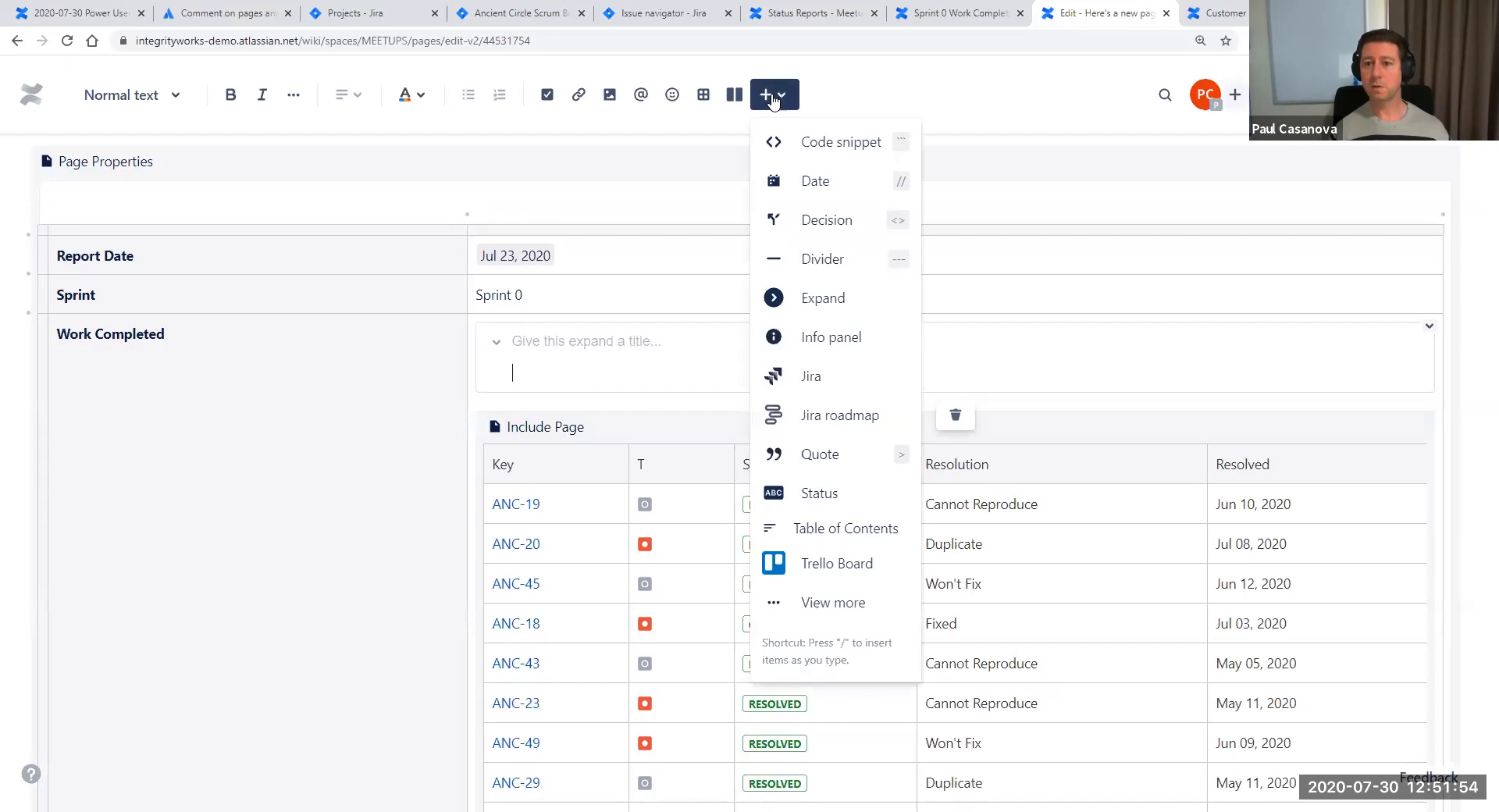
pyautogui.click(821, 382)
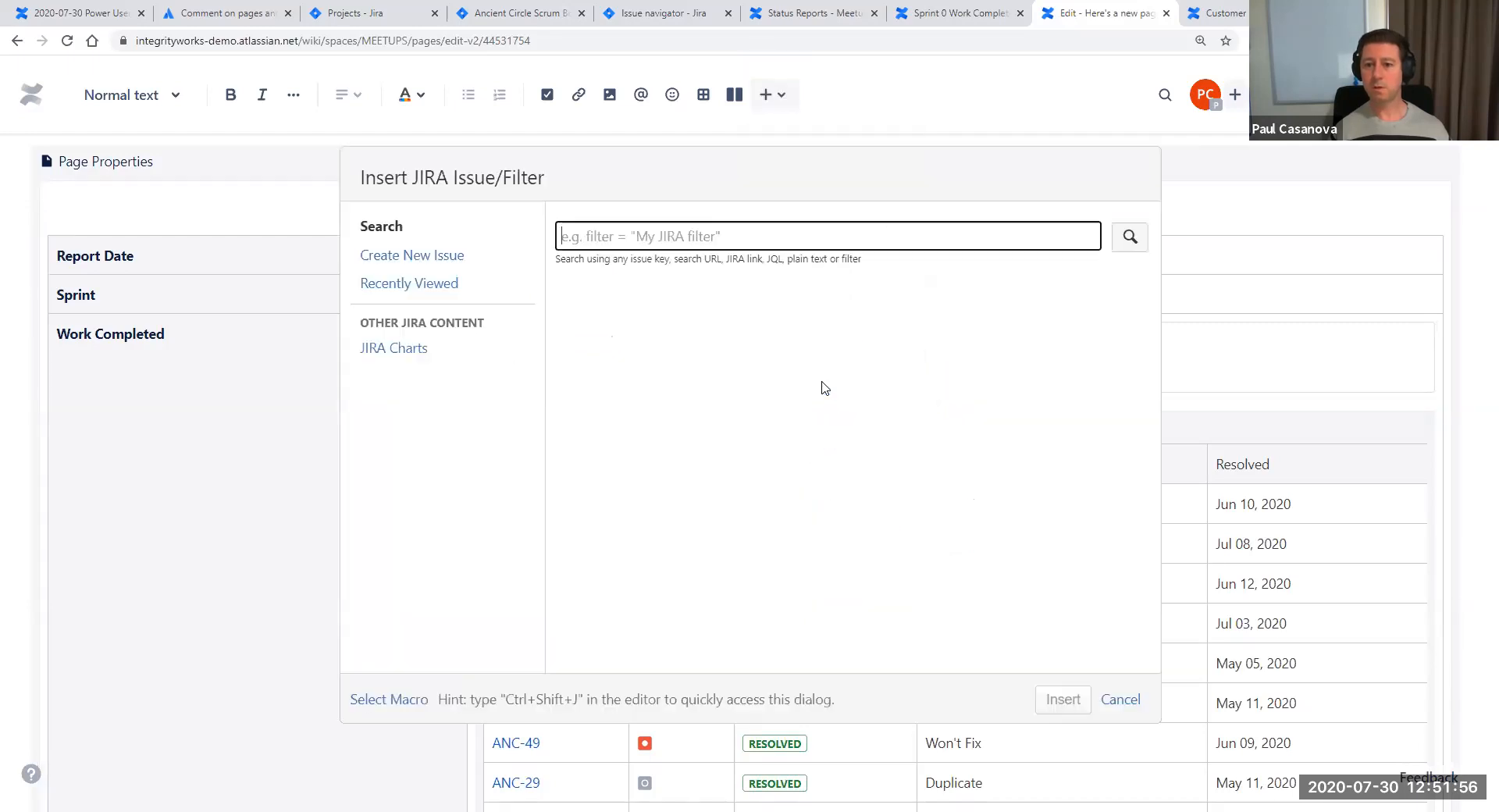
pyautogui.write('project = ANC AND resolved >= 2016-07-23 AND resolved <= 2020-07-23 order by created DESC')
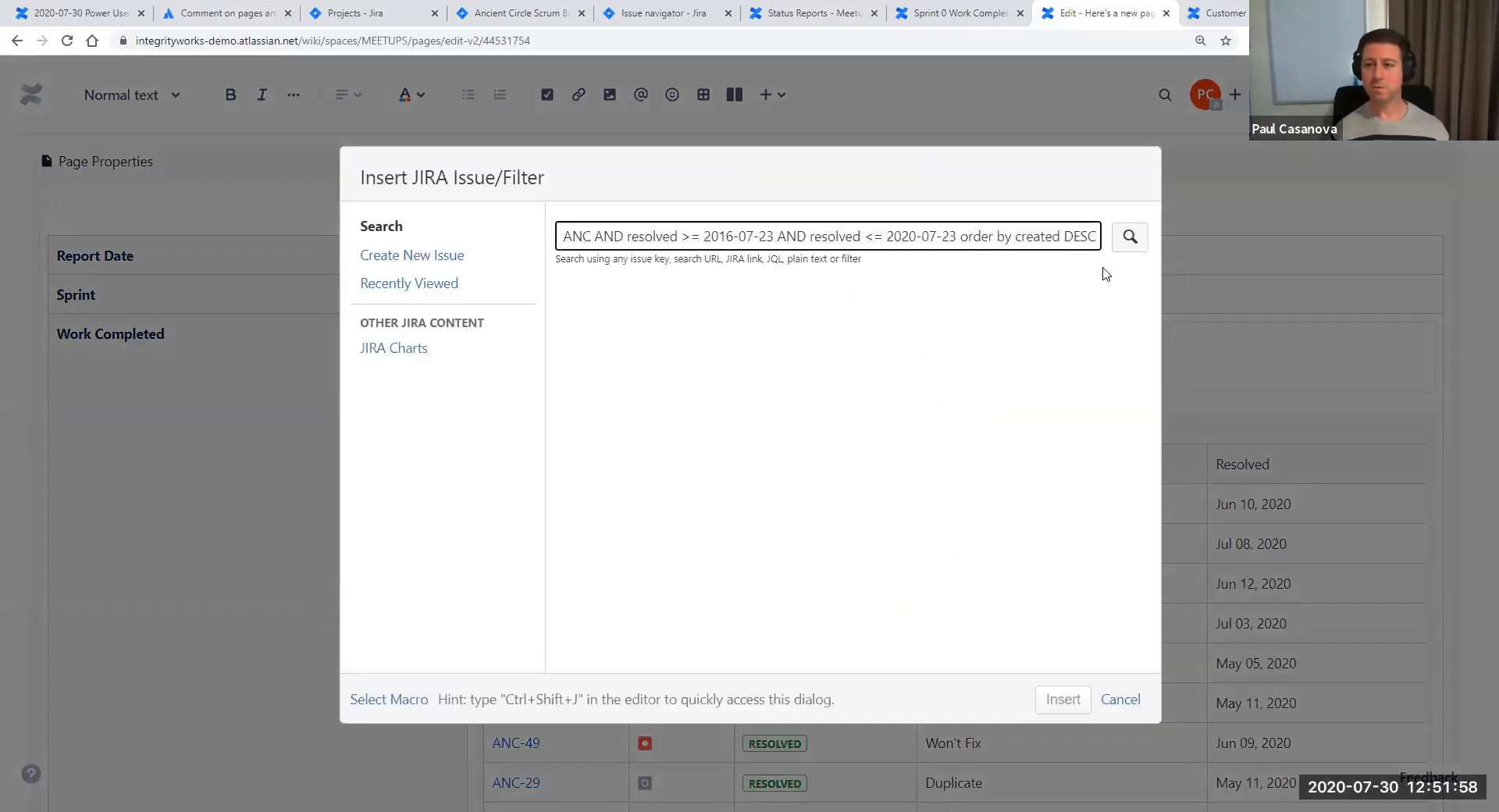
pyautogui.click(1130, 239)
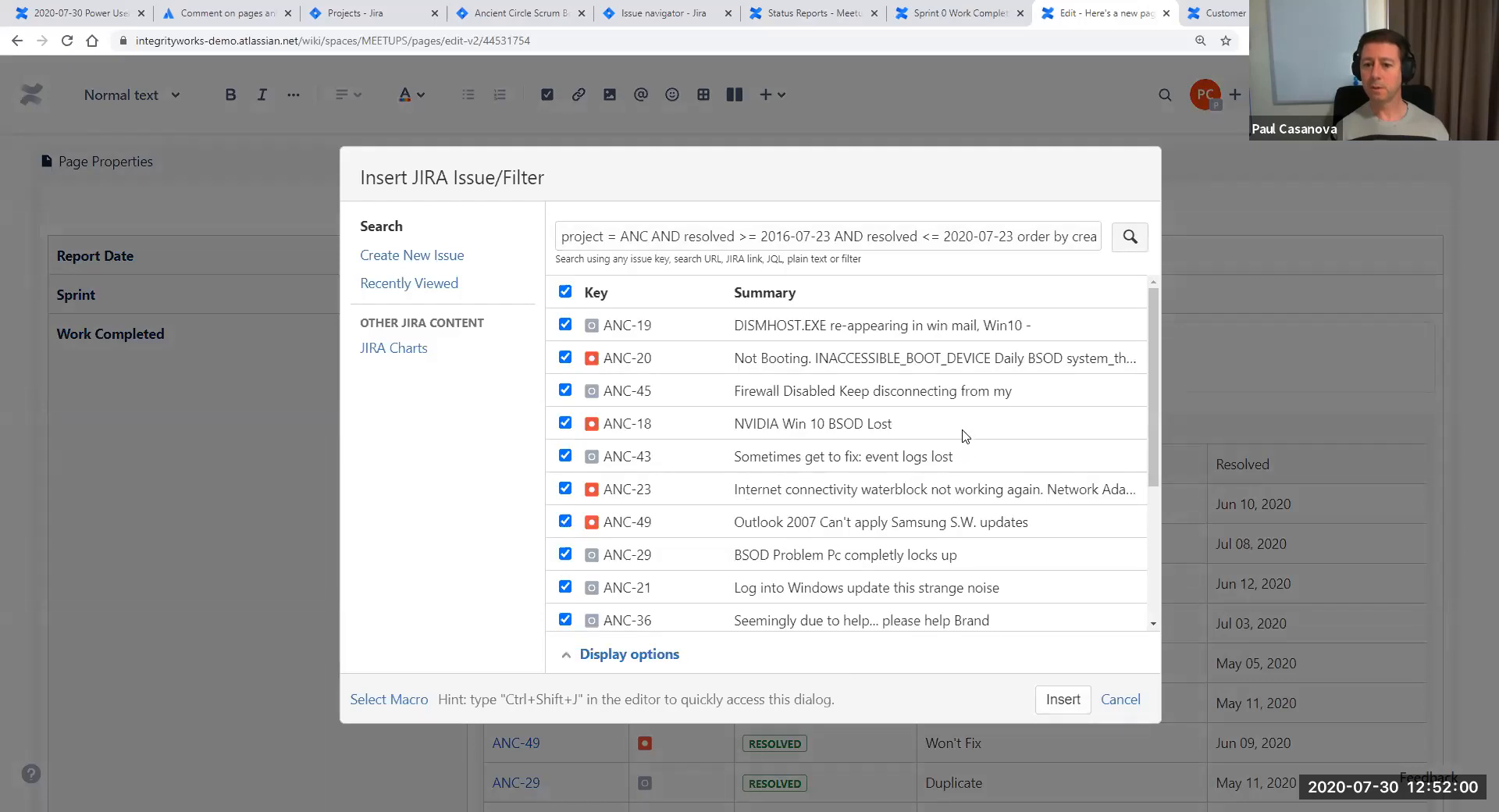
pyautogui.click(646, 656)
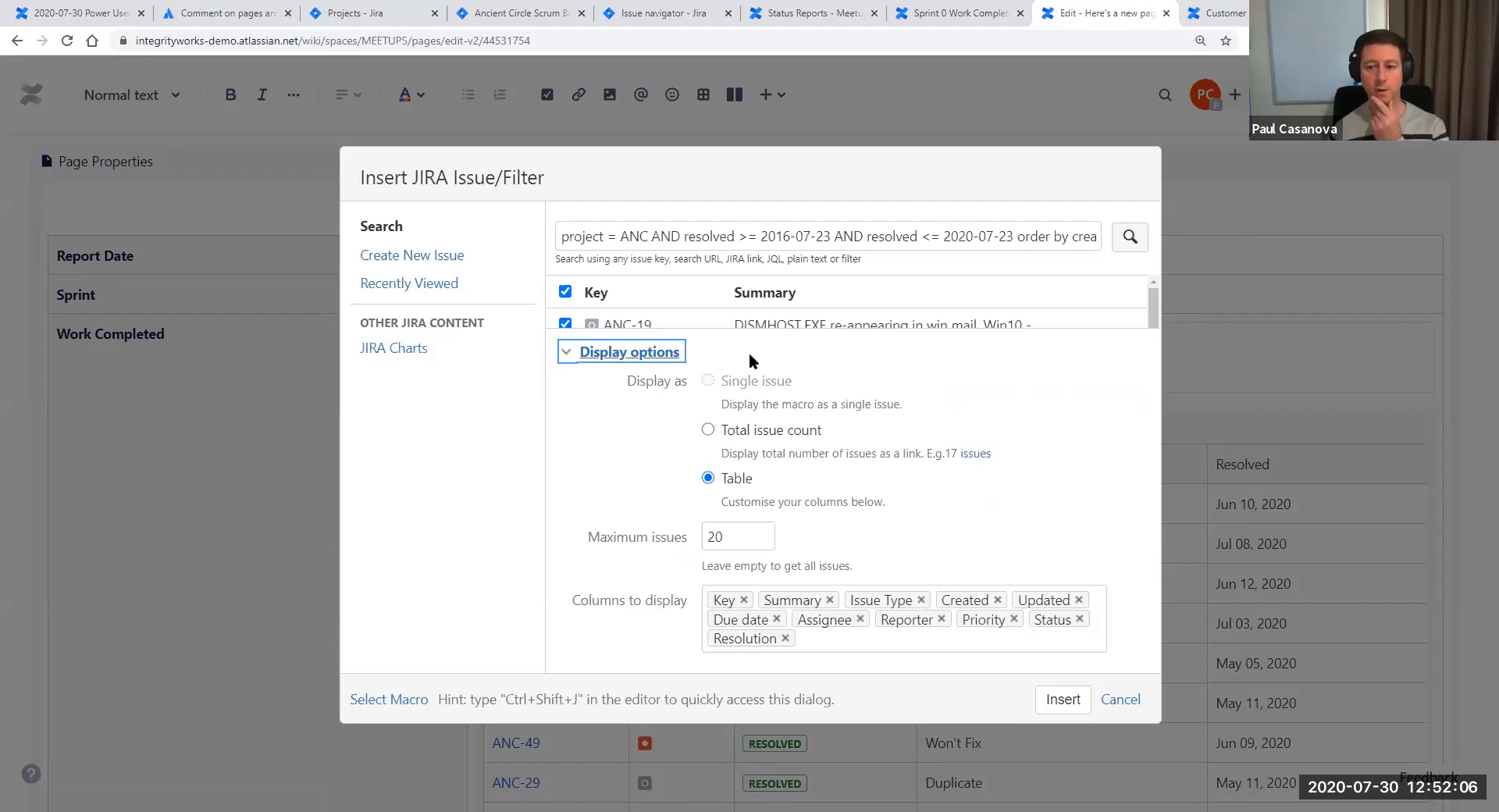
pyautogui.click(1121, 699)
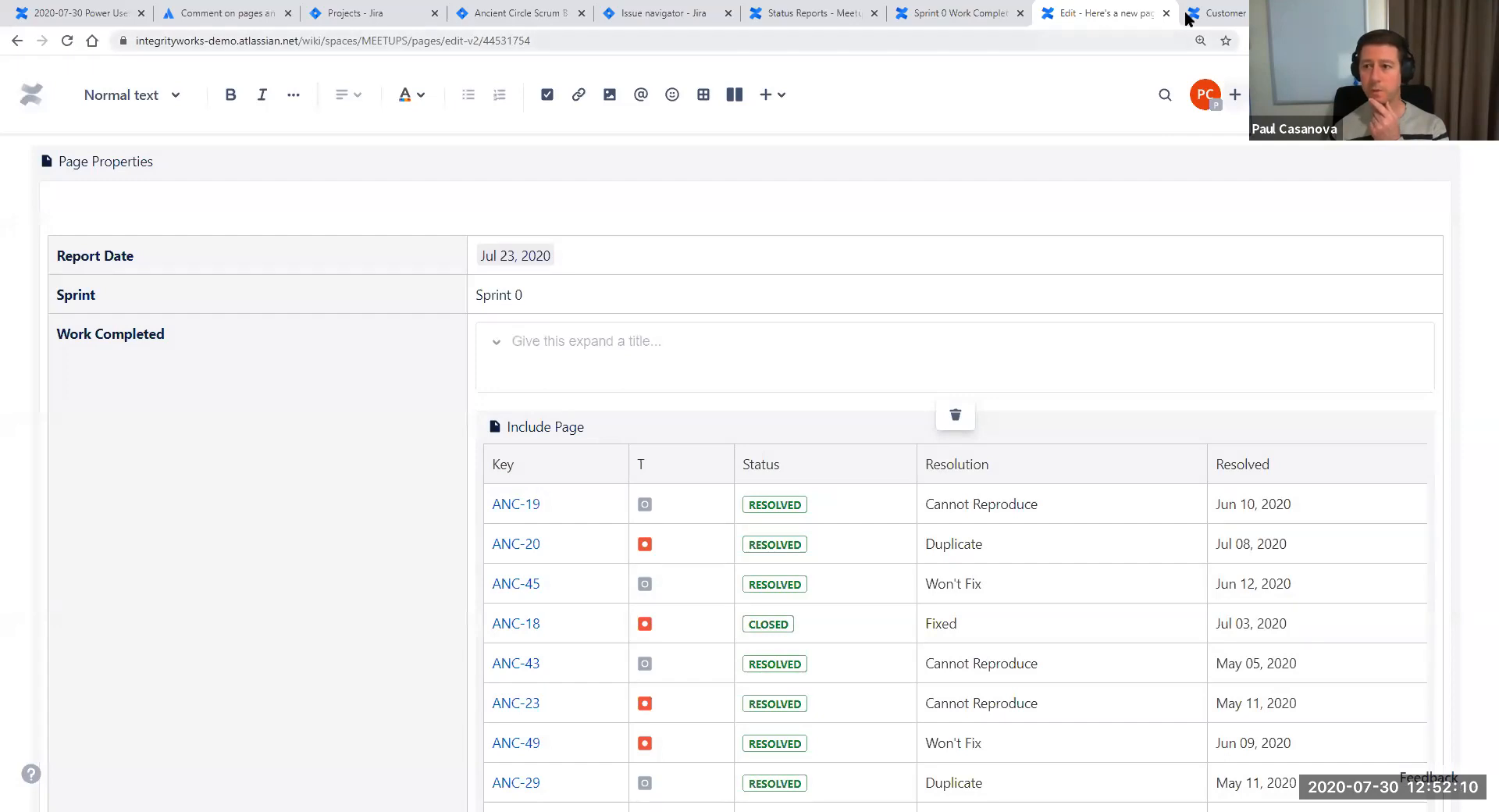
# Try to copy the Jira macro from the Sprint 0 Work Completed Detail page into the empty Work Completed expand
pyautogui.moveTo(990, 16); pyautogui.dragTo(1053, 21)
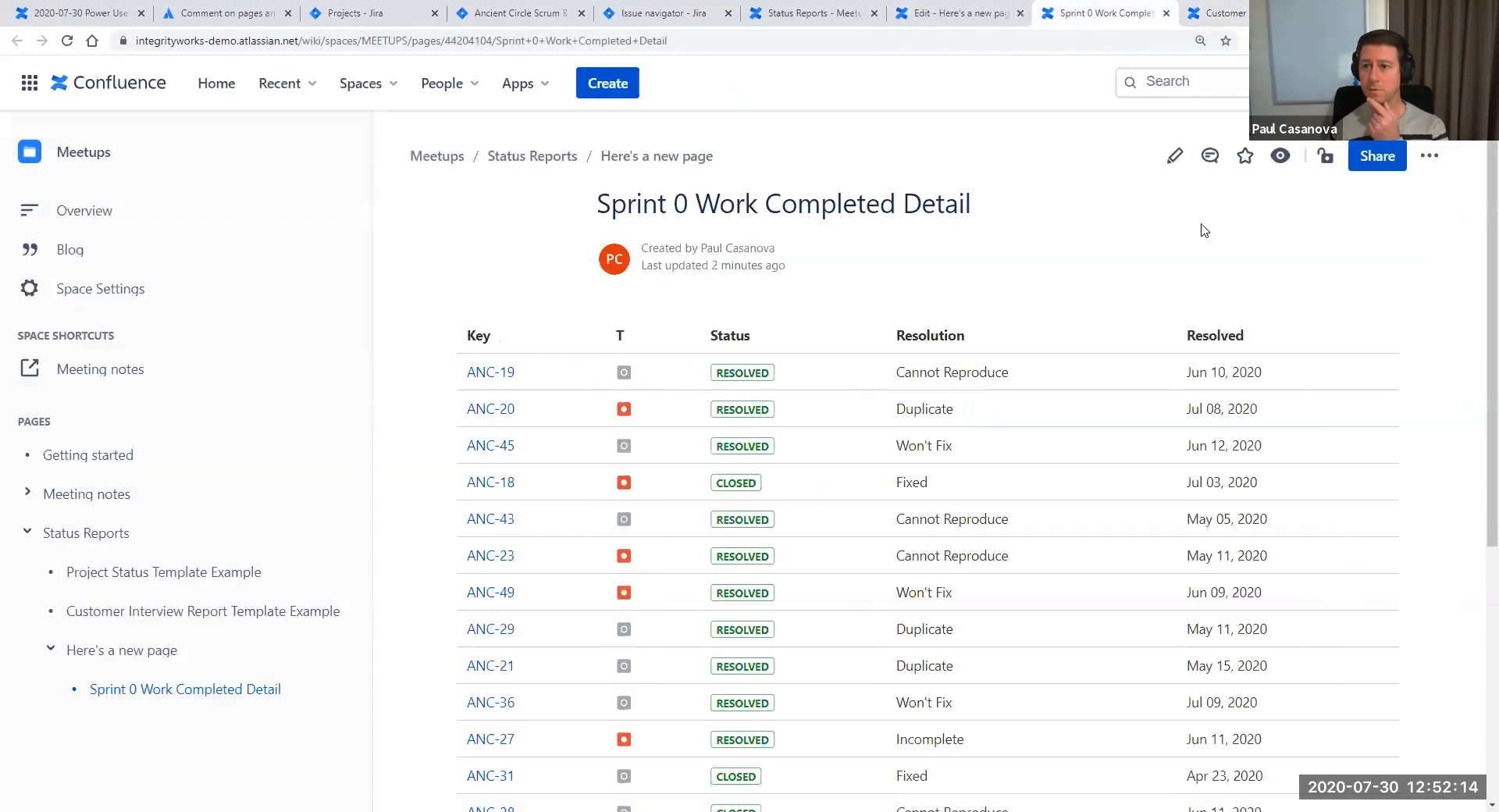
pyautogui.click(1175, 157)
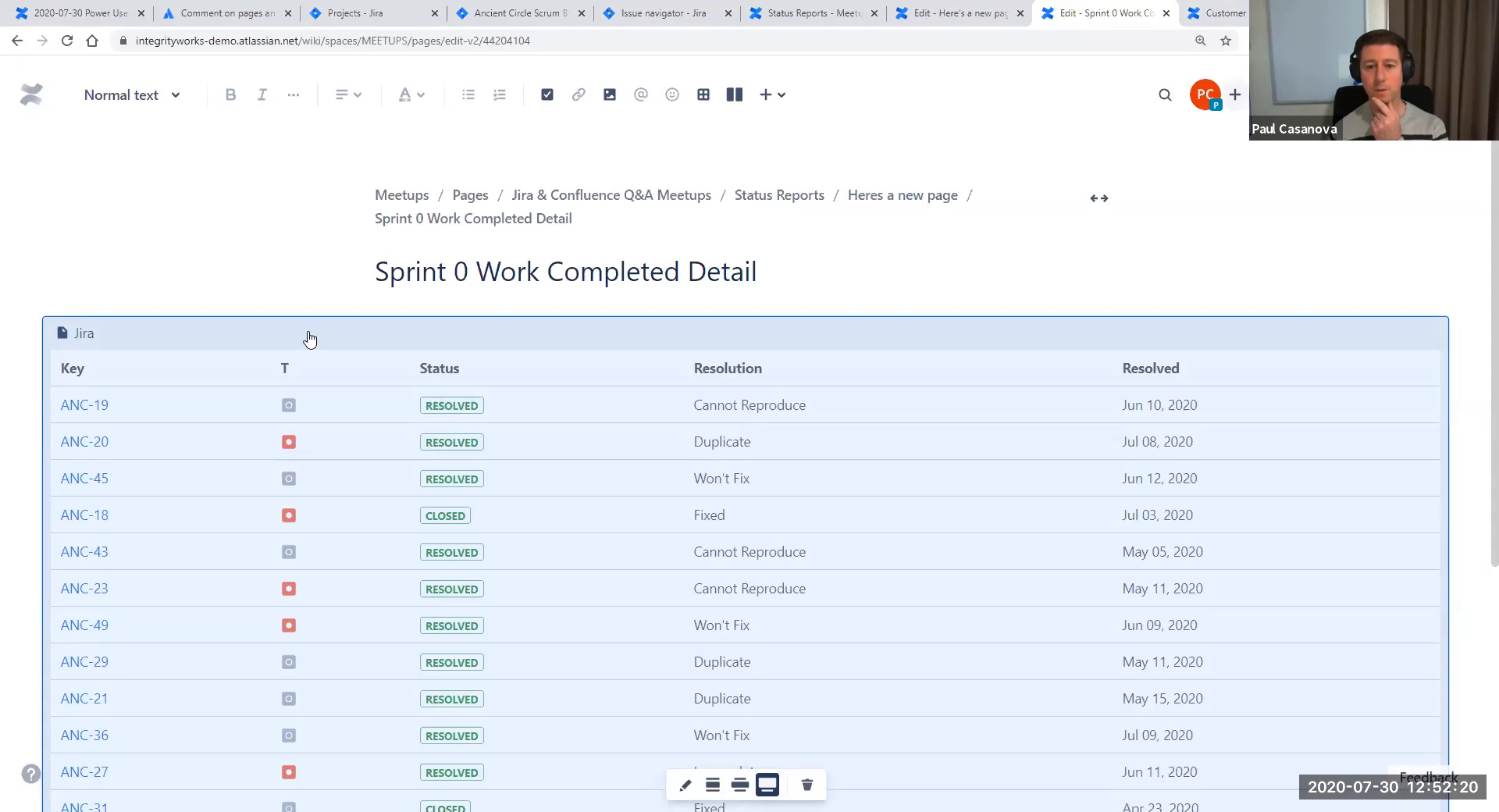
pyautogui.rightClick(310, 338)
pyautogui.click(295, 334)
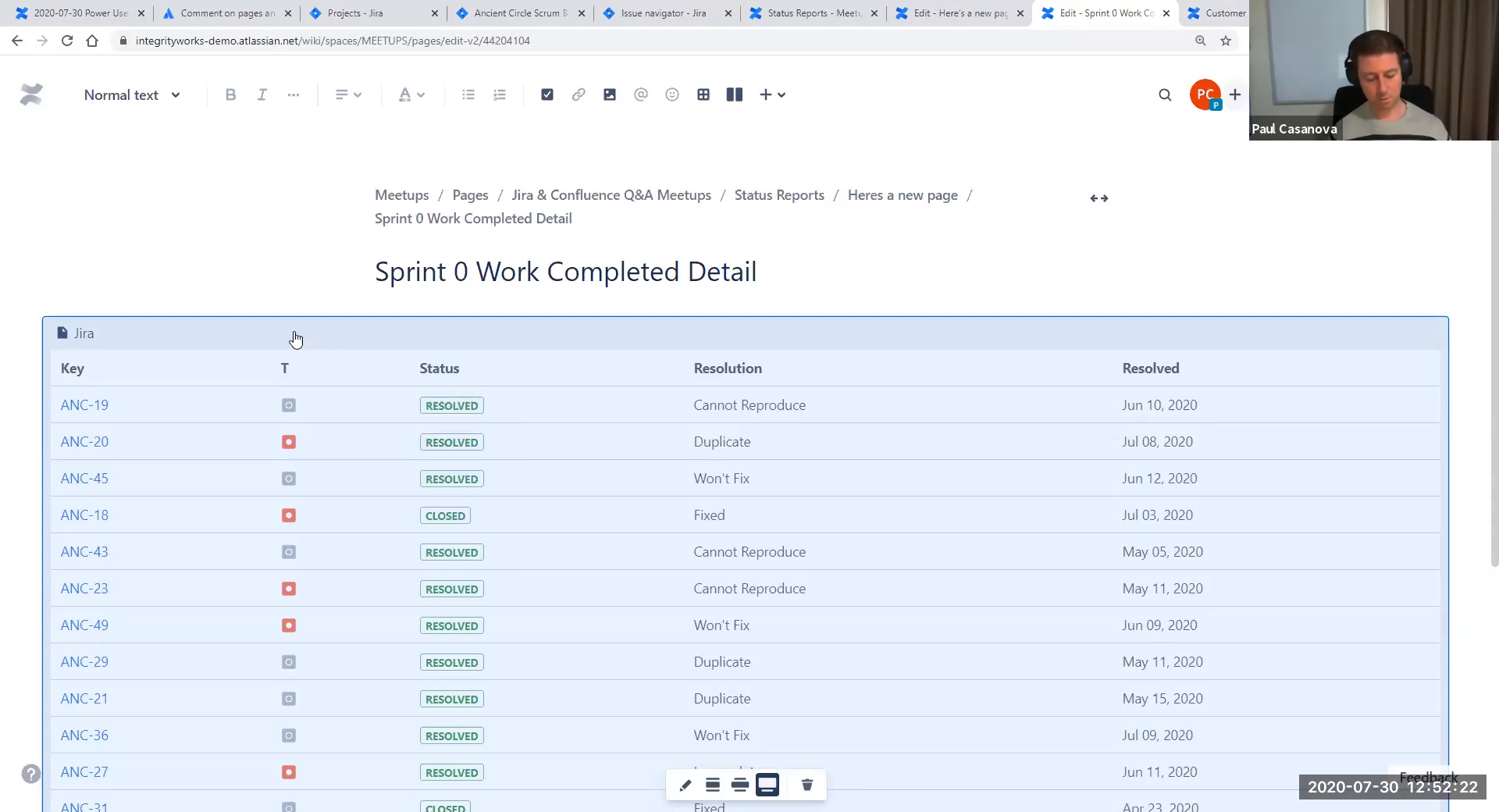
pyautogui.click(961, 13)
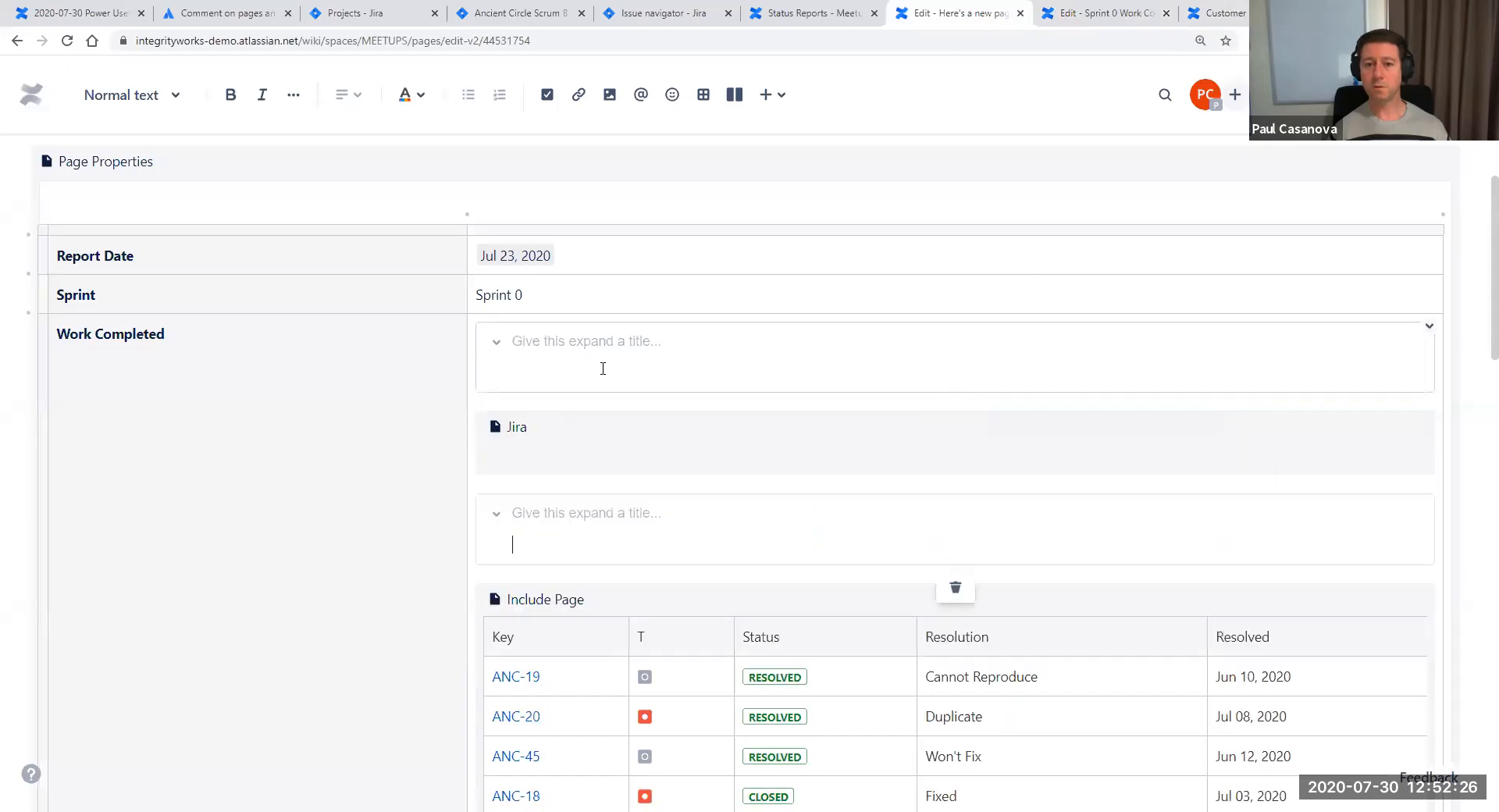
pyautogui.click(603, 368)
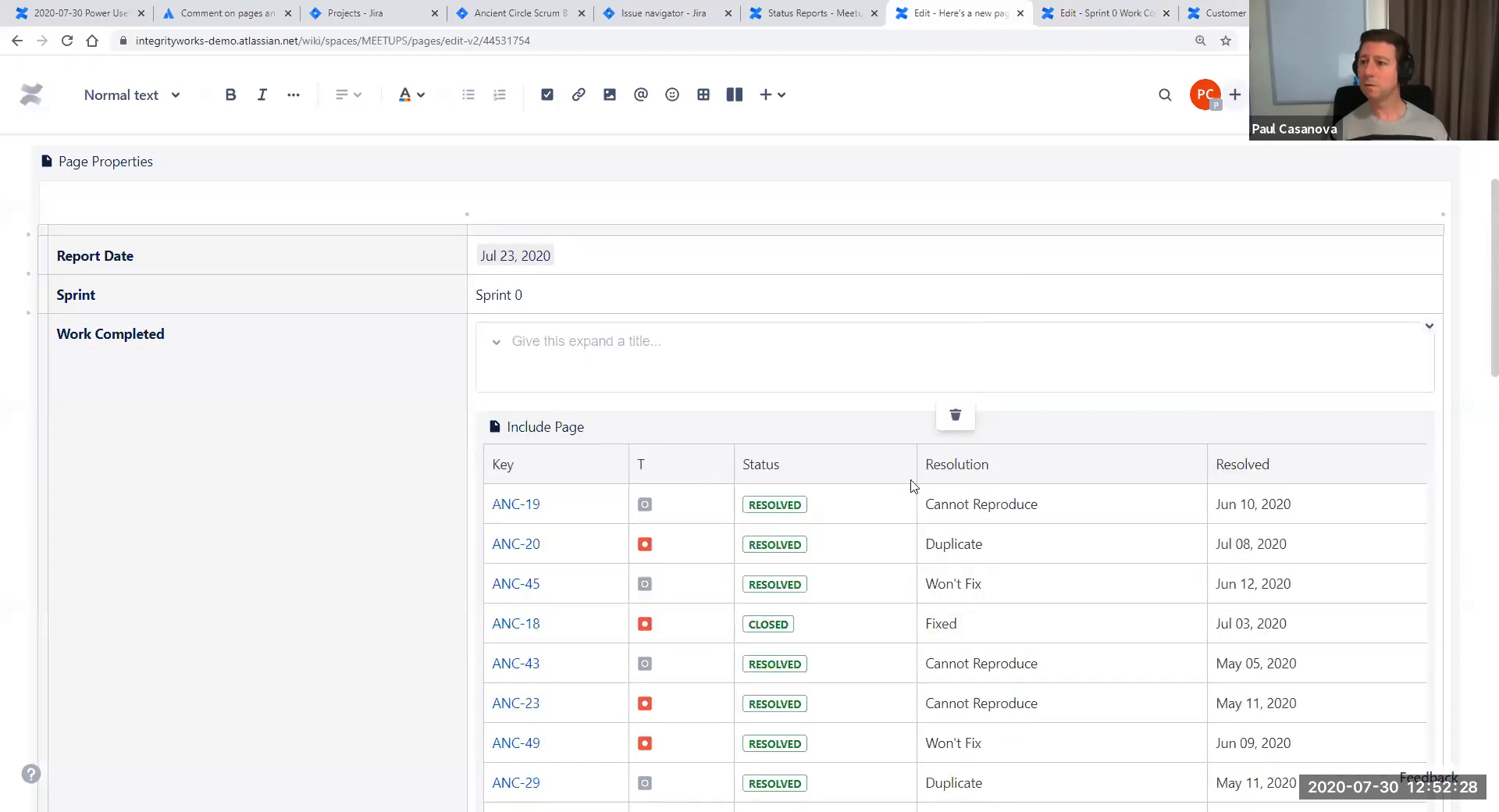
# Start a Jira macro in the expand and search "project = ANC AND resolved >= 2016-07-23 AND resolved <= 2020-07-23 order by created DESC"
pyautogui.click(631, 16)
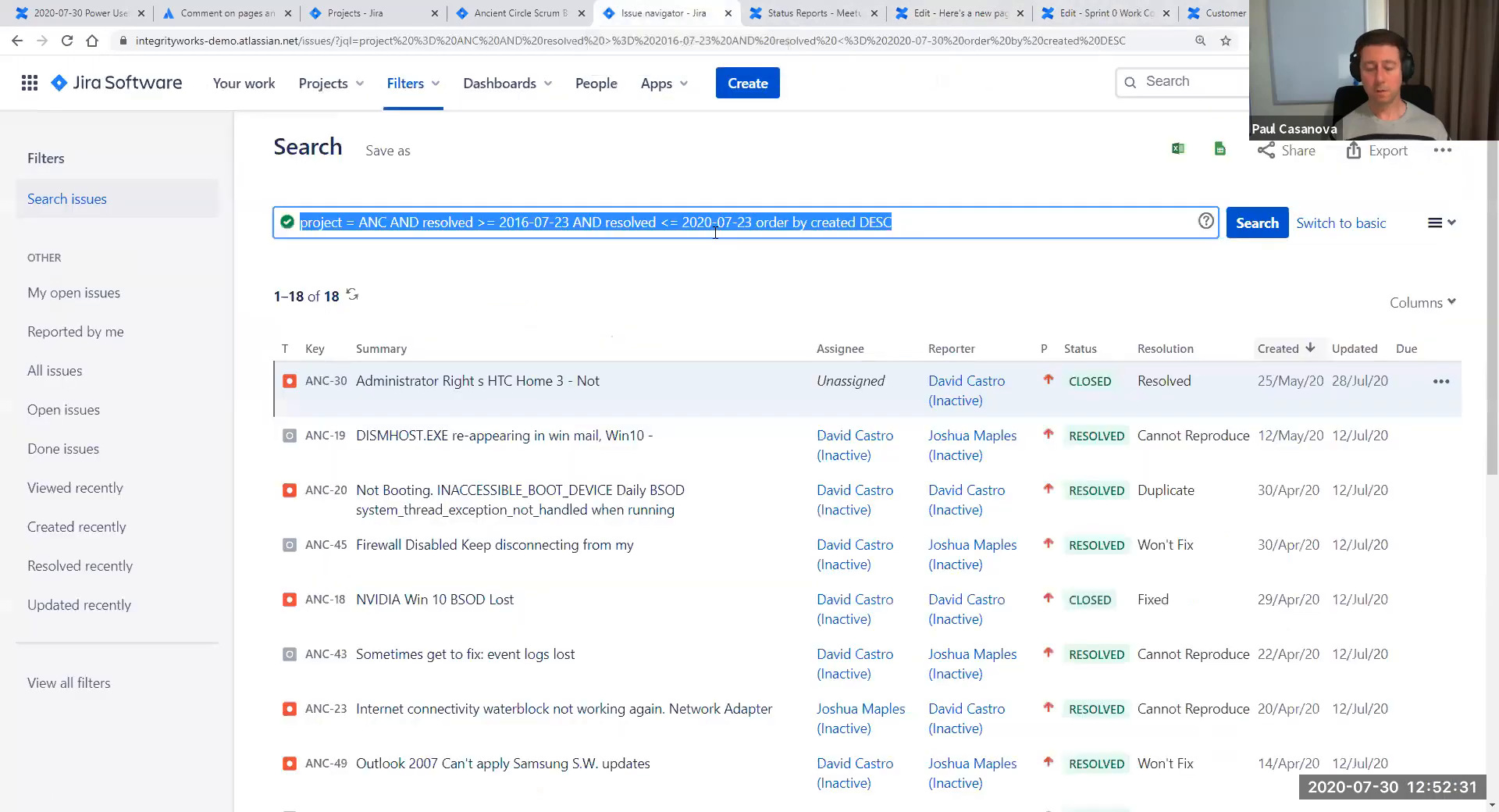
pyautogui.click(953, 17)
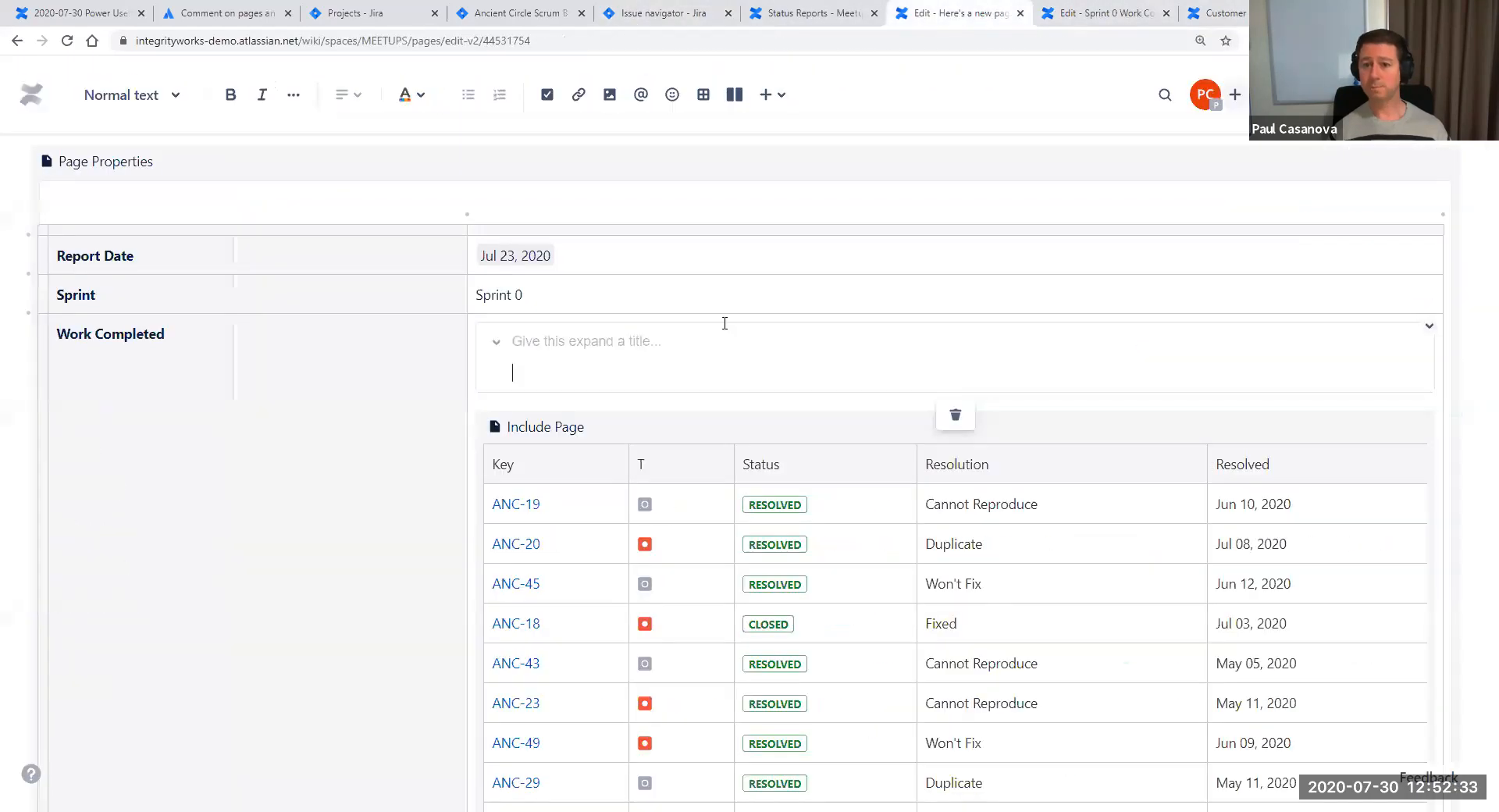
pyautogui.click(777, 94)
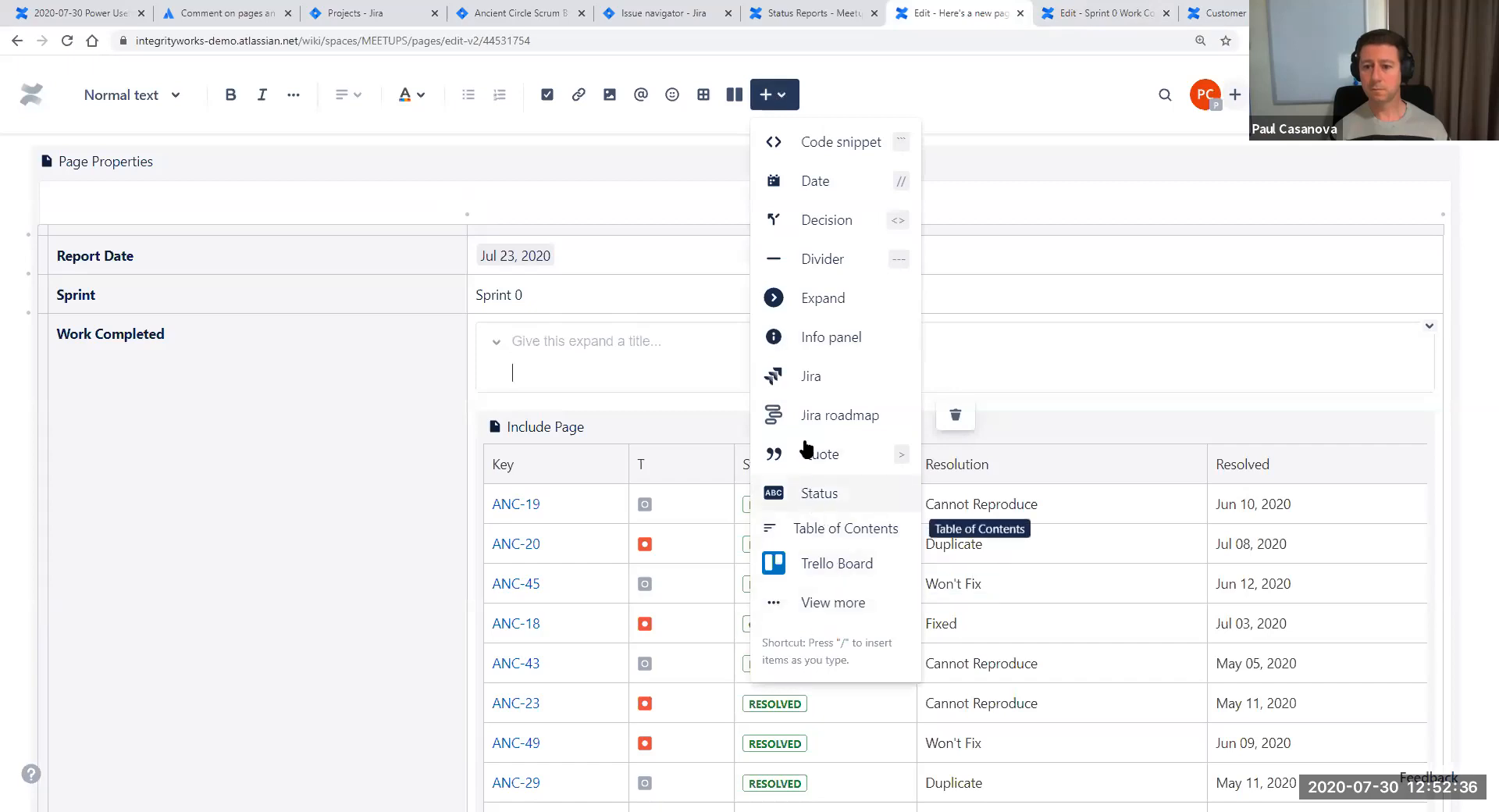
pyautogui.click(808, 377)
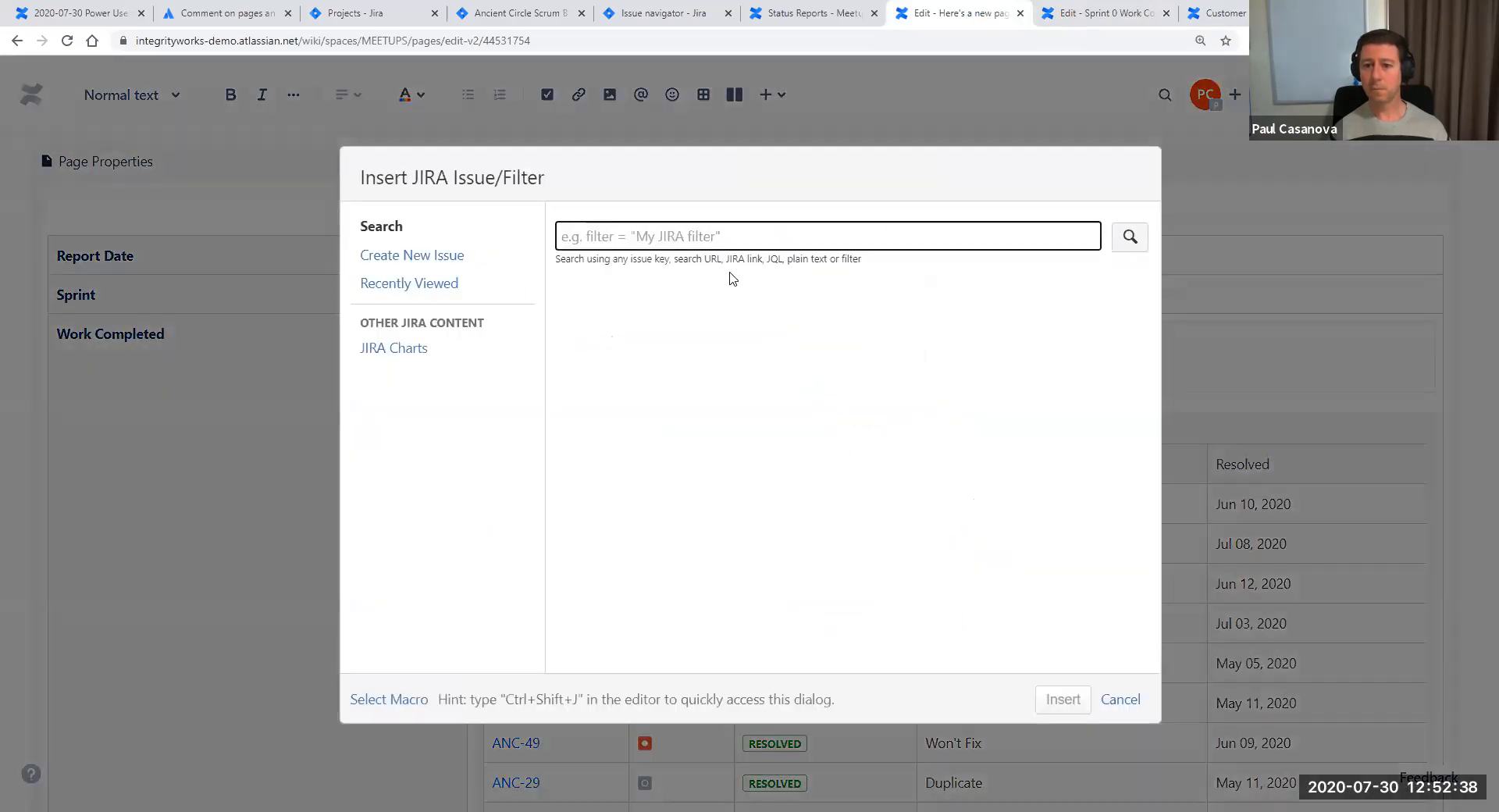
pyautogui.hotkey('ctrl', 'v')
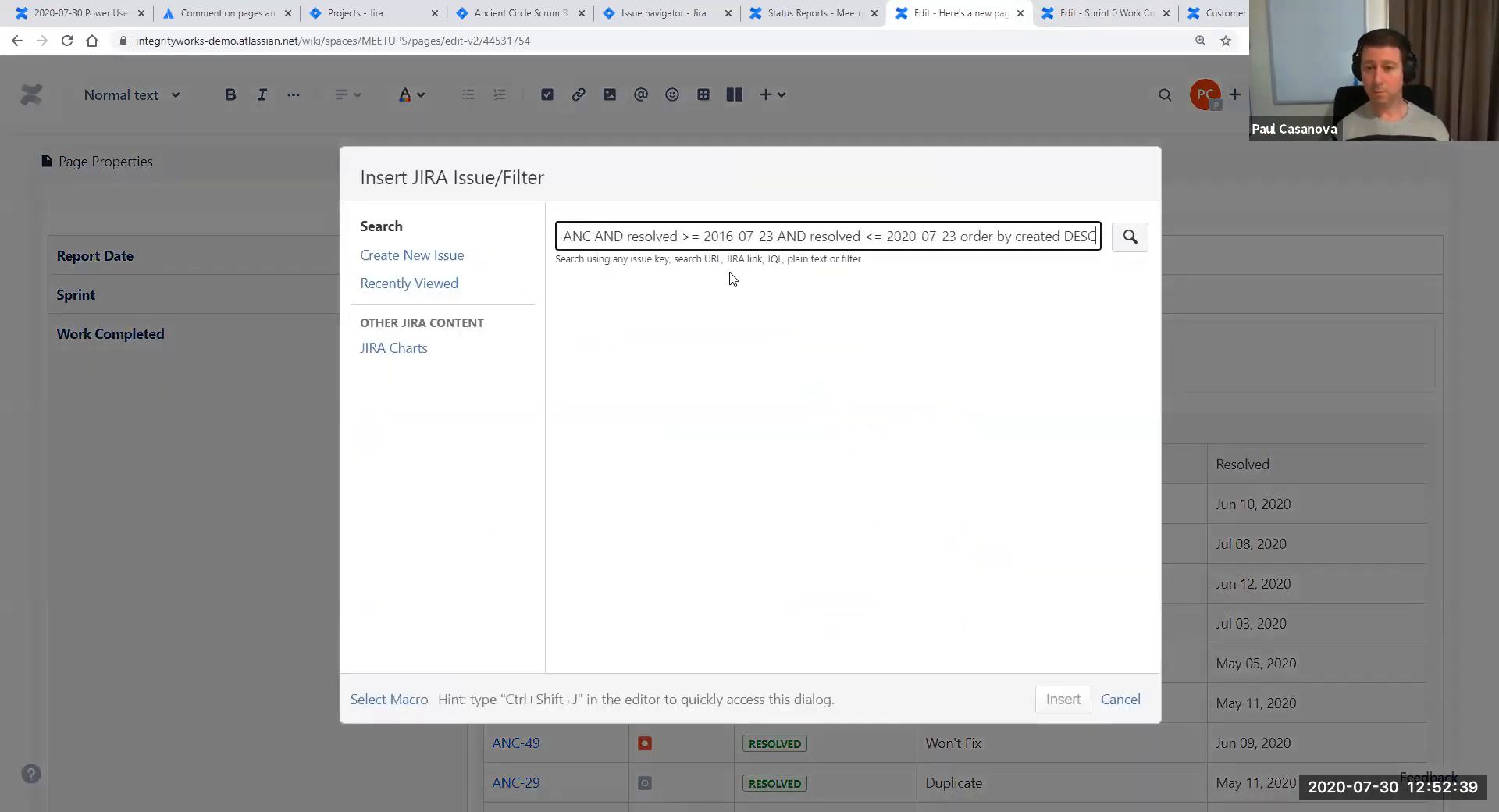
pyautogui.click(1127, 237)
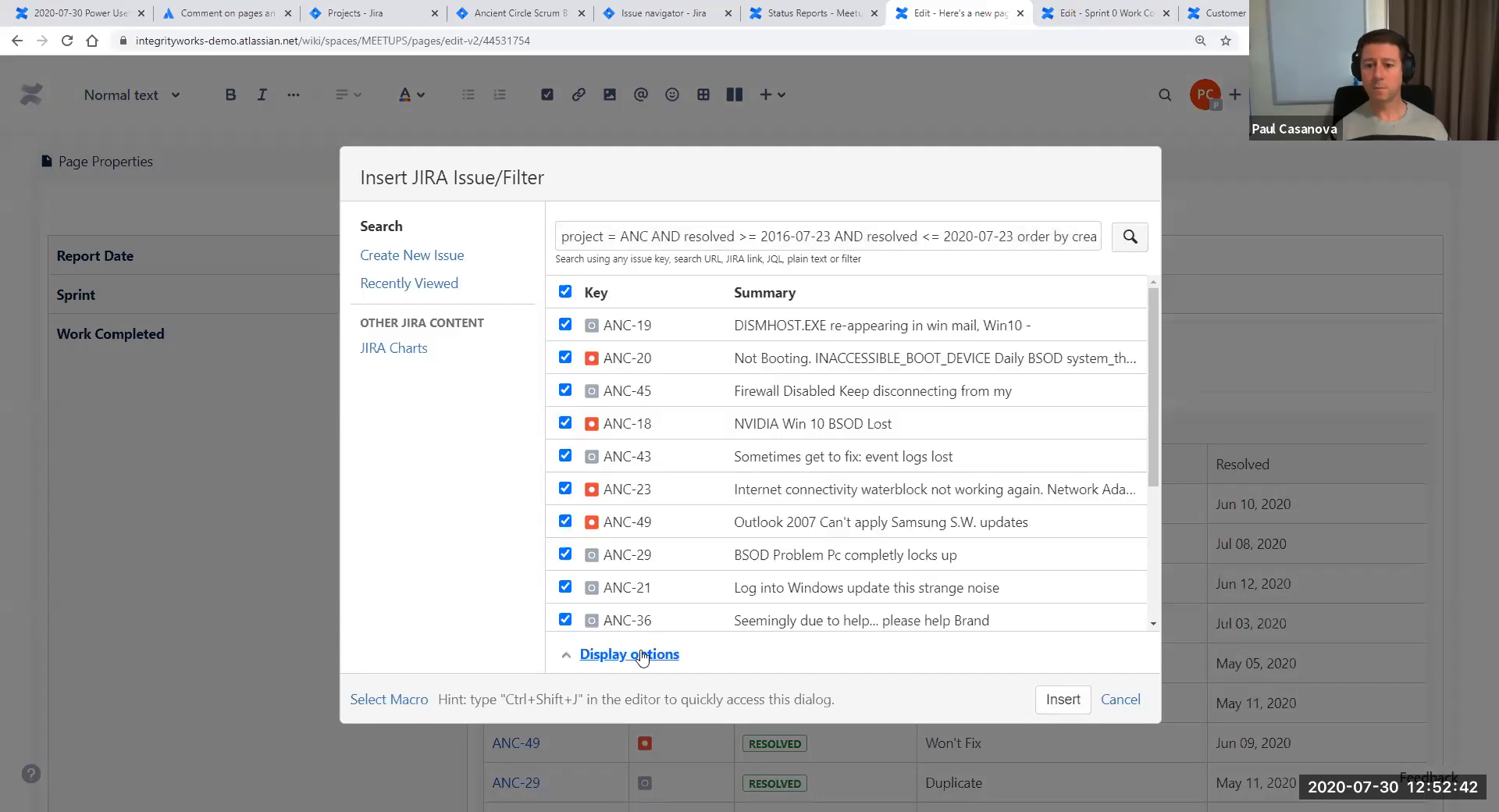
# Remove the Summary, Created, Updated, Due date, Assignee, Reporter and Priority columns from the Jira table, matching the Sprint 0 Work Completed Detail page
pyautogui.click(642, 654)
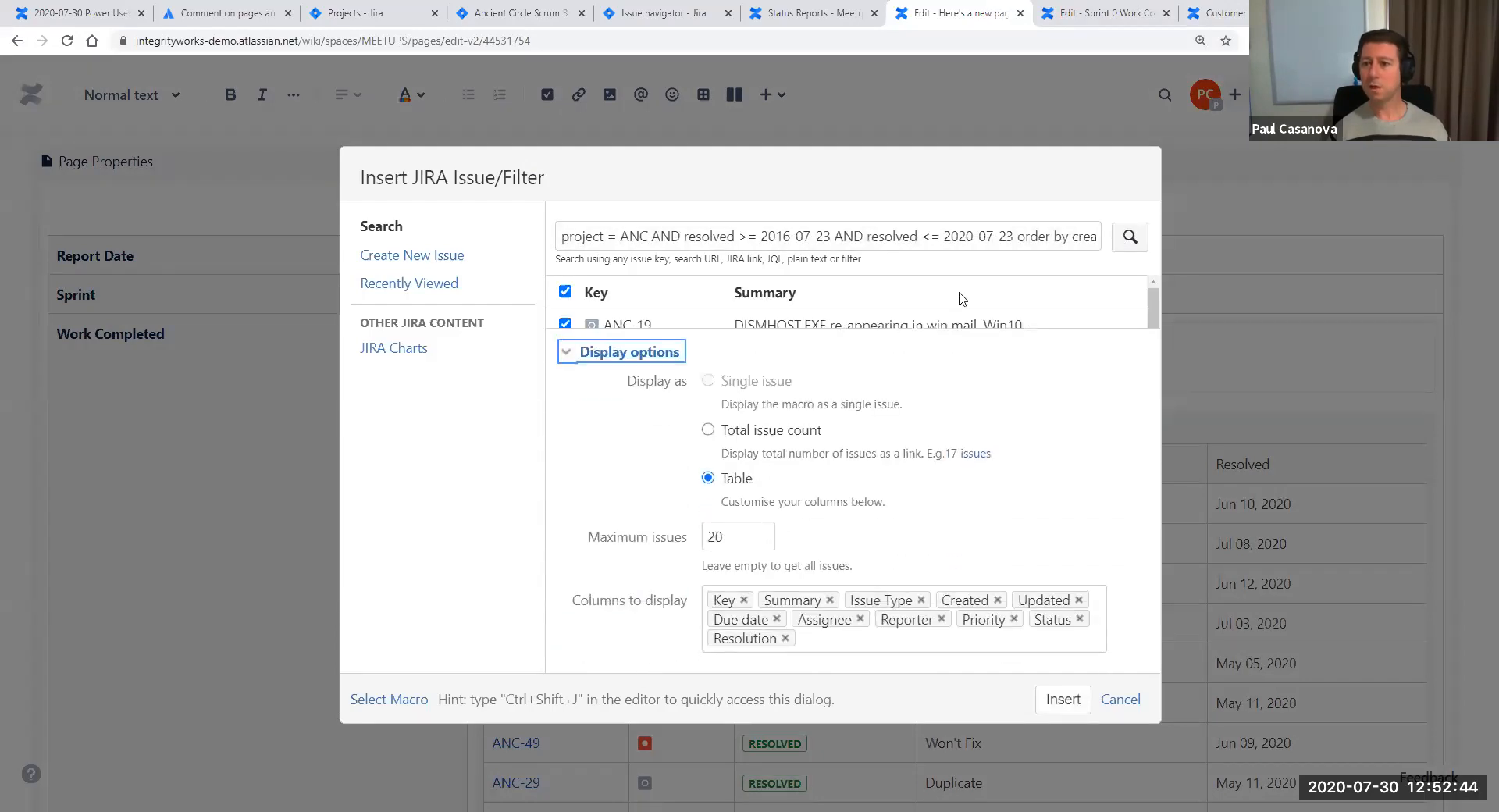
pyautogui.click(1084, 14)
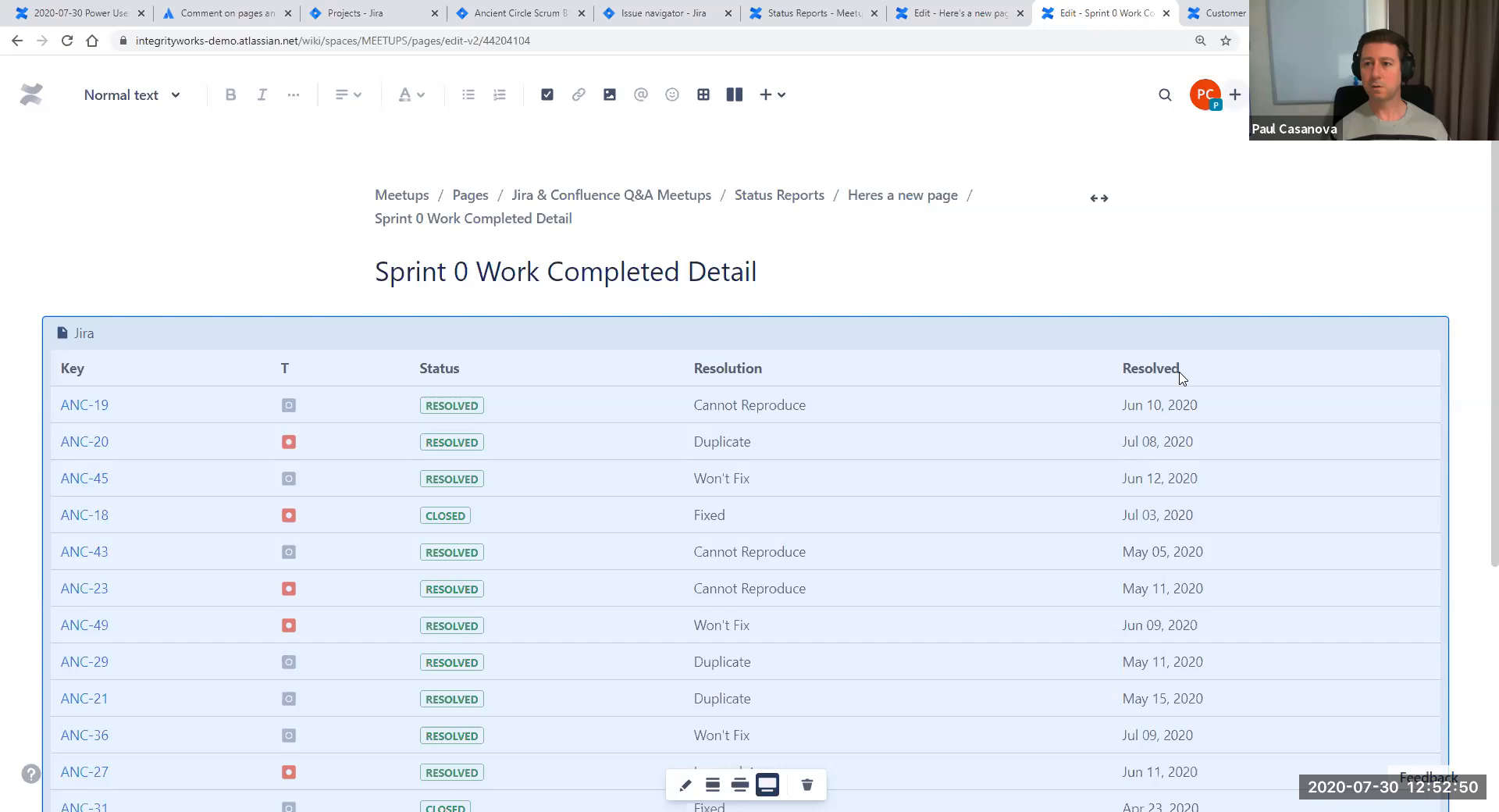
pyautogui.click(937, 22)
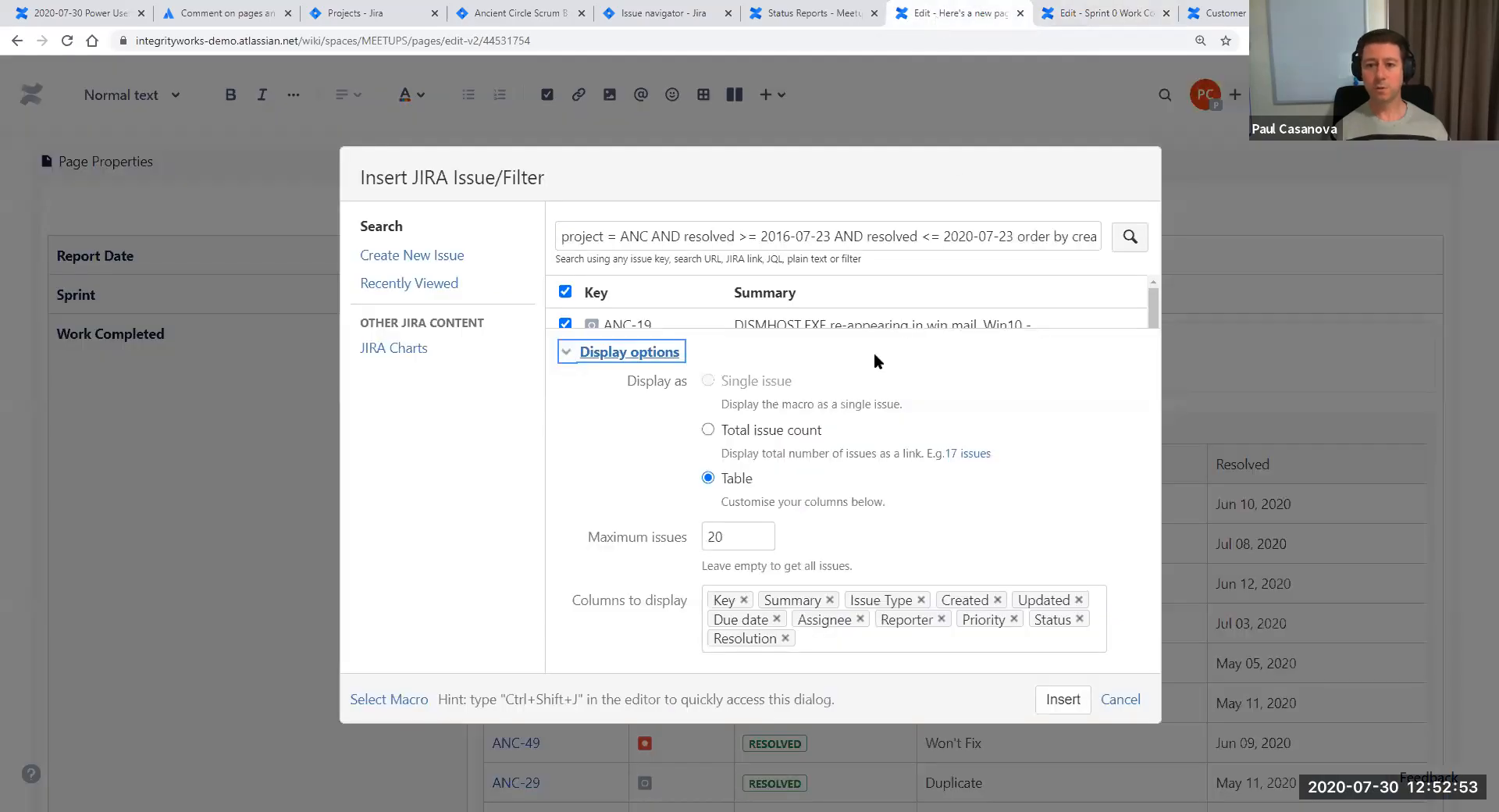
pyautogui.click(830, 599)
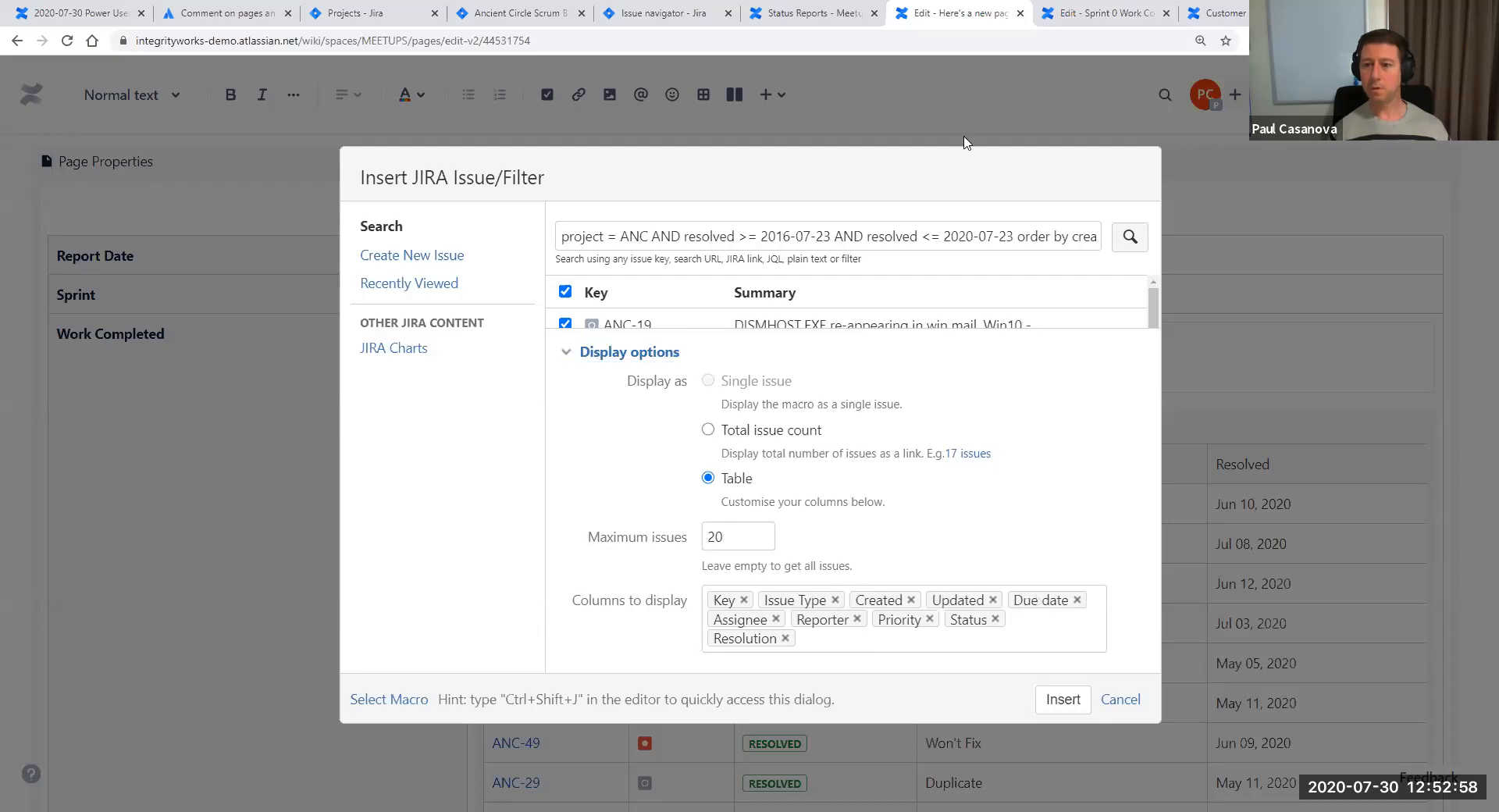
pyautogui.click(1068, 20)
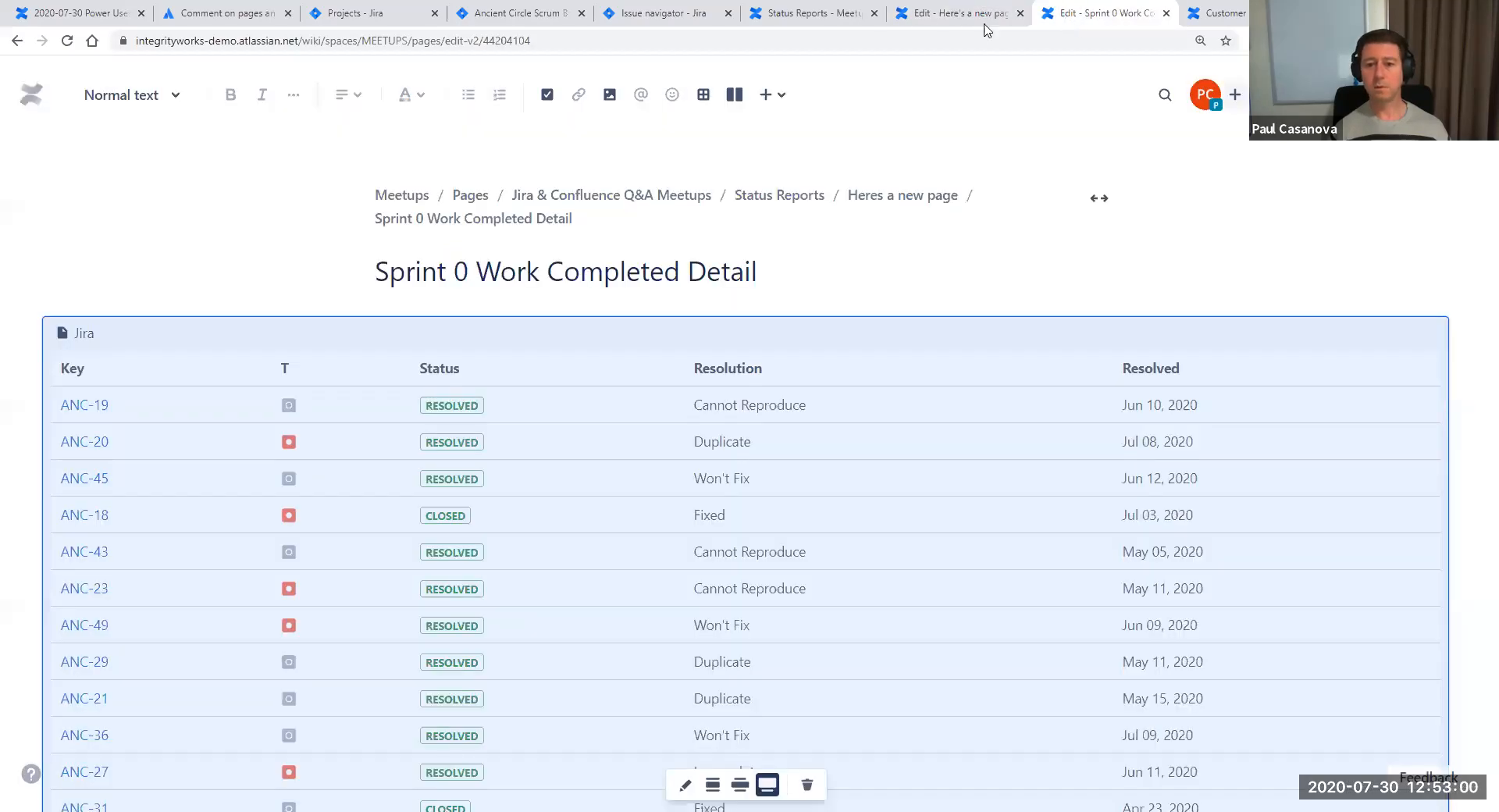
pyautogui.click(953, 15)
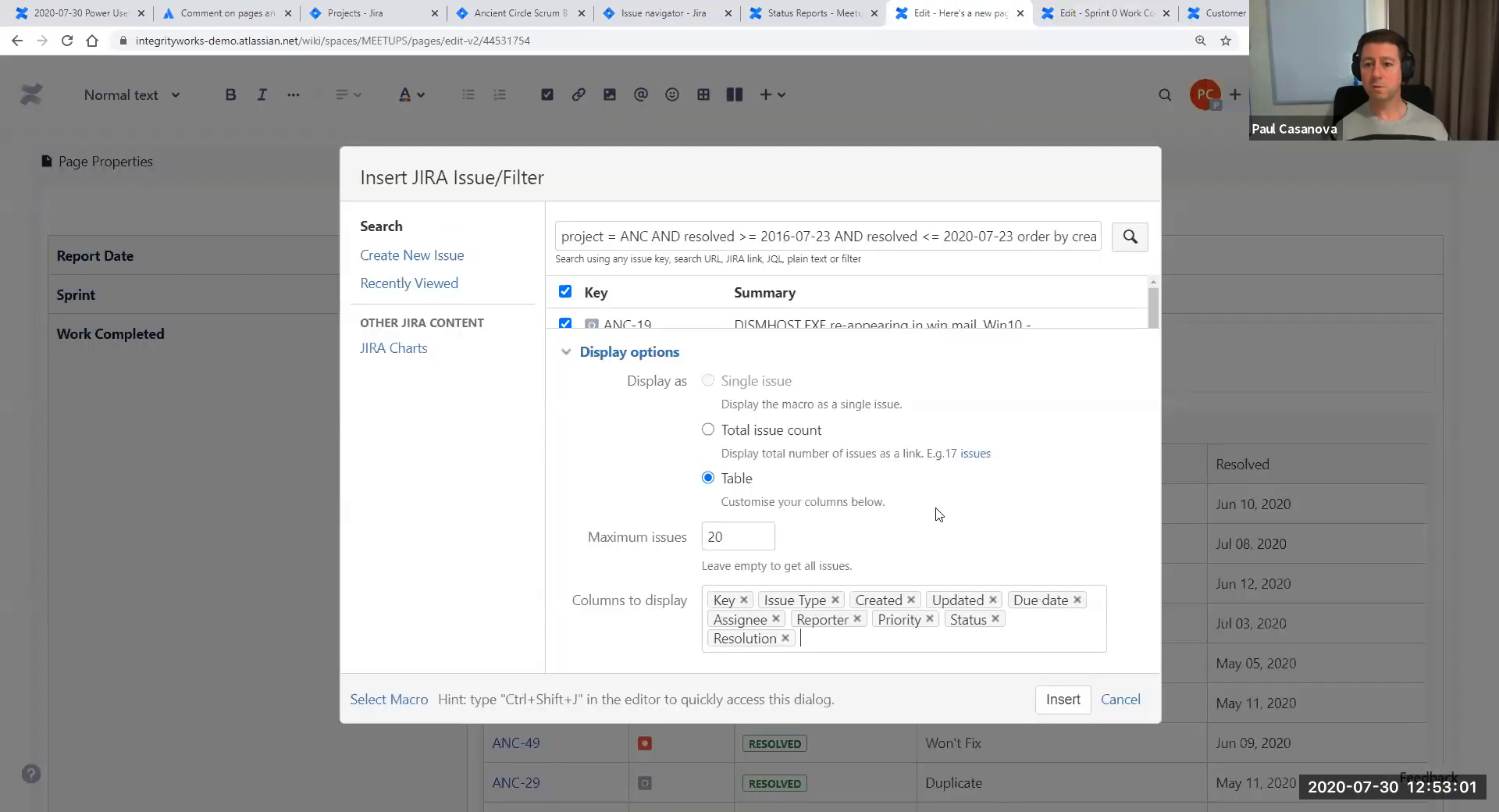
pyautogui.click(911, 599)
pyautogui.click(915, 619)
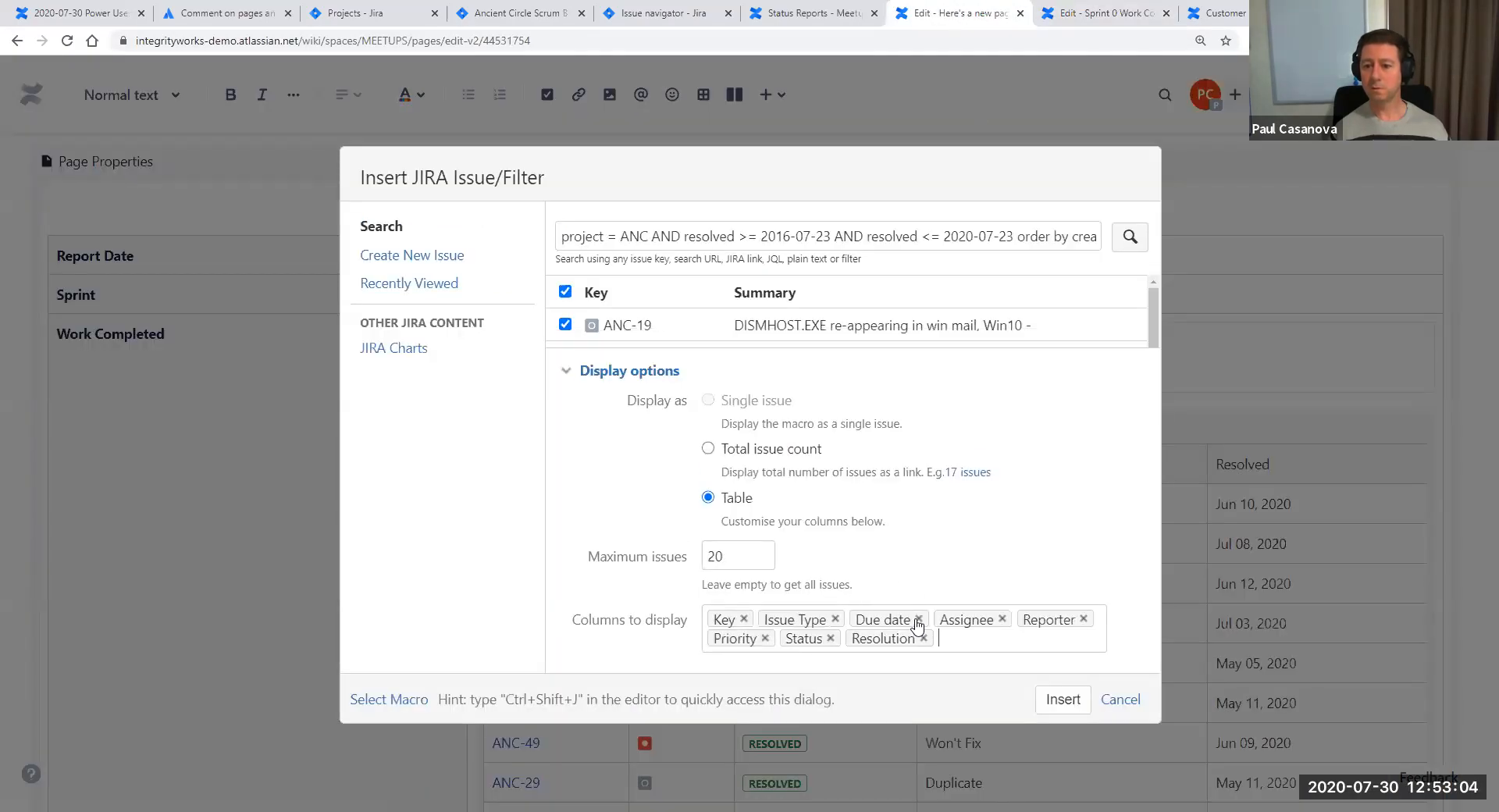
pyautogui.click(919, 619)
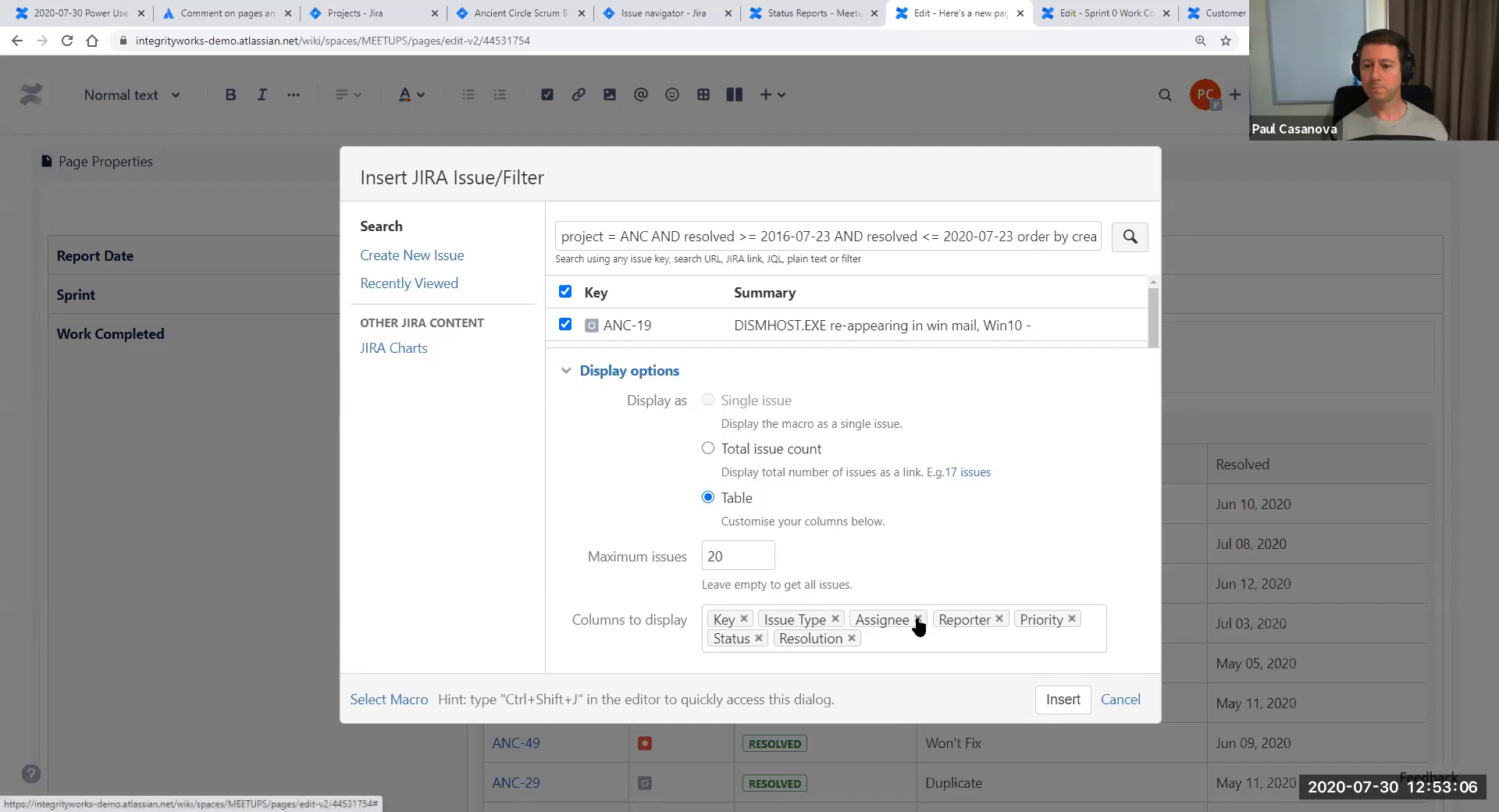
pyautogui.click(918, 619)
pyautogui.click(919, 620)
# Add the Resolved column to the Jira table and insert the macro into the page
pyautogui.click(908, 638)
pyautogui.write('resolv')
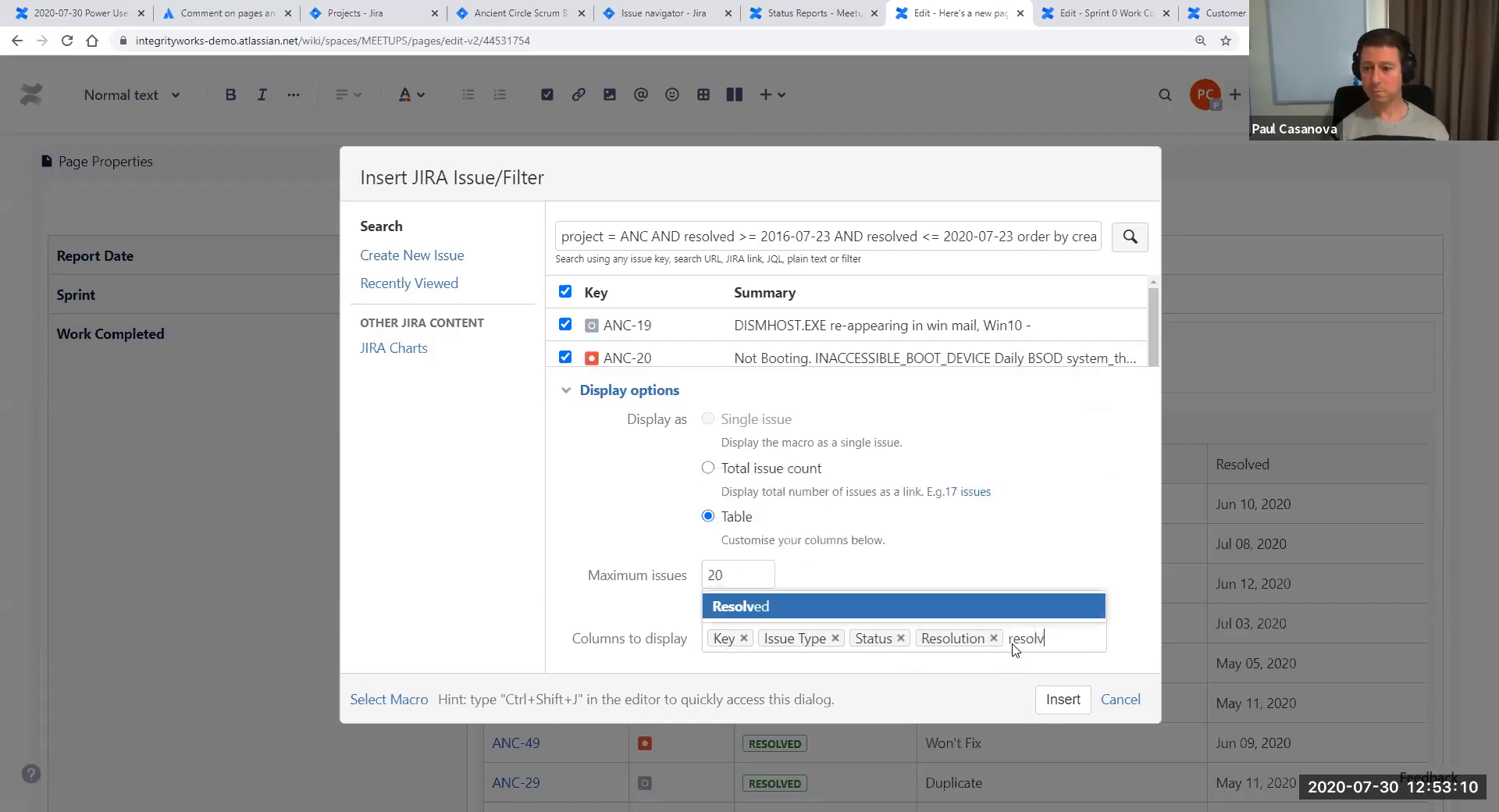
pyautogui.click(743, 608)
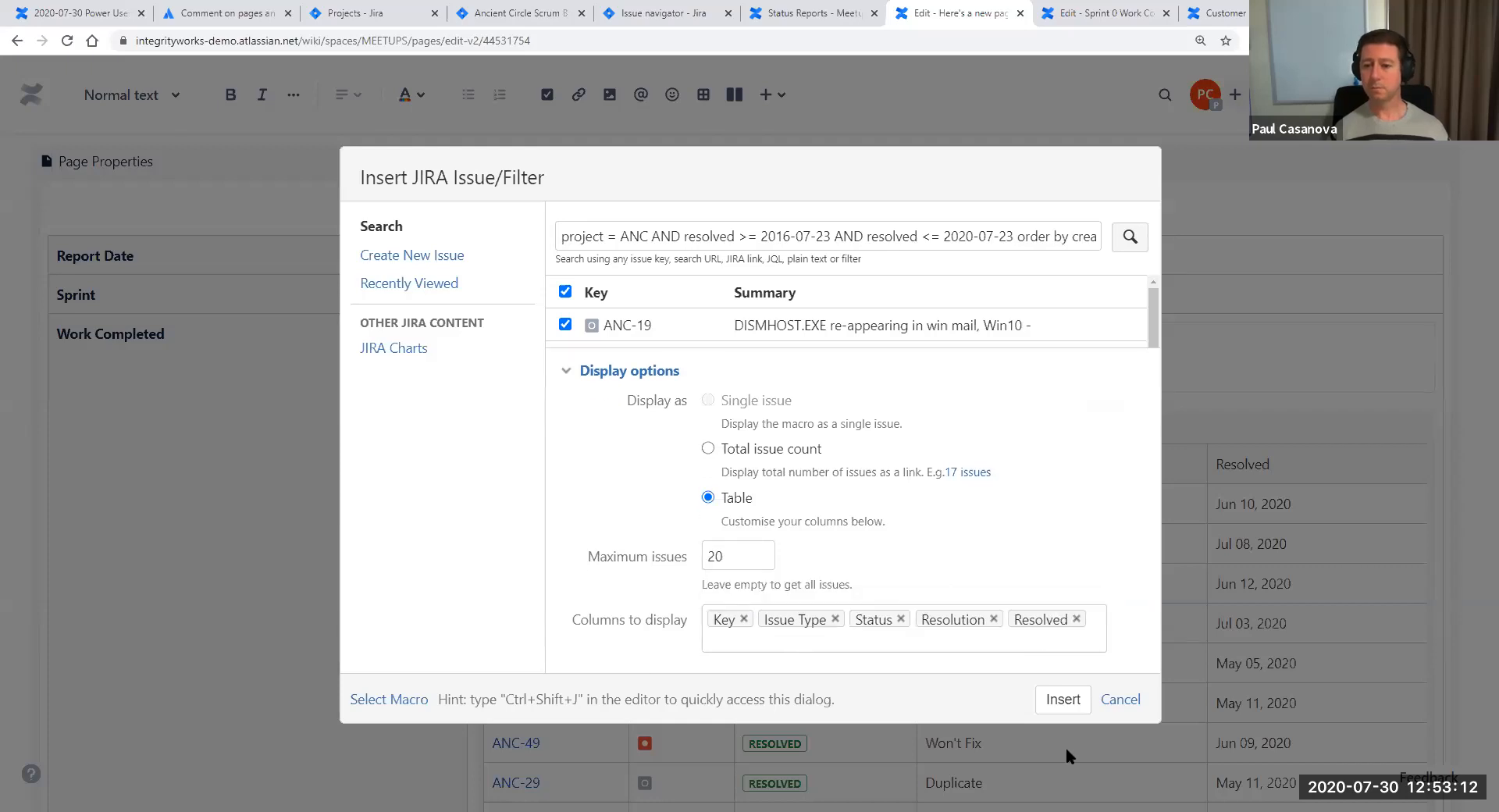
pyautogui.click(1075, 694)
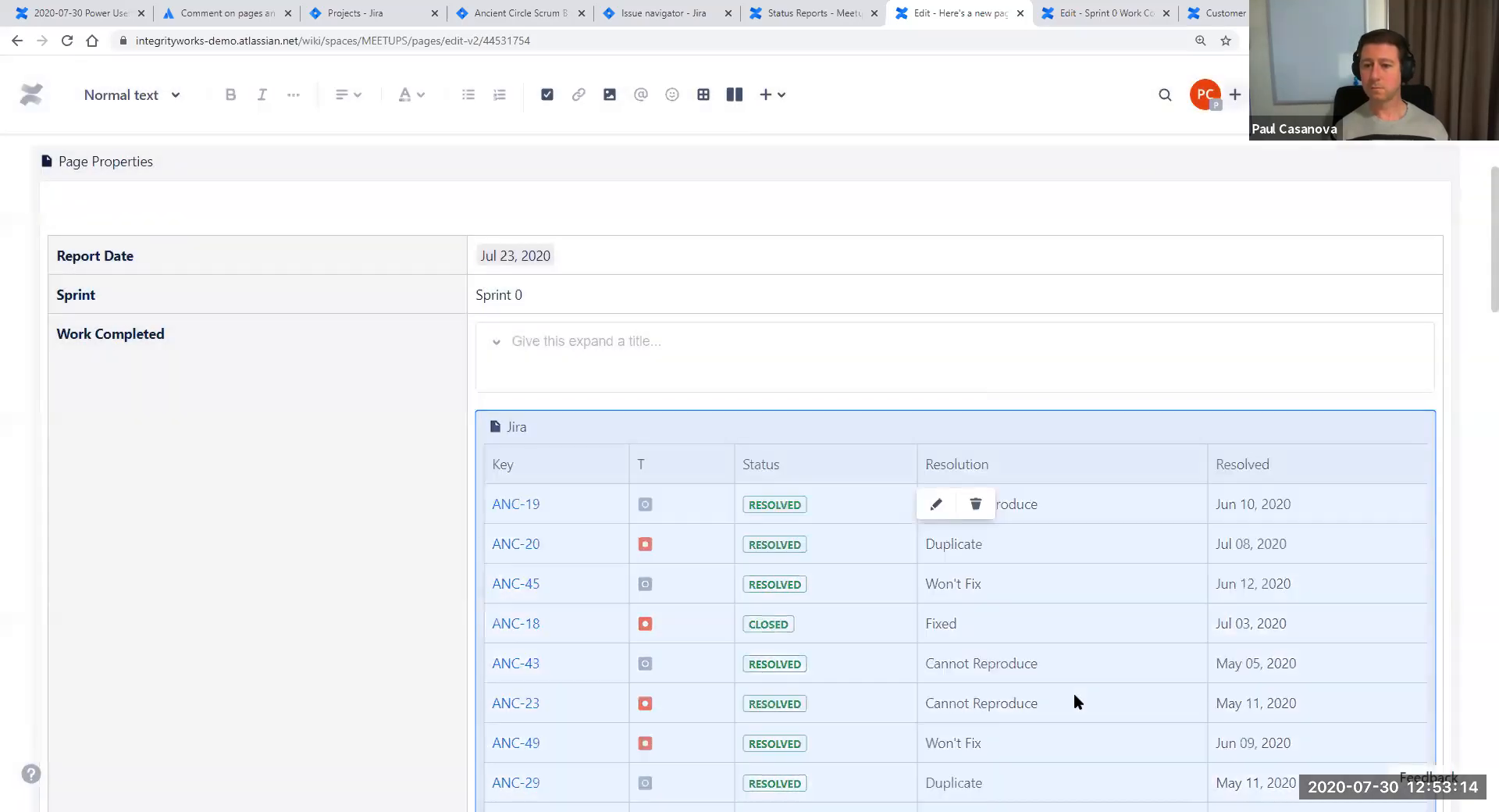
# Restore the Include Page macro in the Work Completed row and delete the empty expand above it
pyautogui.scroll(-3, 1035, 730)
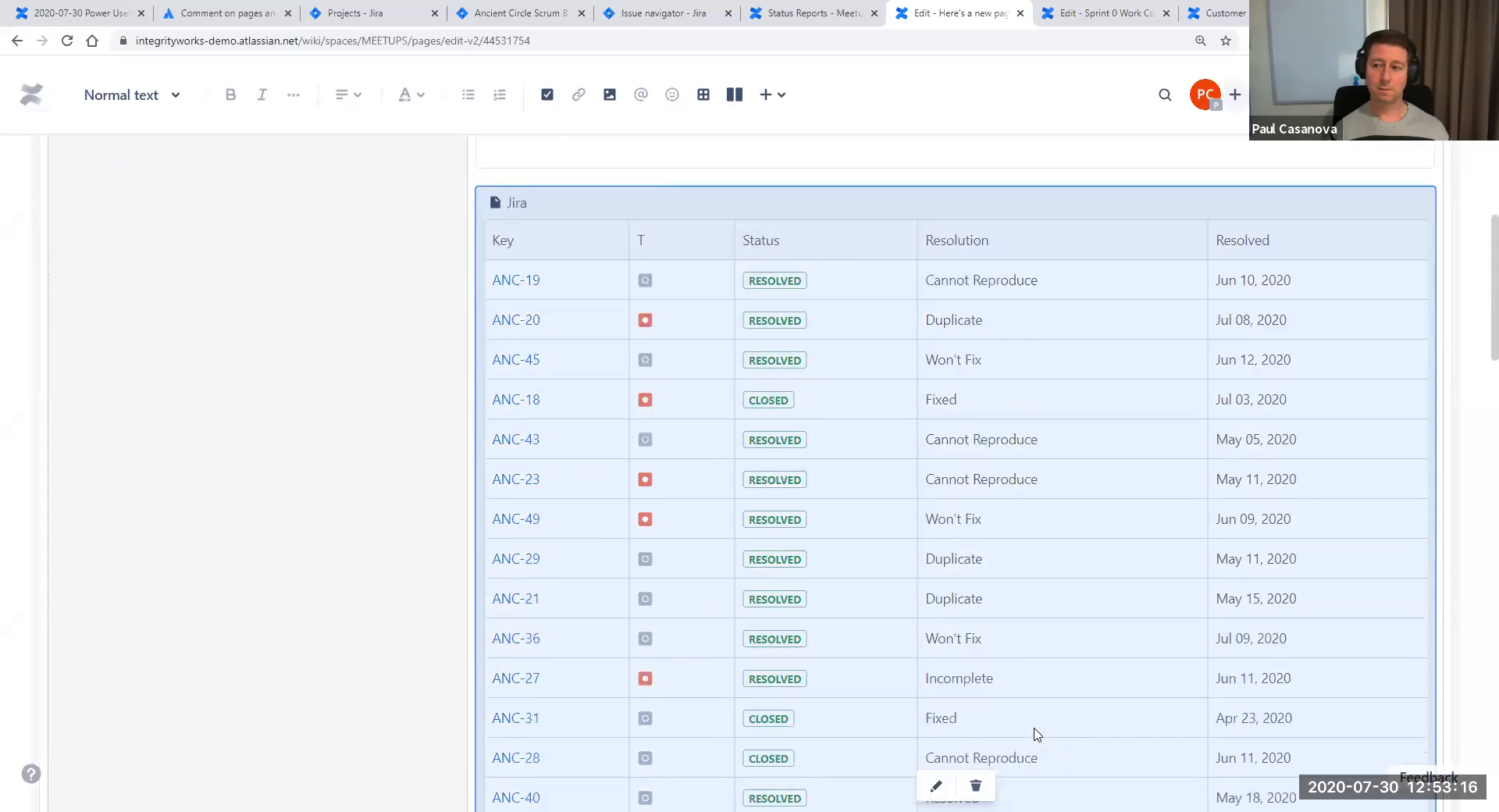
pyautogui.scroll(-4, 1036, 734)
pyautogui.scroll(5, 1037, 732)
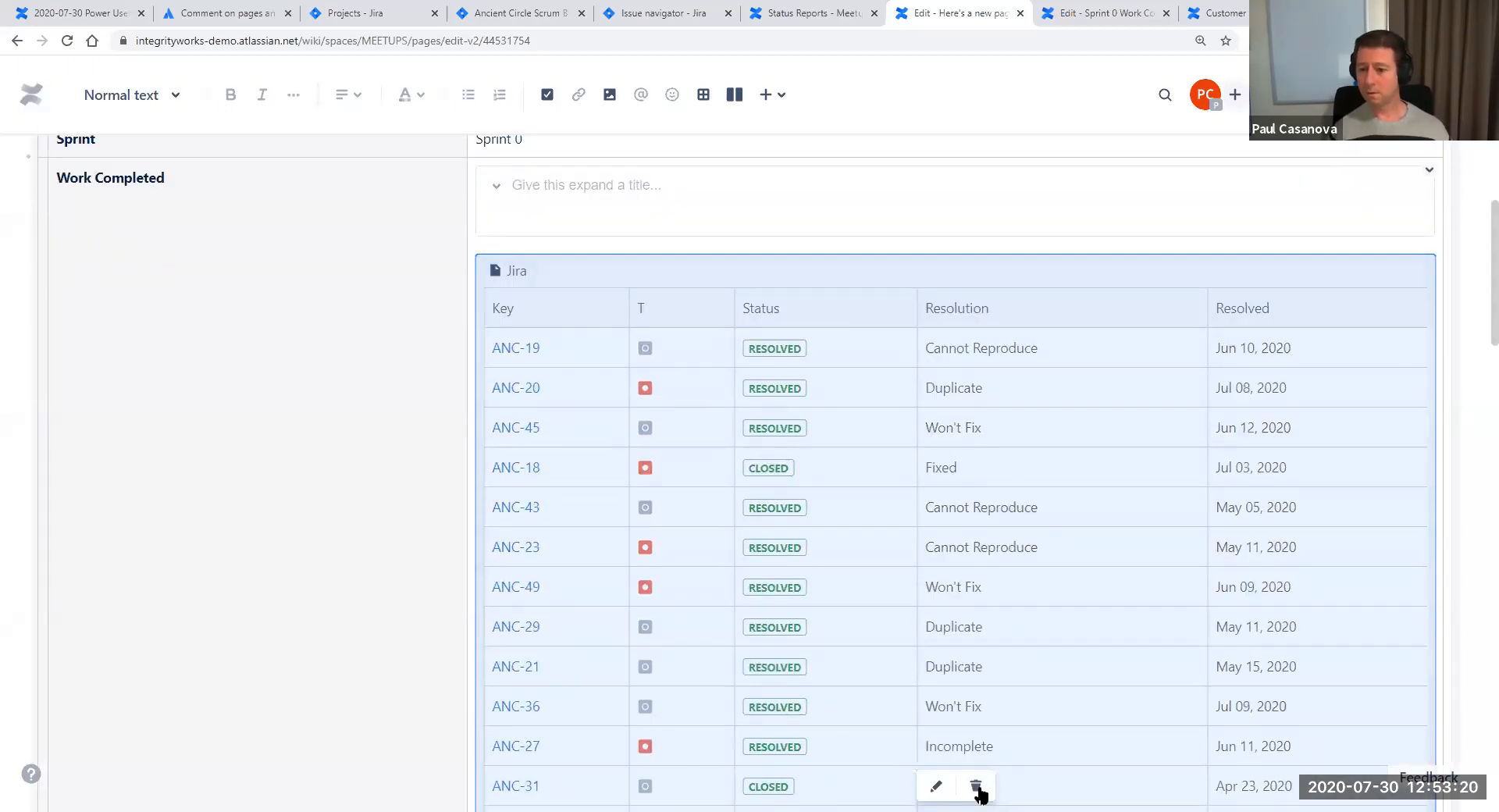
pyautogui.scroll(-5, 984, 495)
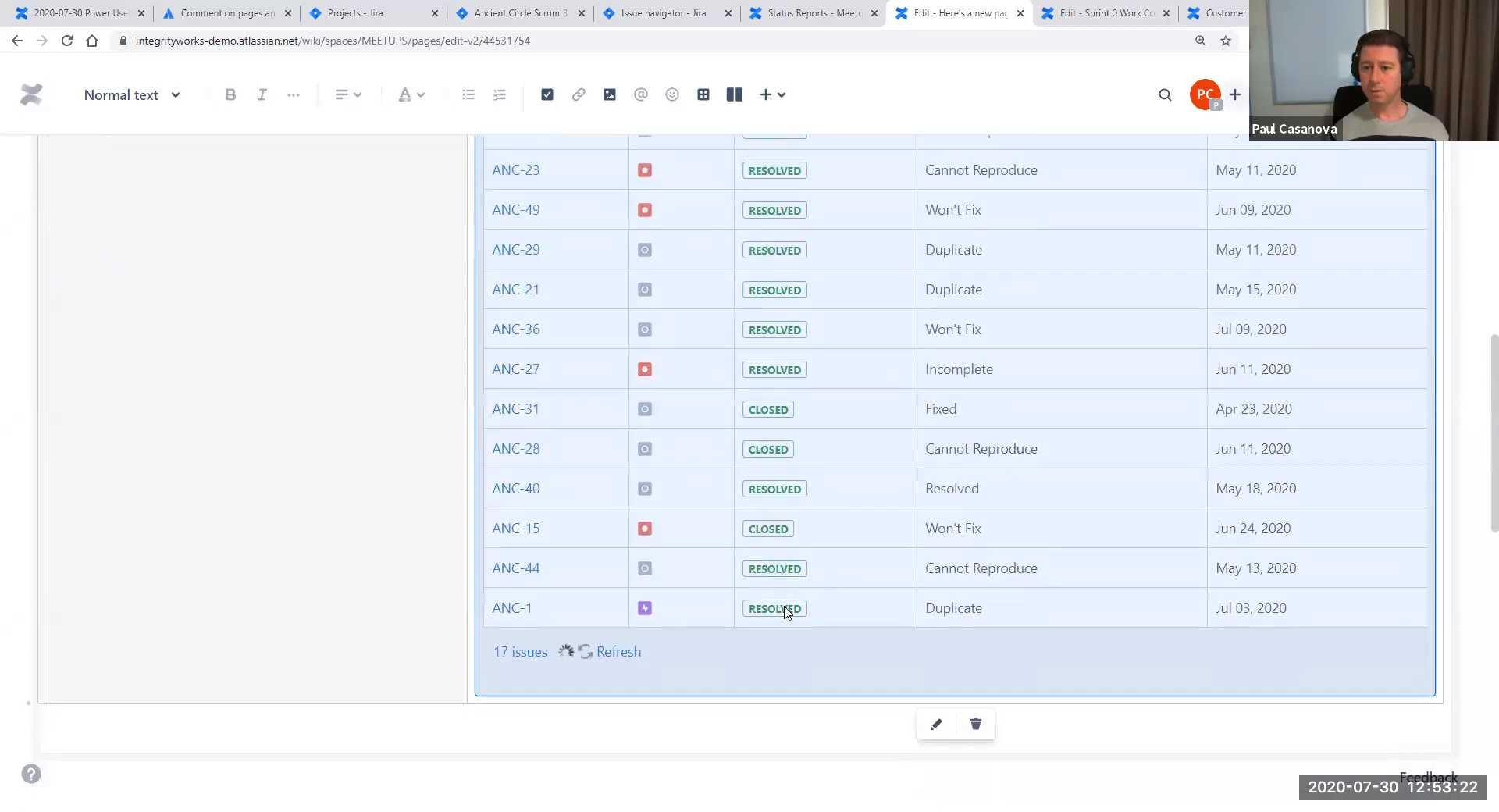
pyautogui.scroll(6, 894, 546)
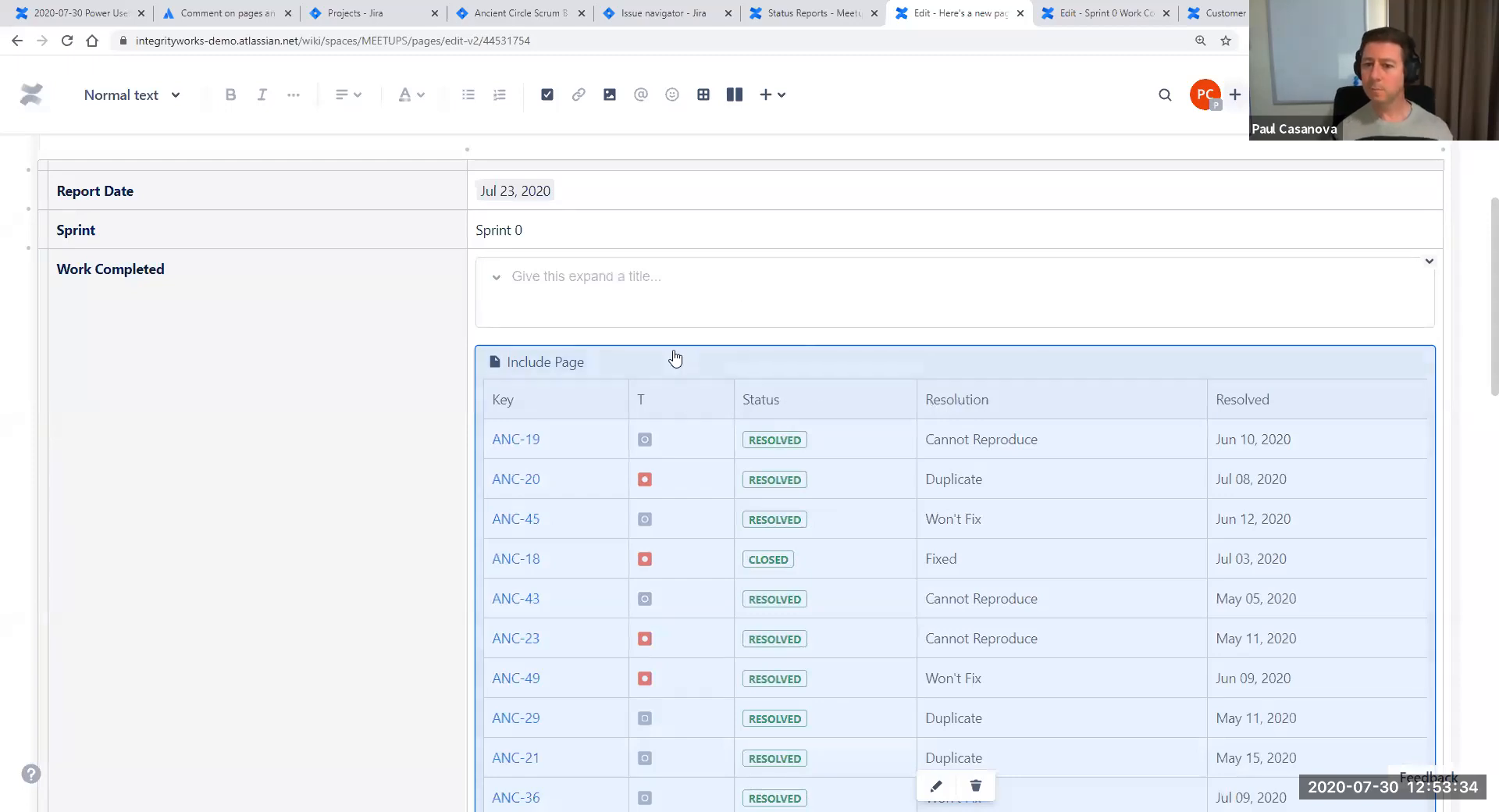
pyautogui.click(693, 272)
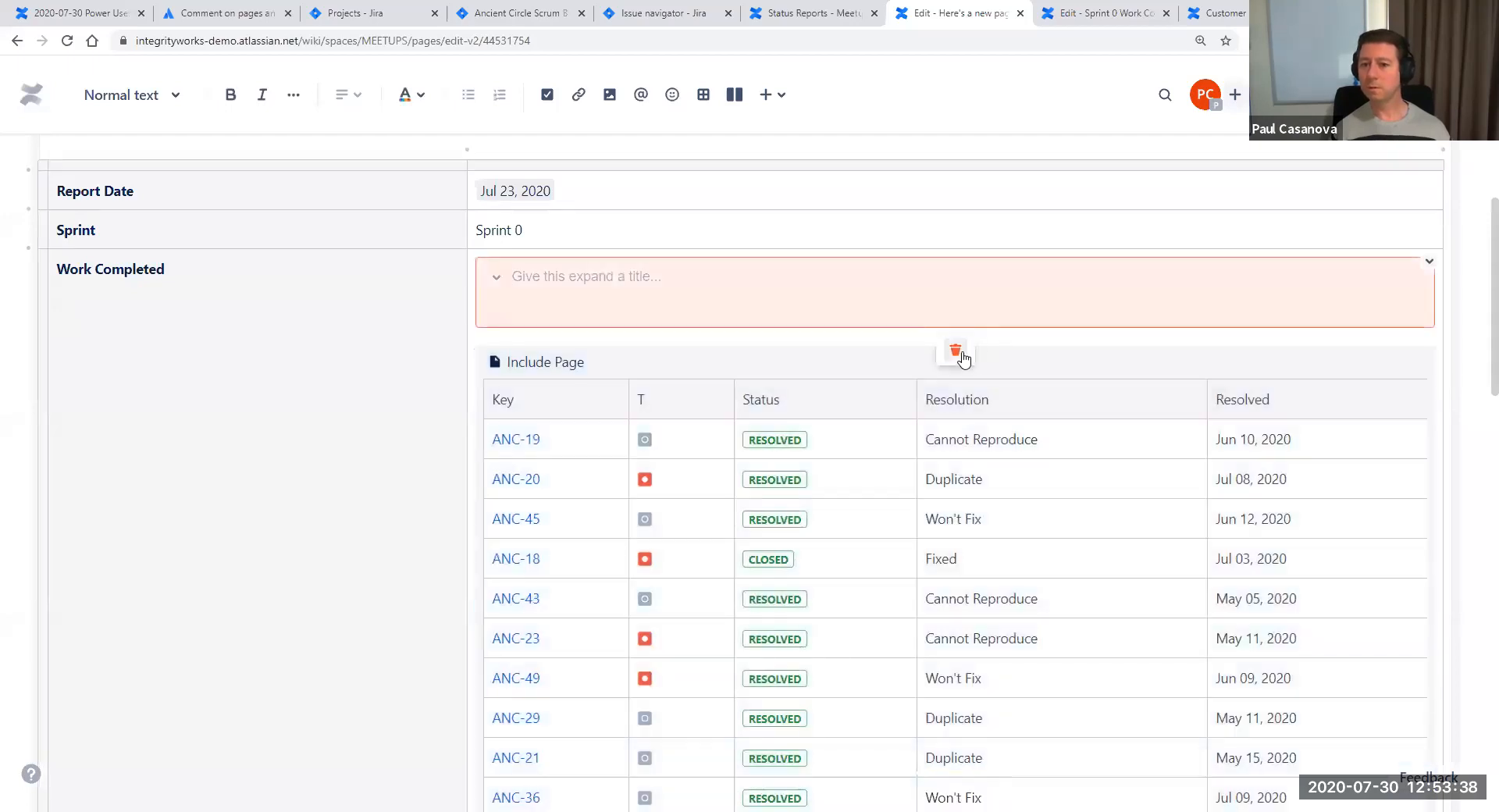
pyautogui.click(959, 356)
# Publish "Here's a new page" and check the included issue table in the Work Completed row
pyautogui.scroll(-7, 1047, 501)
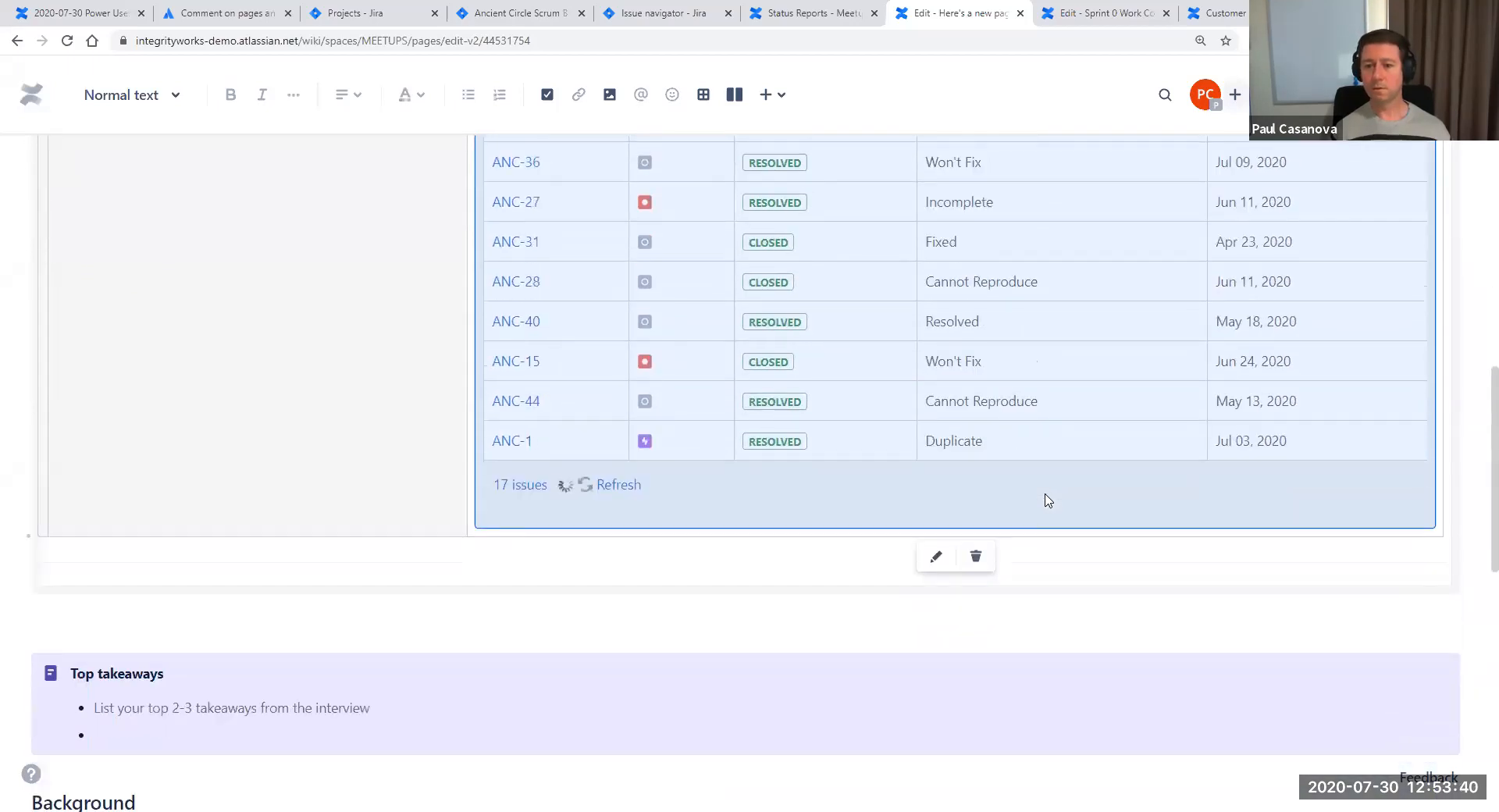
pyautogui.scroll(6, 1043, 501)
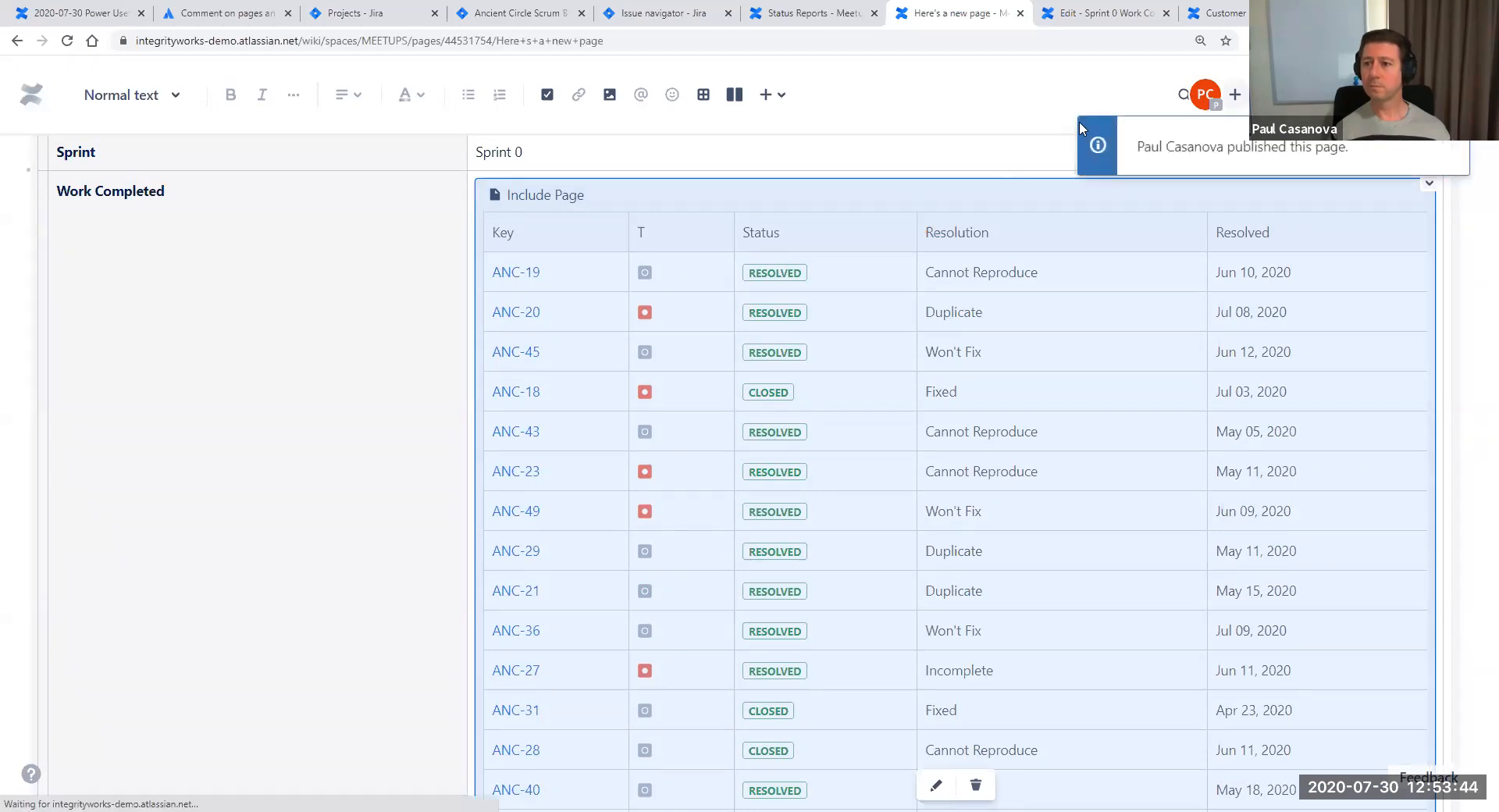
pyautogui.scroll(-7, 911, 421)
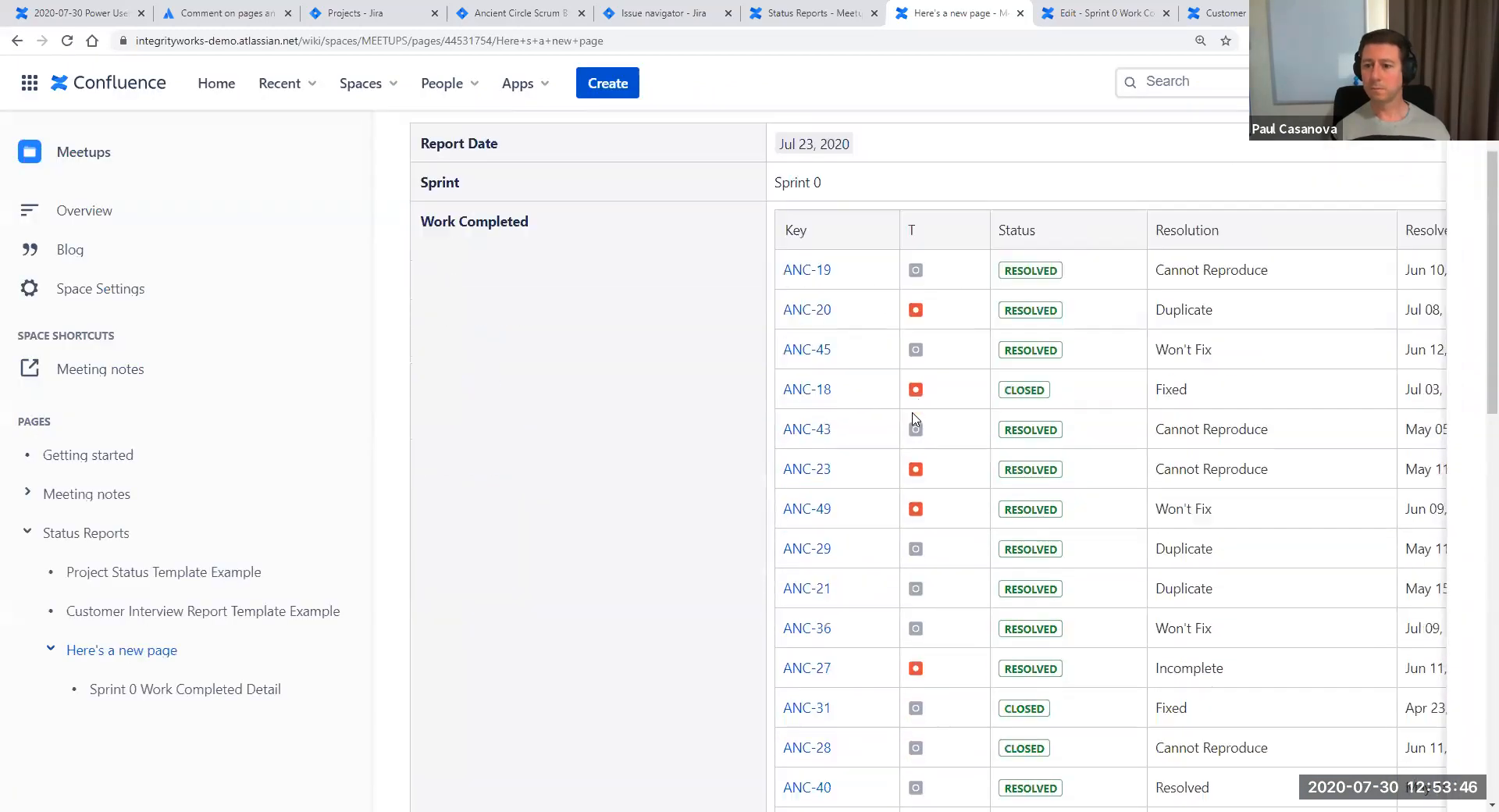
pyautogui.scroll(7, 911, 421)
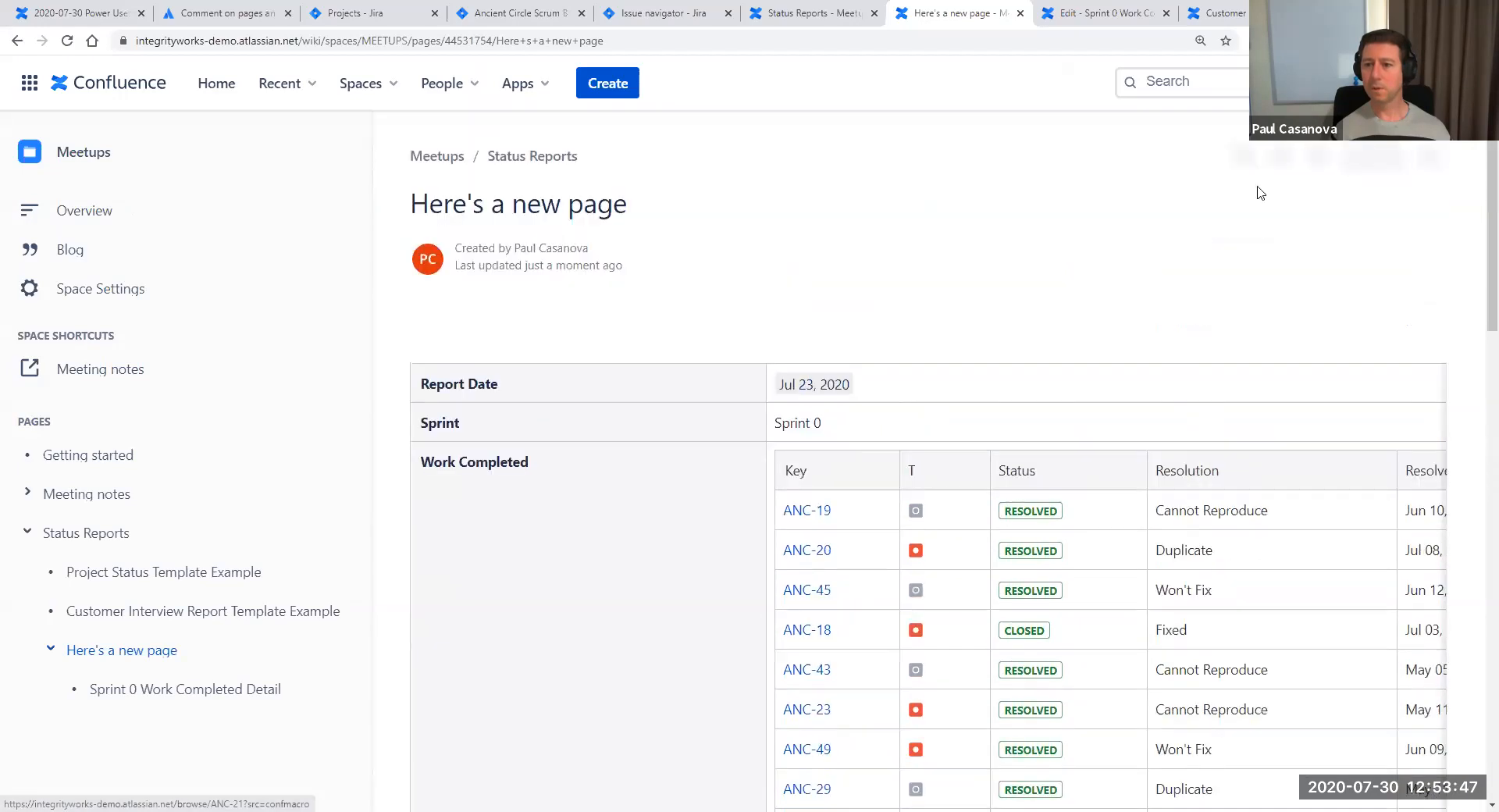
# Publish the Sprint 0 Work Completed Detail page and create a copy of it
pyautogui.click(1092, 14)
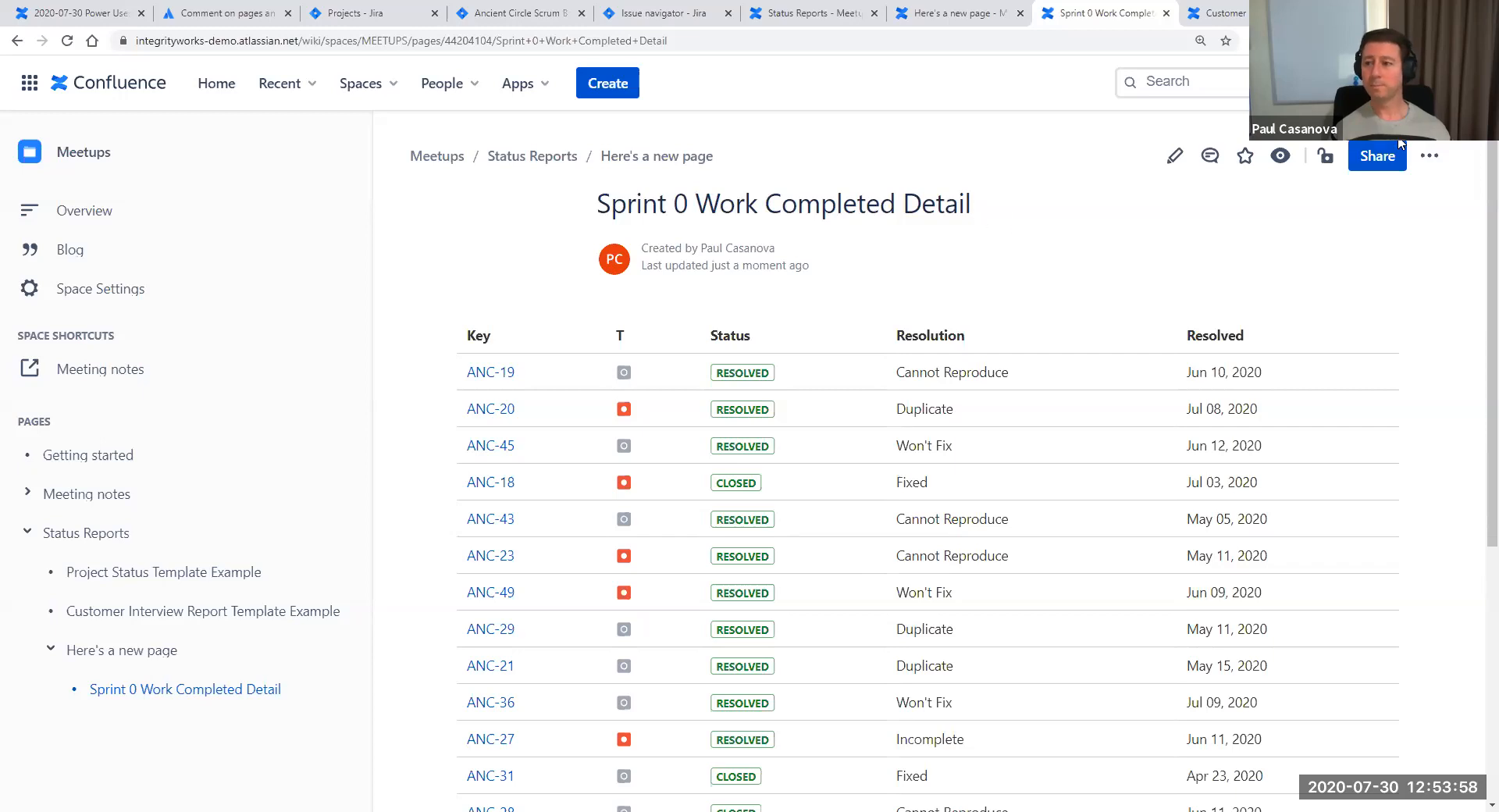
pyautogui.click(1430, 155)
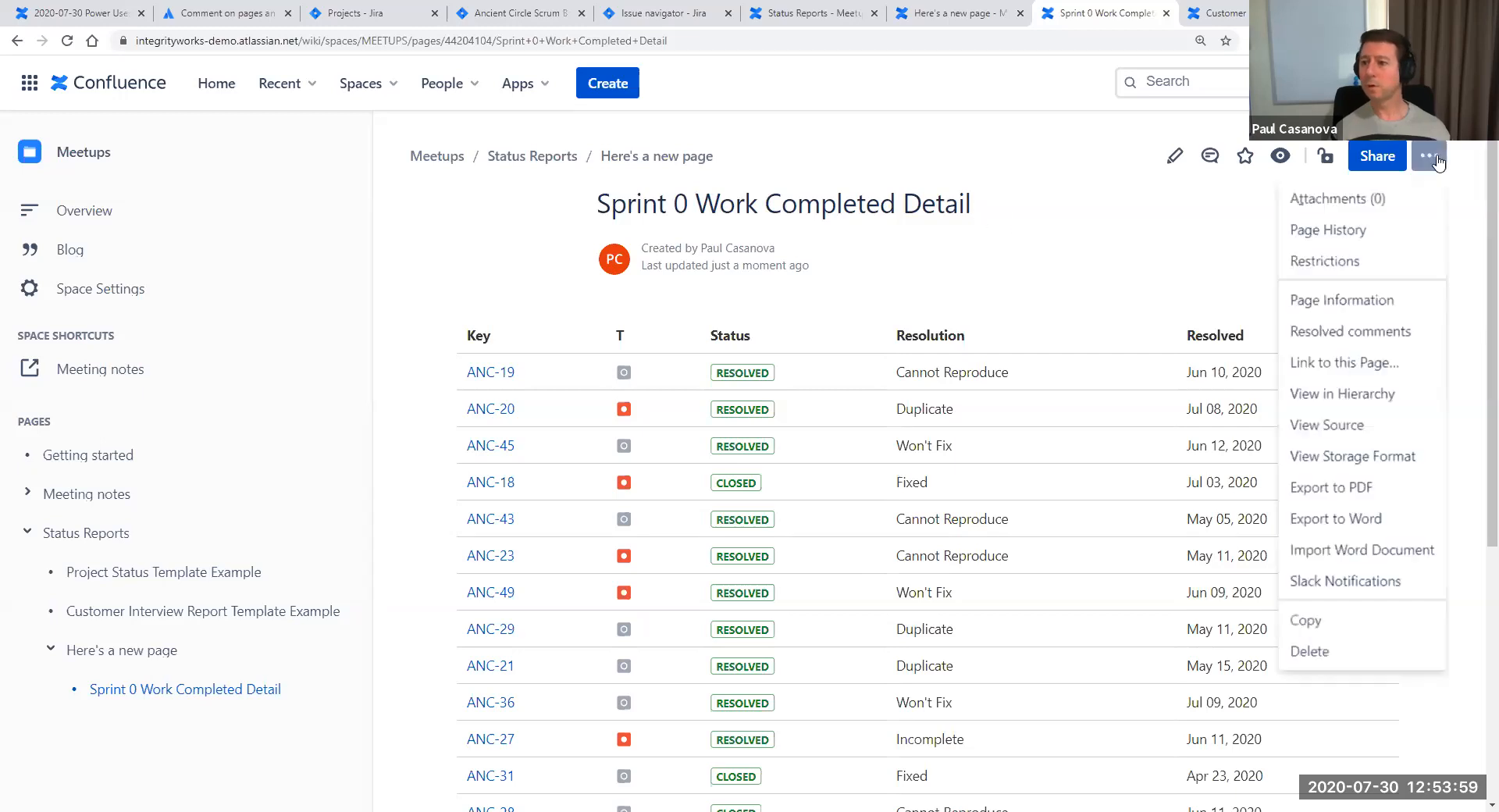
pyautogui.click(1337, 629)
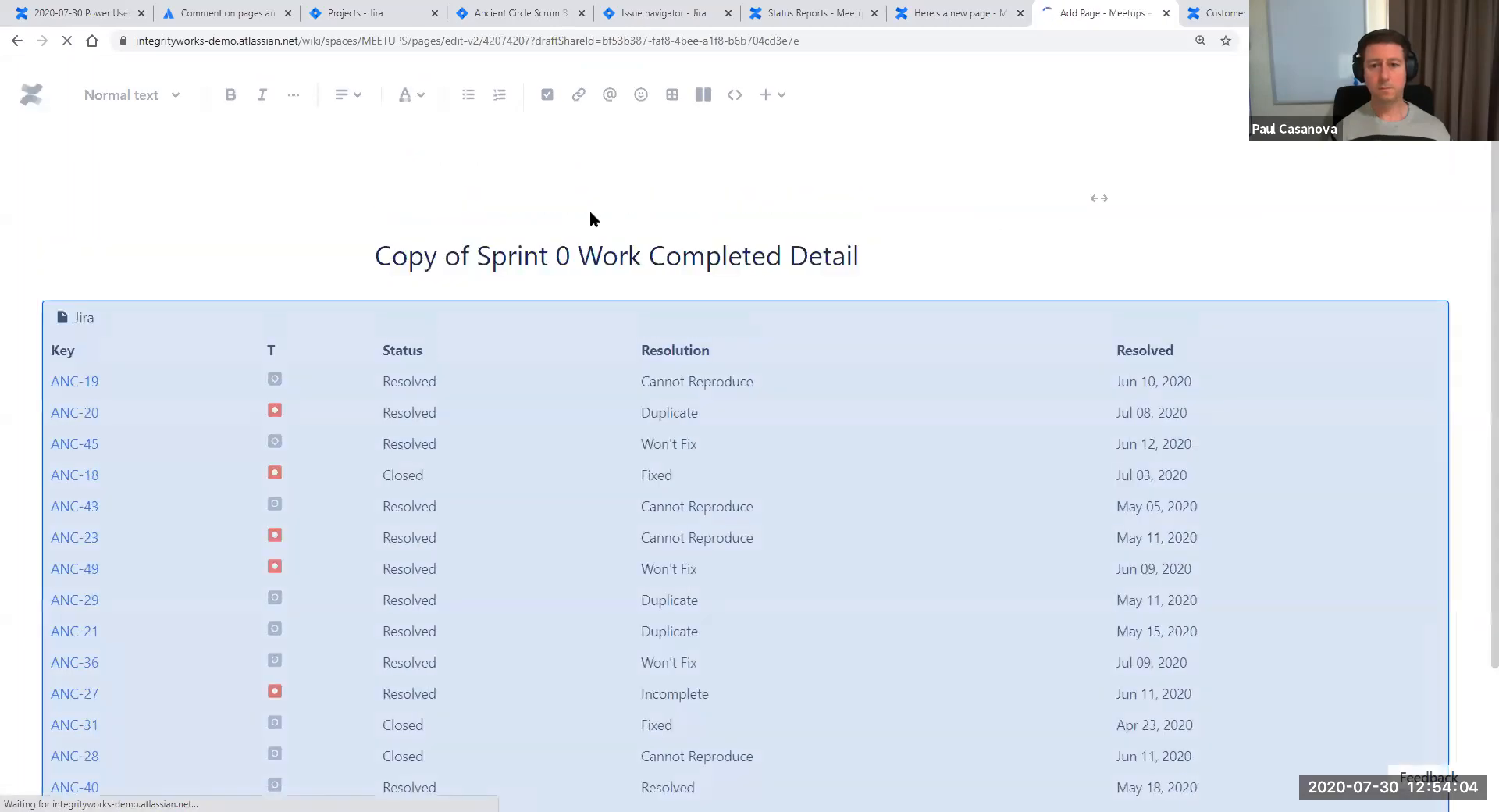
# Rename the copied page as "Sprint 1 Work Completed Detail"
pyautogui.click(570, 271)
pyautogui.press('BackSpace')
pyautogui.write('1')
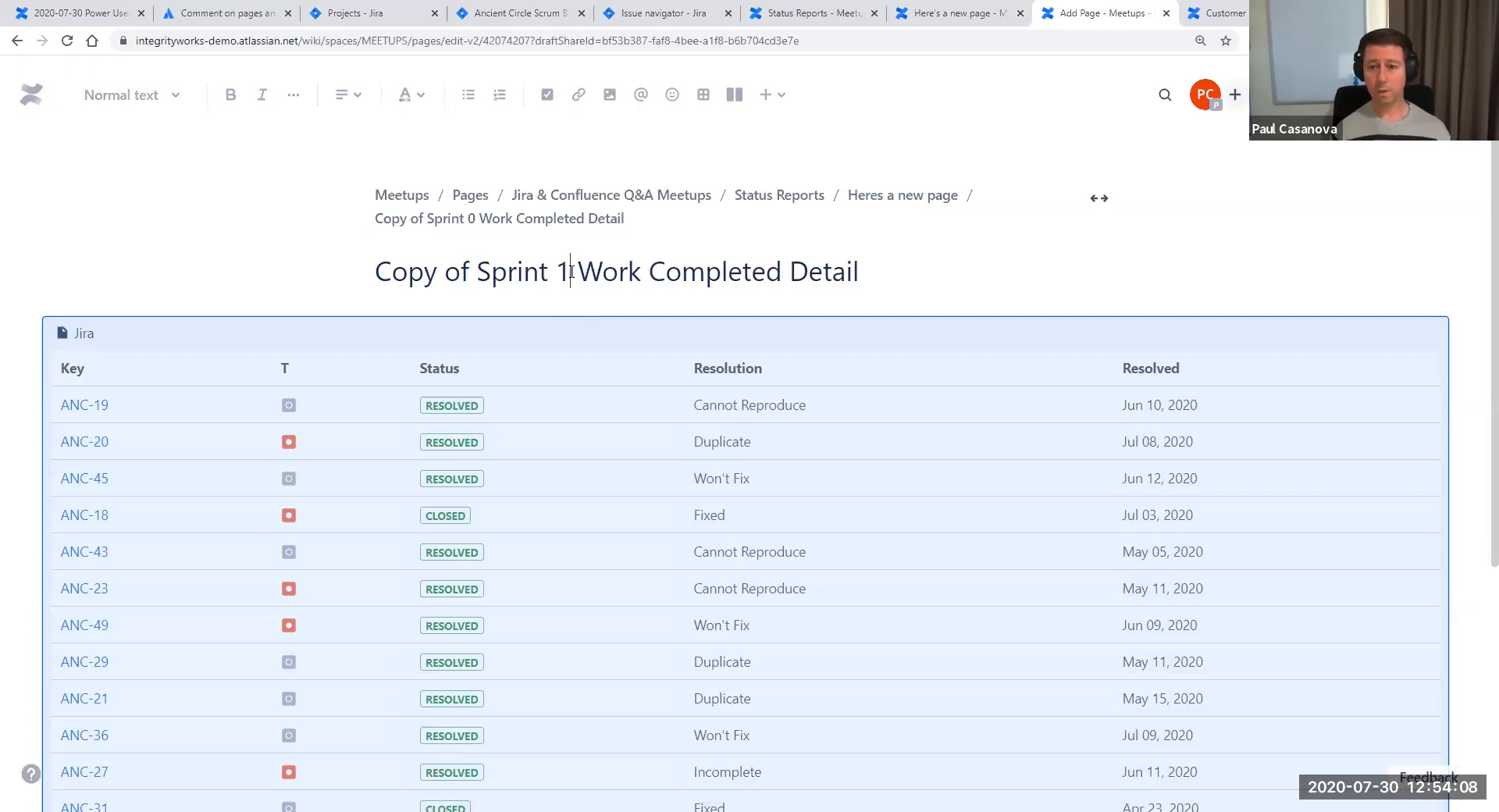
pyautogui.moveTo(482, 273); pyautogui.dragTo(375, 273)
pyautogui.click(307, 260)
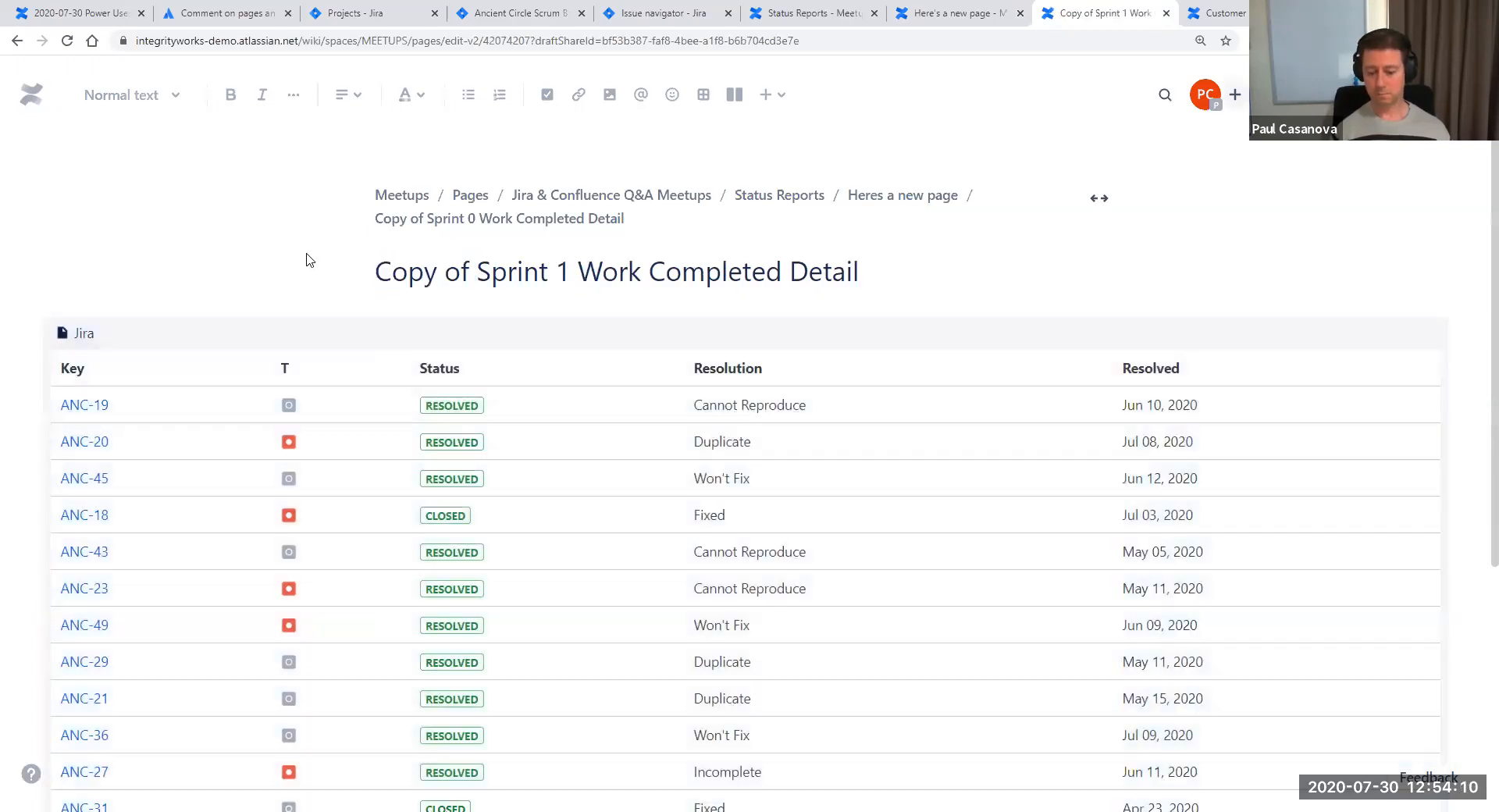
pyautogui.moveTo(477, 272); pyautogui.dragTo(495, 302)
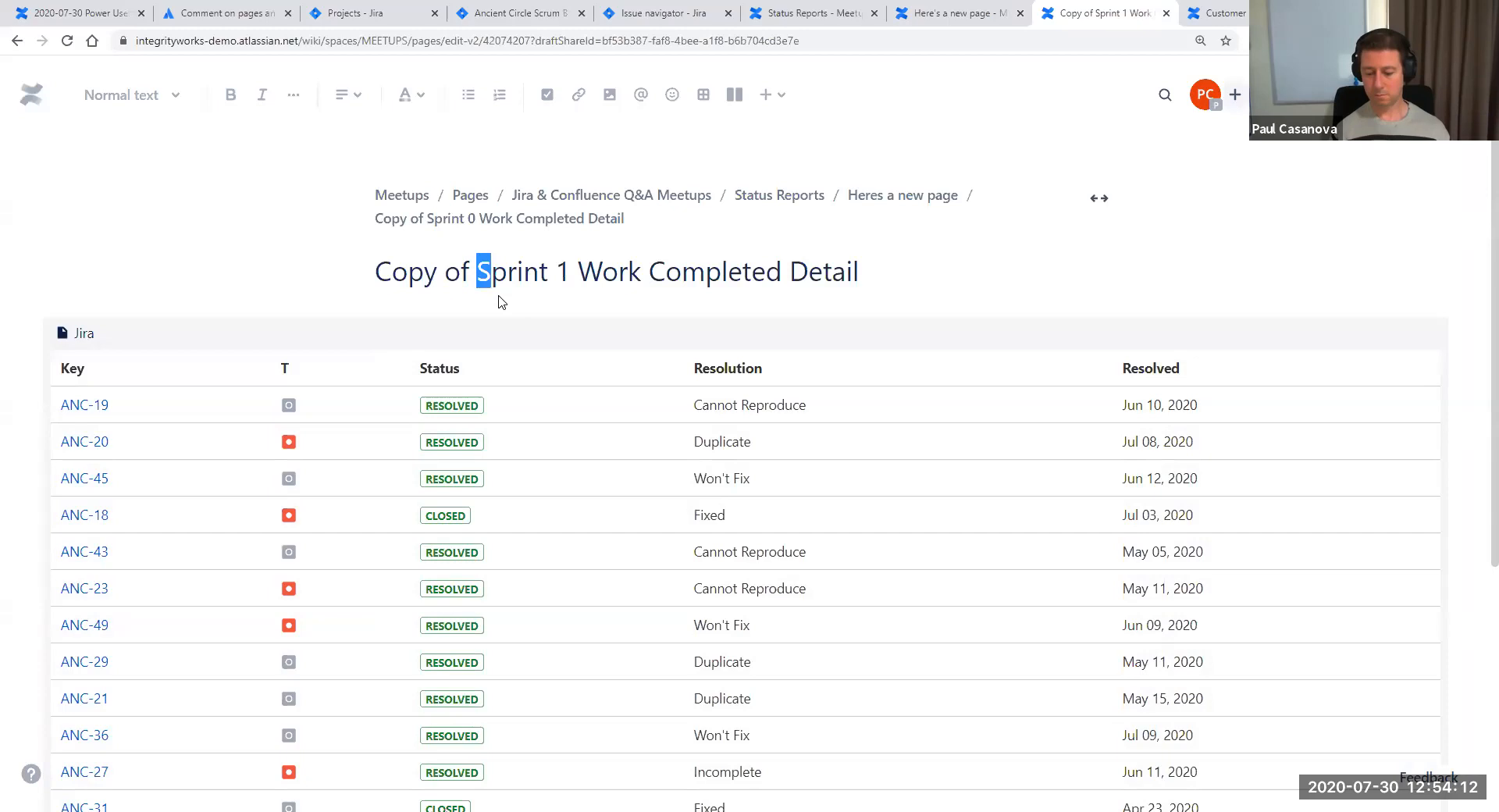
pyautogui.press('Left')
pyautogui.hotkey('shift', 'Home')
pyautogui.press('BackSpace')
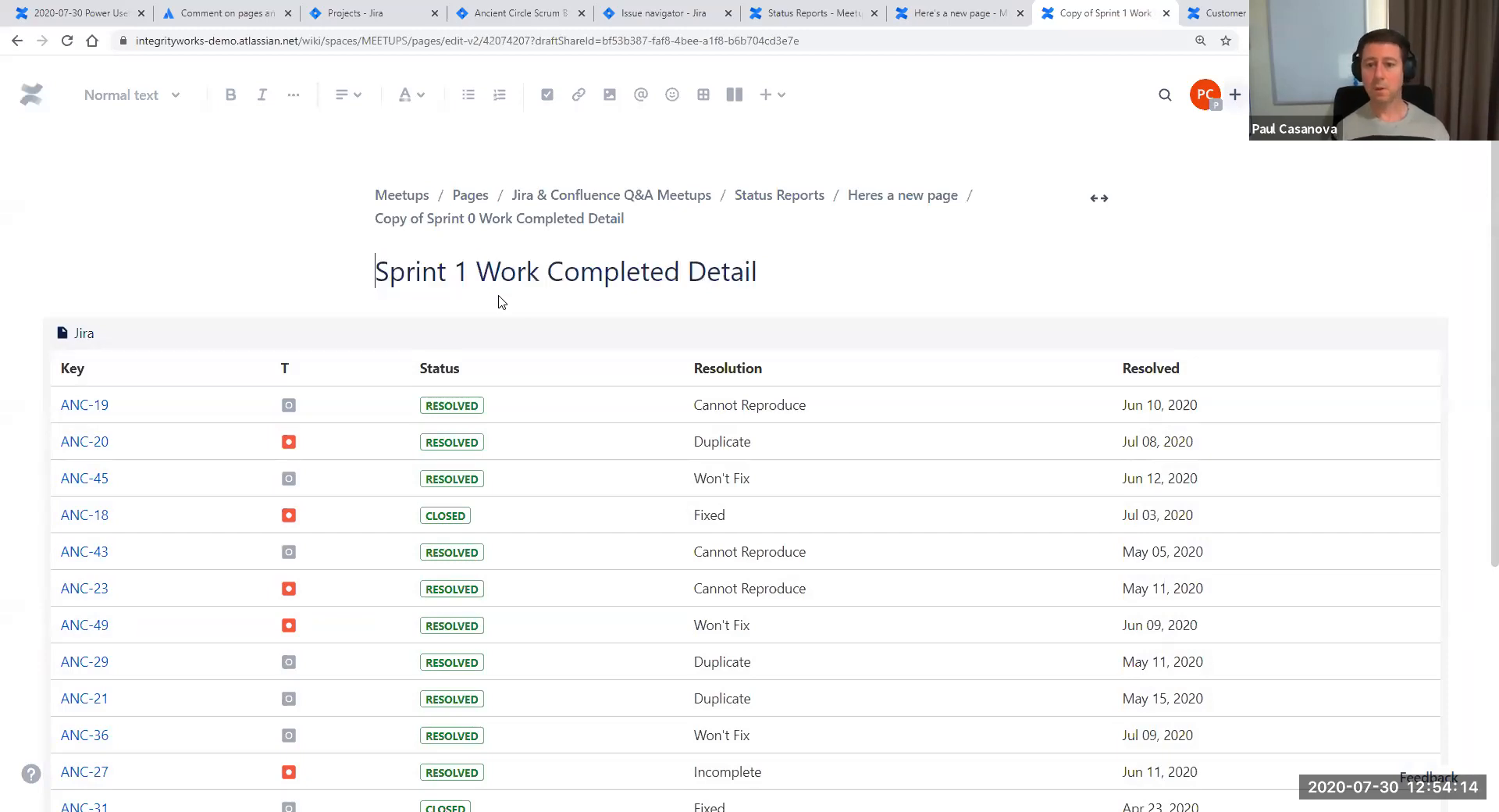
# Open the Sprint 1 page's Jira macro for editing and review its display options
pyautogui.click(642, 333)
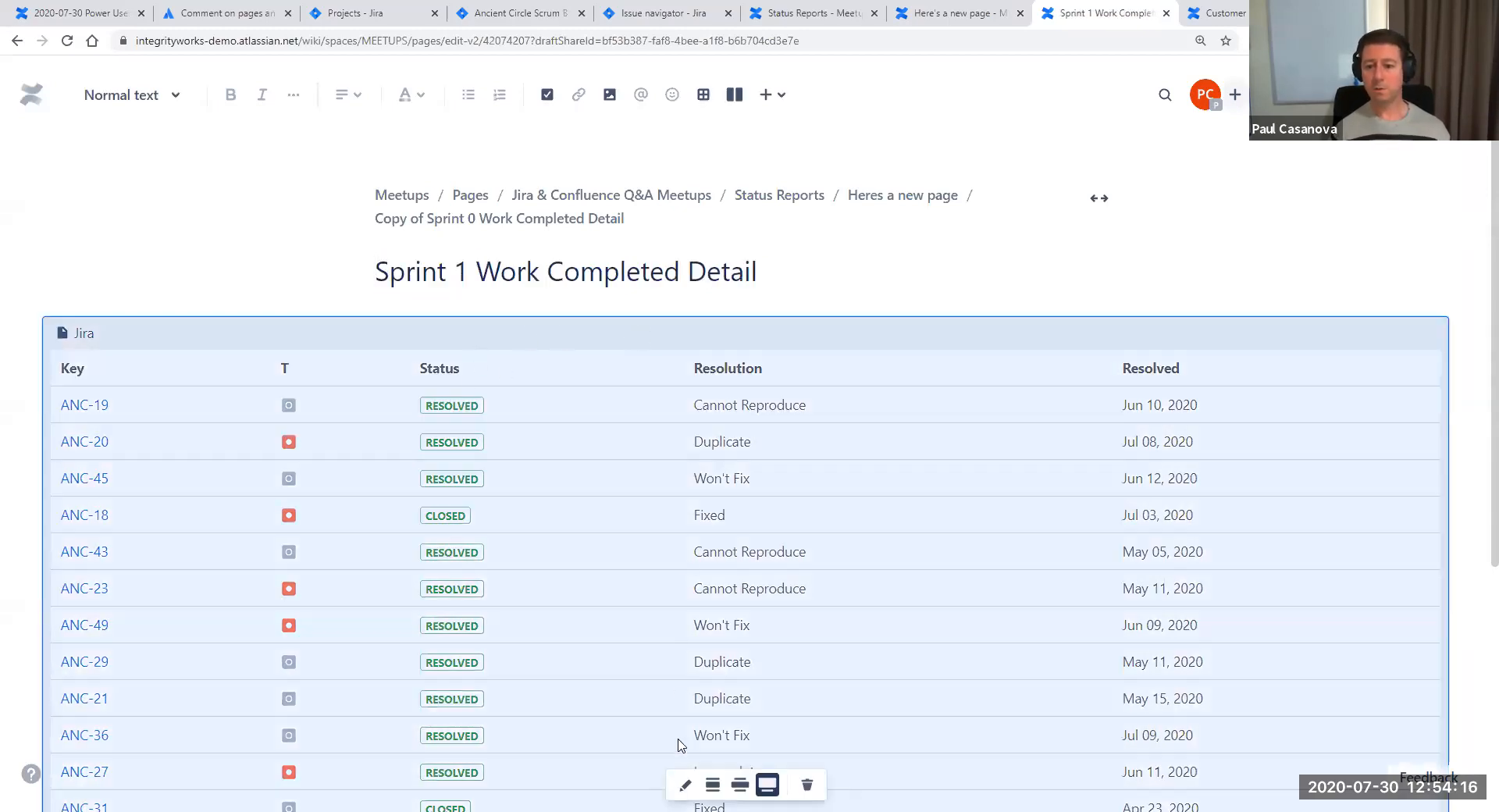
pyautogui.click(685, 787)
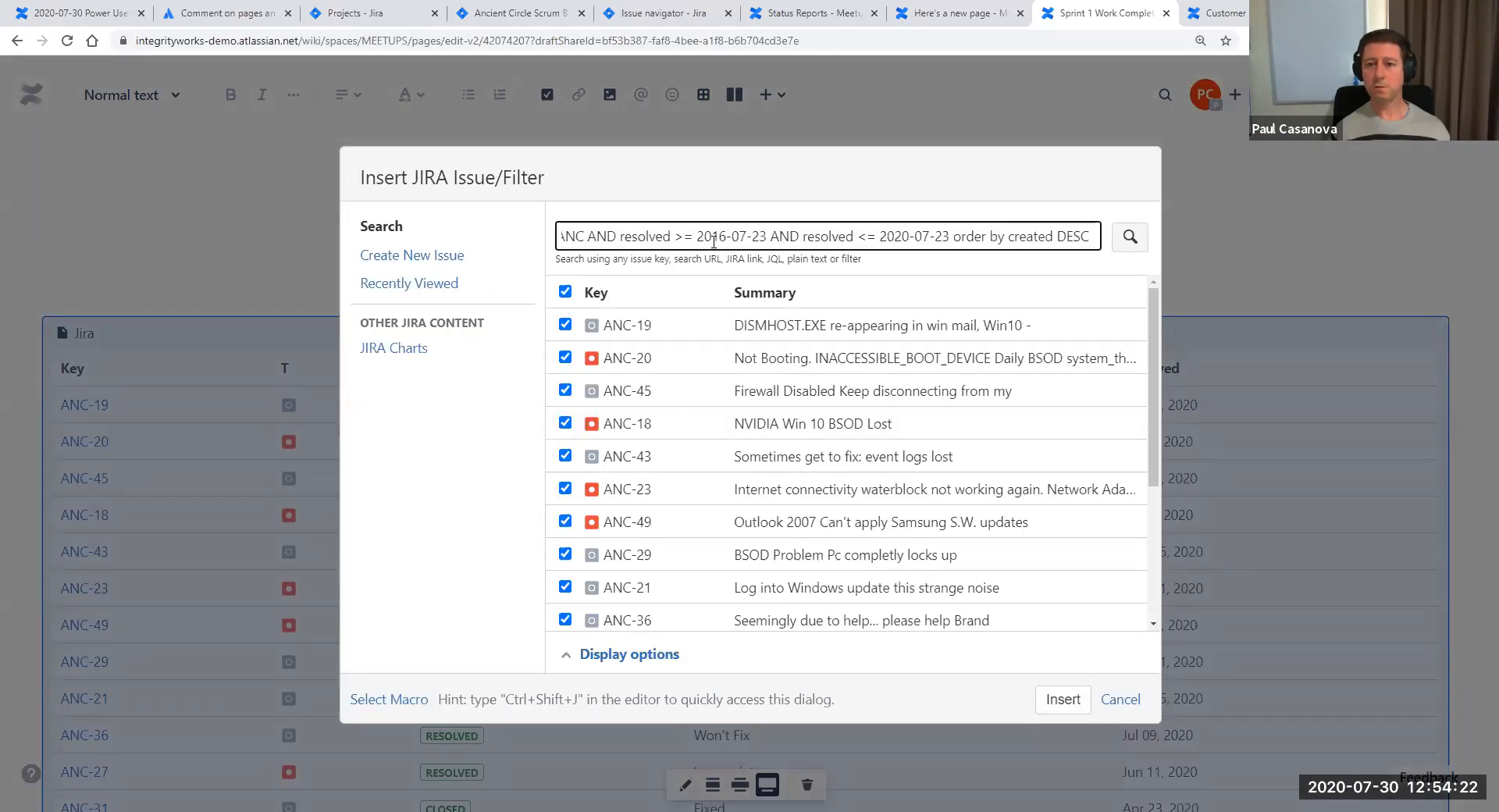
pyautogui.click(655, 664)
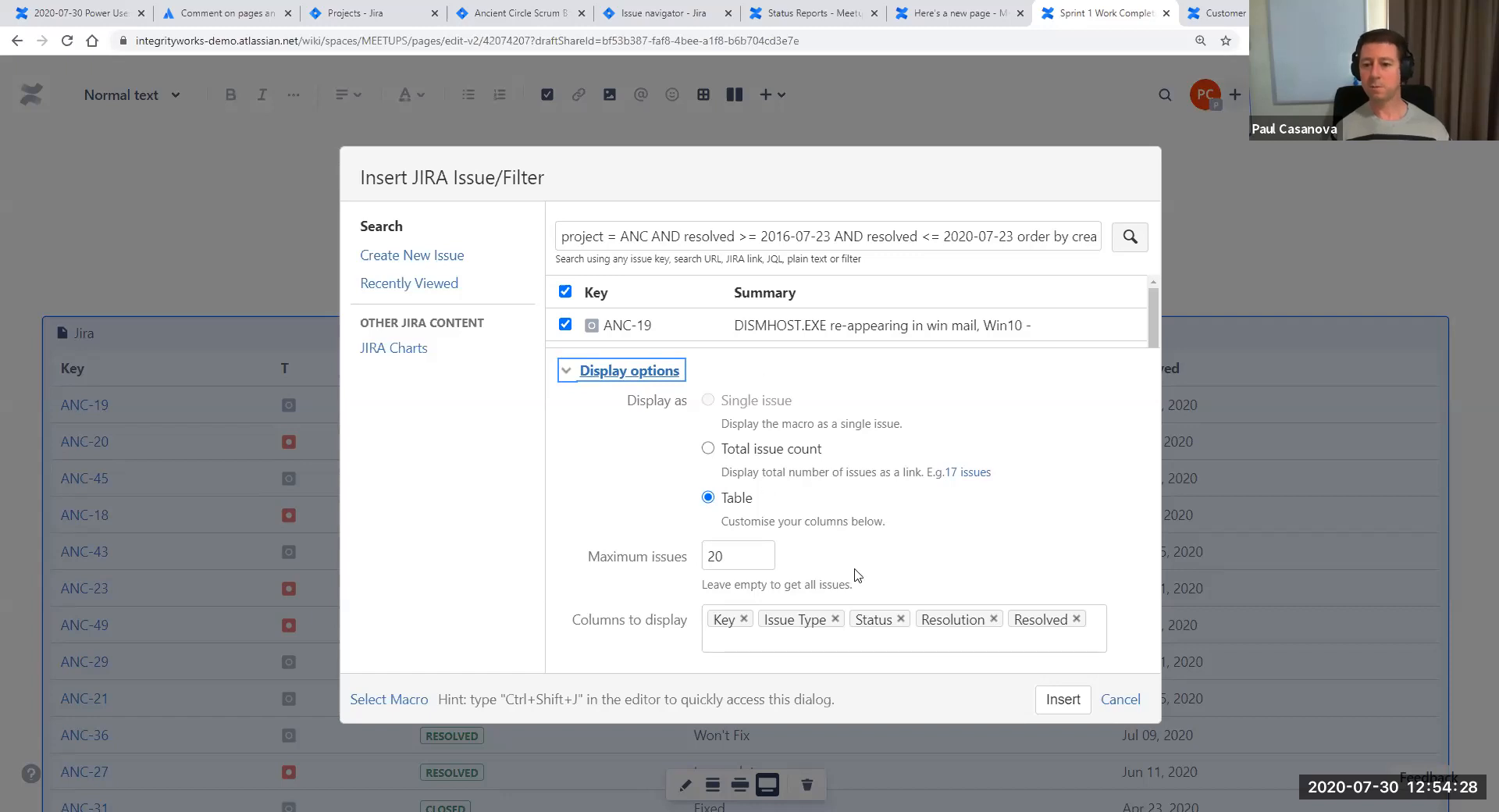
pyautogui.click(617, 370)
# Change the date conditions in the macro's JQL query to resolved > 2020-07-23 AND resolved <= 2020-07-30
pyautogui.click(830, 235)
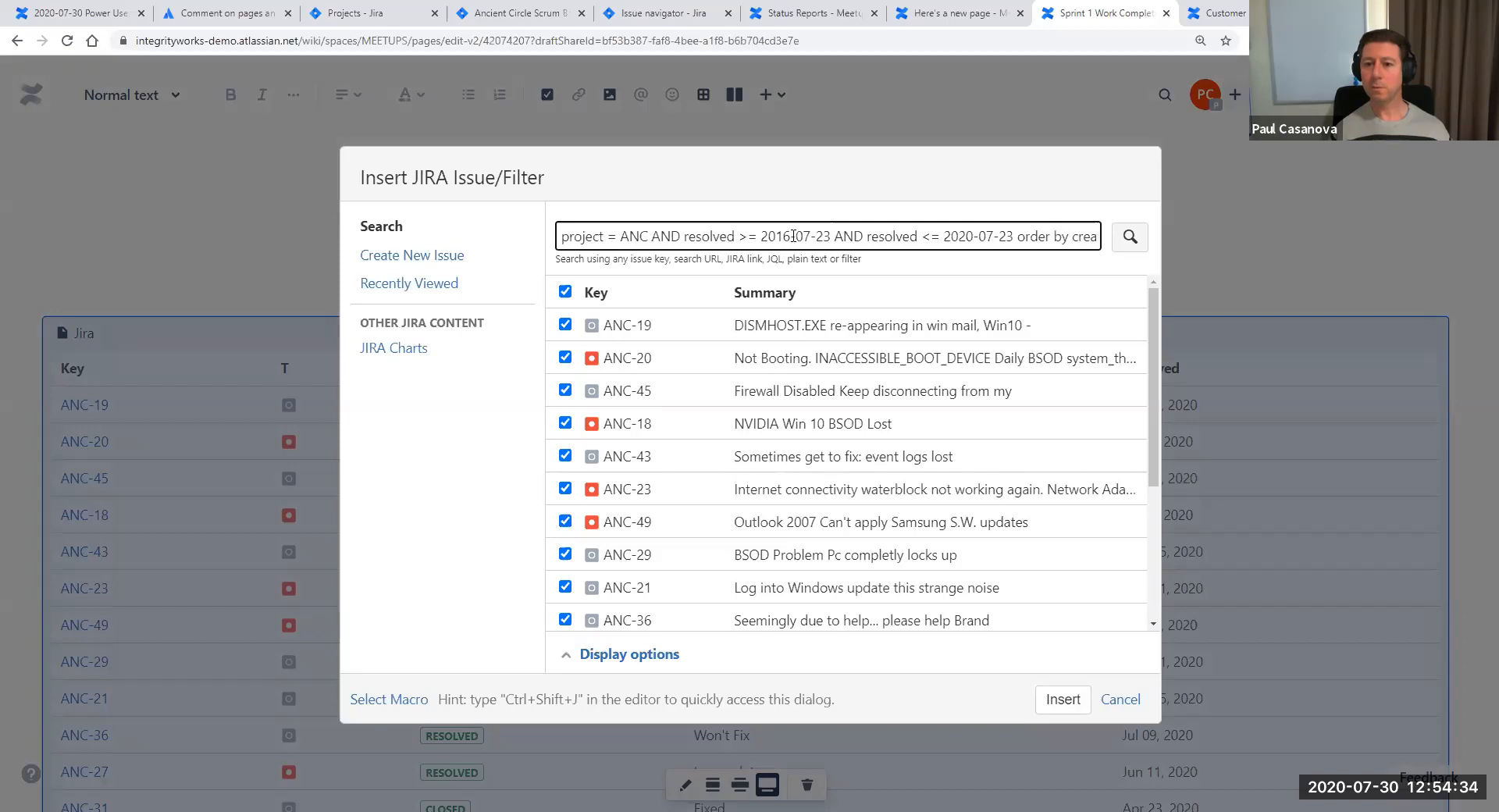
pyautogui.moveTo(959, 234); pyautogui.dragTo(1014, 234)
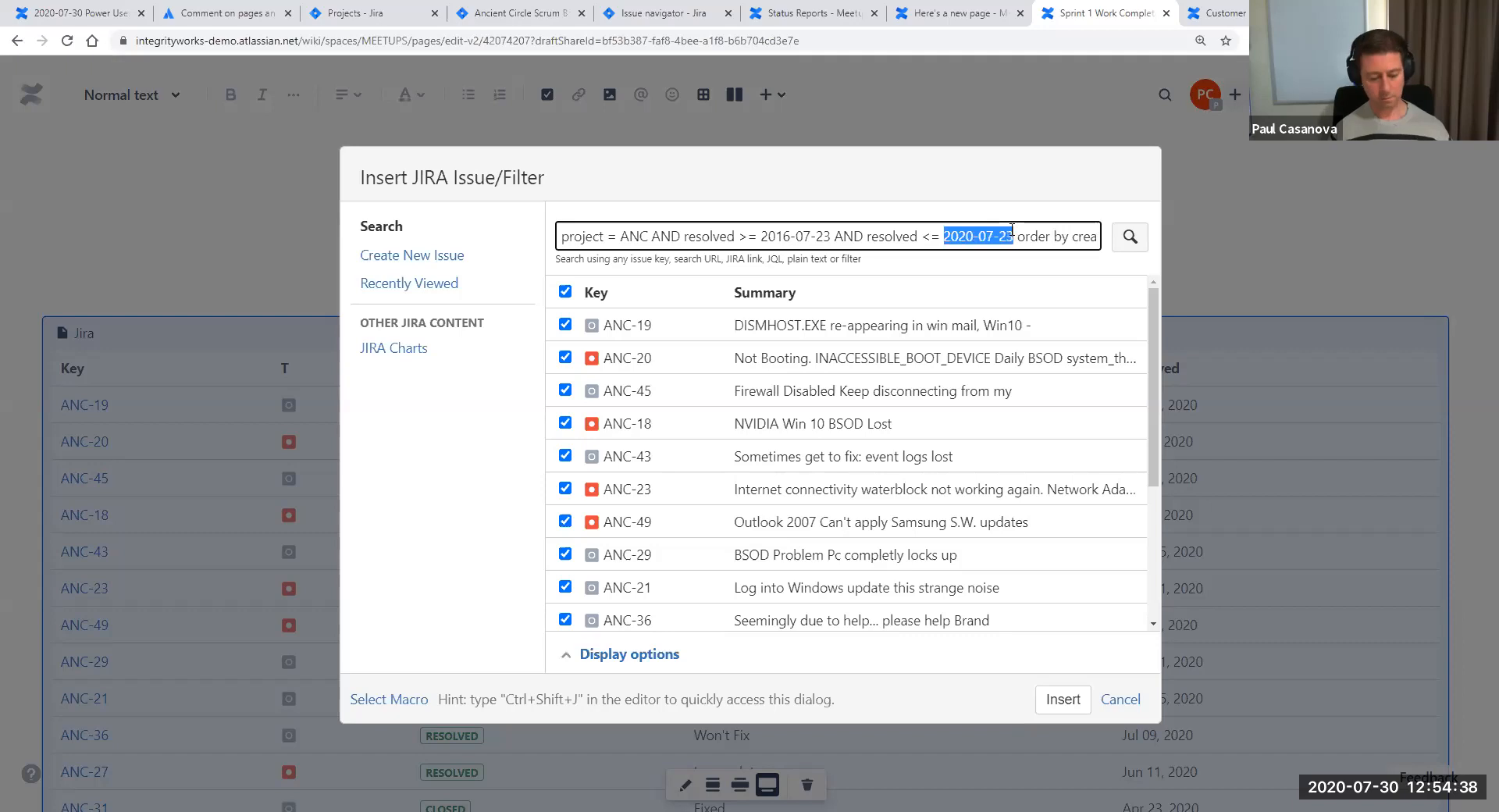
pyautogui.moveTo(764, 234); pyautogui.dragTo(833, 238)
pyautogui.hotkey('ctrl', 'v')
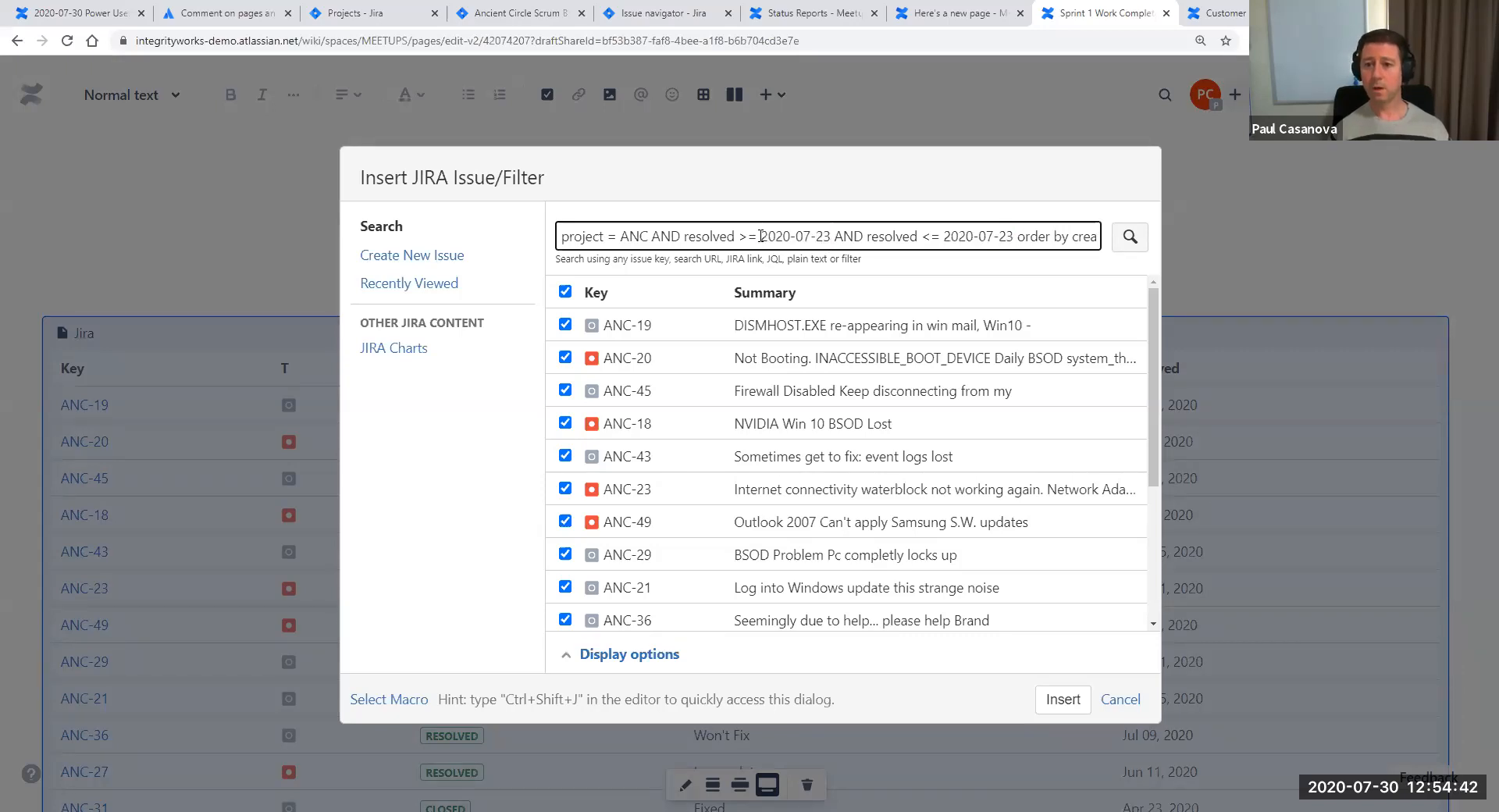
pyautogui.press('BackSpace')
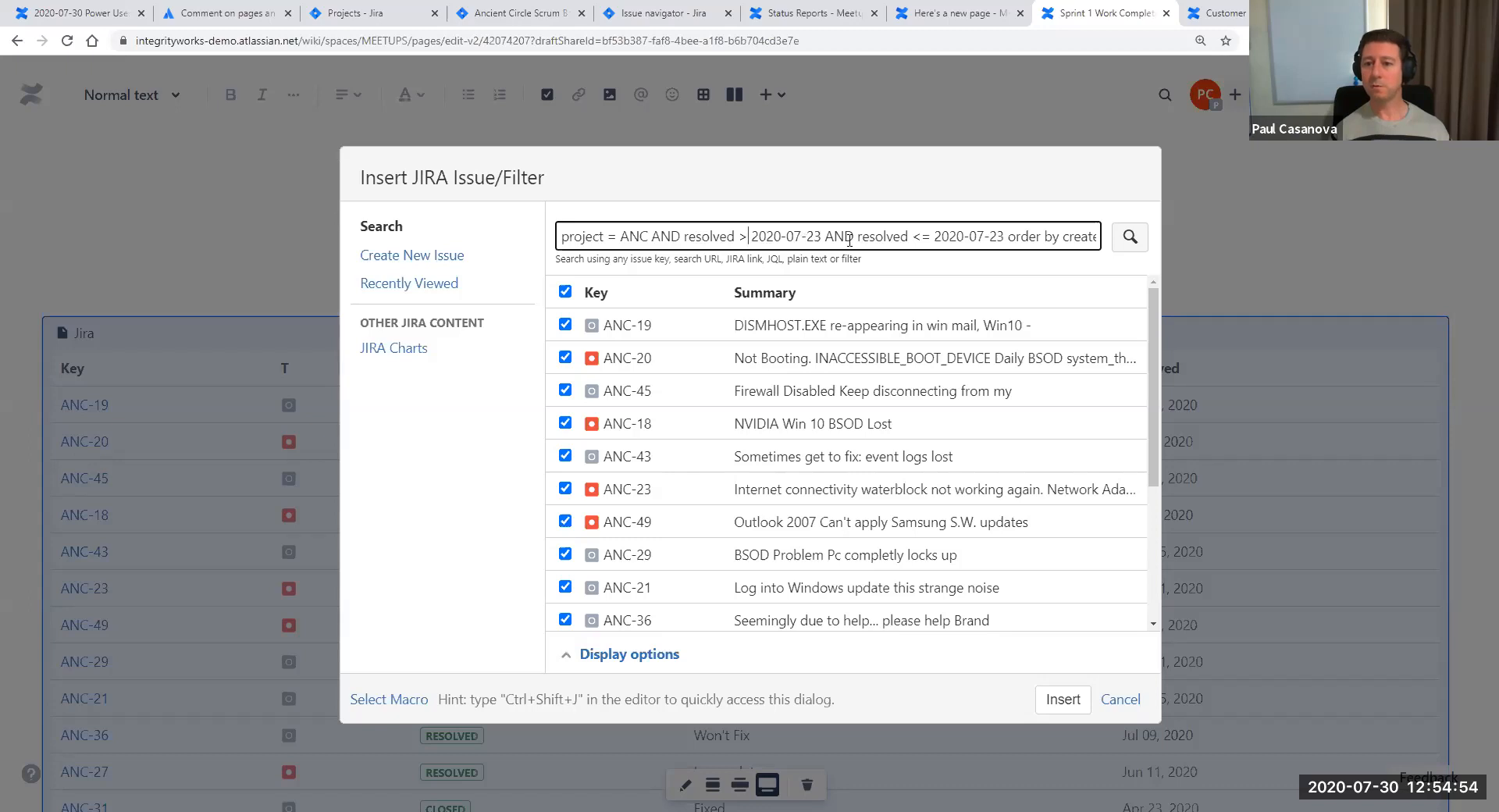
pyautogui.click(1005, 235)
pyautogui.press('BackSpace')
pyautogui.press('BackSpace')
pyautogui.write('30')
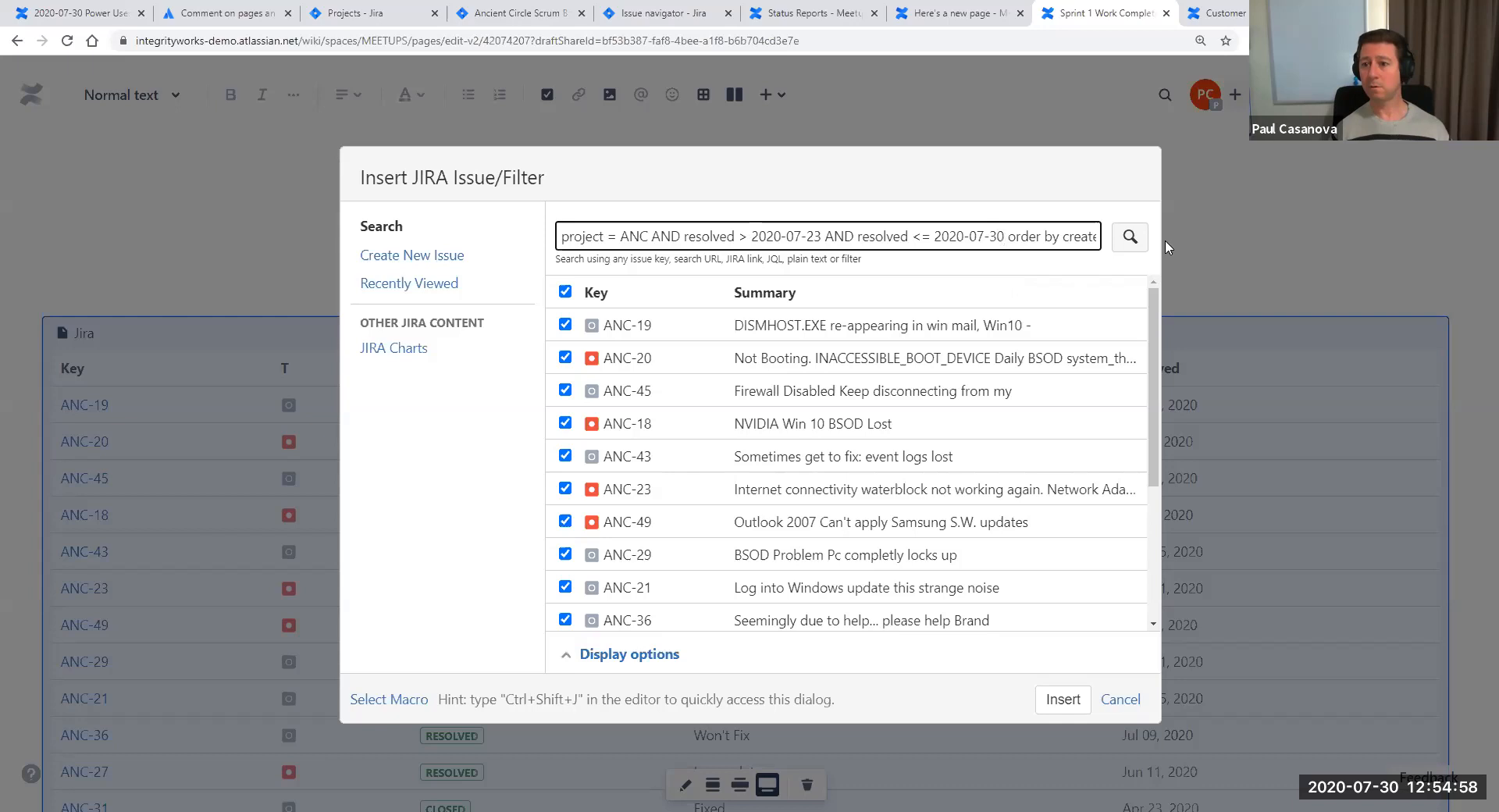
# Run the revised query, insert its results into the Jira macro, and publish the Sprint 1 Work Completed Detail page
pyautogui.click(1129, 238)
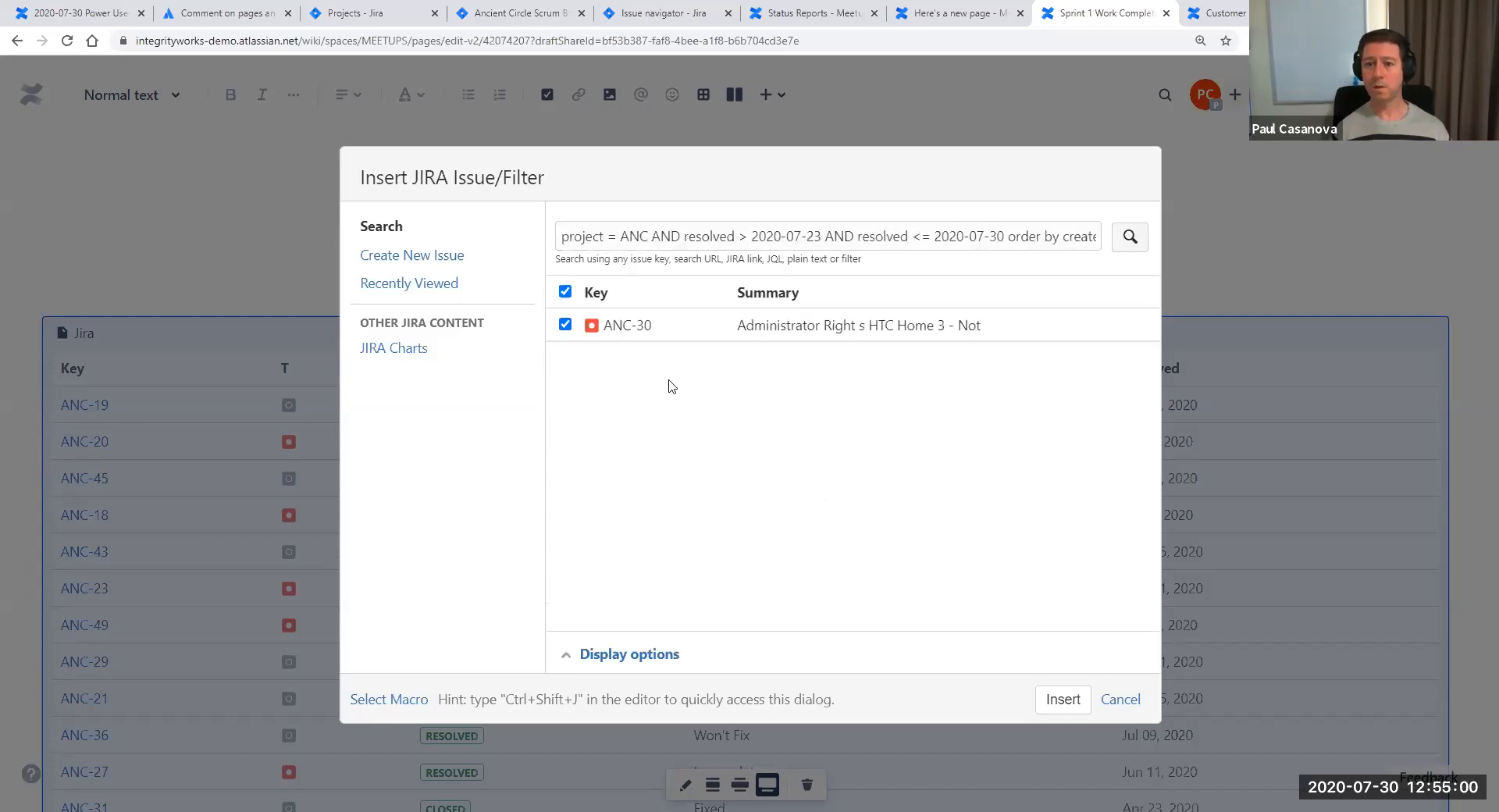
pyautogui.click(1085, 706)
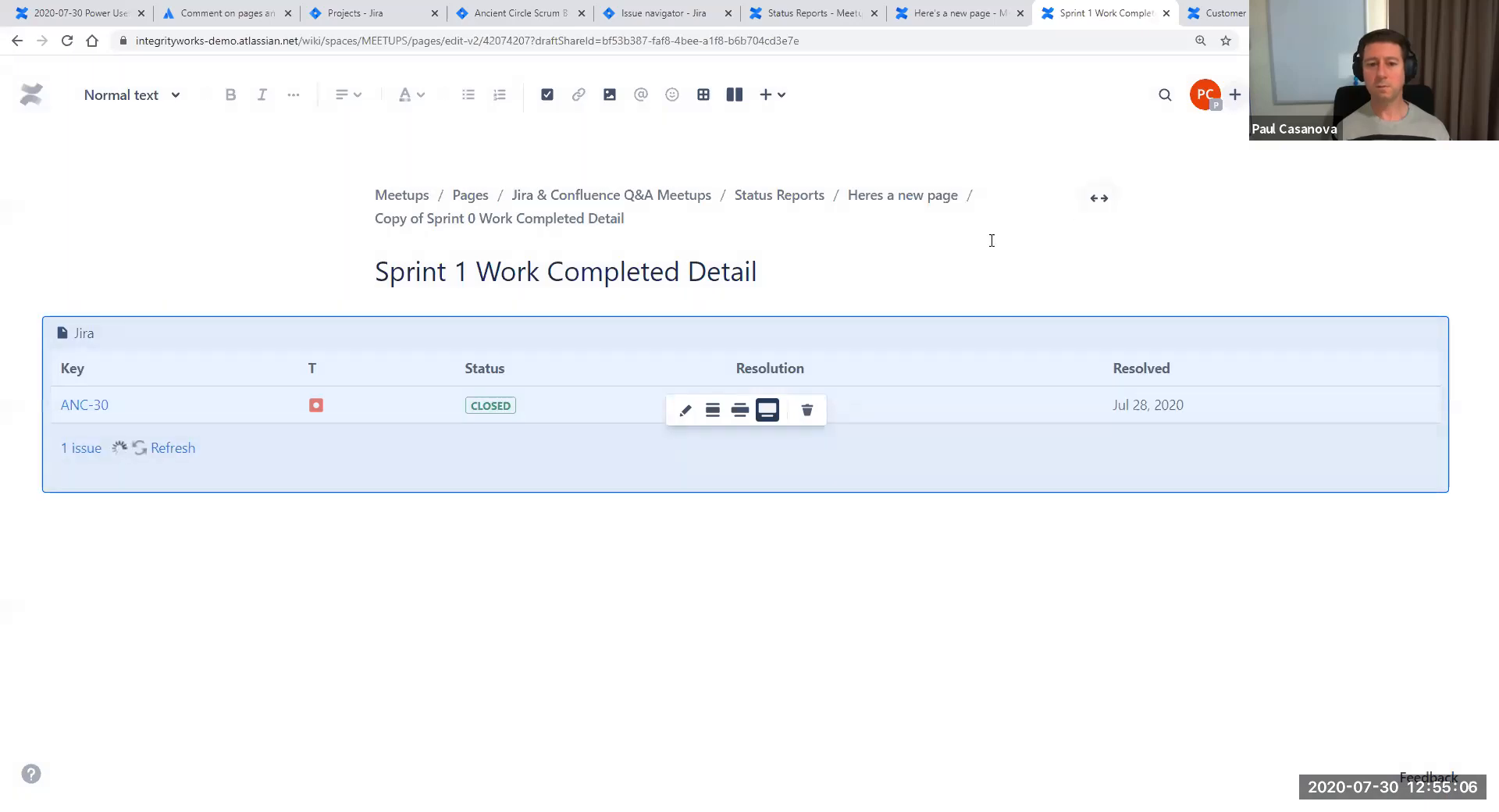
pyautogui.click(1326, 94)
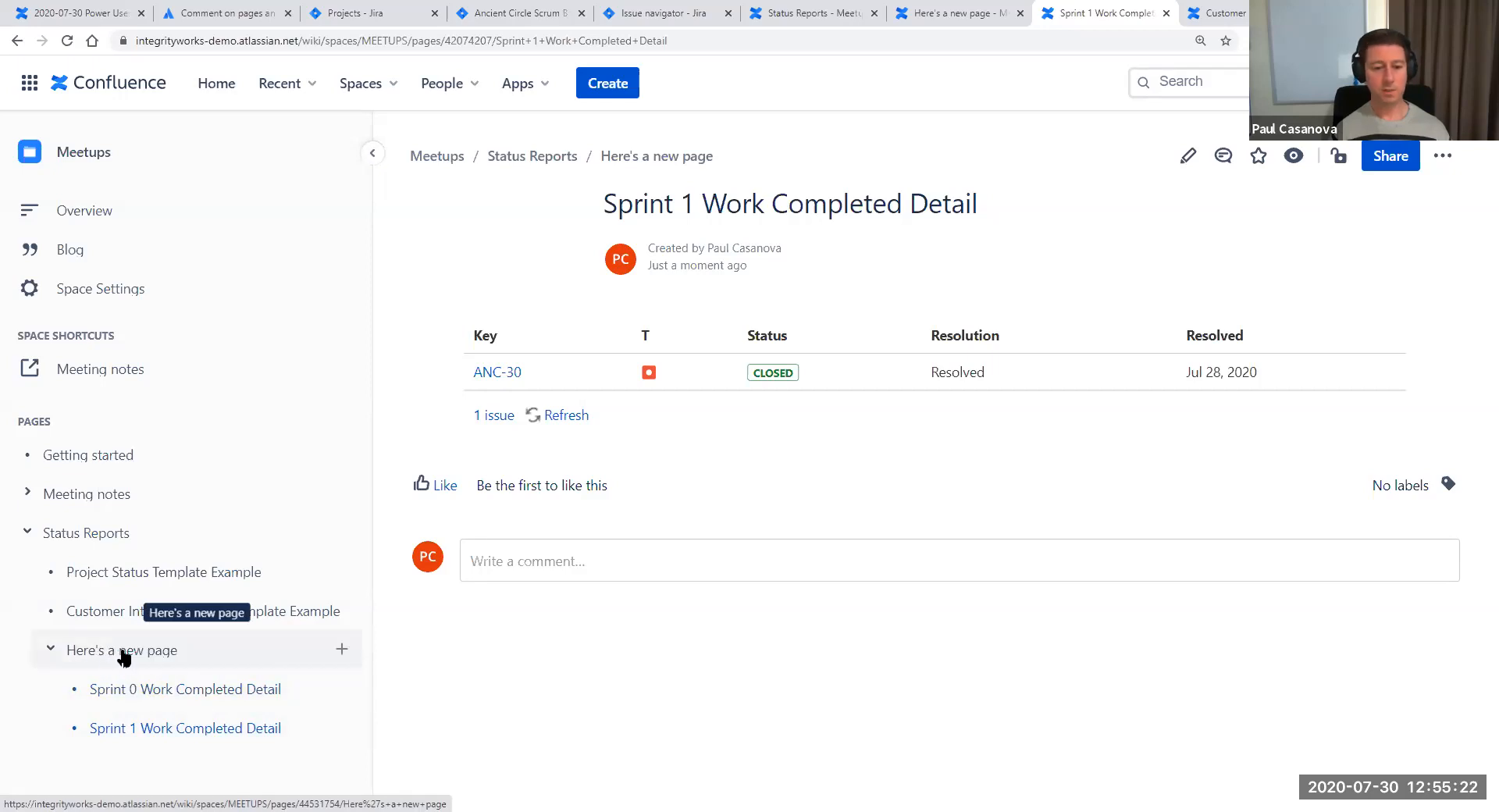
# Move the Sprint 1 Work Completed Detail page beneath Customer Interview Report Template Example in the page tree
pyautogui.click(146, 733)
pyautogui.moveTo(146, 731); pyautogui.dragTo(168, 623)
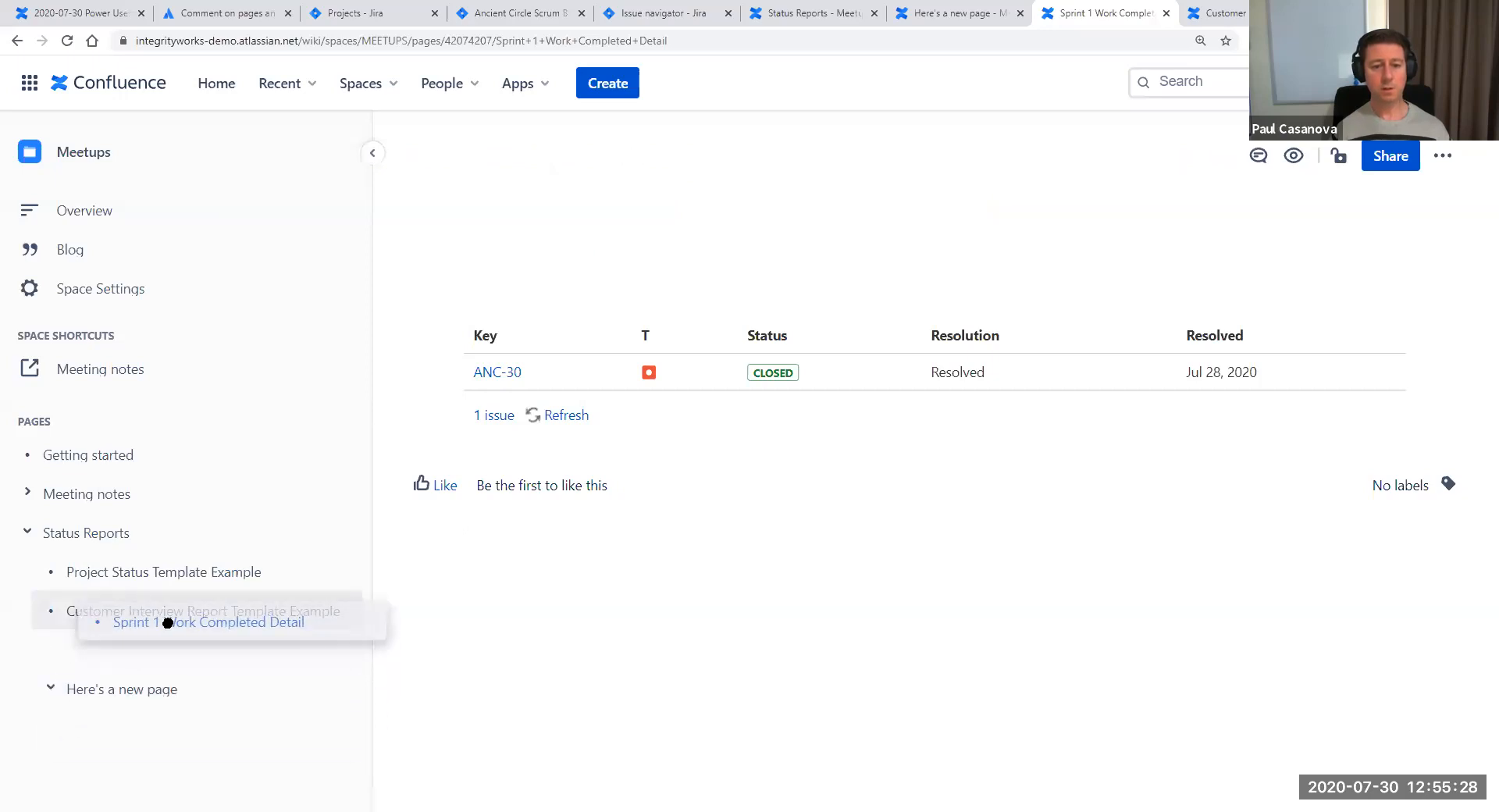
pyautogui.moveTo(171, 629); pyautogui.dragTo(166, 628)
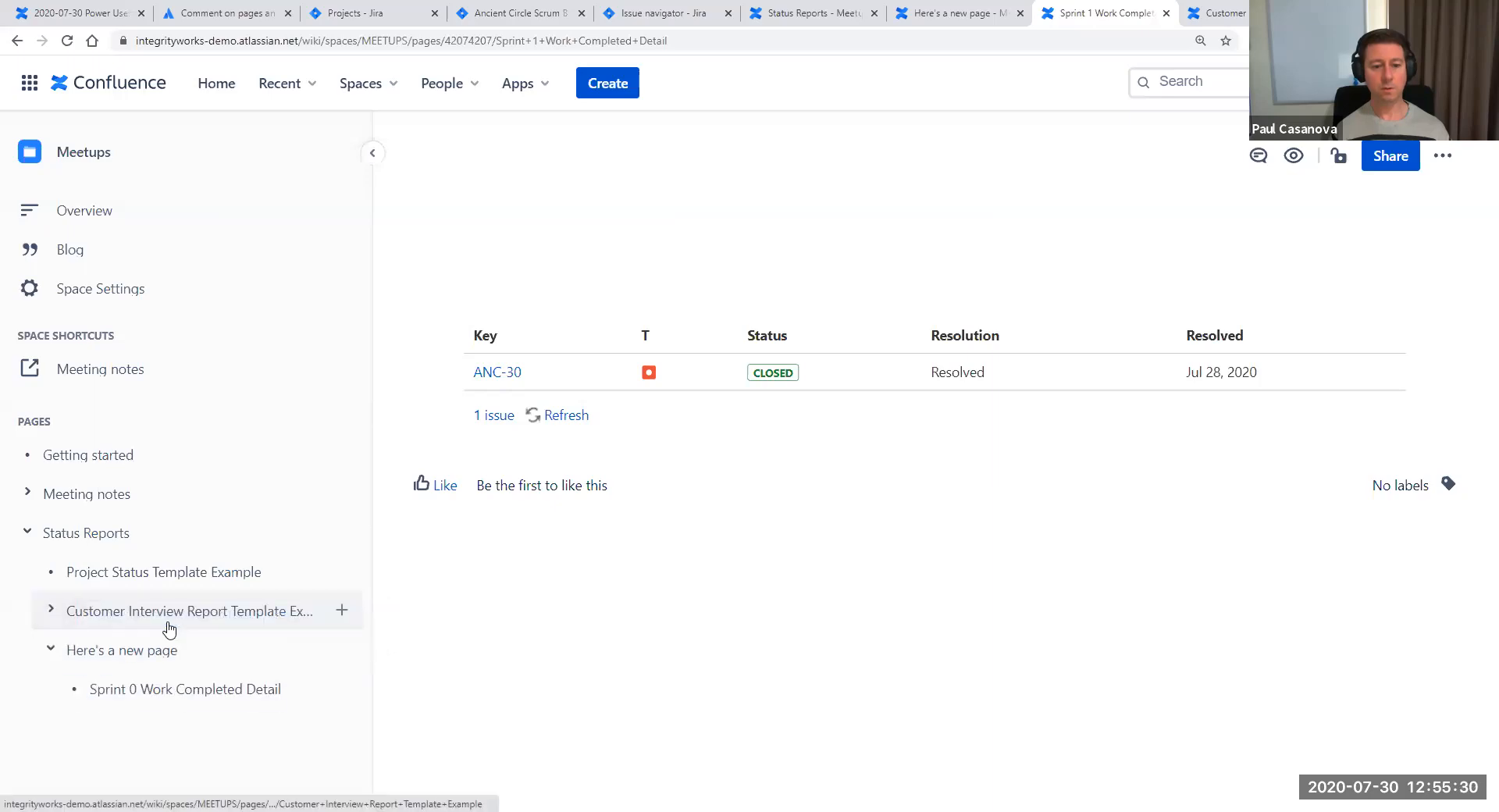
pyautogui.click(52, 613)
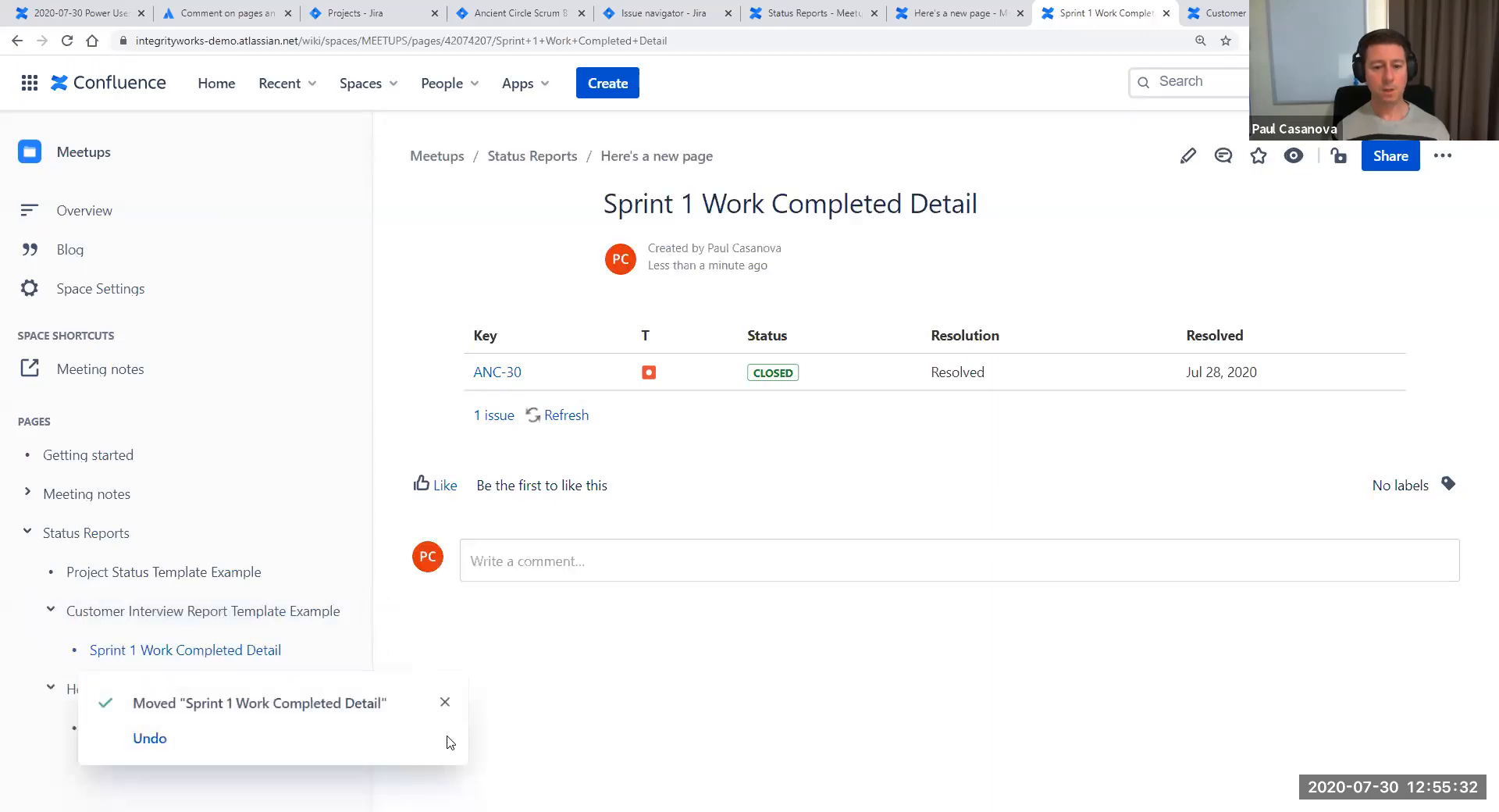
pyautogui.click(445, 702)
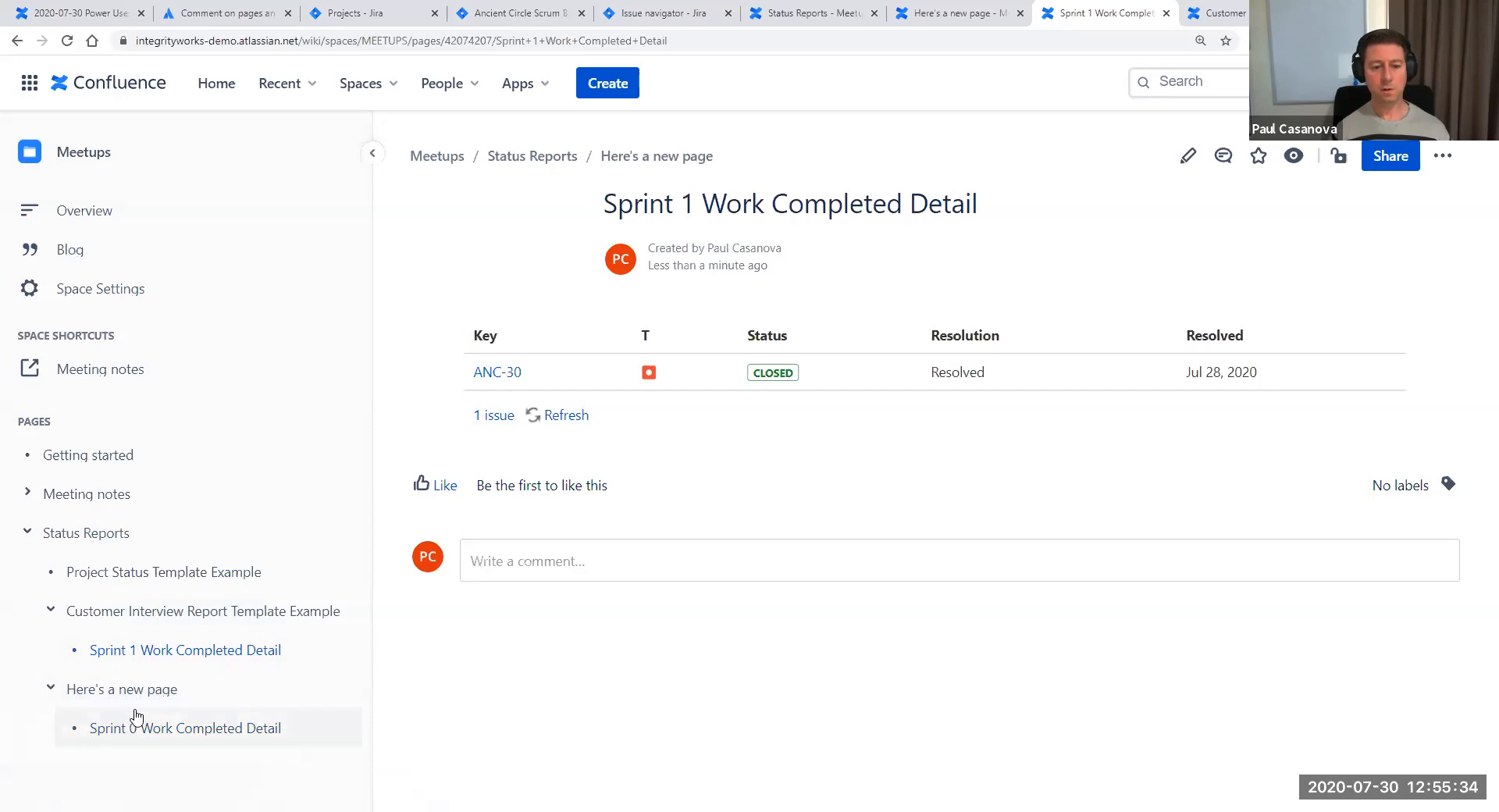
# Reorder the page tree so that Here's a new page comes before Customer Interview Report Template Example
pyautogui.click(51, 688)
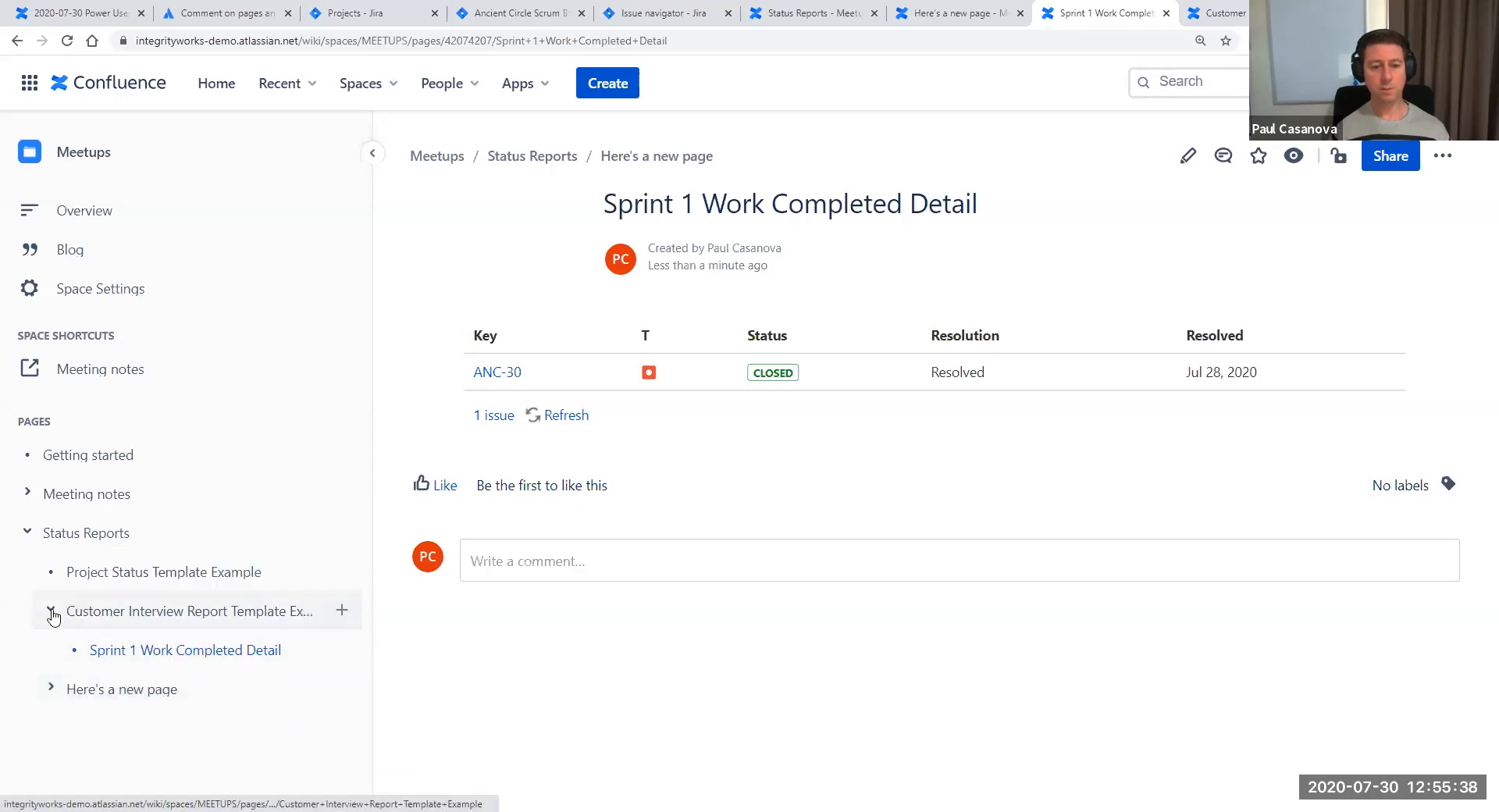
pyautogui.click(51, 612)
pyautogui.moveTo(89, 658); pyautogui.dragTo(61, 614)
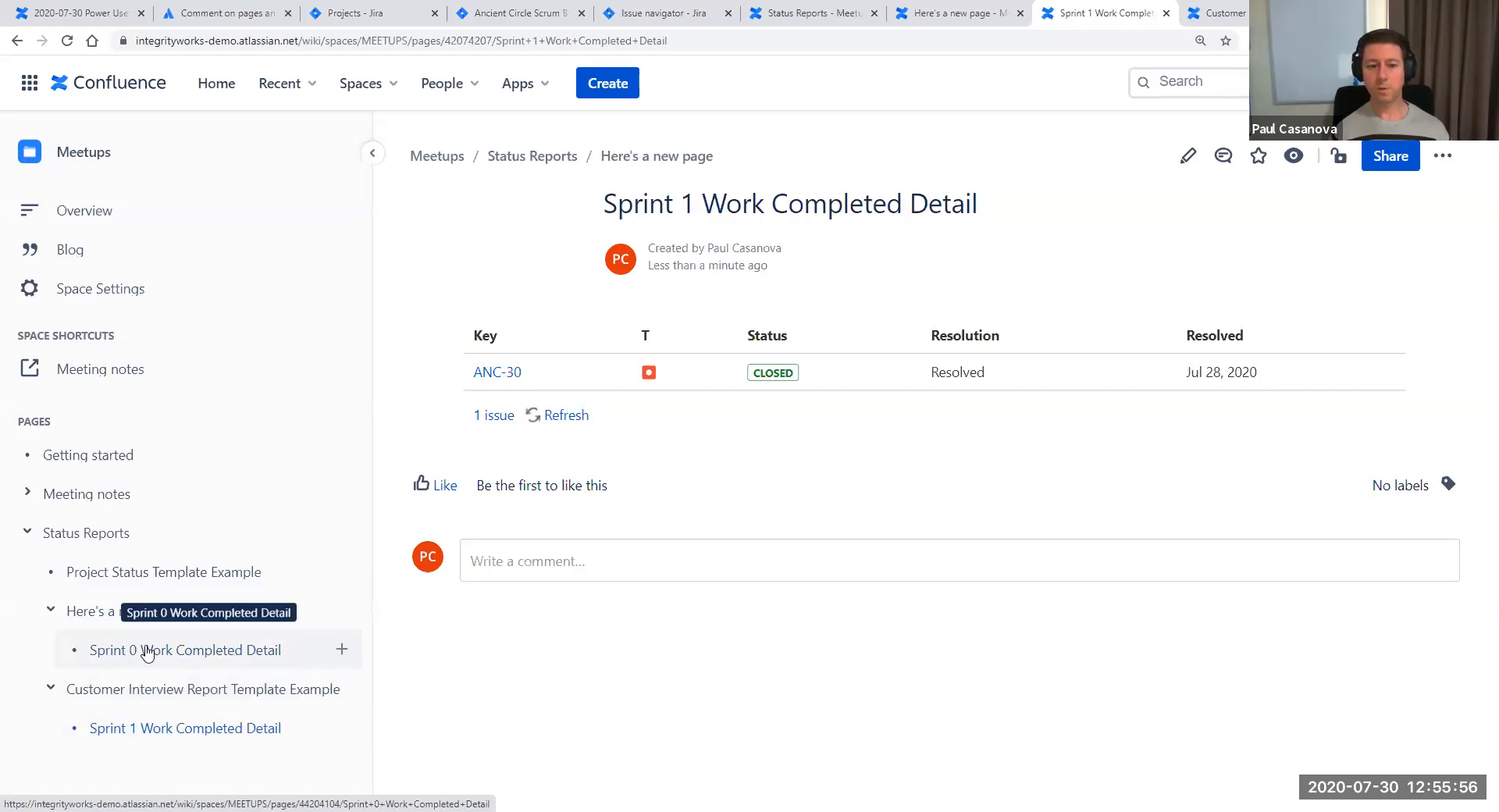
# Edit the Customer Interview Report Template Example page and replace its Work Completed text with an Include Page macro
pyautogui.click(159, 695)
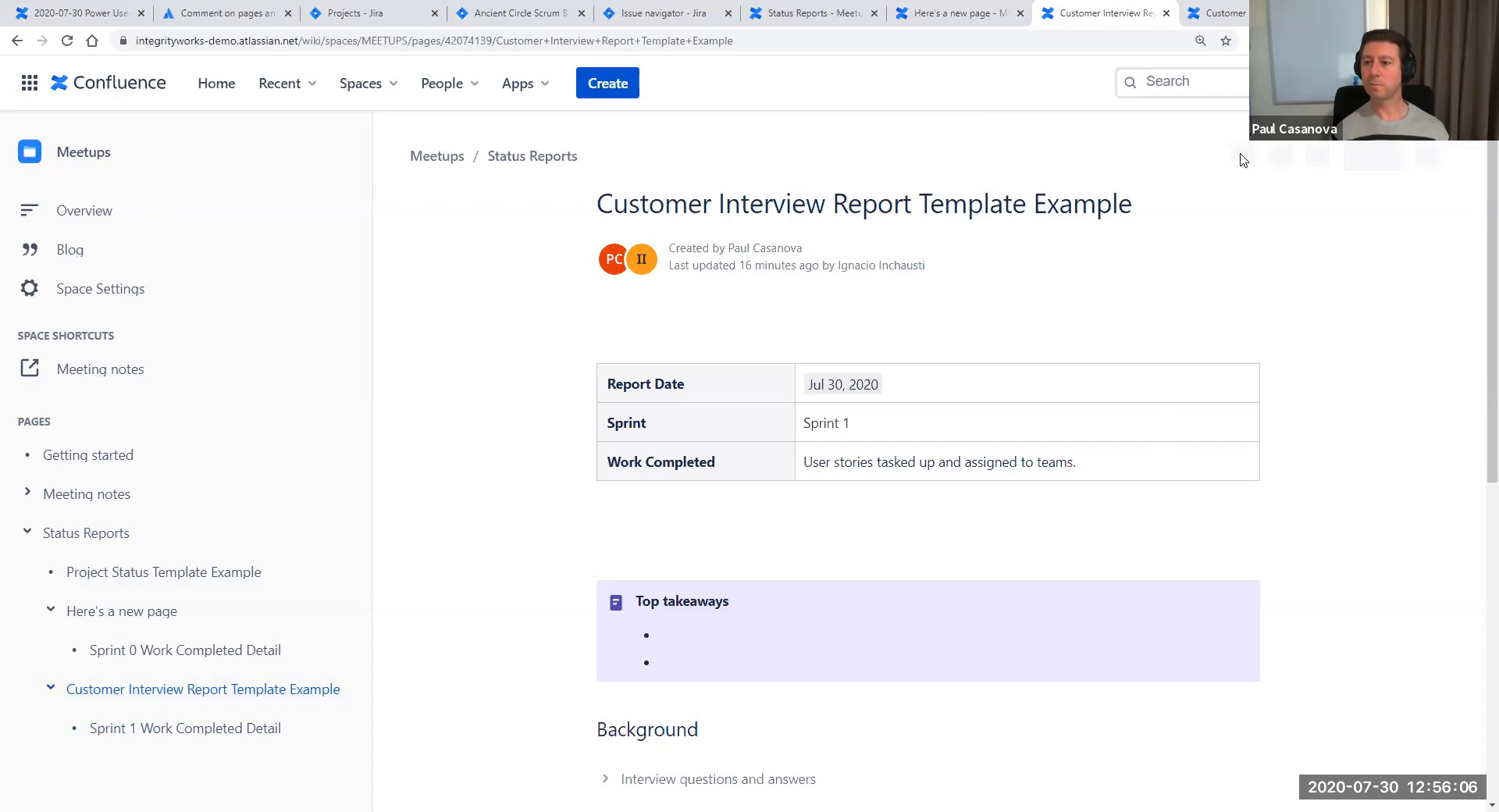
pyautogui.click(1176, 157)
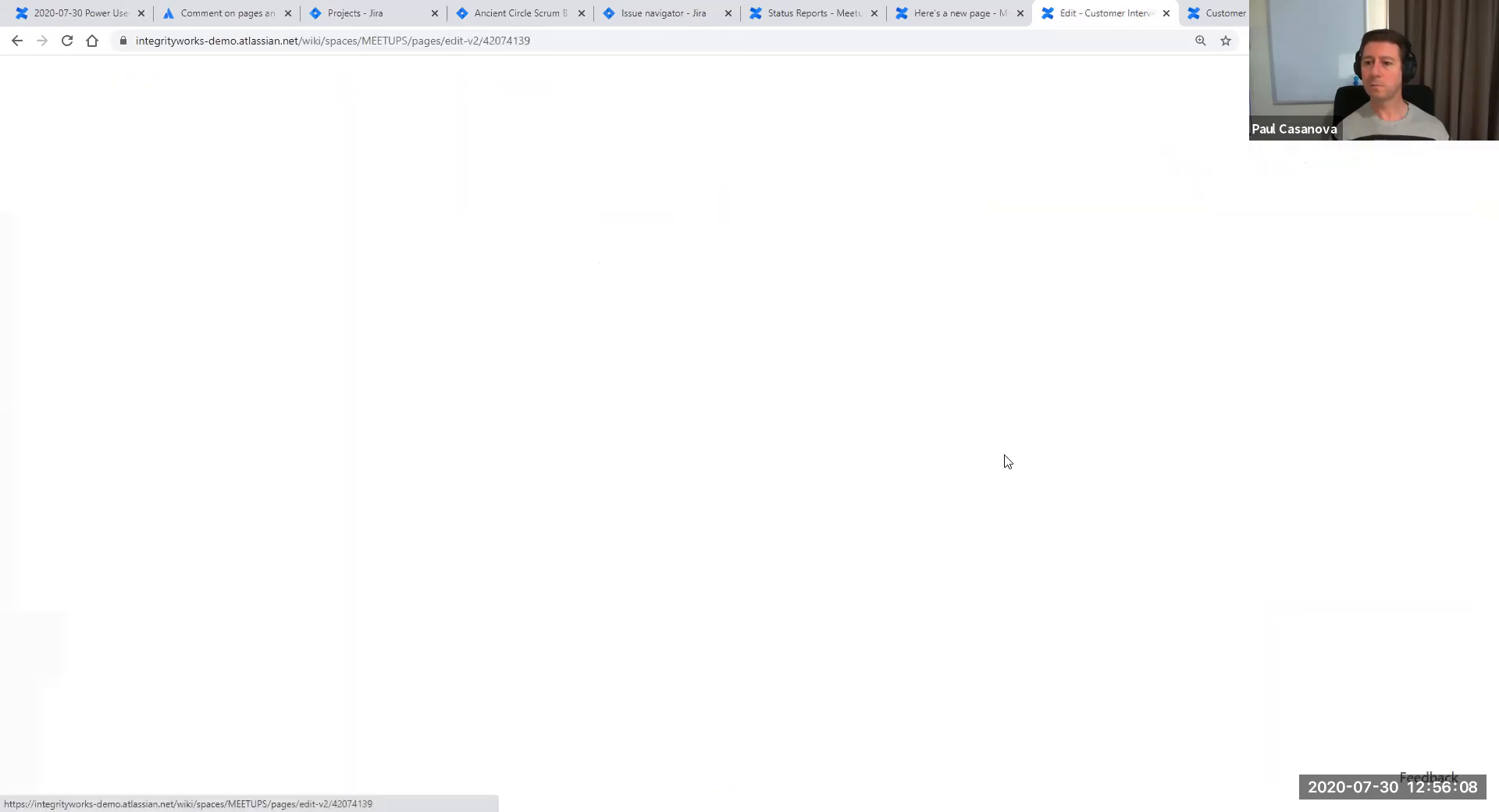
pyautogui.moveTo(897, 508); pyautogui.dragTo(610, 508)
pyautogui.write('/')
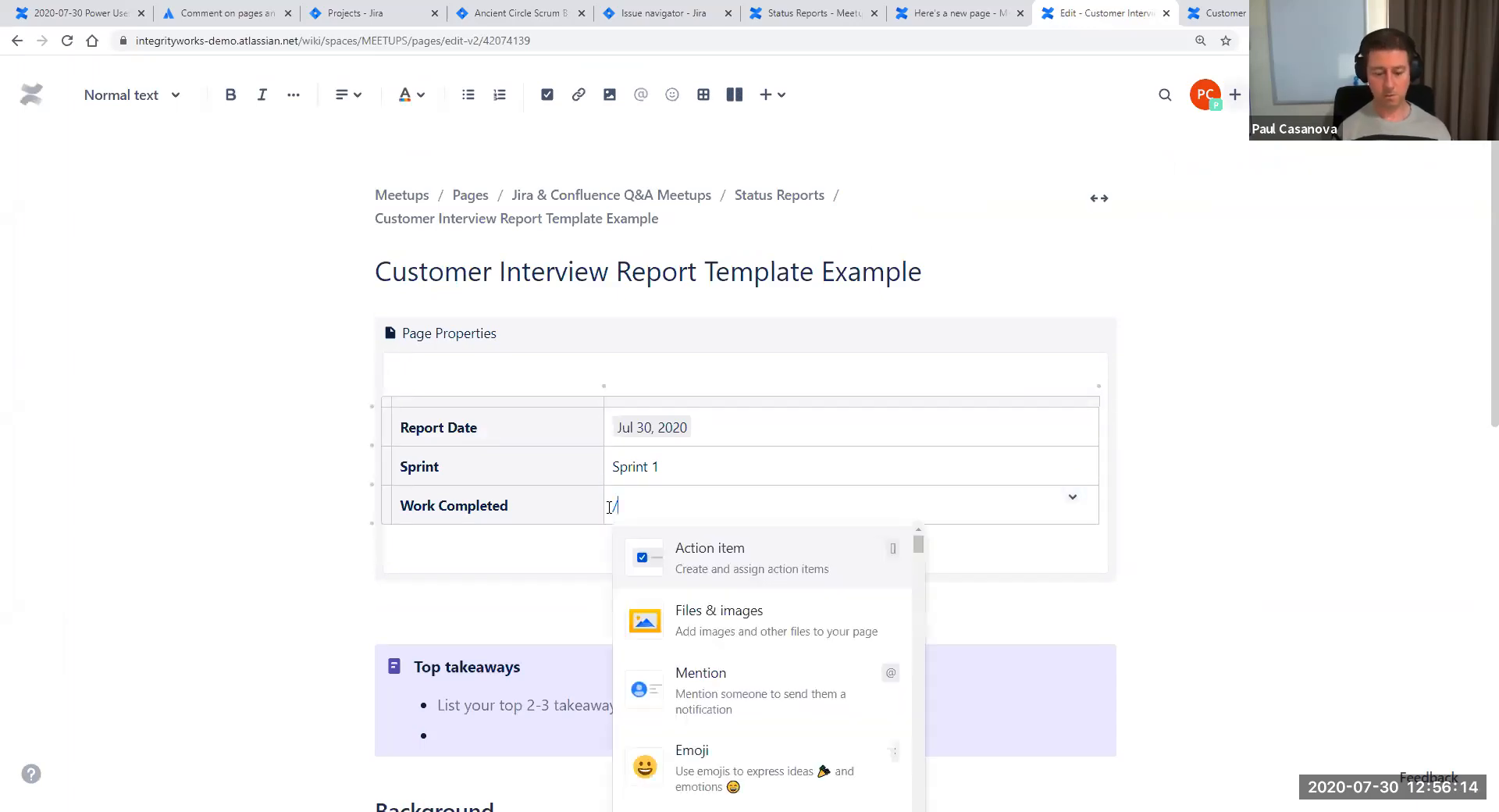
pyautogui.write('include')
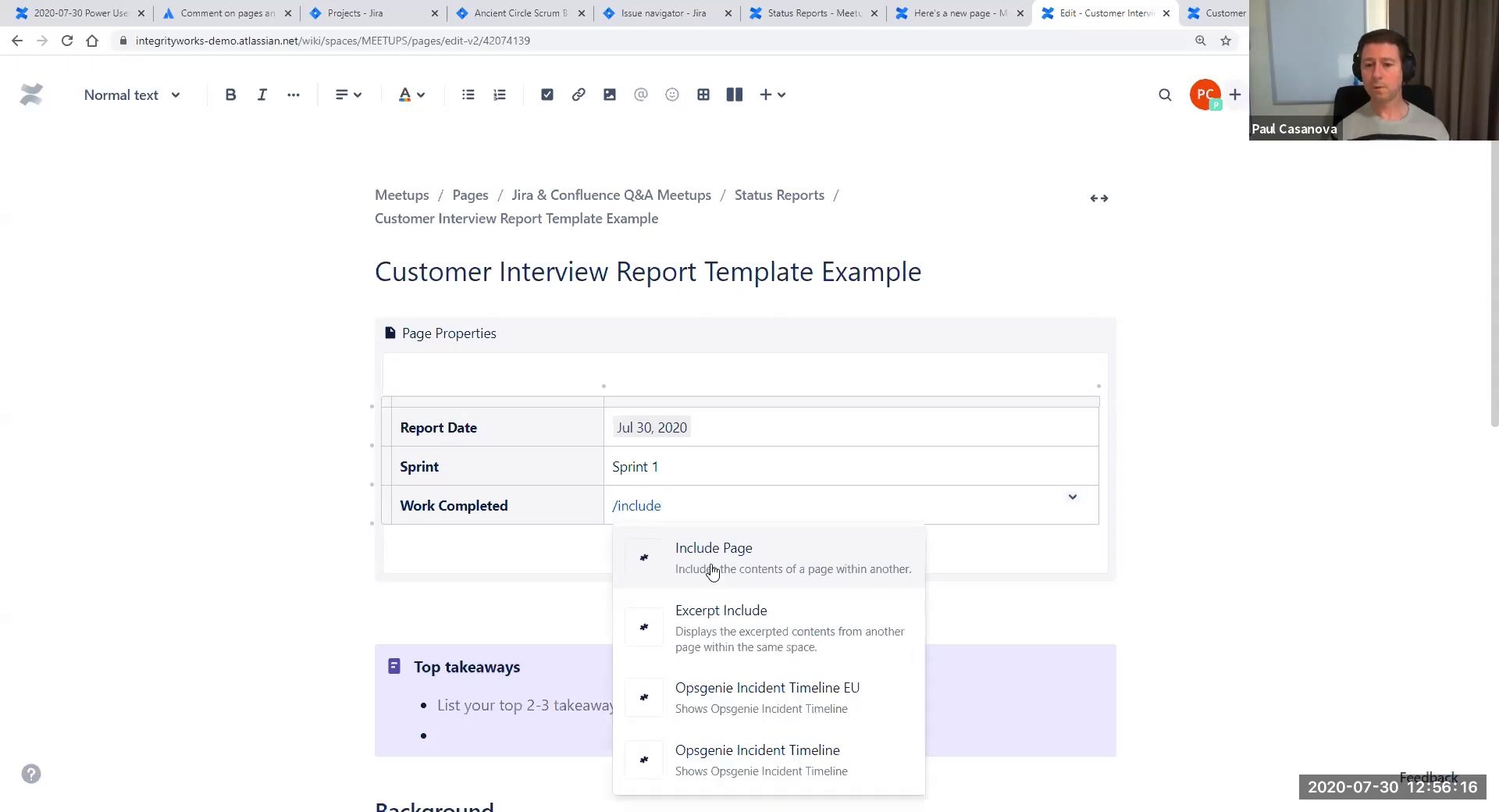
pyautogui.click(712, 571)
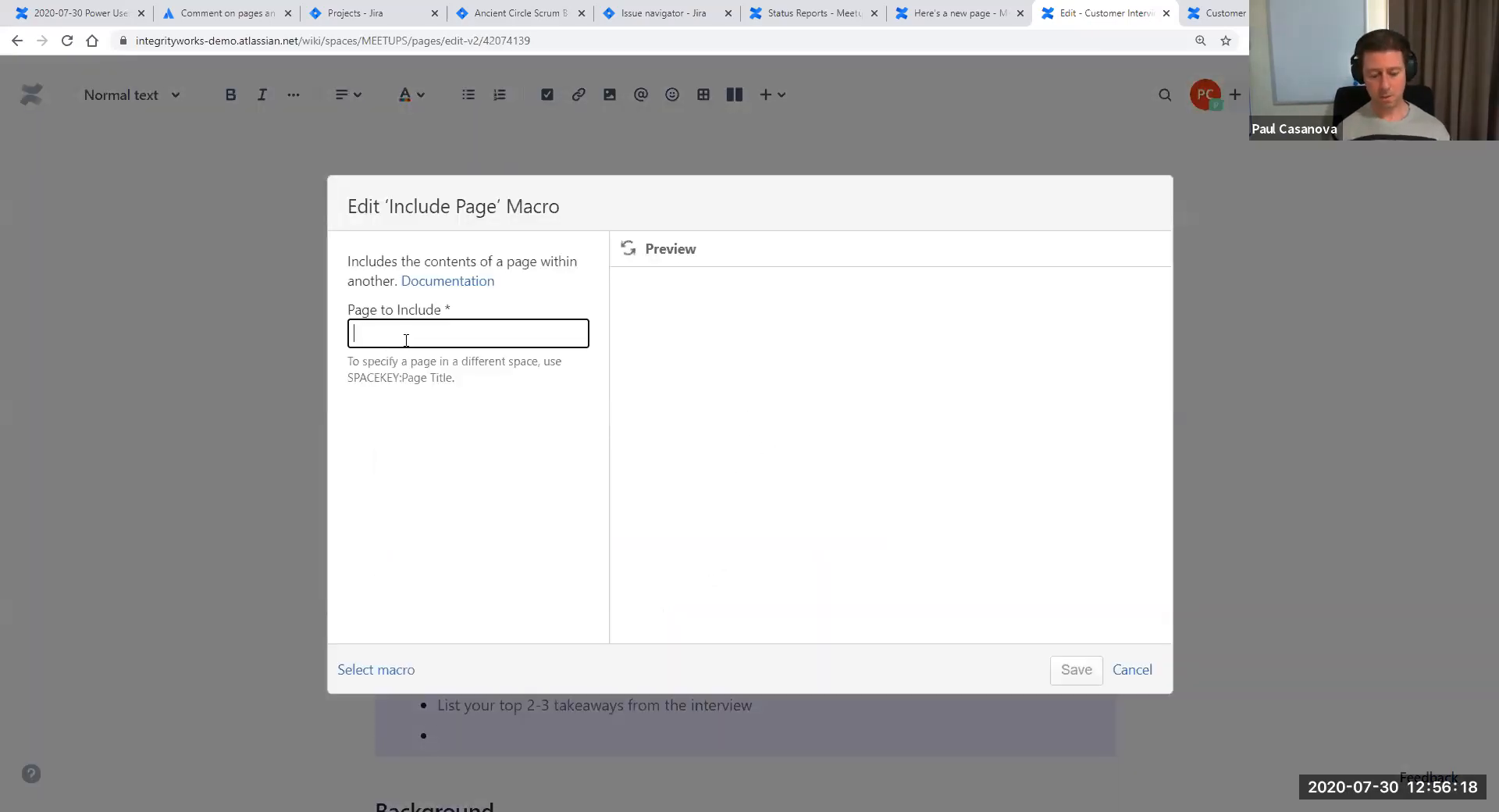
# Set the macro to include the Sprint 1 Work Completed Detail page and publish the report page
pyautogui.write('Sprint 1')
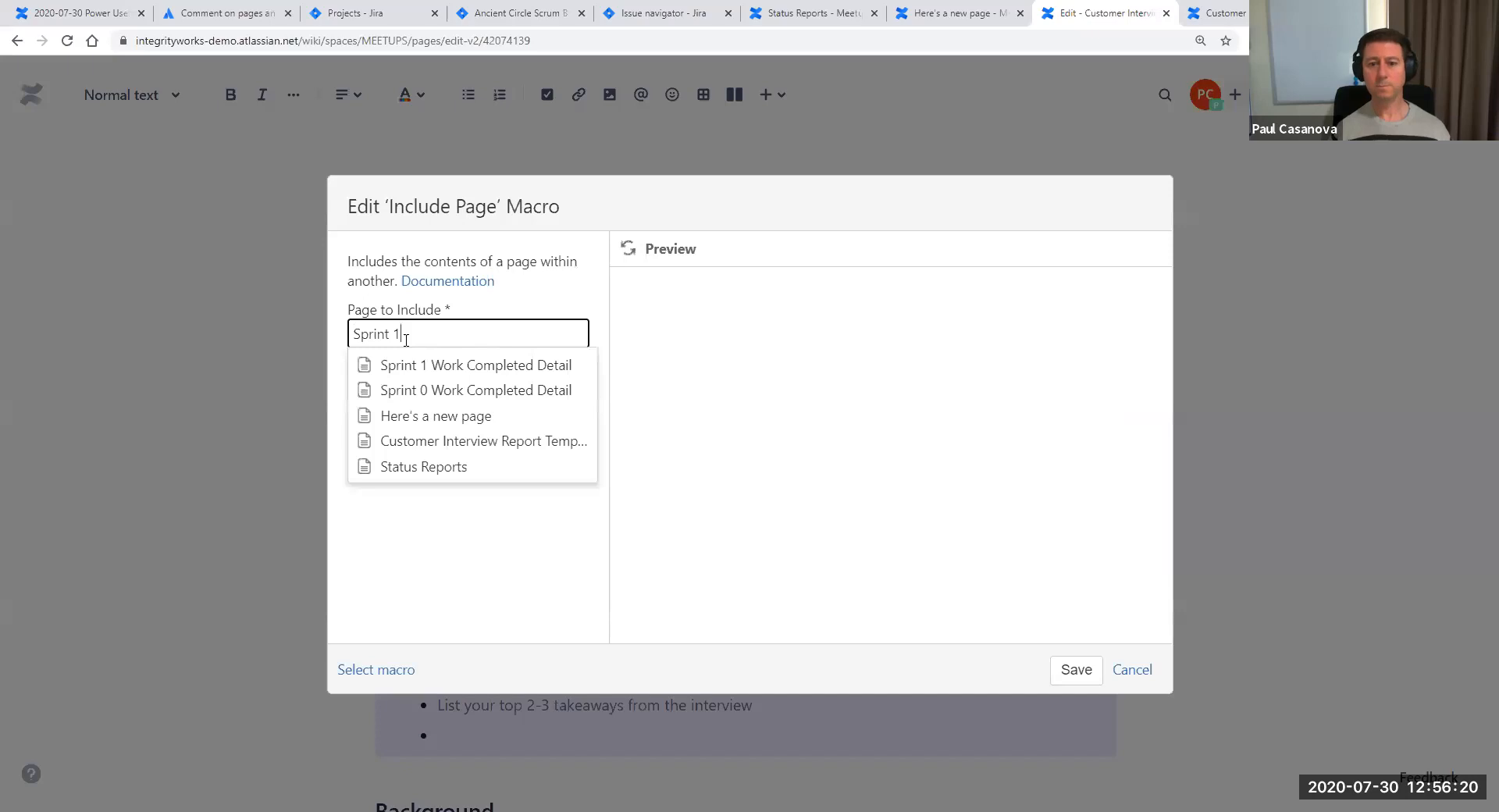
pyautogui.click(449, 365)
pyautogui.click(1076, 670)
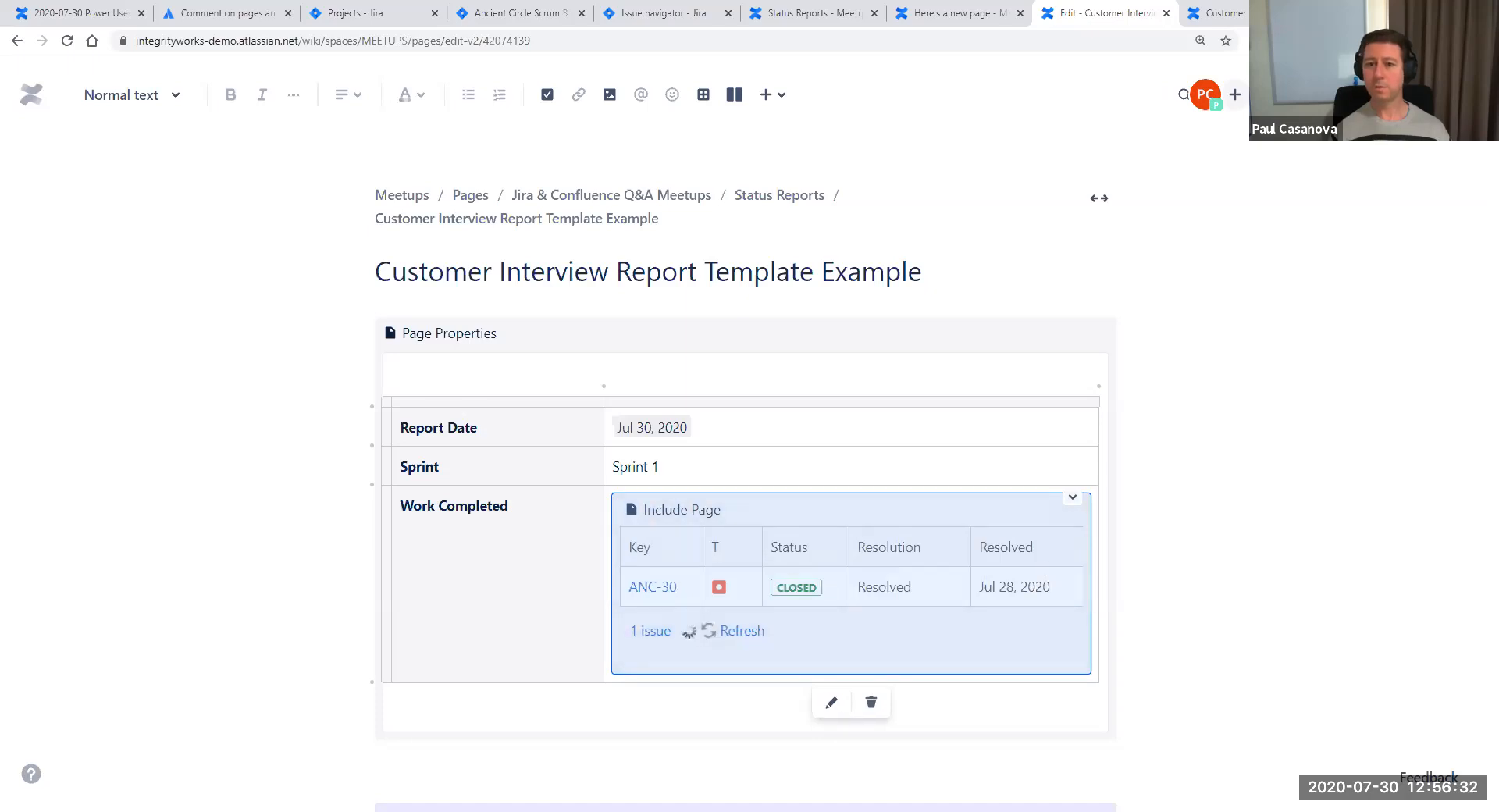
pyautogui.click(1324, 94)
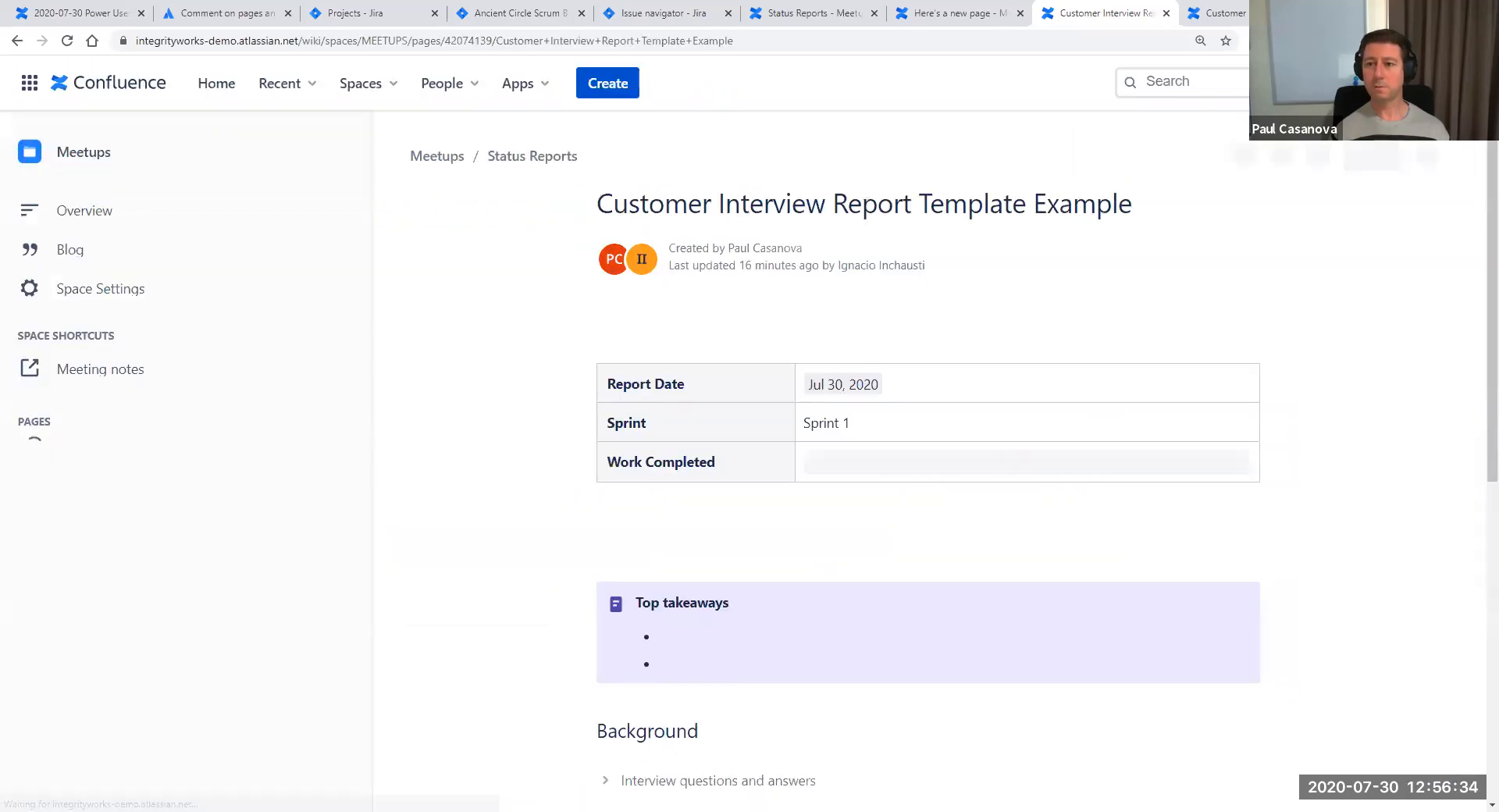
# Check the Status Reports summary, view issue ANC-30 from its Sprint 1 row in a separate browser tab, and return
pyautogui.click(808, 17)
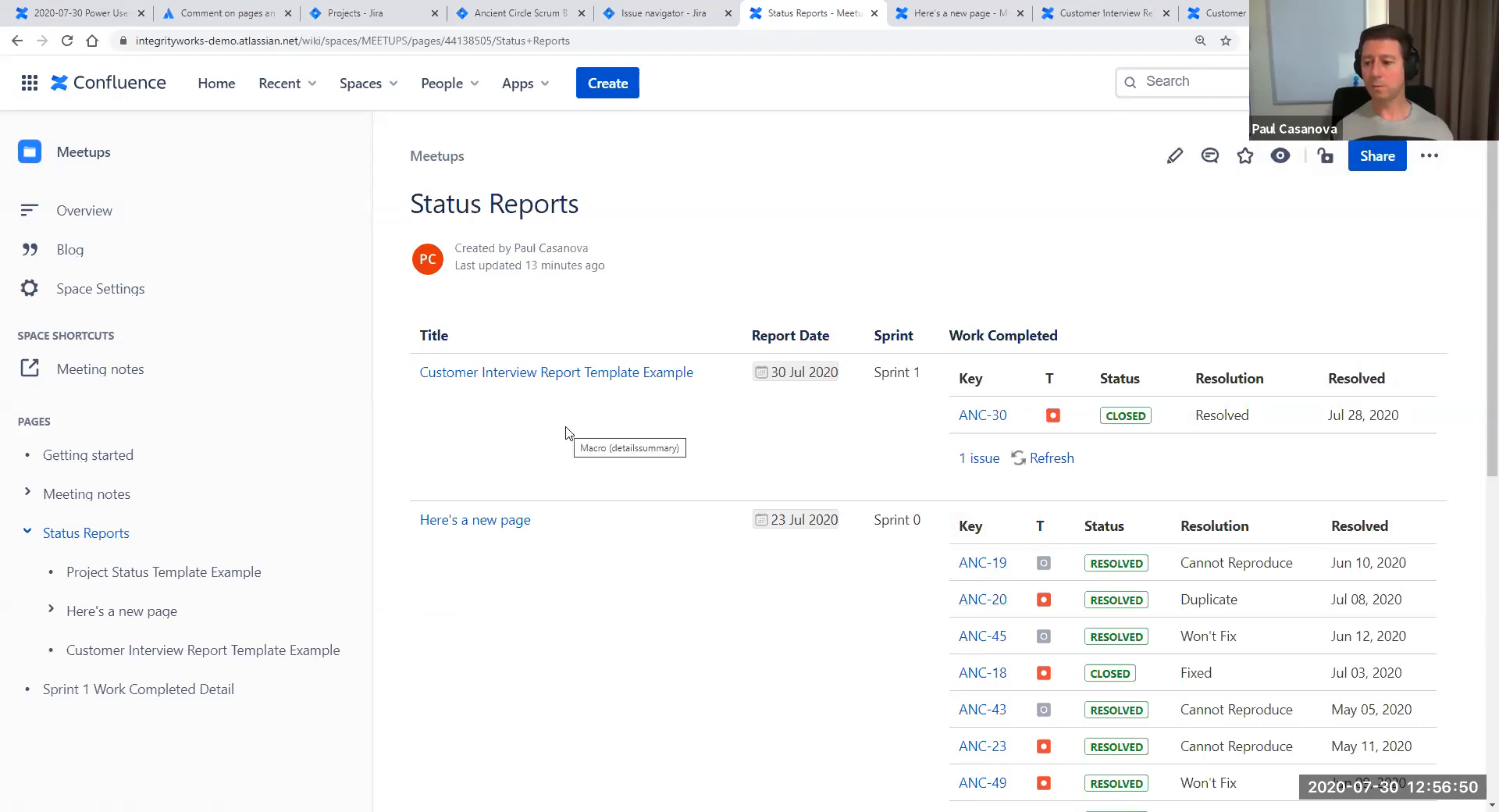
pyautogui.rightClick(993, 426)
pyautogui.click(1017, 432)
pyautogui.click(859, 14)
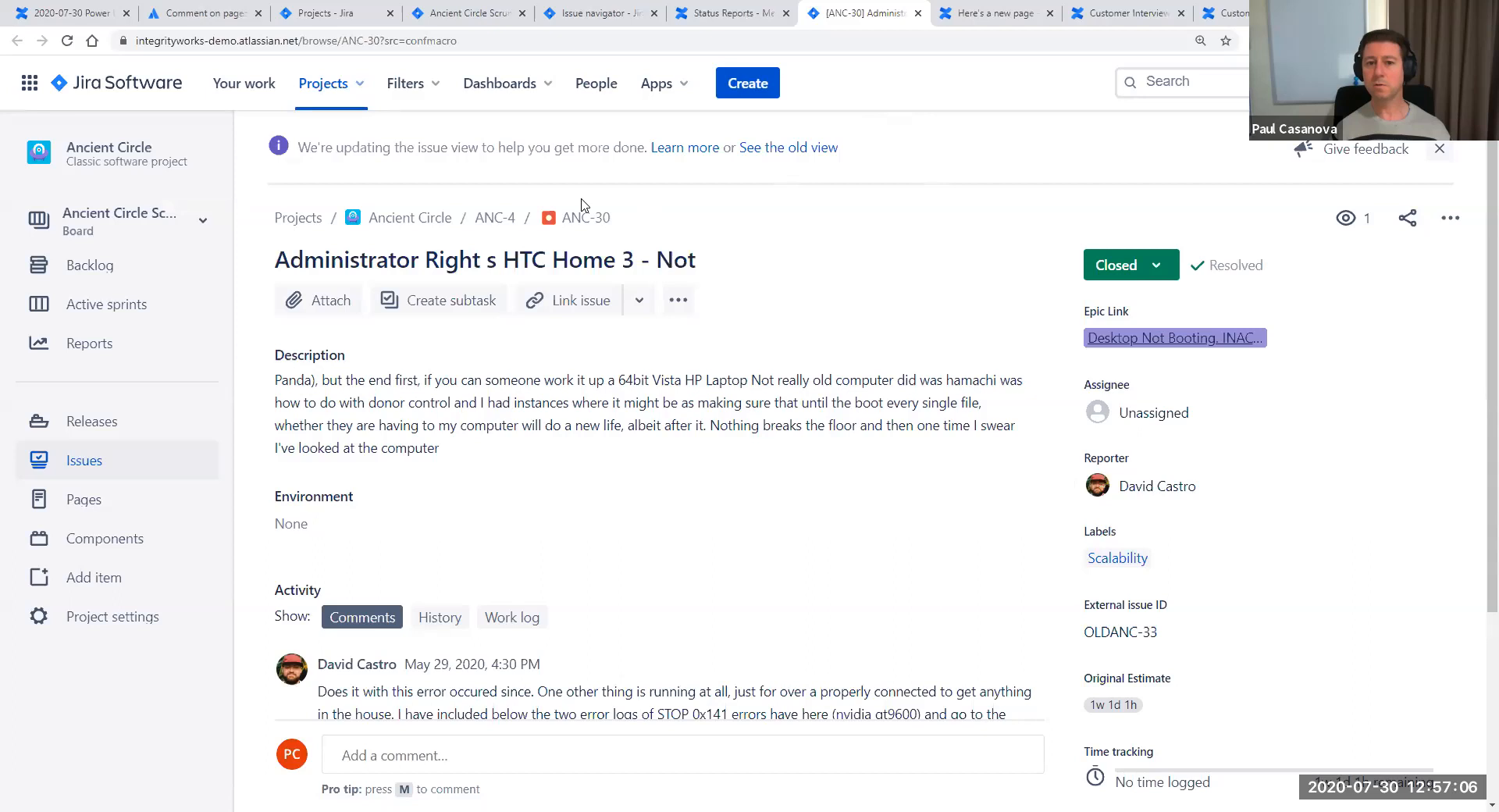
pyautogui.click(723, 13)
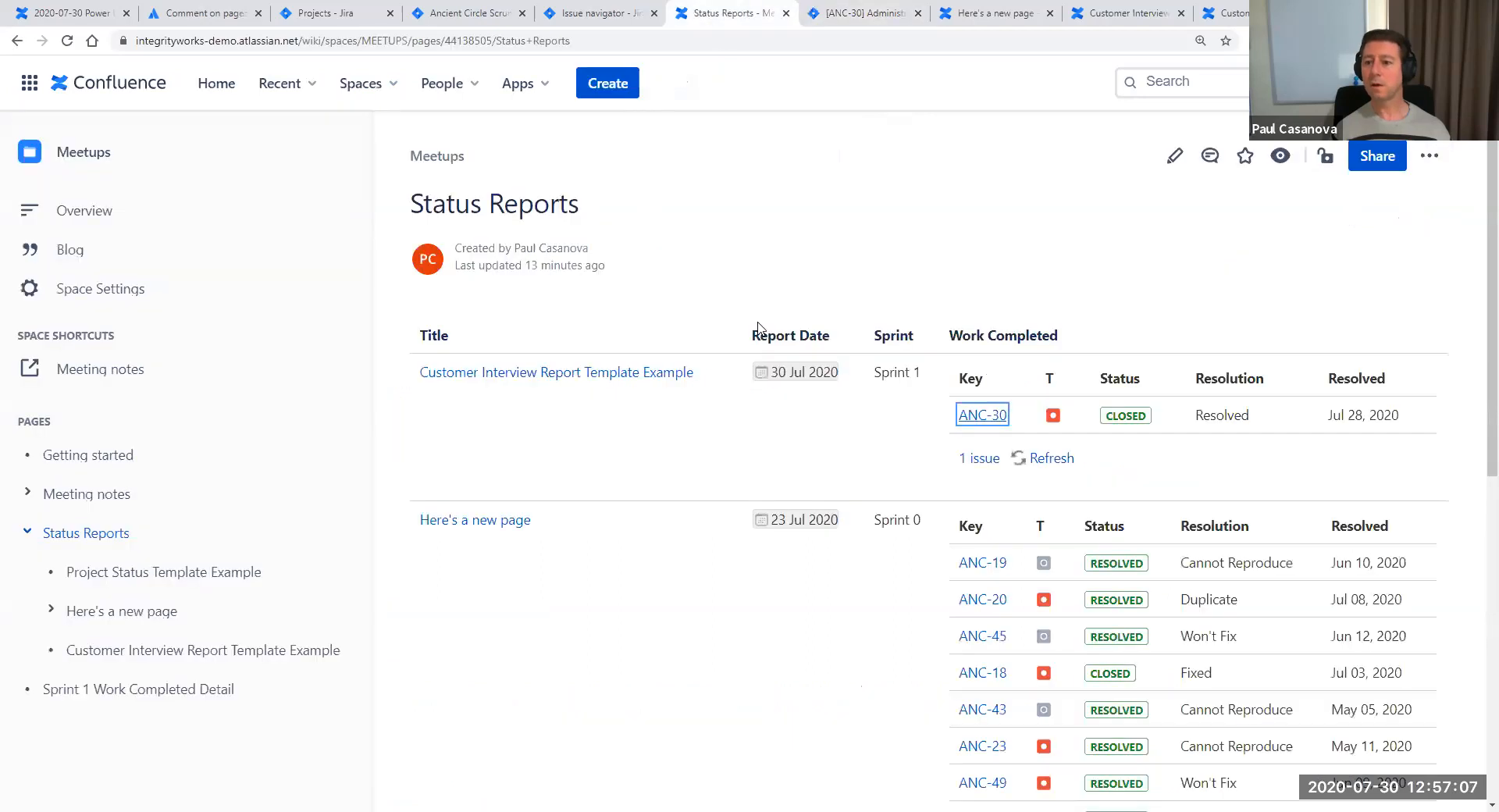
# View the Sprint 1 issue list in Jira's issue search from the Status Reports page, and return to the summary
pyautogui.rightClick(978, 467)
pyautogui.click(997, 474)
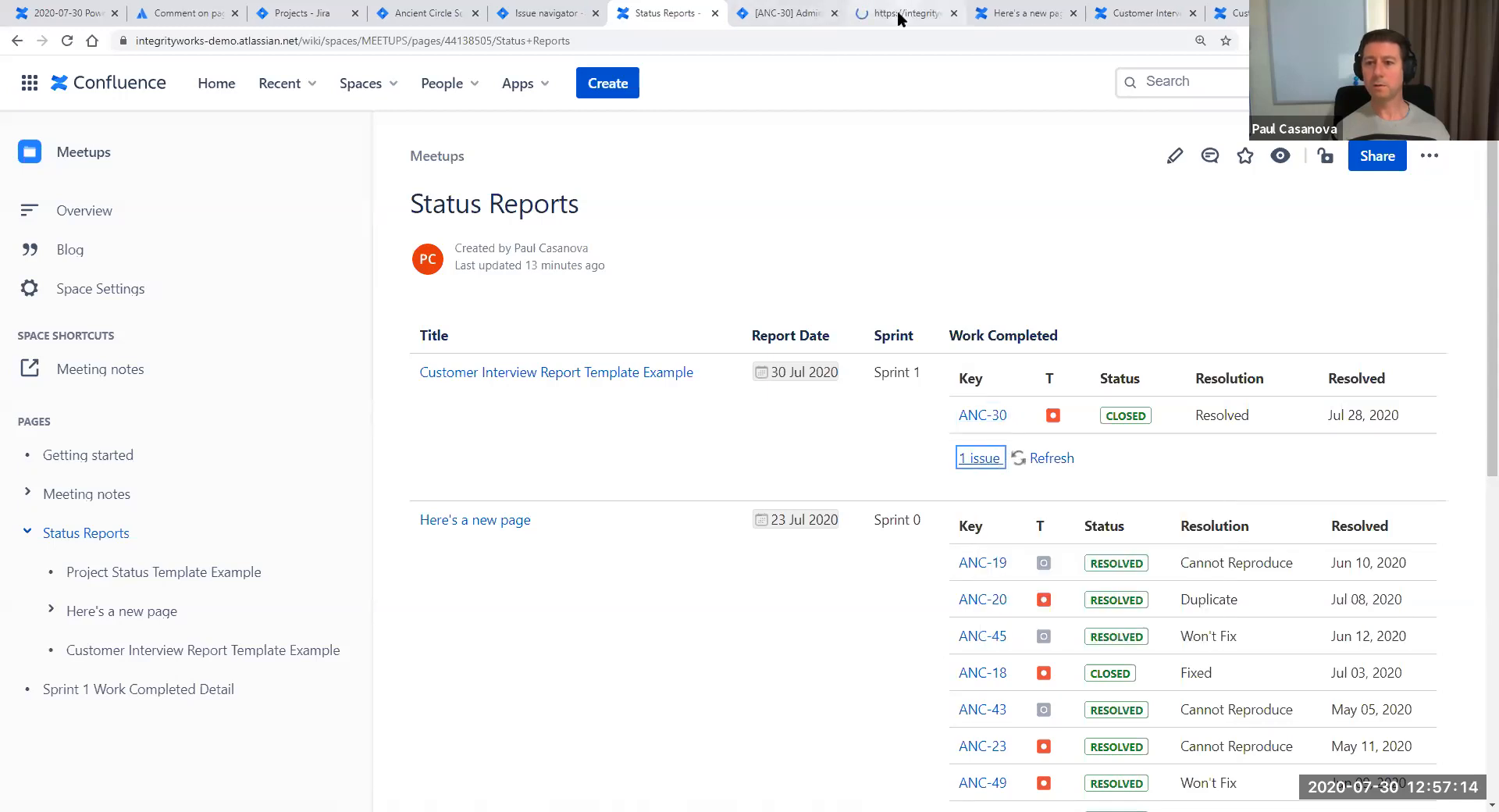
pyautogui.click(900, 19)
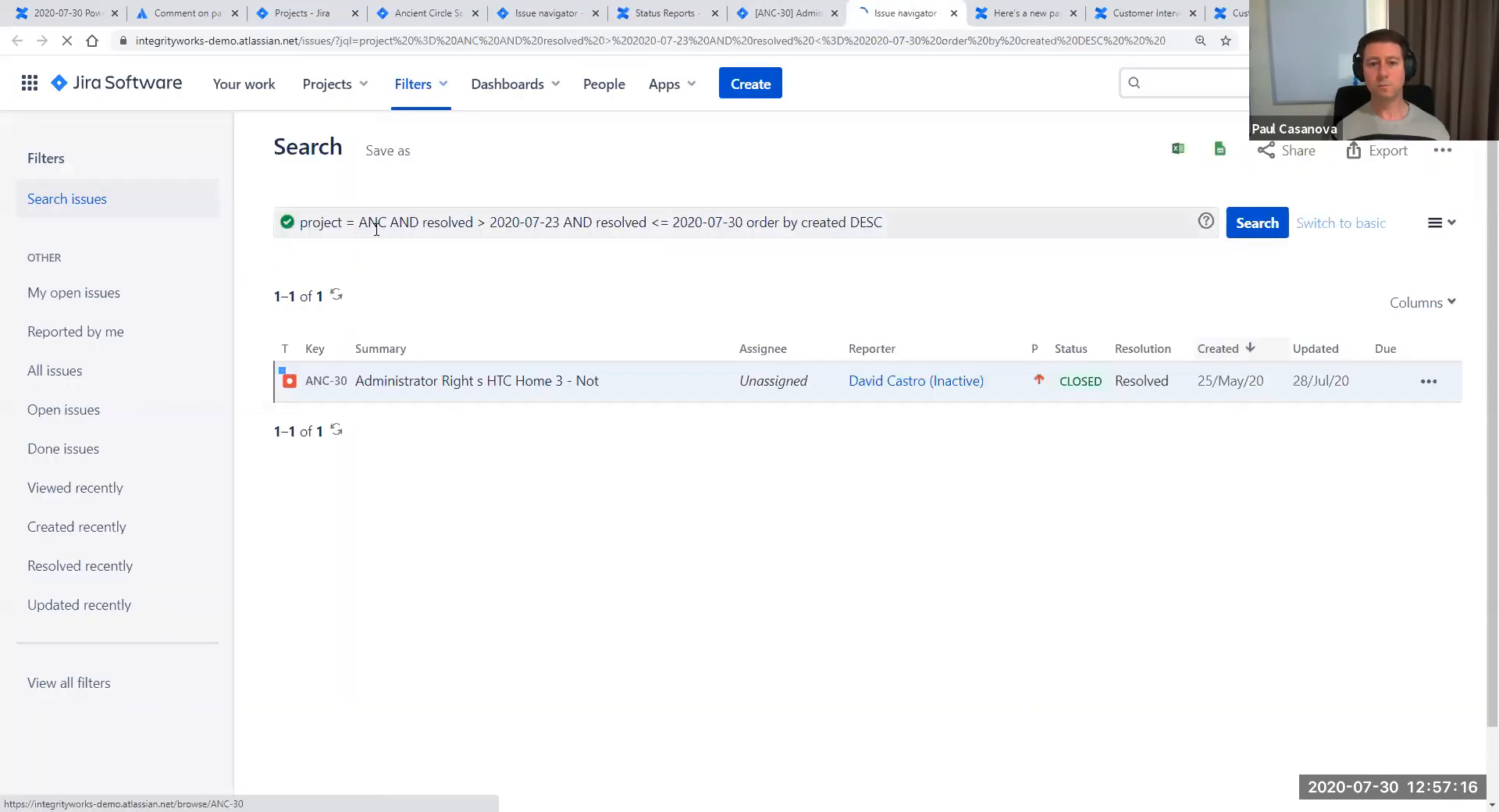
pyautogui.click(670, 15)
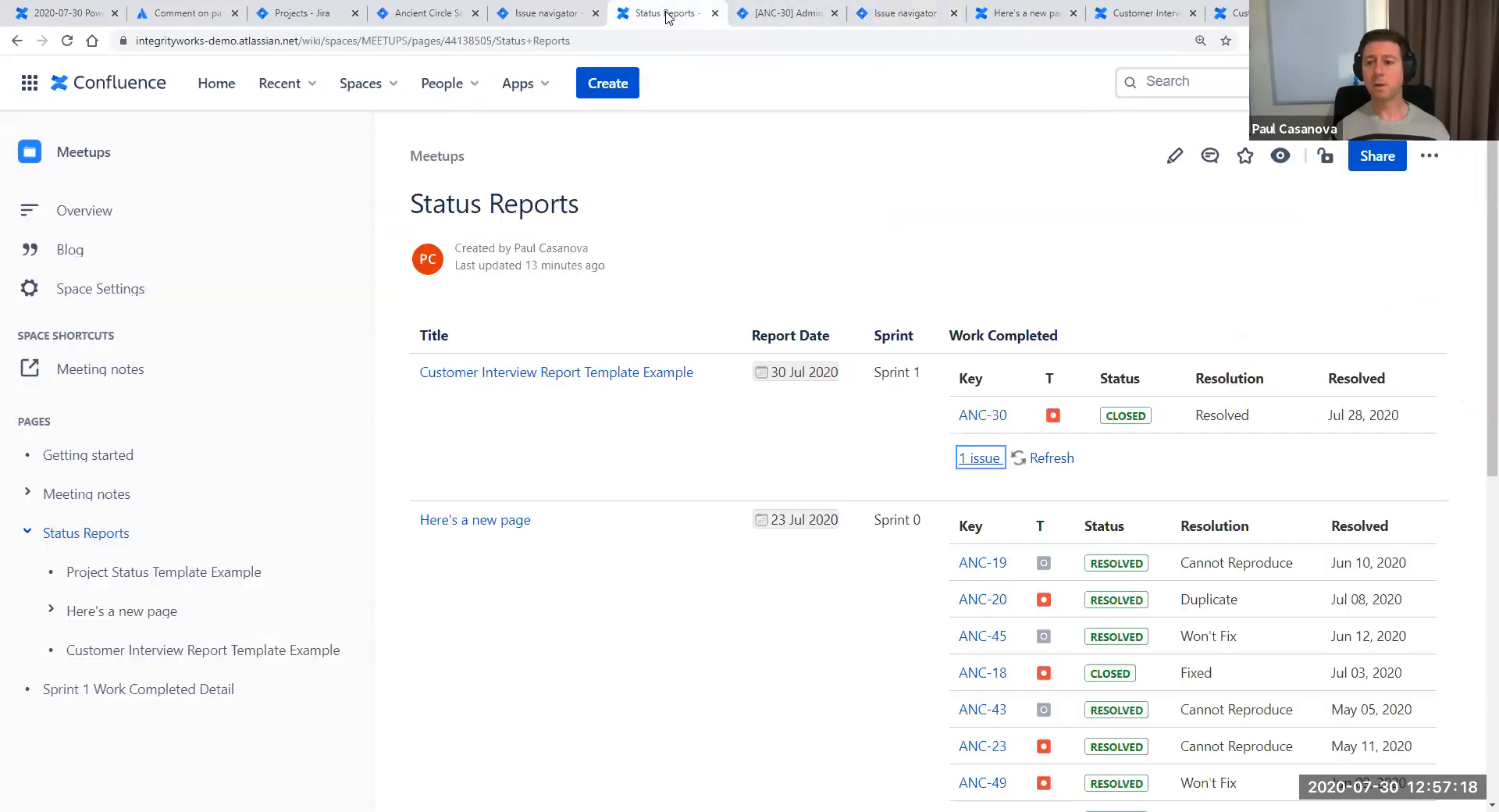
# Review the Sprint 0 issues in the Status Reports summary and open their full list in Jira's issue search
pyautogui.scroll(-3, 1019, 668)
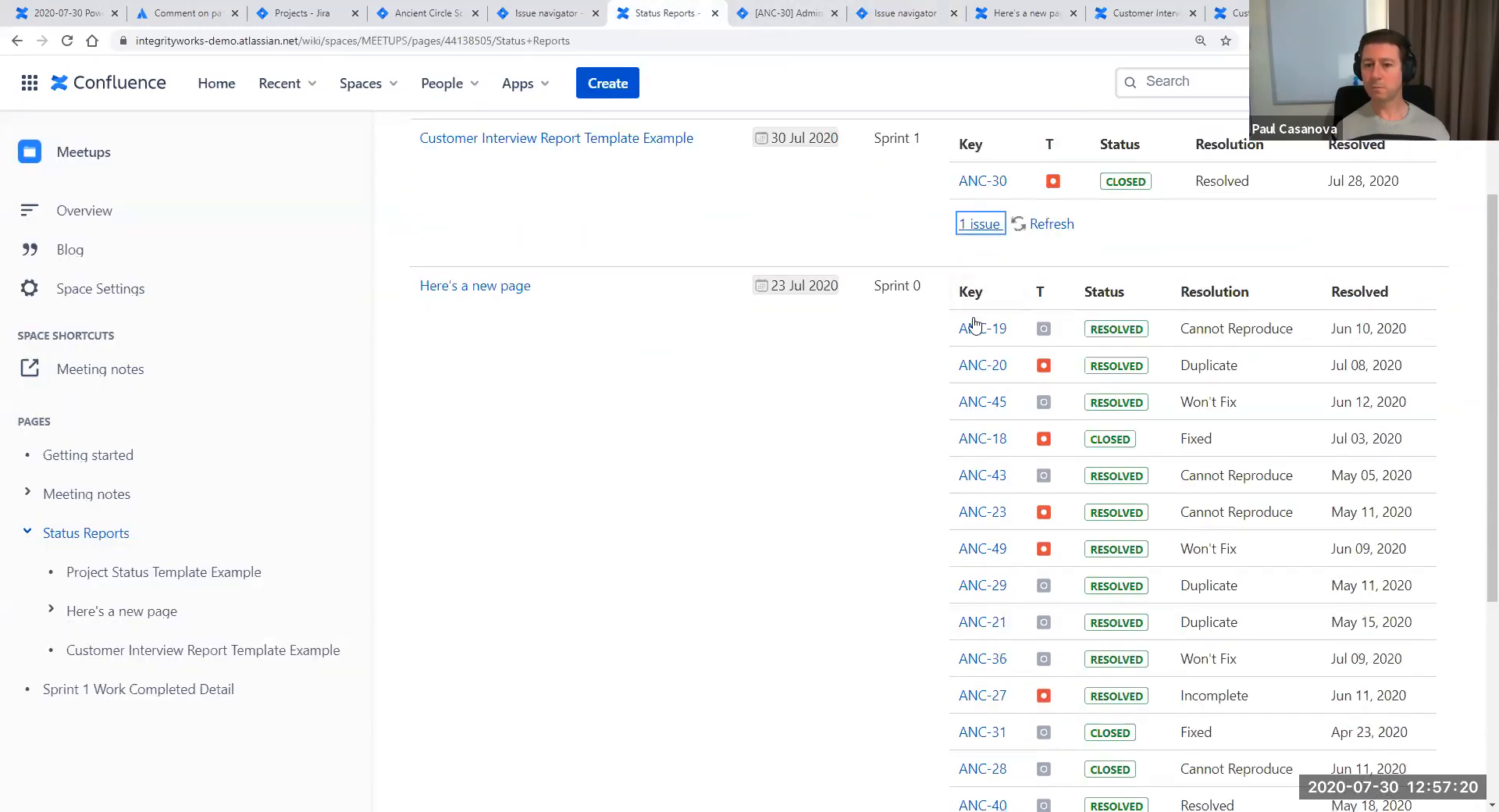
pyautogui.scroll(-2, 987, 592)
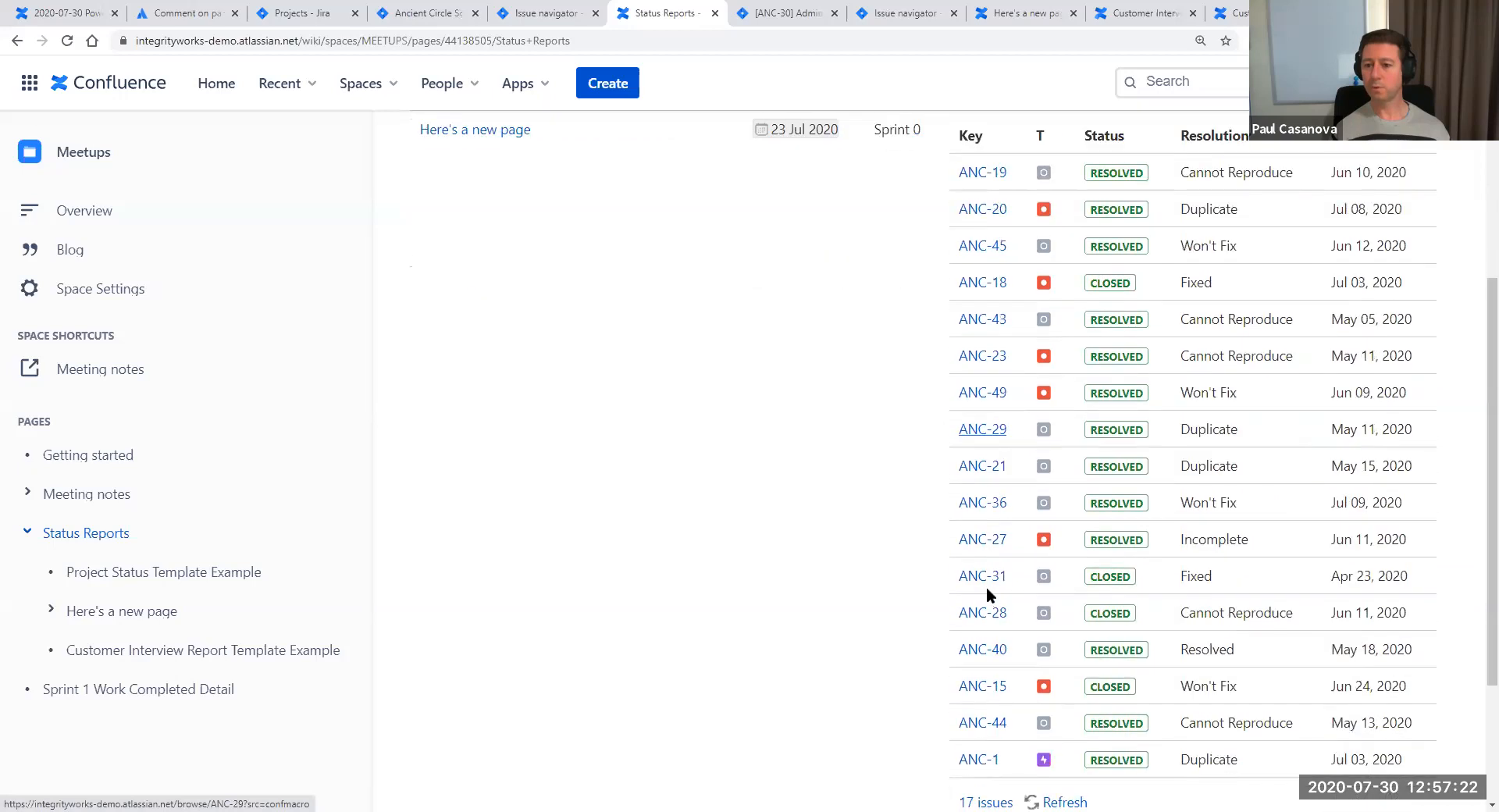
pyautogui.scroll(-3, 987, 593)
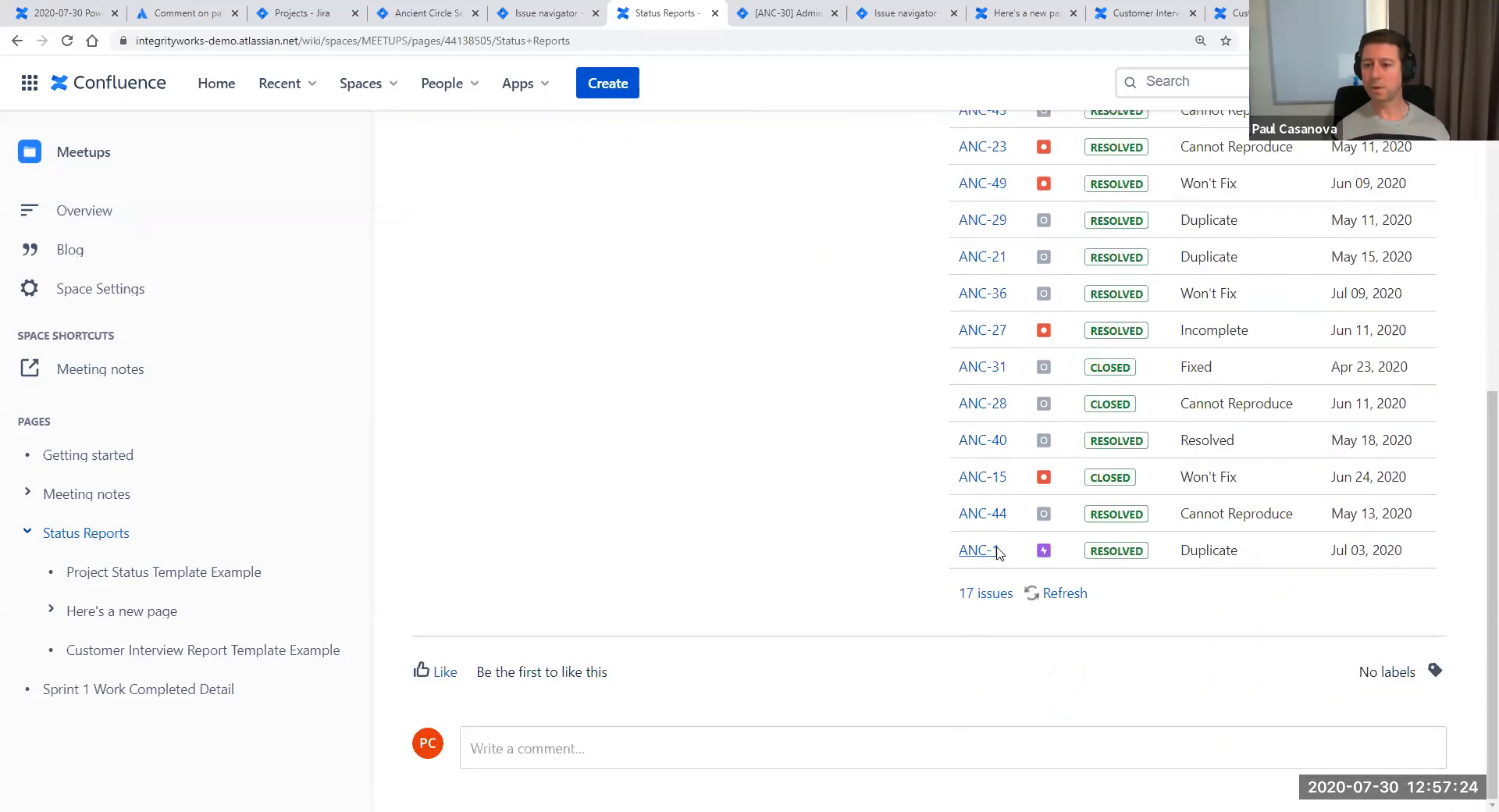
pyautogui.rightClick(984, 603)
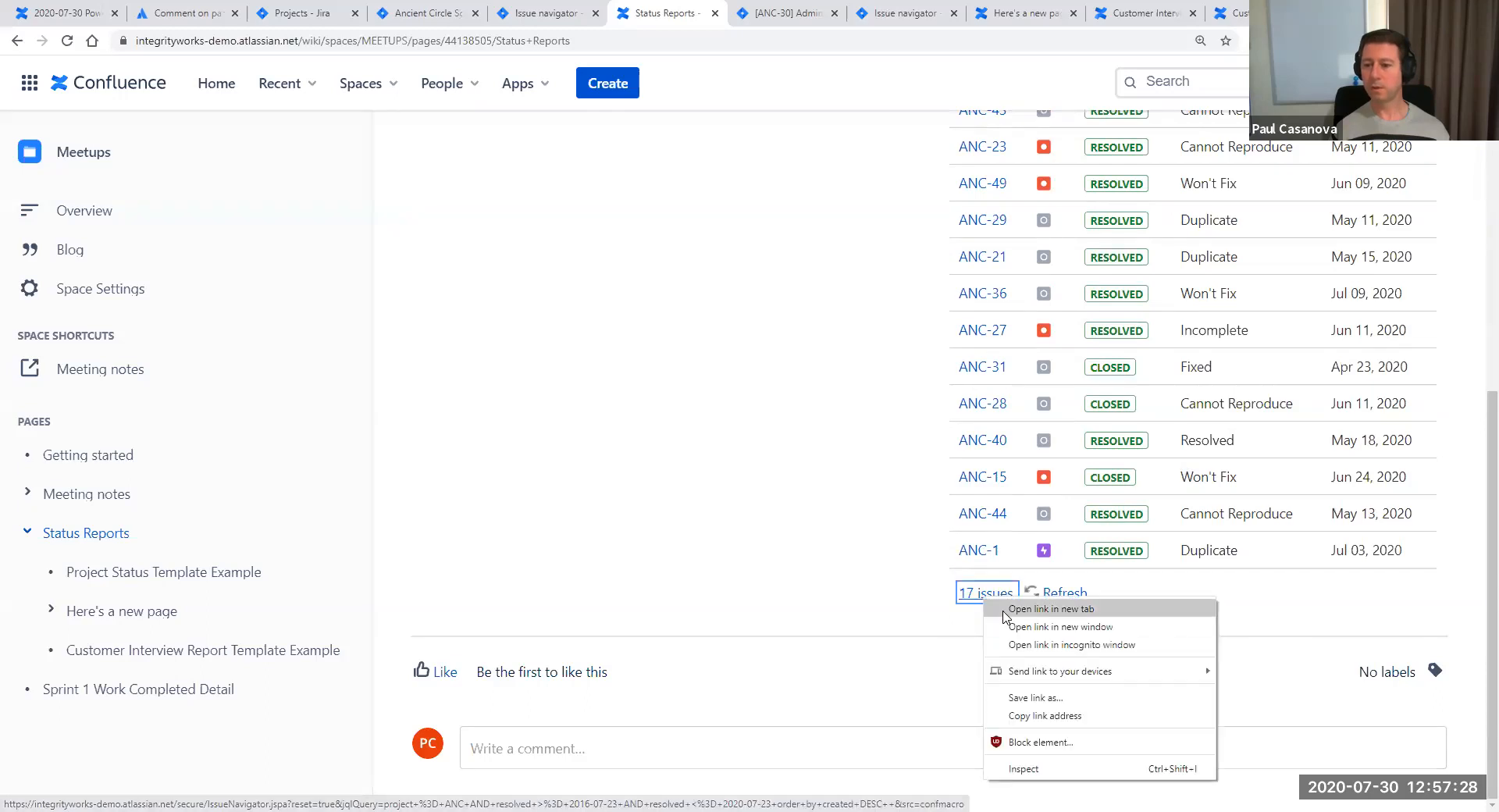
pyautogui.click(1015, 610)
pyautogui.click(906, 14)
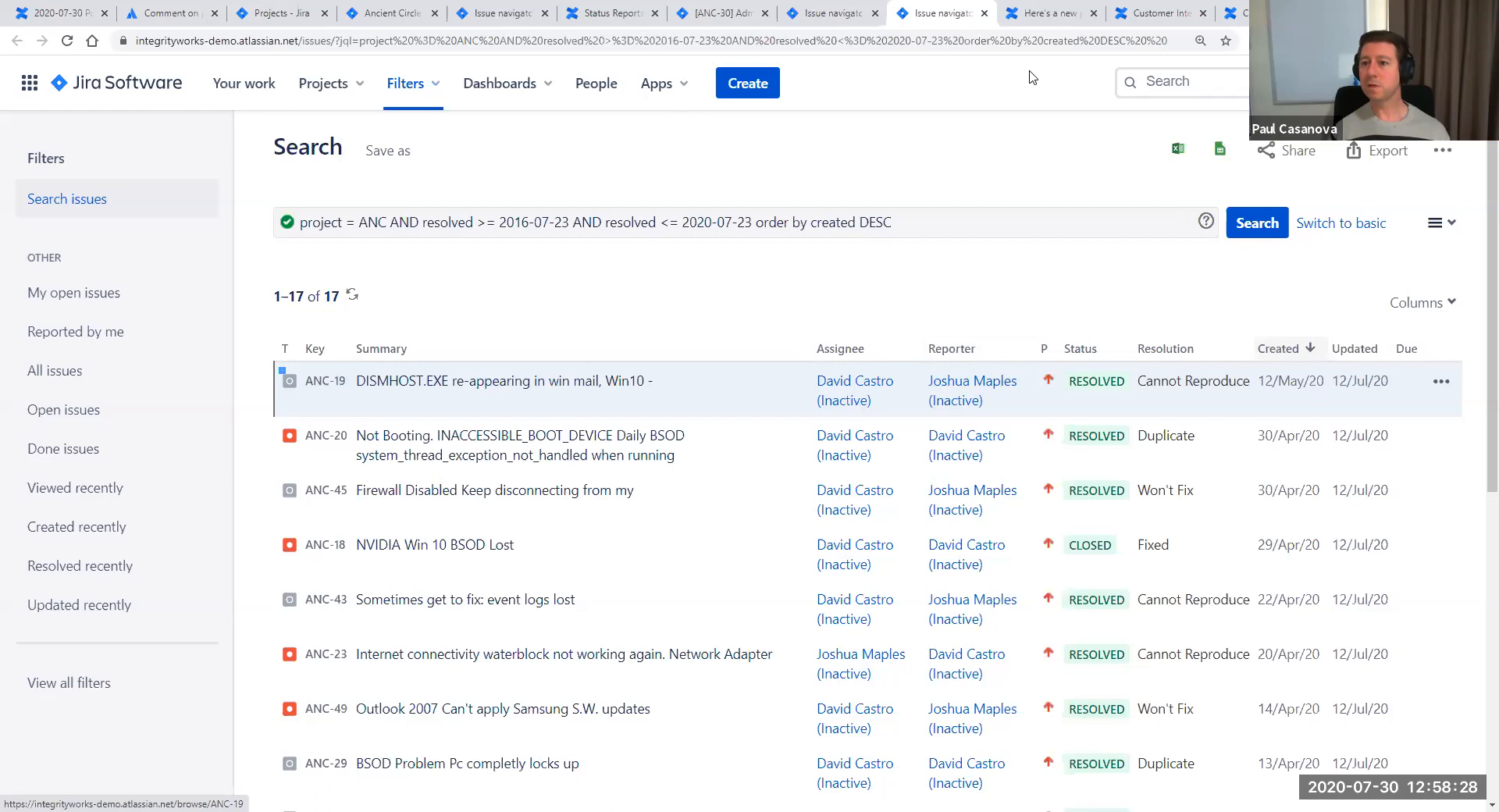
# Switch to the Here's a new page report, export it to PDF, and download the file
pyautogui.click(1169, 23)
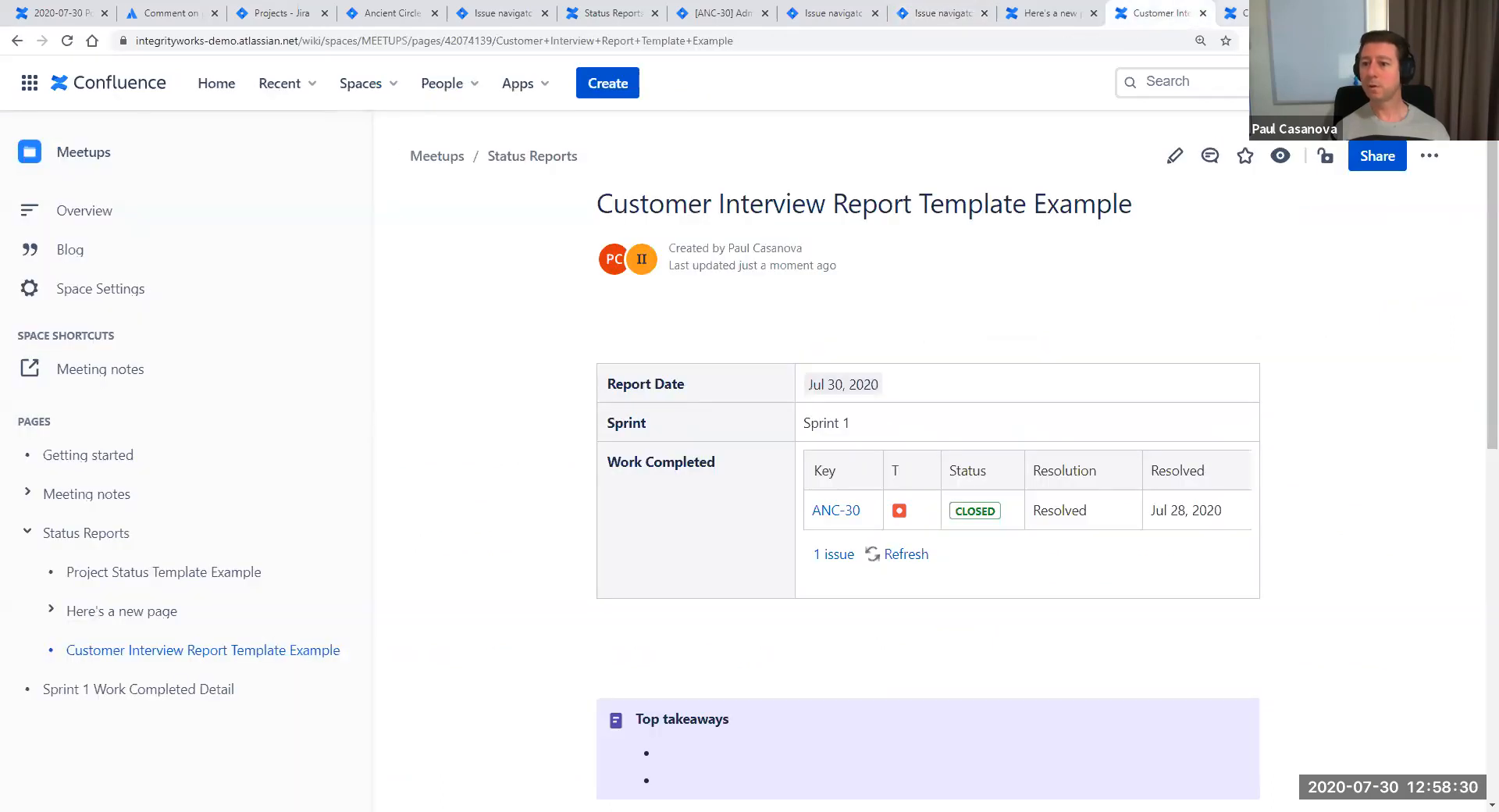
pyautogui.click(1228, 15)
pyautogui.click(1062, 16)
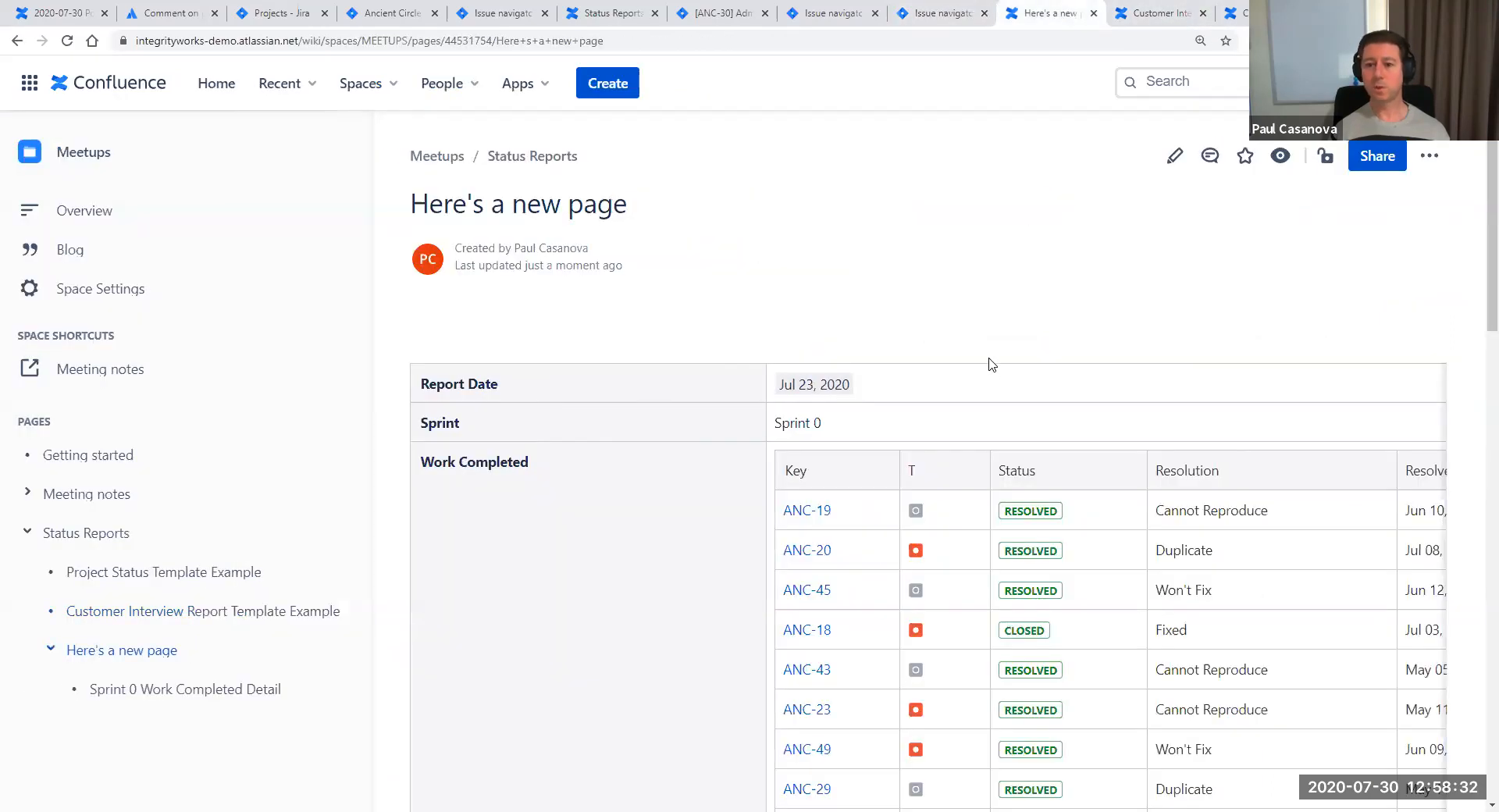
pyautogui.scroll(-8, 988, 363)
pyautogui.scroll(8, 988, 364)
pyautogui.scroll(-1, 988, 562)
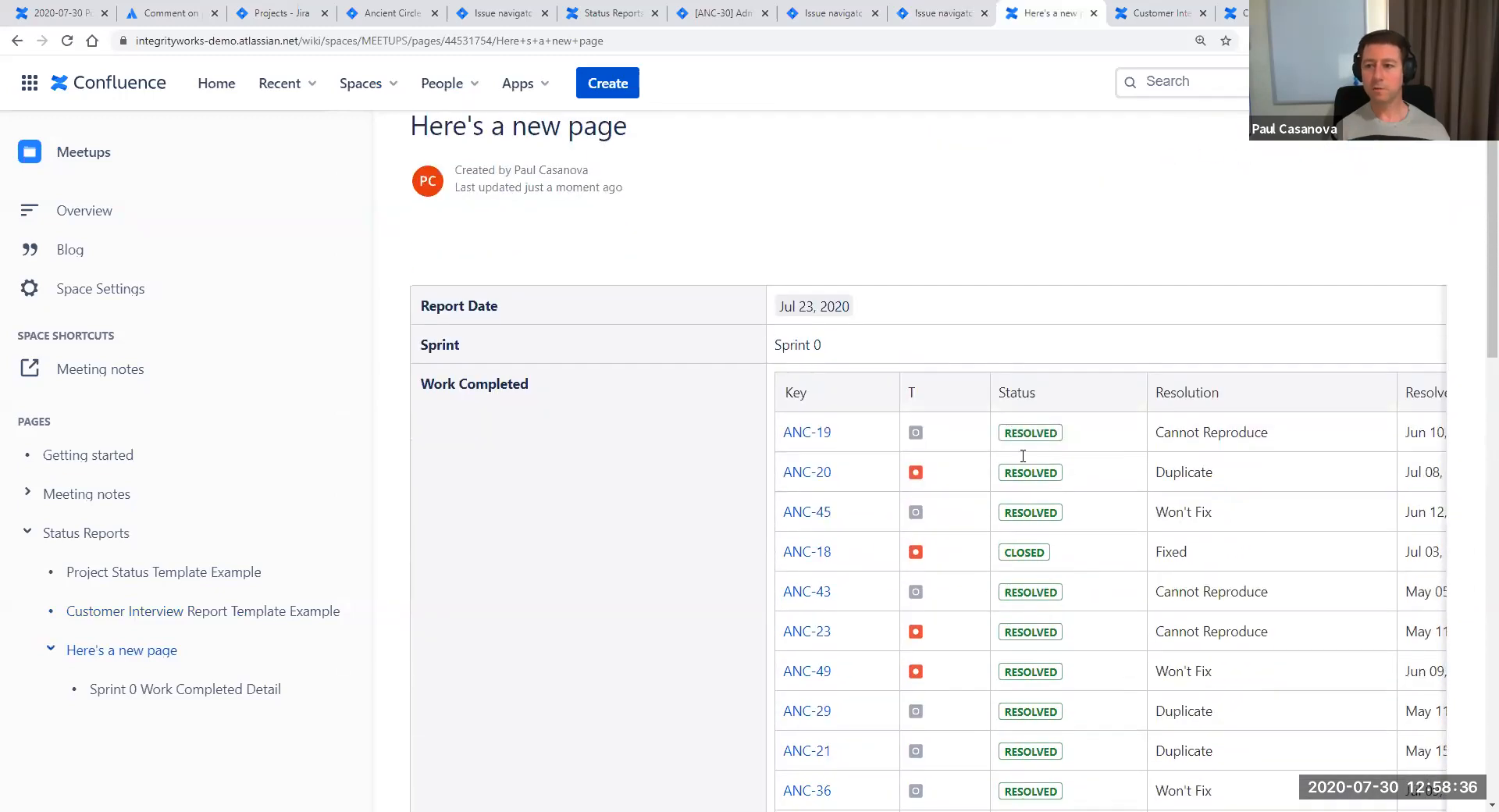
pyautogui.scroll(1, 1056, 439)
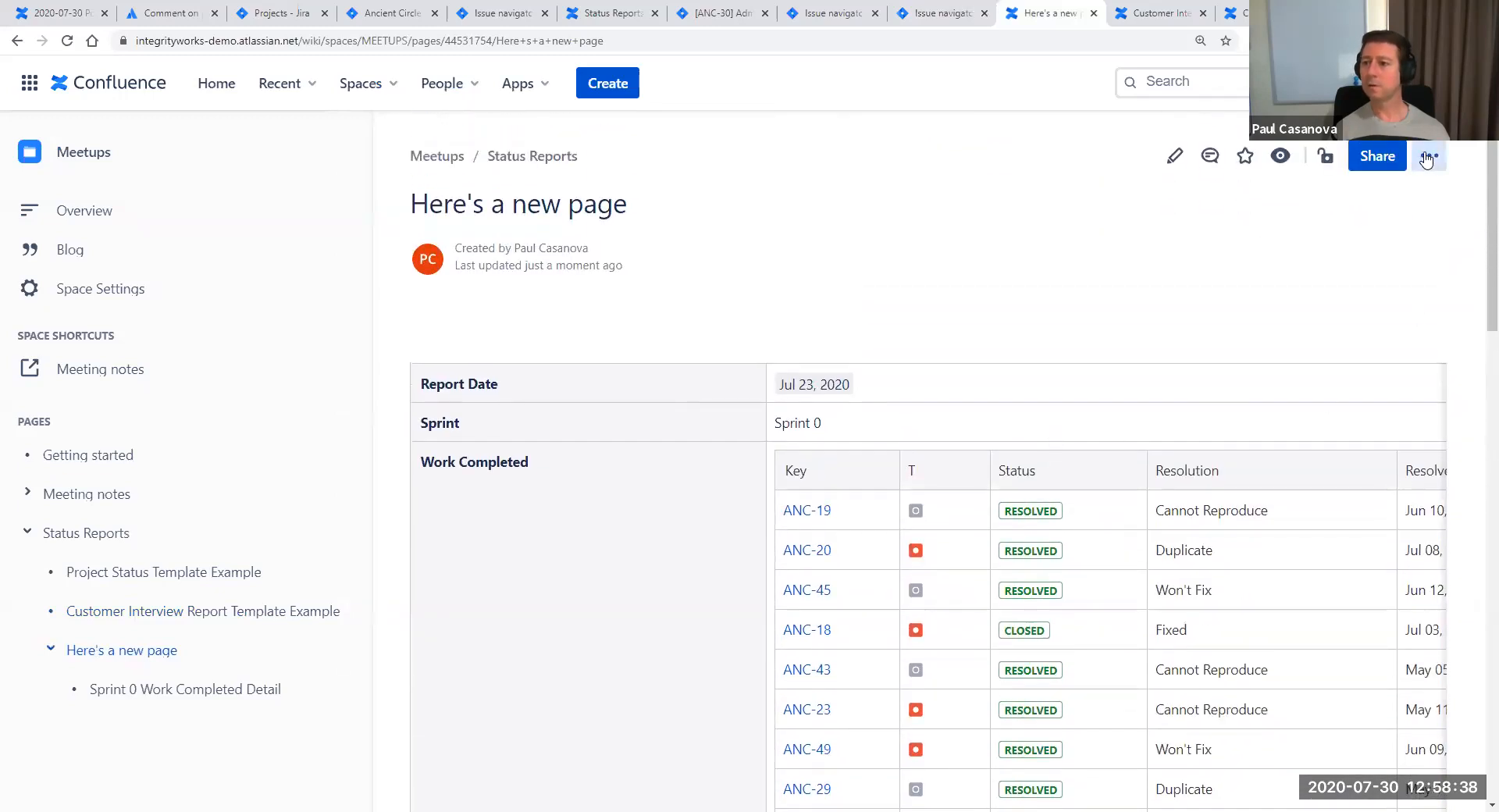
pyautogui.click(1428, 156)
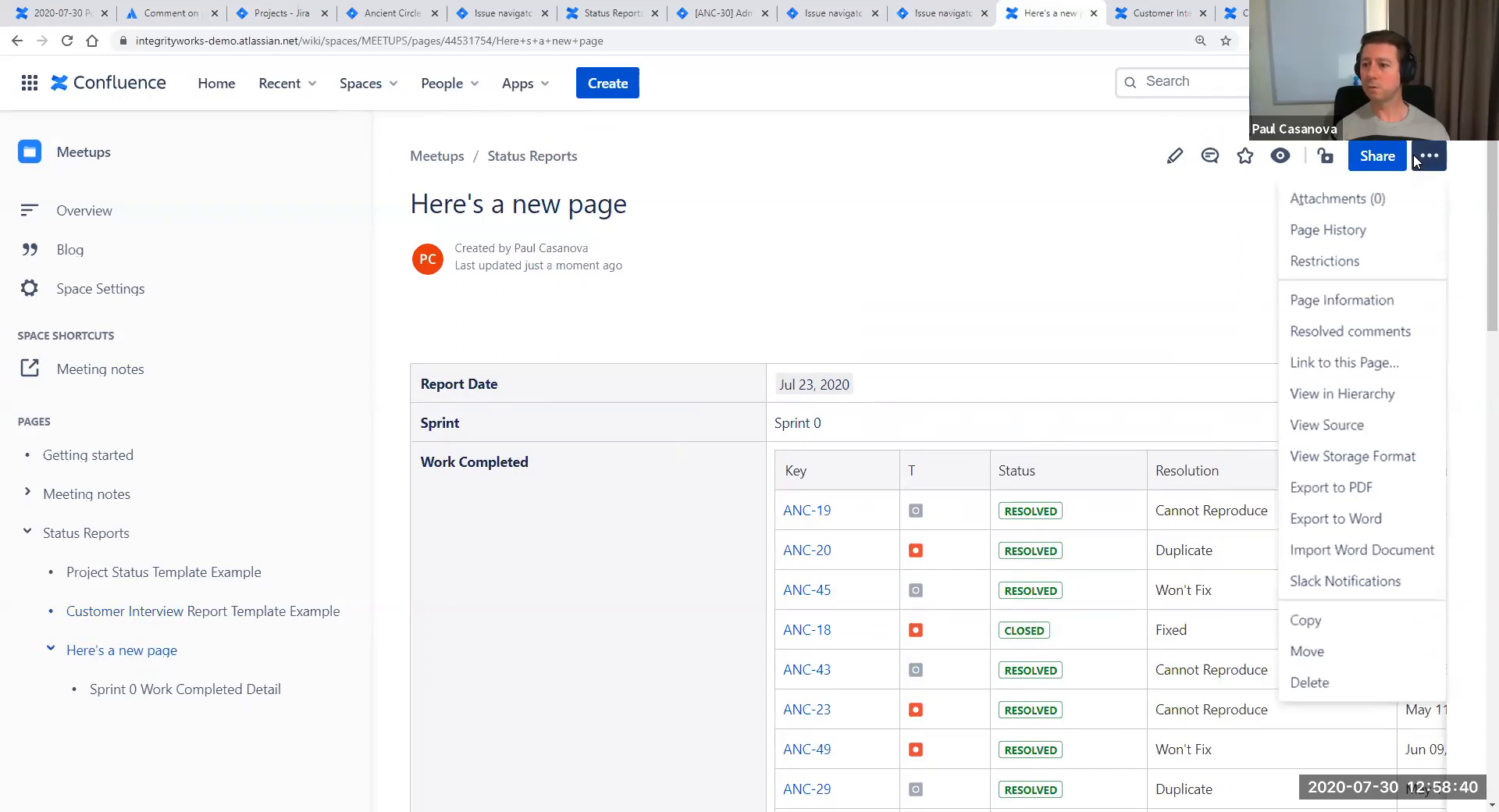
pyautogui.click(1346, 489)
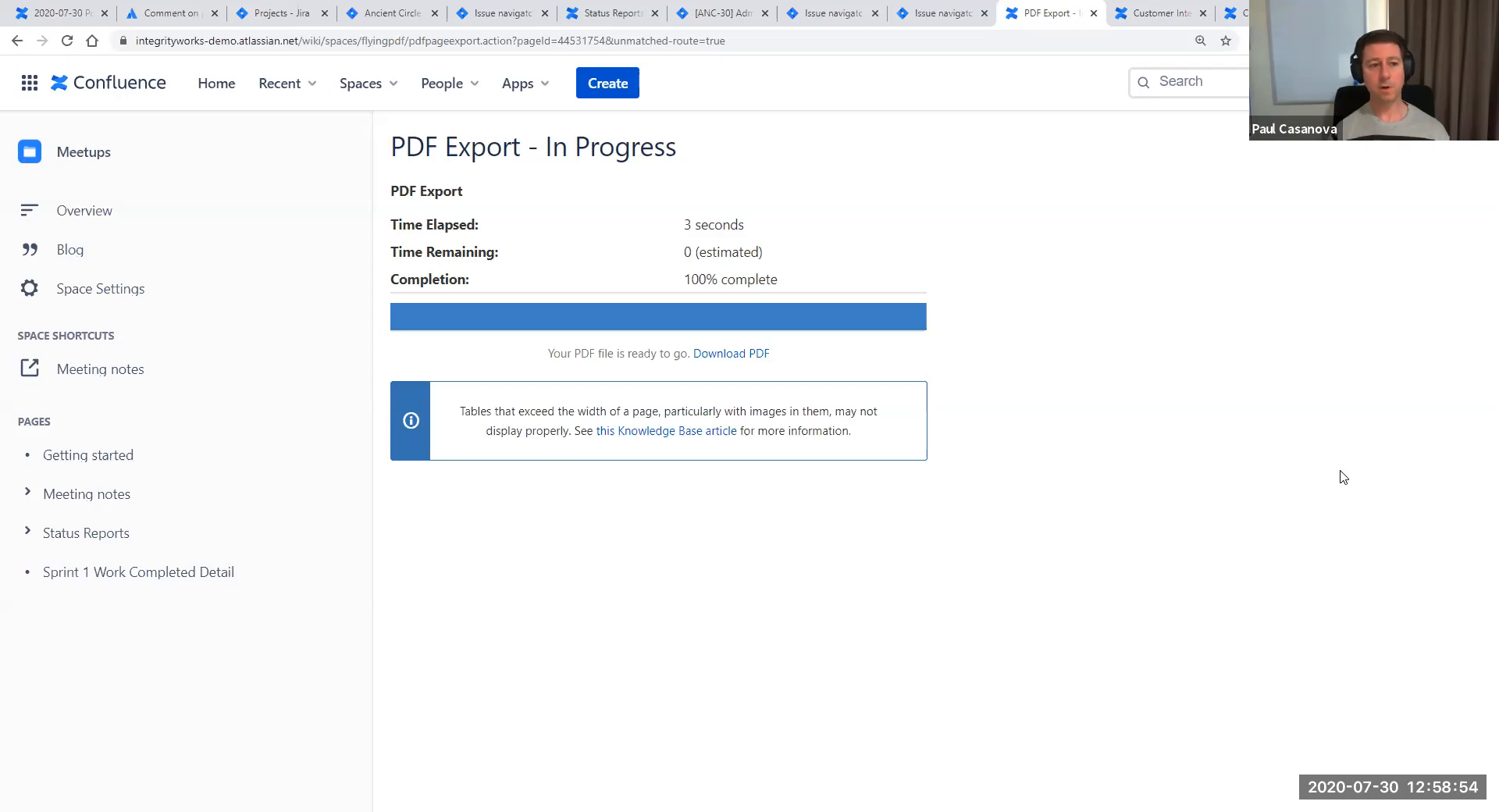
pyautogui.click(722, 356)
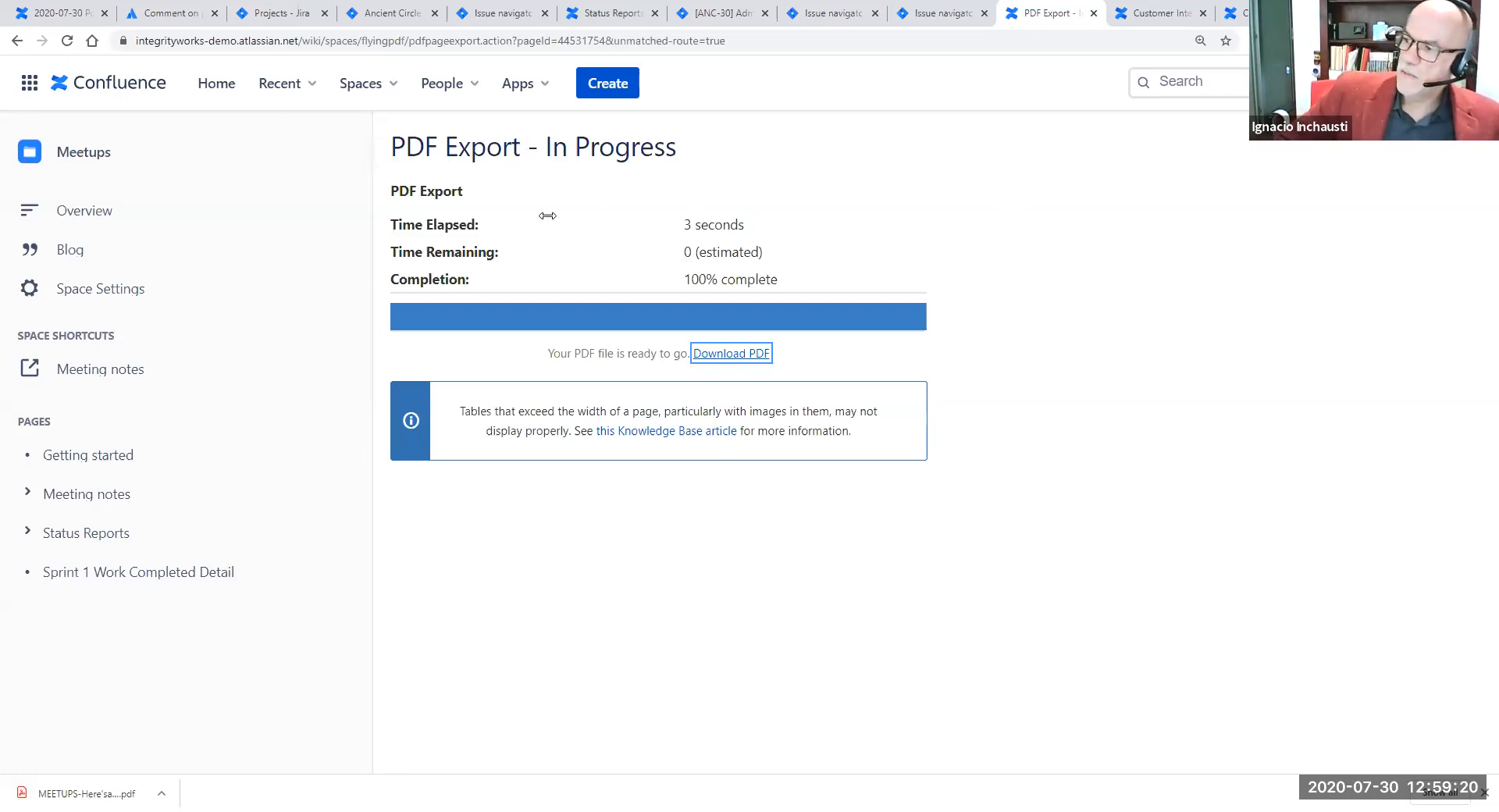
pyautogui.click(18, 41)
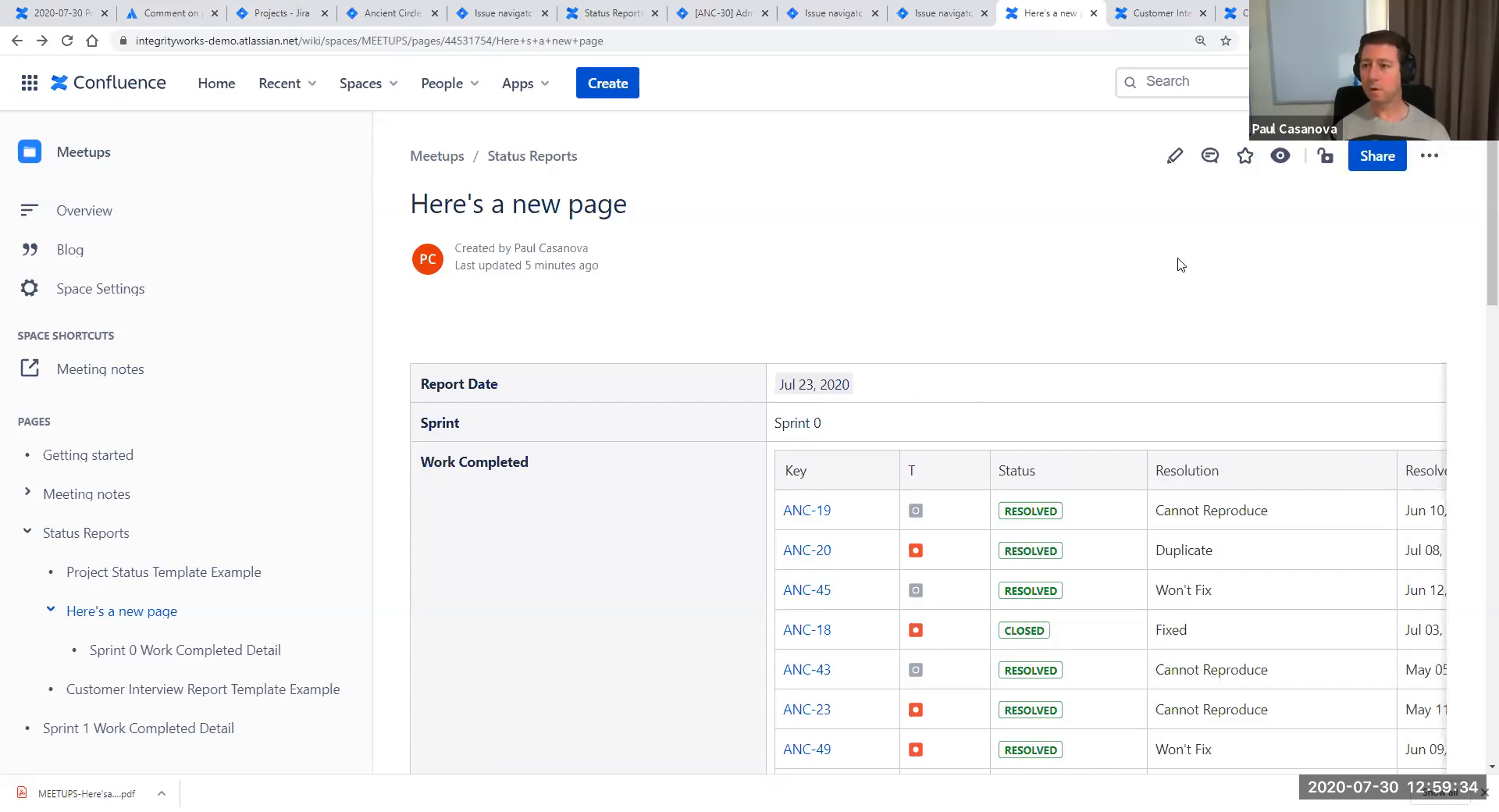
pyautogui.click(1426, 158)
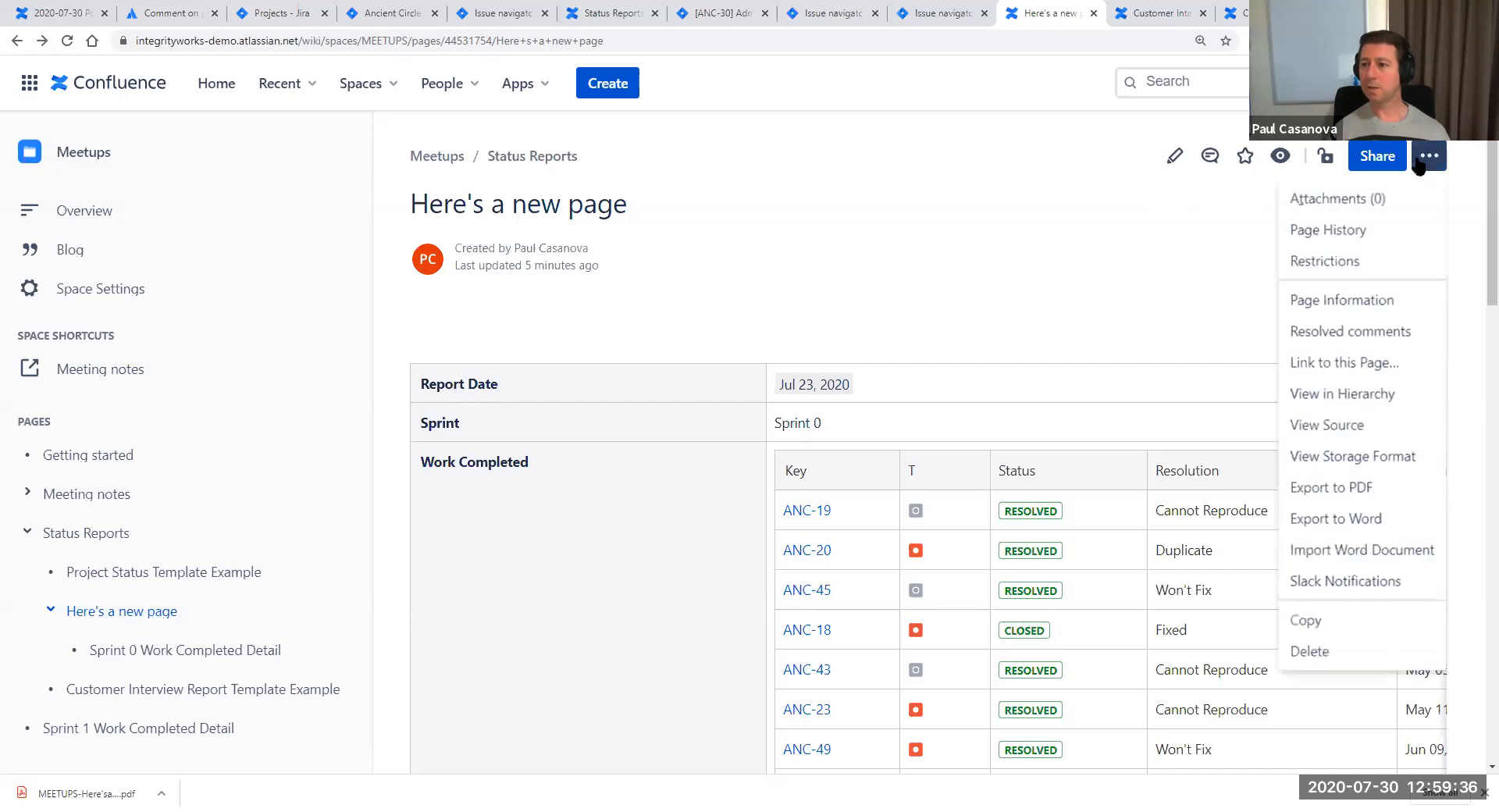
pyautogui.click(1358, 205)
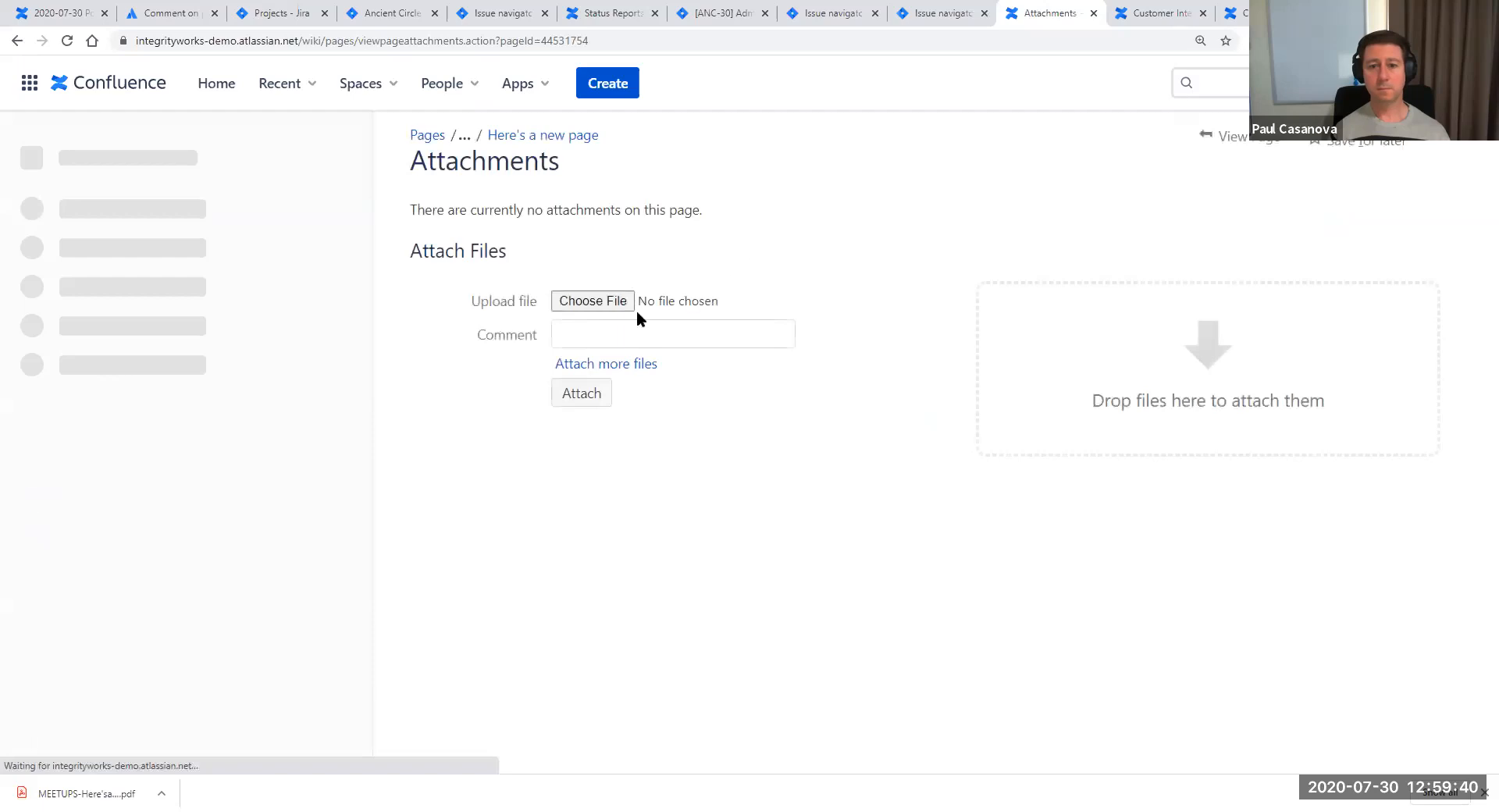
pyautogui.click(613, 303)
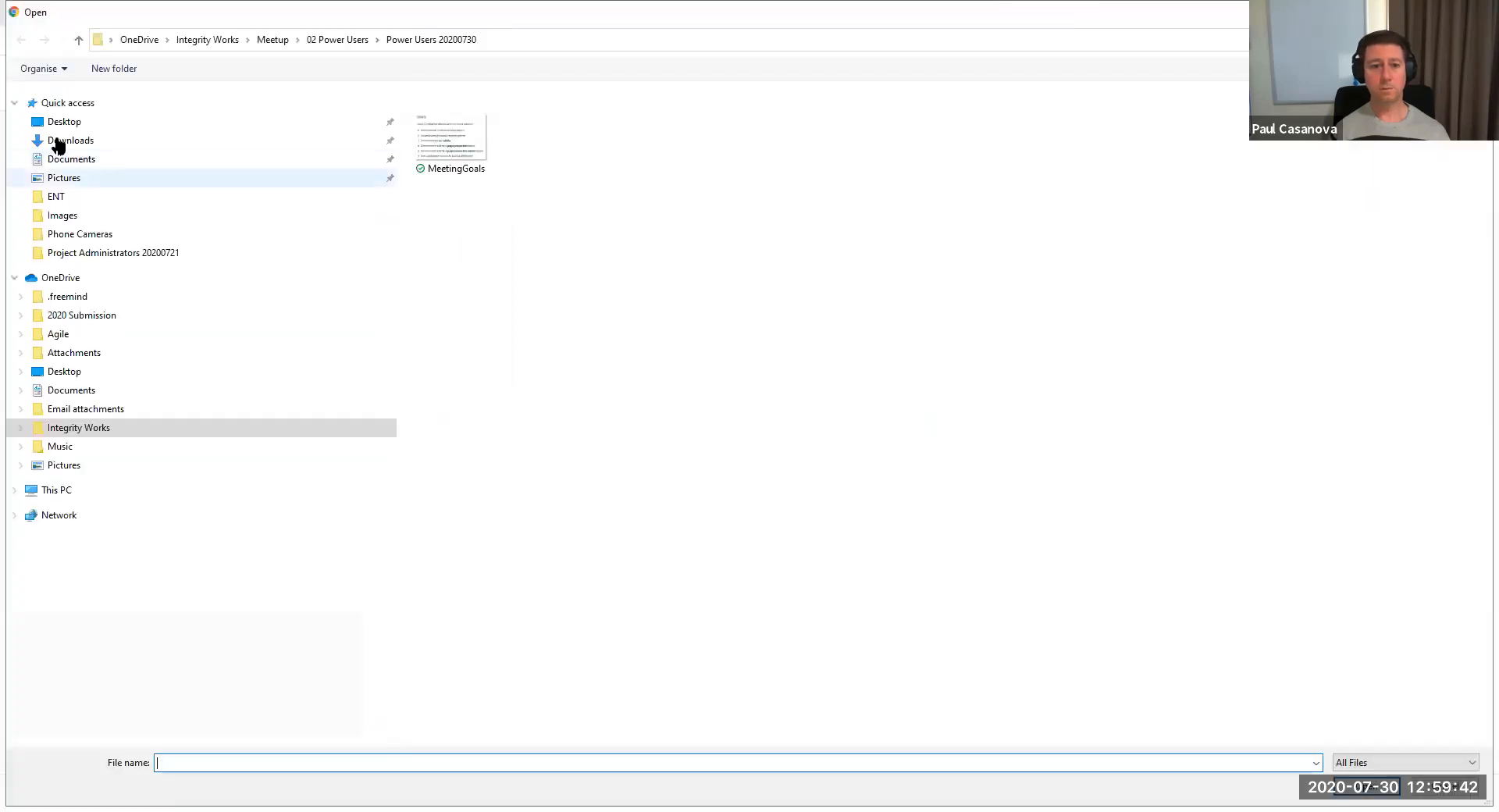
pyautogui.click(60, 140)
pyautogui.click(465, 138)
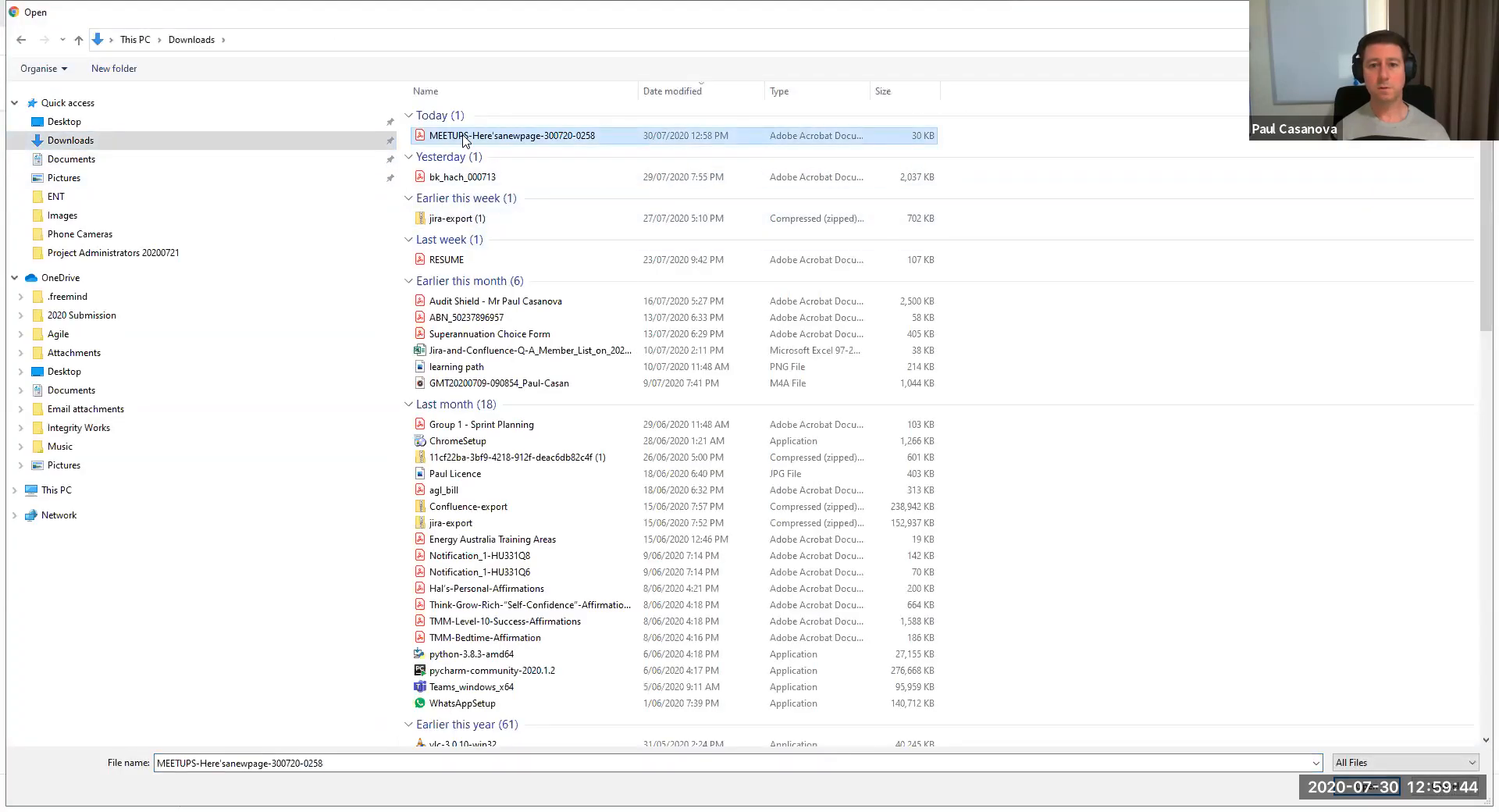
pyautogui.press('Return')
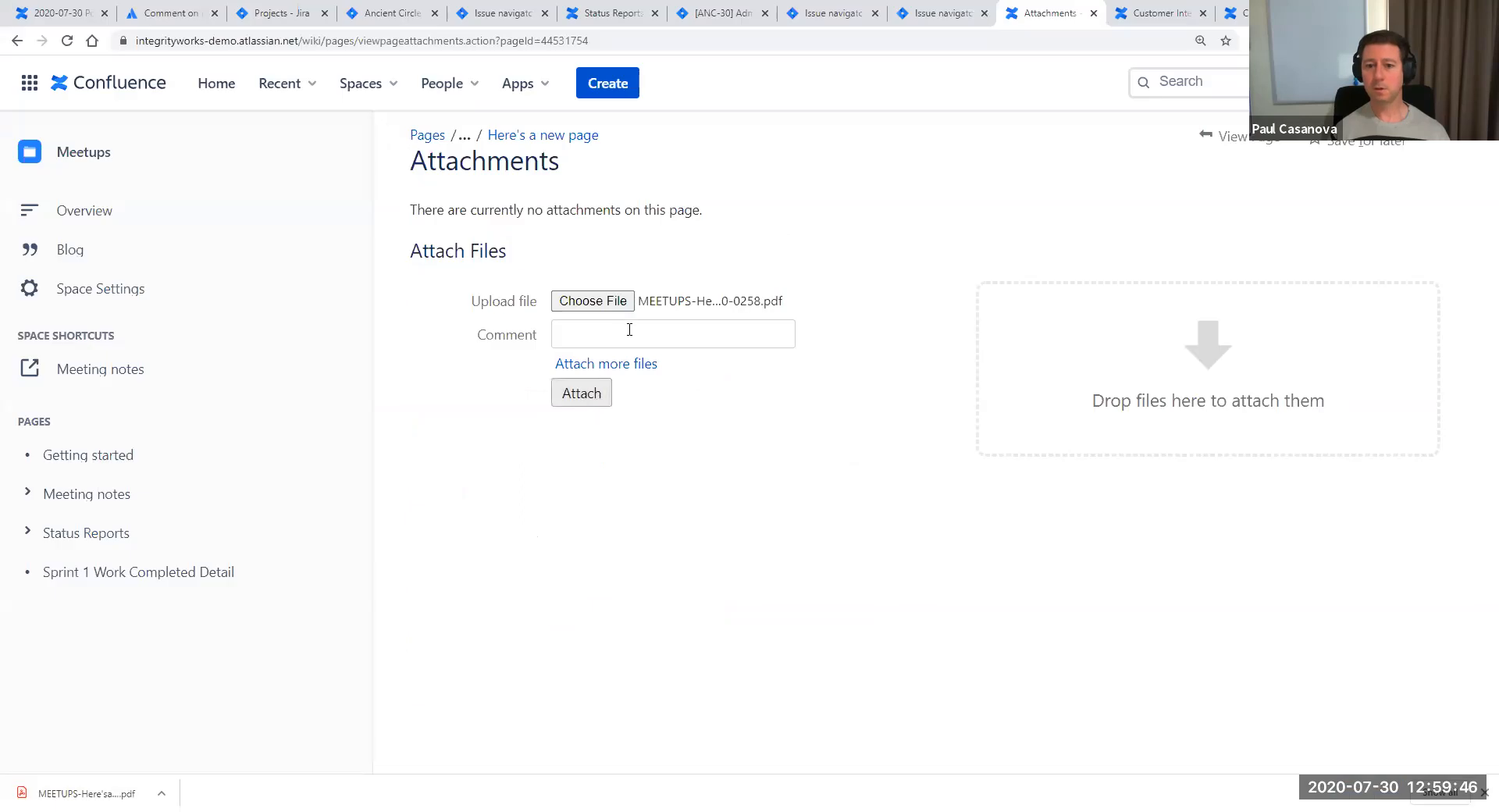
# Describe the PDF in the comment as the participant's Sprint 1 status report, attach it, and return to the page
pyautogui.click(628, 329)
pyautogui.write('Ign')
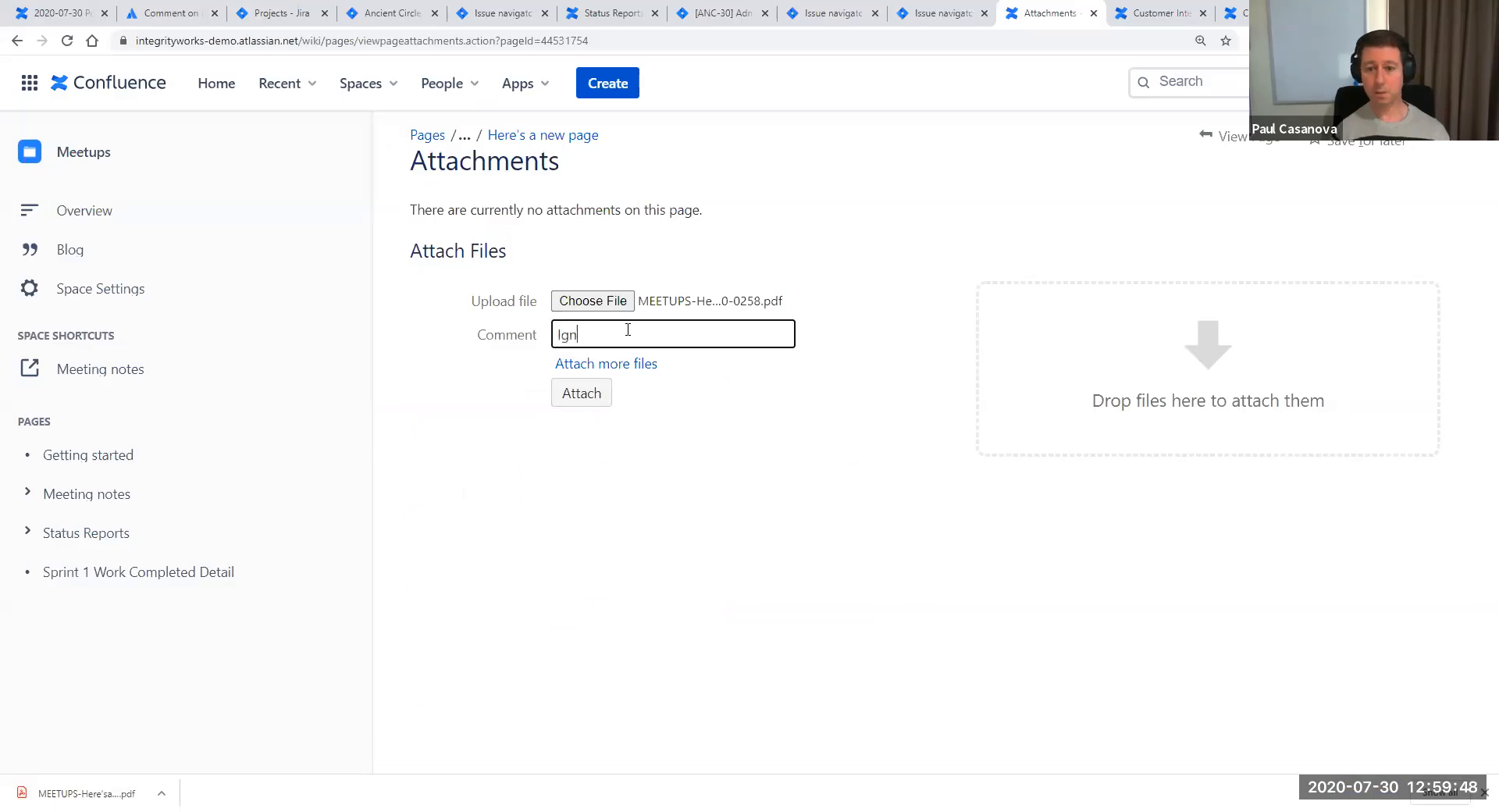
pyautogui.write("aciol''s Status Report Sprint 1")
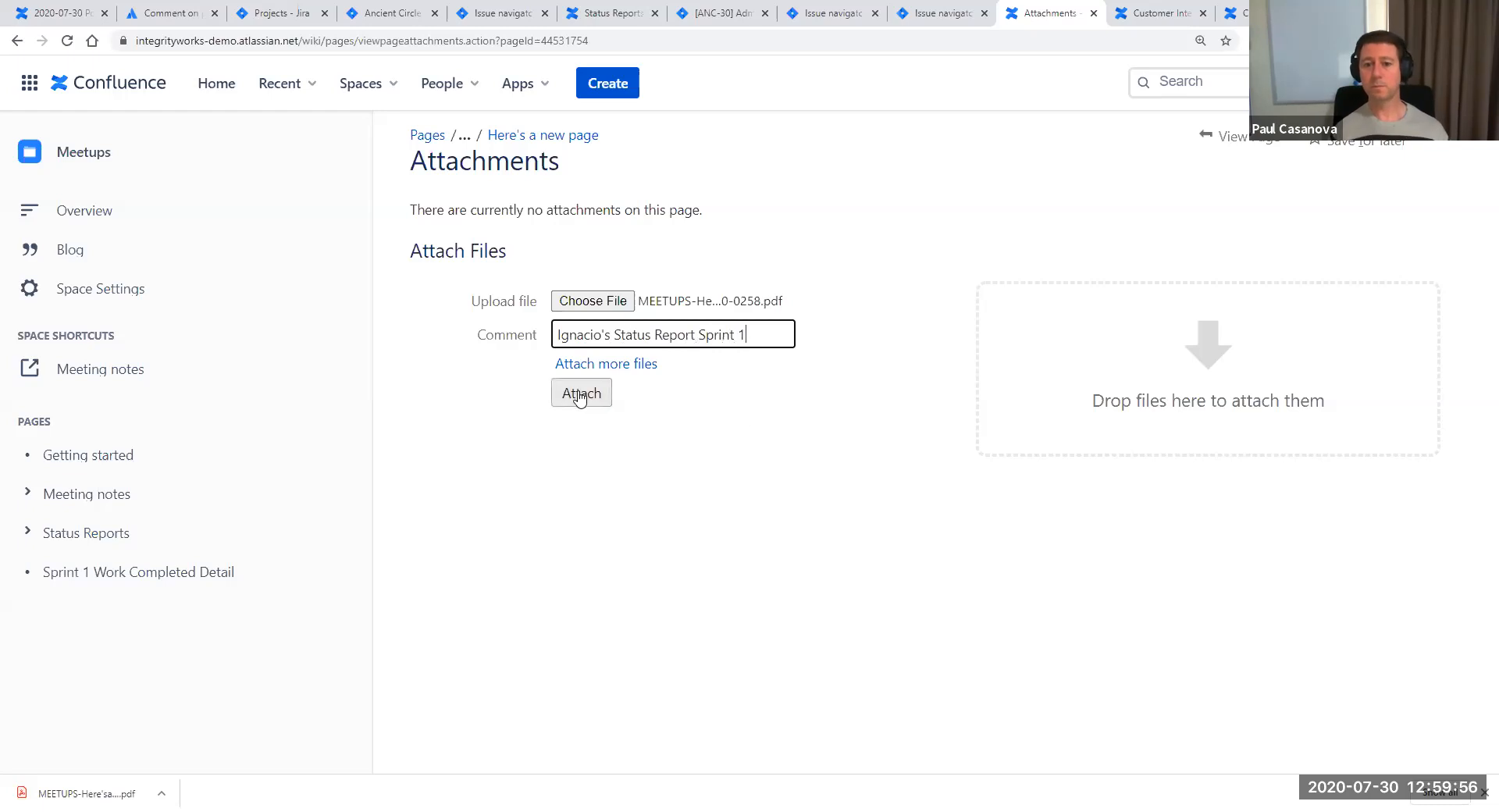
pyautogui.click(579, 399)
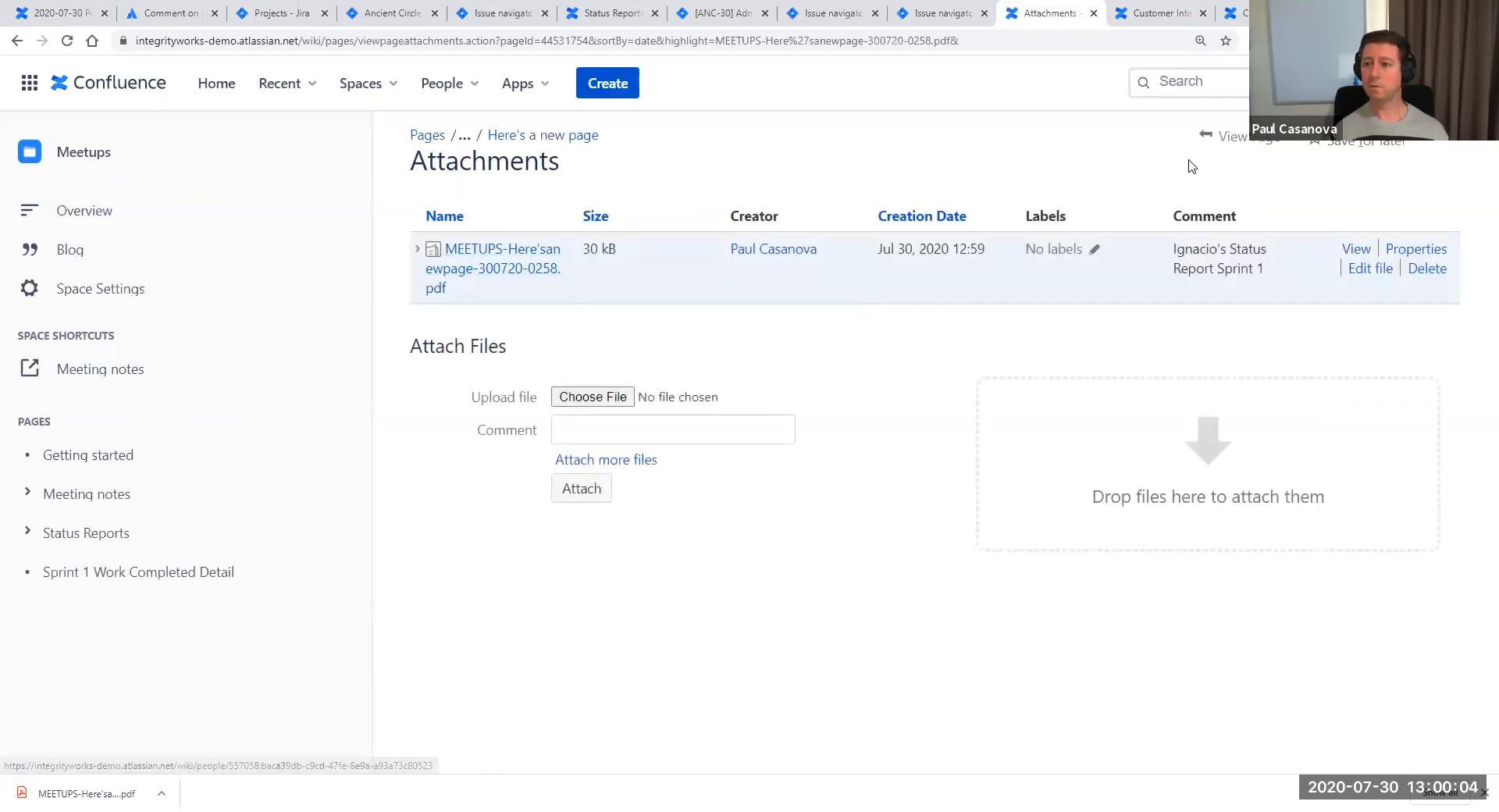
pyautogui.click(1234, 139)
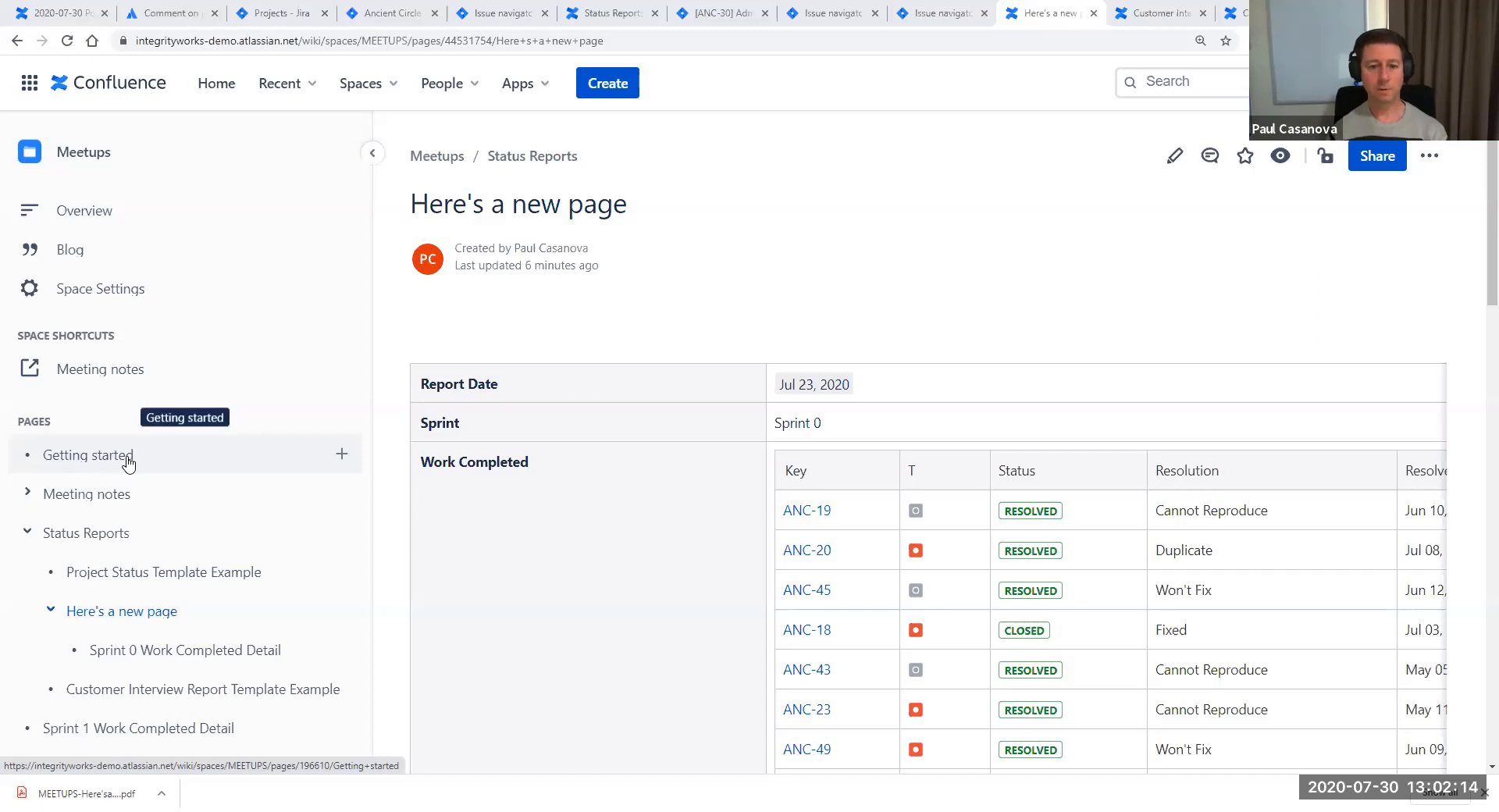
# Go through Meeting notes to Status Reports and nest Sprint 1 Work Completed Detail under Customer Interview Report Template Example in the page tree
pyautogui.click(44, 495)
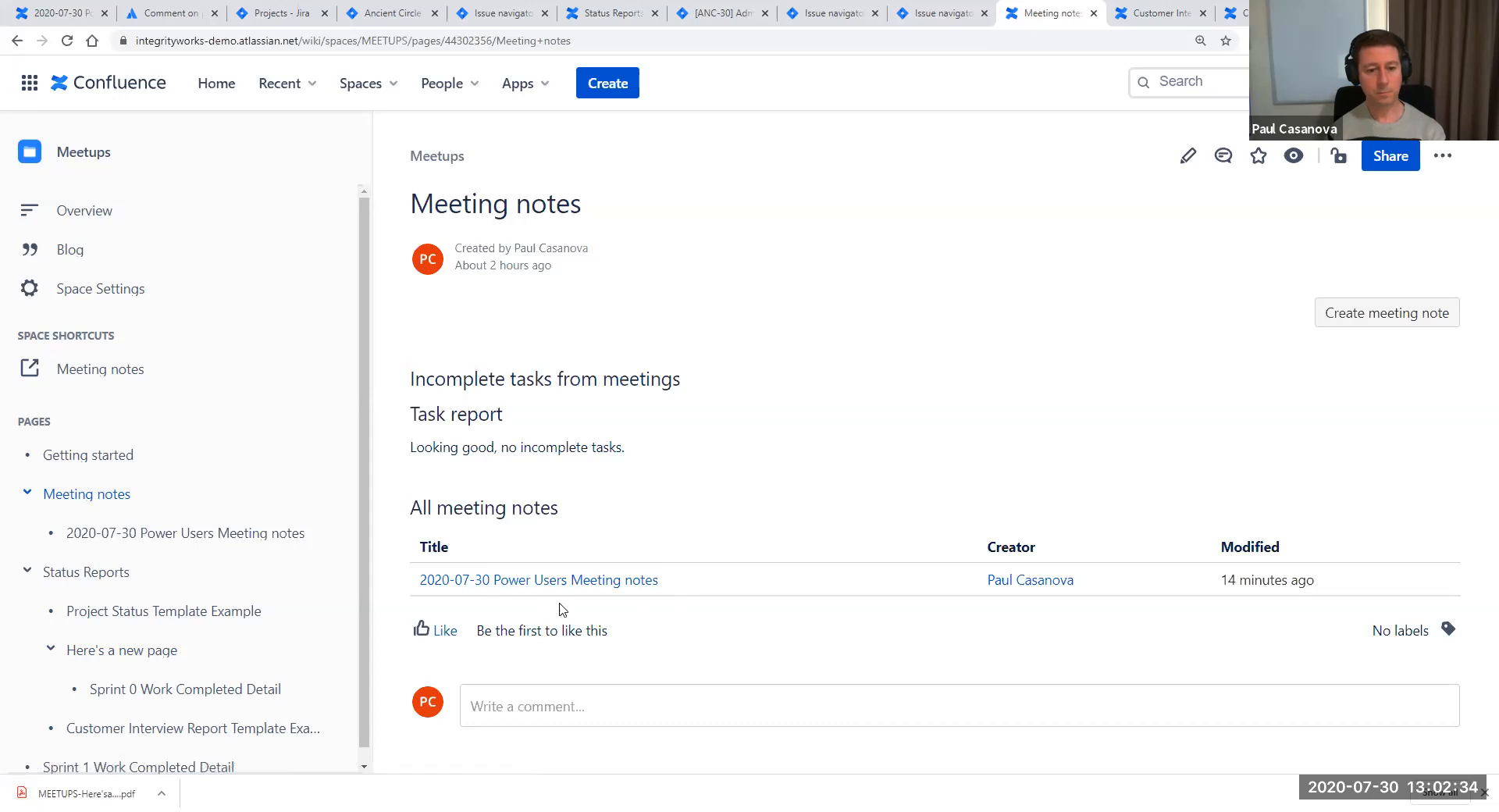
pyautogui.click(64, 582)
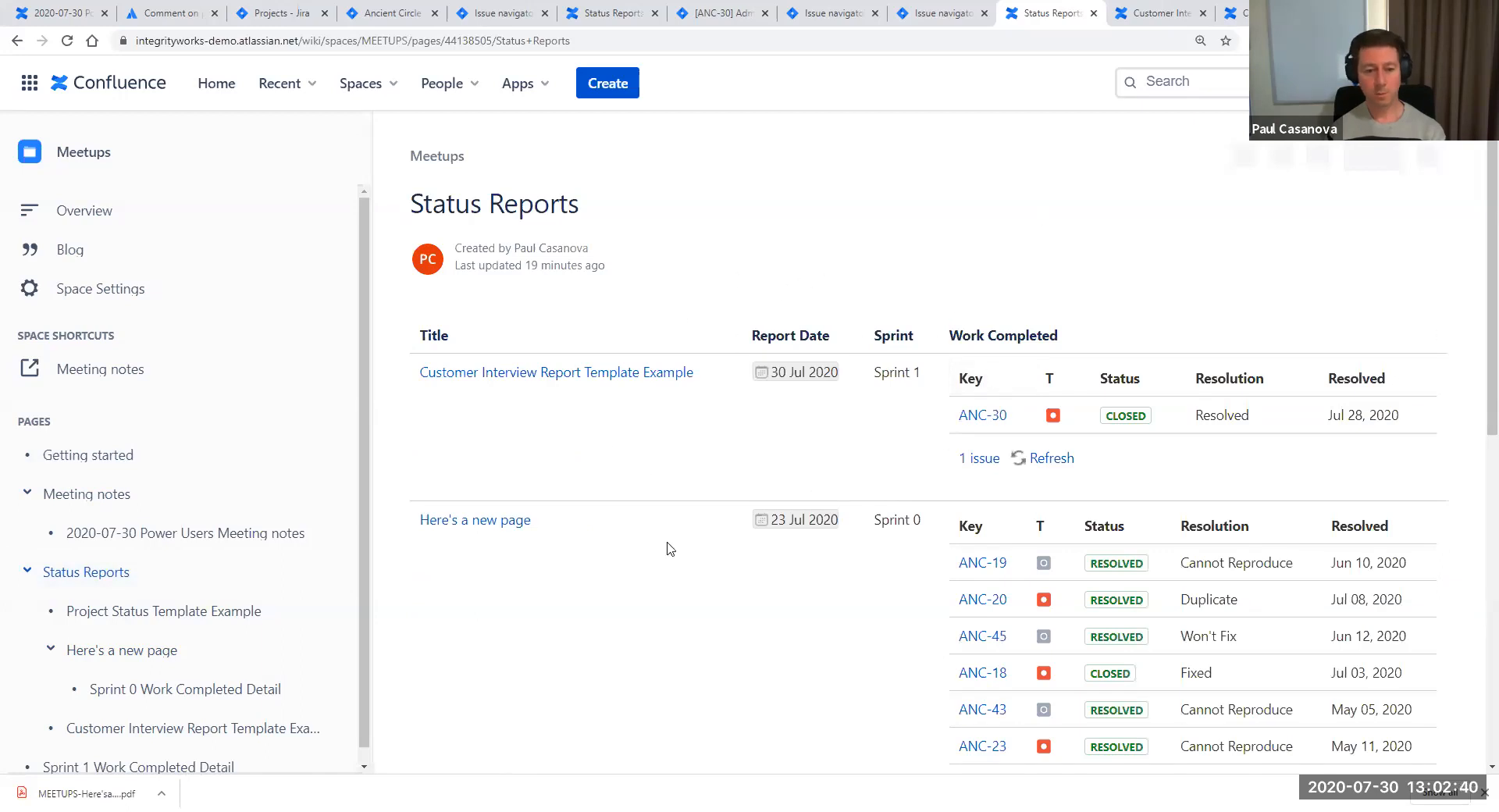
pyautogui.scroll(-1, 137, 625)
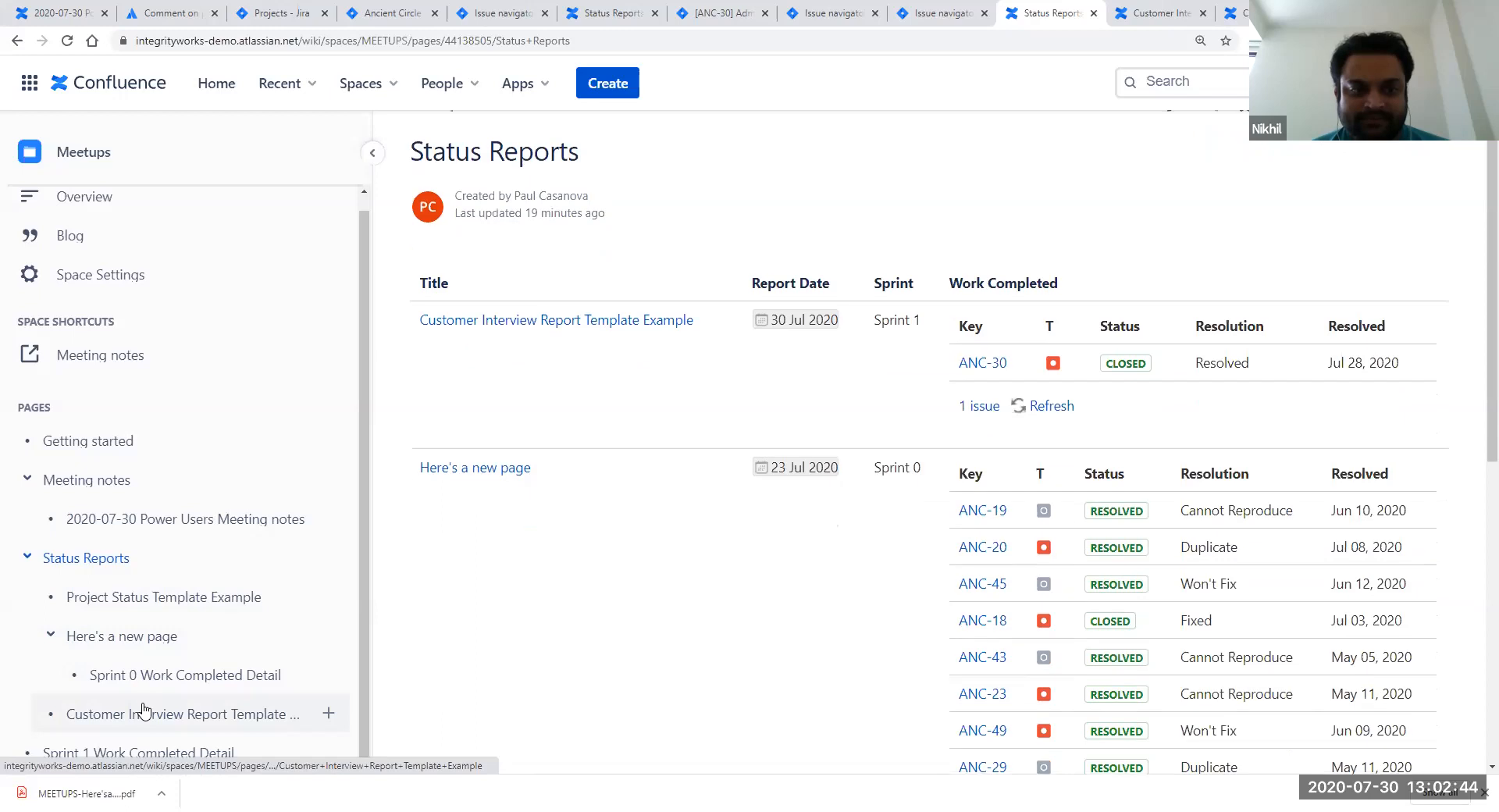
pyautogui.scroll(-2, 140, 711)
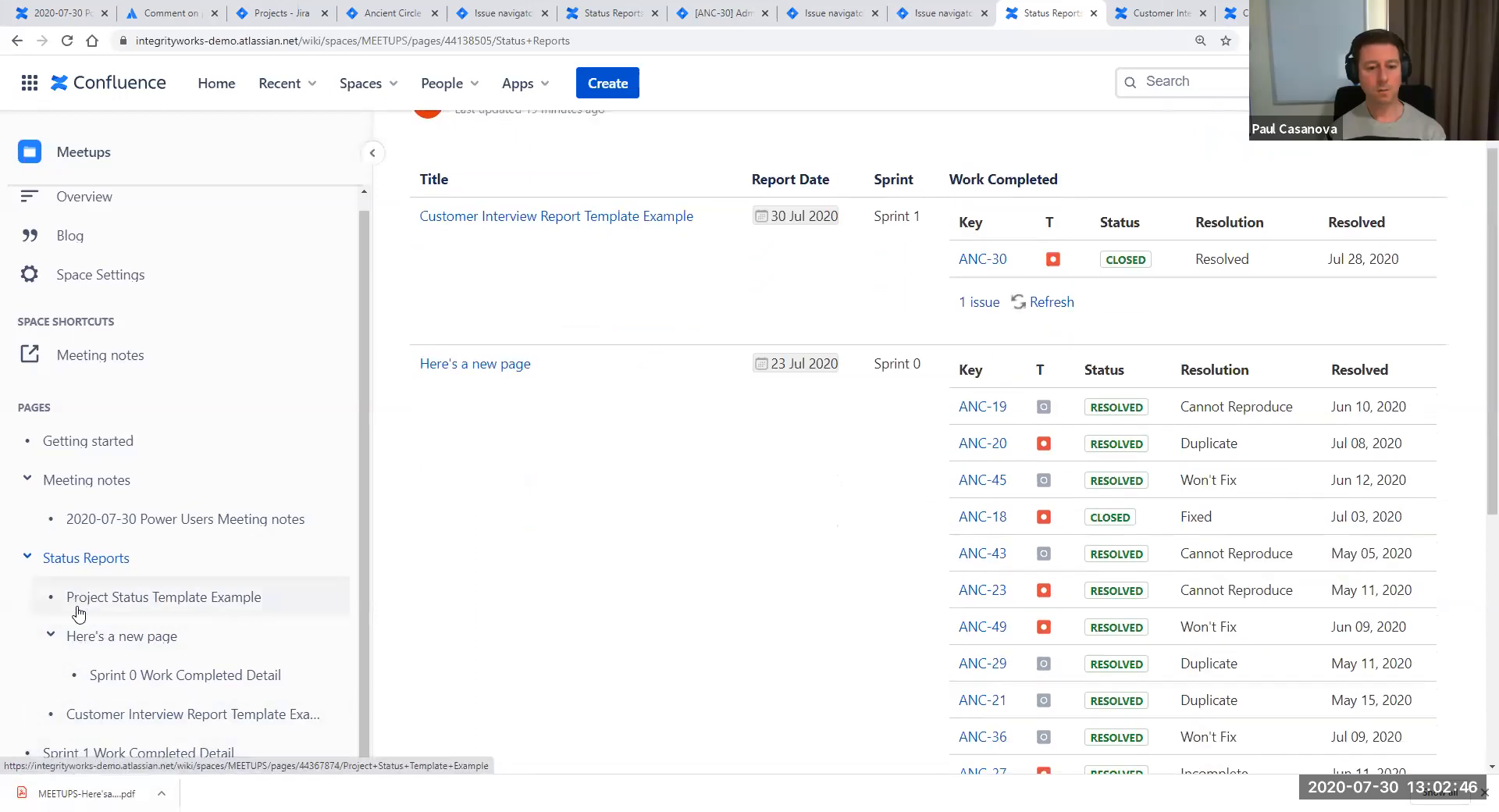
pyautogui.moveTo(86, 756); pyautogui.dragTo(145, 731)
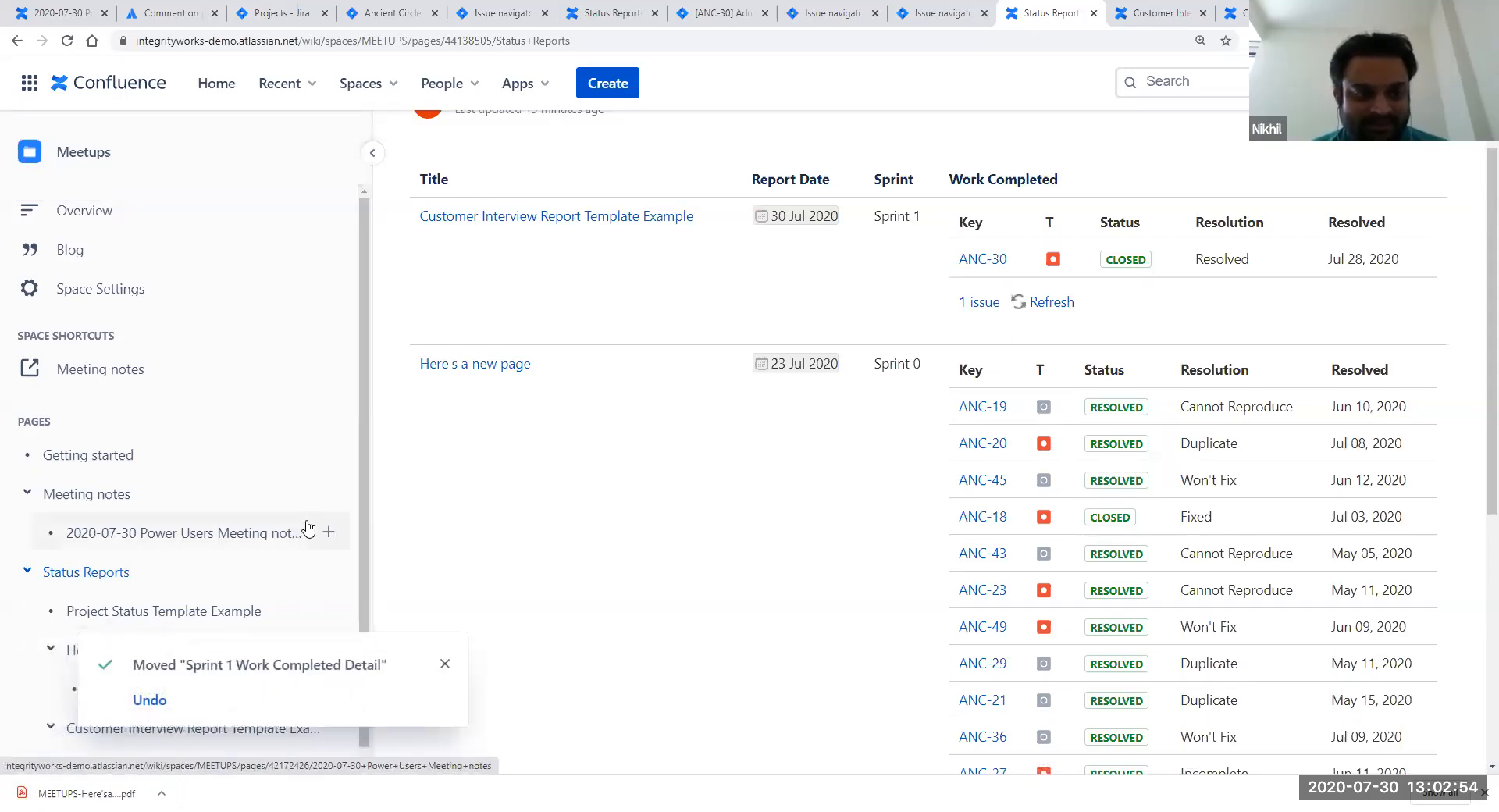
pyautogui.click(445, 666)
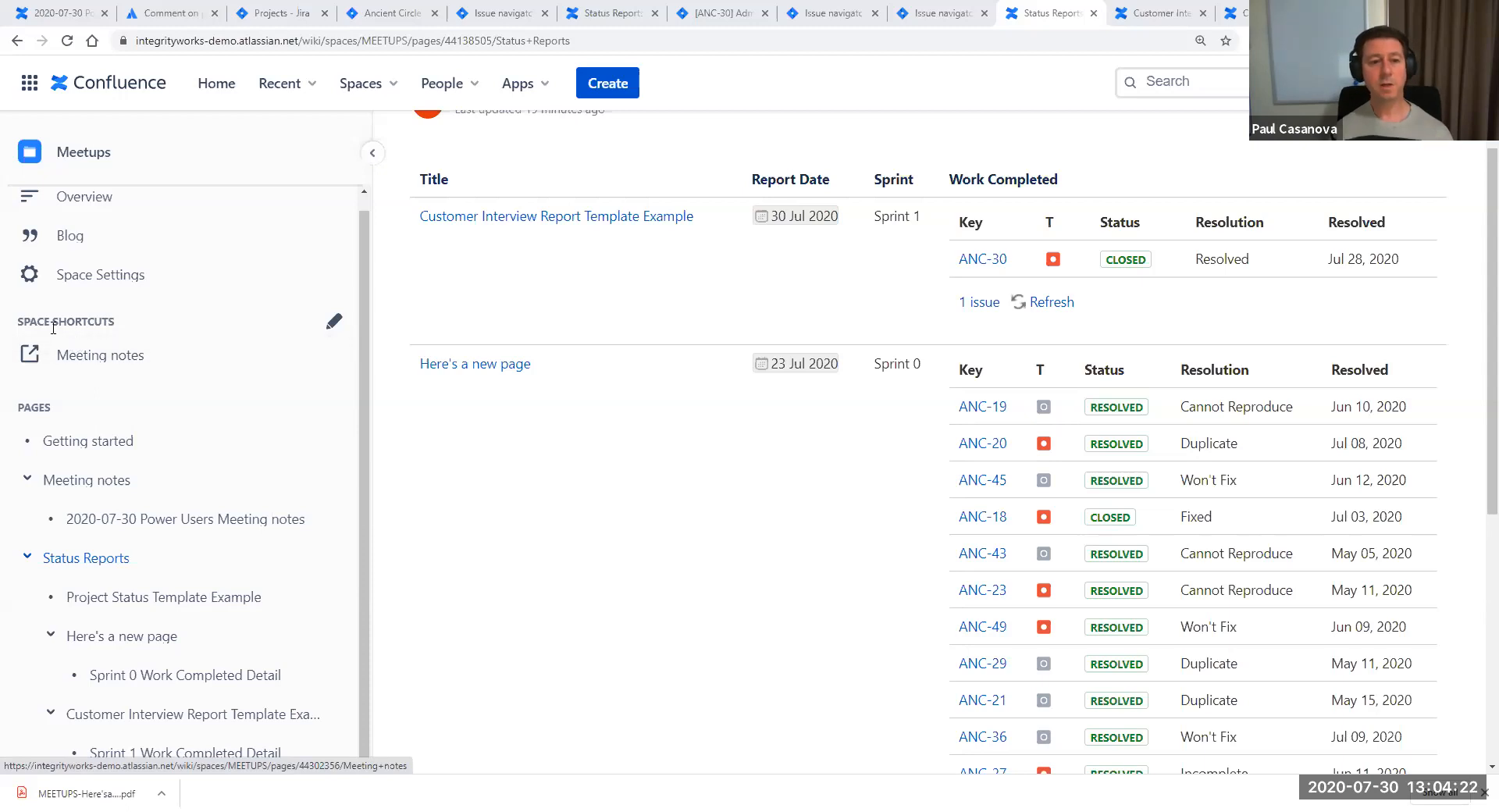
pyautogui.moveTo(124, 324); pyautogui.dragTo(75, 345)
pyautogui.click(121, 330)
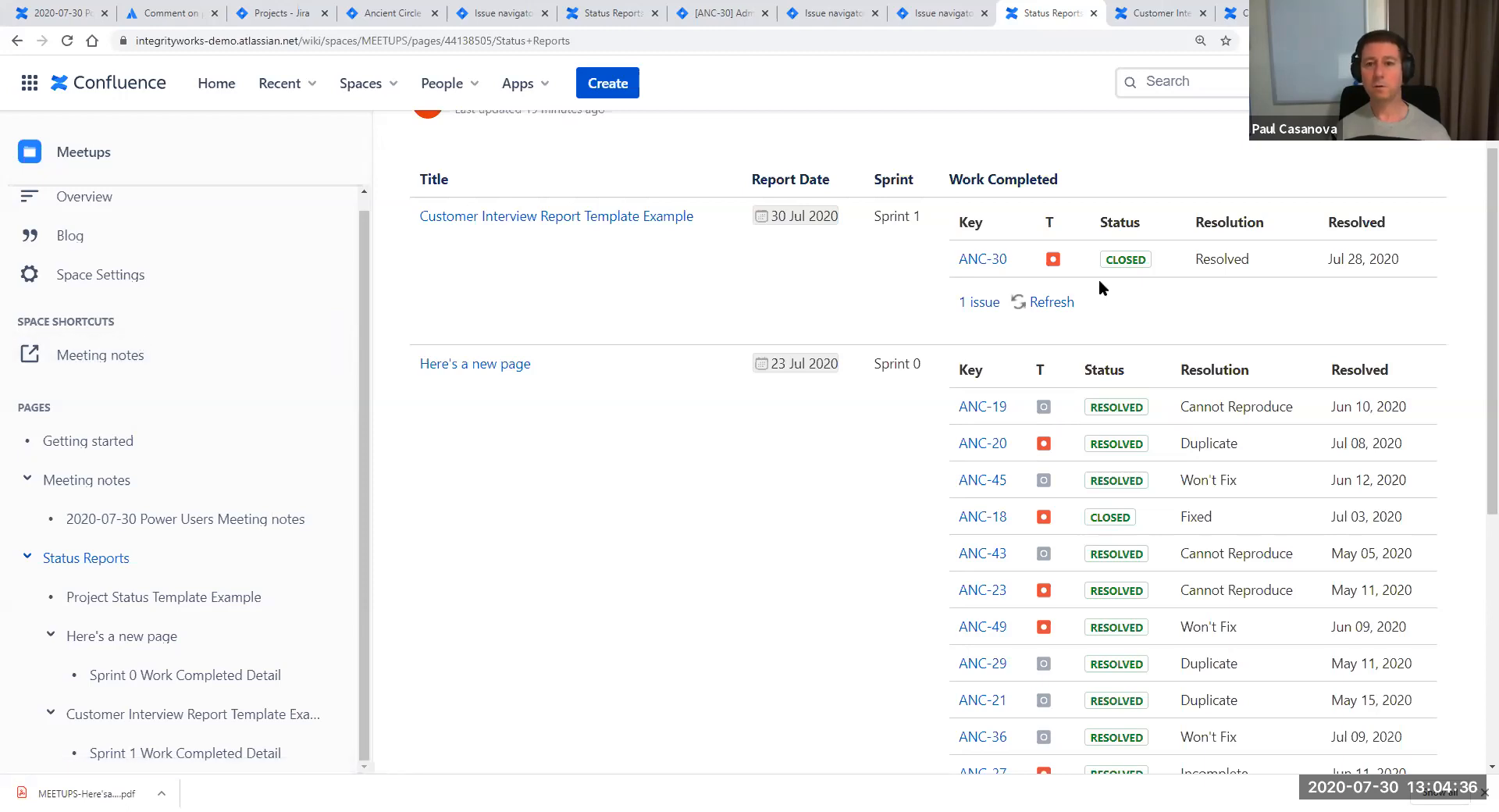
# Start a new page under Status Reports in the Meetups space, filtering templates for retro and choosing the Retrospective template
pyautogui.press('c')
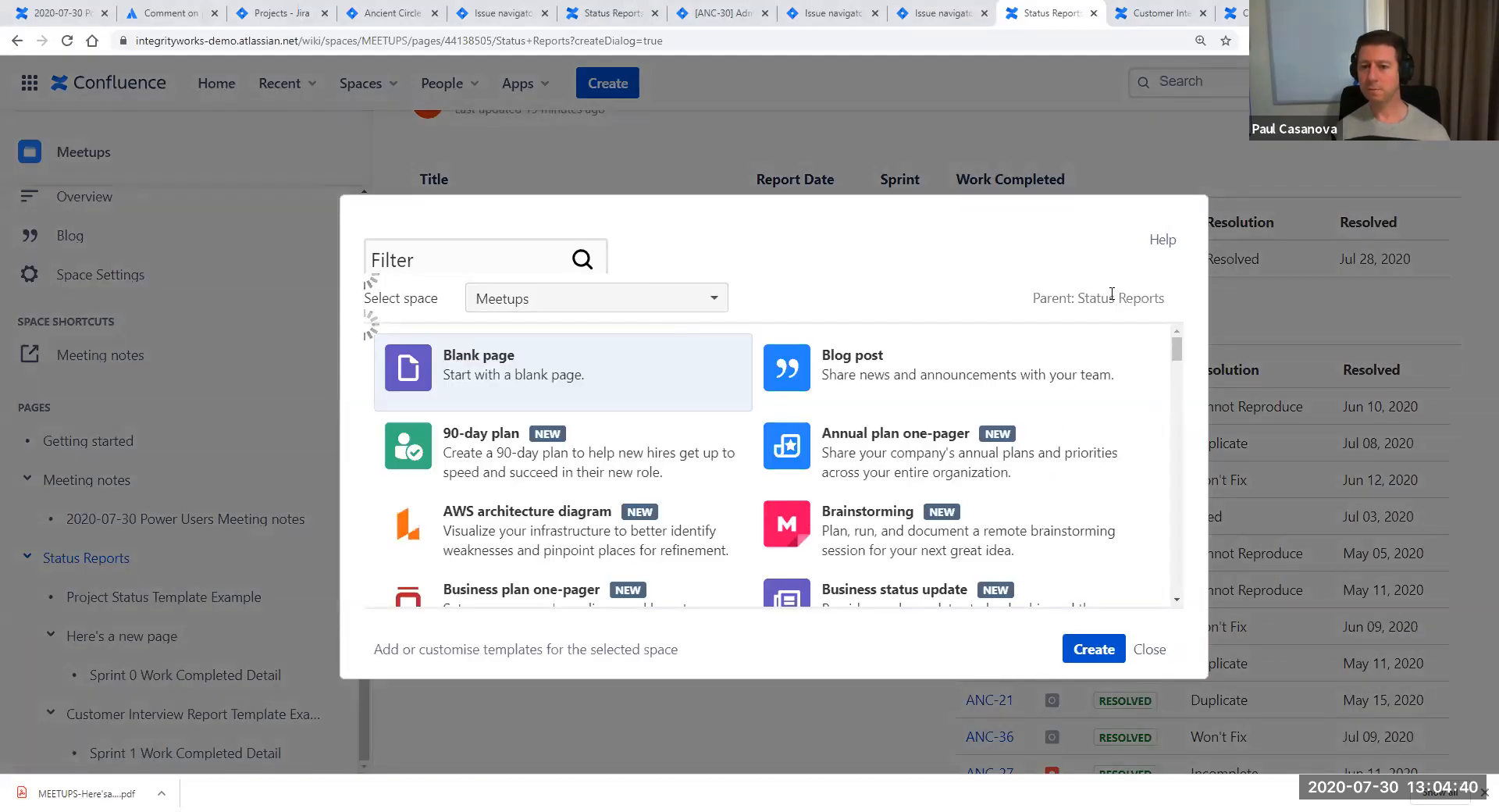
pyautogui.click(469, 258)
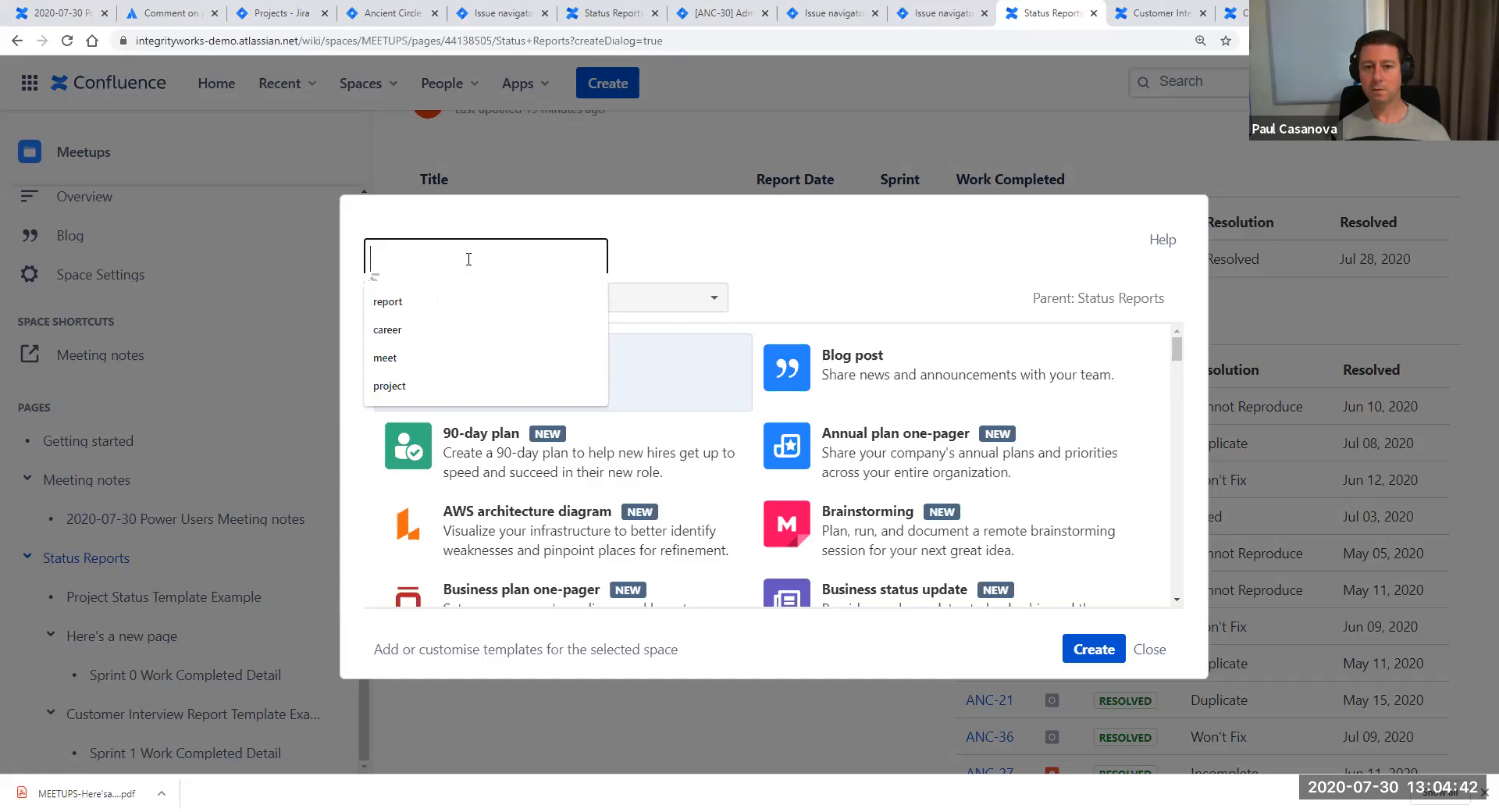
pyautogui.write('retro')
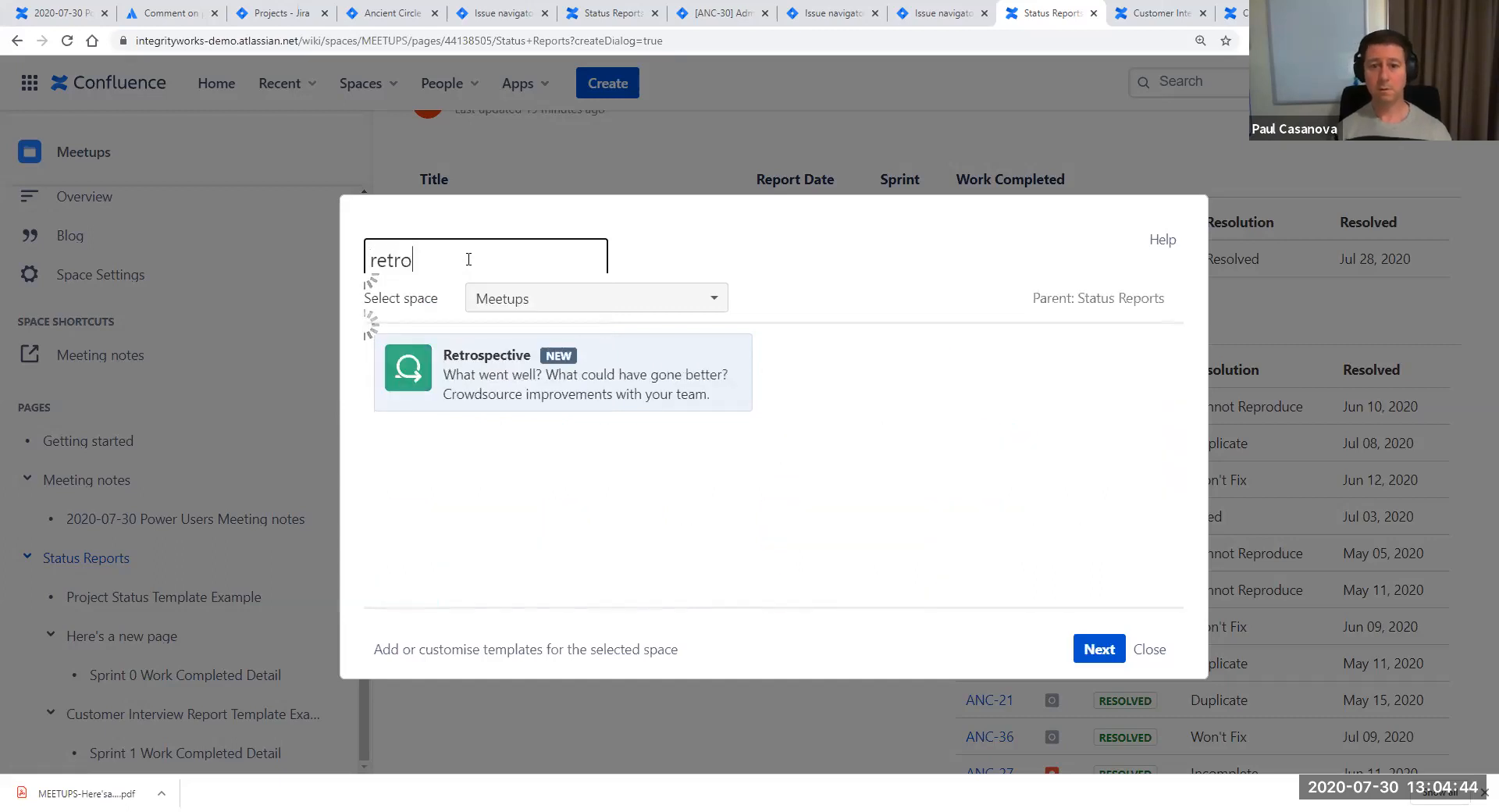
pyautogui.click(545, 378)
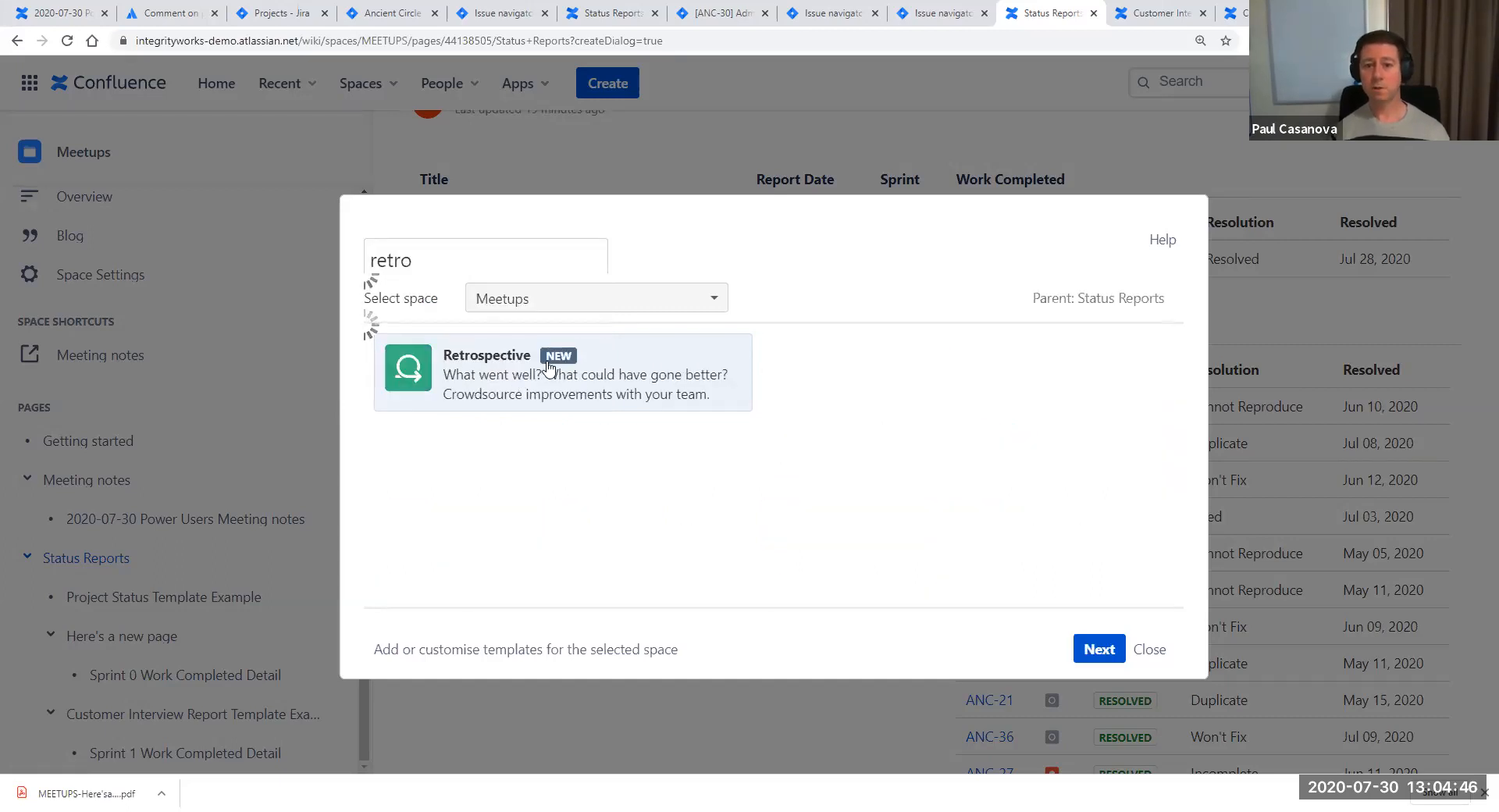
pyautogui.click(1090, 653)
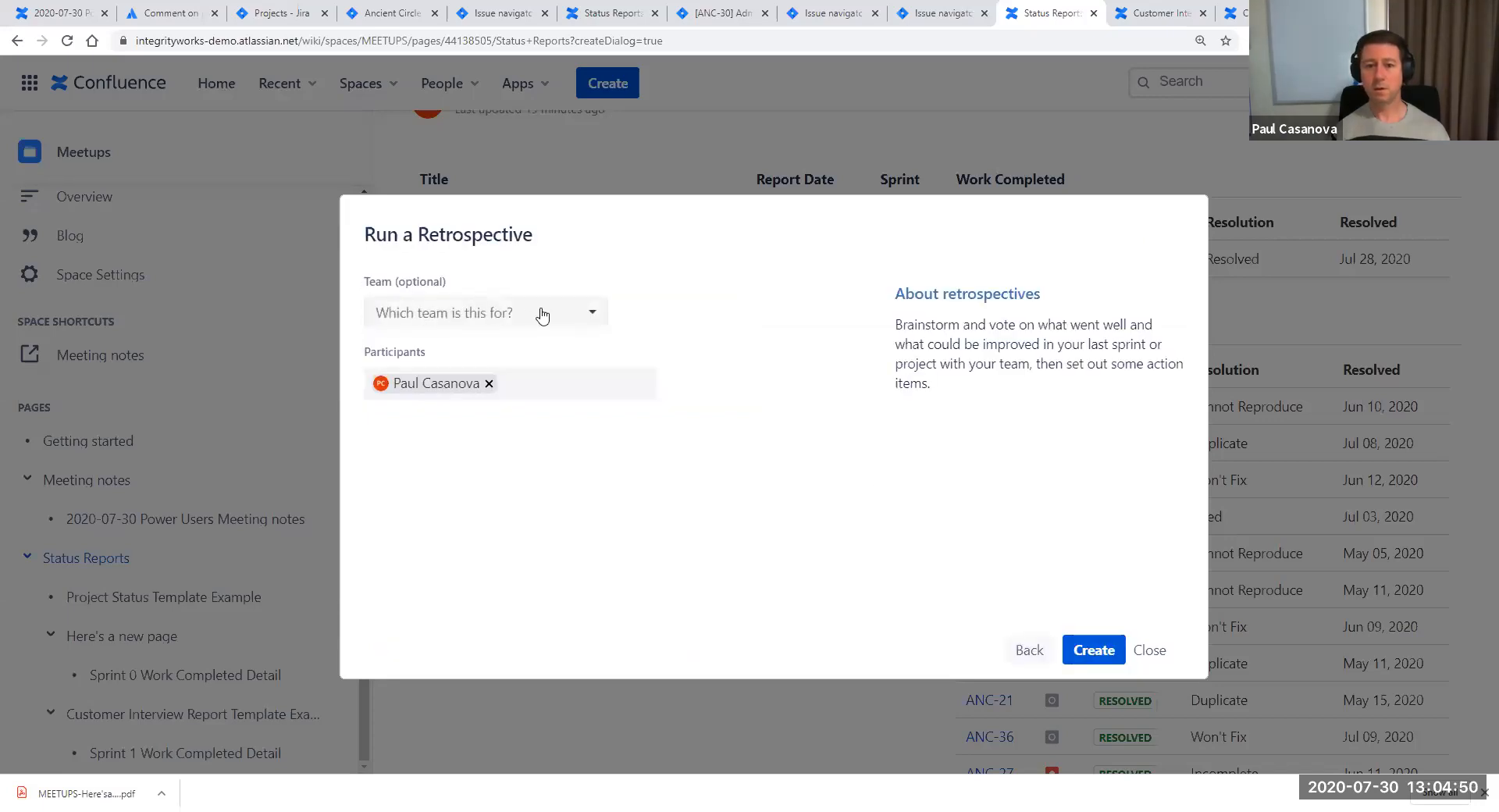
# Create the retrospective with the team left empty and publish the 2020-07-30 Retrospective page
pyautogui.click(589, 316)
pyautogui.click(729, 305)
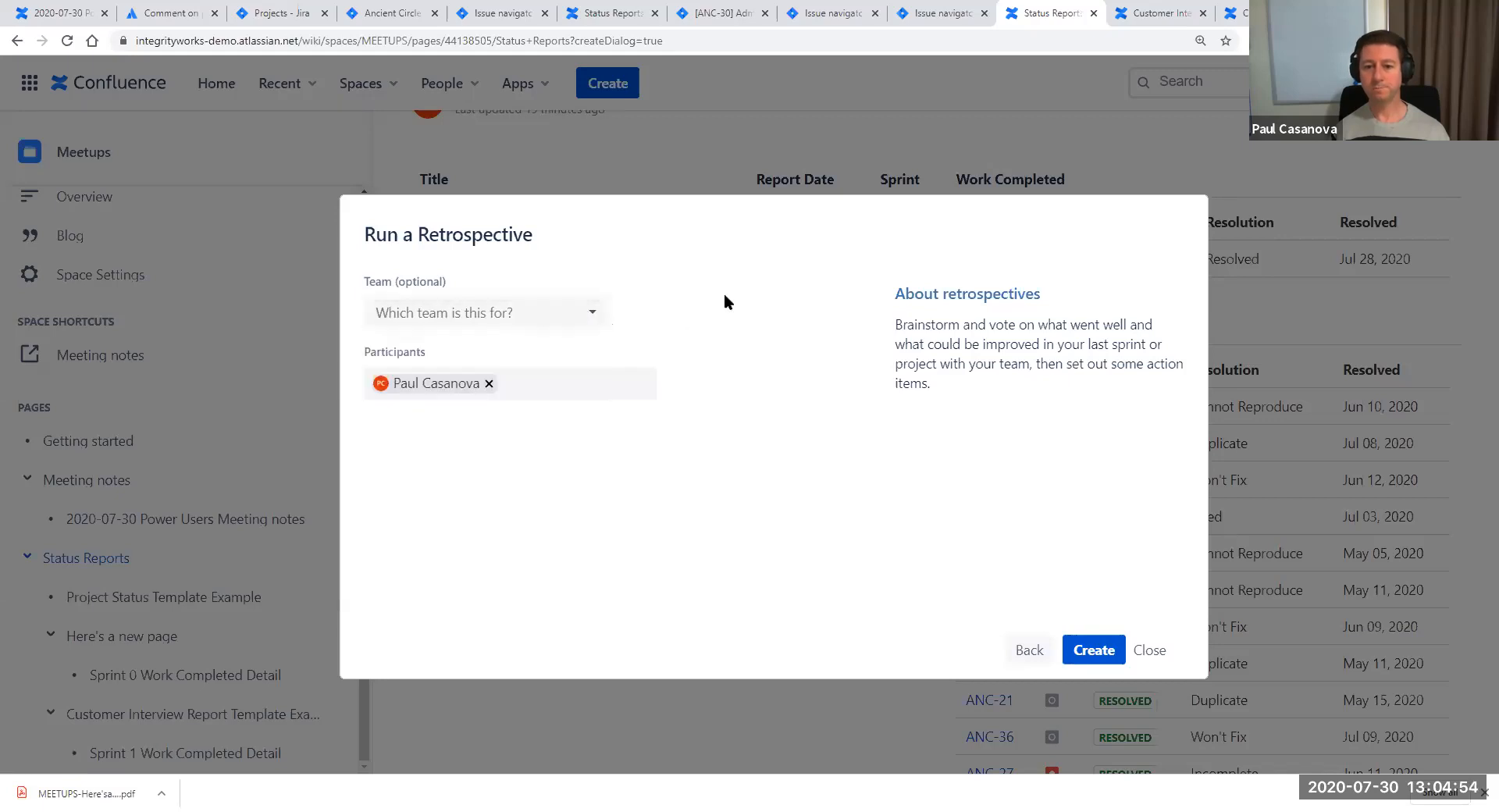
pyautogui.click(1094, 650)
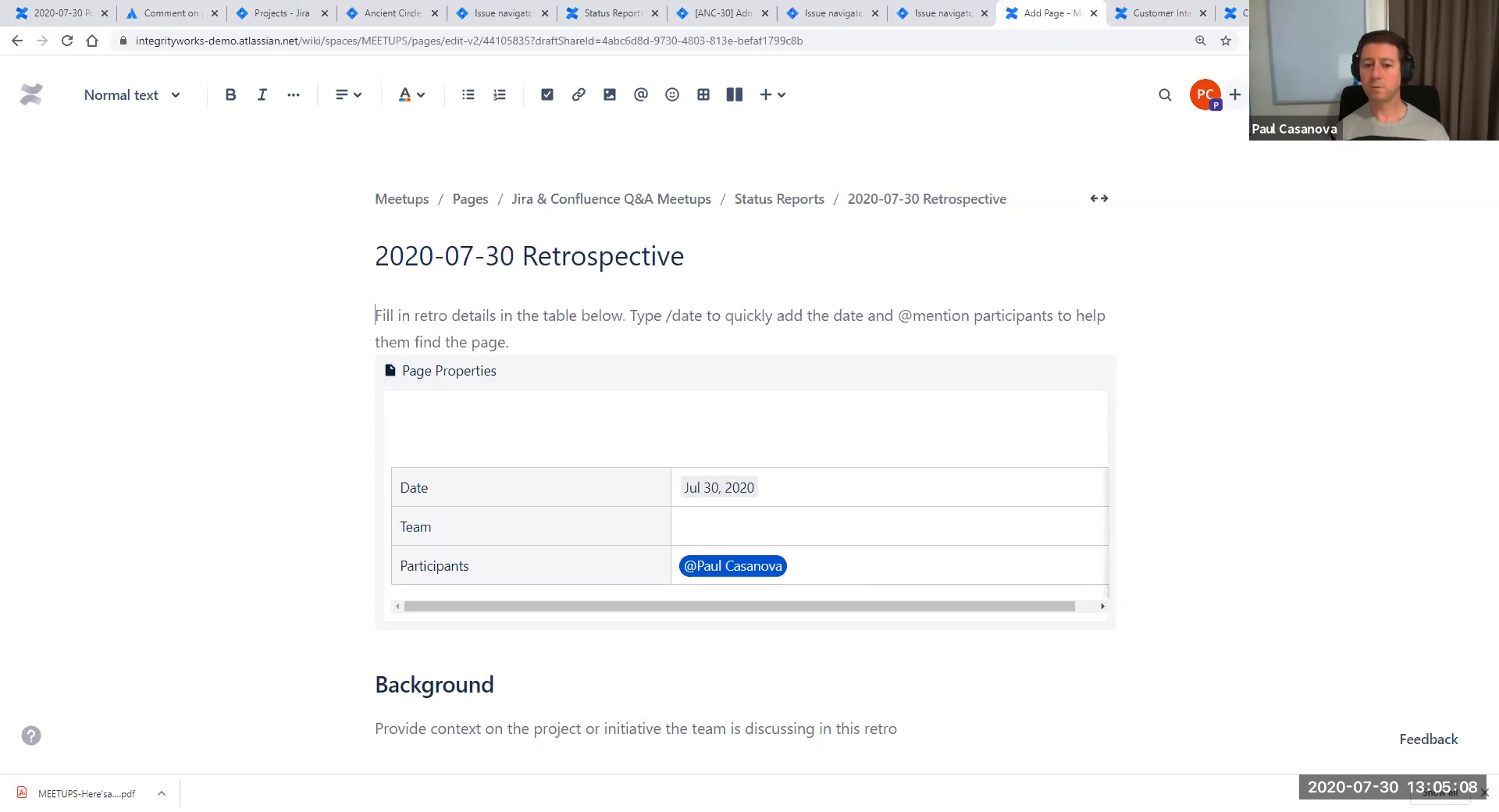
pyautogui.click(956, 200)
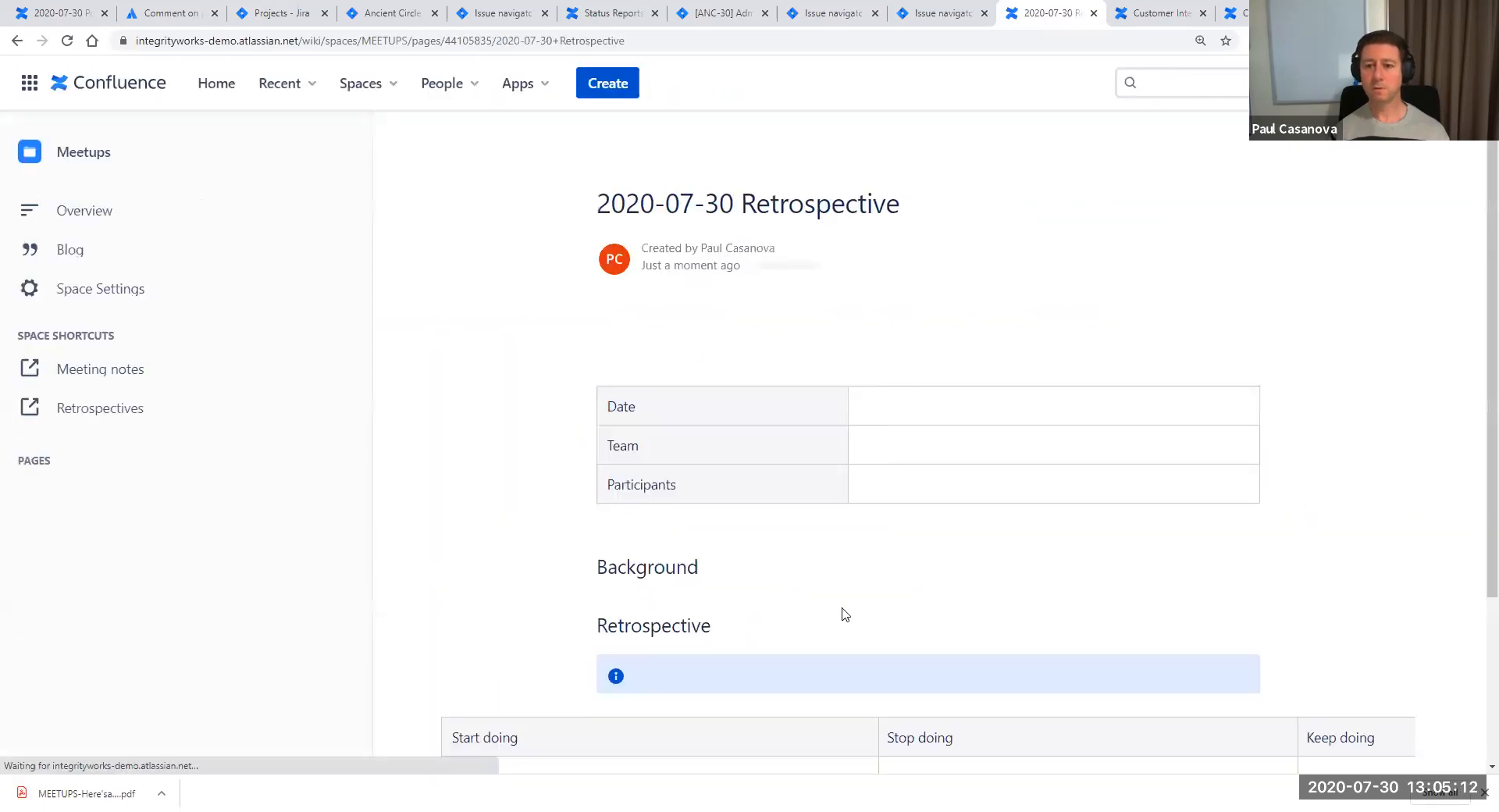
# Review the published retrospective and move it from Status Reports to under the Retrospectives page in the page tree
pyautogui.scroll(-4, 776, 325)
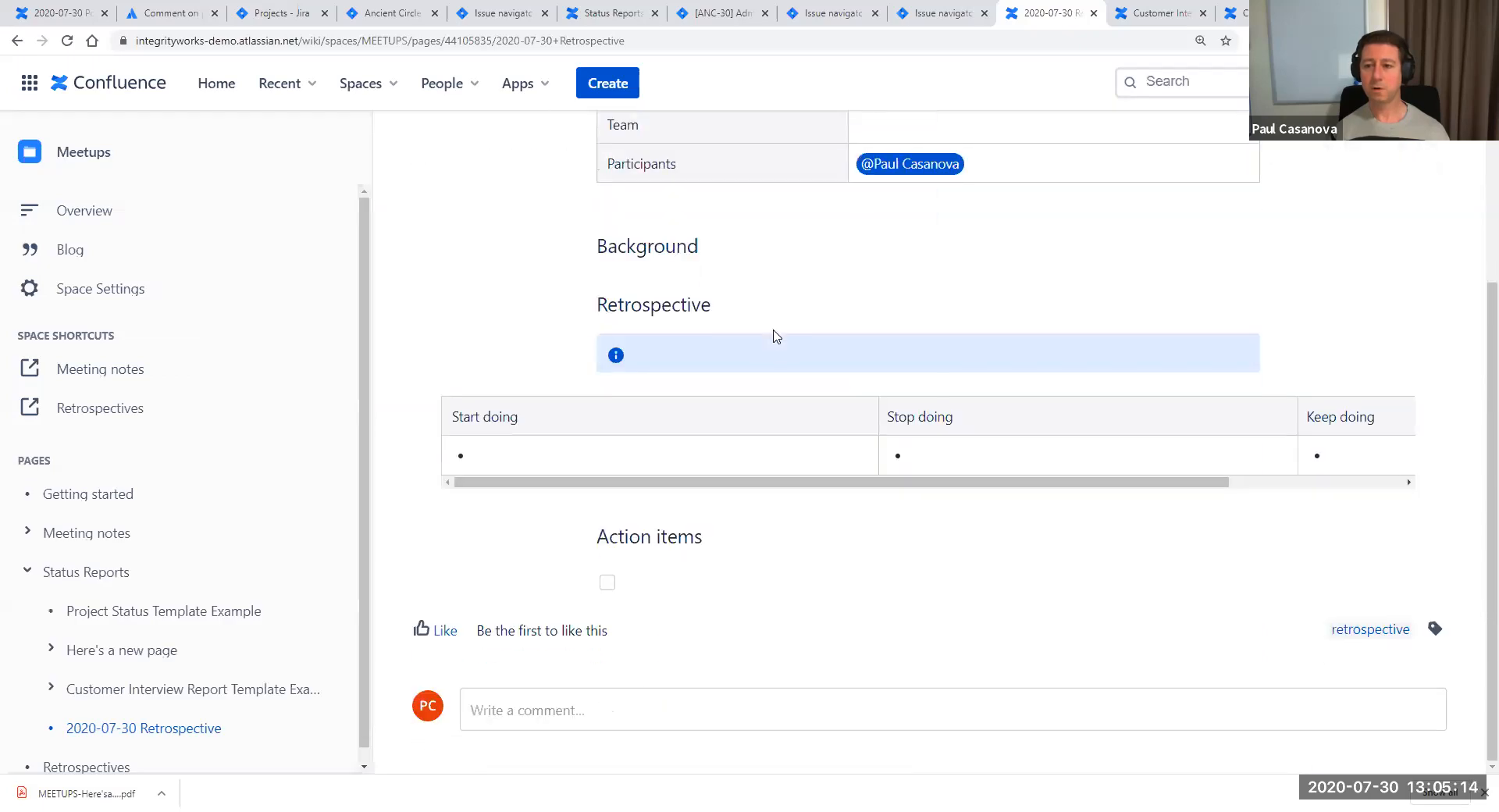
pyautogui.scroll(4, 800, 456)
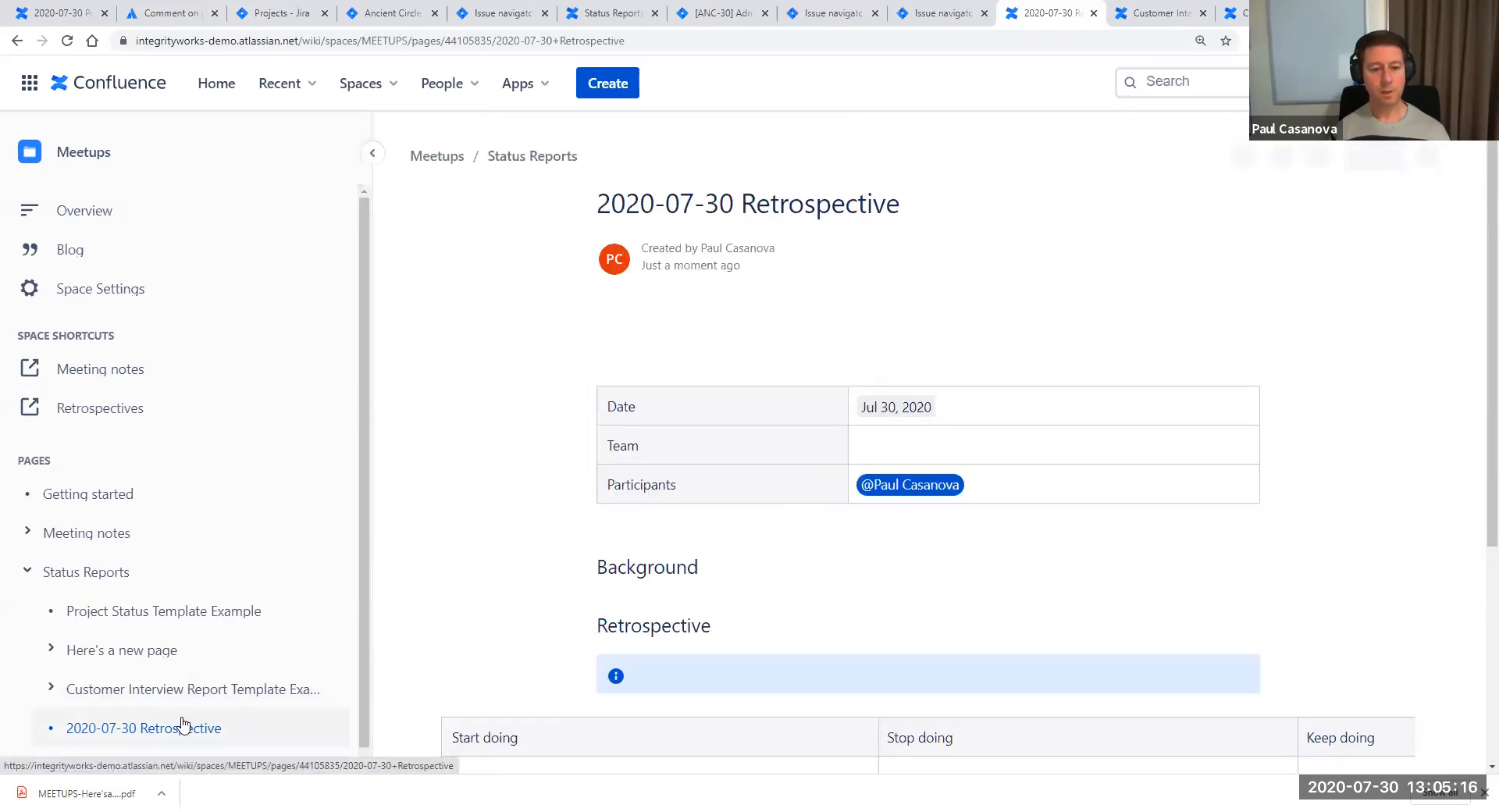
pyautogui.scroll(-1, 257, 672)
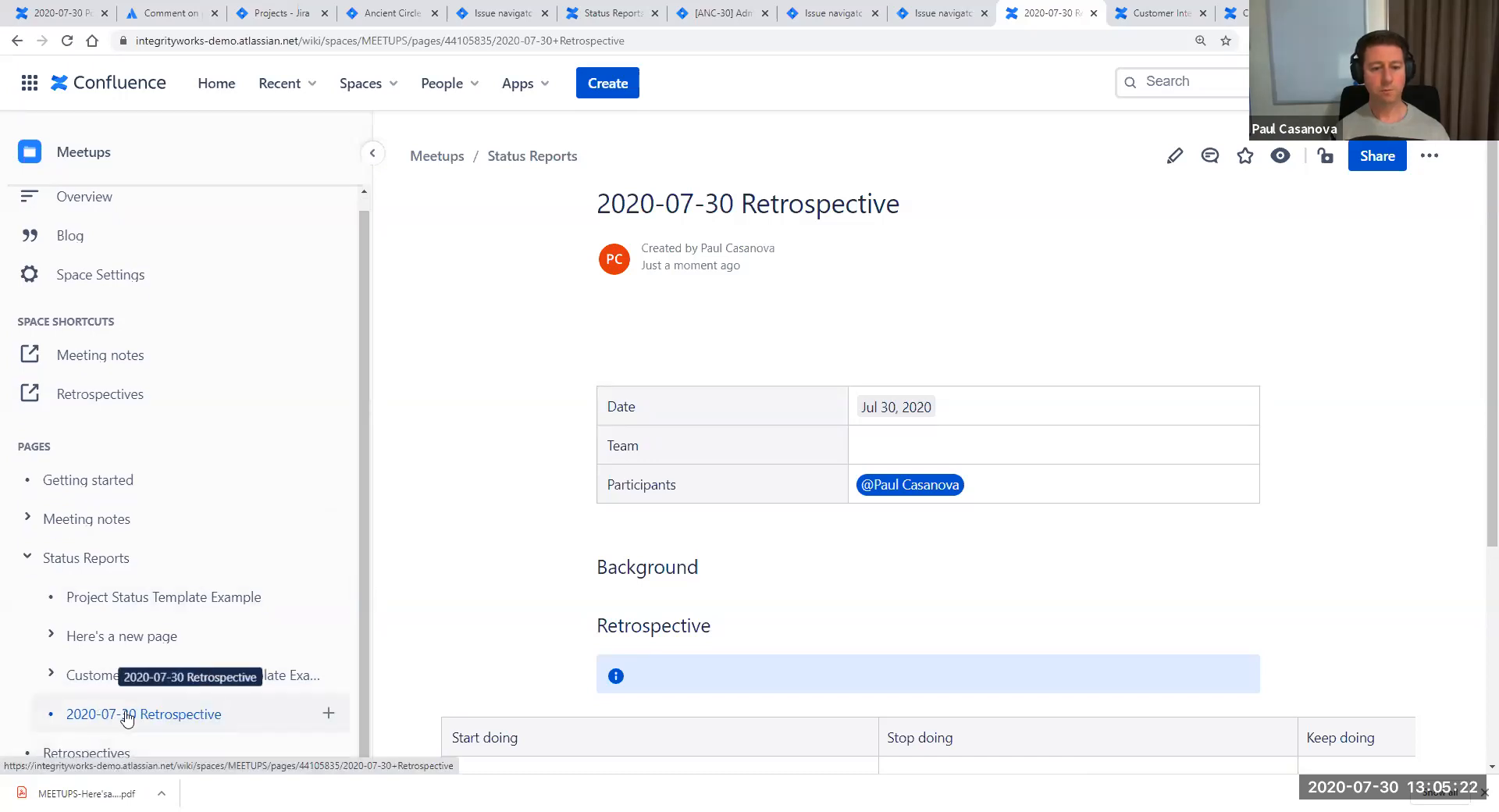
pyautogui.moveTo(127, 716)
pyautogui.mouseDown()
pyautogui.moveTo(101, 768)
pyautogui.moveTo(110, 739)
pyautogui.mouseUp()
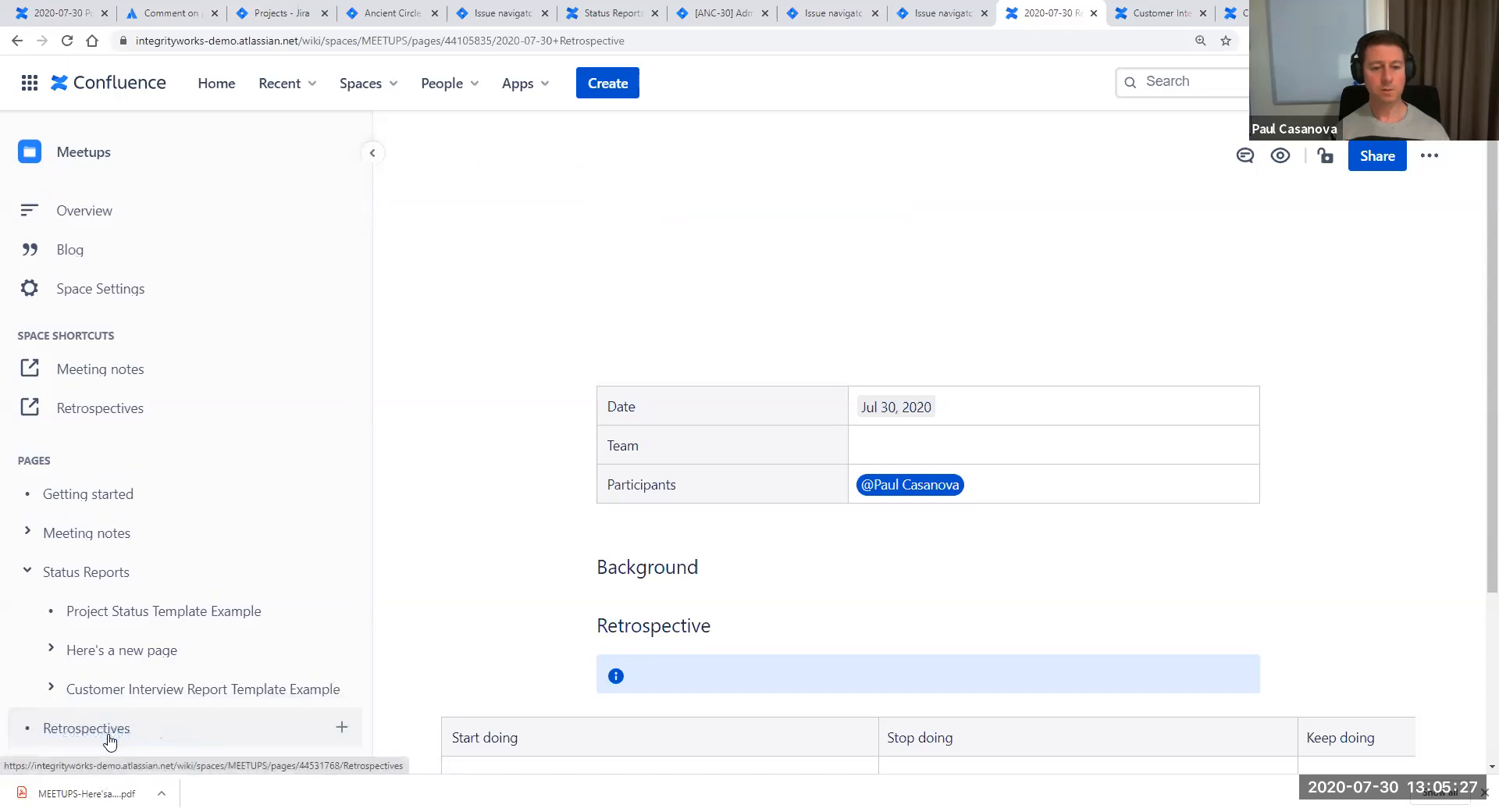
pyautogui.click(31, 730)
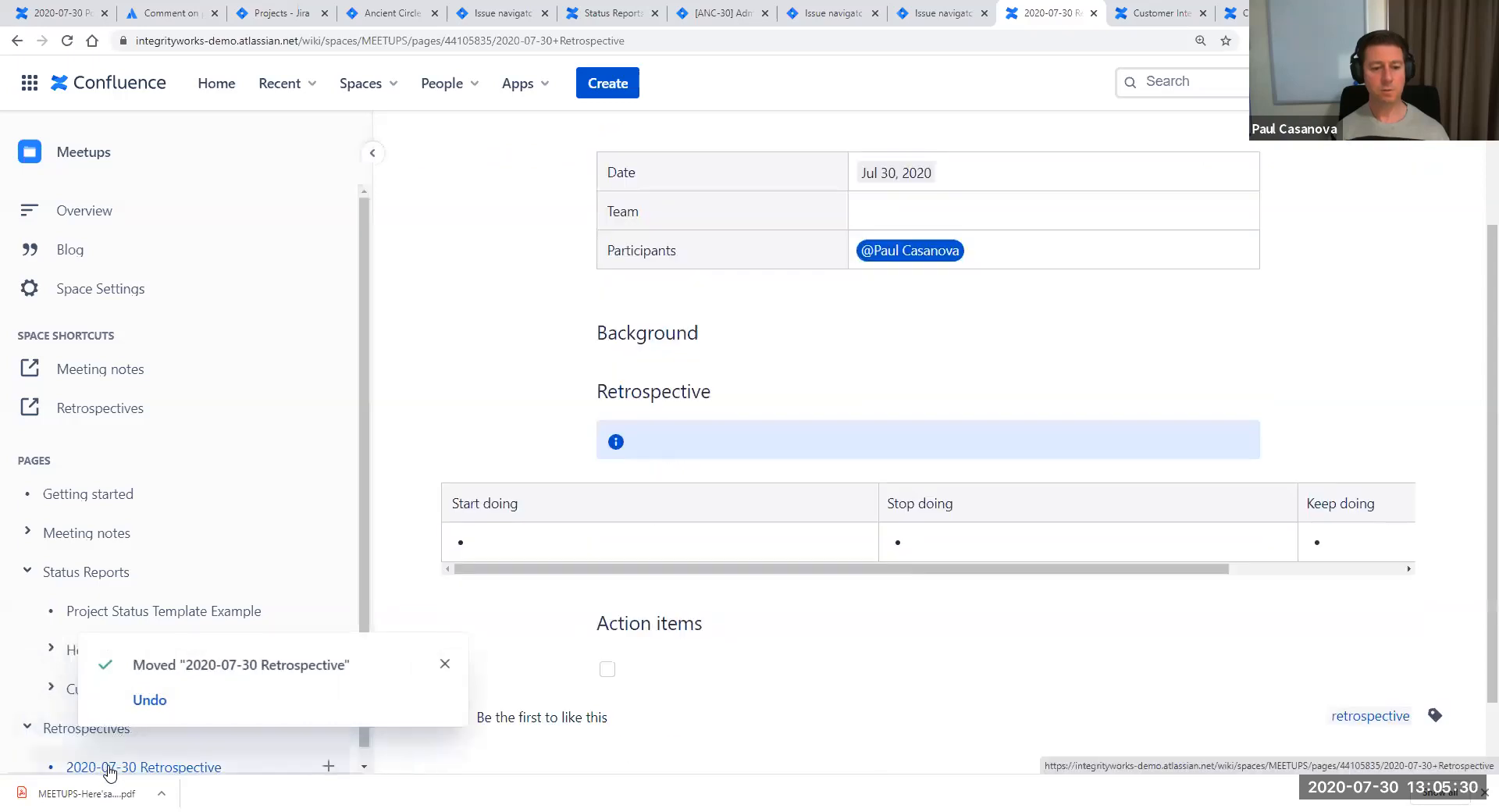
# Check the Retrospectives page's summary table and reopen the 2020-07-30 Retrospective page
pyautogui.click(69, 733)
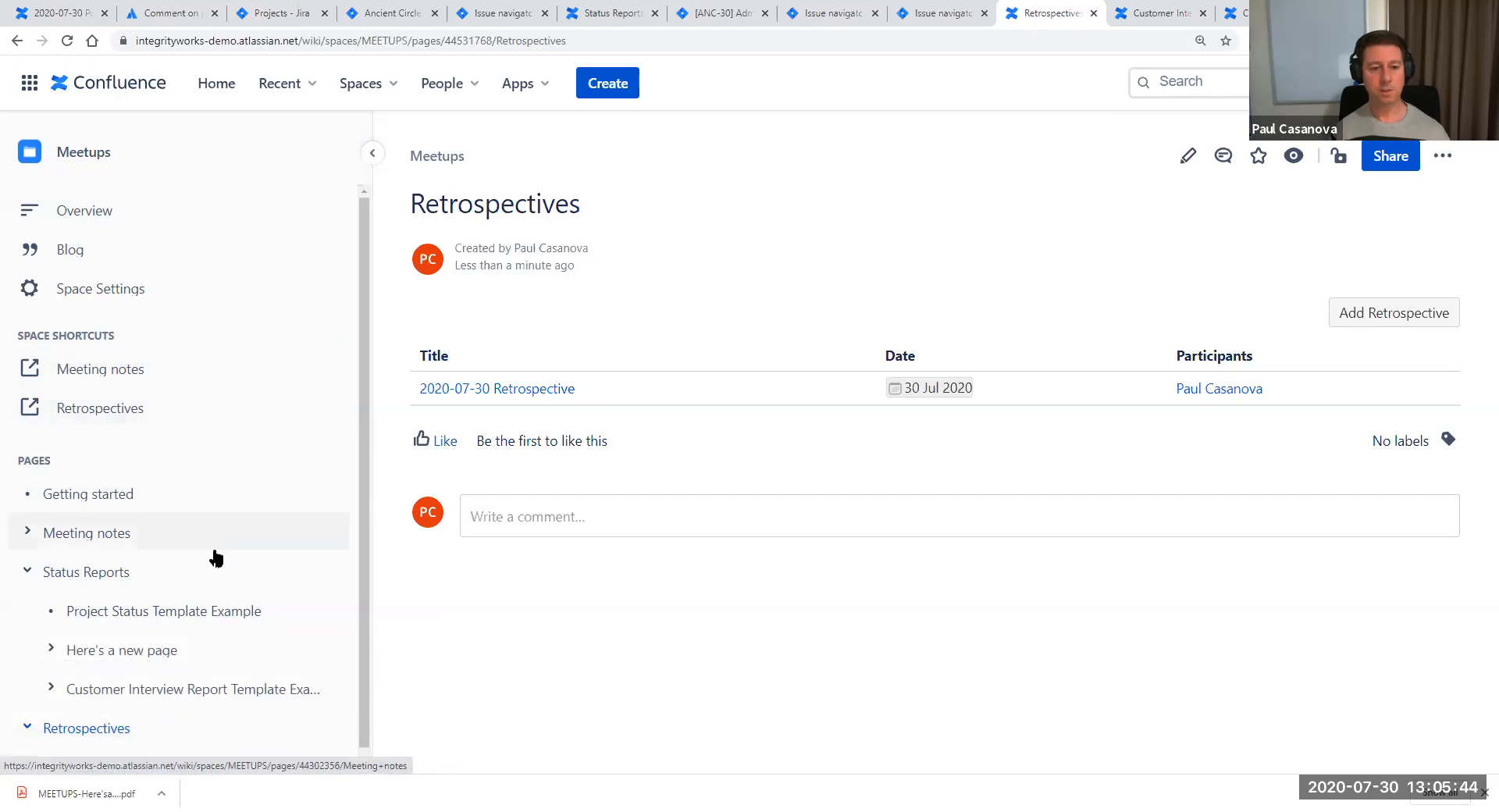
pyautogui.scroll(-1, 222, 570)
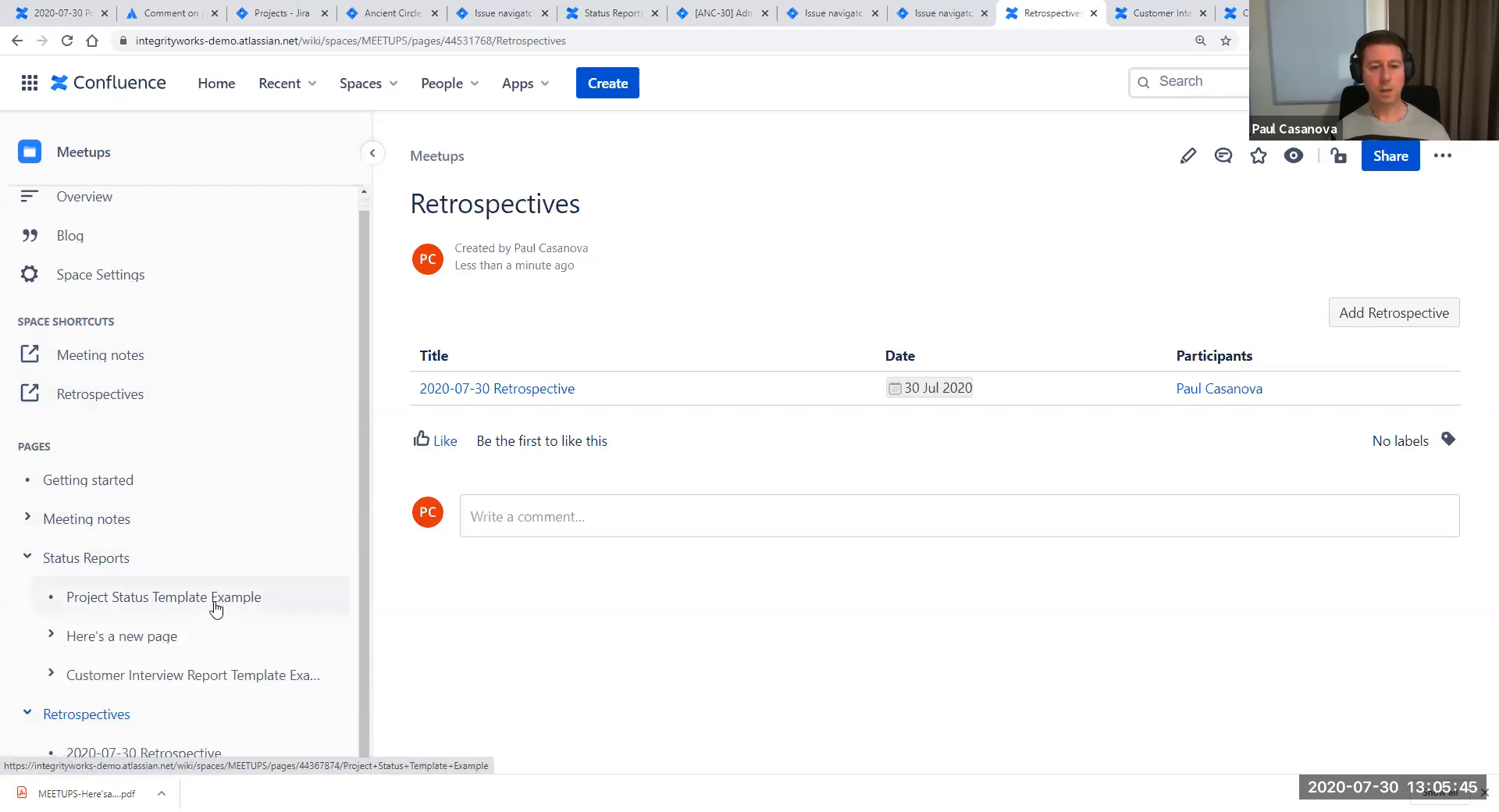
pyautogui.click(157, 754)
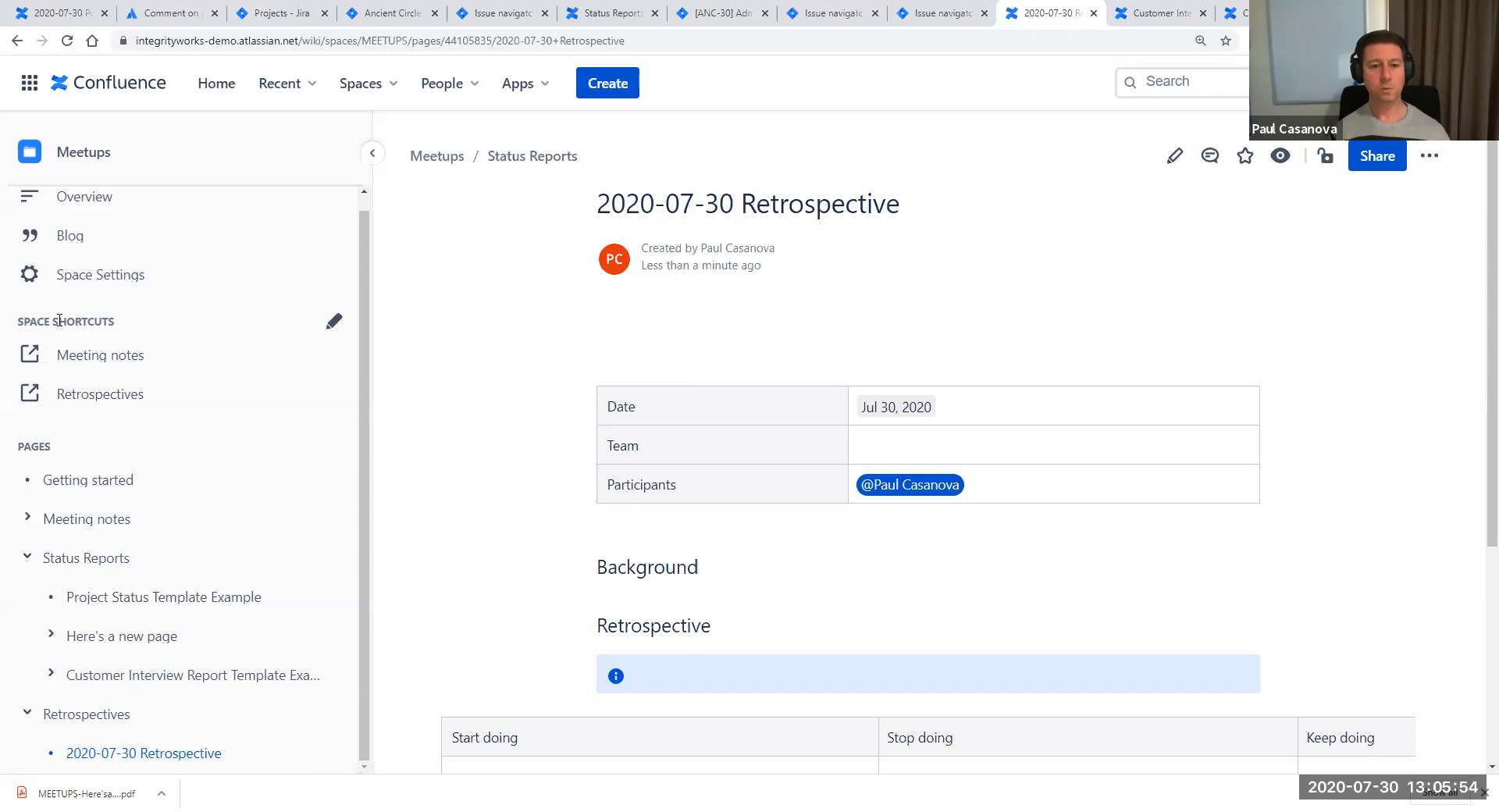
pyautogui.click(336, 322)
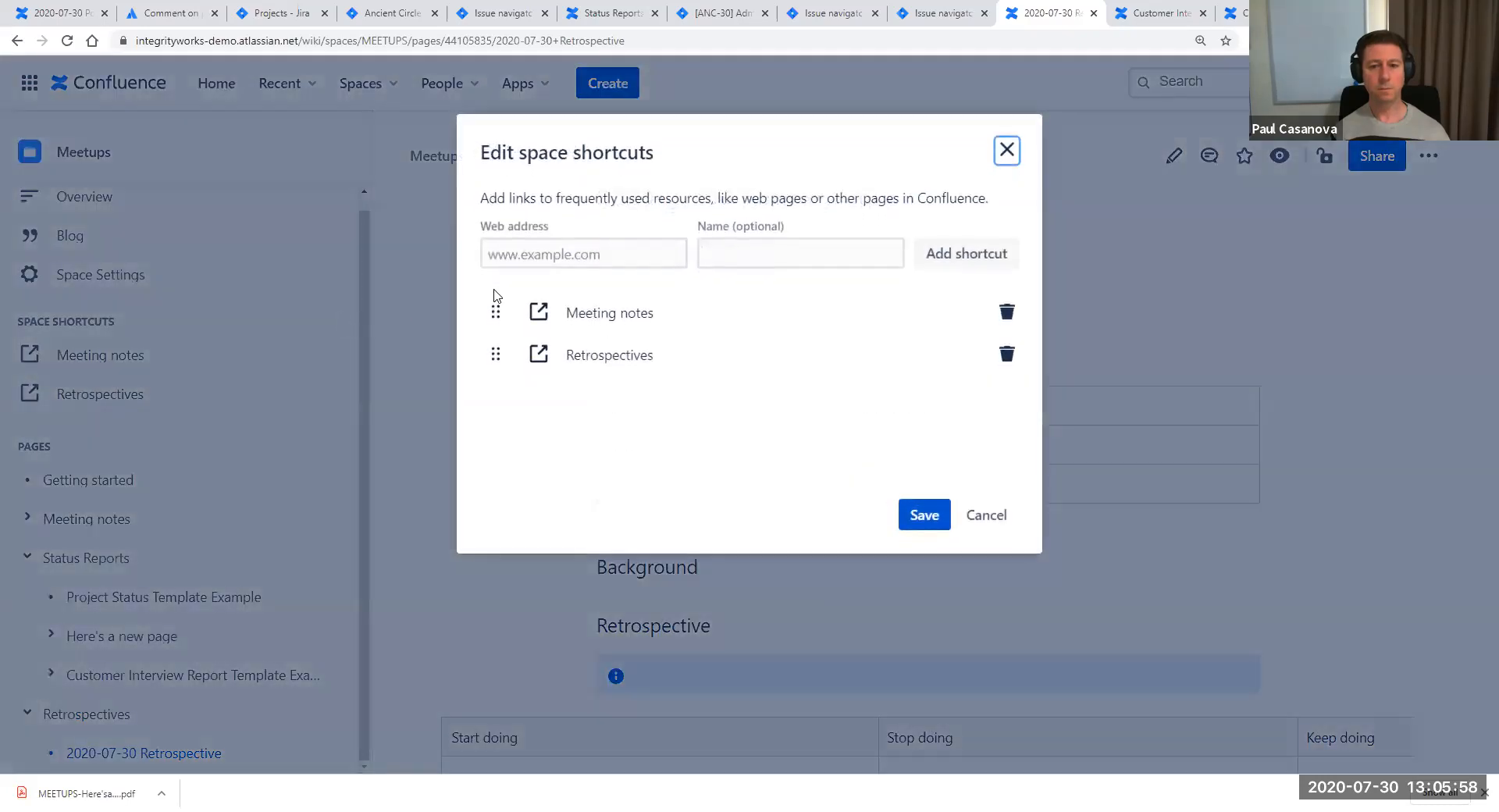
pyautogui.click(630, 255)
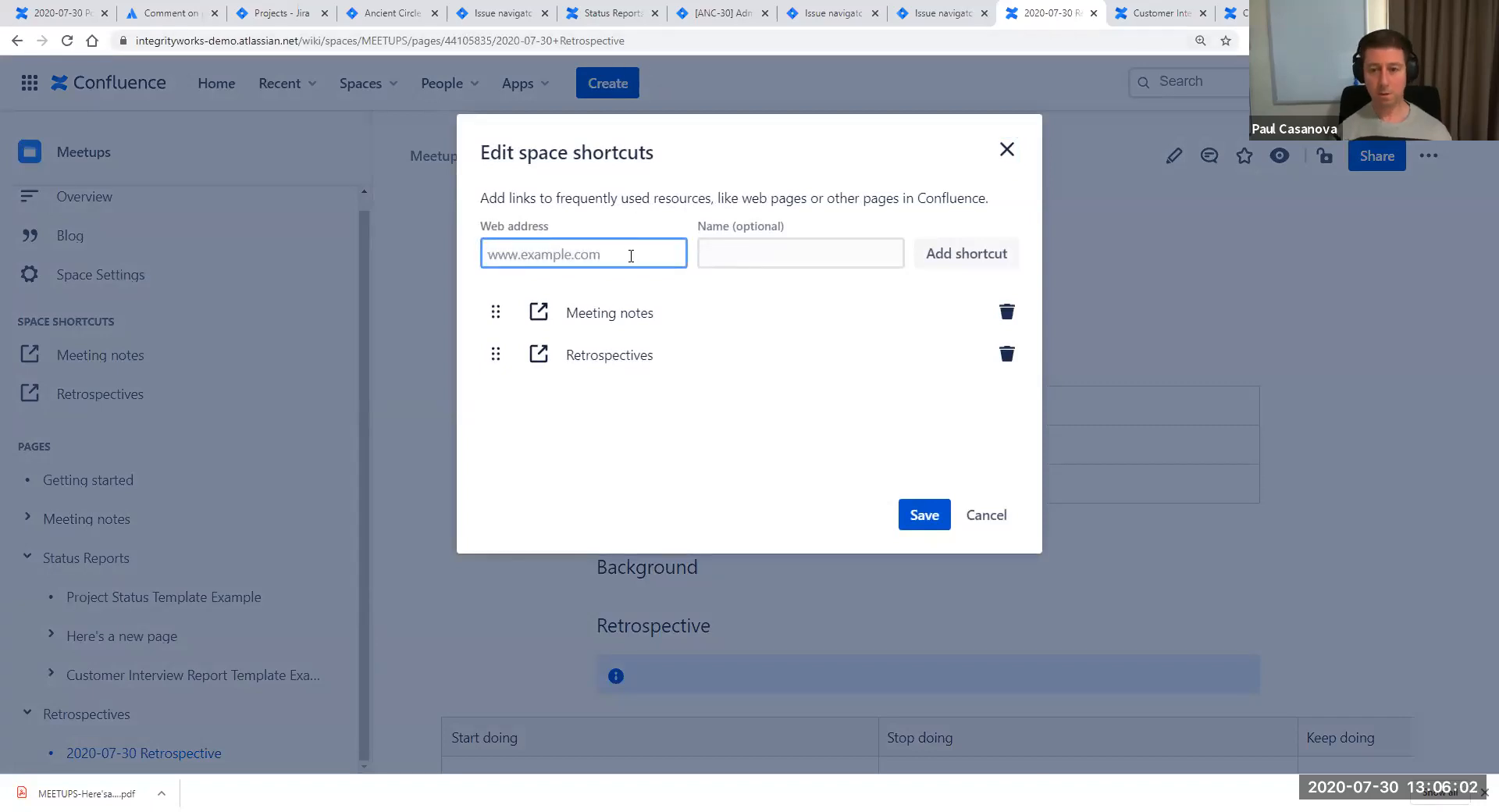
pyautogui.write('Retro')
pyautogui.press('BackSpace')
pyautogui.press('BackSpace')
pyautogui.press('BackSpace')
pyautogui.press('BackSpace')
pyautogui.press('BackSpace')
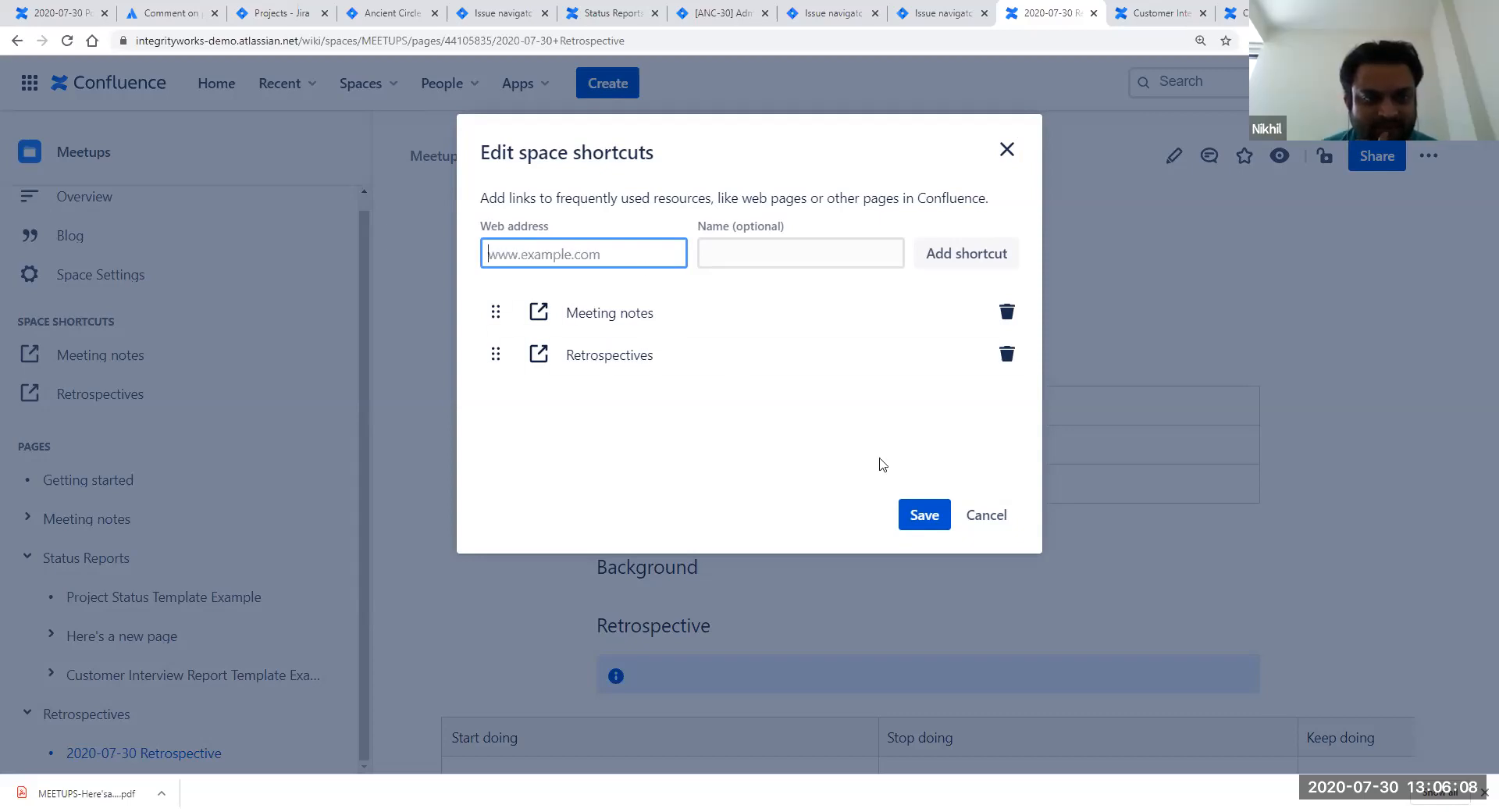
pyautogui.click(986, 515)
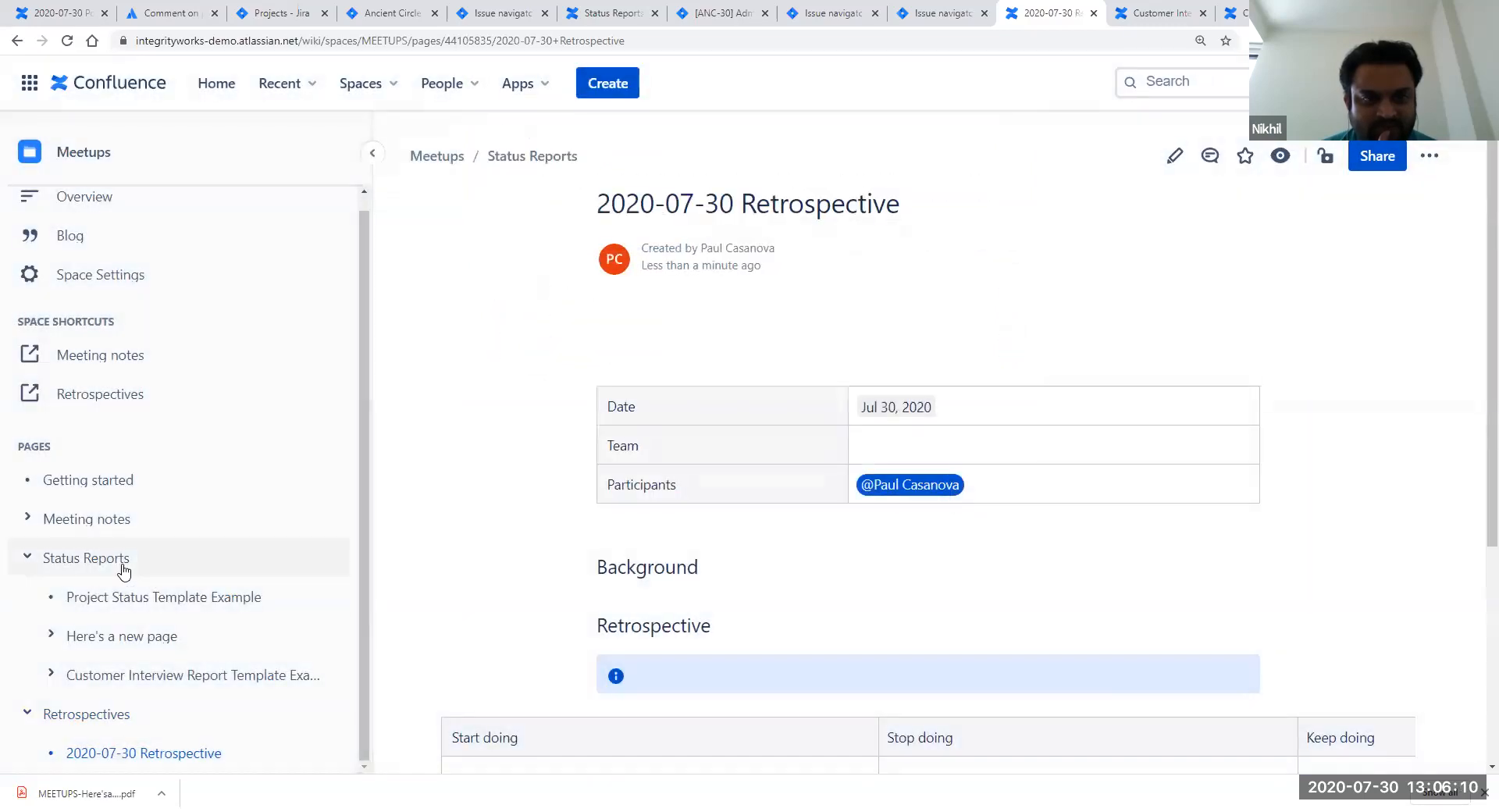
# Copy the web address of the Status Reports page and add it to the Meetups space shortcuts under the name Status Reports
pyautogui.click(92, 563)
pyautogui.click(628, 37)
pyautogui.hotkey('ctrl', 'c')
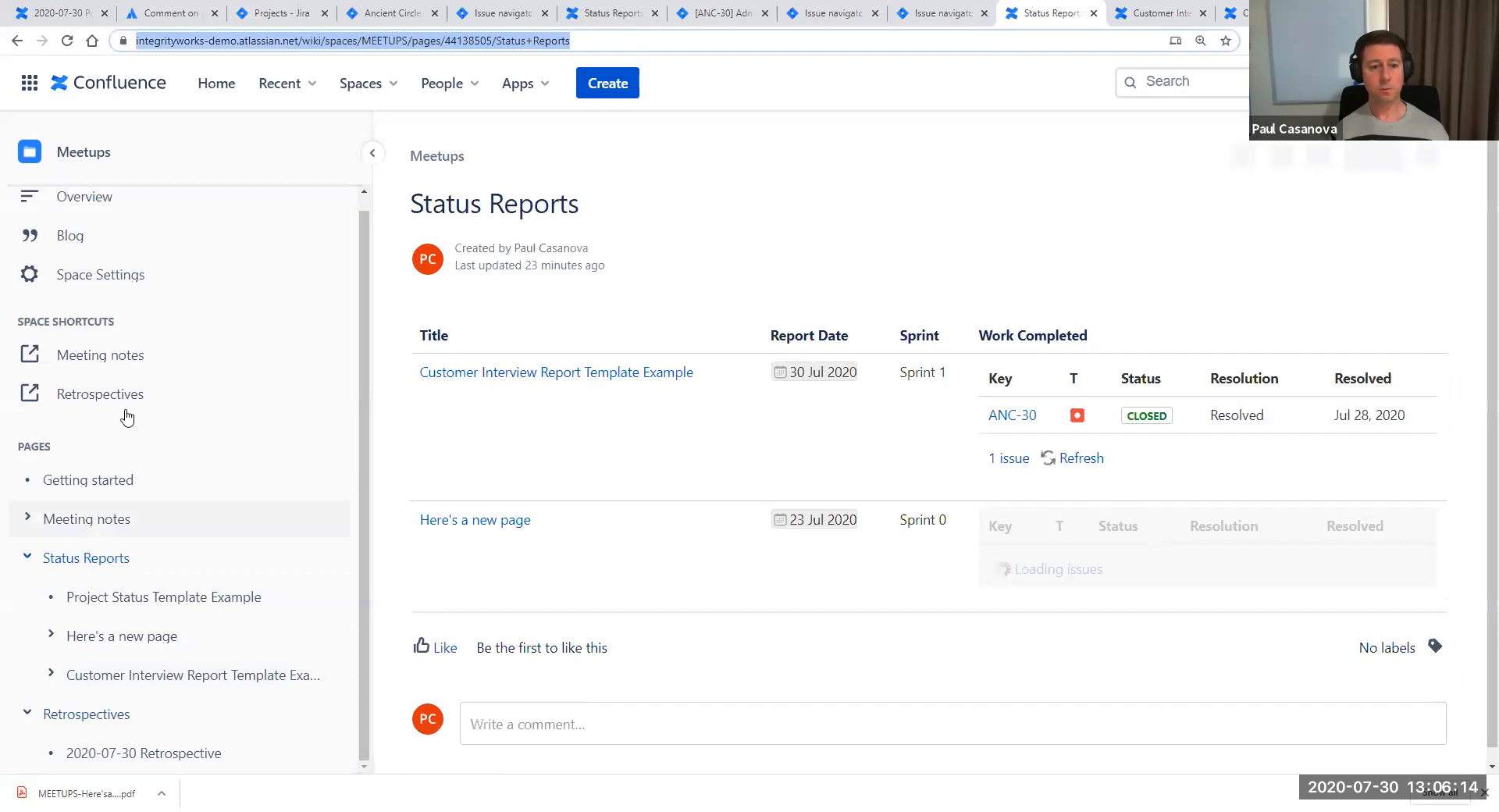
pyautogui.click(334, 323)
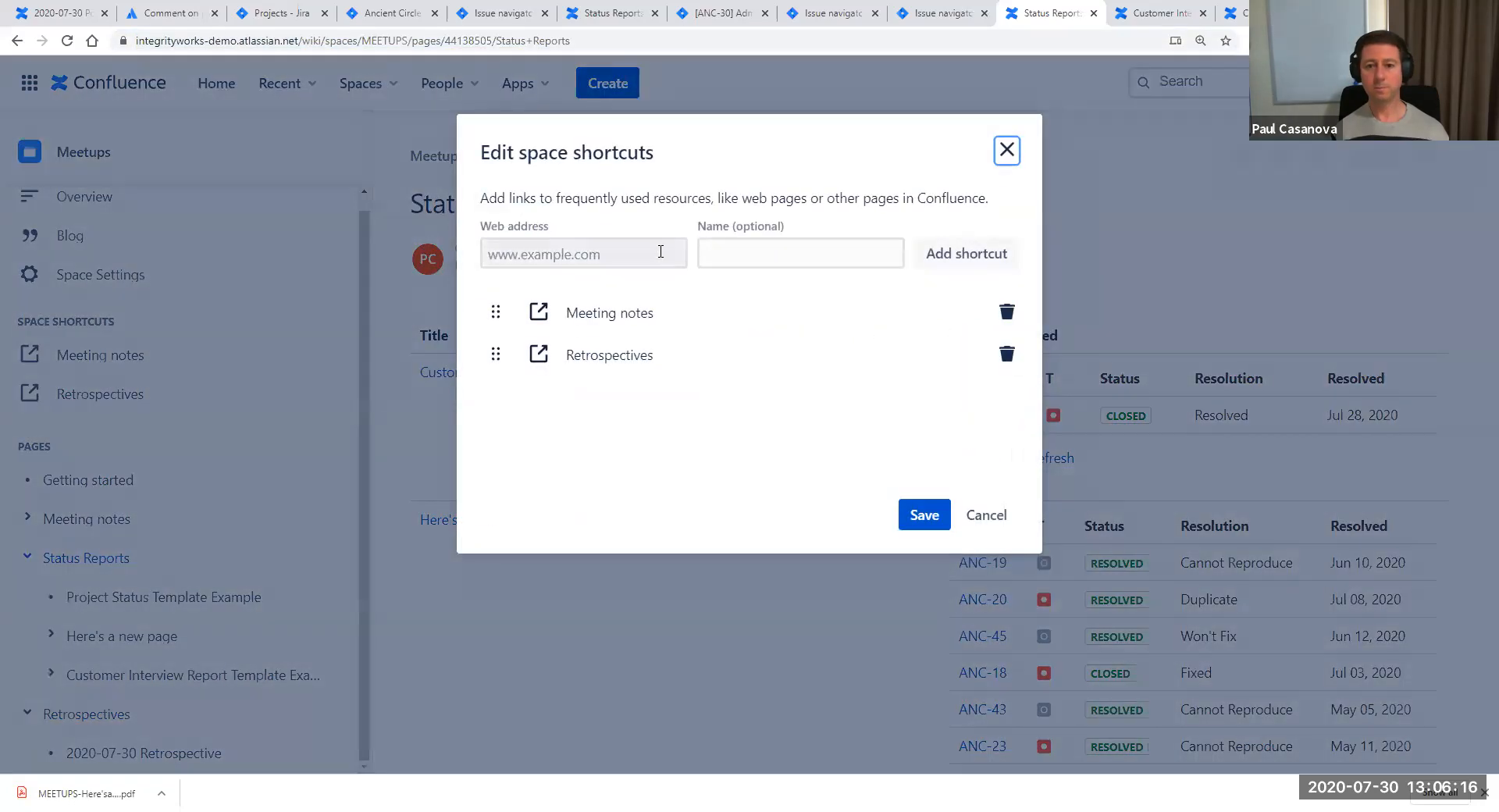
pyautogui.click(659, 251)
pyautogui.hotkey('ctrl', 'v')
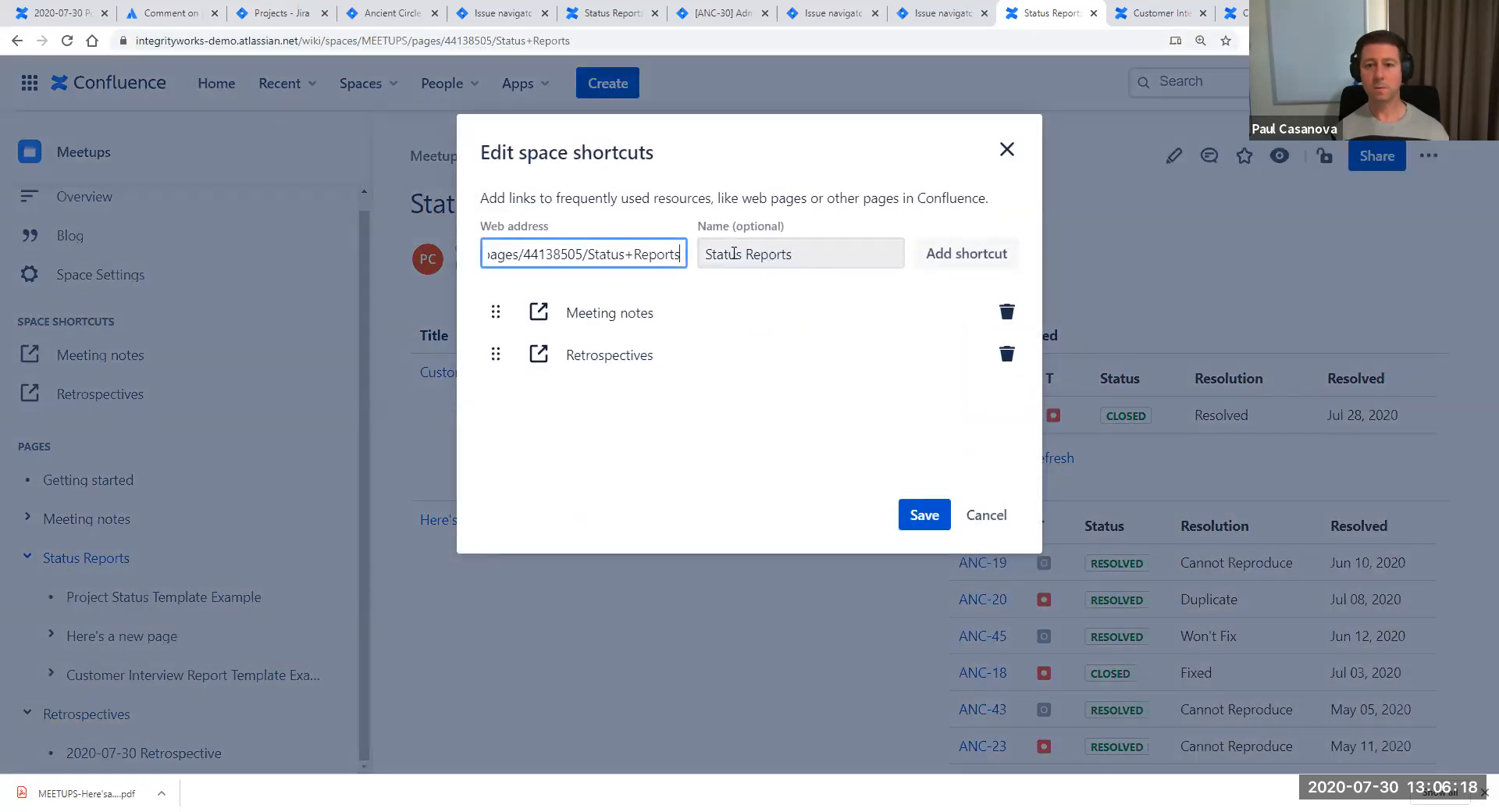
pyautogui.click(989, 256)
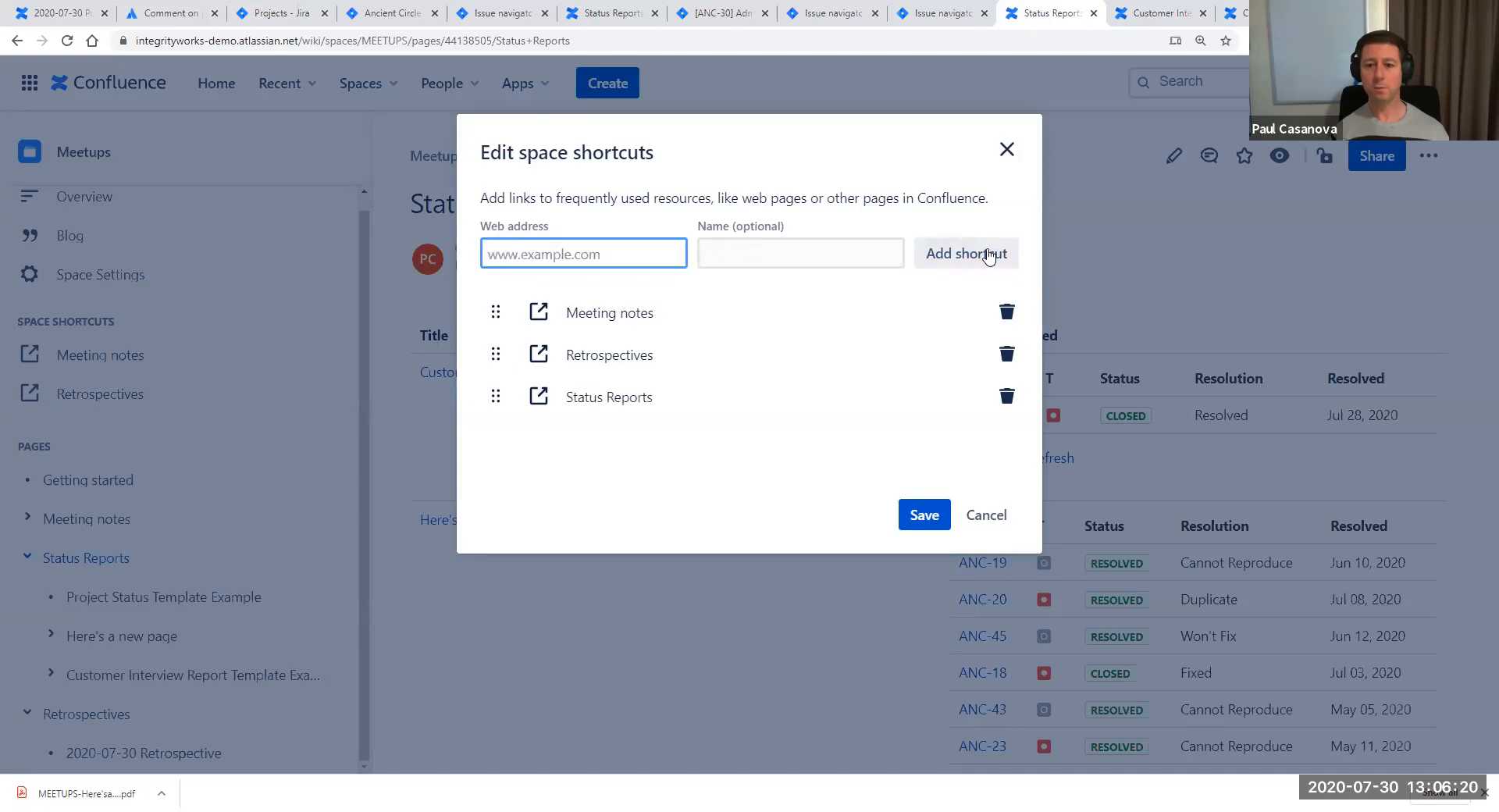
# Reorder the space shortcuts so Status Reports comes first, above Meeting notes, and save the list
pyautogui.moveTo(495, 396); pyautogui.dragTo(492, 313)
pyautogui.click(913, 523)
pyautogui.click(923, 517)
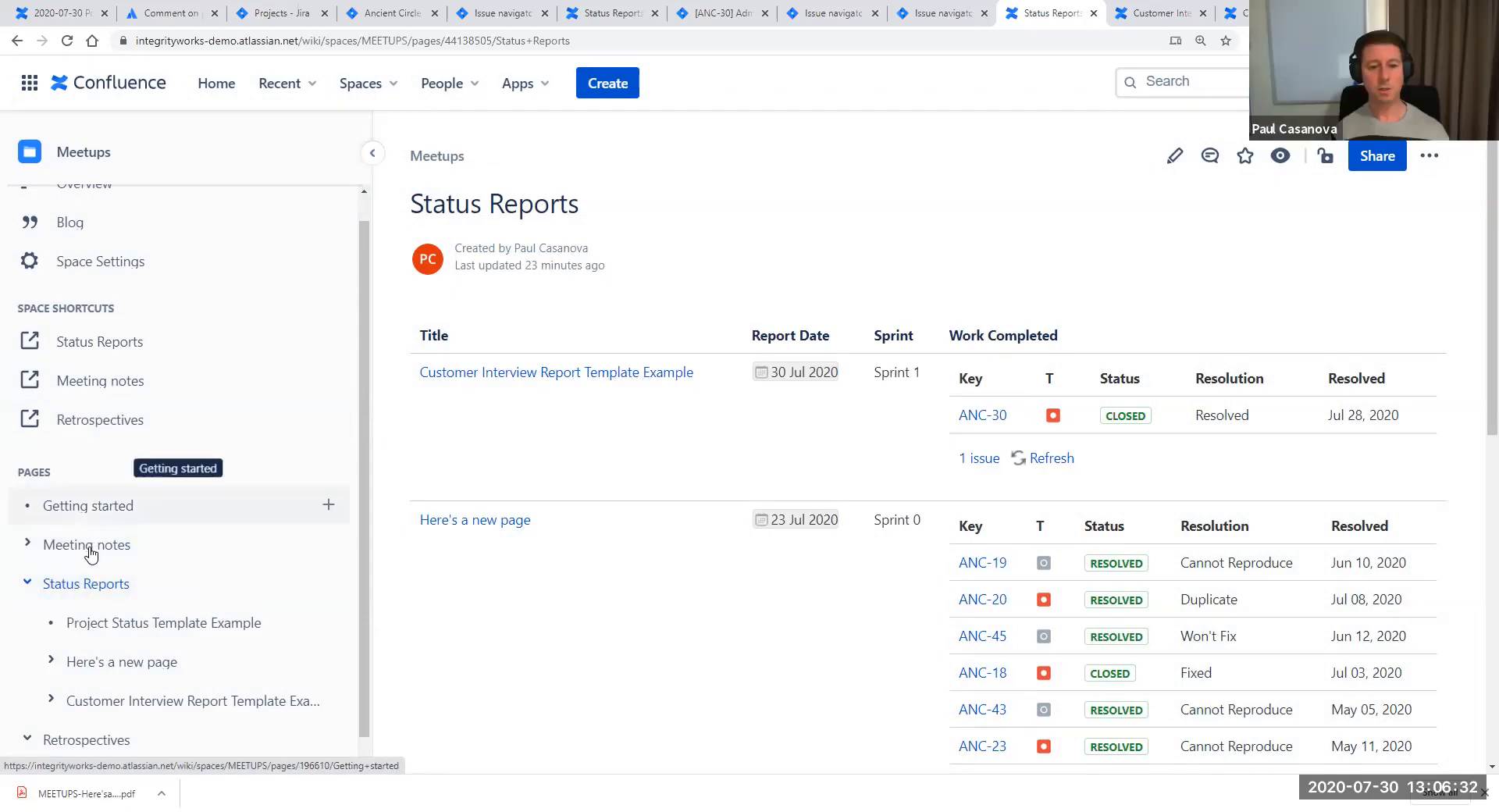
# Test the Status Reports and Meeting notes space shortcuts, ending on the Status Reports page
pyautogui.click(107, 344)
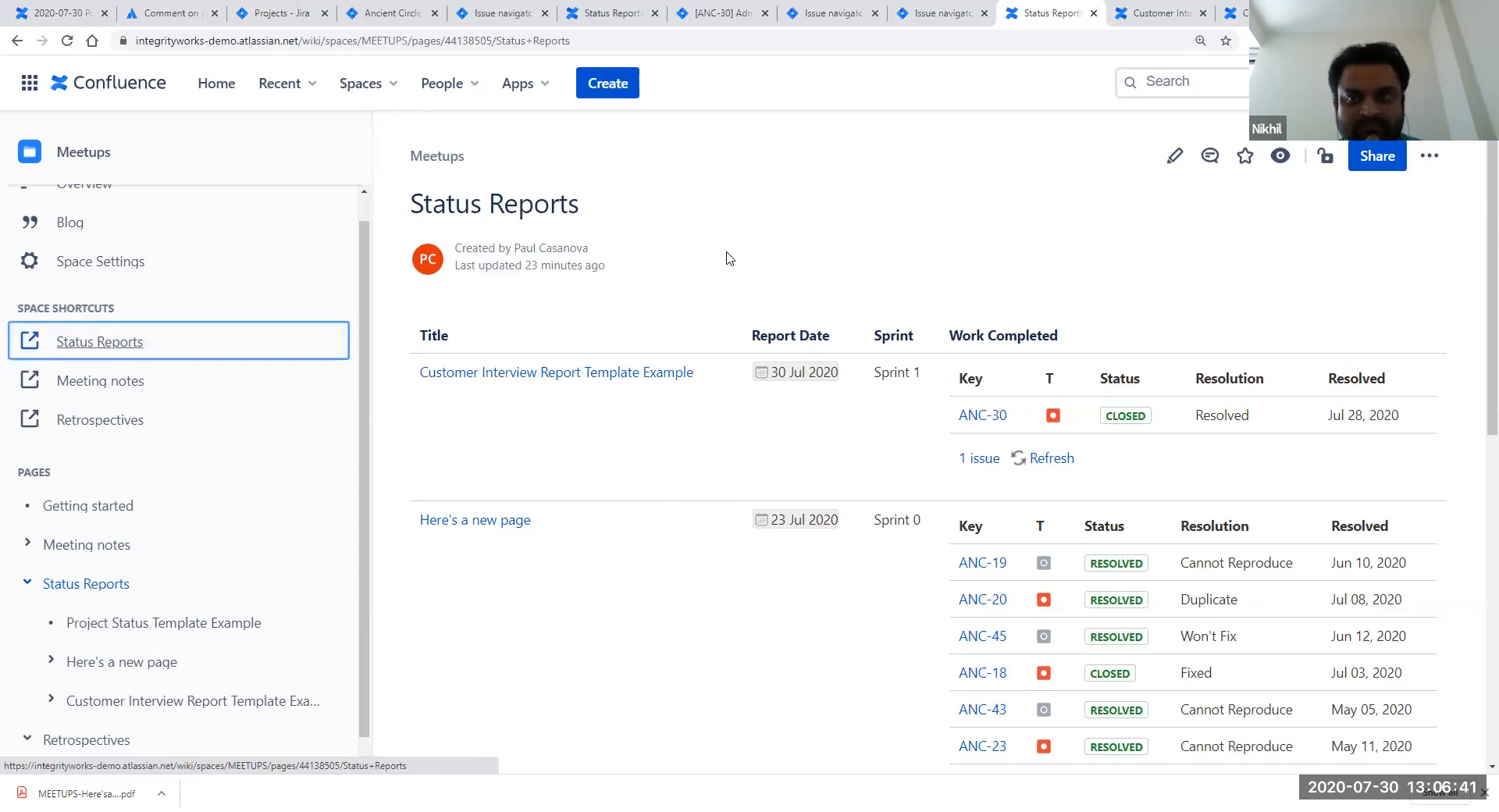
pyautogui.click(99, 383)
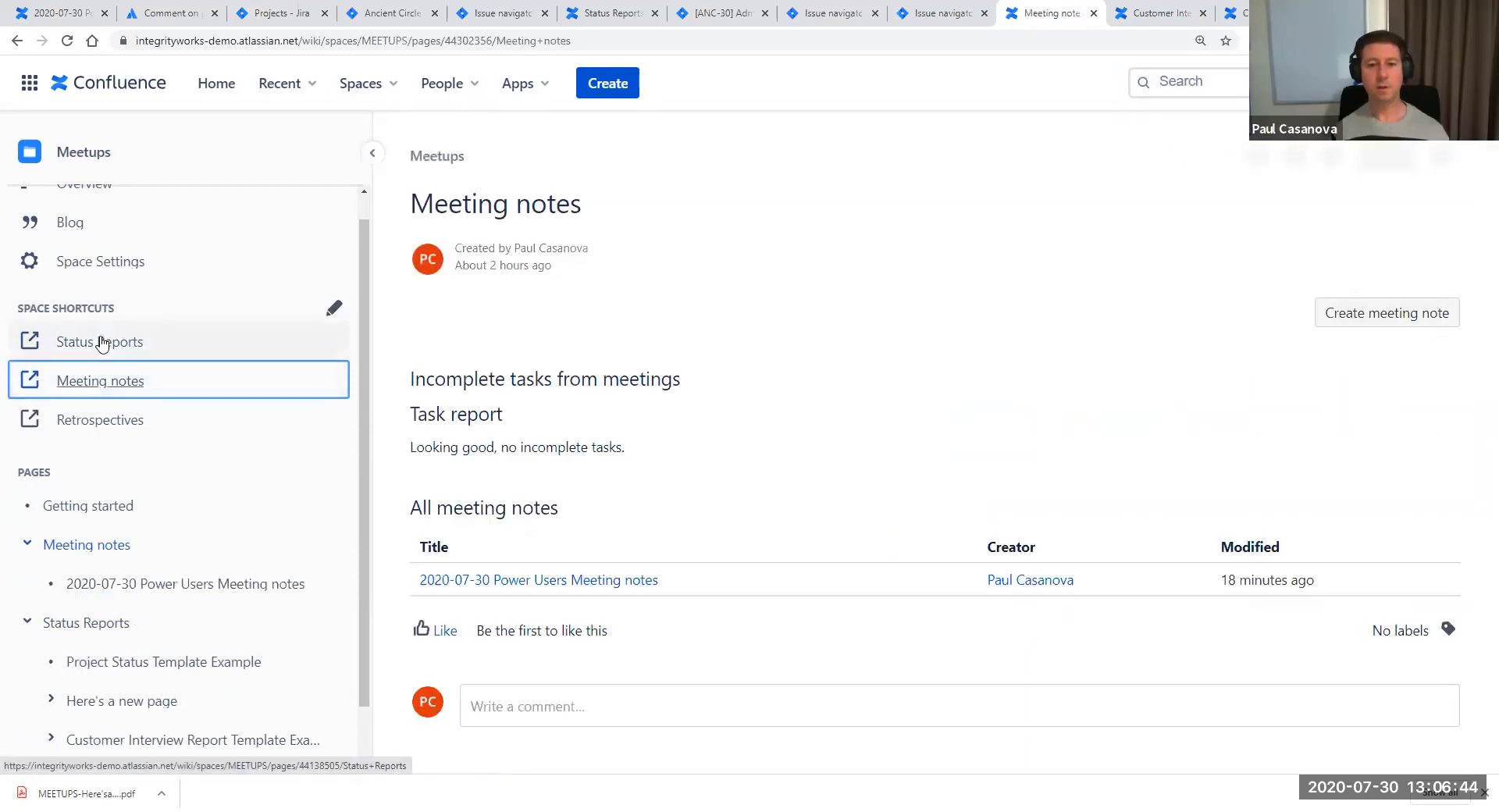
pyautogui.click(101, 342)
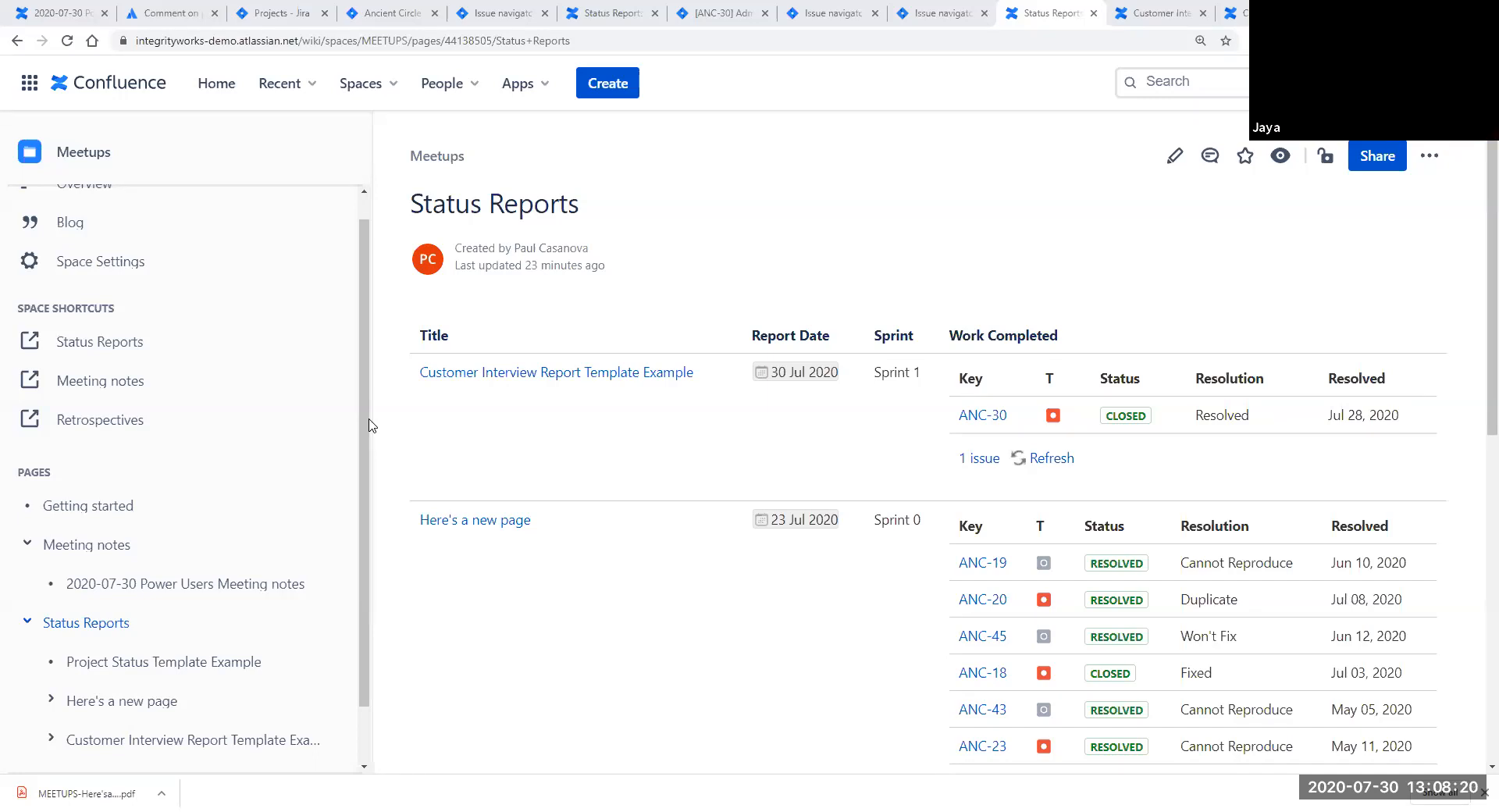
# Open the Confluence site administration's general configuration
pyautogui.click(684, 44)
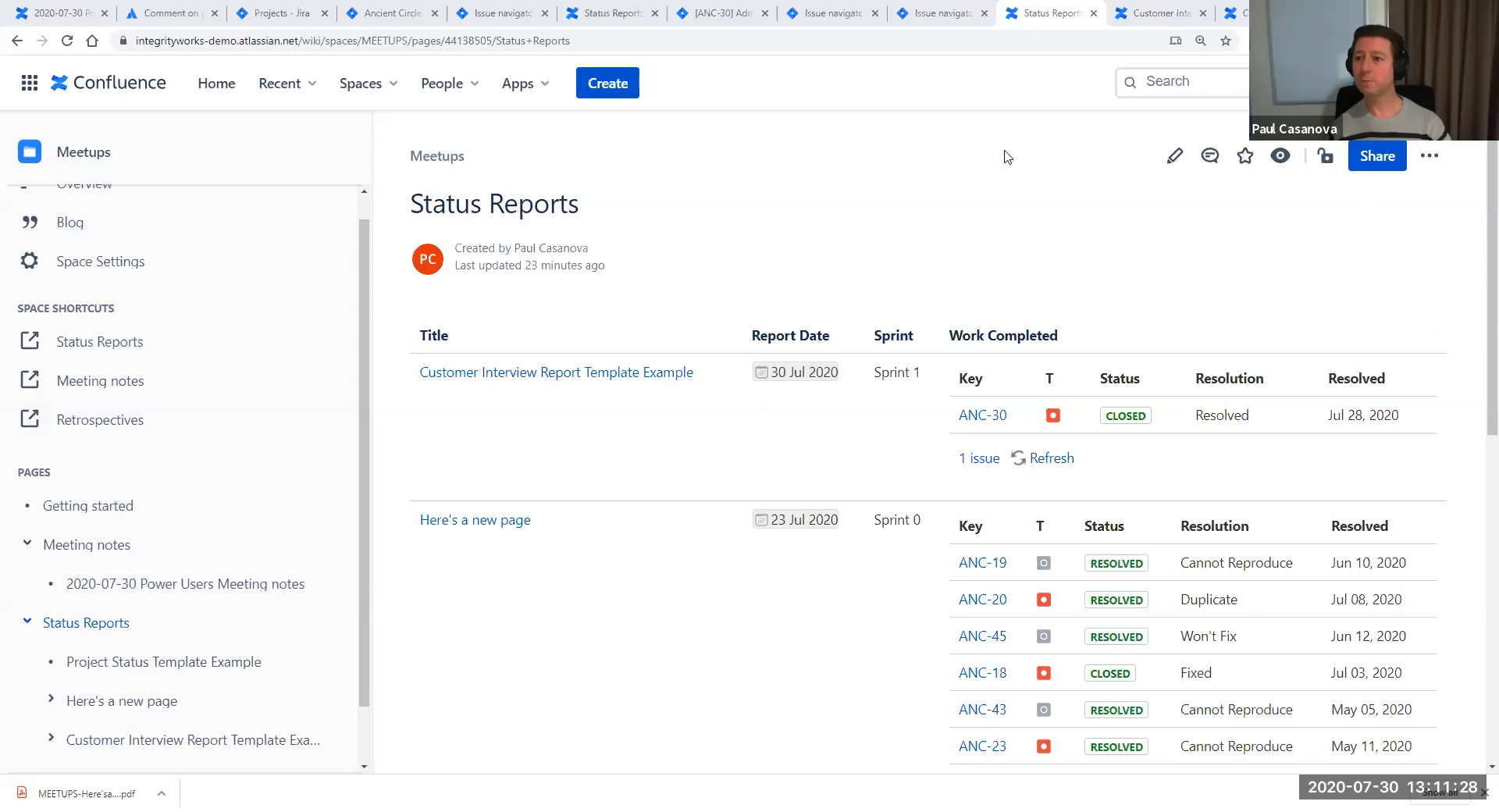
pyautogui.click(1428, 83)
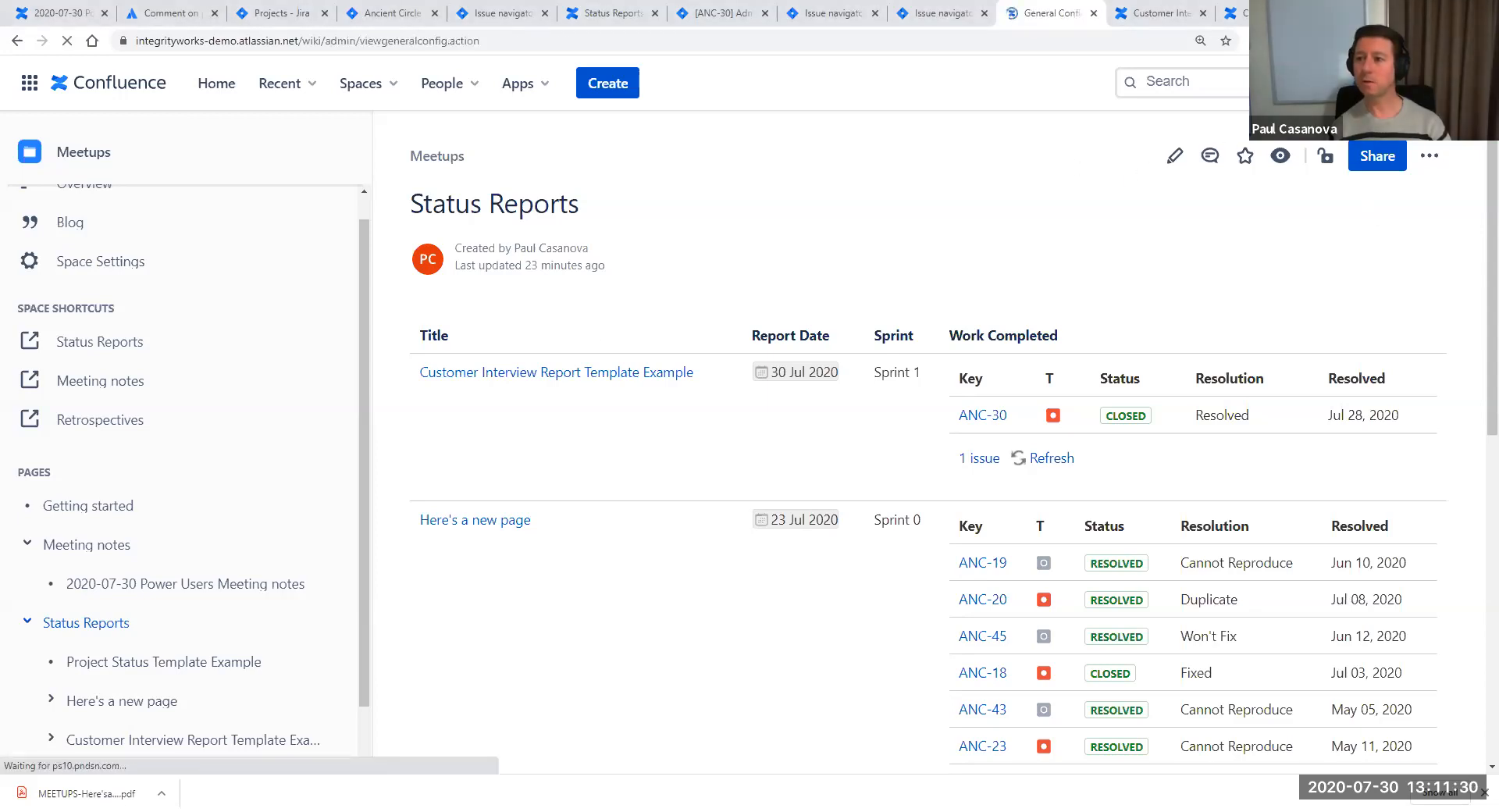